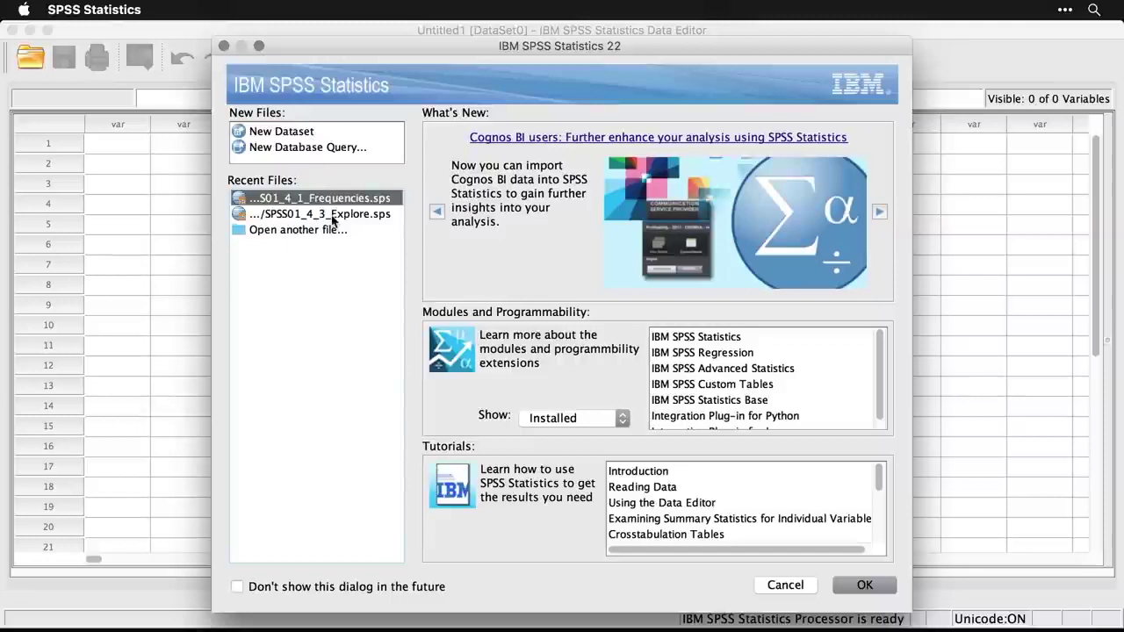
# - Dismiss the welcome dialog and open the recently used sample data file demo.sav
pyautogui.click(773, 356)
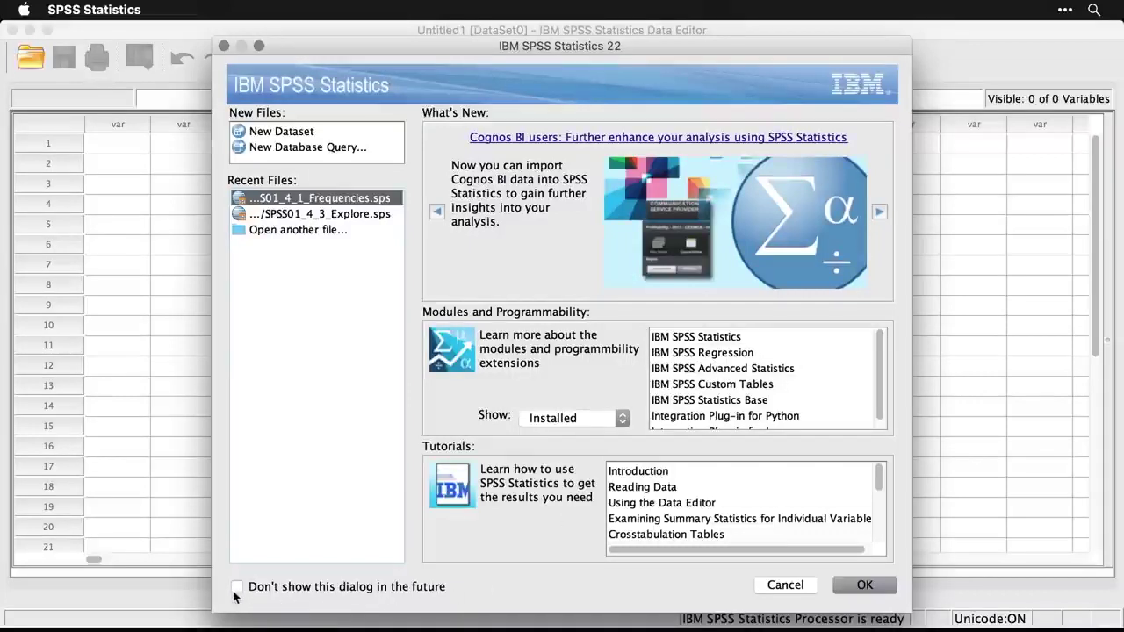
pyautogui.click(785, 586)
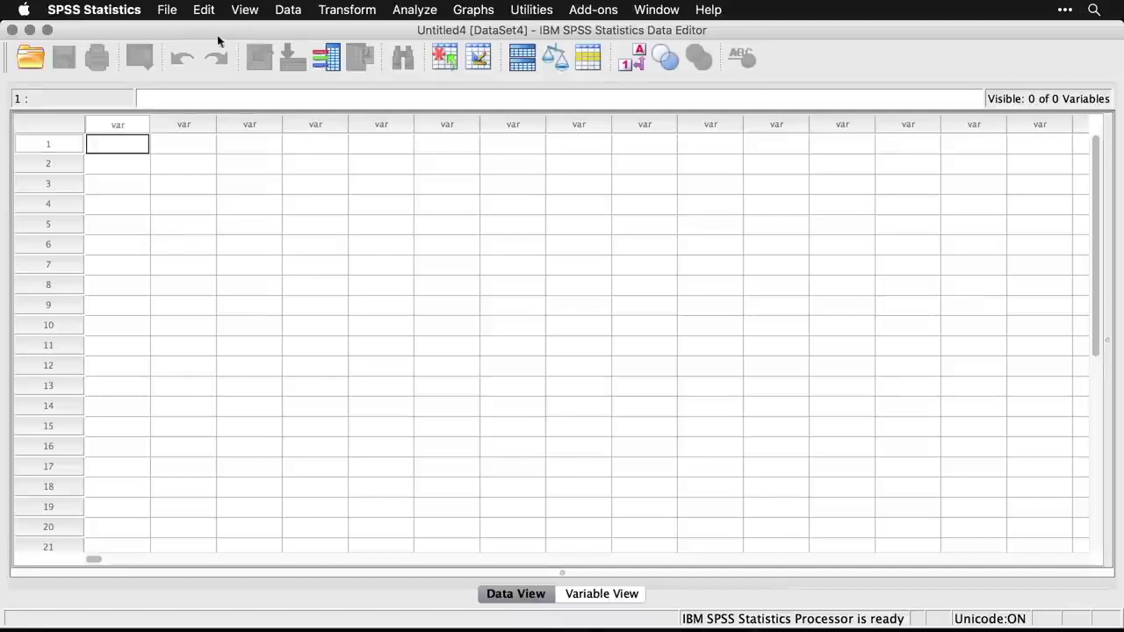
pyautogui.click(167, 10)
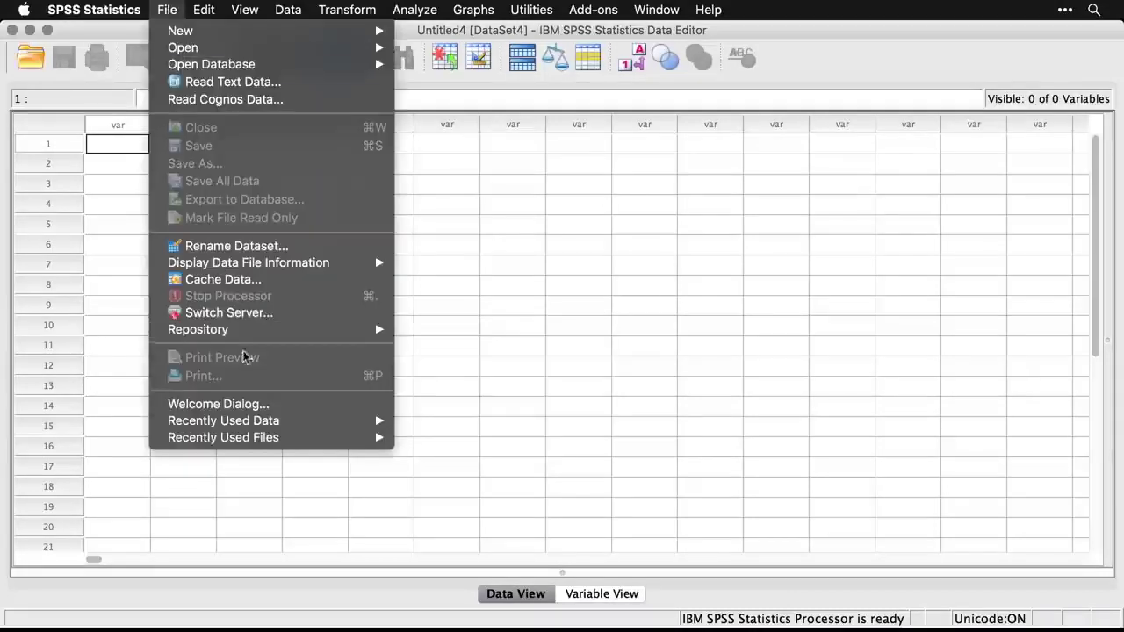
pyautogui.moveTo(263, 423)
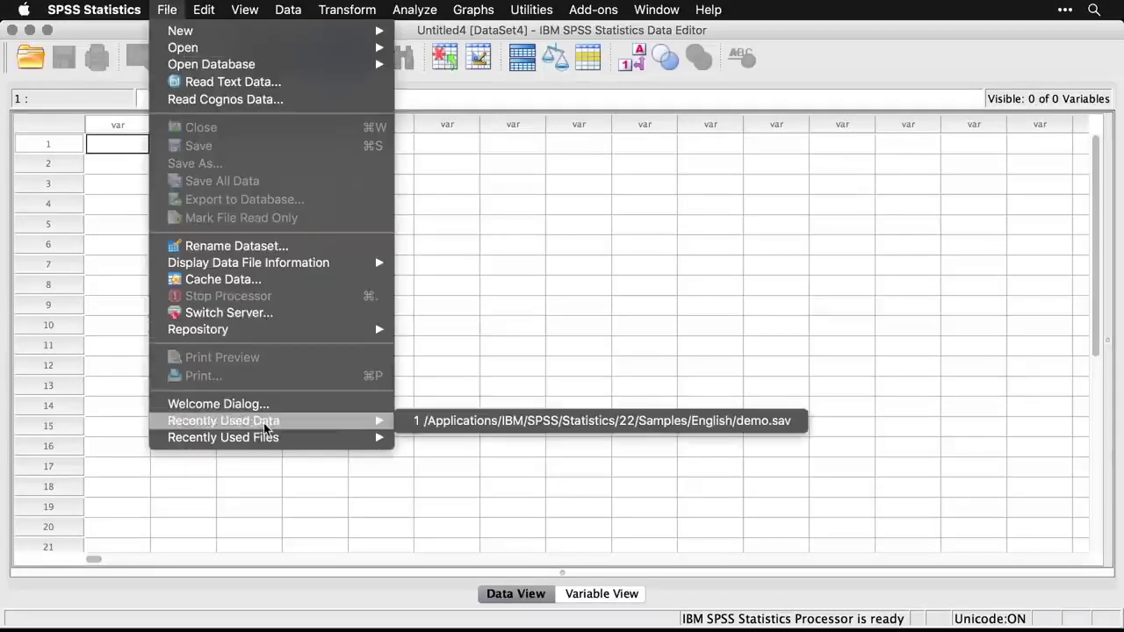
pyautogui.click(460, 421)
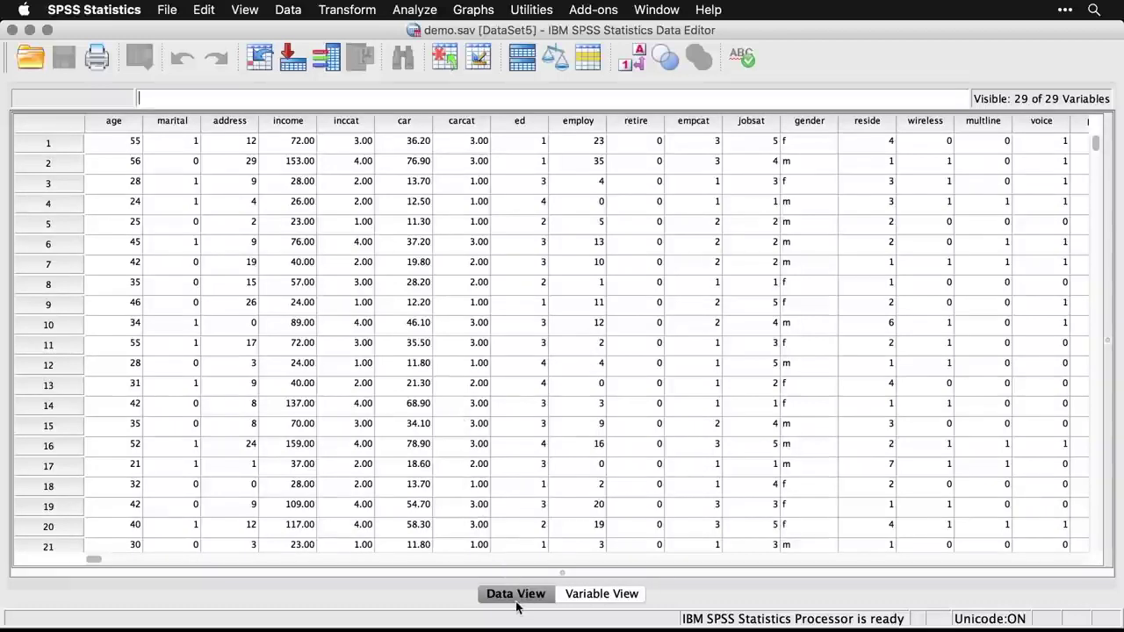
# - Switch to the variable definitions and view the available variable types for age, leaving its type as is
pyautogui.click(593, 599)
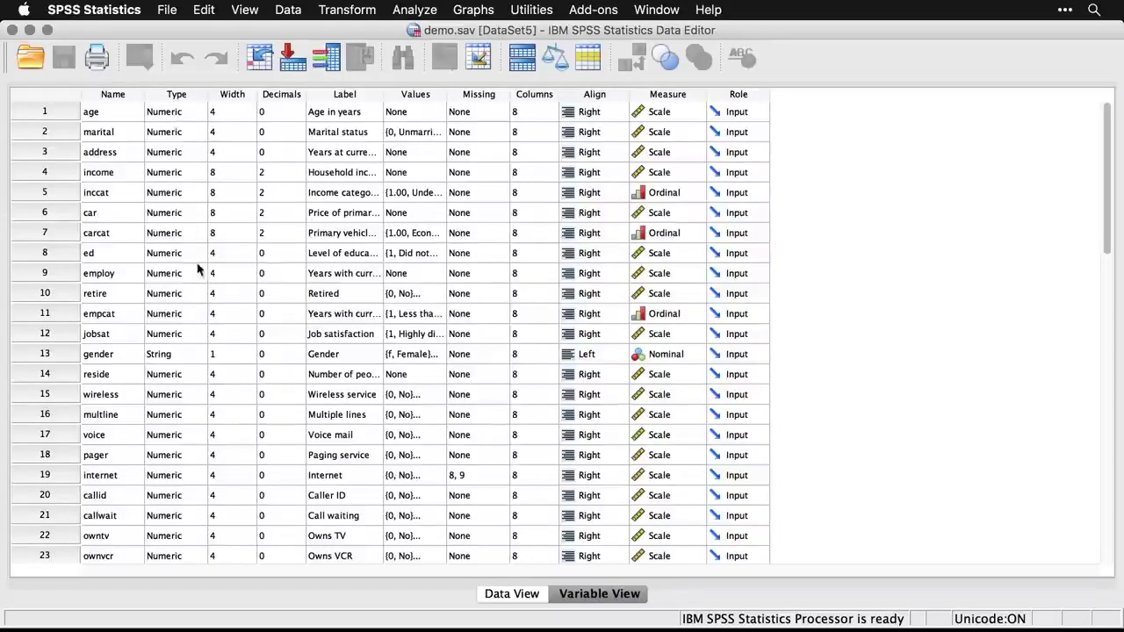
pyautogui.click(200, 112)
pyautogui.click(200, 112)
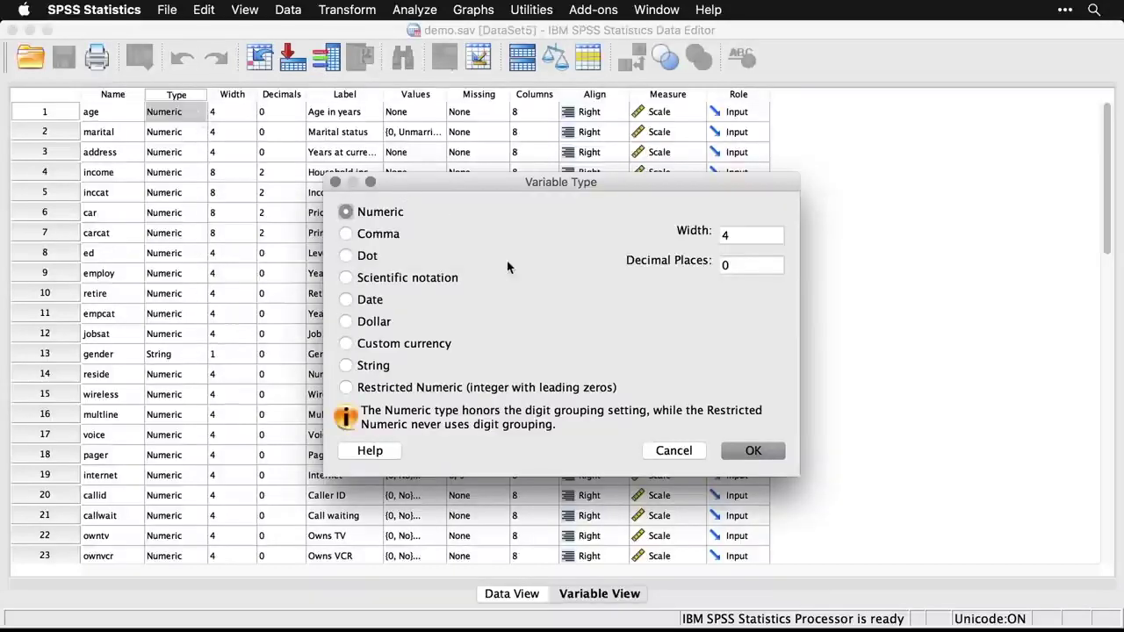
pyautogui.click(681, 455)
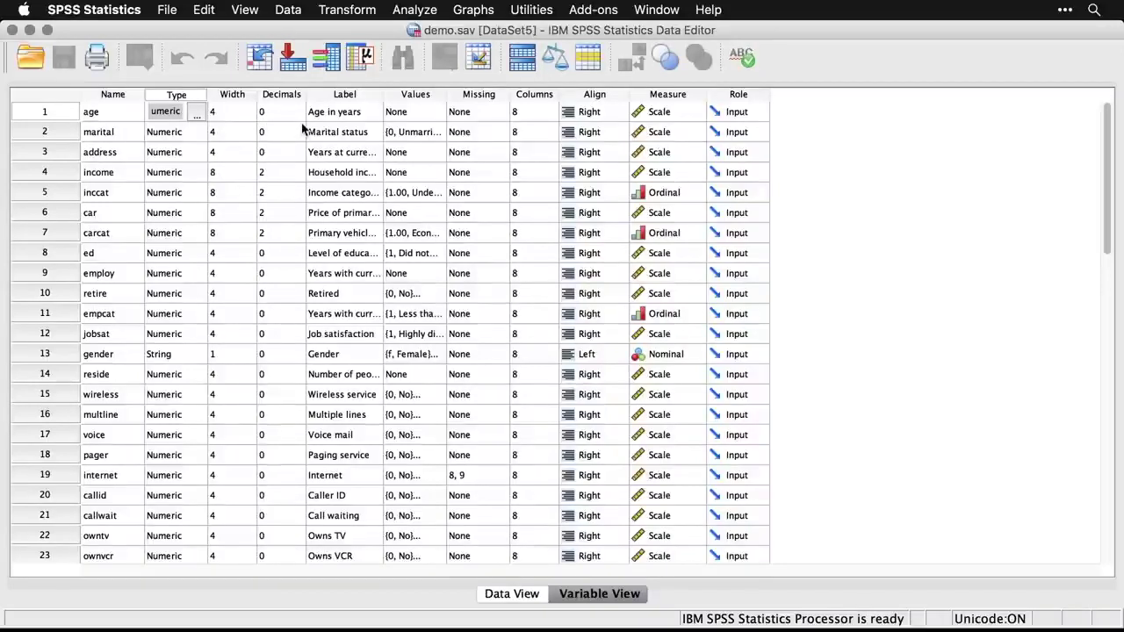
# - Review the variable labels, comparing age's name with its label, and inspect the value labels defined for marital
pyautogui.click(345, 95)
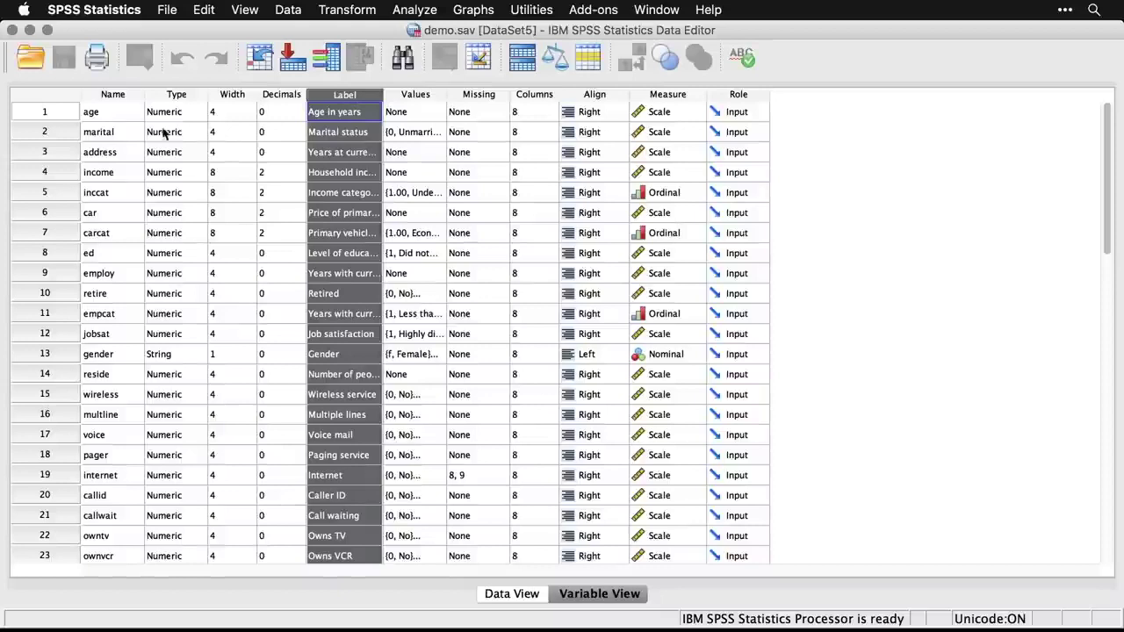
pyautogui.click(111, 114)
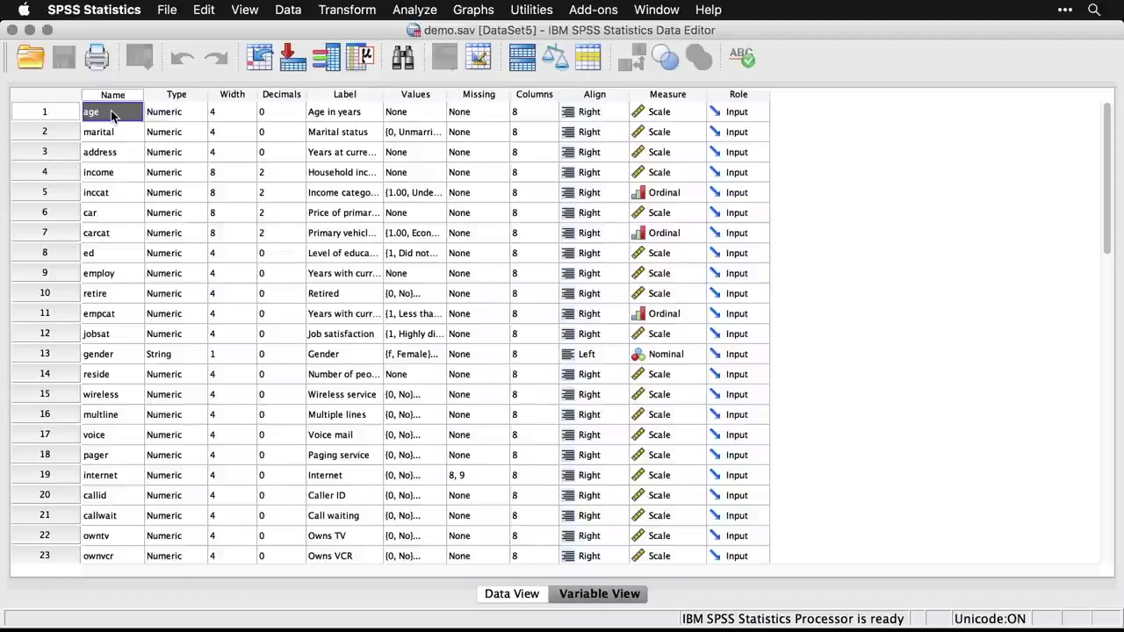
pyautogui.click(345, 115)
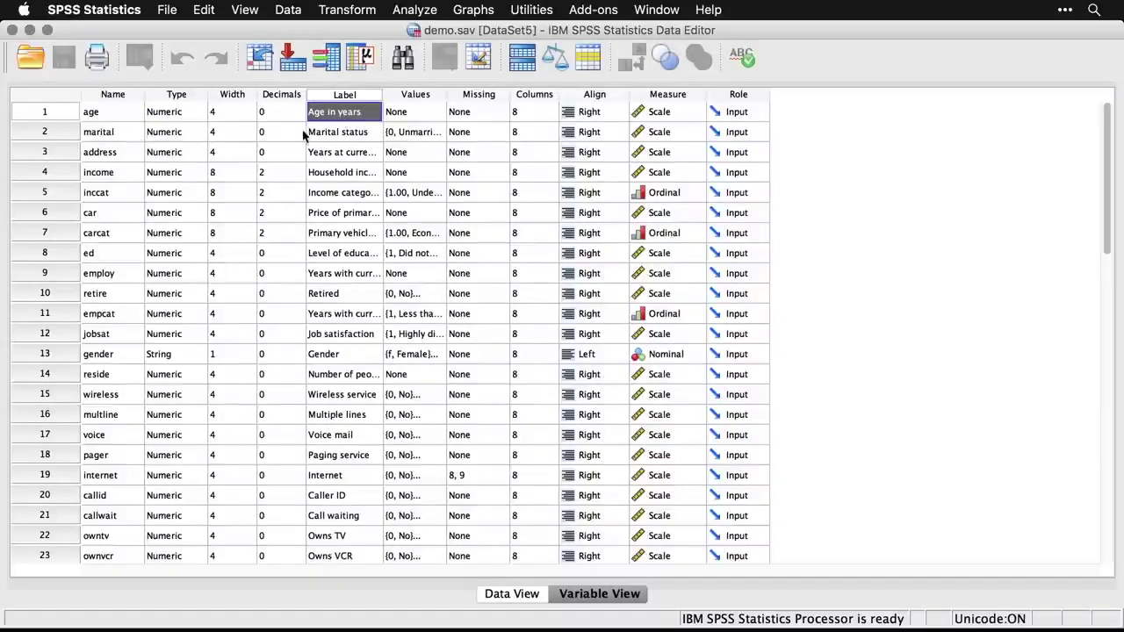
pyautogui.click(420, 136)
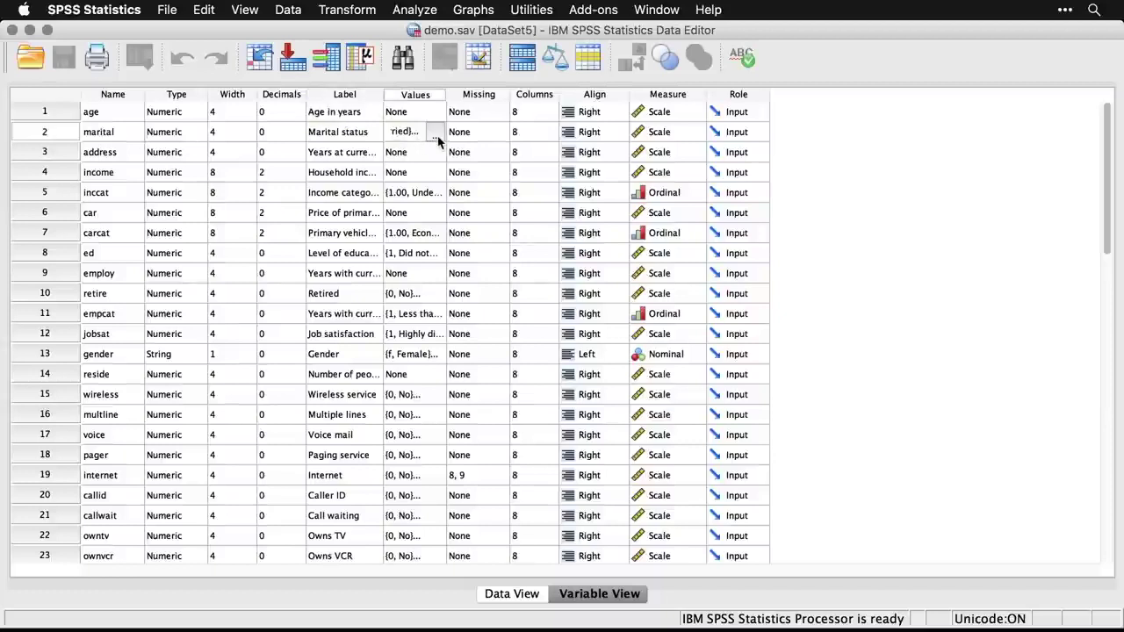
pyautogui.click(435, 133)
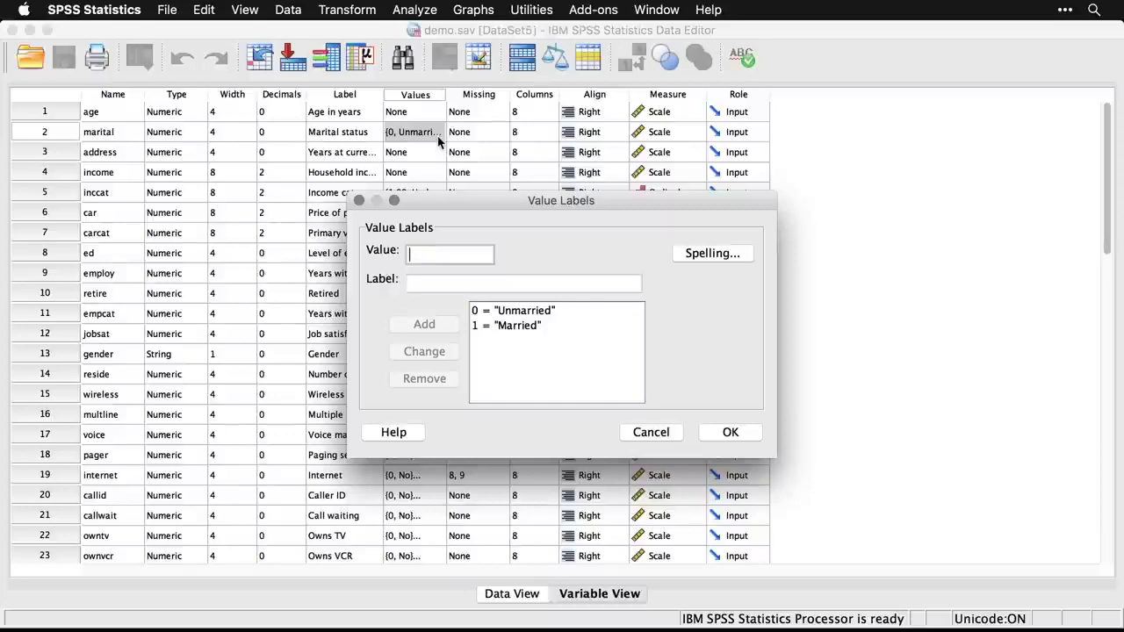
pyautogui.click(655, 433)
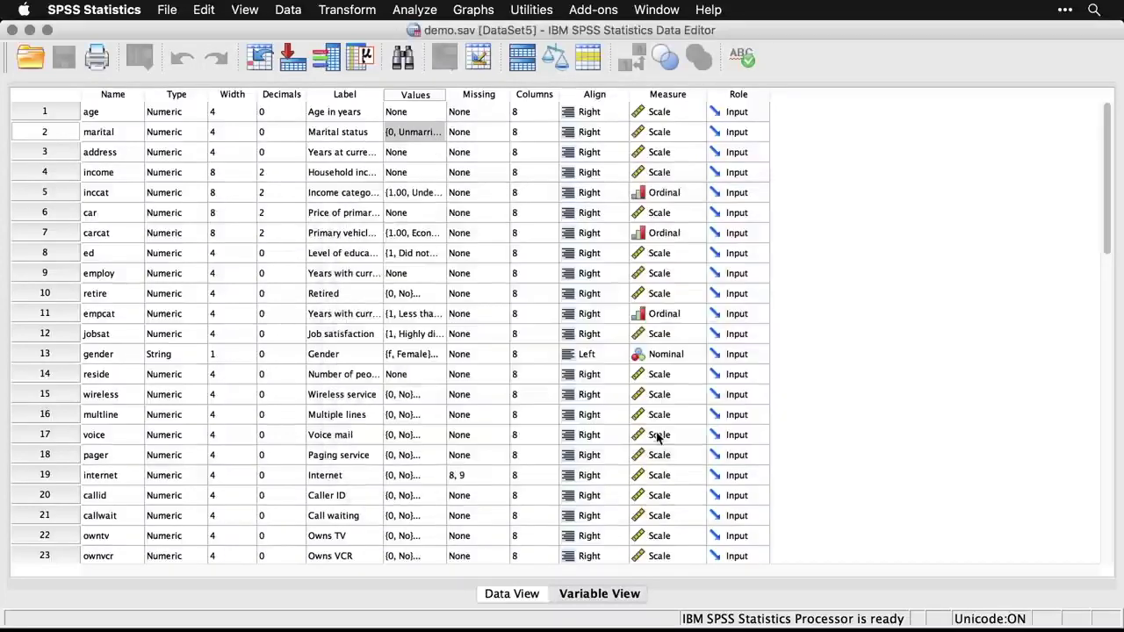
# - Return to the data grid and toggle the value labels on and back off to compare them with the raw codes
pyautogui.click(527, 600)
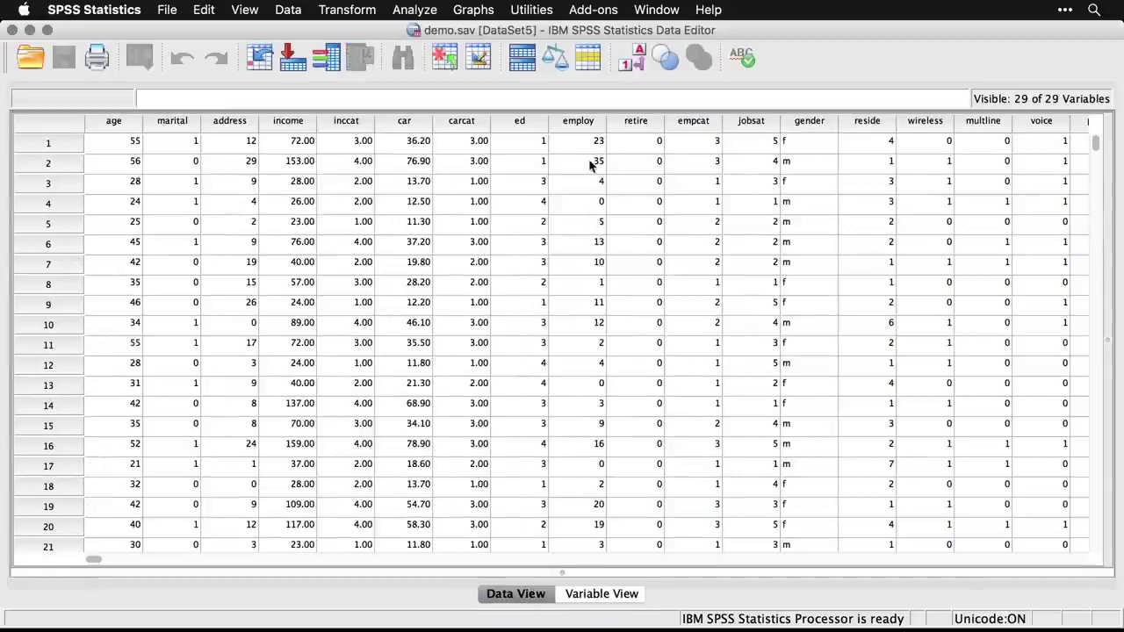
pyautogui.click(636, 66)
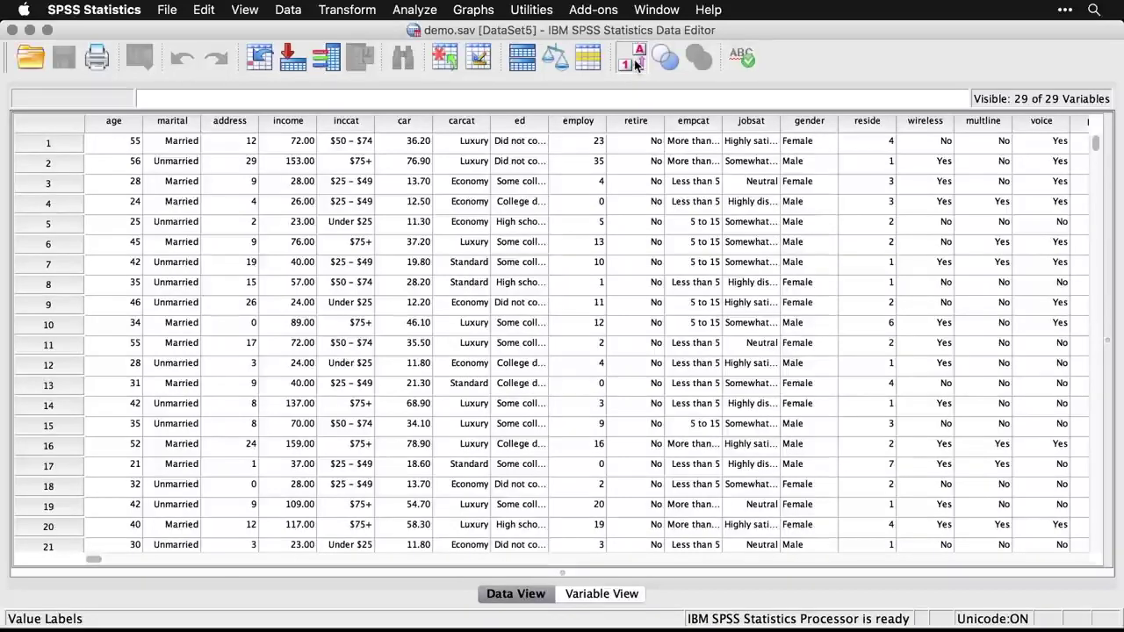
pyautogui.click(635, 66)
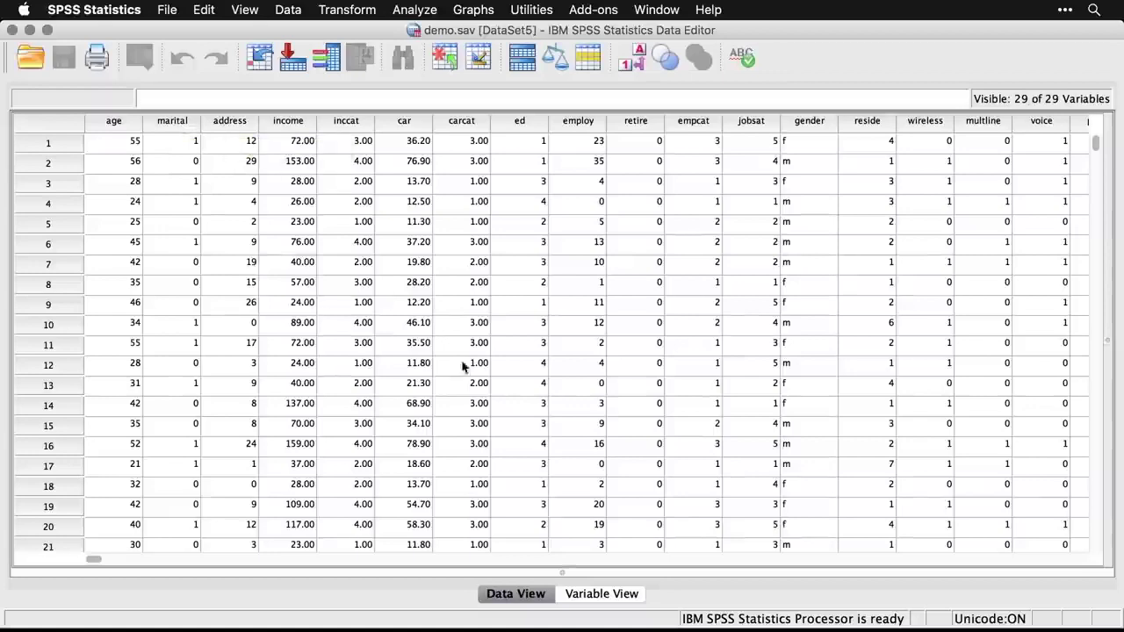
# - Return to the variable definitions and view the measurement level and role options available for age
pyautogui.click(604, 595)
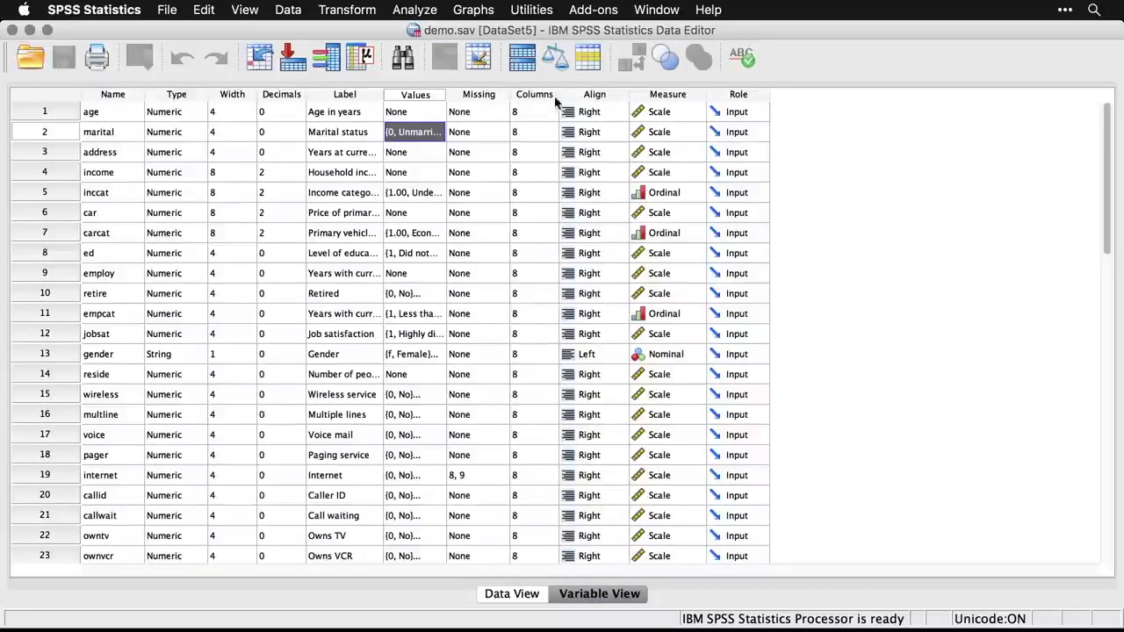
pyautogui.click(698, 112)
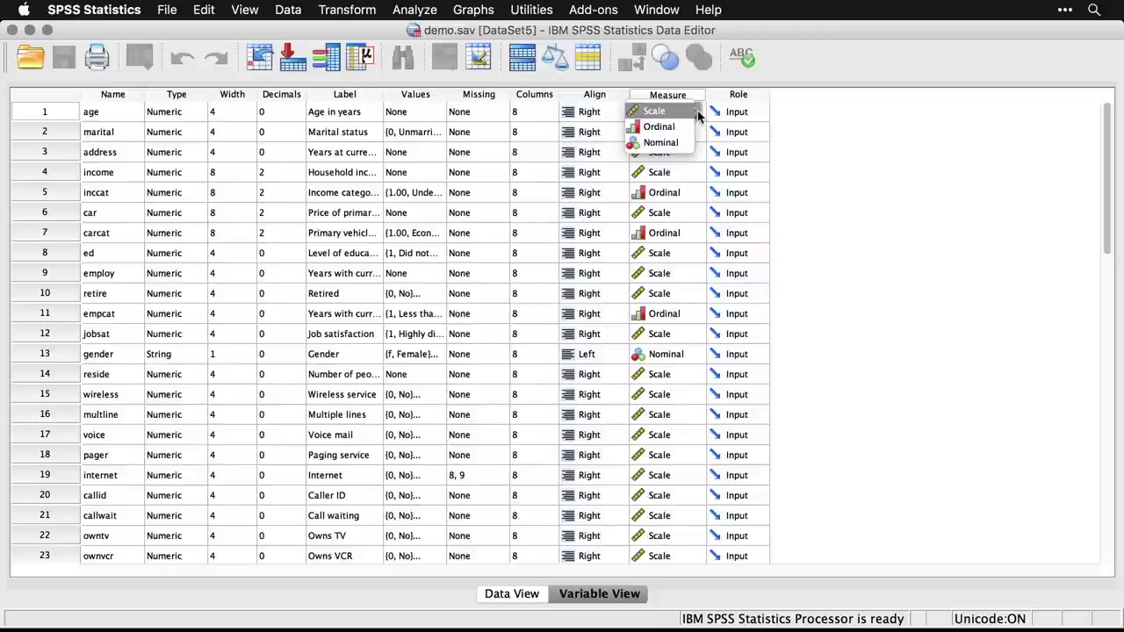
pyautogui.click(697, 112)
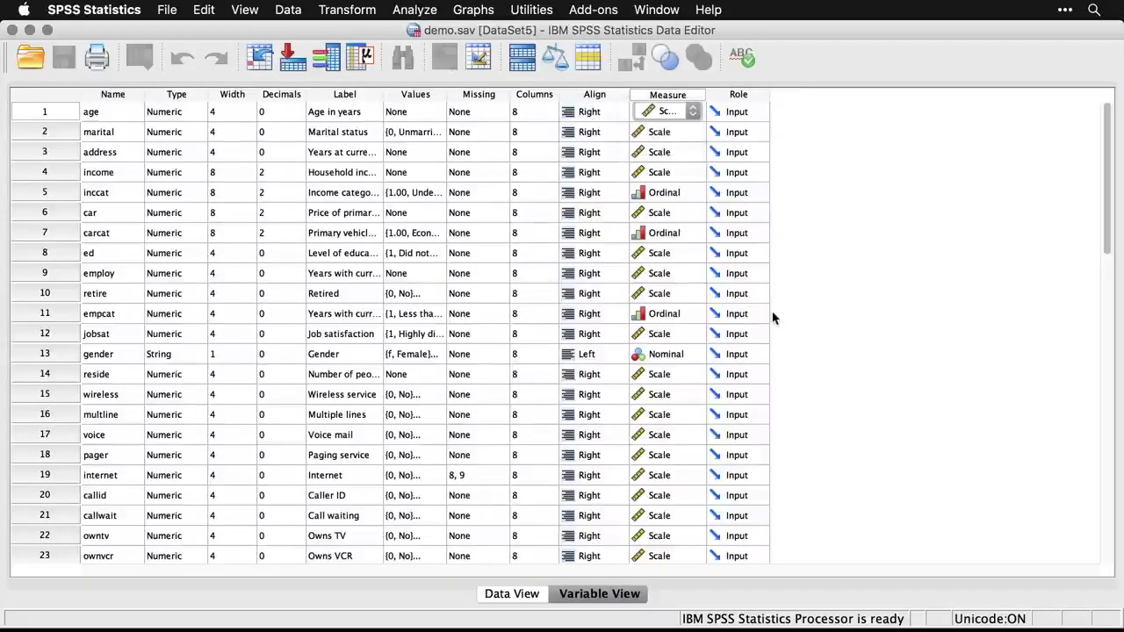
pyautogui.click(764, 113)
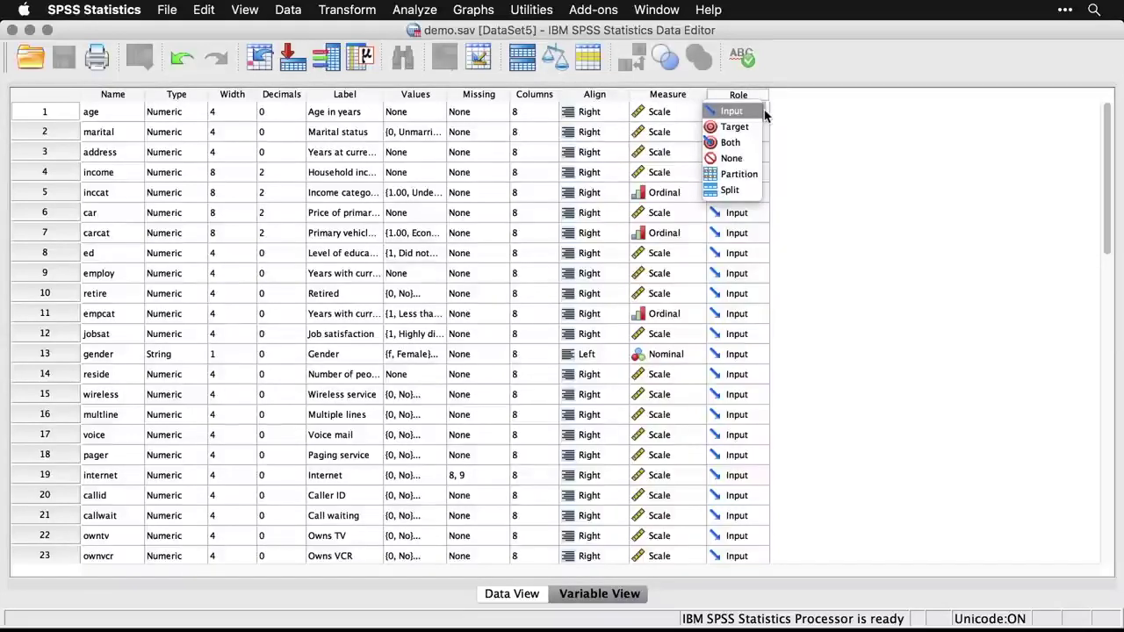
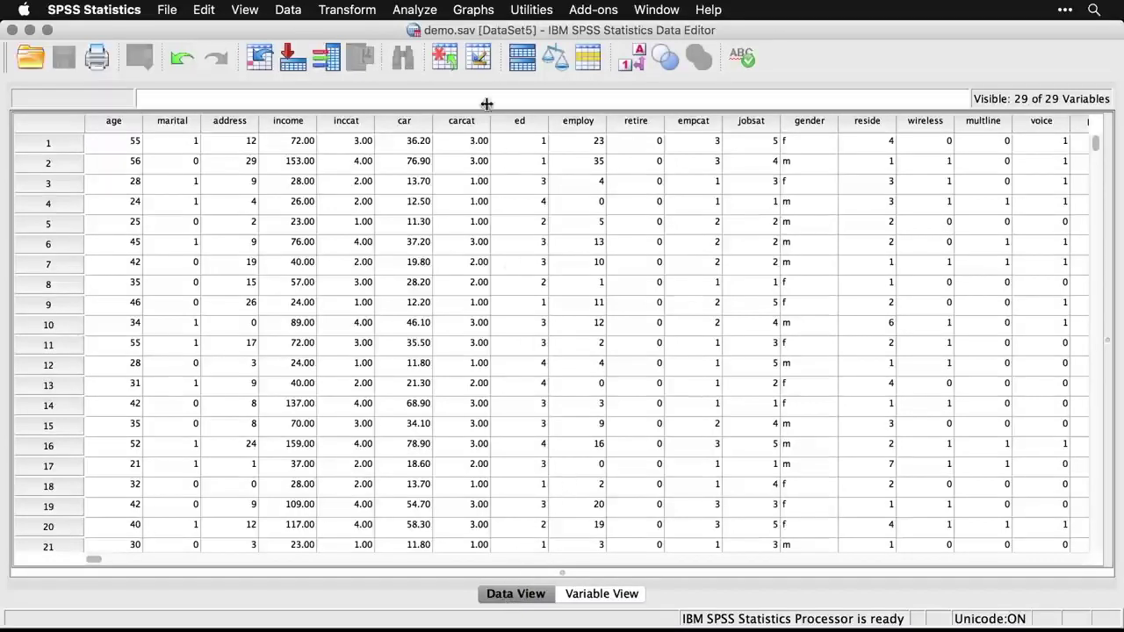
# - Create a legacy histogram of Age in years [age] from the data grid, without a normal curve
pyautogui.click(477, 12)
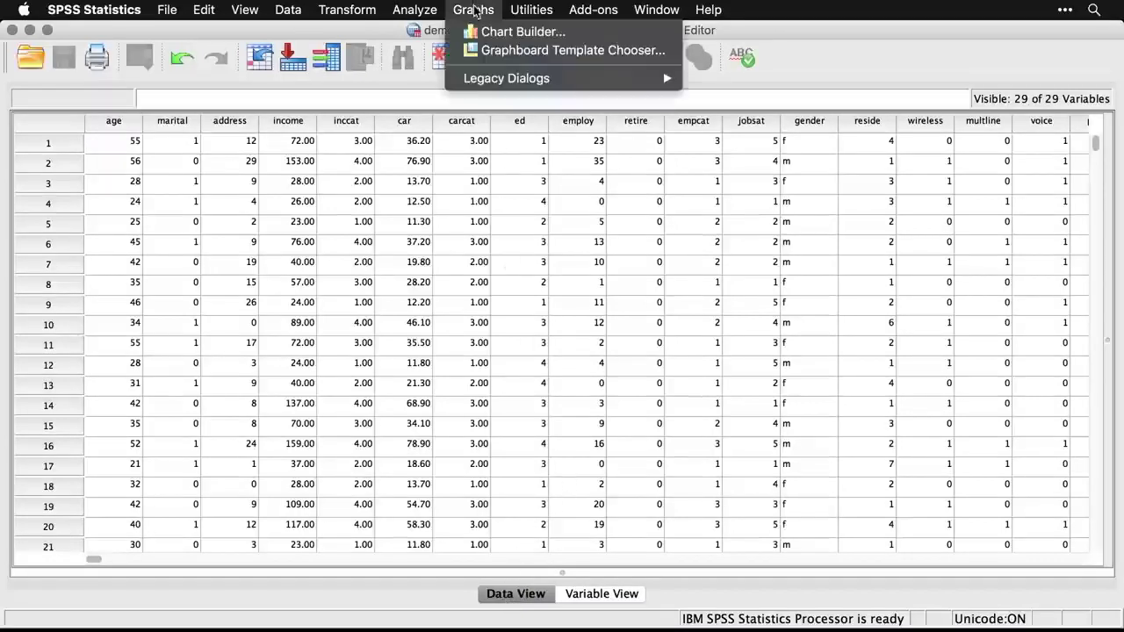
pyautogui.moveTo(489, 78)
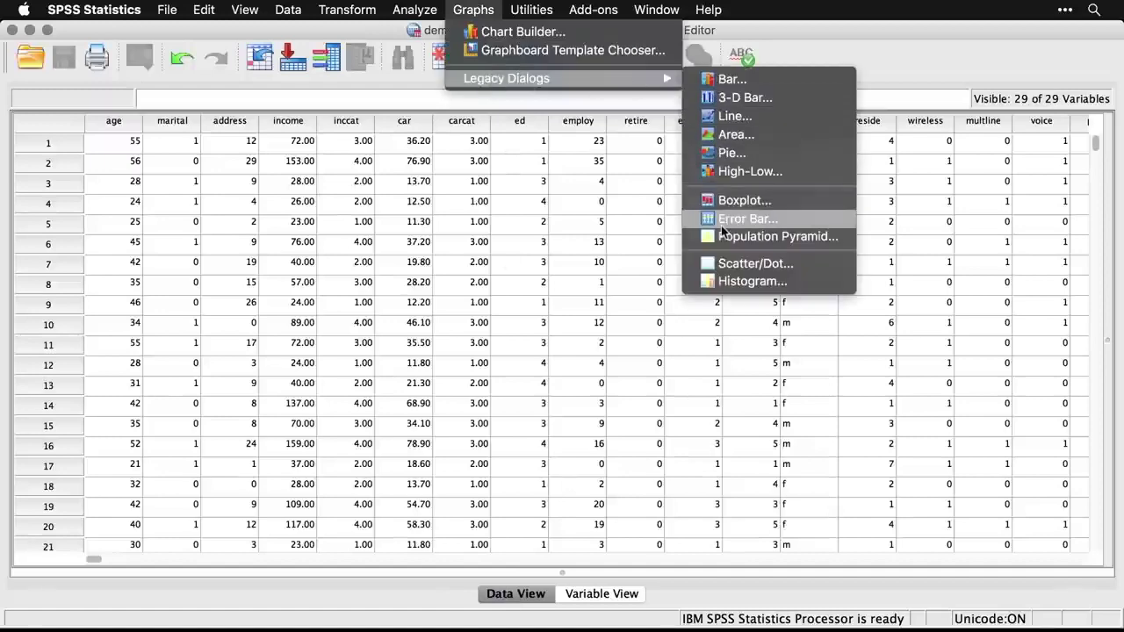
pyautogui.click(736, 282)
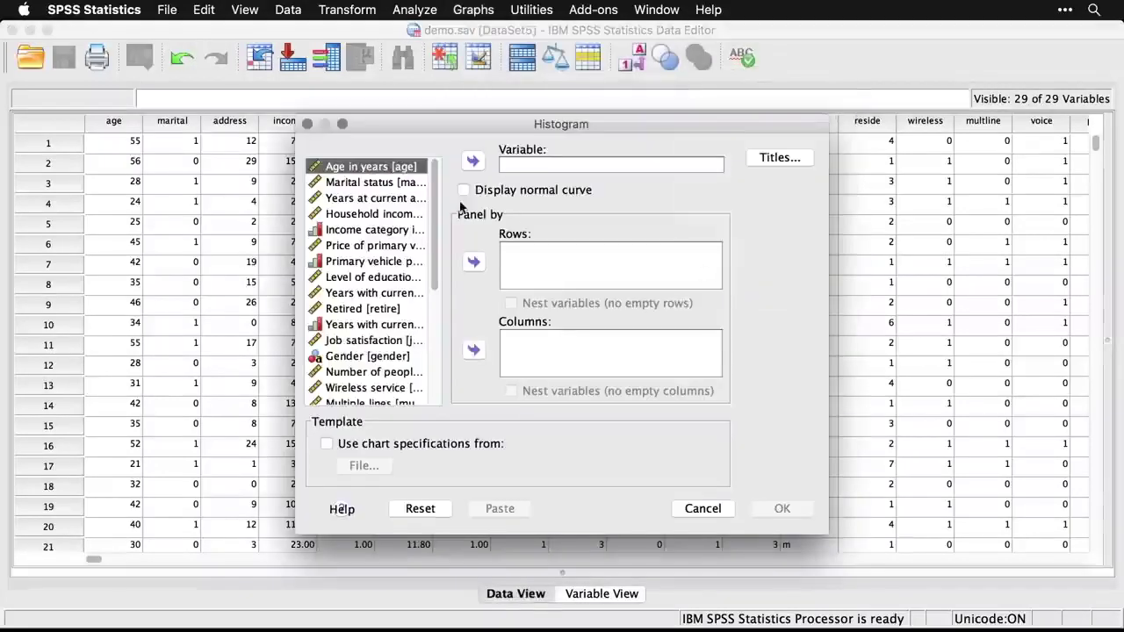
pyautogui.click(475, 160)
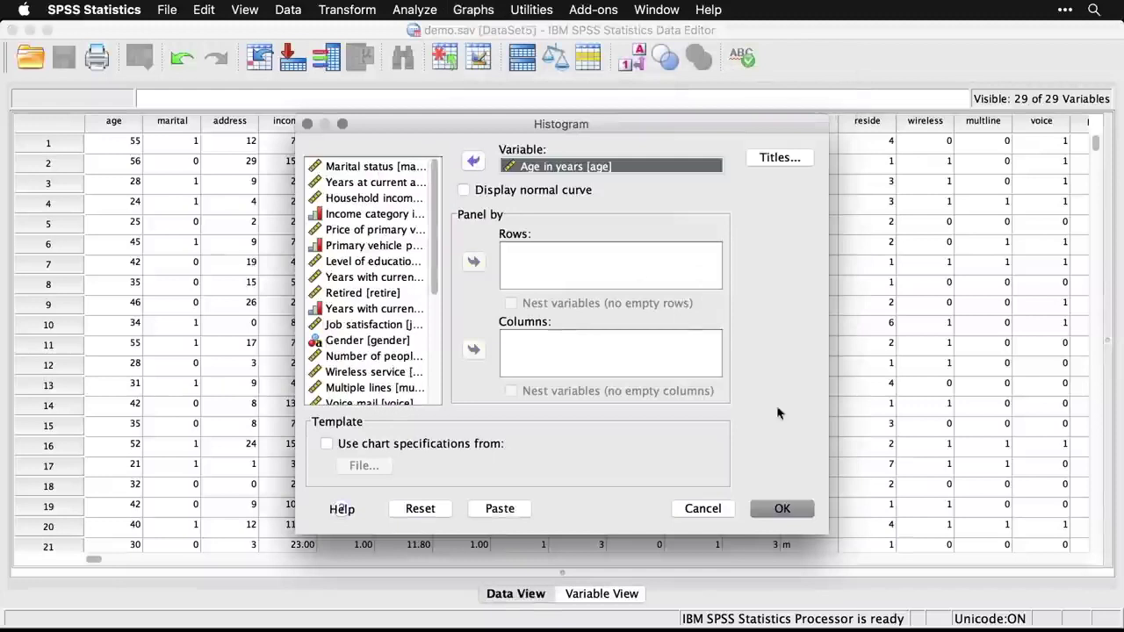
pyautogui.click(787, 513)
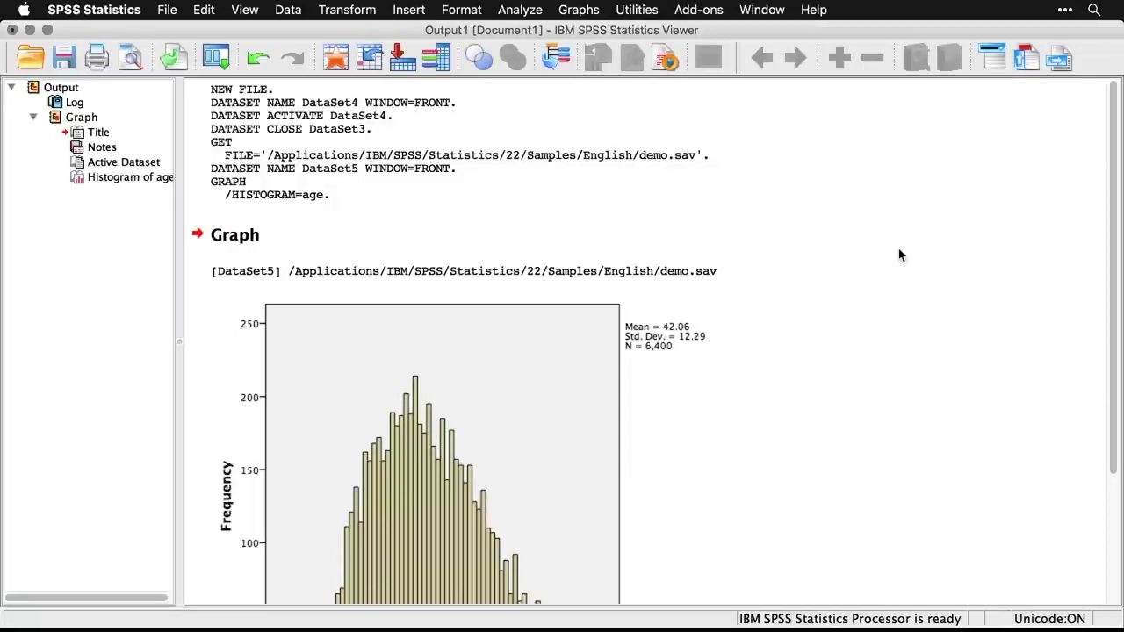
# - Examine the age histogram and the command log, collapsing and re-expanding the Graph group in the output outline
pyautogui.scroll(-5, 899, 255)
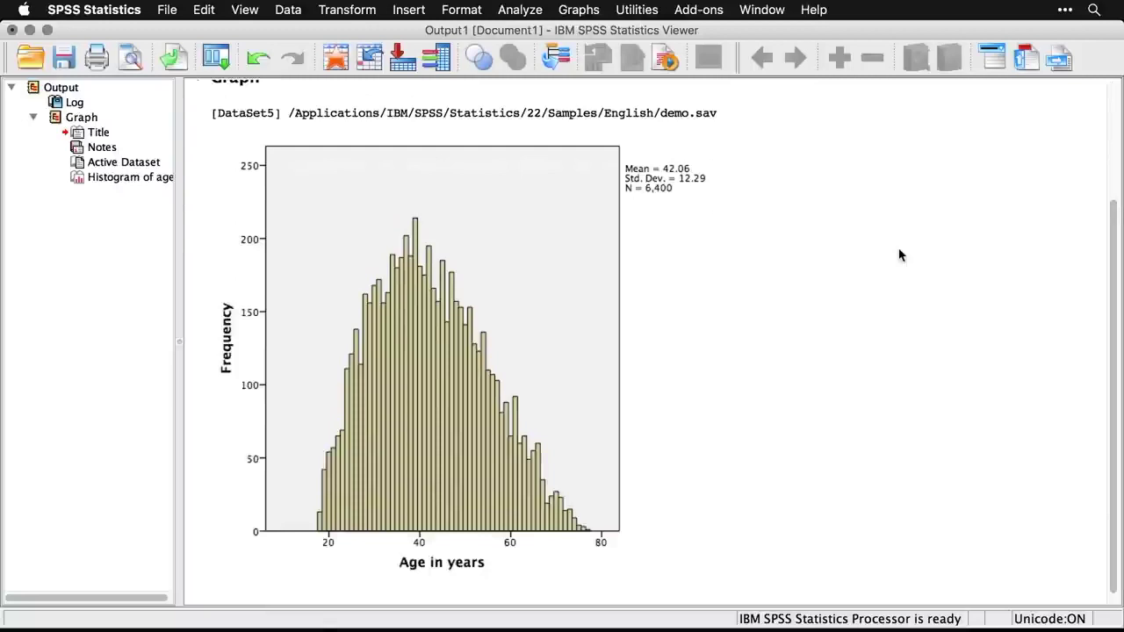
pyautogui.scroll(-1, 899, 255)
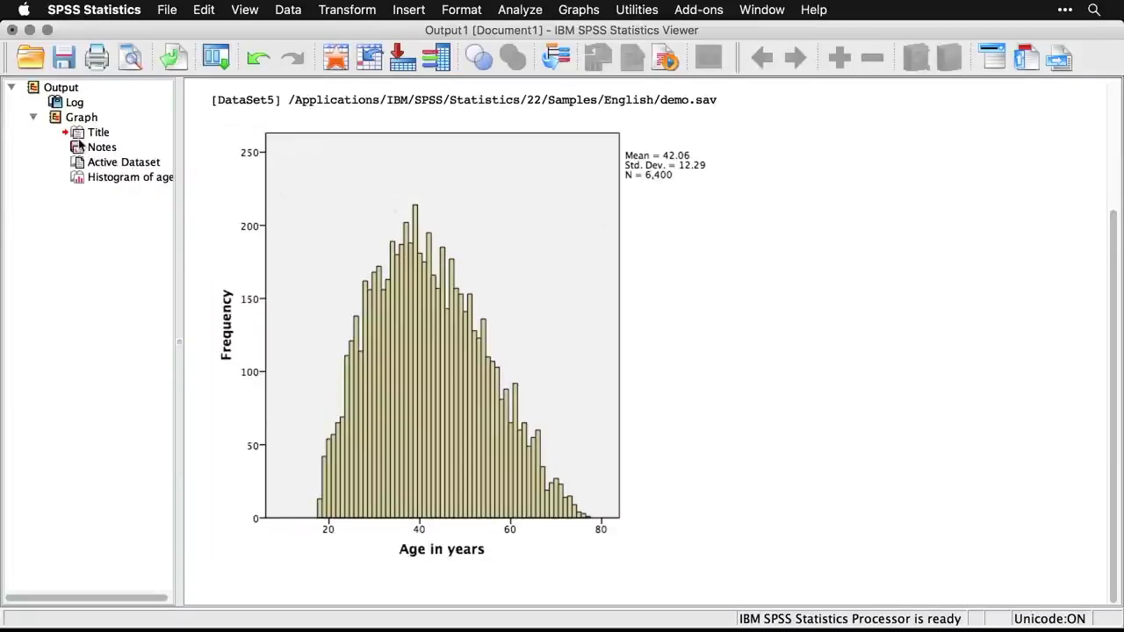
pyautogui.click(35, 120)
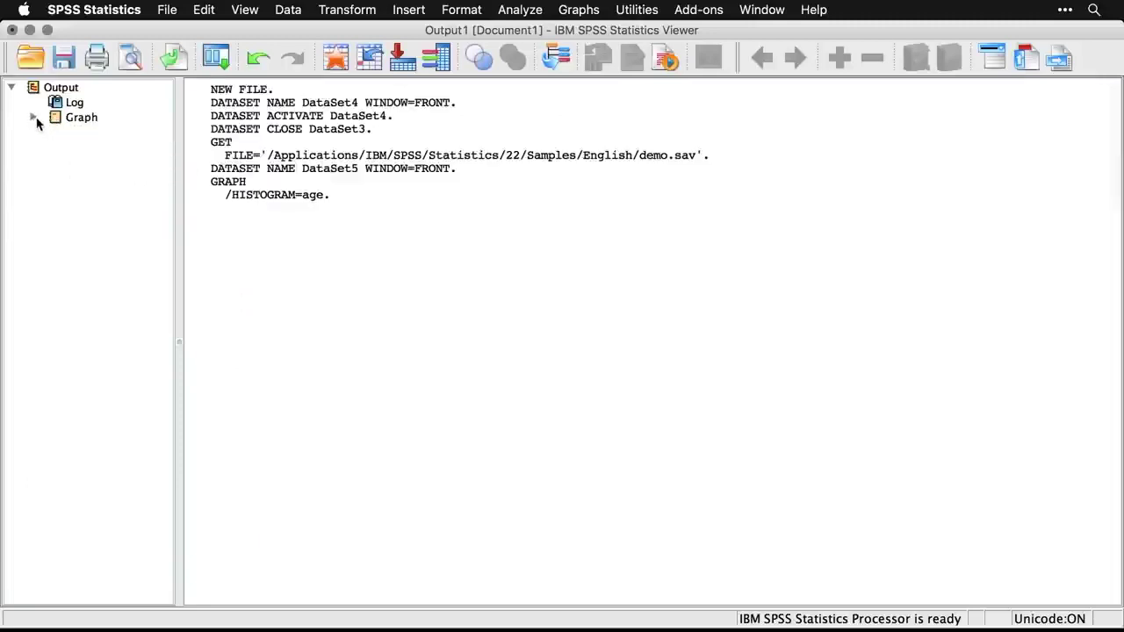
pyautogui.click(33, 118)
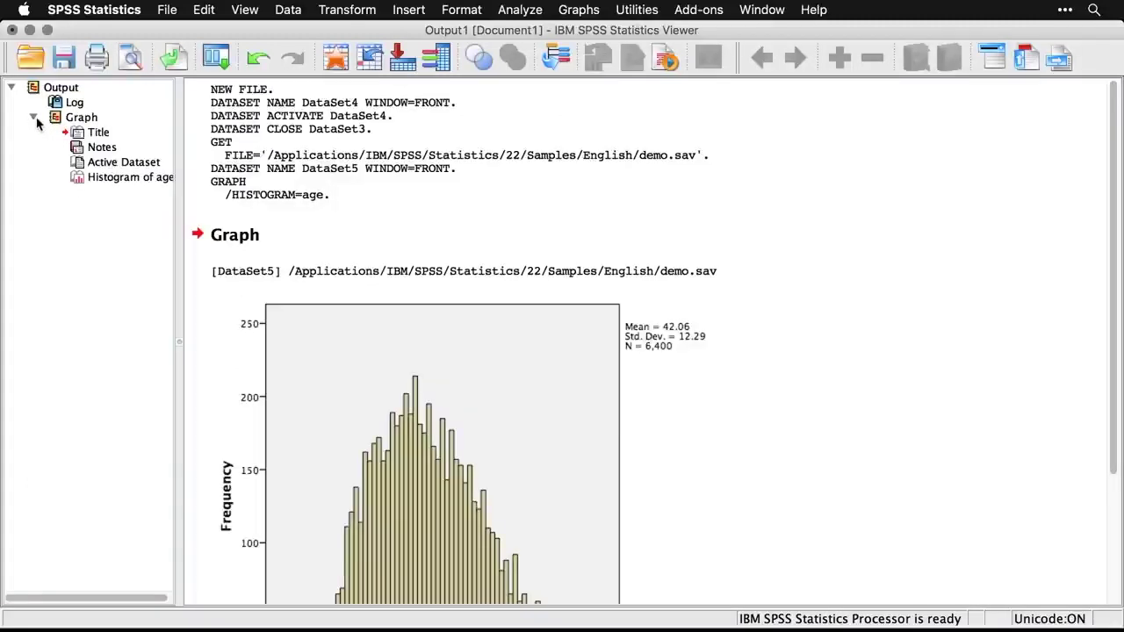
pyautogui.click(233, 130)
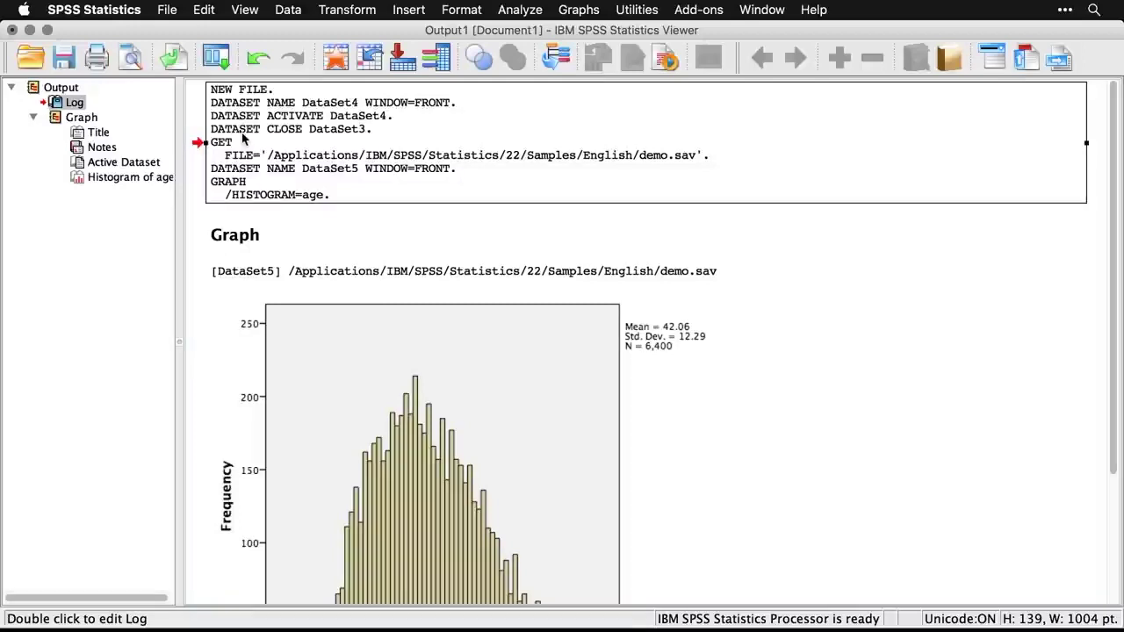
# - Create a new, empty syntax file
pyautogui.click(167, 9)
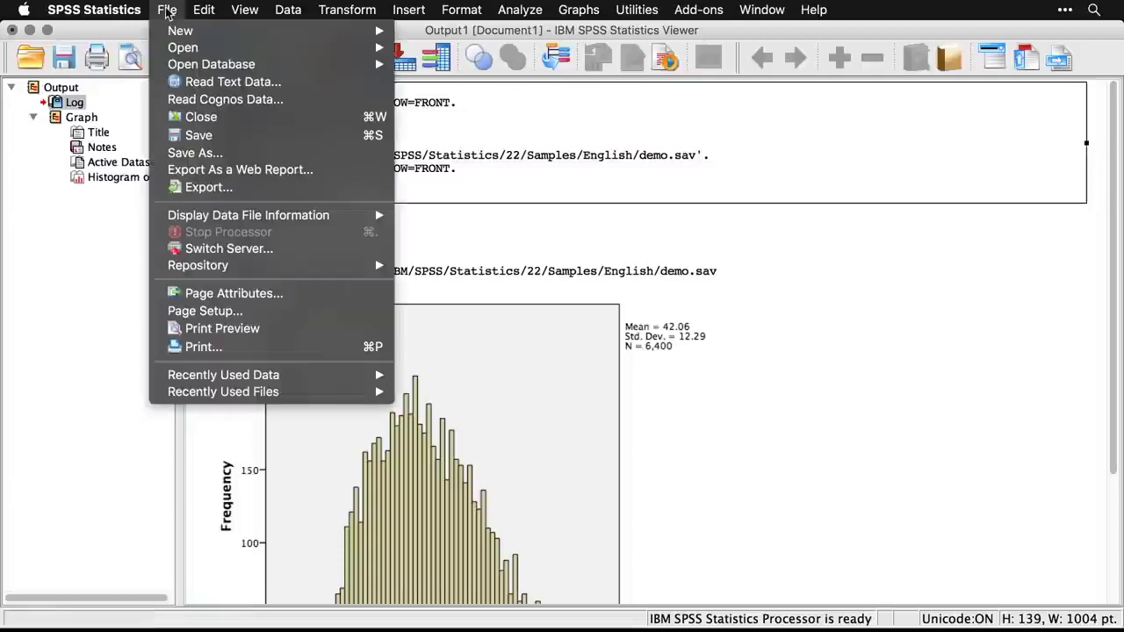
pyautogui.moveTo(174, 32)
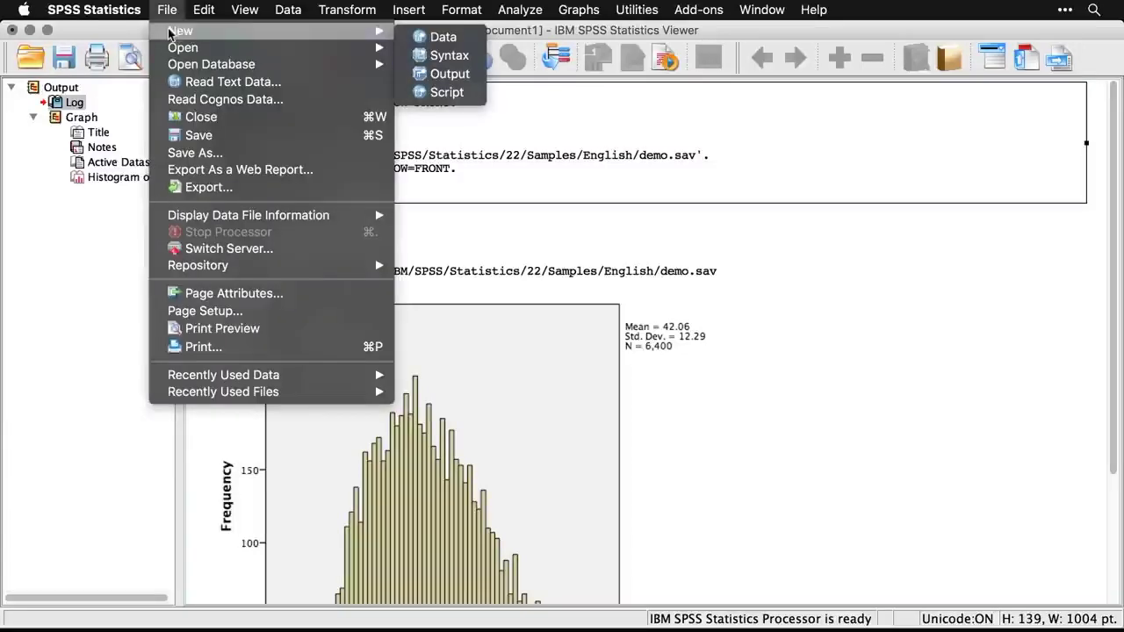
pyautogui.click(448, 57)
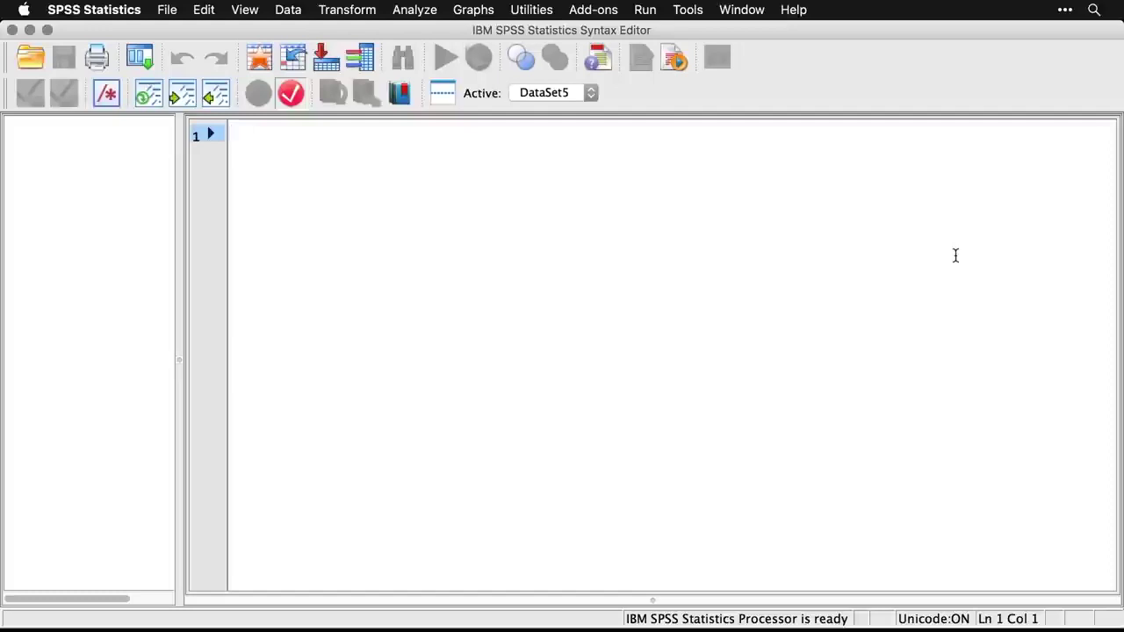
# - Recall the histogram setup for Age in years, paste its commands into the syntax file and run only the GRAPH command
pyautogui.click(148, 59)
pyautogui.click(152, 88)
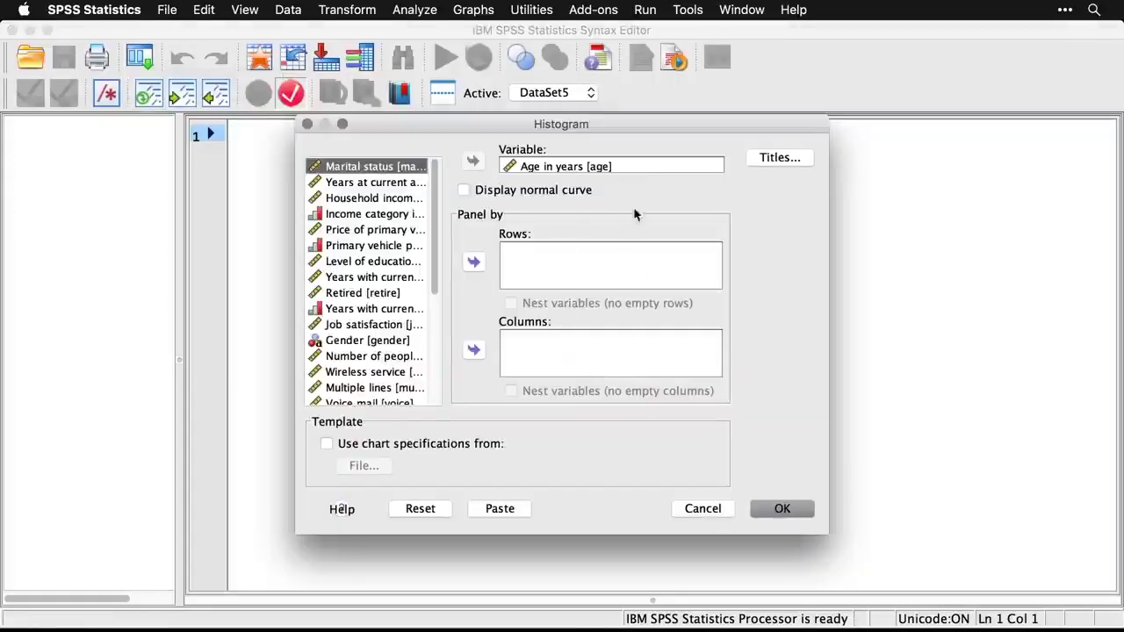
pyautogui.click(499, 509)
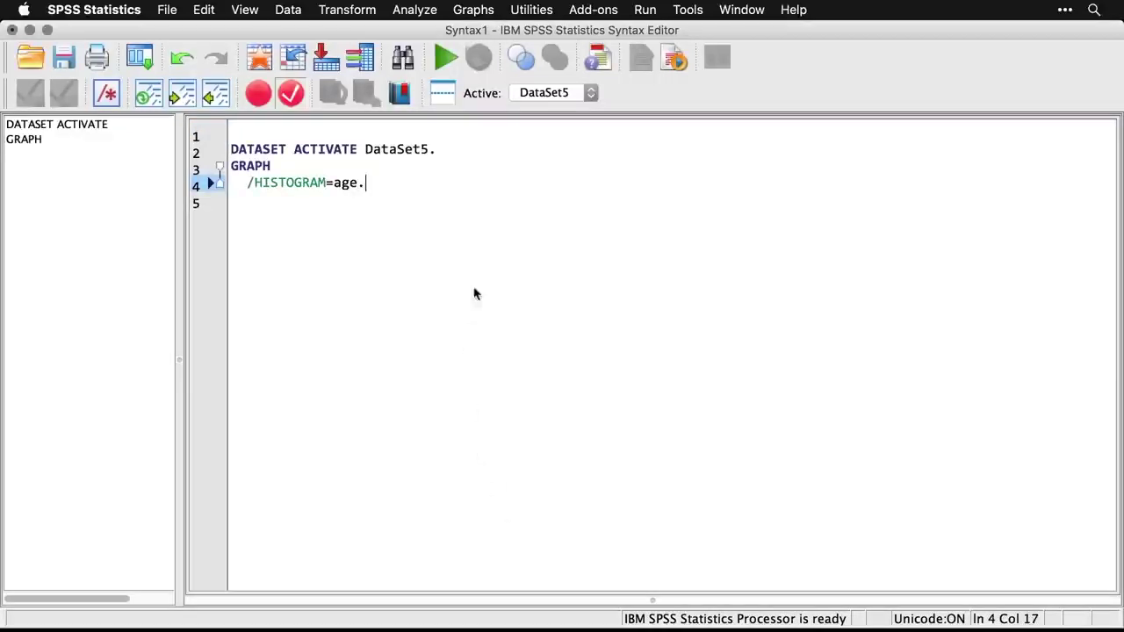
pyautogui.moveTo(370, 186); pyautogui.dragTo(223, 170)
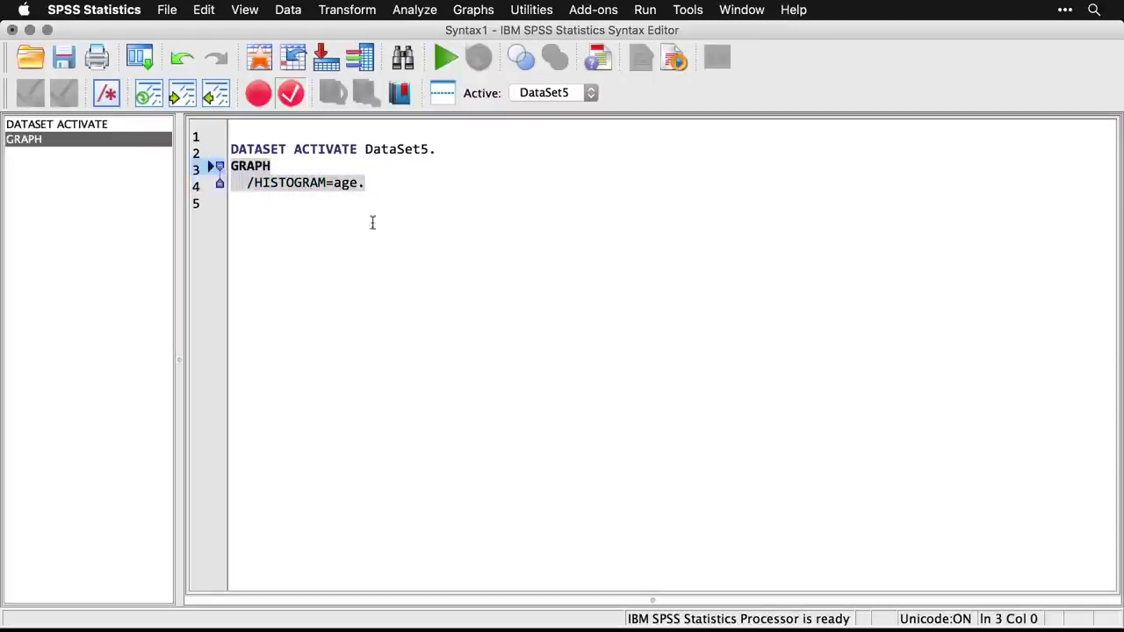
pyautogui.click(444, 59)
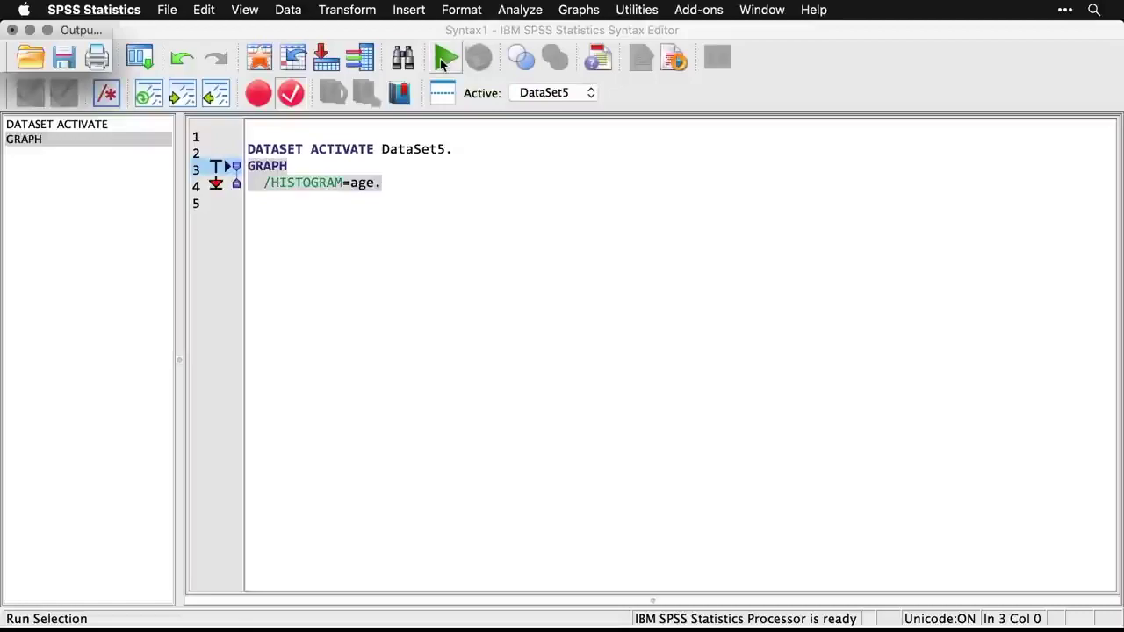
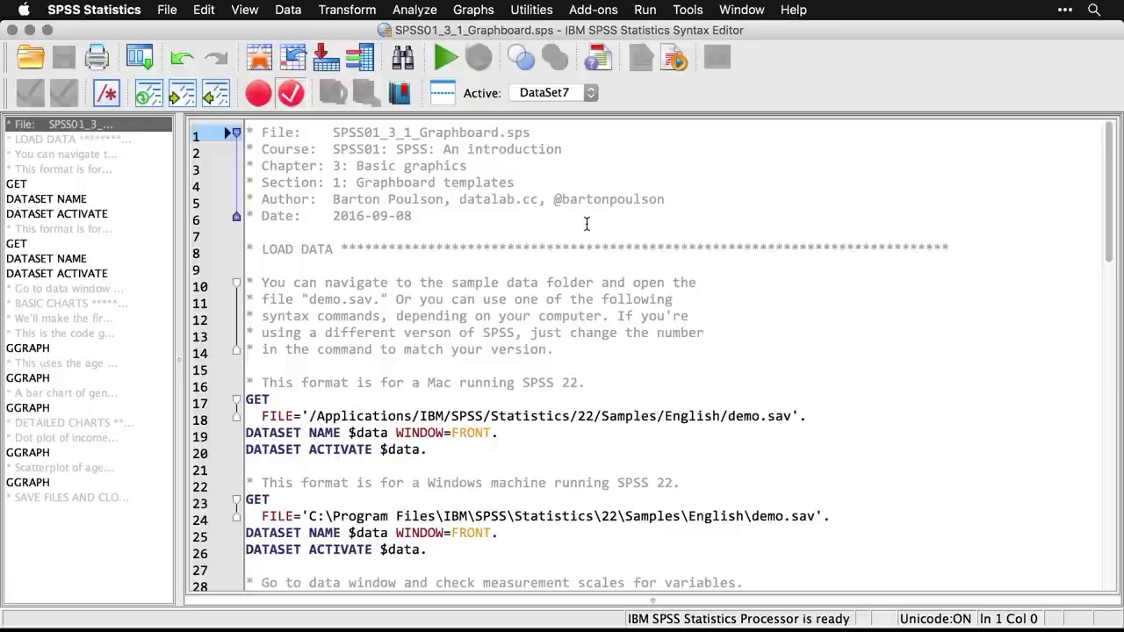
# - Load demo.sav by running only the Mac version of the GET, DATASET NAME and DATASET ACTIVATE commands in SPSS01_3_1_Graphboard.sps
pyautogui.scroll(-4, 586, 223)
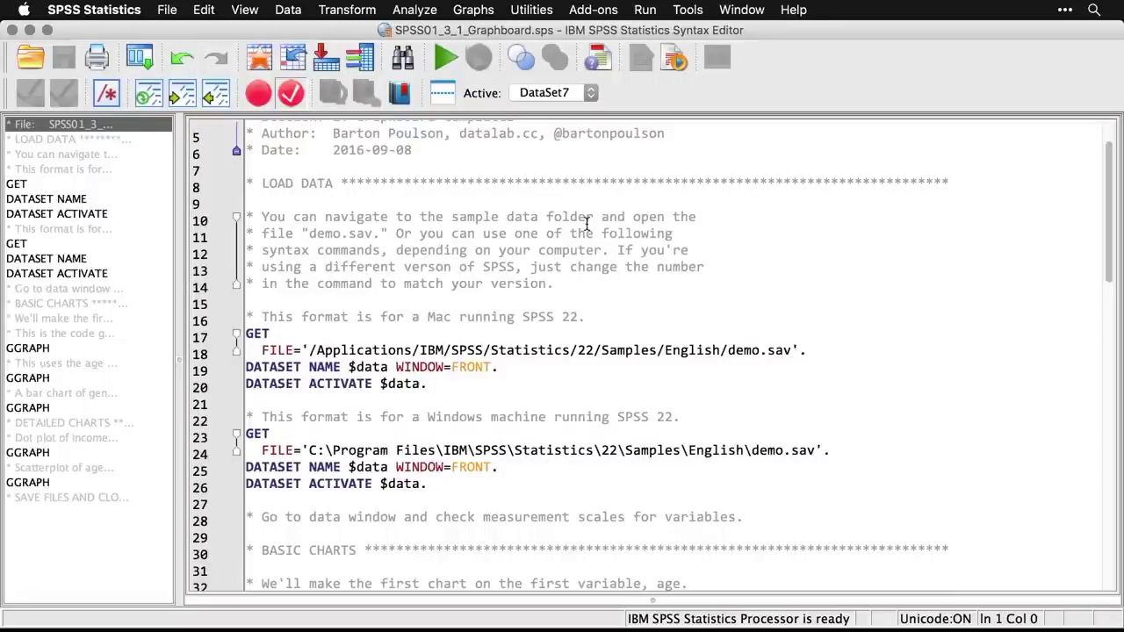
pyautogui.click(577, 351)
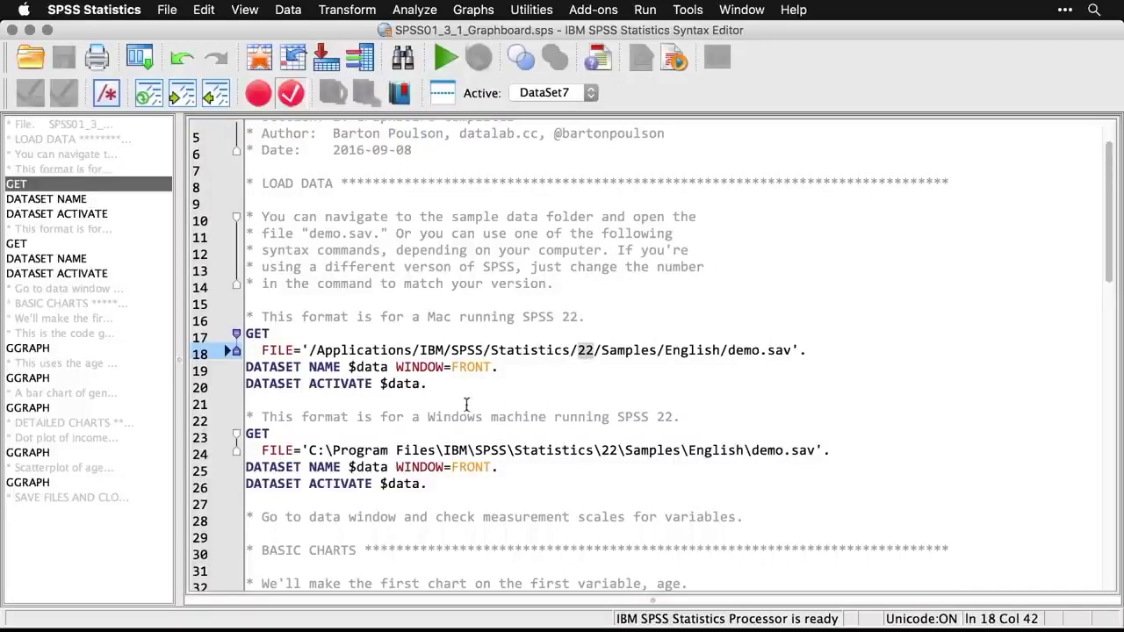
pyautogui.moveTo(440, 379); pyautogui.dragTo(247, 332)
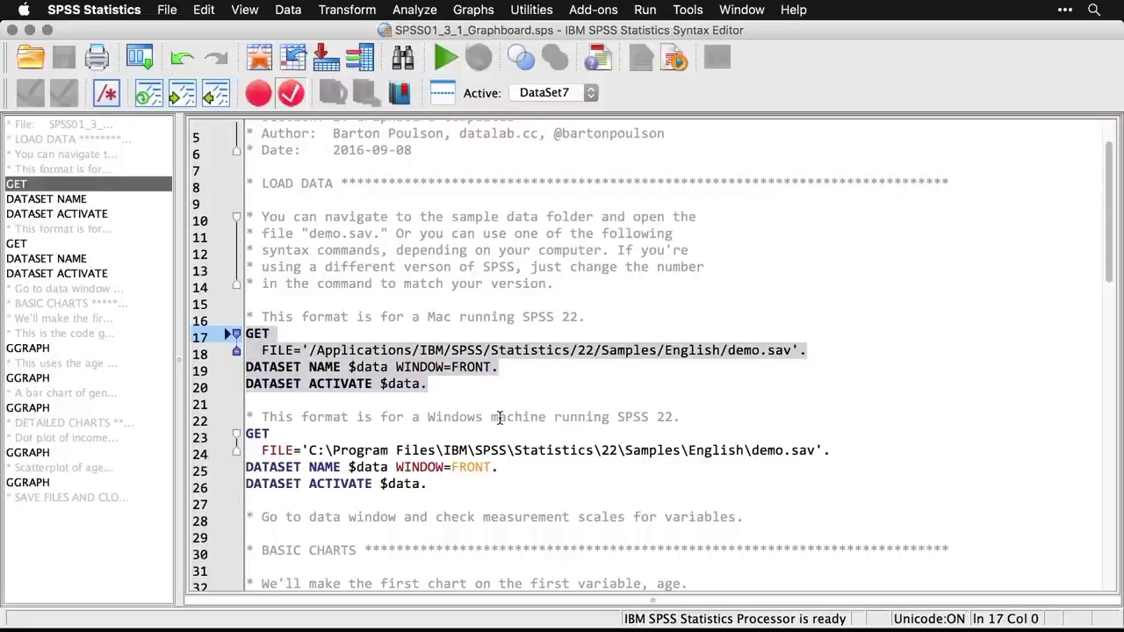
pyautogui.press('super+r')
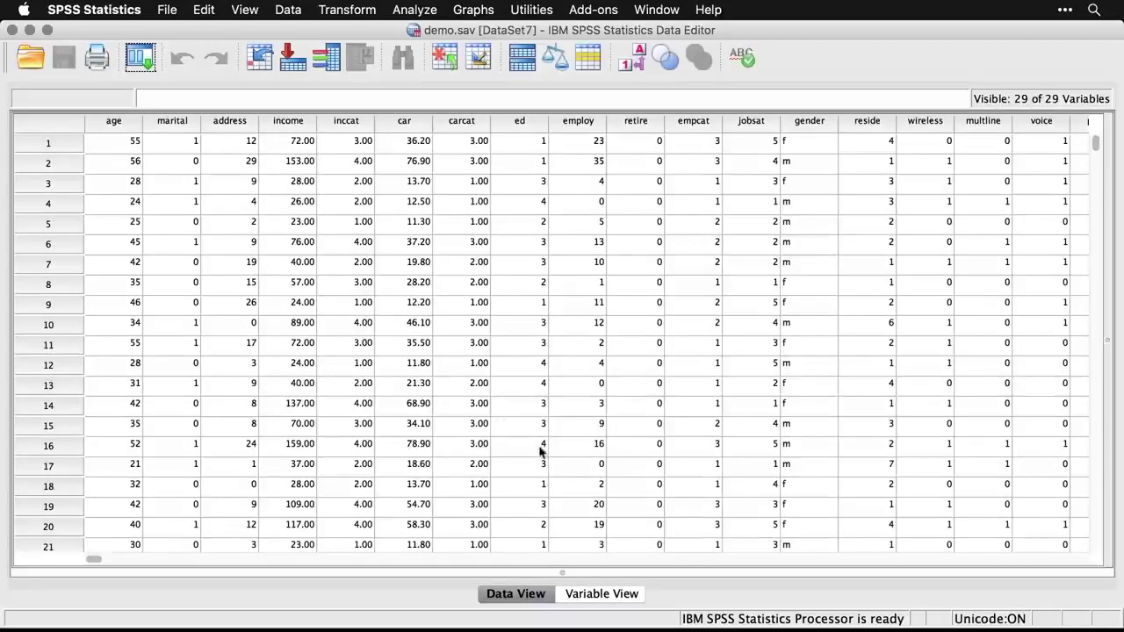
# - Check the measurement levels in demo.sav's variable definitions, including the choices offered for gender, and return to the data grid
pyautogui.click(602, 595)
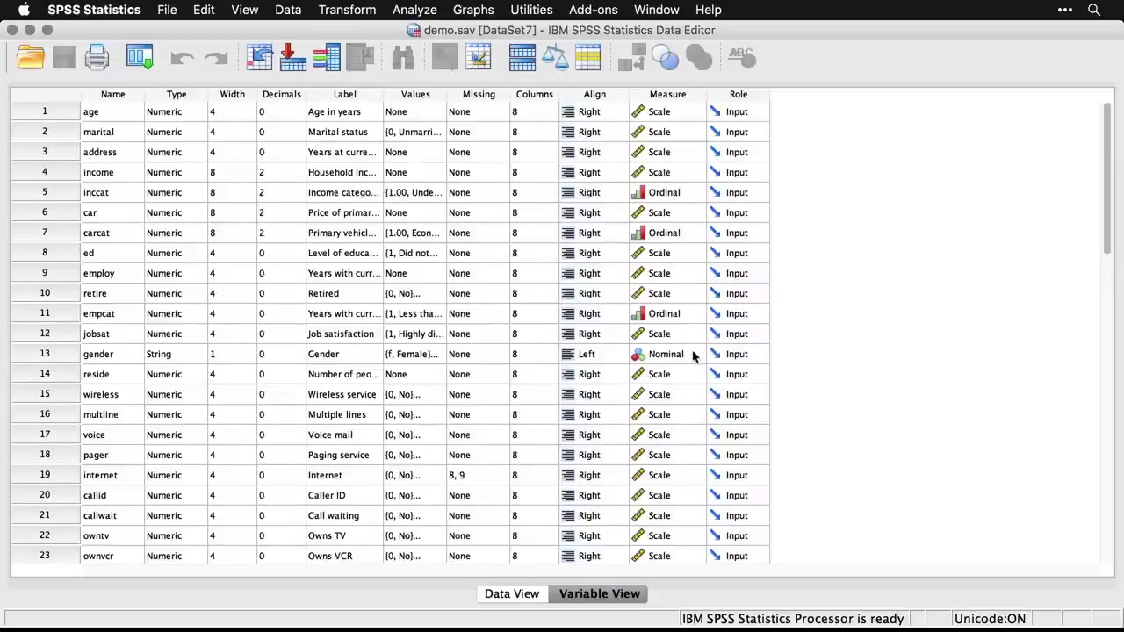
pyautogui.scroll(-3, 692, 354)
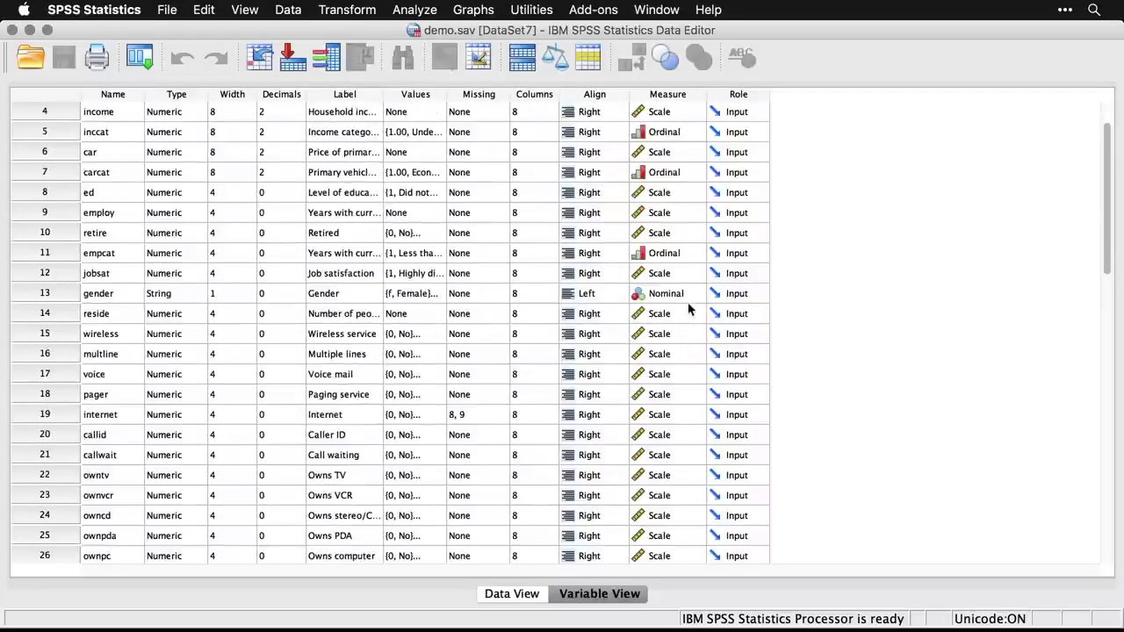
pyautogui.click(687, 299)
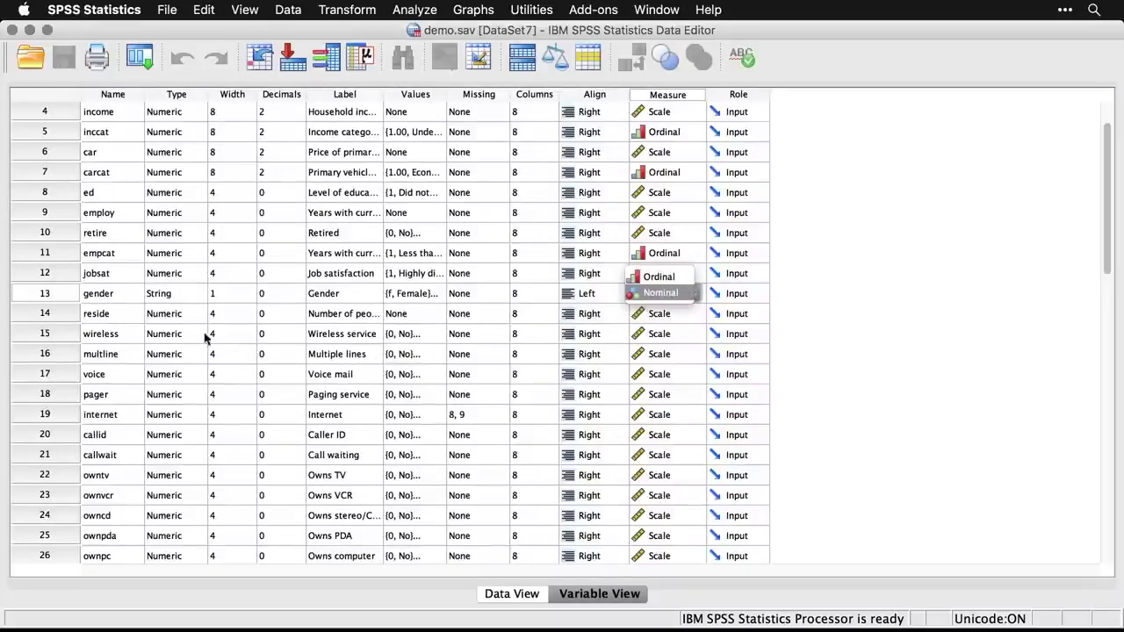
pyautogui.click(832, 297)
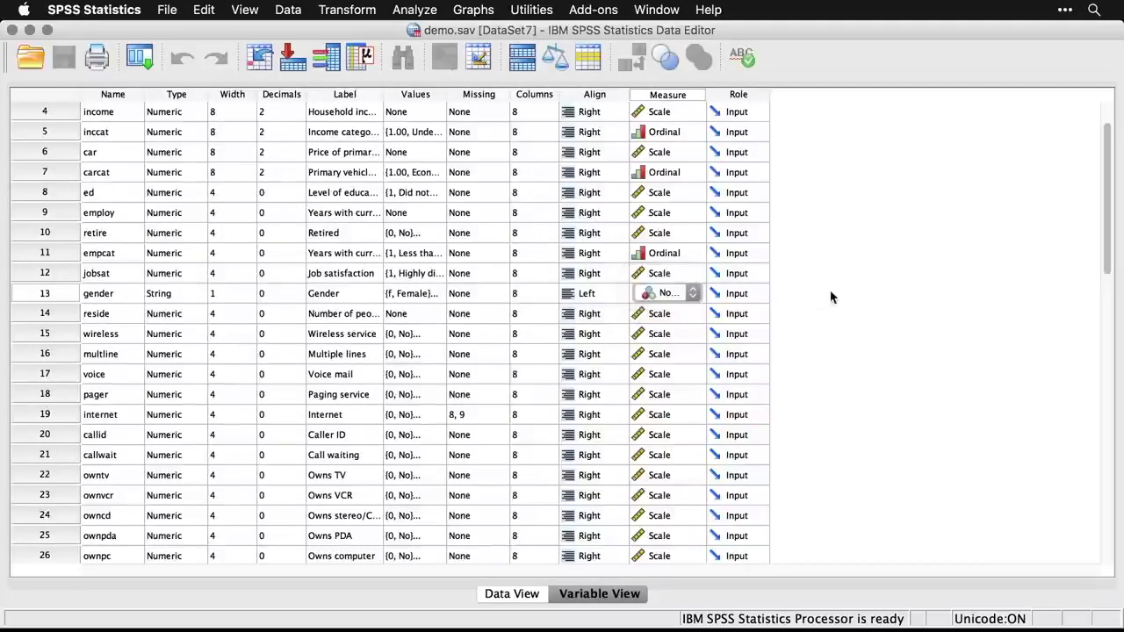
pyautogui.click(527, 599)
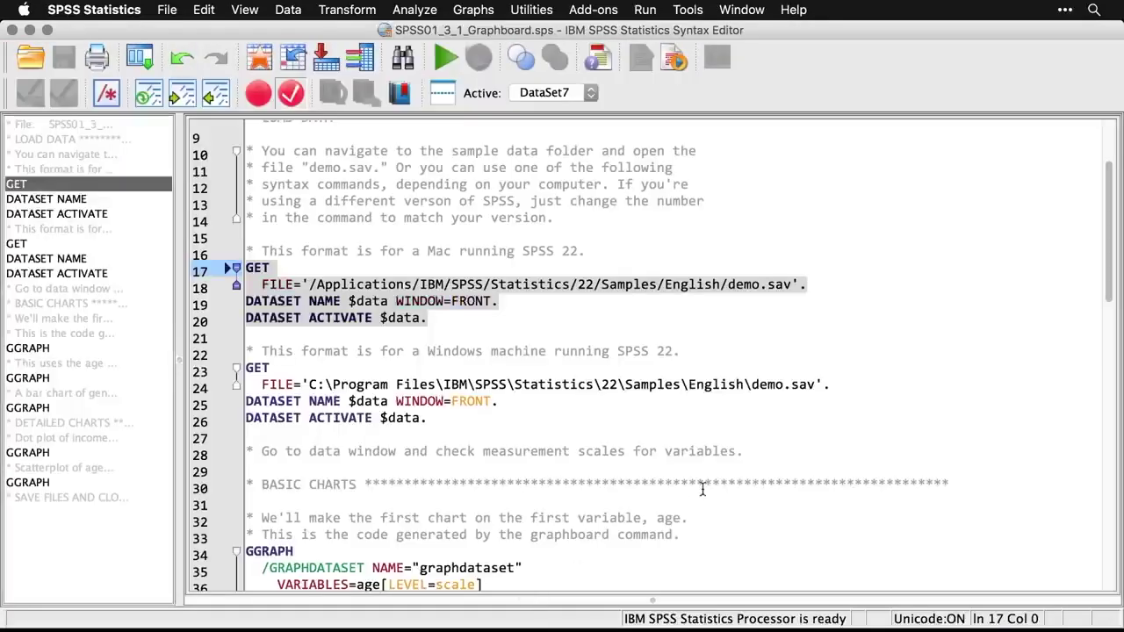
# - Create a Dot Plot of Age in years alone with the Graphboard Template Chooser and view the whole chart
pyautogui.scroll(-5, 703, 489)
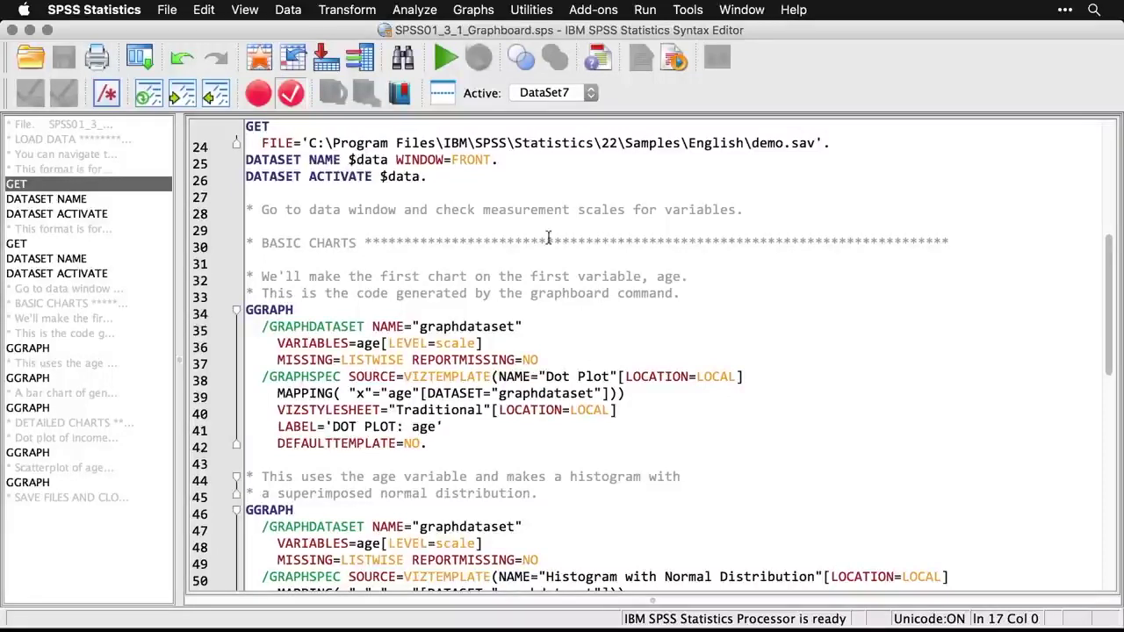
pyautogui.click(476, 10)
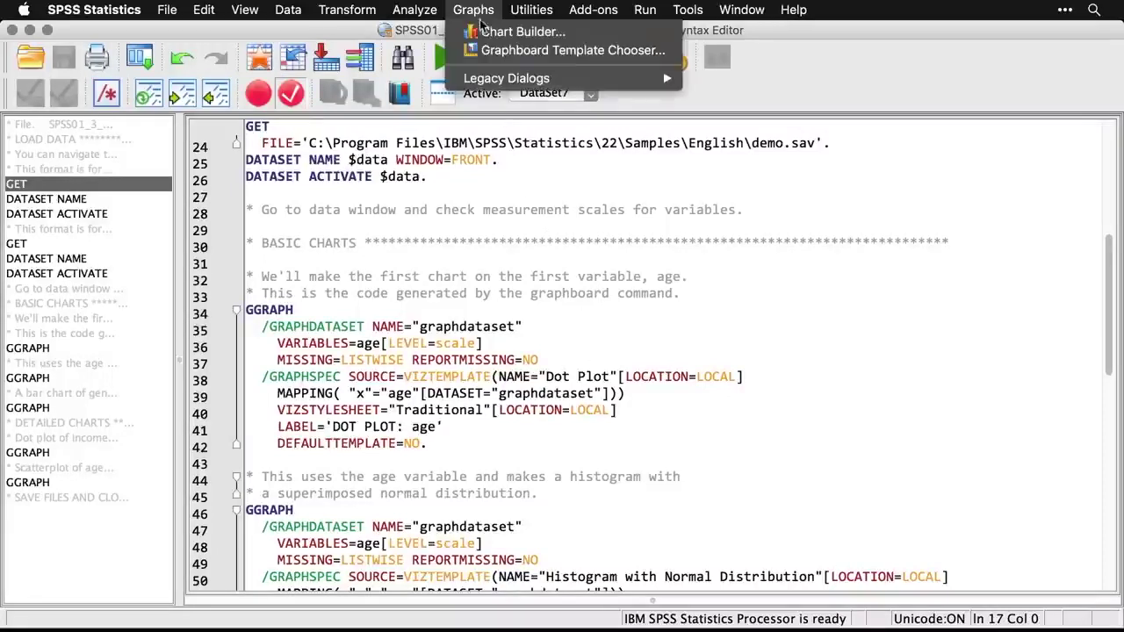
pyautogui.click(512, 50)
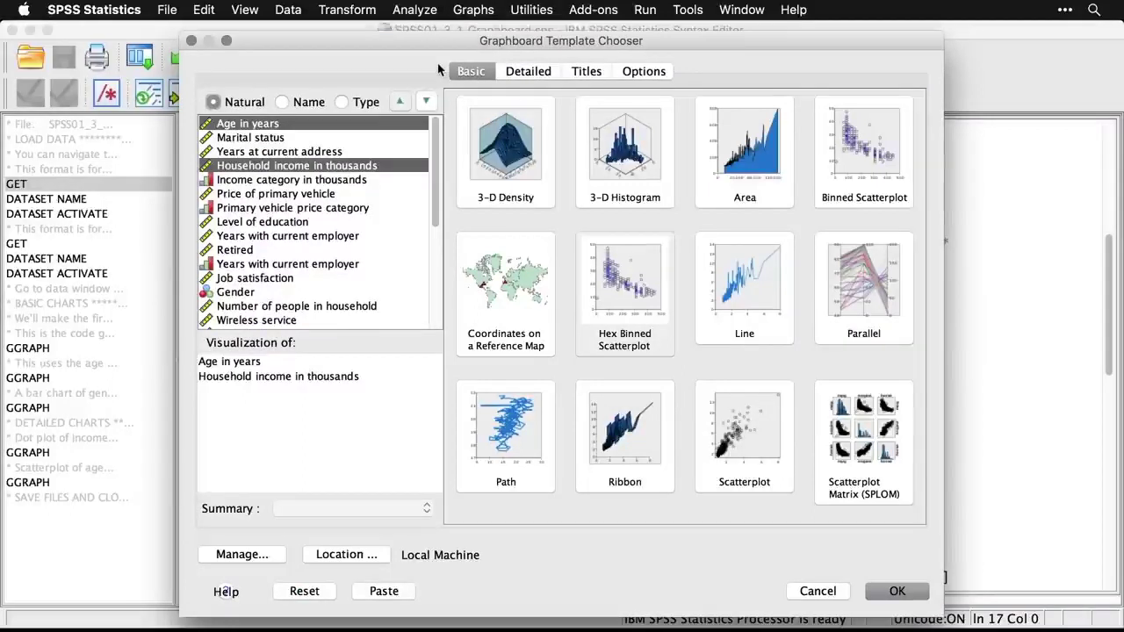
pyautogui.click(302, 130)
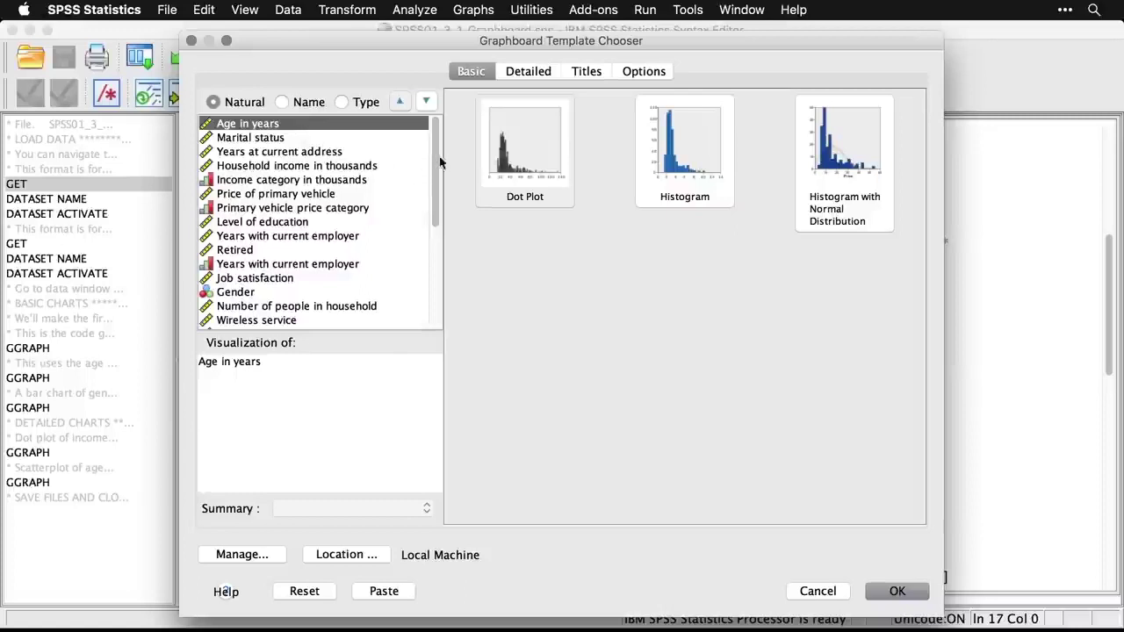
pyautogui.click(516, 158)
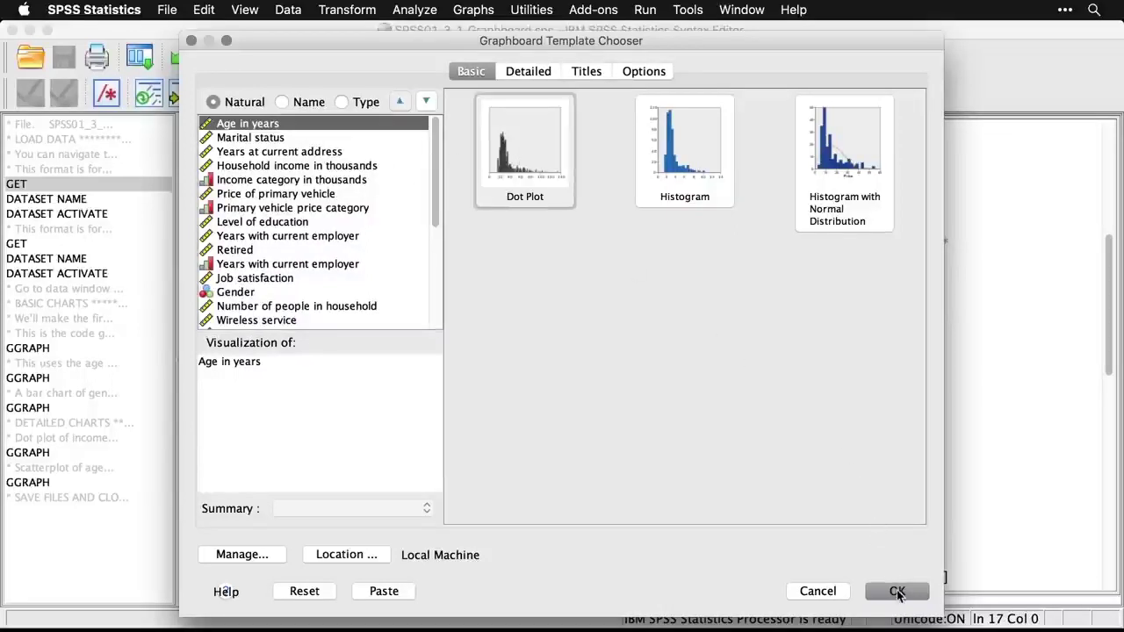
pyautogui.click(897, 591)
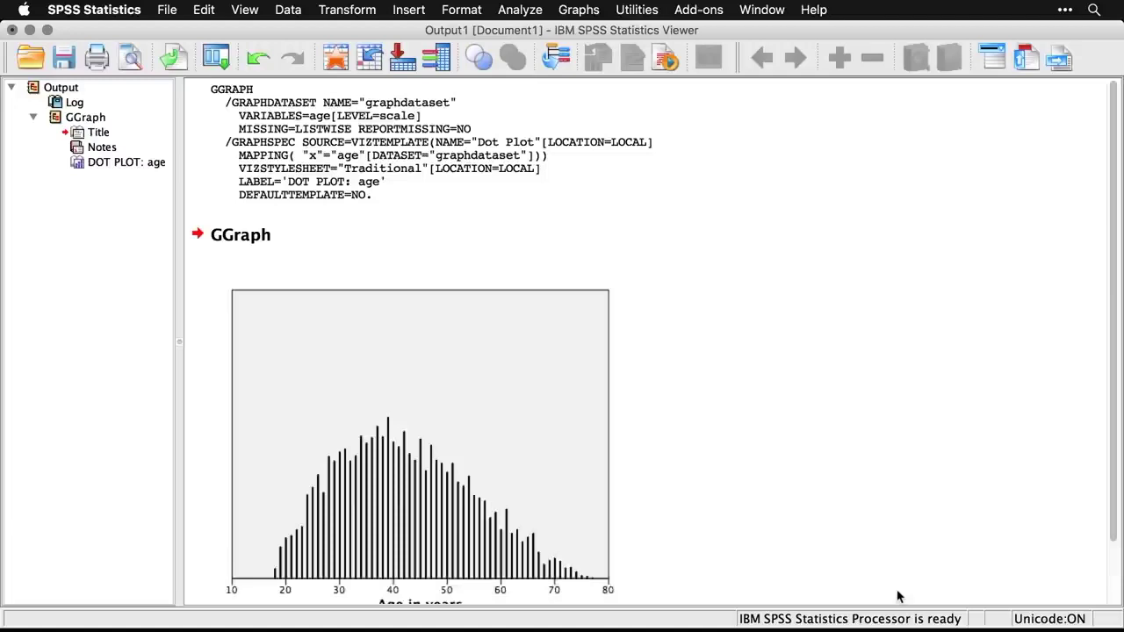
pyautogui.scroll(-2, 897, 596)
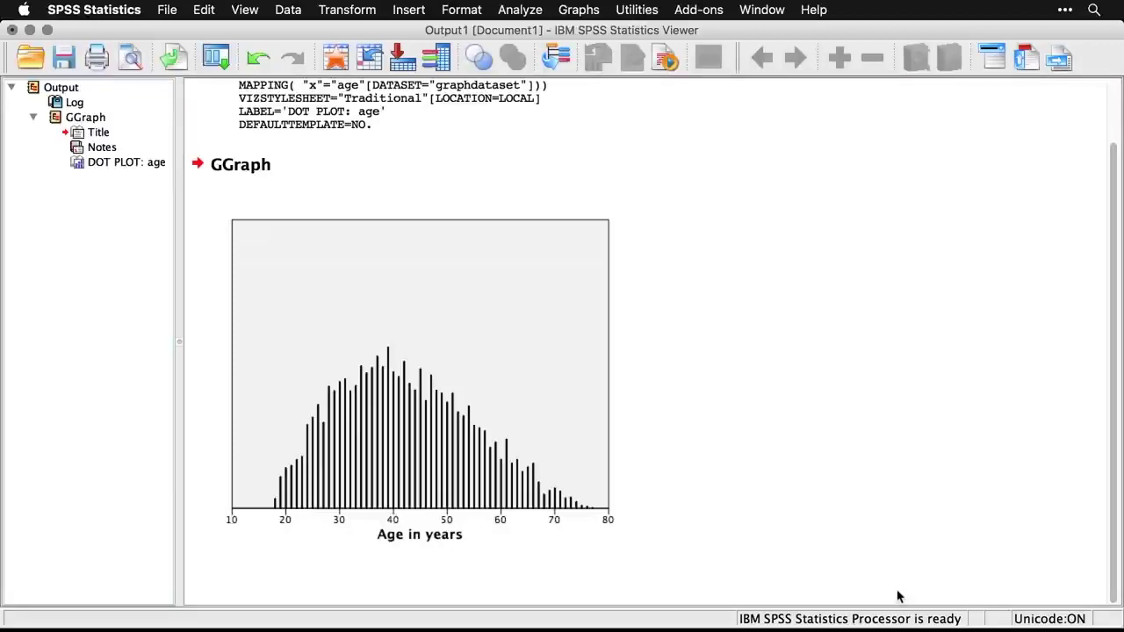
# - Return to the syntax file and create a Histogram with Normal Distribution of Age in years from a graphboard template
pyautogui.press('super+grave')
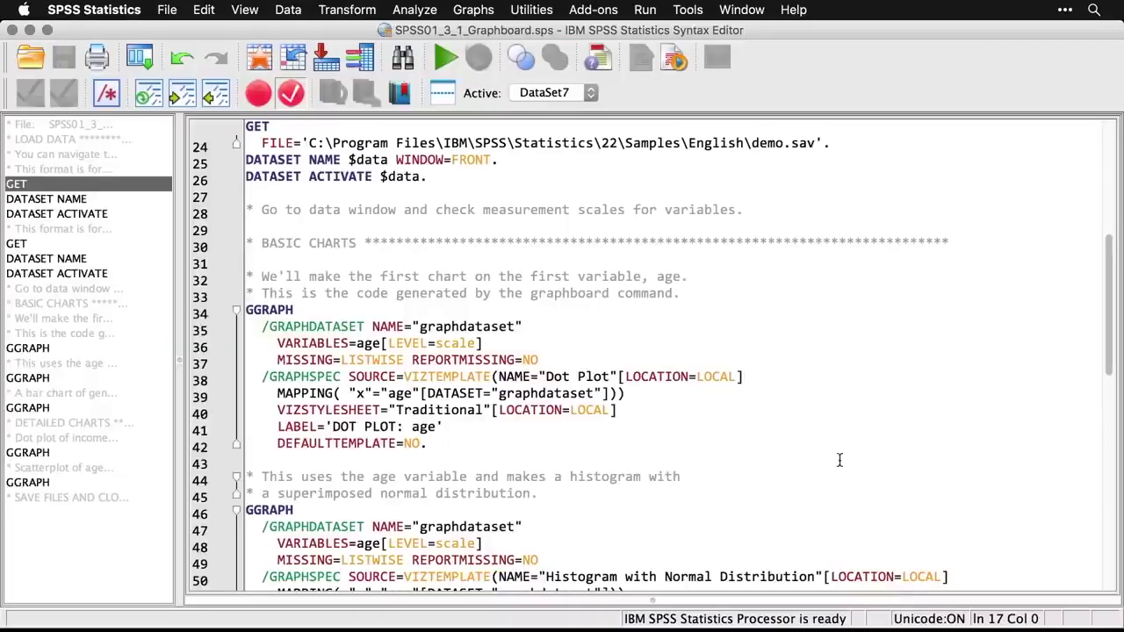
pyautogui.scroll(-2, 839, 459)
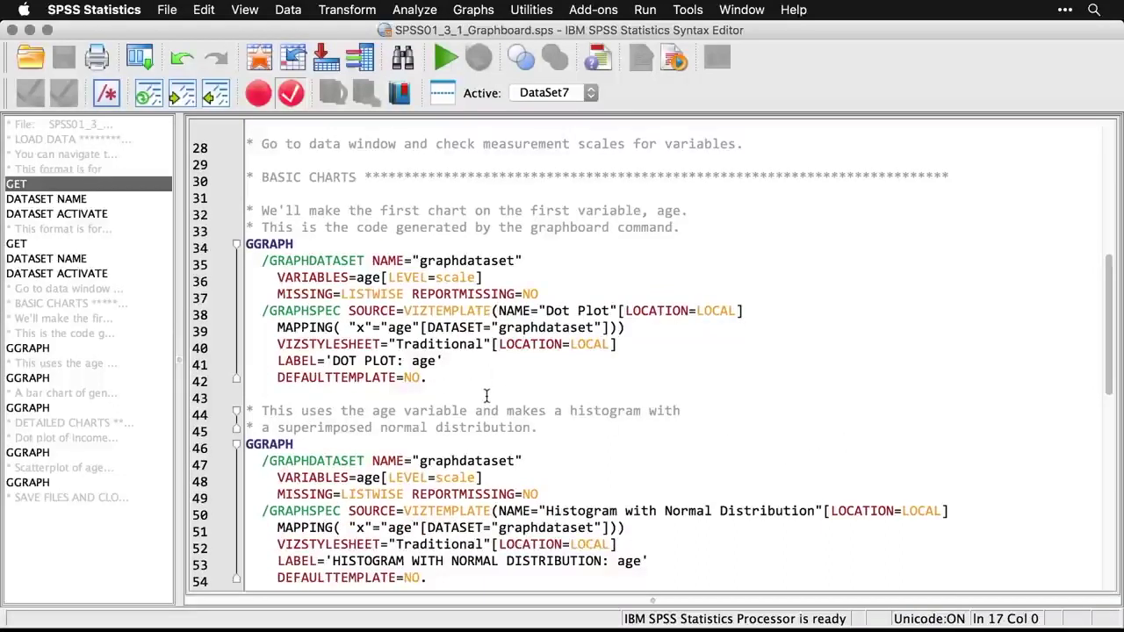
pyautogui.scroll(-3, 486, 396)
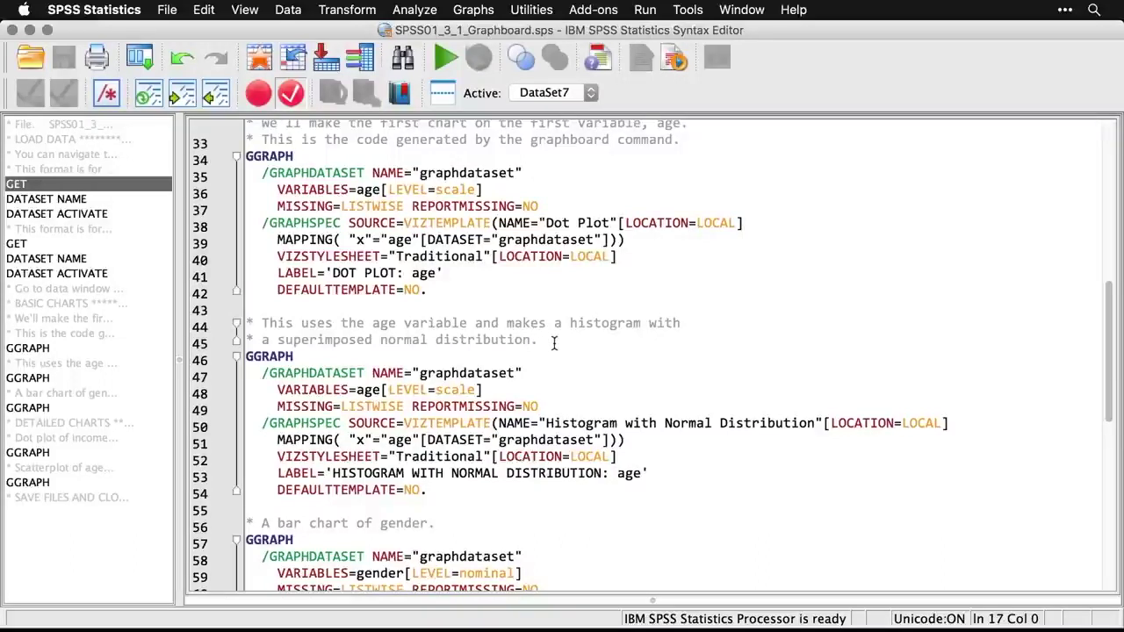
pyautogui.click(478, 11)
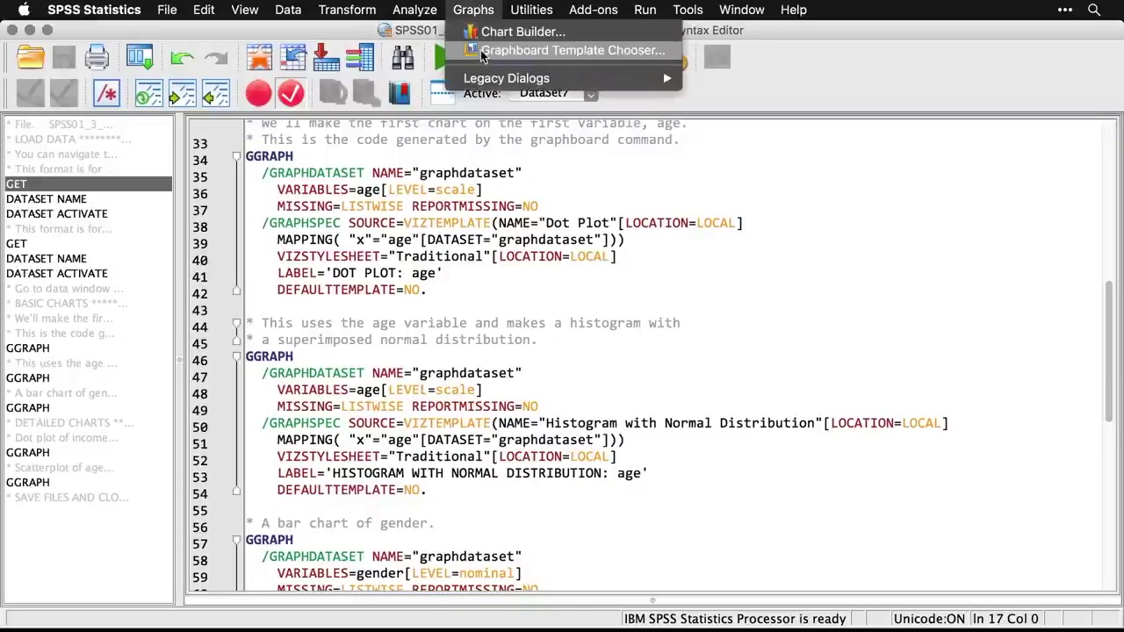
pyautogui.click(480, 50)
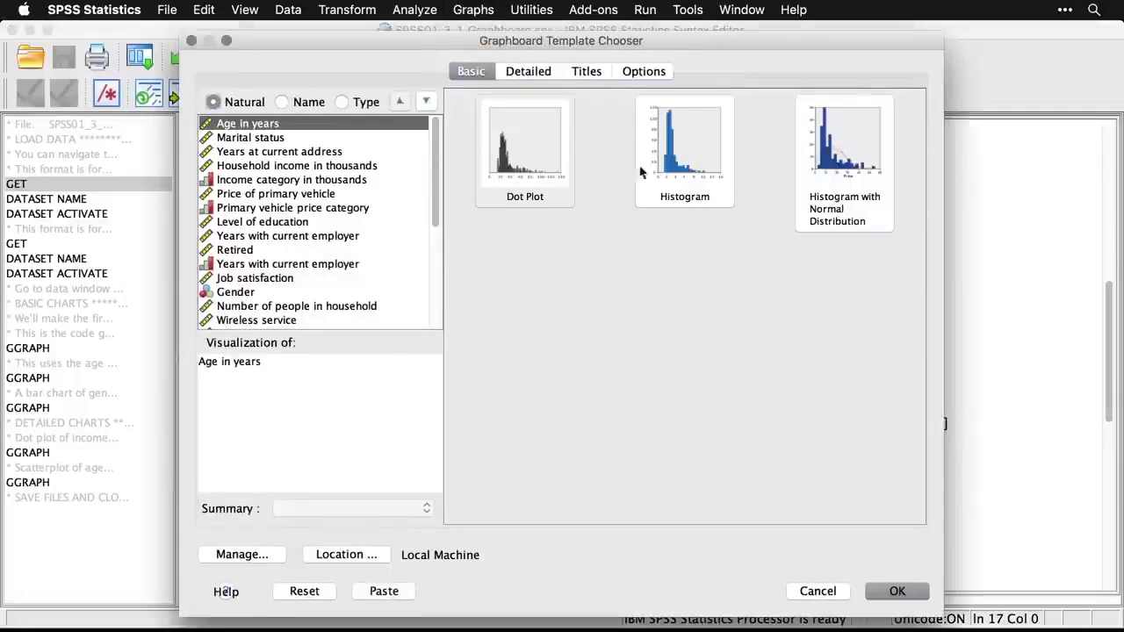
pyautogui.click(841, 170)
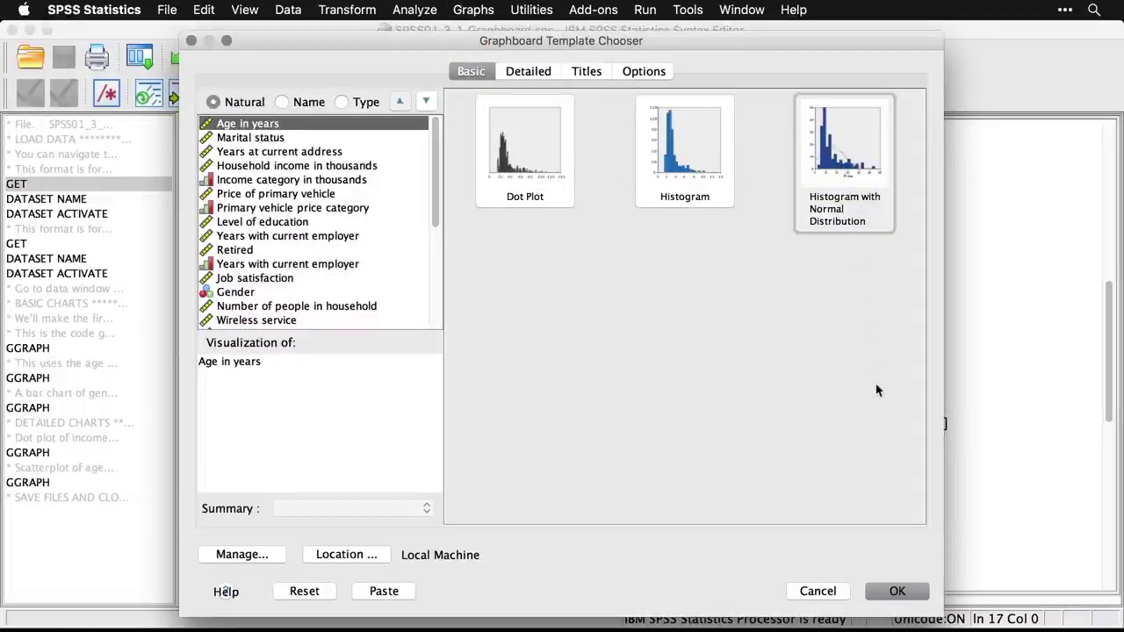
pyautogui.click(902, 594)
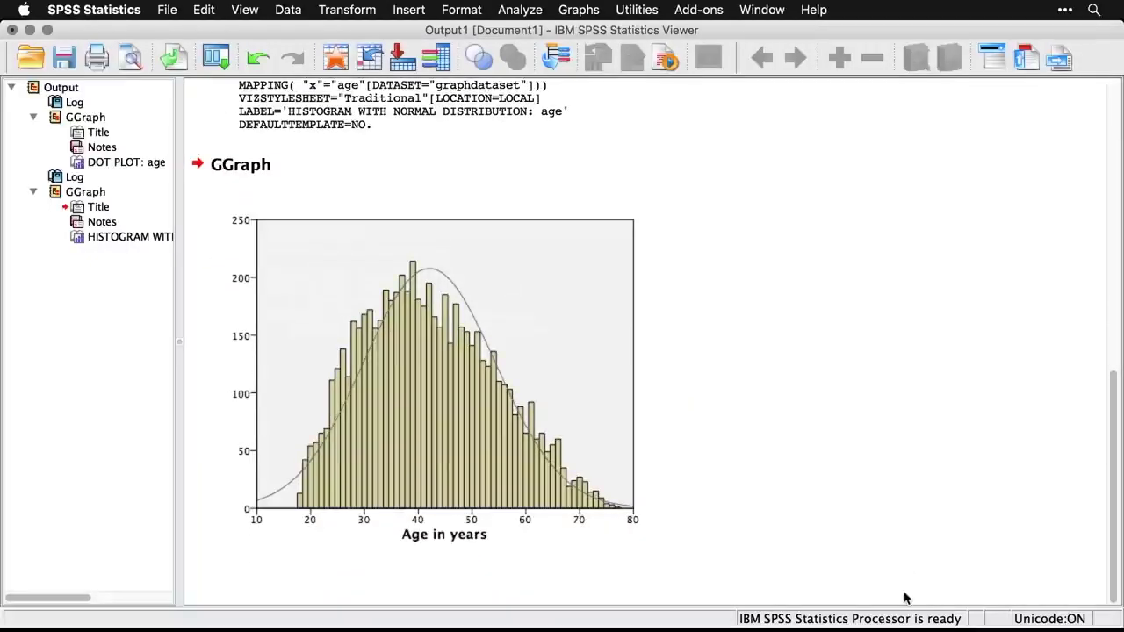
# - Go back to the syntax file and create a Bar of Counts chart of Gender from a graphboard template
pyautogui.press('super+grave')
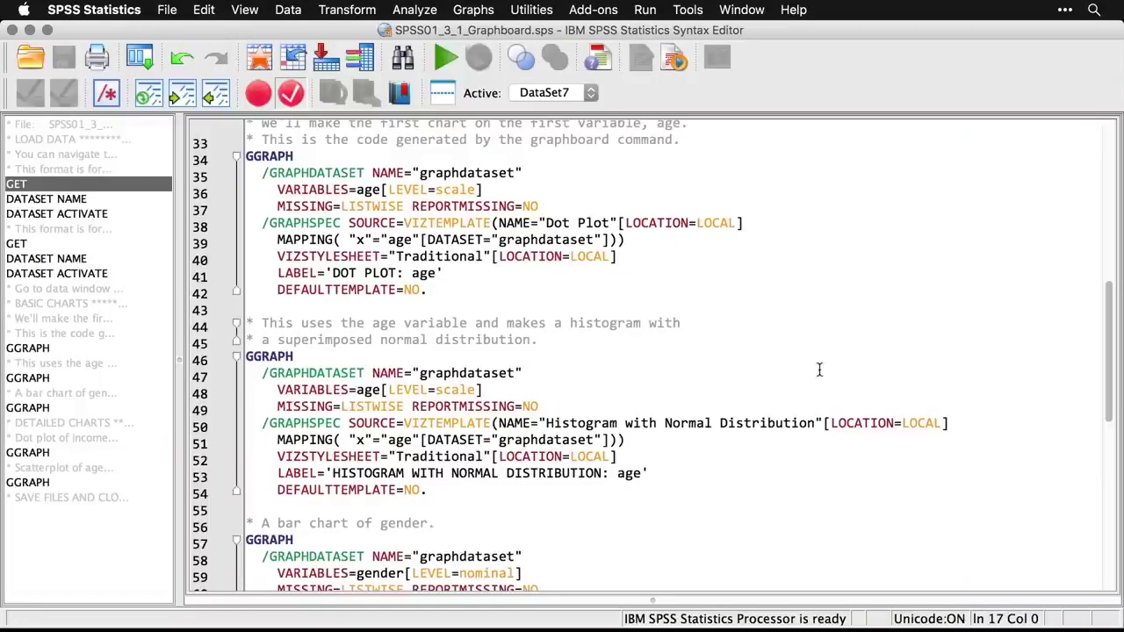
pyautogui.scroll(-5, 819, 370)
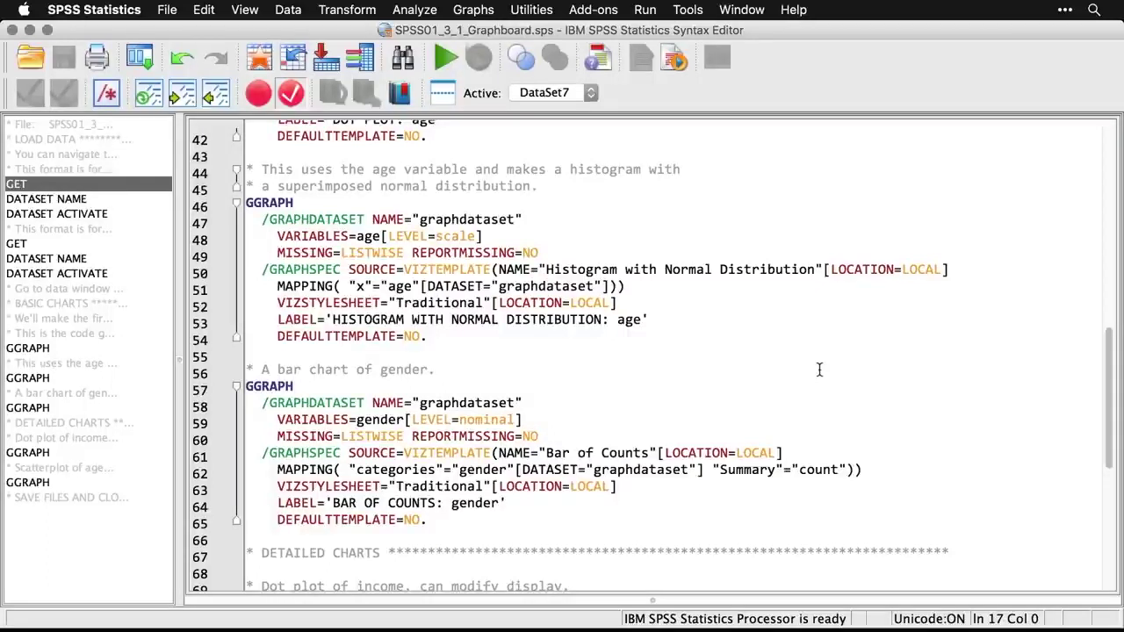
pyautogui.click(474, 9)
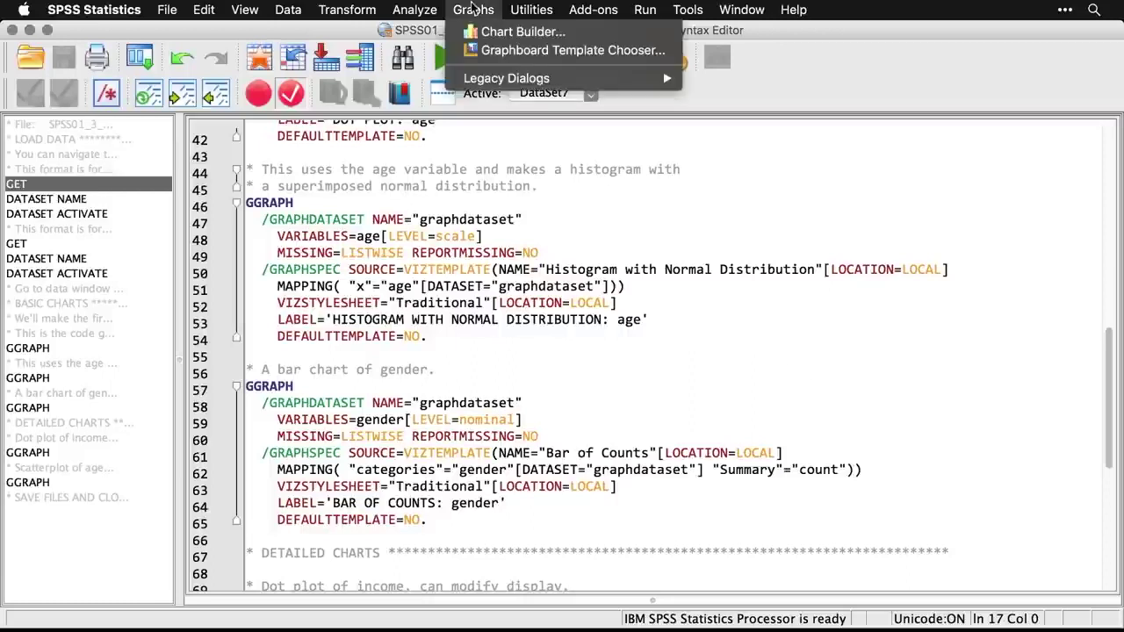
pyautogui.click(473, 51)
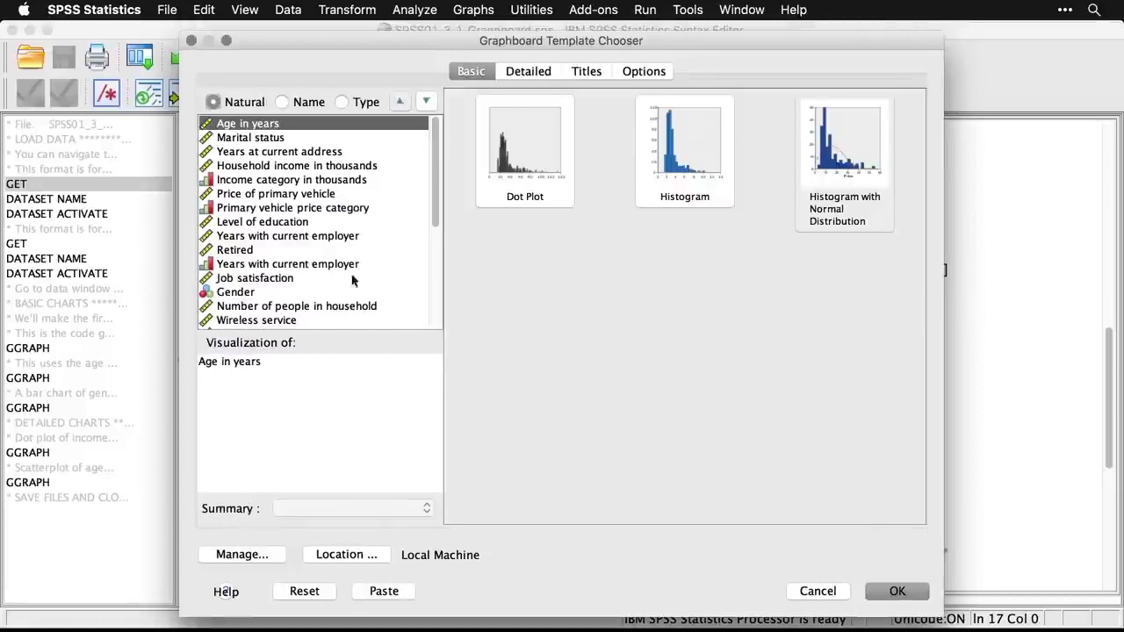
pyautogui.click(237, 294)
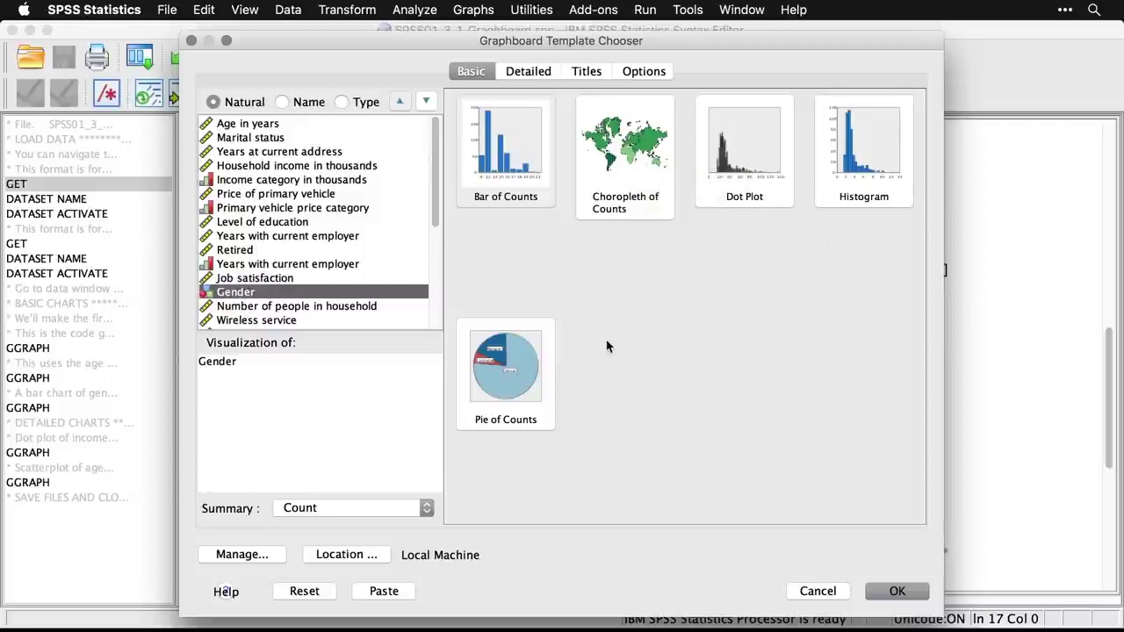
pyautogui.click(502, 167)
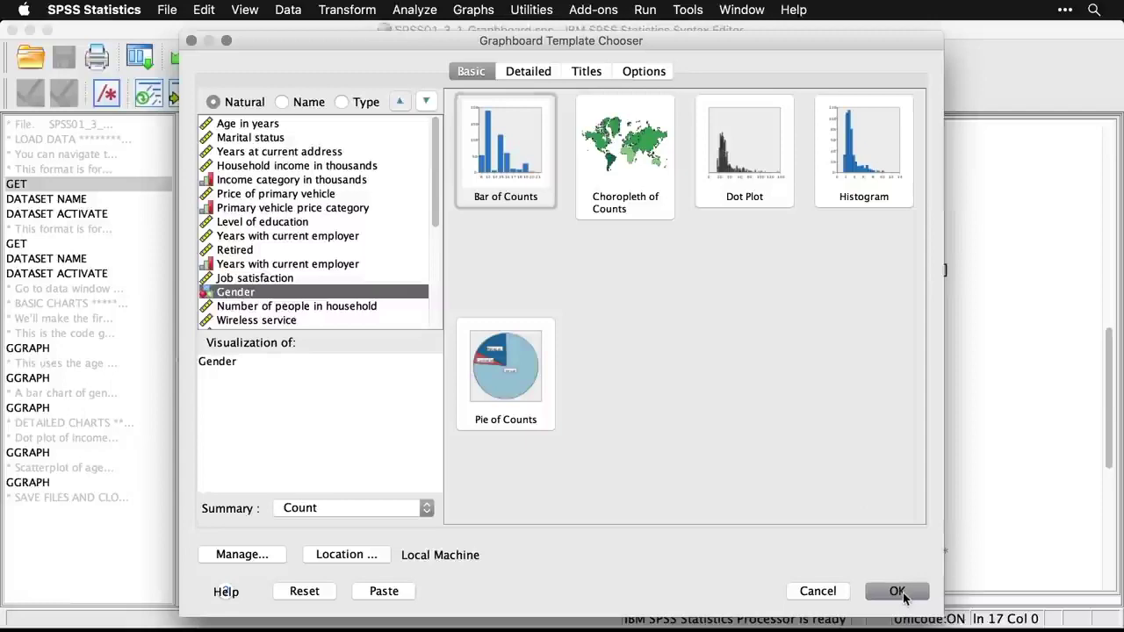
pyautogui.click(897, 592)
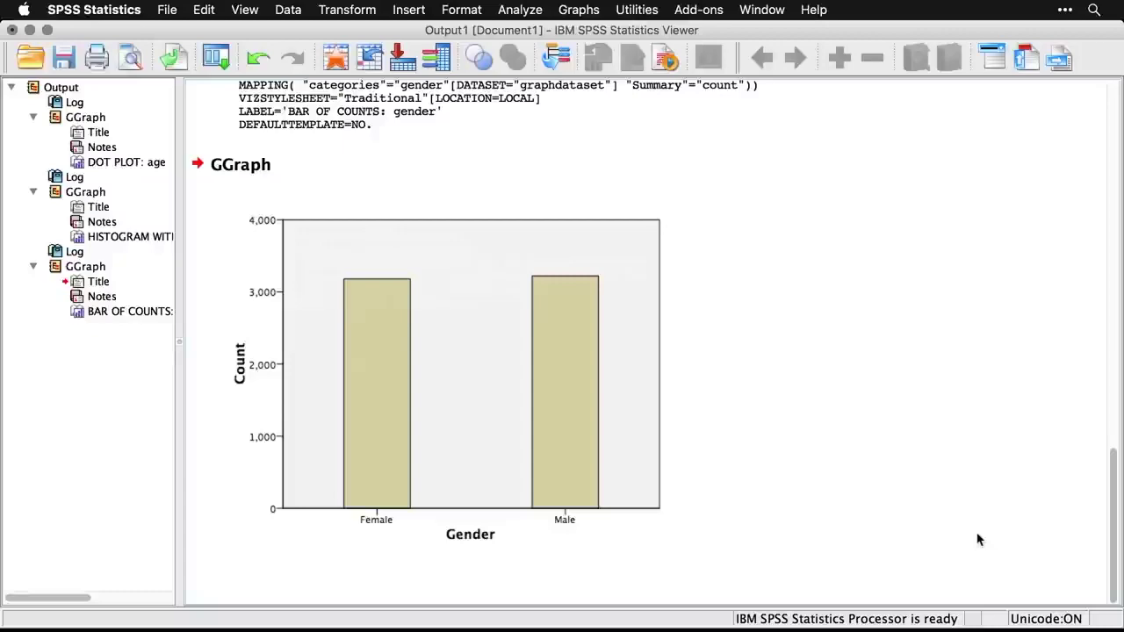
# - From the syntax file, start a detailed graphboard template chart and choose Dot Plot as its visualization type
pyautogui.press('super+grave')
pyautogui.scroll(-10, 977, 534)
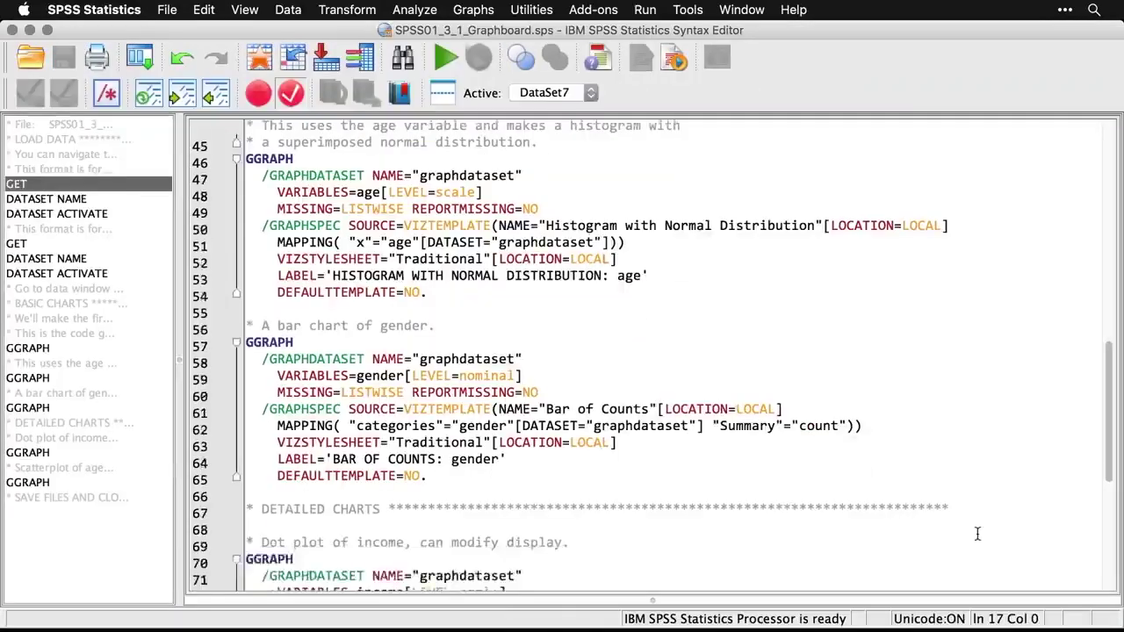
pyautogui.scroll(-2, 977, 534)
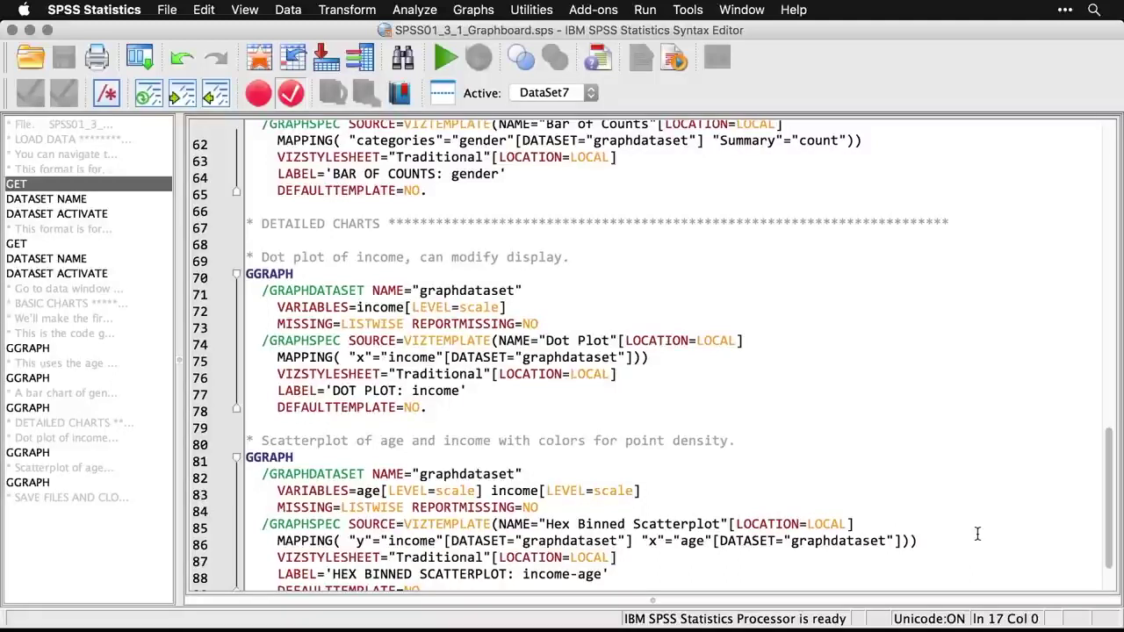
pyautogui.click(460, 7)
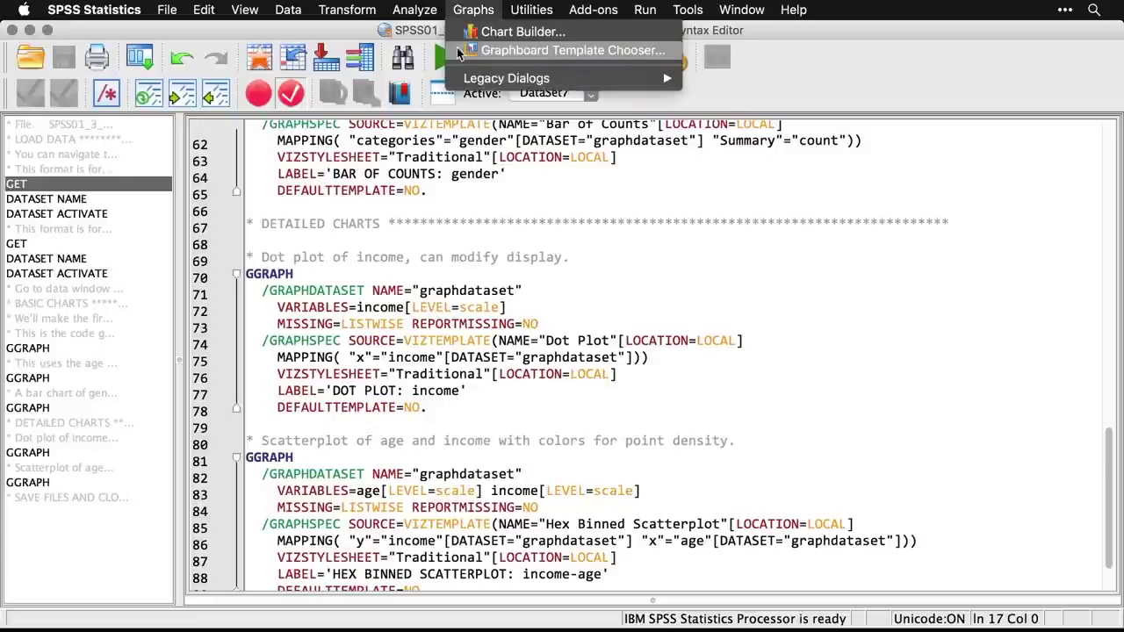
pyautogui.click(457, 49)
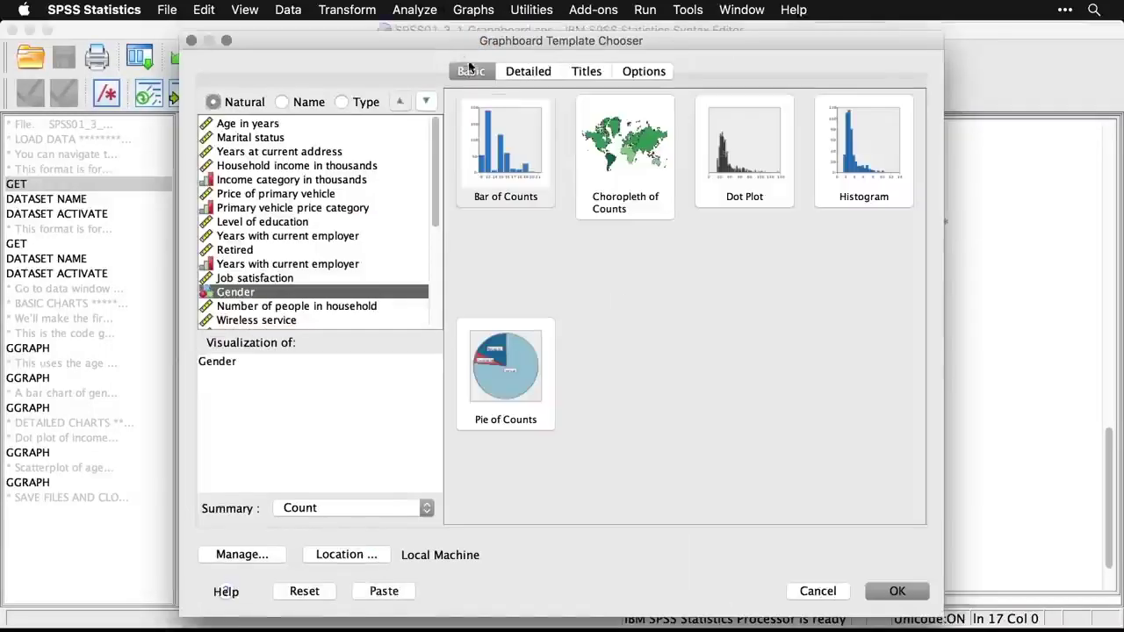
pyautogui.click(550, 75)
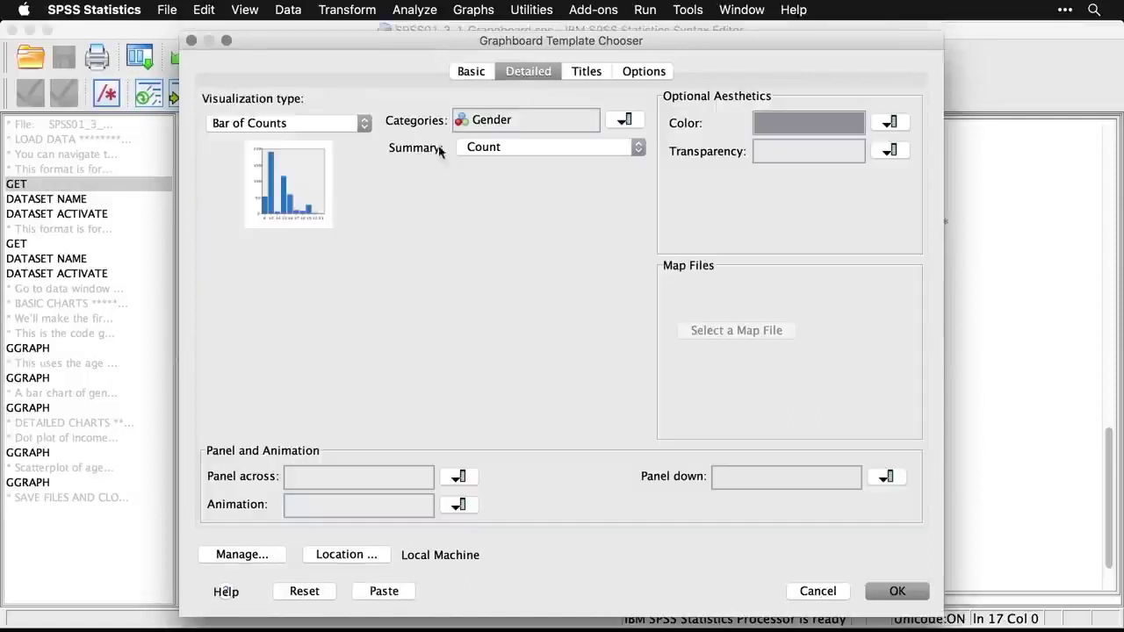
pyautogui.click(354, 129)
pyautogui.scroll(-5, 330, 166)
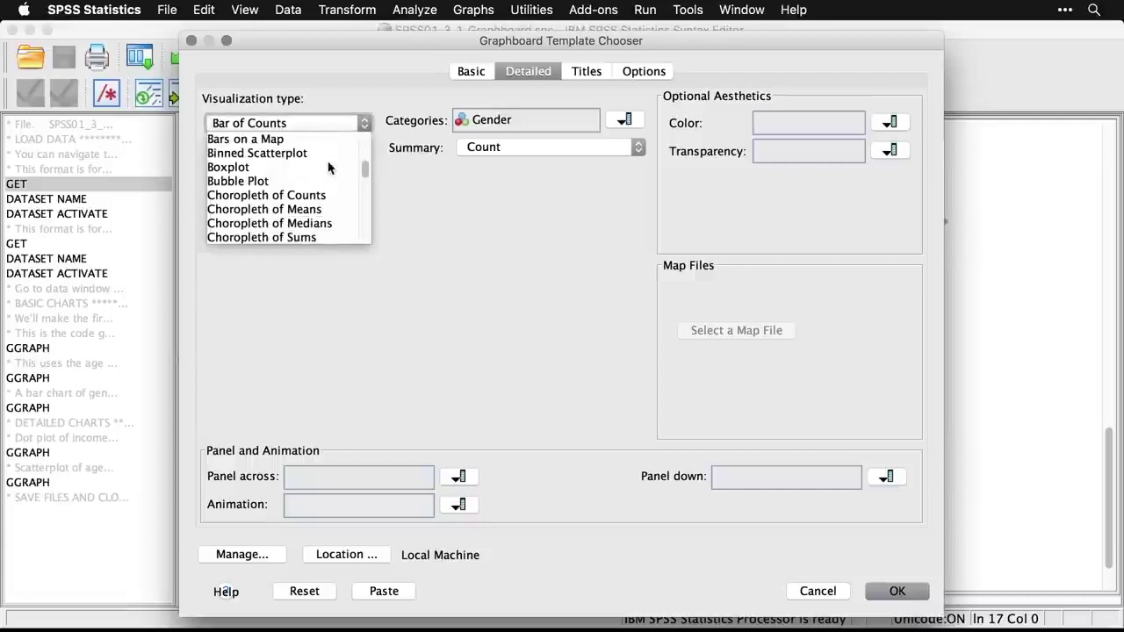
pyautogui.scroll(-4, 329, 167)
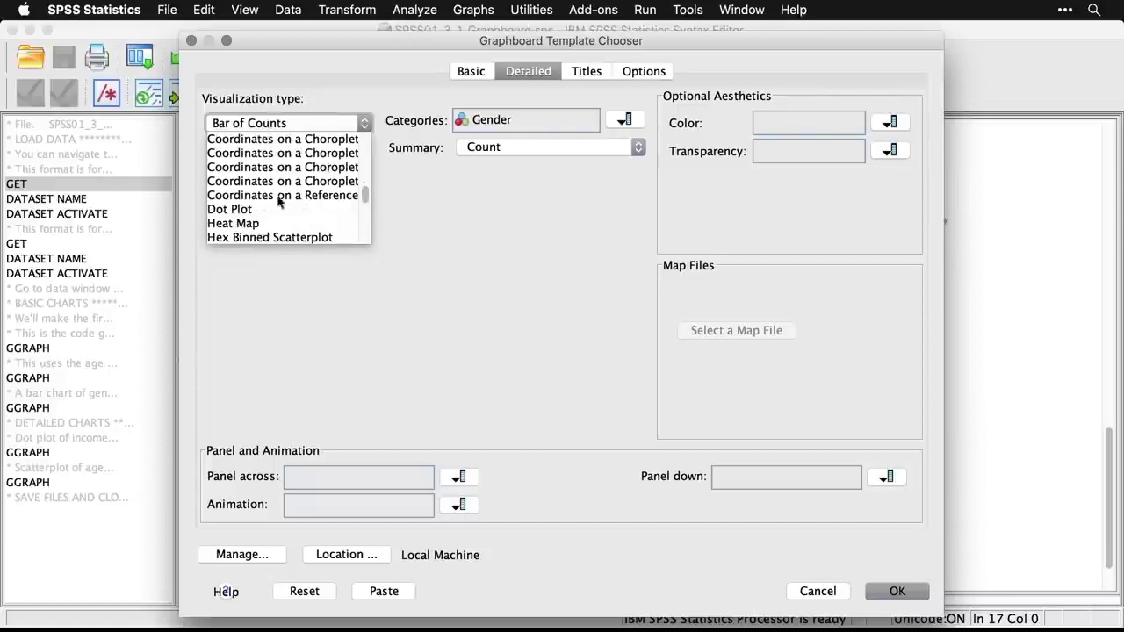
pyautogui.click(232, 210)
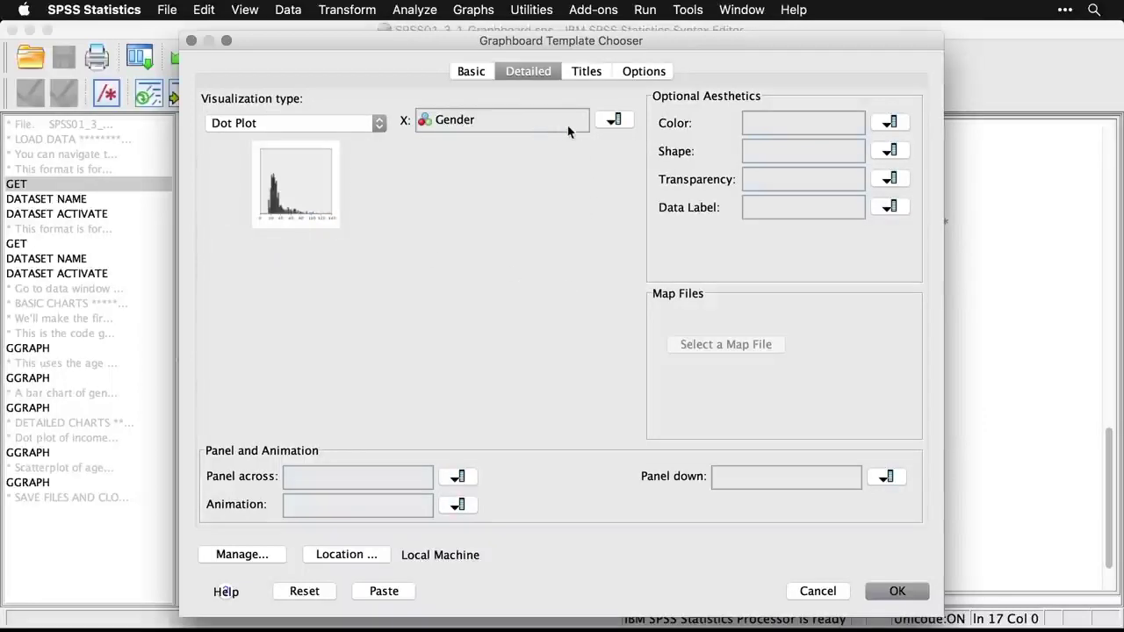
# - Assign Household income in thousands to the X axis in place of Gender and create the dot plot
pyautogui.click(612, 122)
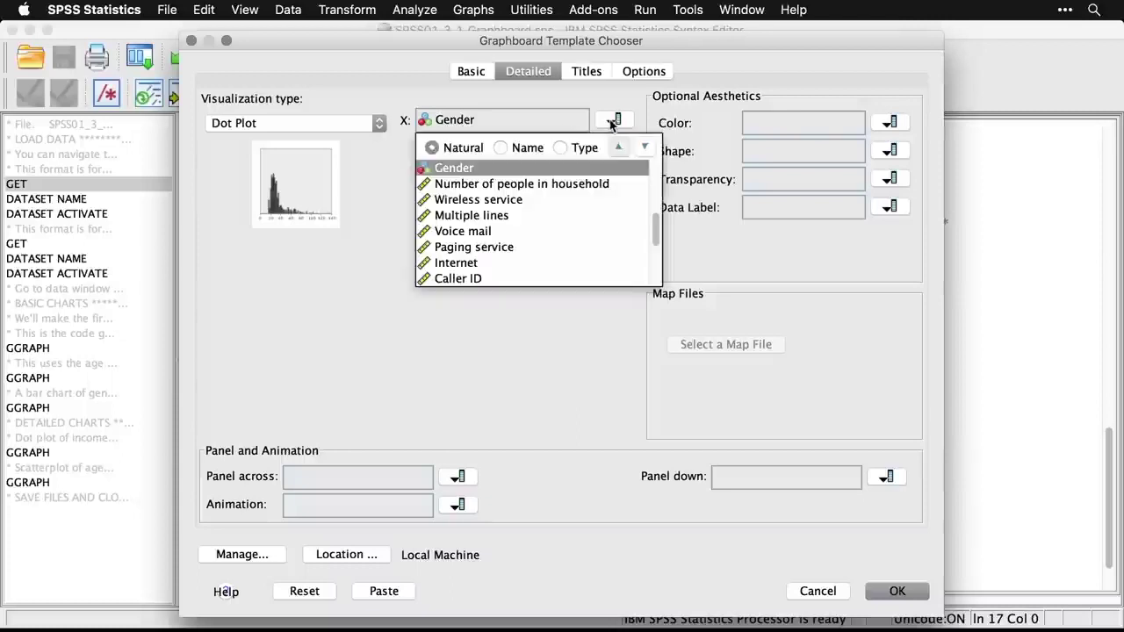
pyautogui.click(654, 190)
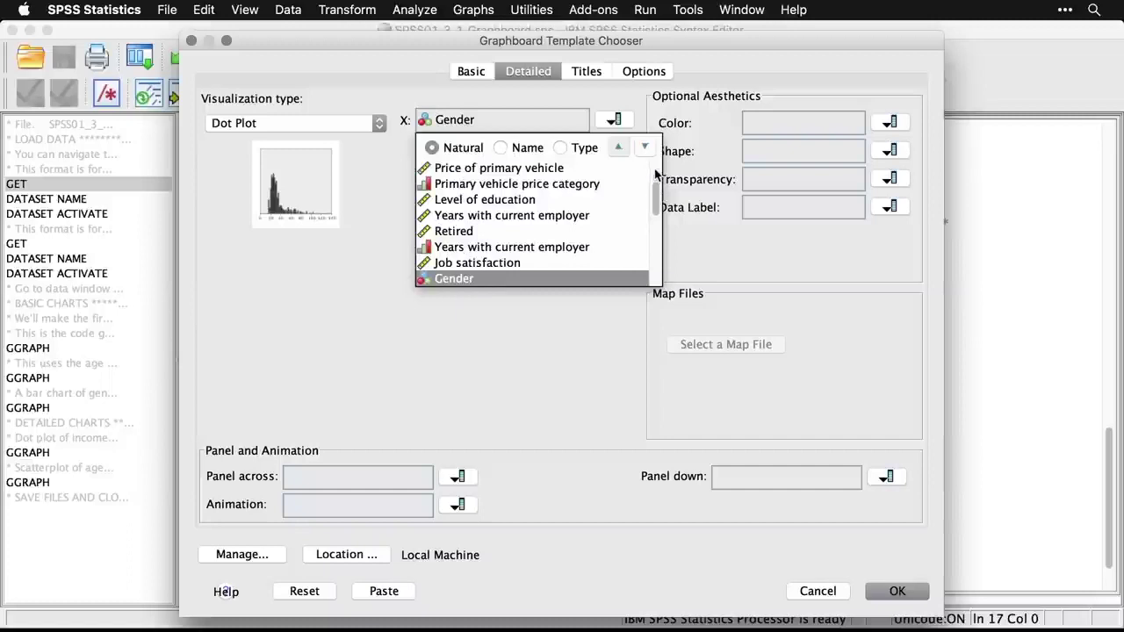
pyautogui.click(651, 175)
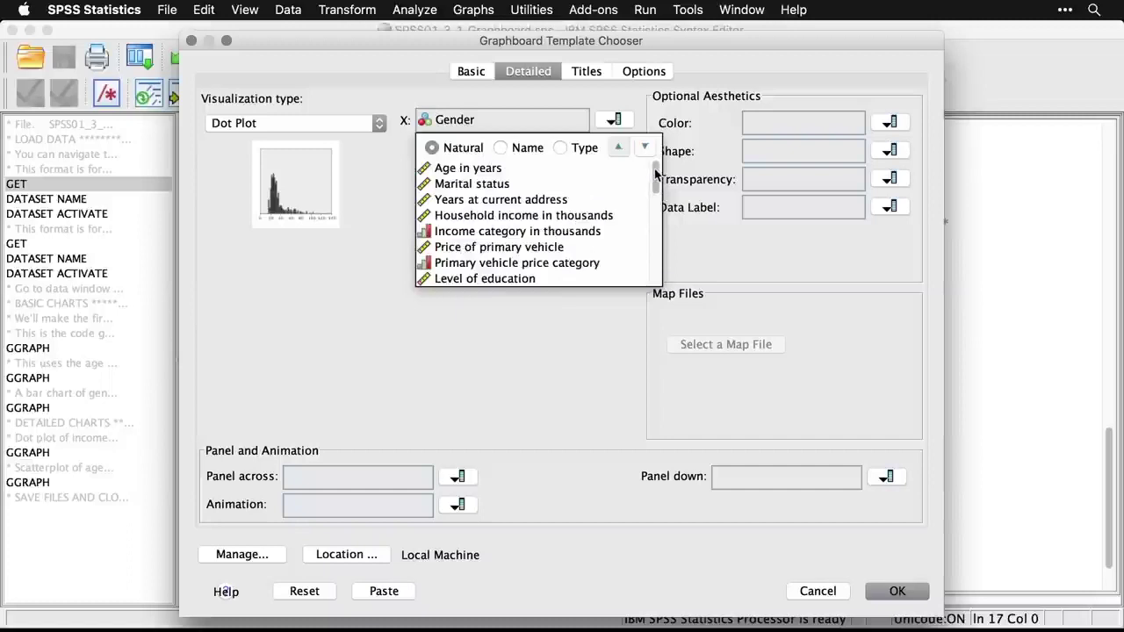
pyautogui.click(571, 215)
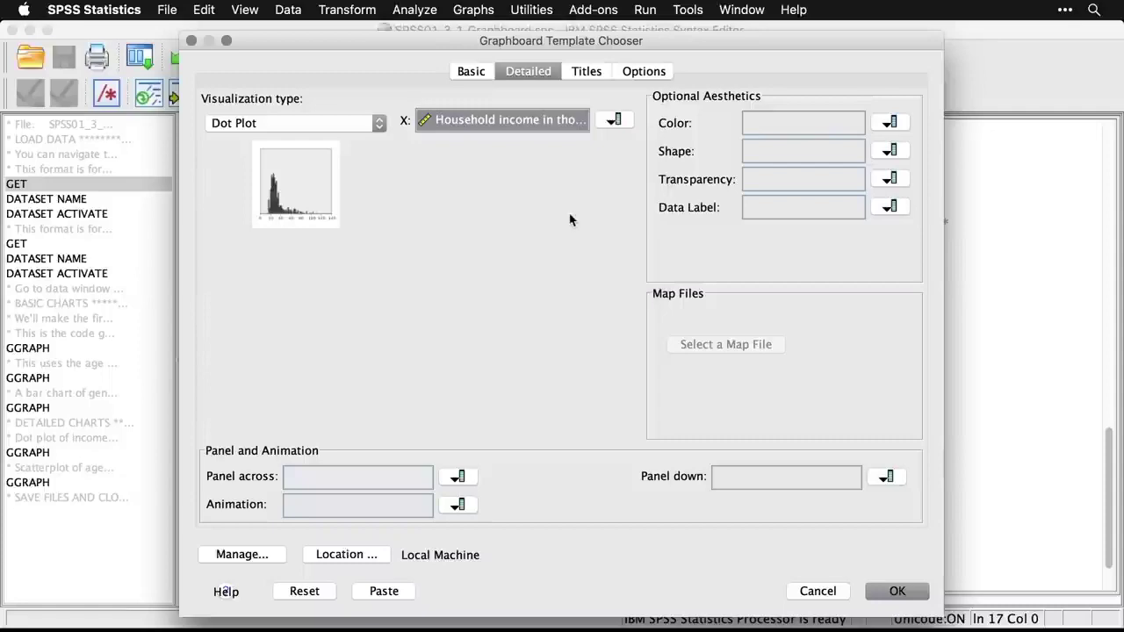
pyautogui.click(896, 591)
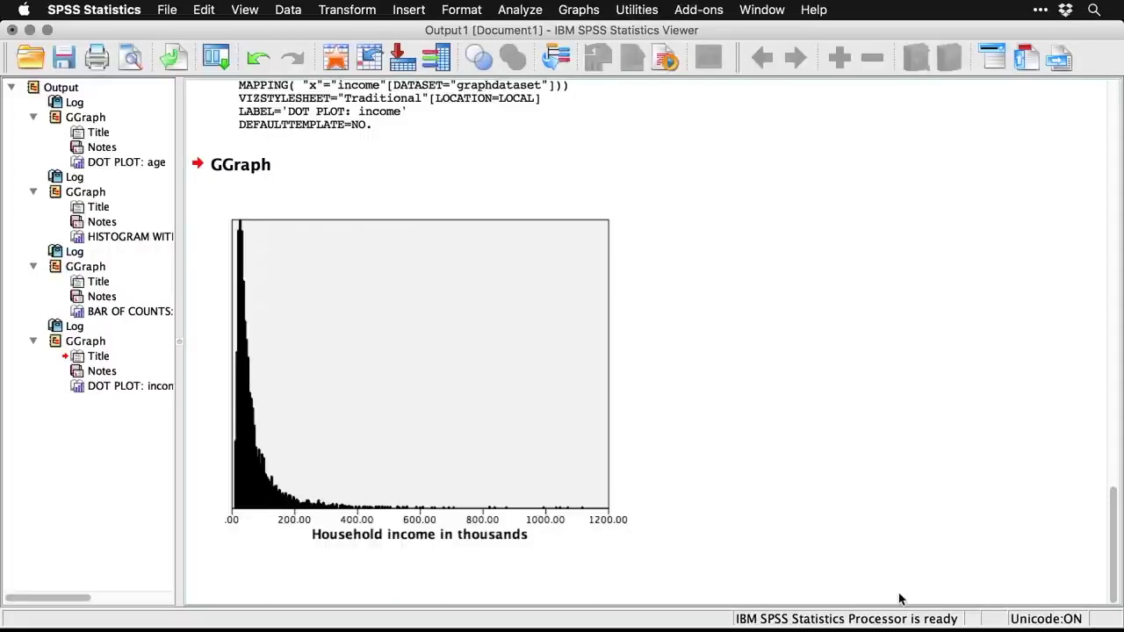
# - Open the income dot plot for editing and set the minimum decimal digits of its horizontal axis labels to 0
pyautogui.click(619, 522)
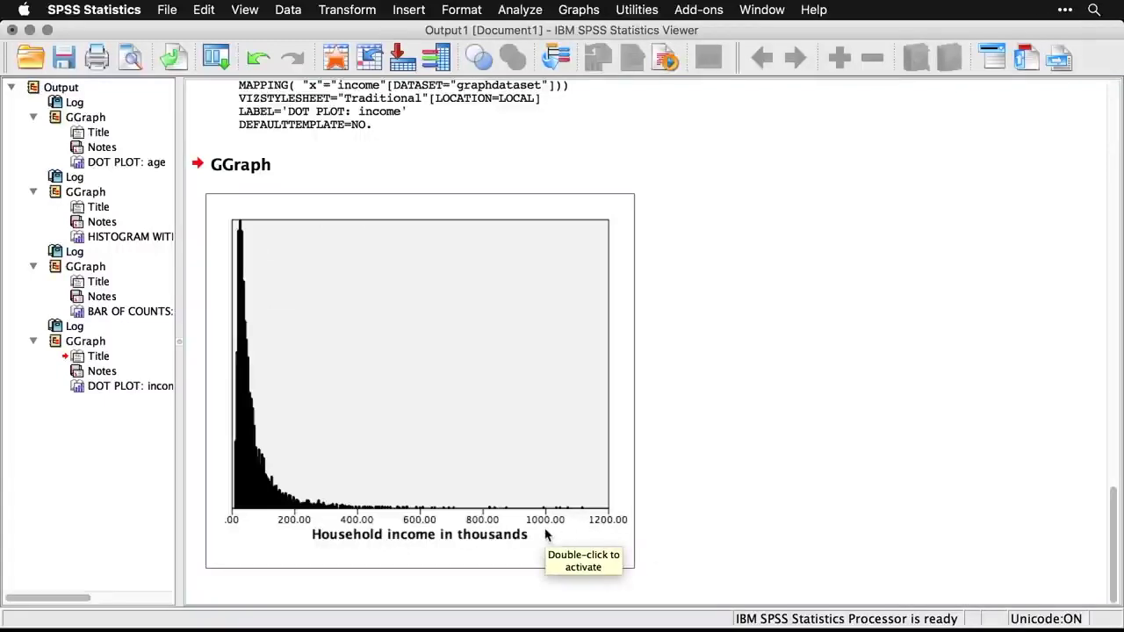
pyautogui.click(272, 481)
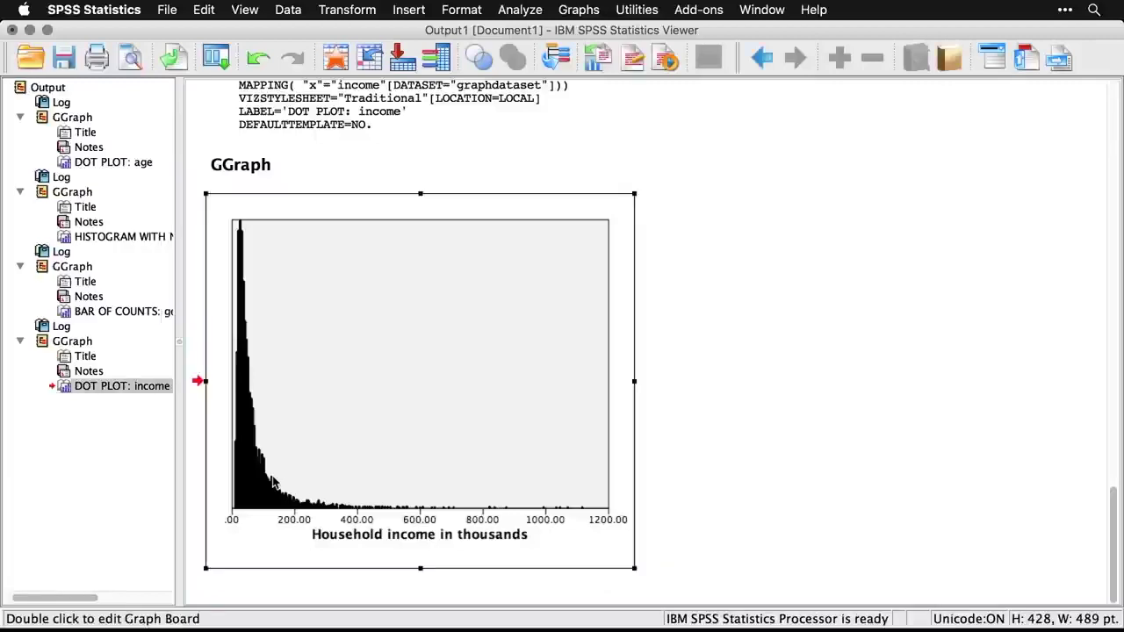
pyautogui.doubleClick(272, 481)
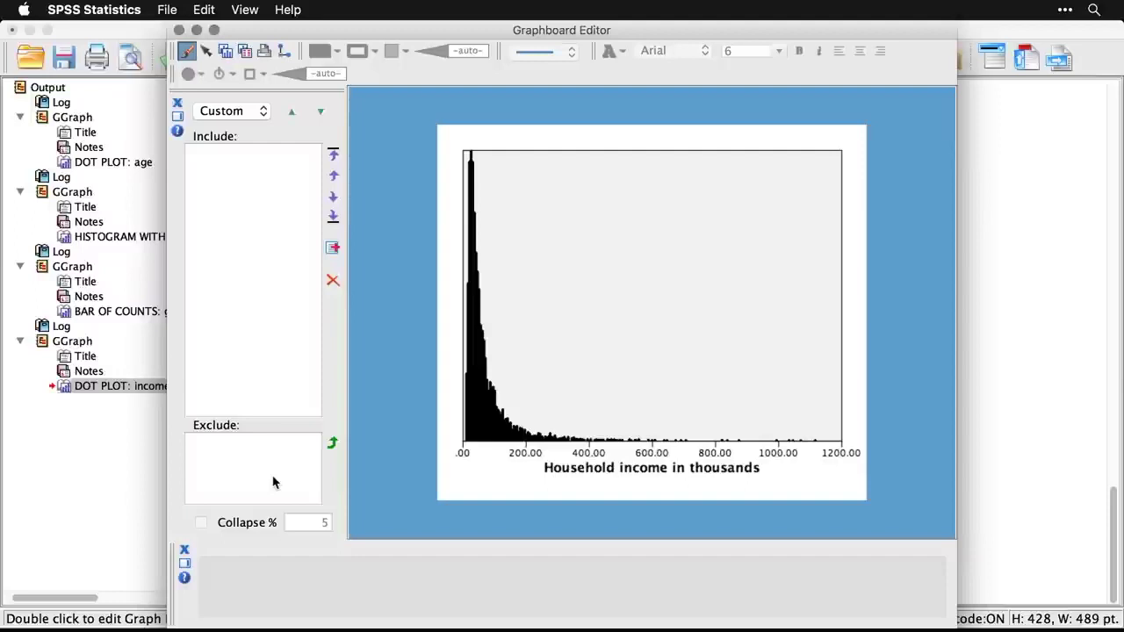
pyautogui.click(532, 458)
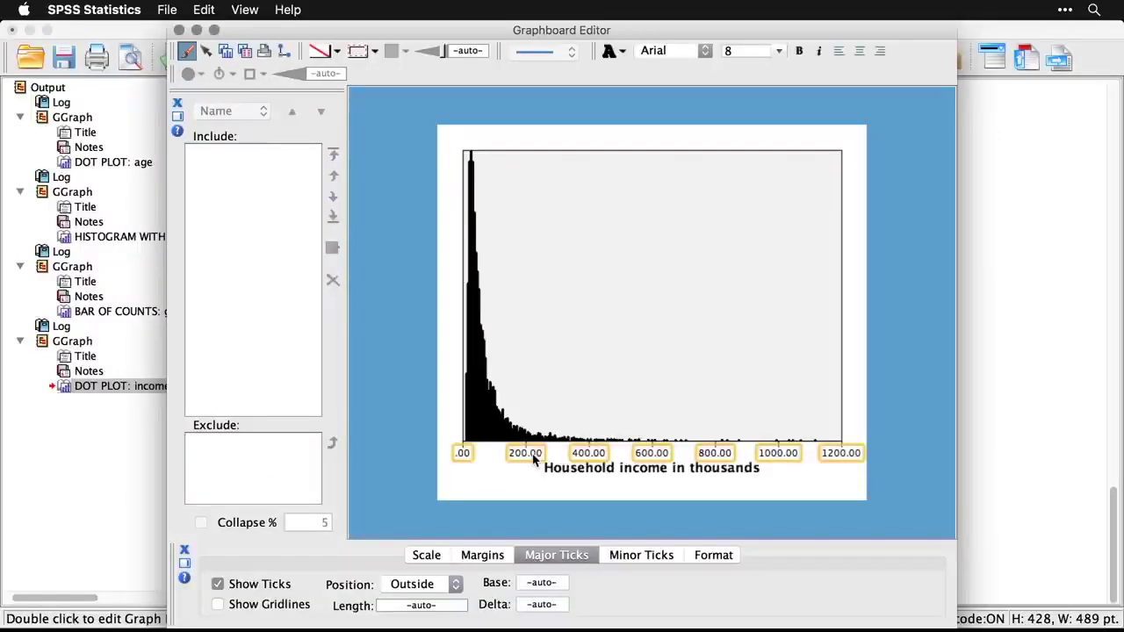
pyautogui.click(709, 558)
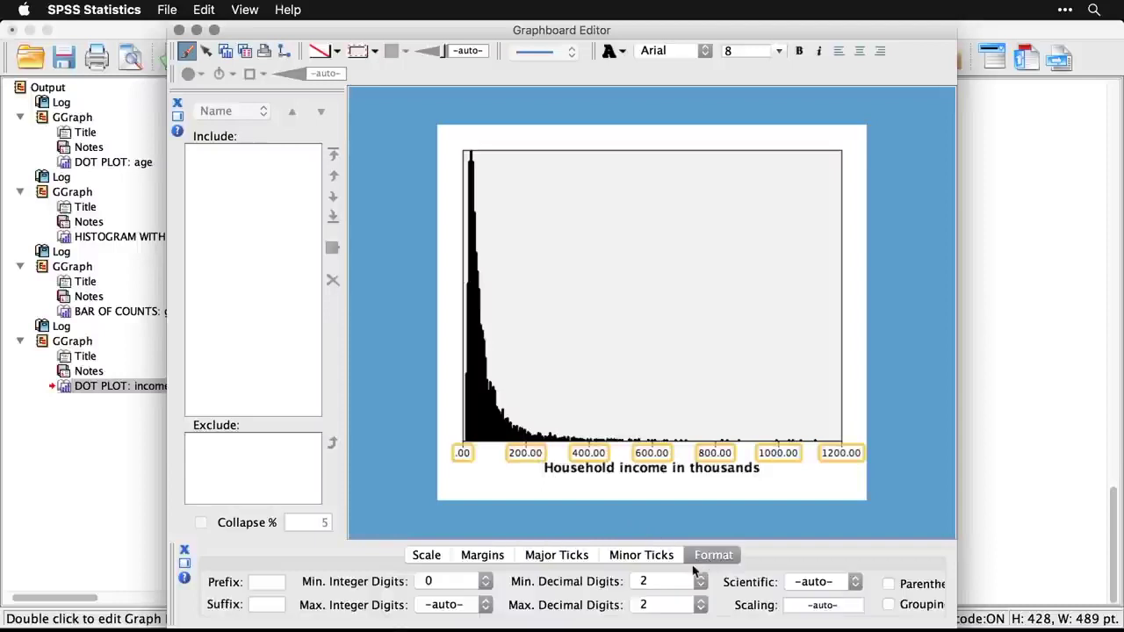
pyautogui.click(672, 583)
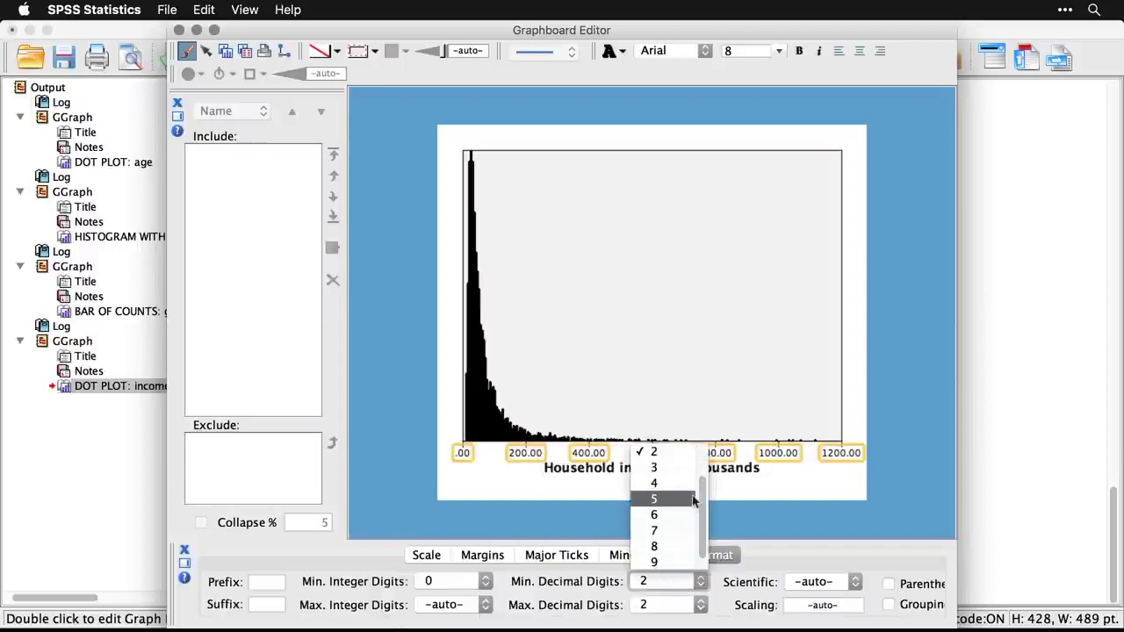
pyautogui.scroll(1, 665, 505)
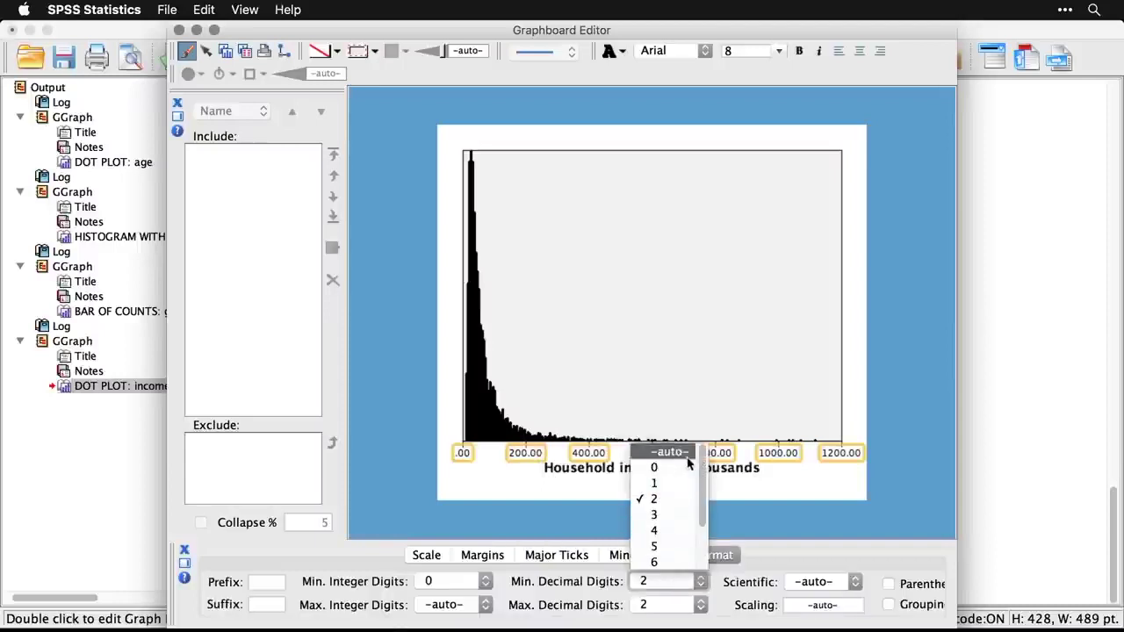
pyautogui.click(657, 469)
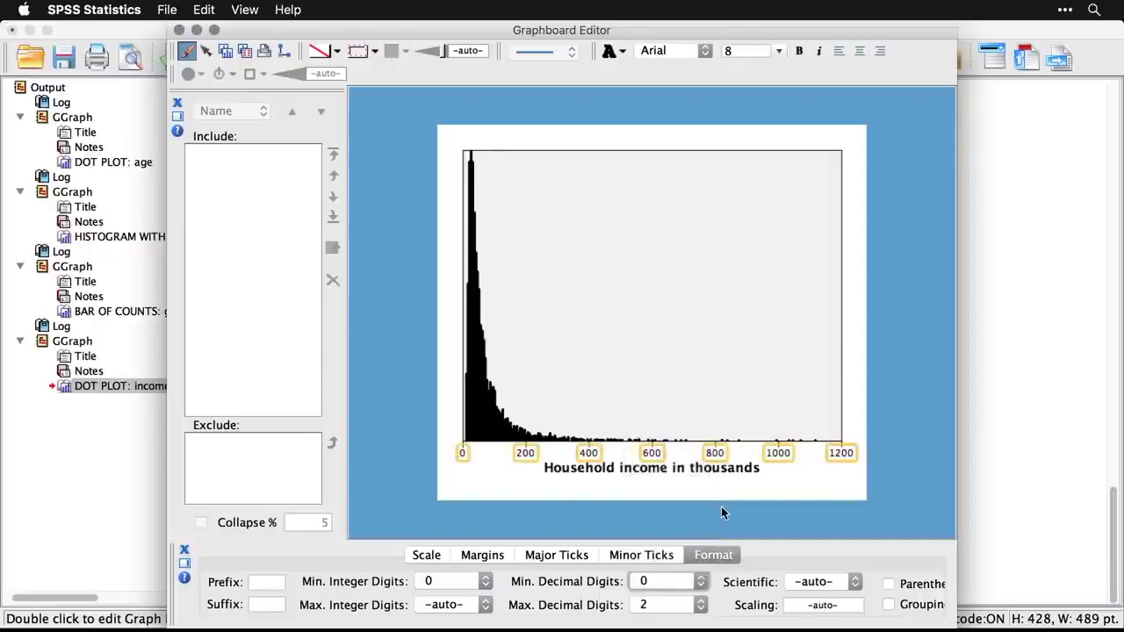
# - Apply the Dodge modifier to the income plot's points and view the chart with nothing selected
pyautogui.click(481, 413)
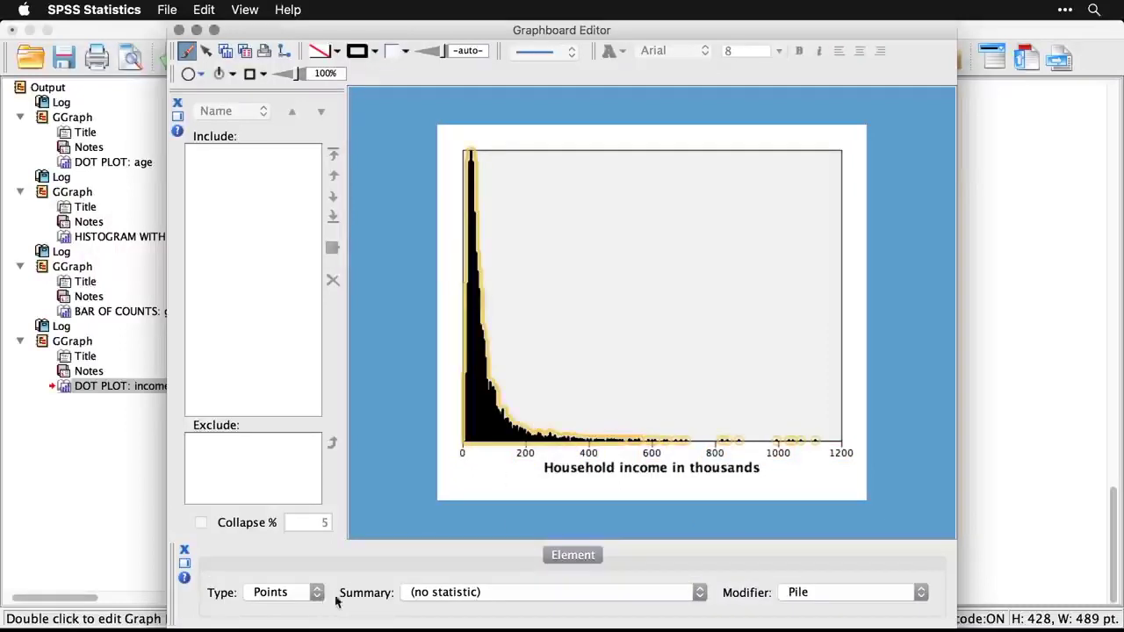
pyautogui.click(900, 600)
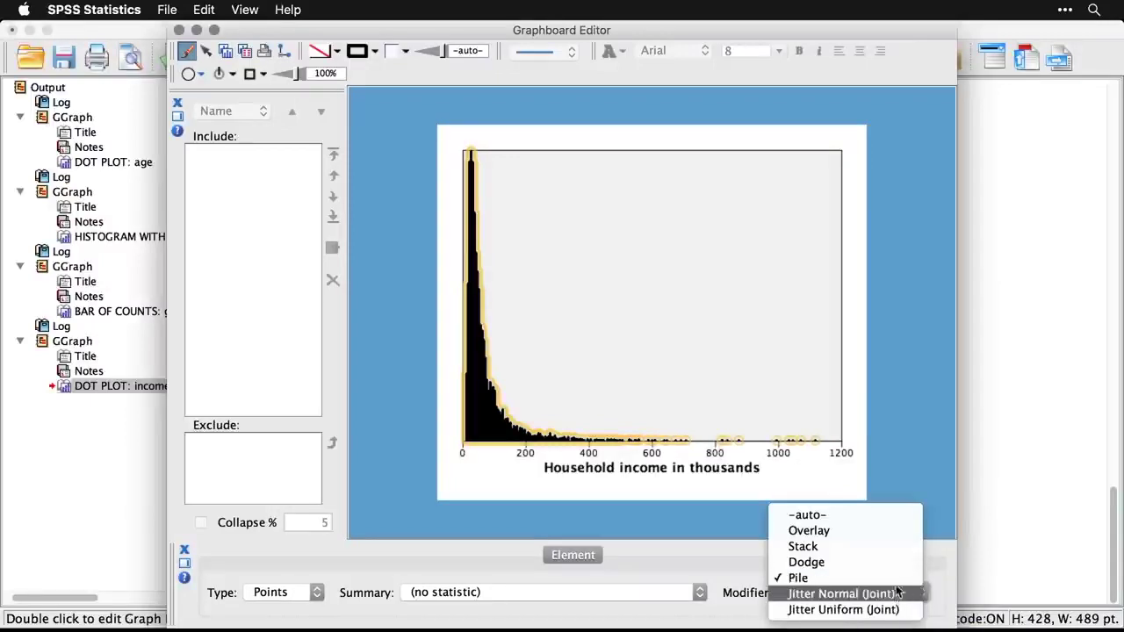
pyautogui.click(881, 563)
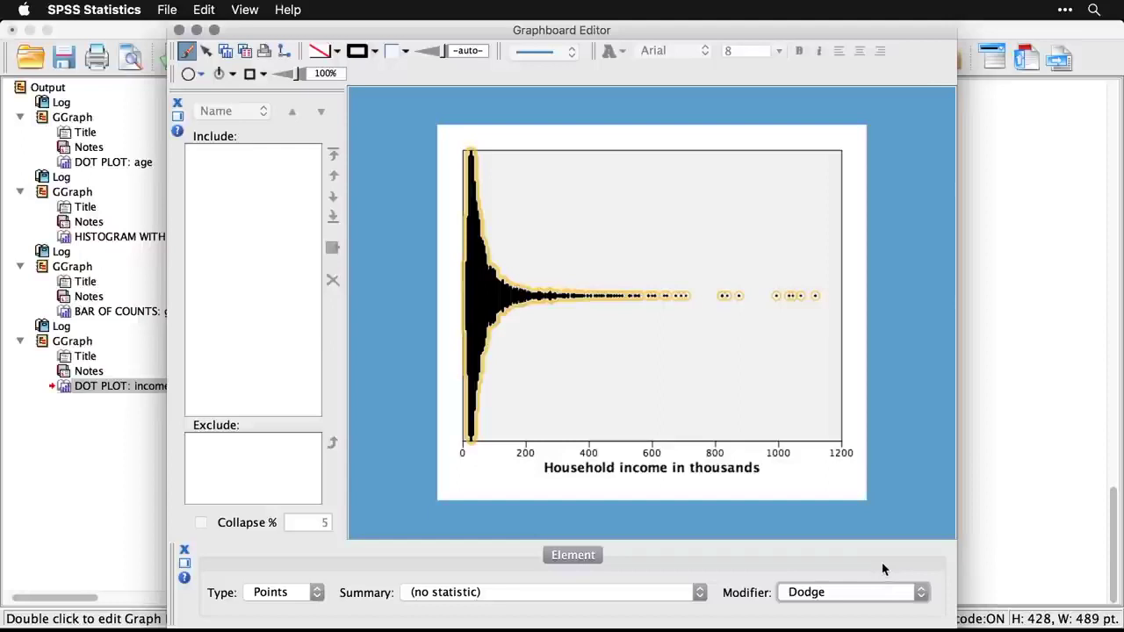
pyautogui.click(787, 352)
pyautogui.click(893, 360)
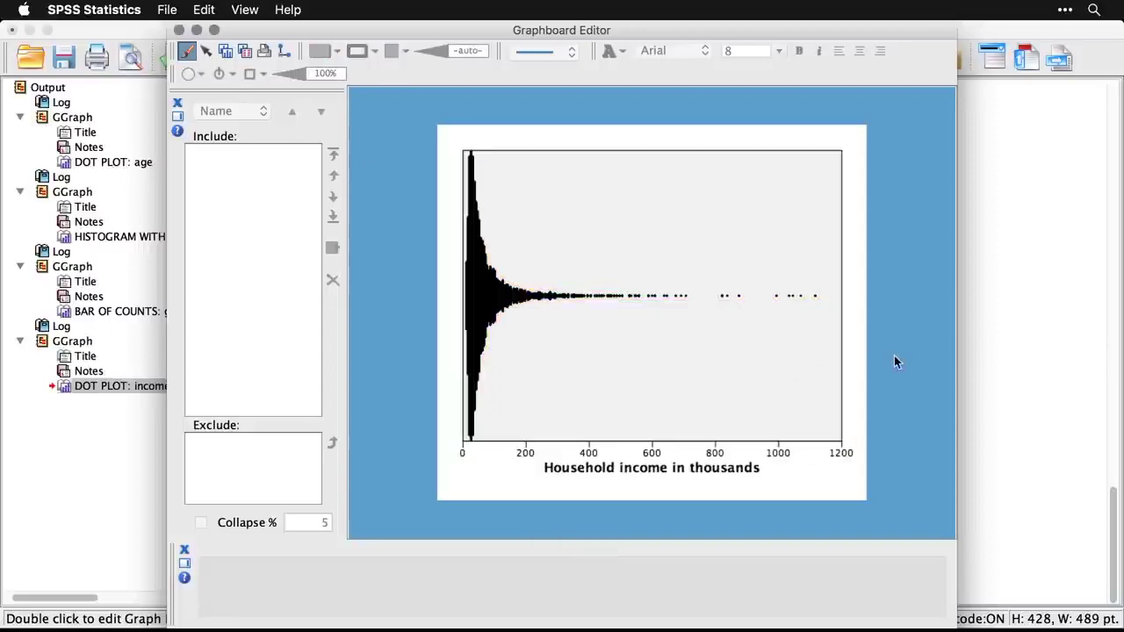
# - Try the Jitter Normal (Joint) modifier on the income plot's points and view the chart deselected
pyautogui.click(490, 303)
pyautogui.click(867, 593)
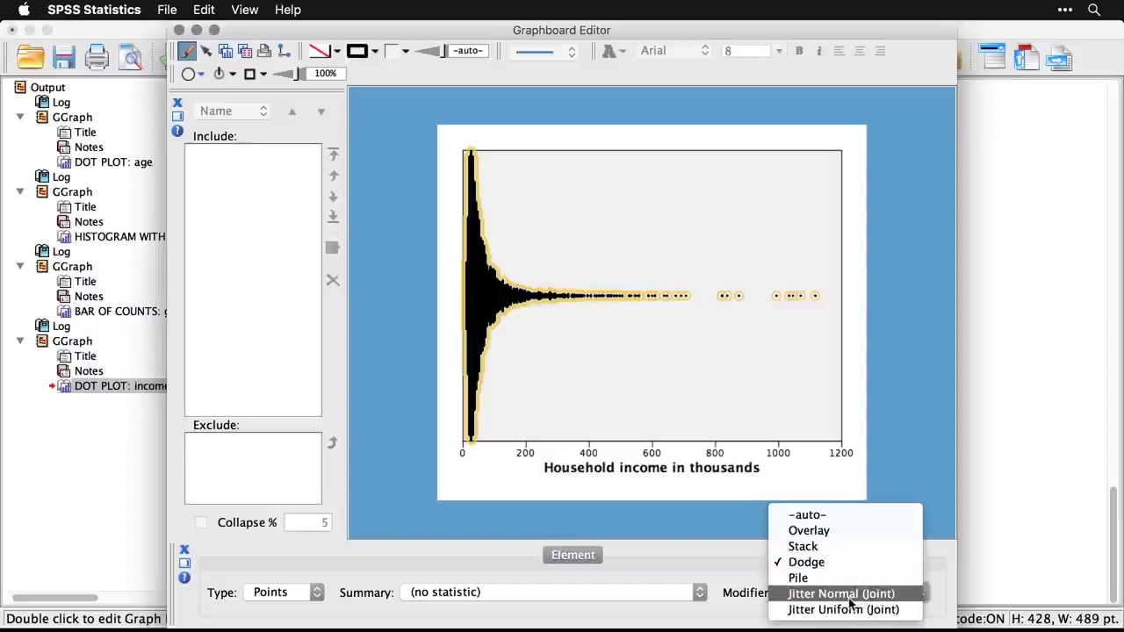
pyautogui.click(847, 594)
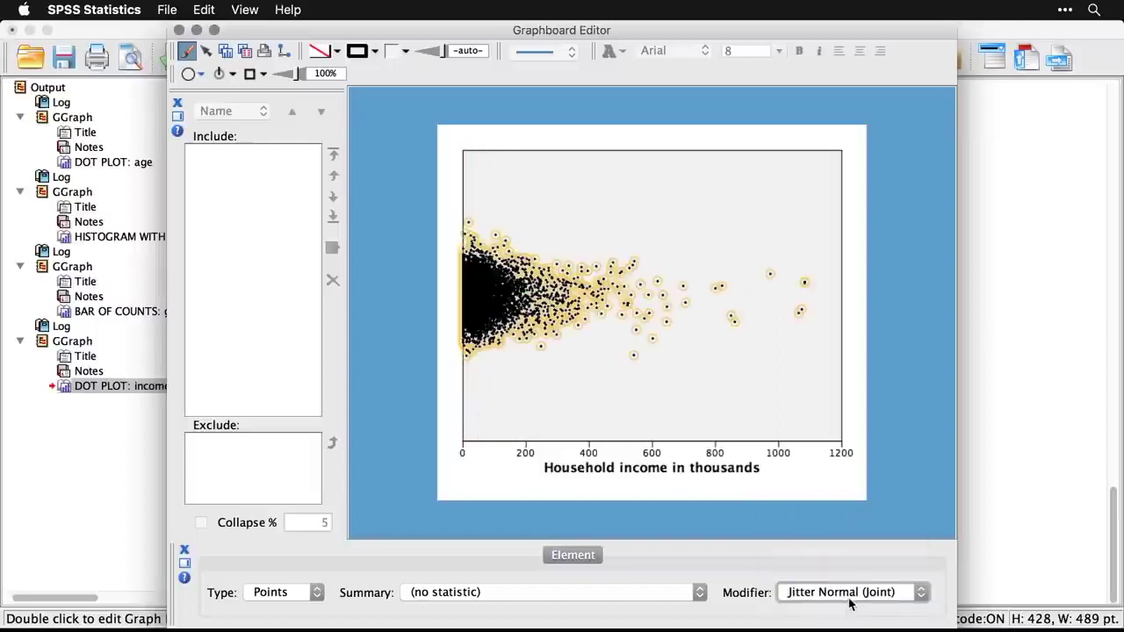
pyautogui.click(906, 369)
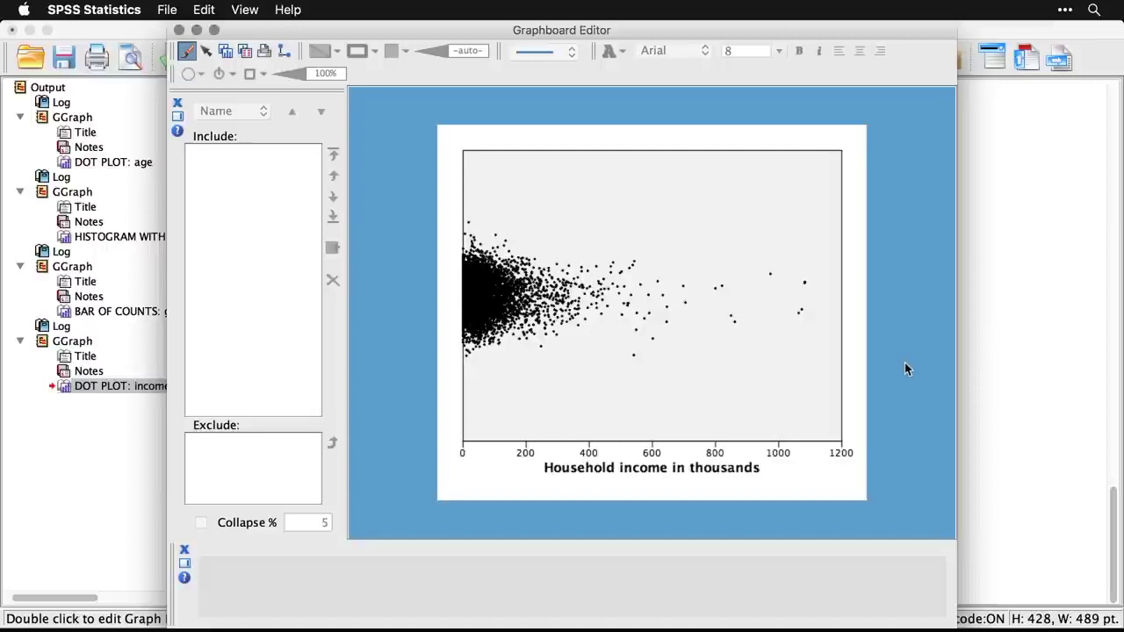
# - Try the Jitter Uniform (Joint) modifier on the income plot's points and view the chart deselected
pyautogui.click(477, 311)
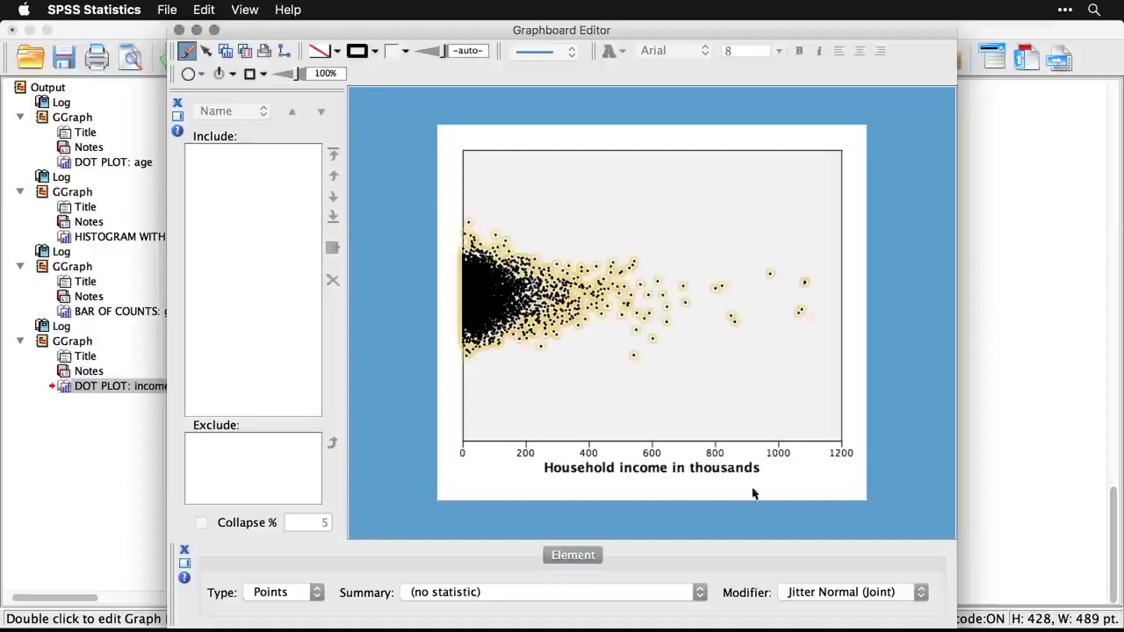
pyautogui.click(858, 597)
pyautogui.click(856, 607)
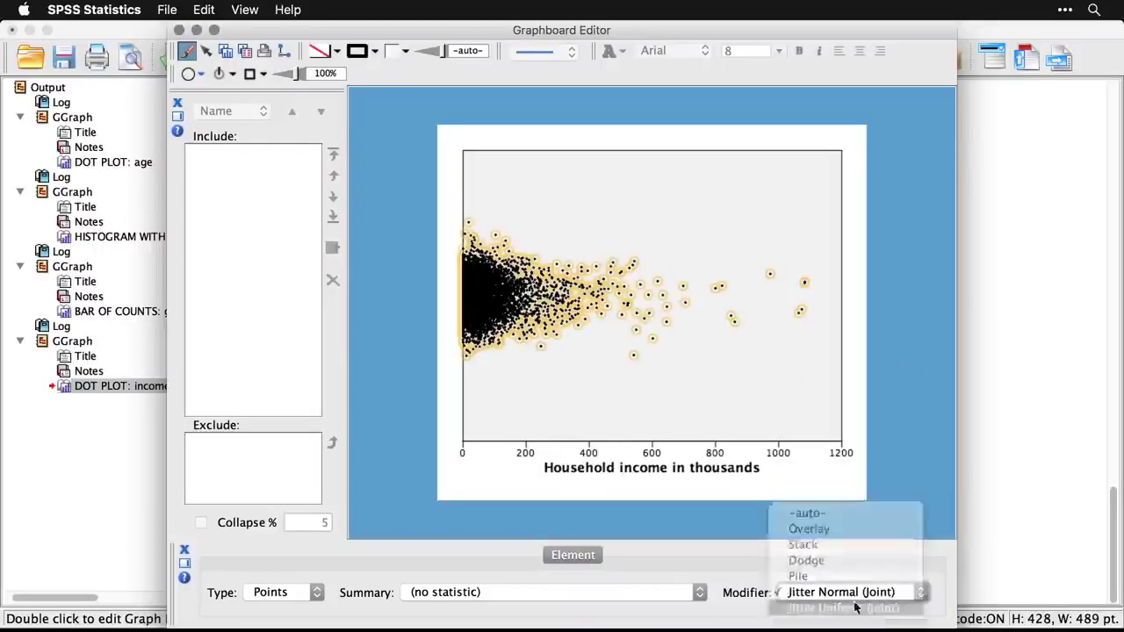
pyautogui.click(907, 418)
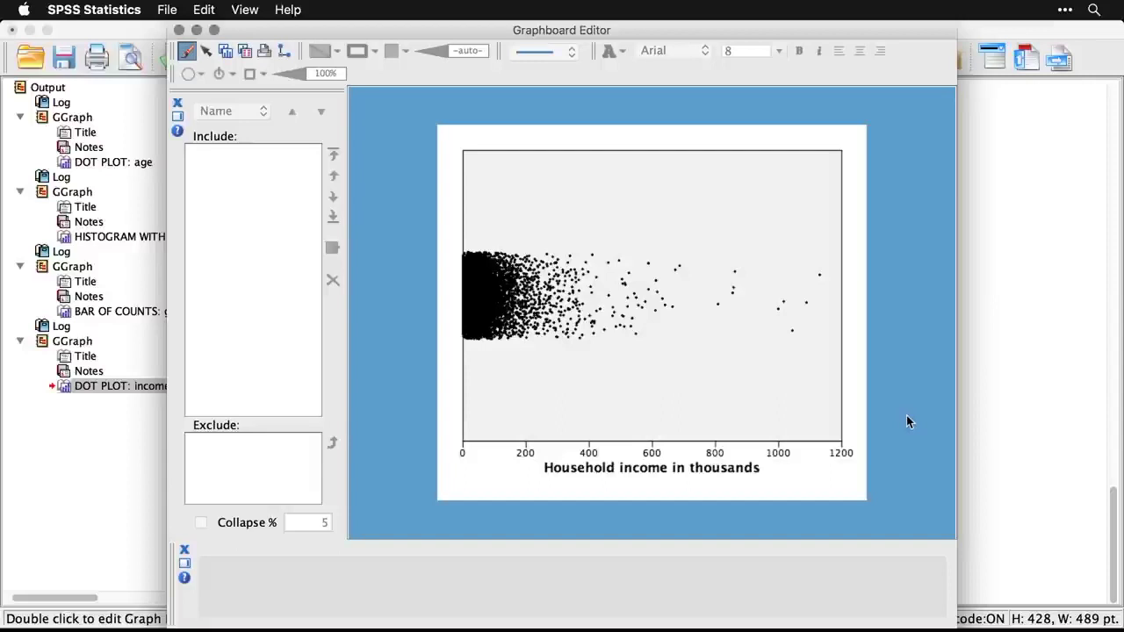
# - Set the modifier of the income plot's points back to Dodge and deselect them
pyautogui.click(473, 304)
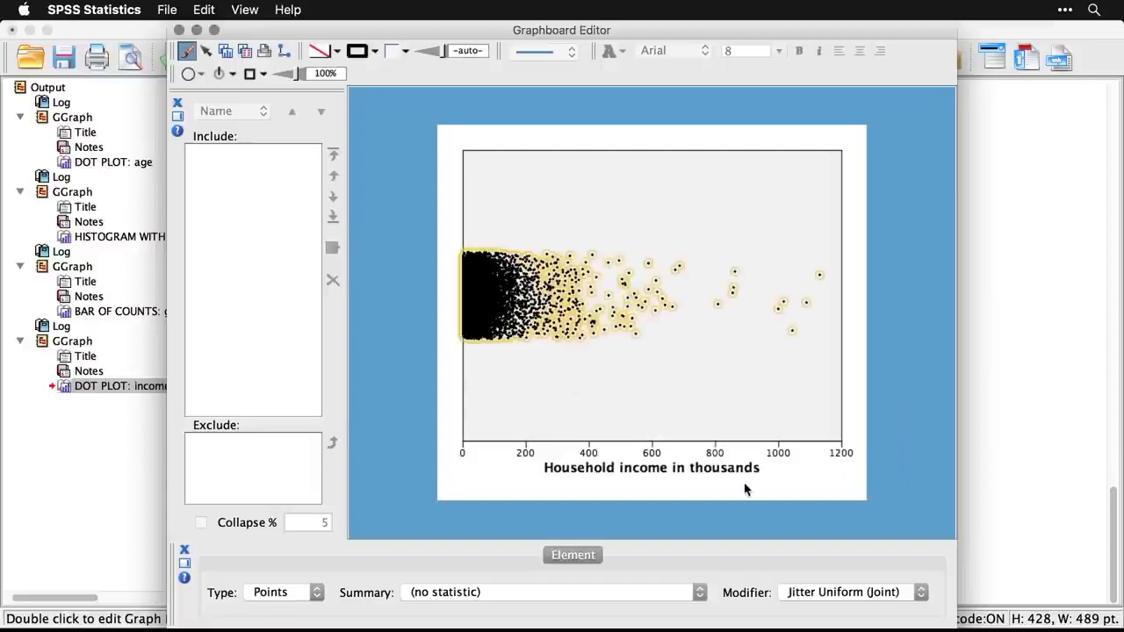
pyautogui.click(854, 598)
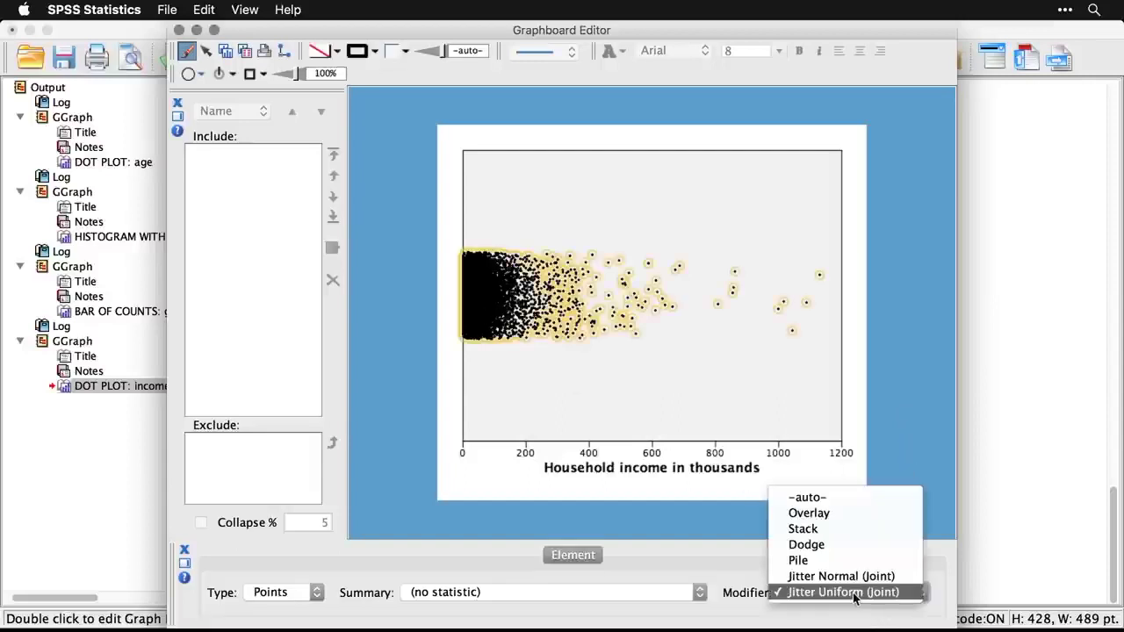
pyautogui.click(851, 546)
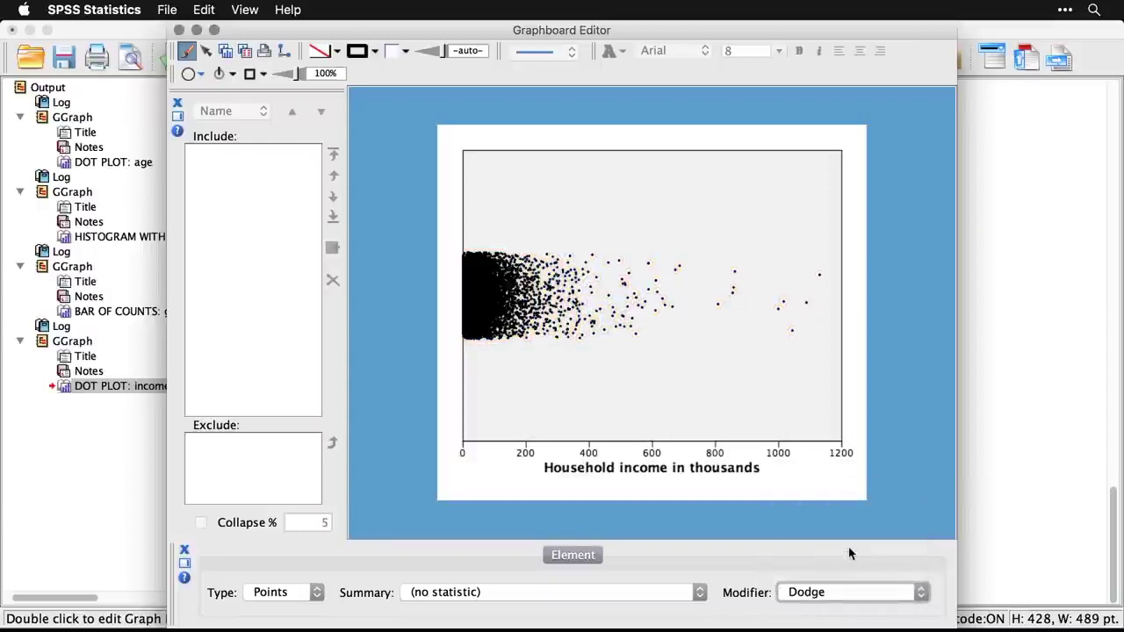
pyautogui.click(889, 465)
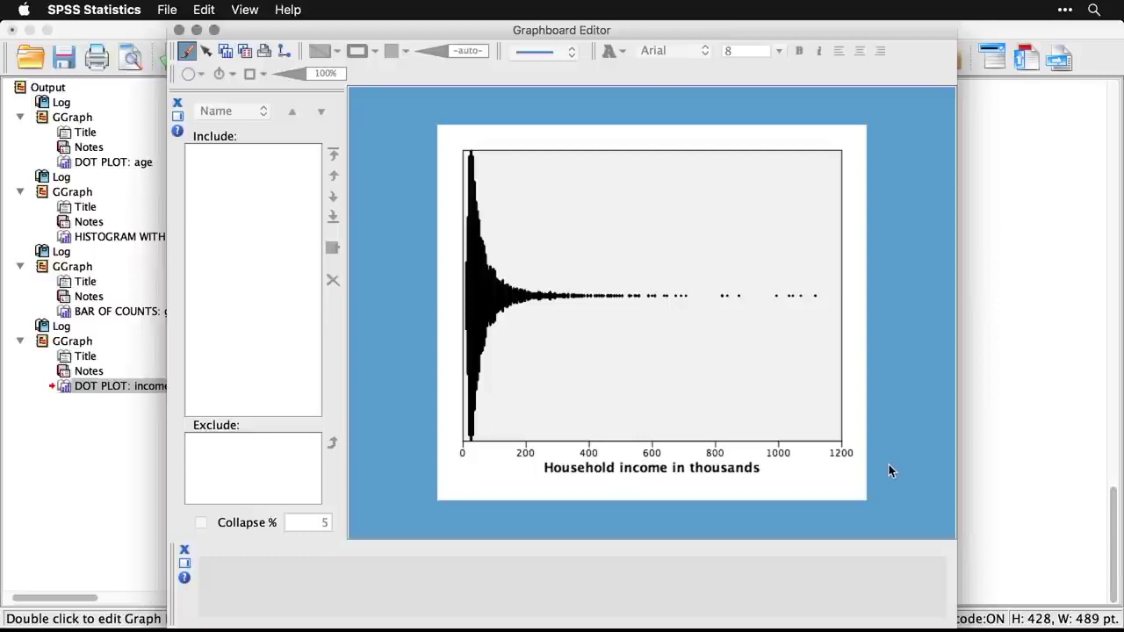
# - Close the chart editor and run the syntax block for the Hex Binned Scatterplot of income by age
pyautogui.click(178, 31)
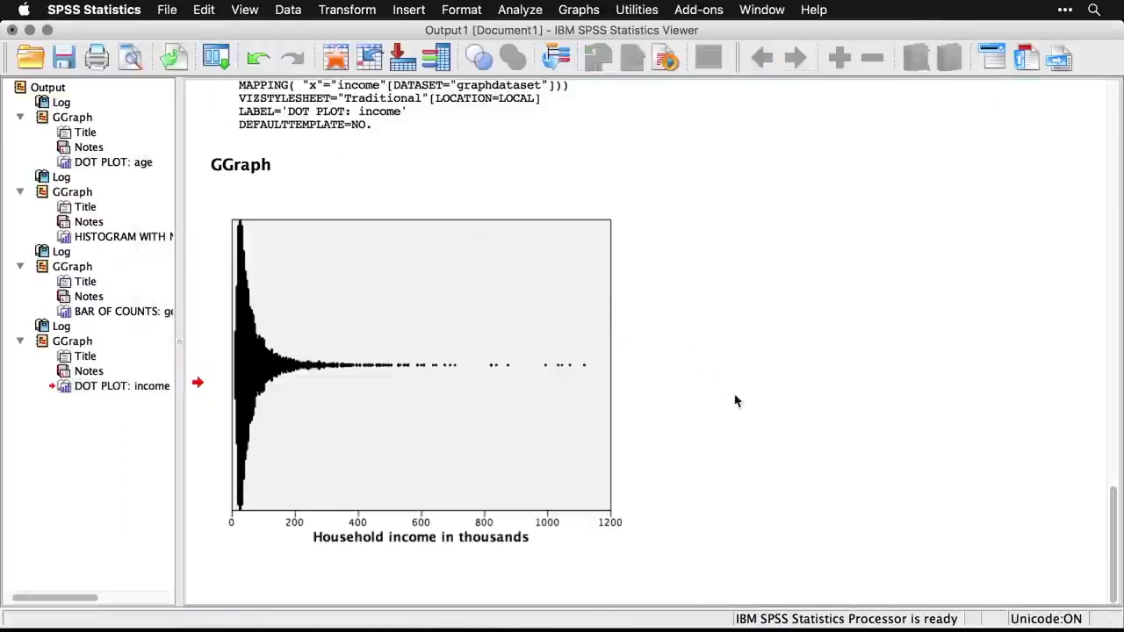
pyautogui.press('super+grave')
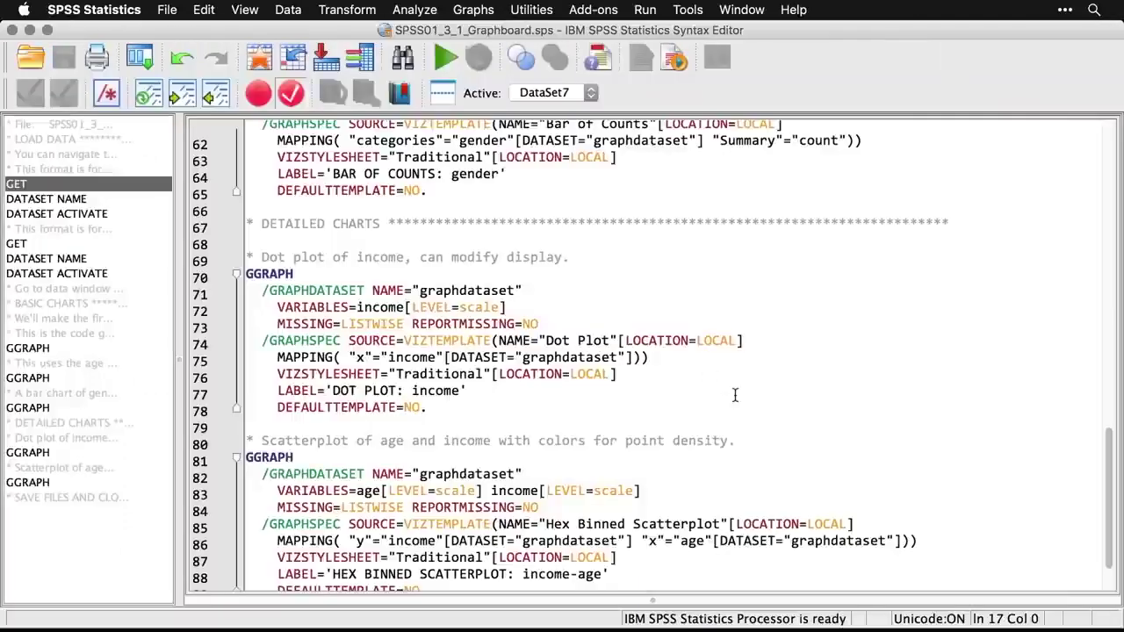
pyautogui.scroll(-2, 735, 395)
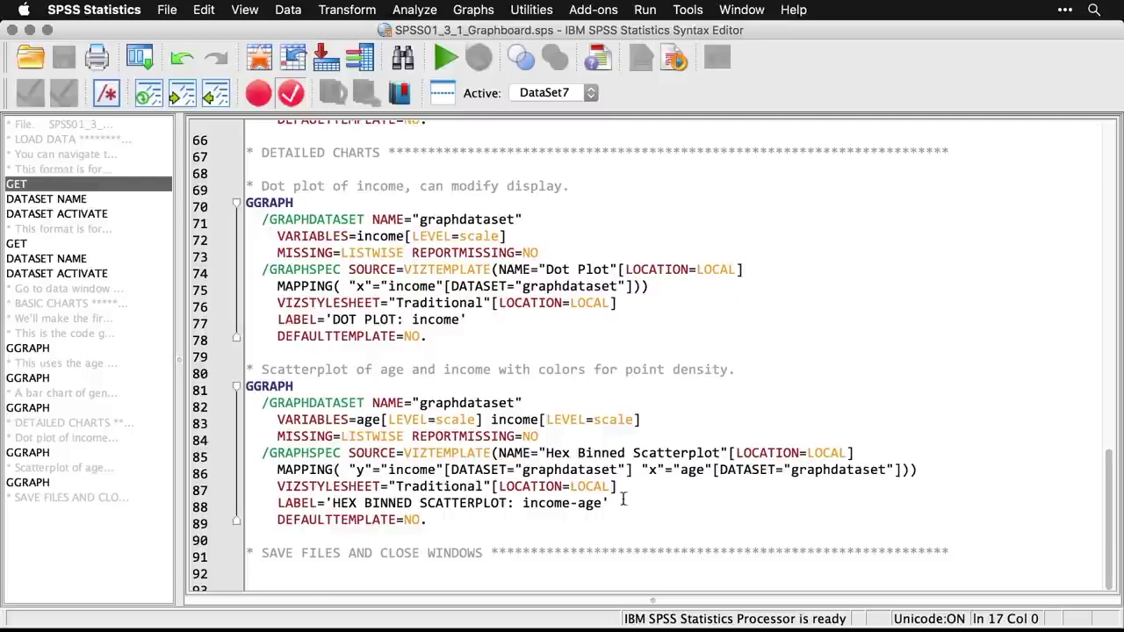
pyautogui.moveTo(444, 524); pyautogui.dragTo(237, 391)
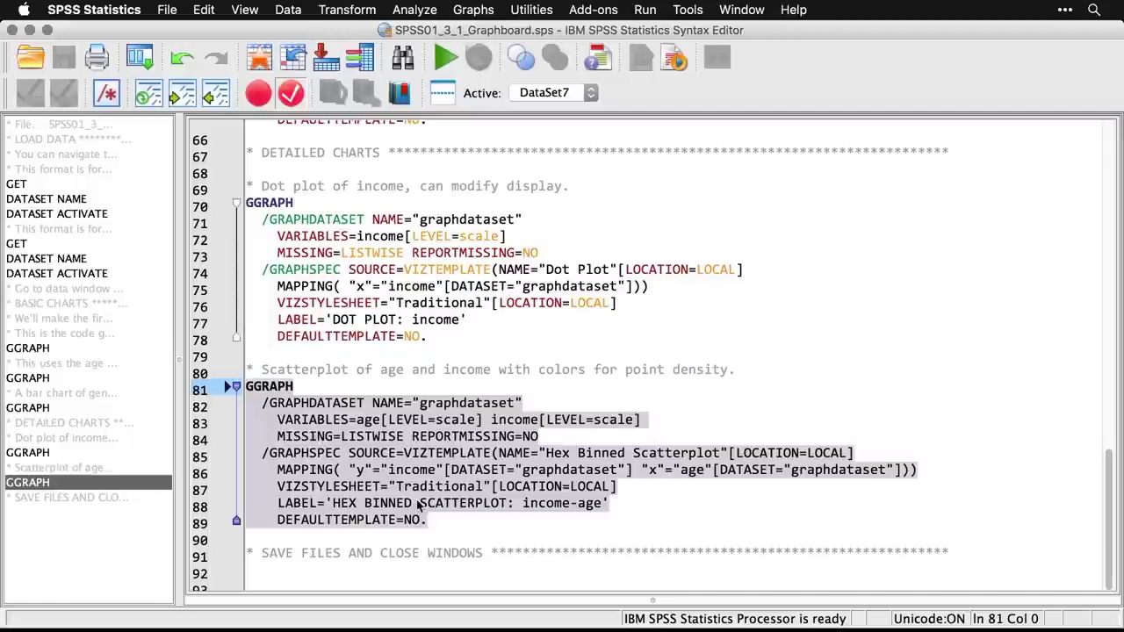
pyautogui.click(446, 59)
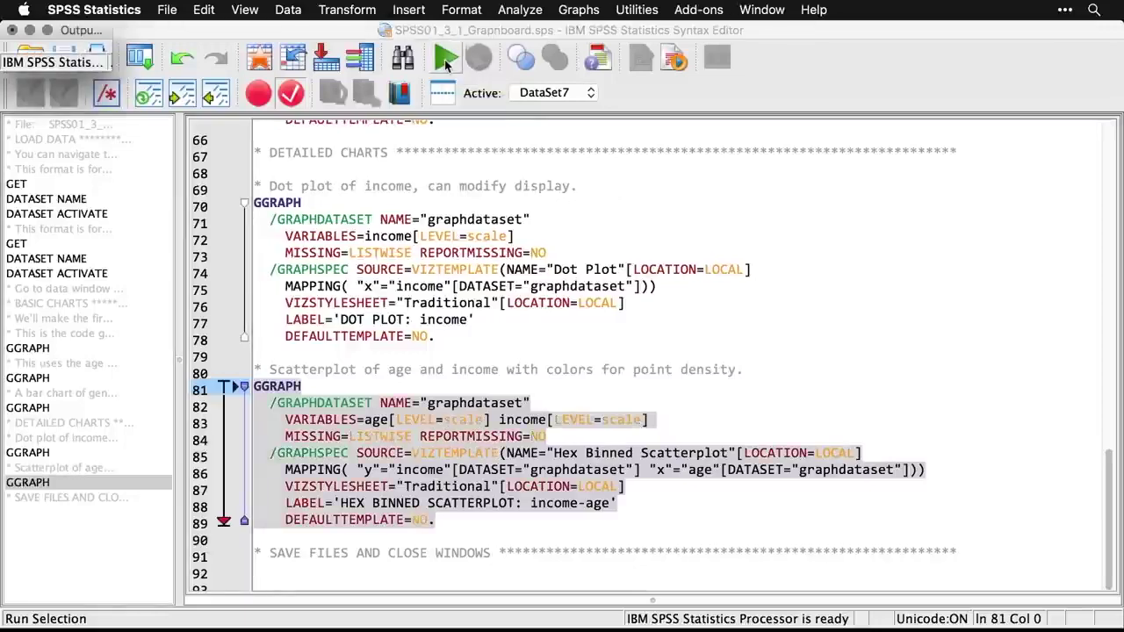
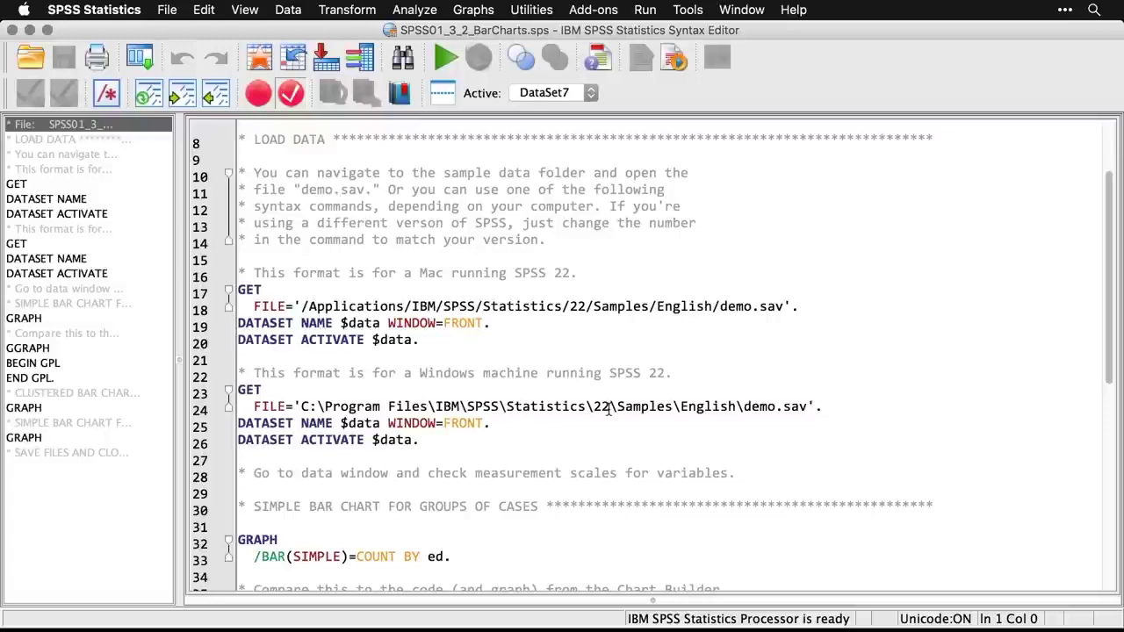
# - Start defining a legacy Simple bar chart using summaries for groups of cases
pyautogui.scroll(-5, 609, 410)
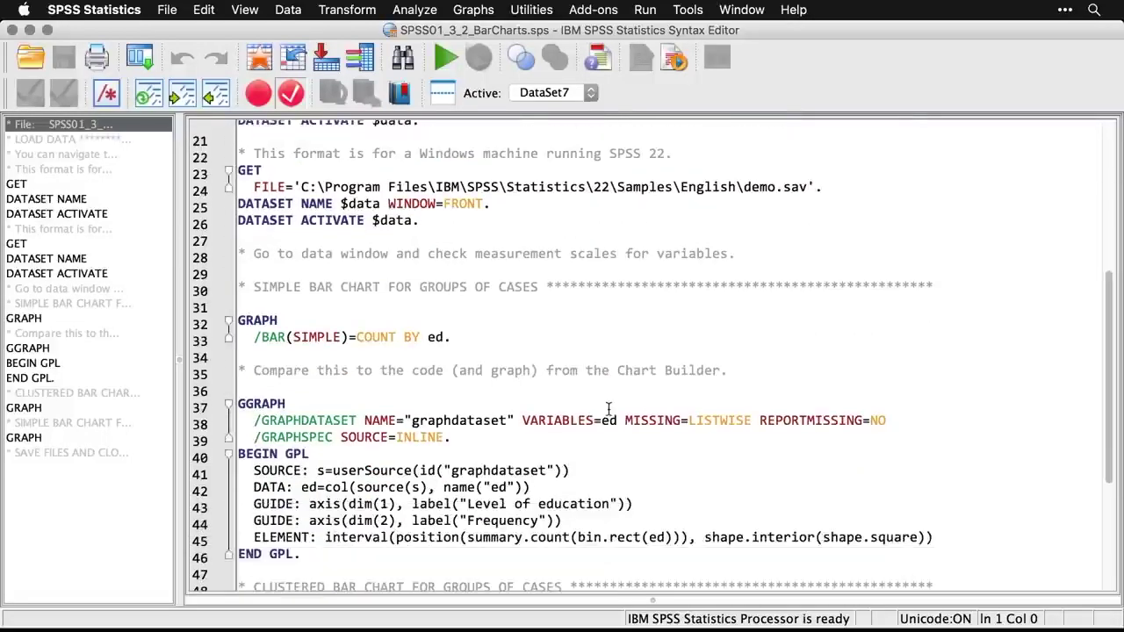
pyautogui.scroll(-3, 609, 410)
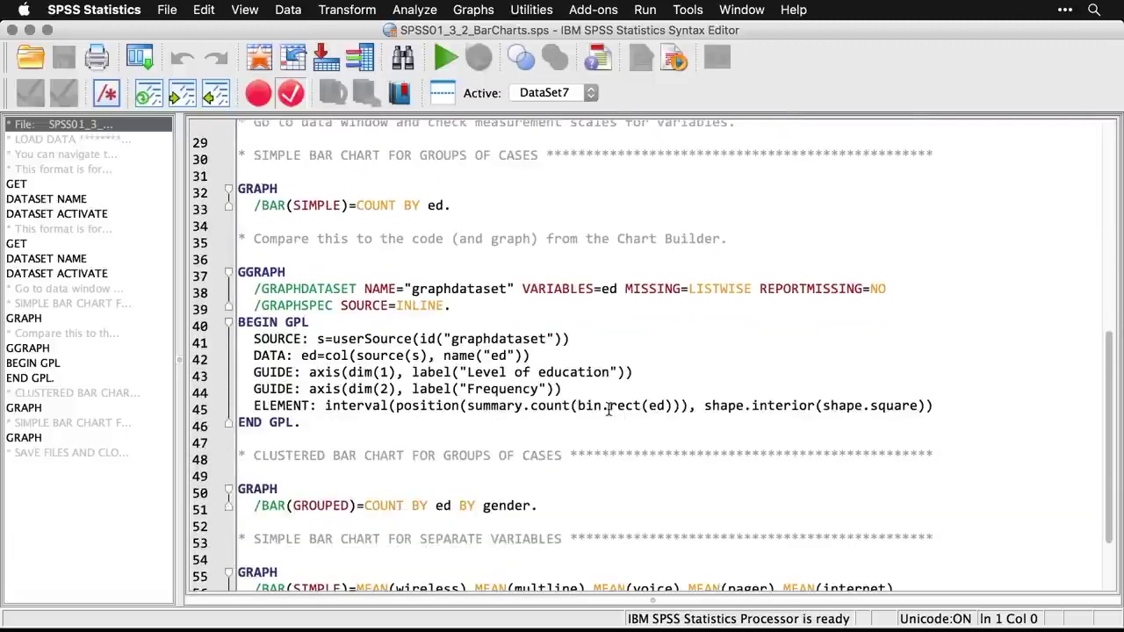
pyautogui.click(474, 8)
pyautogui.moveTo(505, 79)
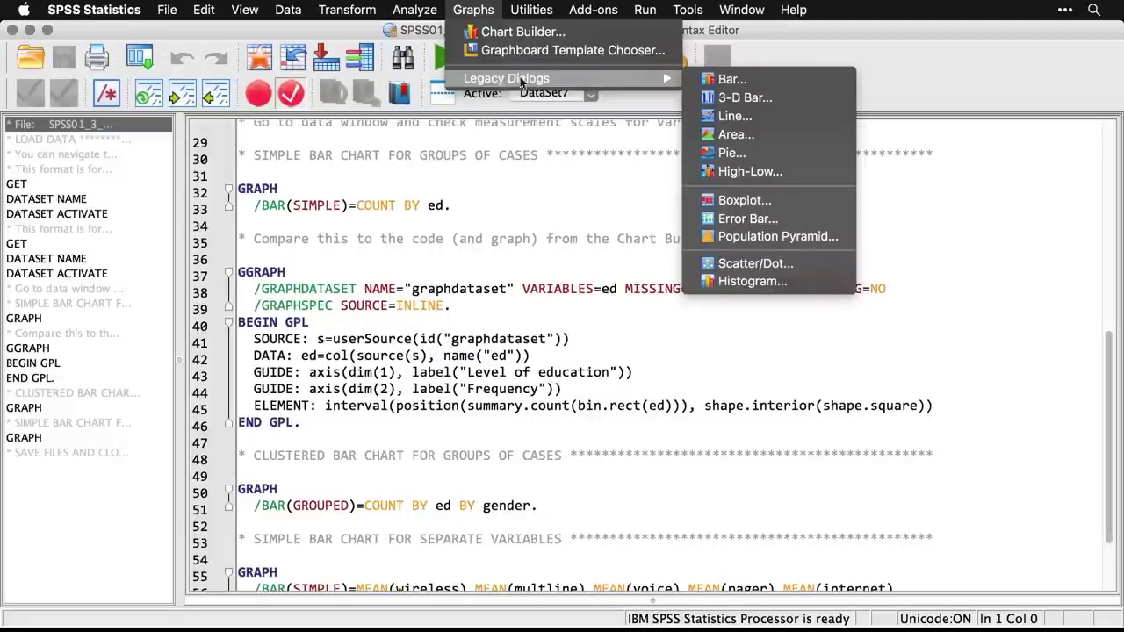
pyautogui.click(726, 80)
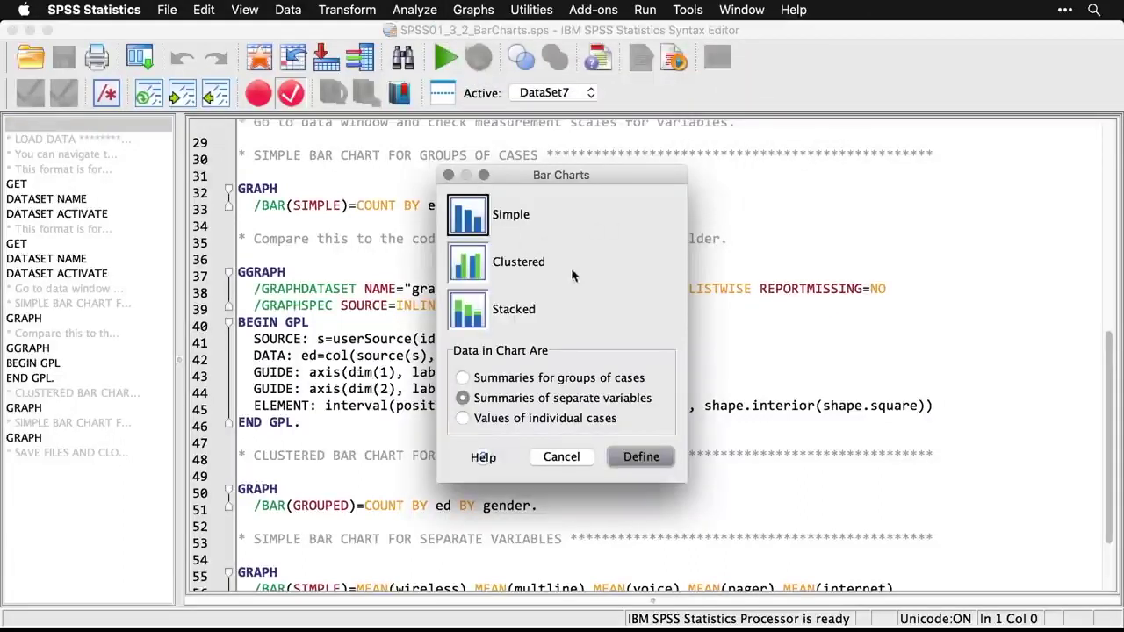
pyautogui.click(463, 378)
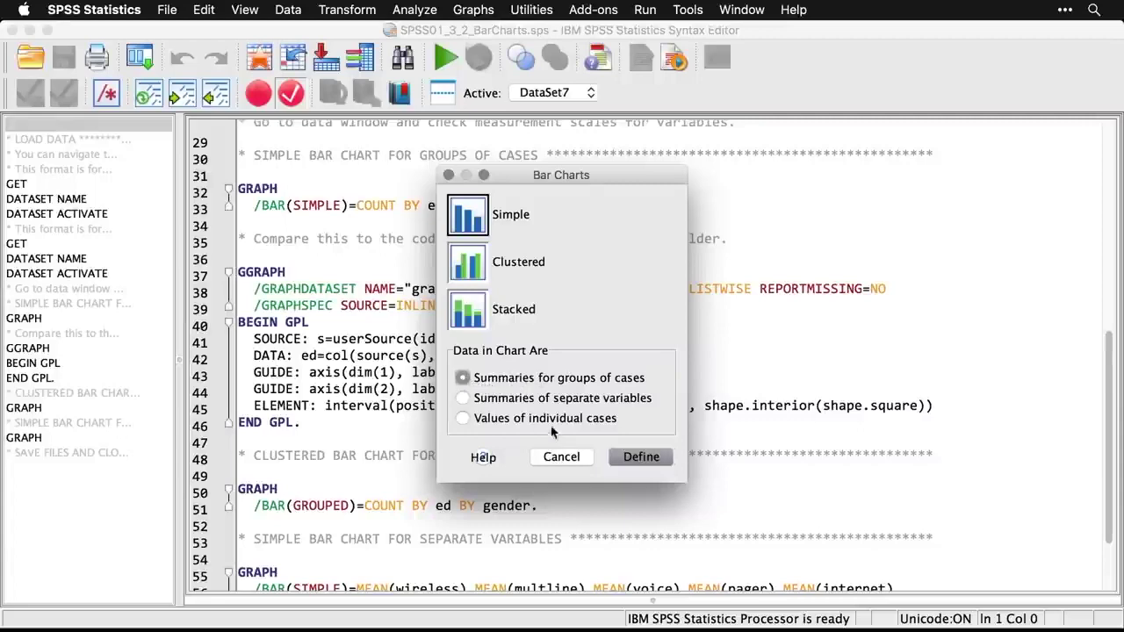
pyautogui.click(640, 456)
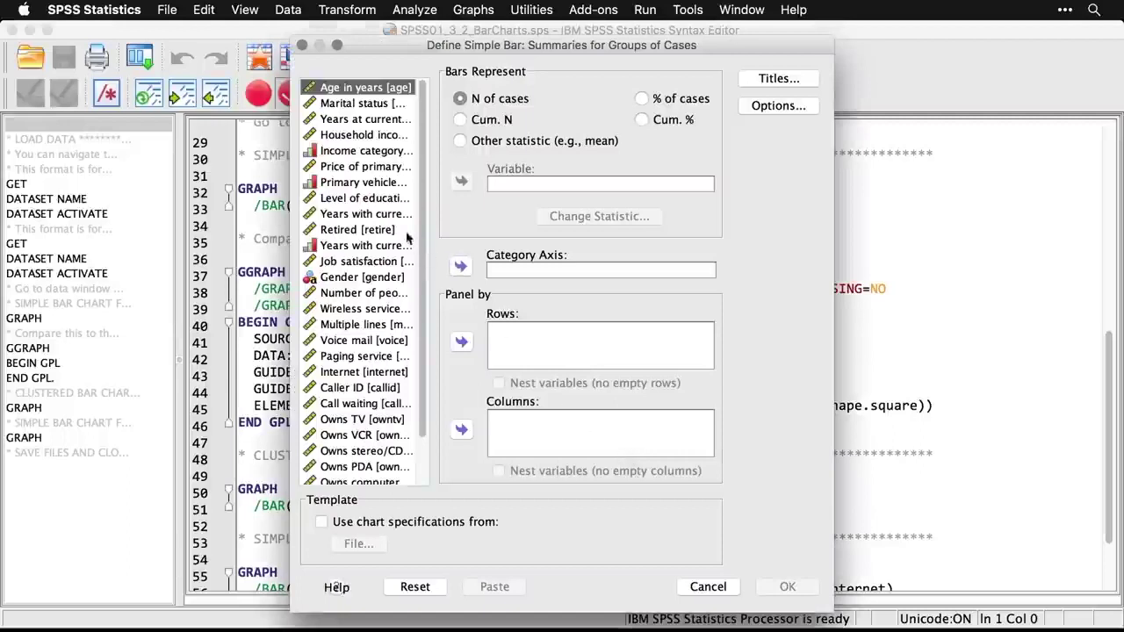
# - Assign Level of education [ed] to the category axis and create the simple bar chart
pyautogui.click(381, 201)
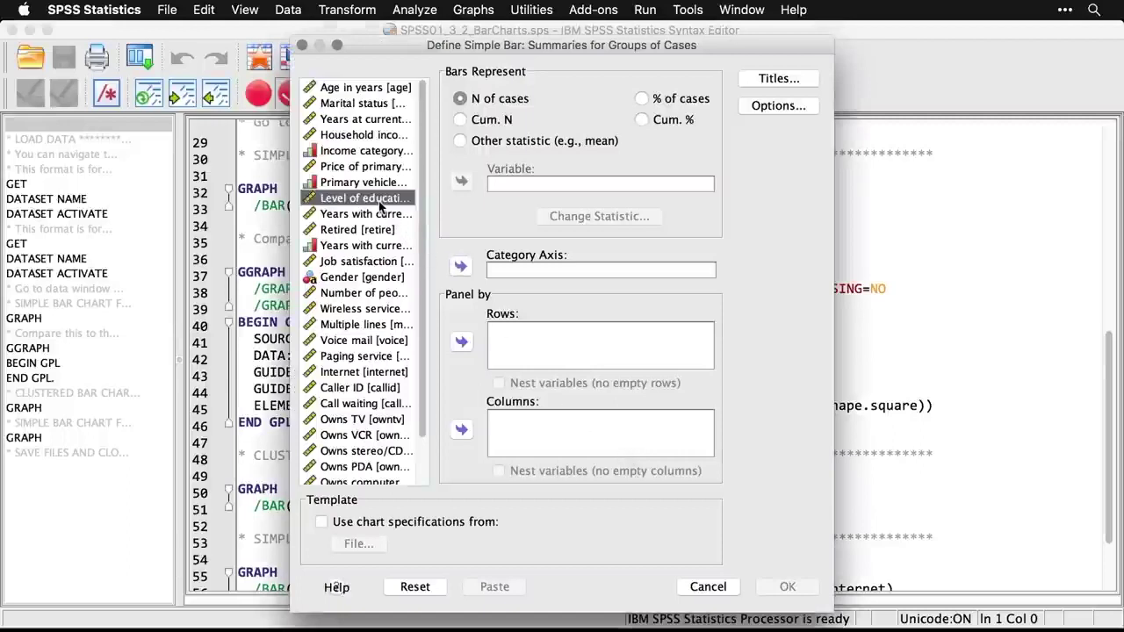
pyautogui.click(463, 270)
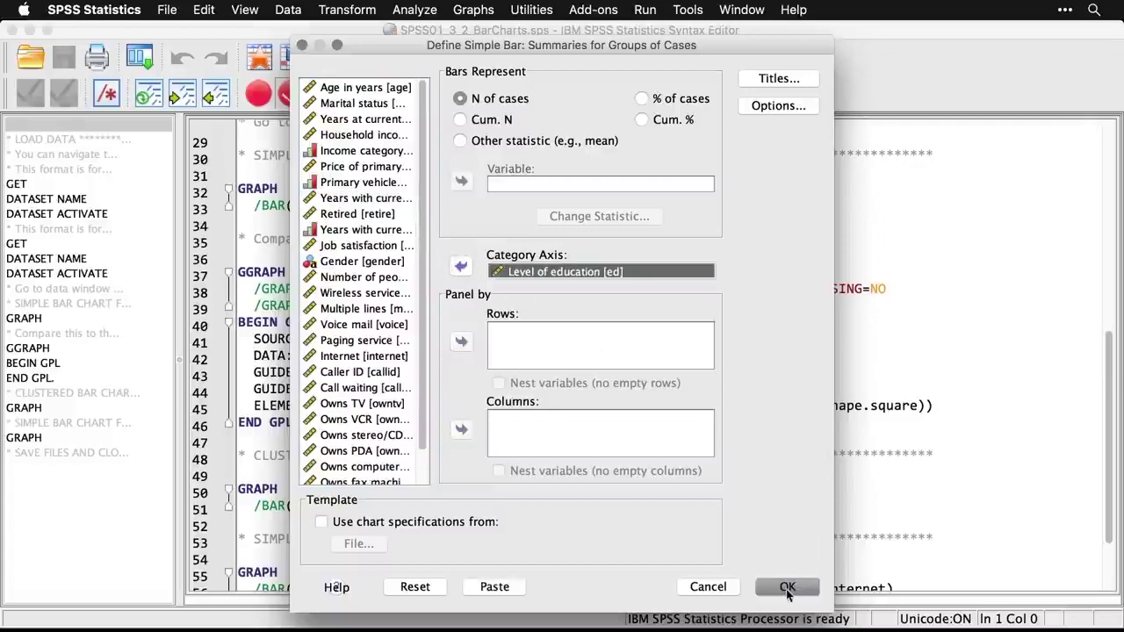
pyautogui.click(788, 591)
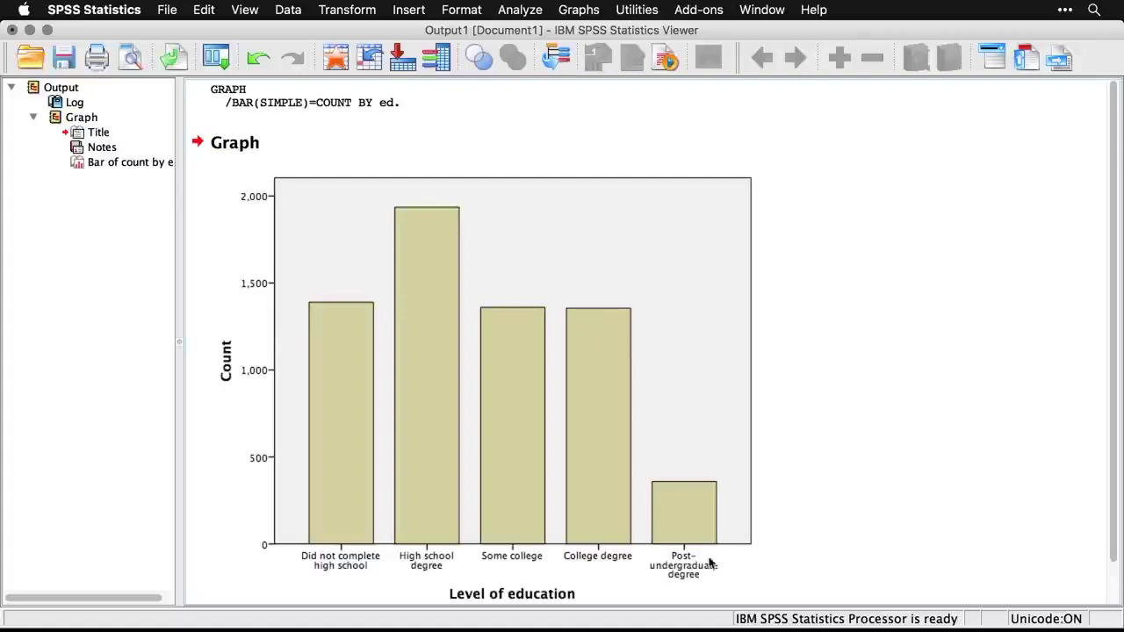
# - Compare the simple bar chart's GRAPH command with the Chart Builder's GGRAPH code in the syntax file
pyautogui.click(373, 97)
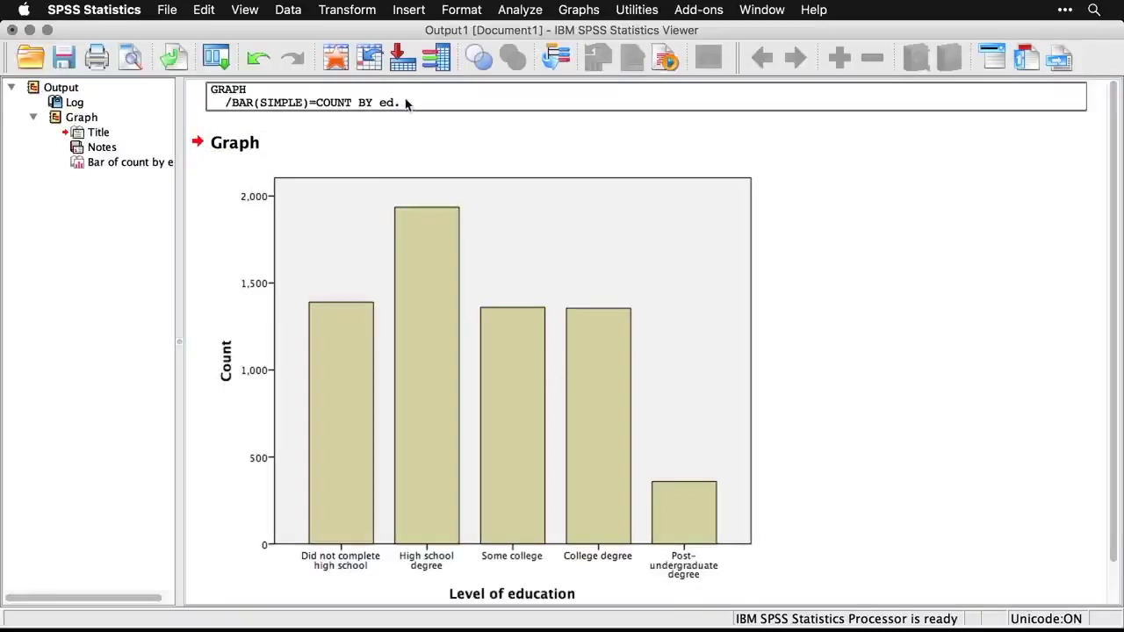
pyautogui.click(907, 145)
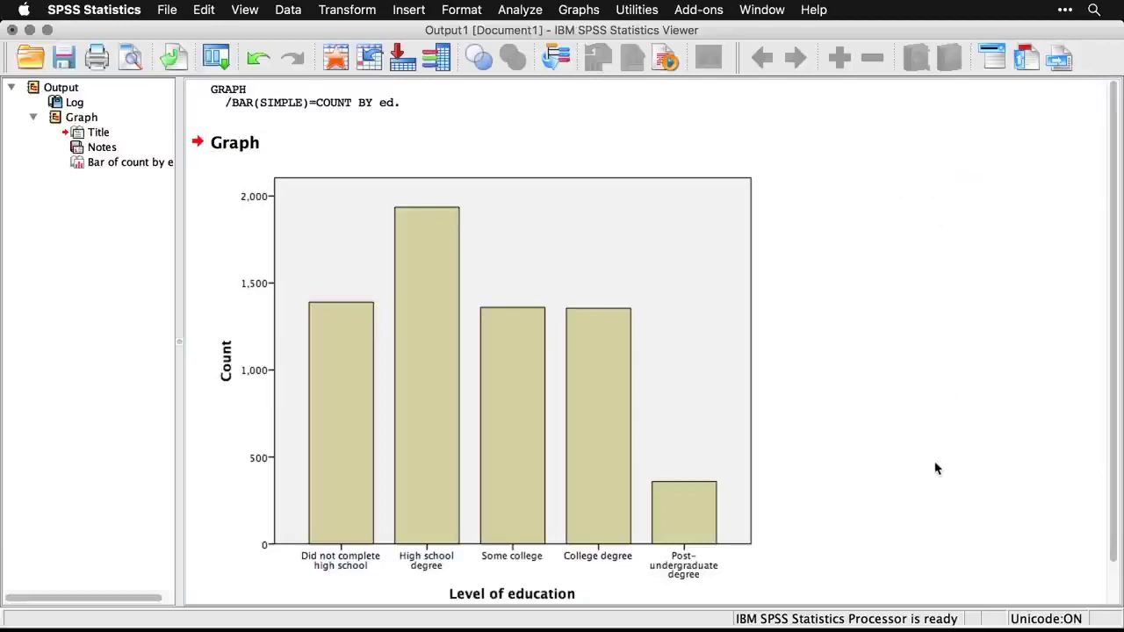
pyautogui.press('super+grave')
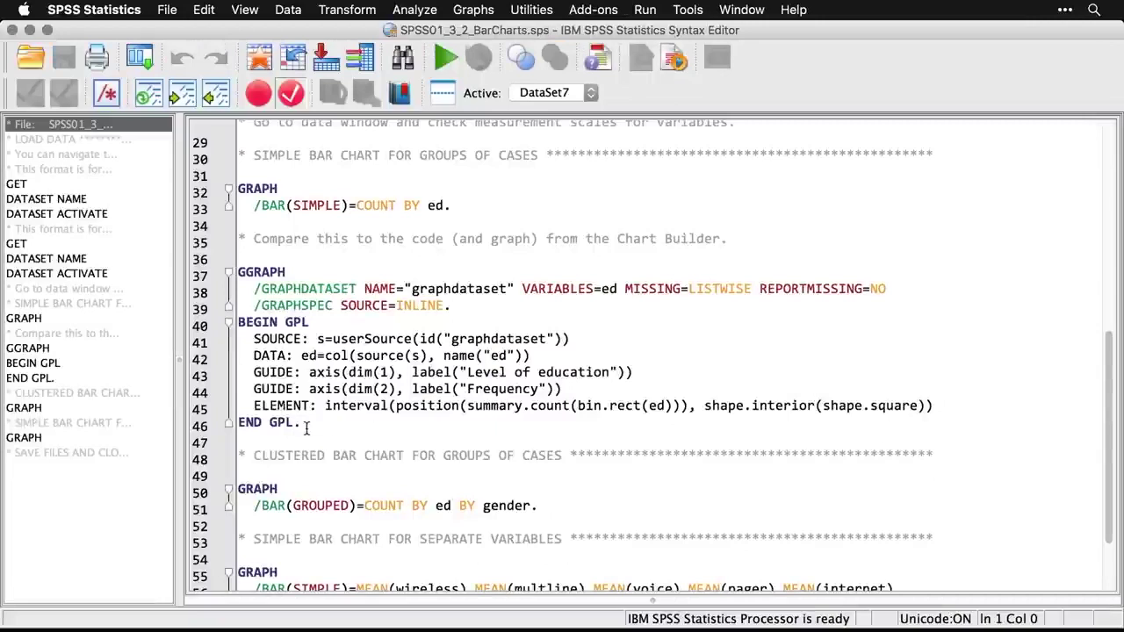
pyautogui.moveTo(301, 422); pyautogui.dragTo(238, 273)
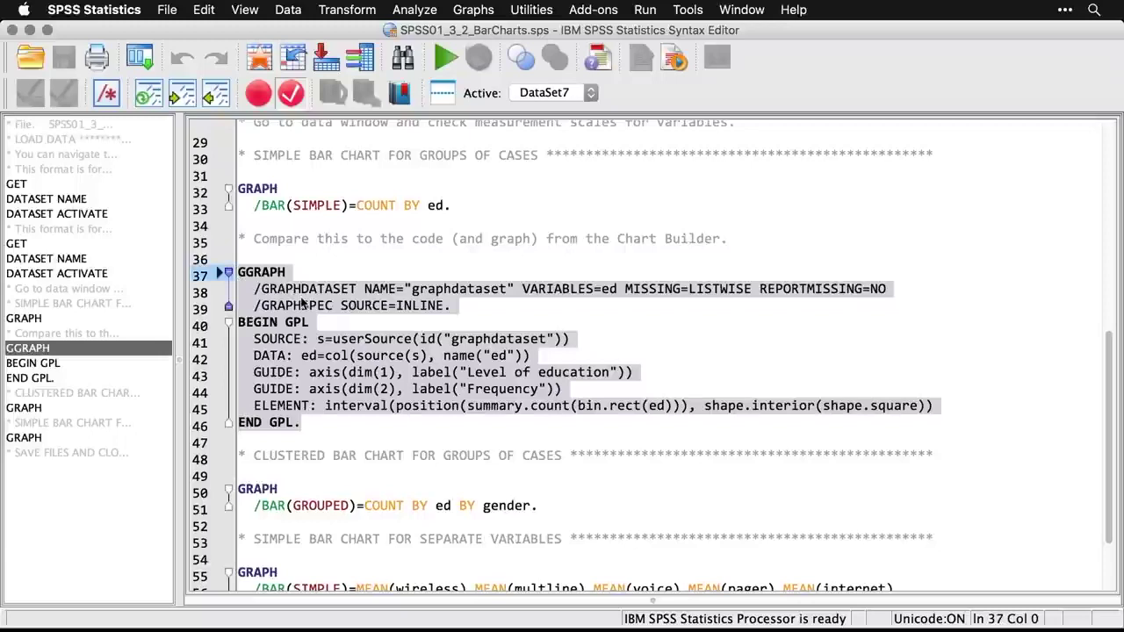
pyautogui.tripleClick(399, 205)
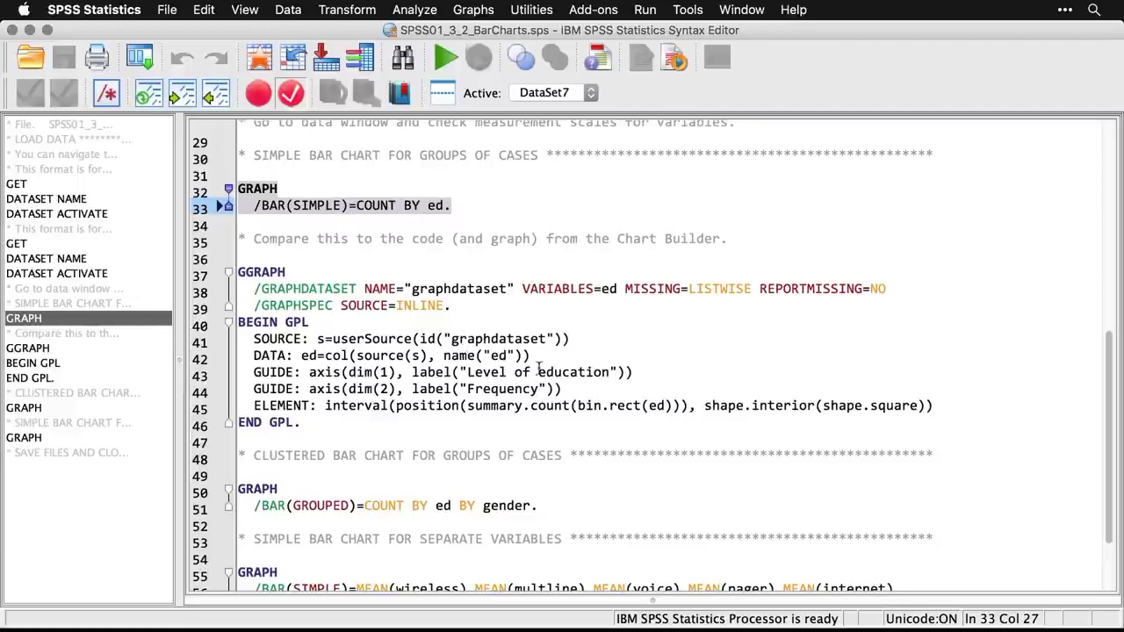
pyautogui.click(622, 389)
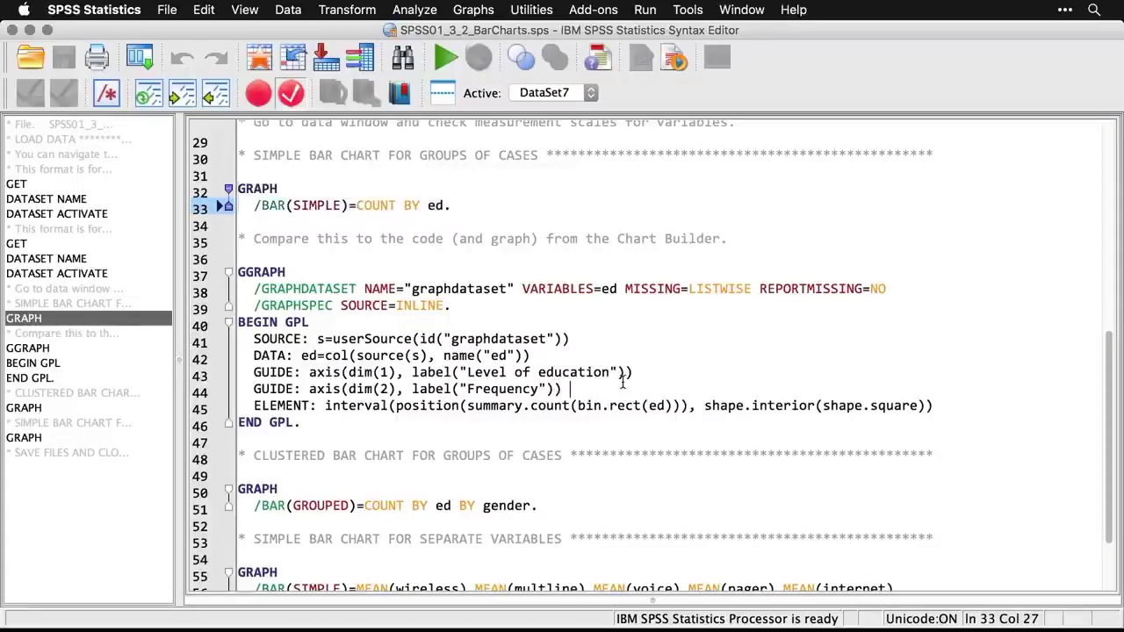
# - Start defining a legacy Clustered bar chart using summaries for groups of cases
pyautogui.click(479, 9)
pyautogui.moveTo(501, 76)
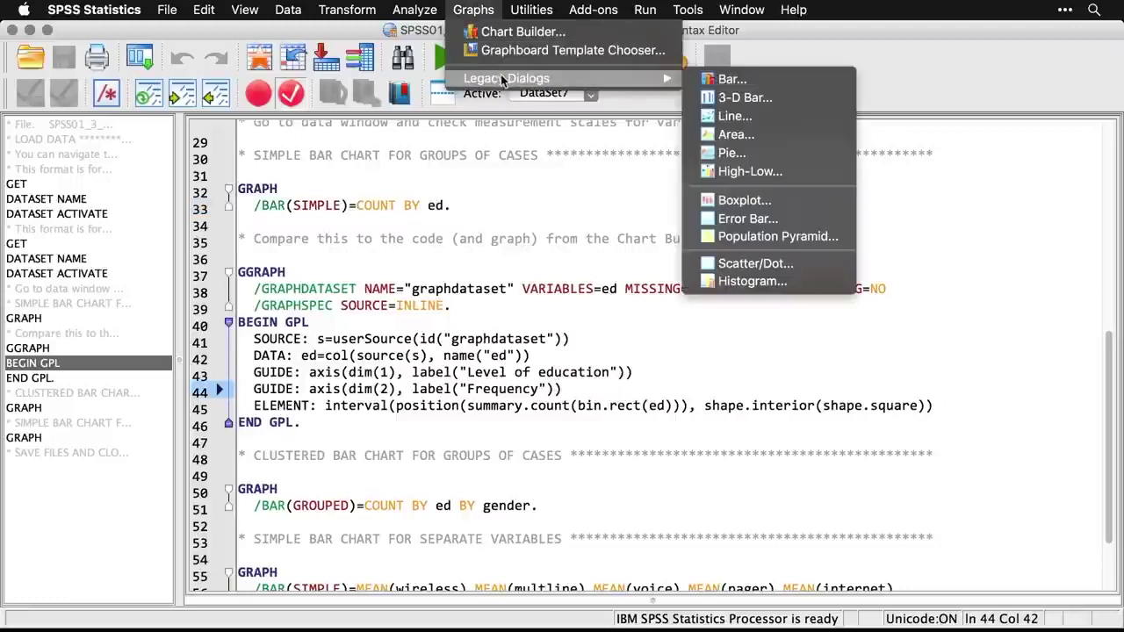
pyautogui.click(711, 79)
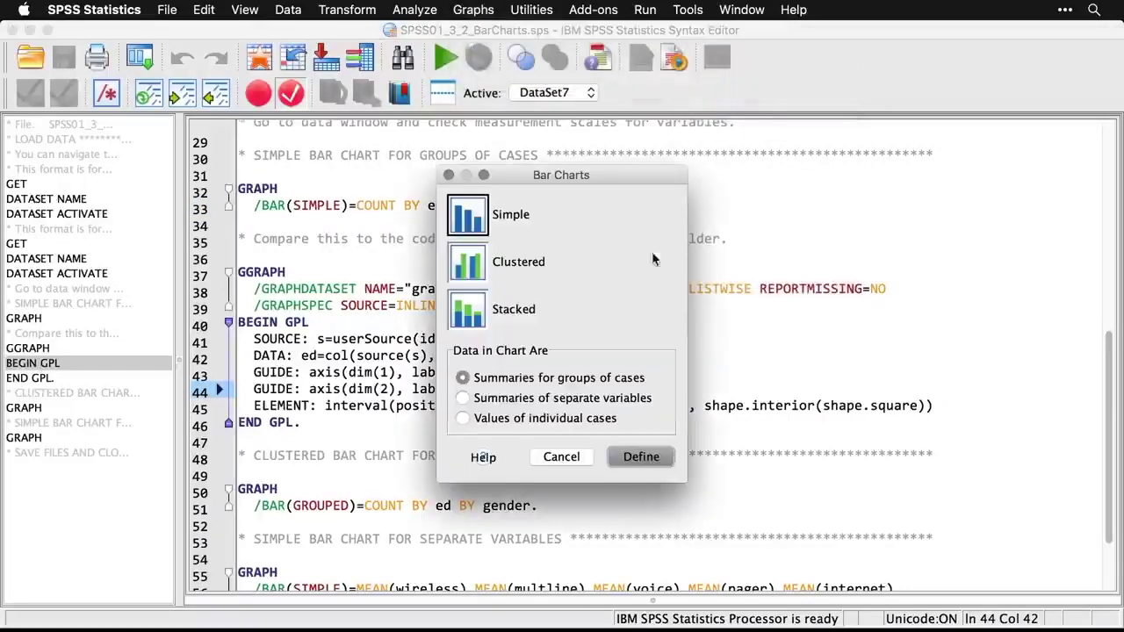
pyautogui.click(470, 273)
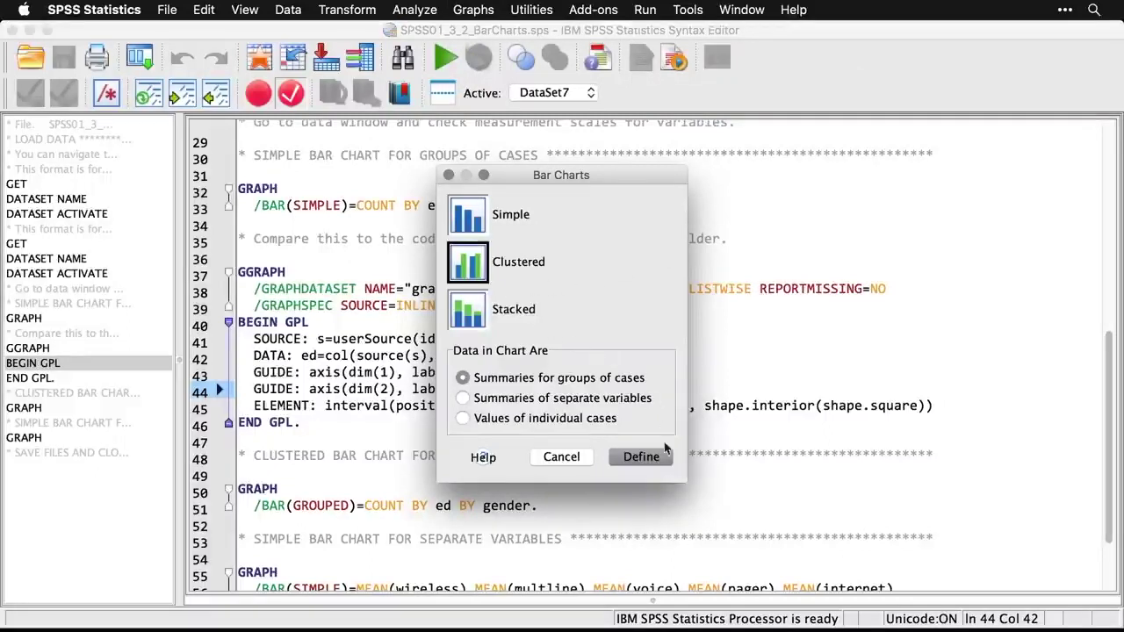
pyautogui.click(642, 457)
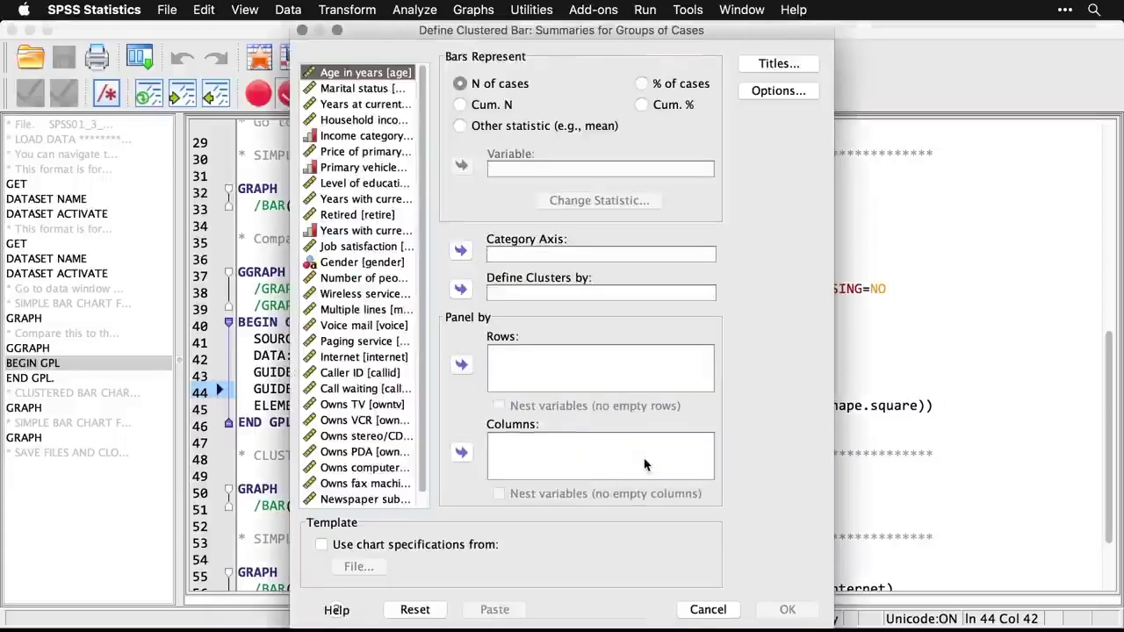
# - Put Level of education [ed] on the category axis, define clusters by Gender, and create the clustered bar chart
pyautogui.click(373, 185)
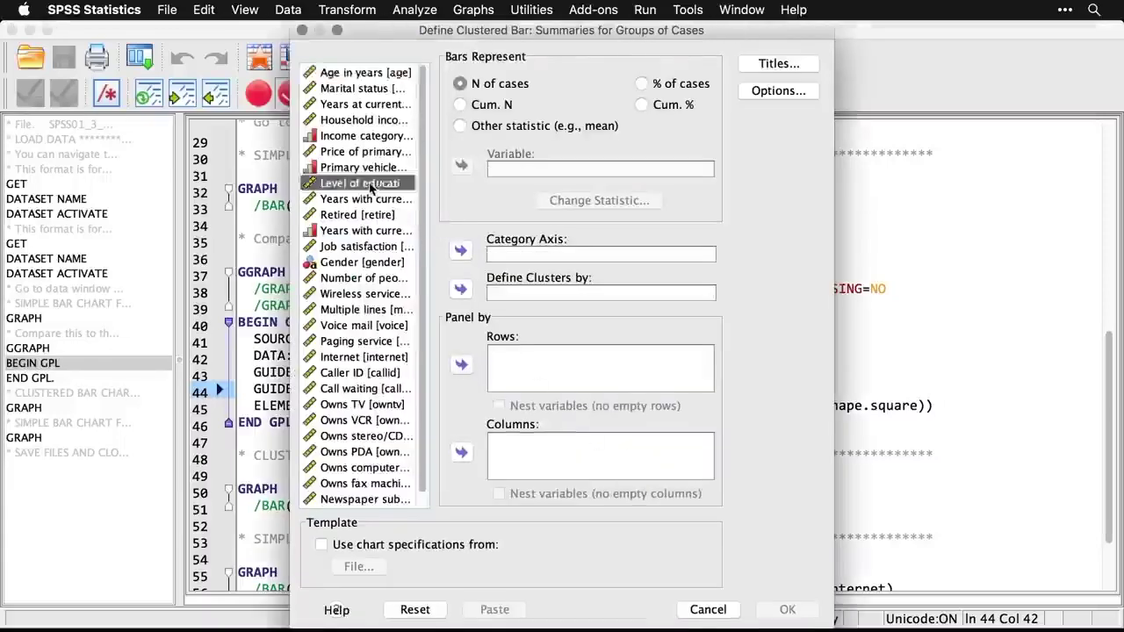
pyautogui.click(459, 254)
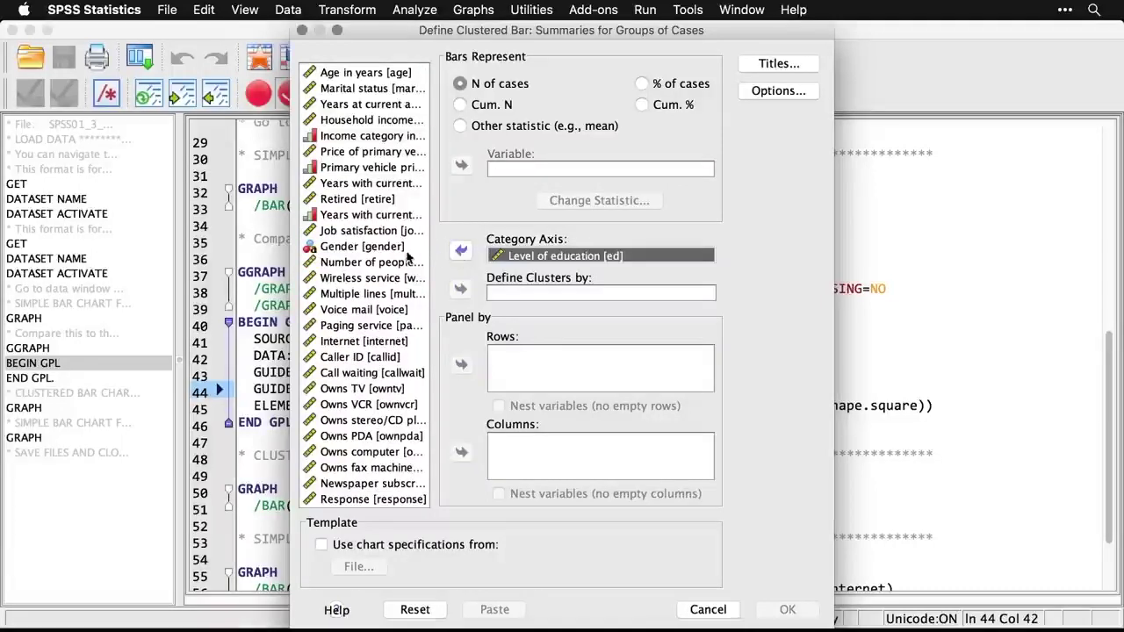
pyautogui.click(371, 255)
pyautogui.click(460, 289)
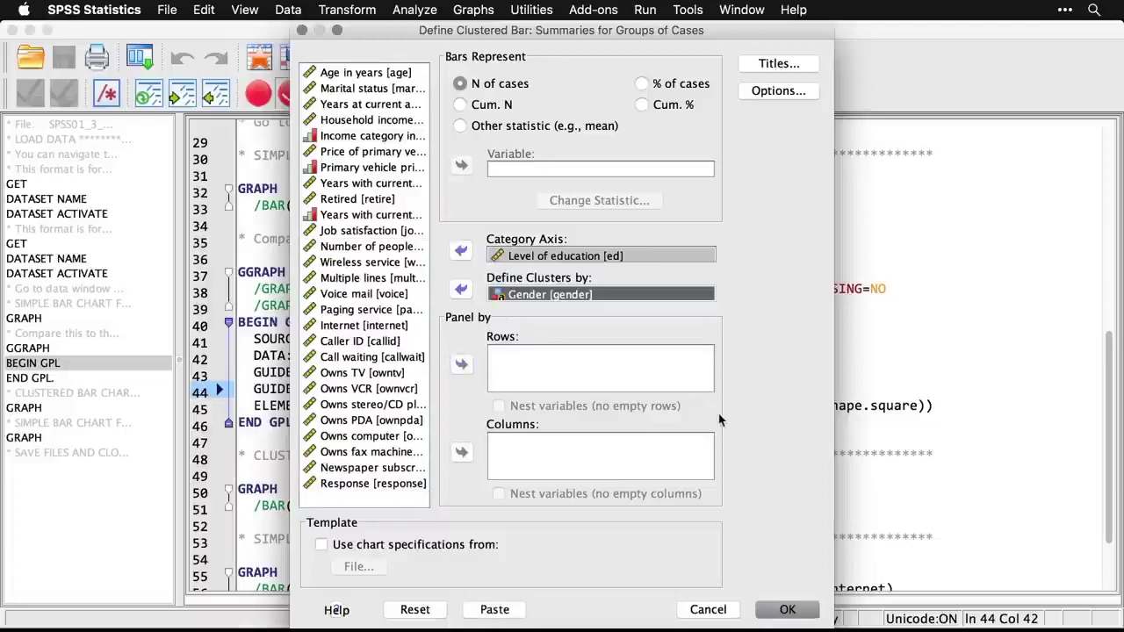
pyautogui.click(787, 613)
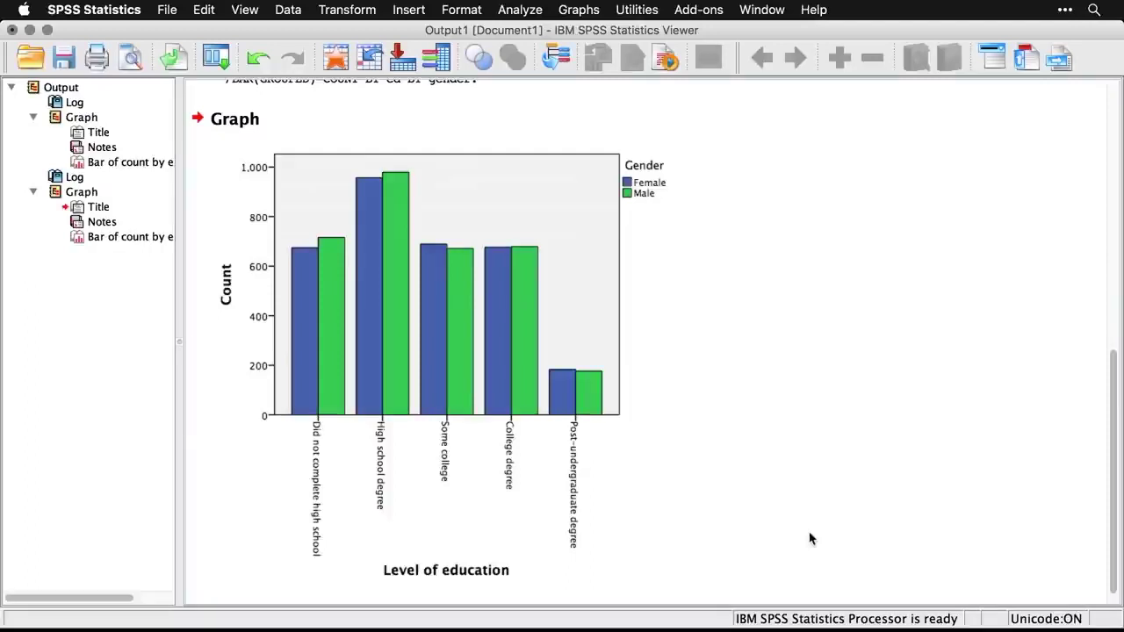
# - Examine the logged GRAPH command above the clustered bar chart in the output
pyautogui.scroll(4, 810, 538)
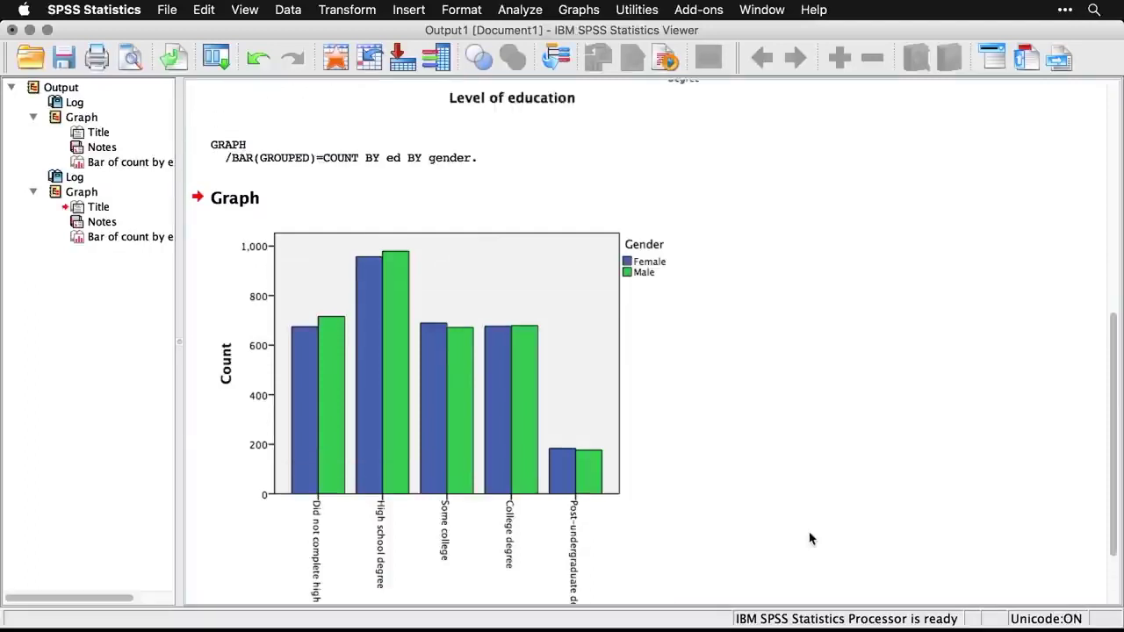
pyautogui.click(456, 186)
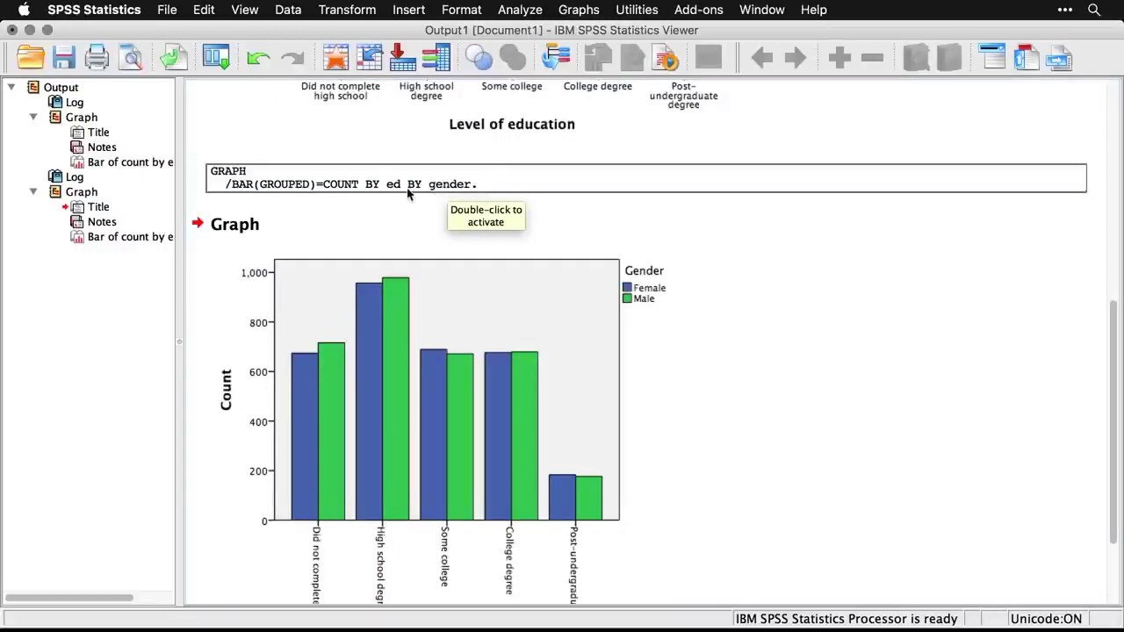
pyautogui.click(641, 216)
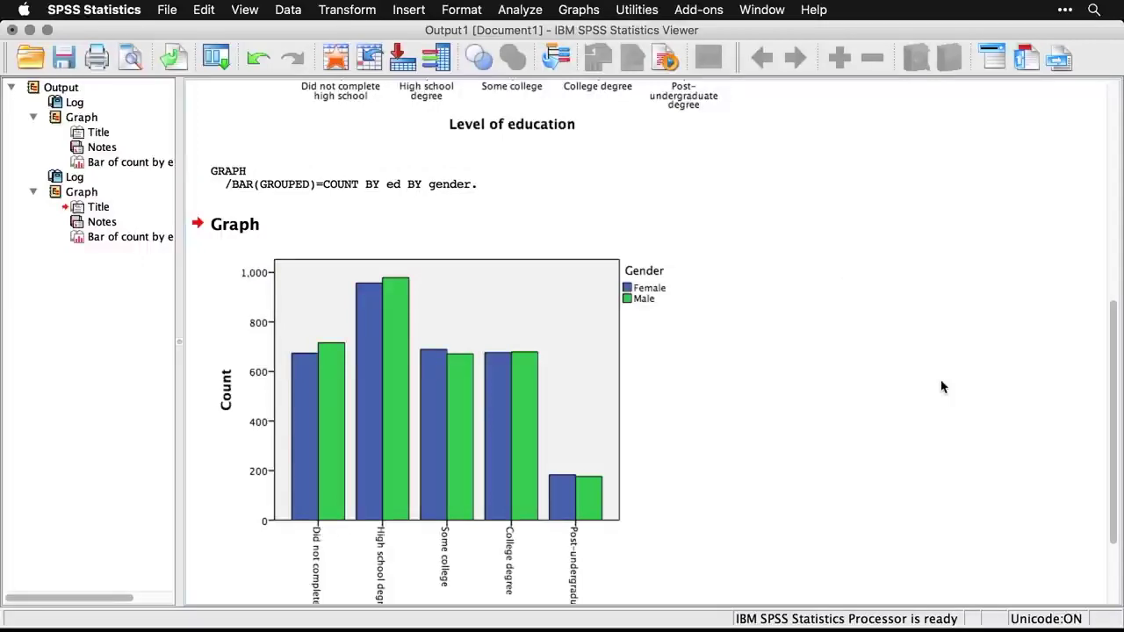
# - Examine the GRAPH commands for the clustered and separate-variables bar charts in the SPSS01_3_2_BarCharts.sps syntax file
pyautogui.press('super+grave')
pyautogui.scroll(-1, 941, 381)
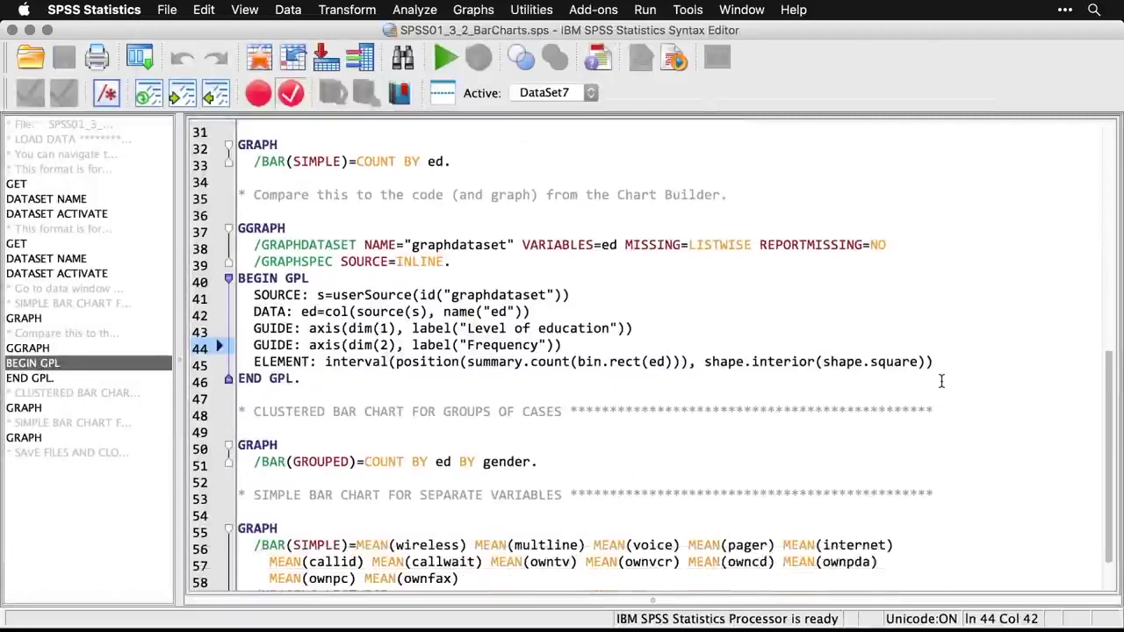
pyautogui.scroll(-2, 941, 381)
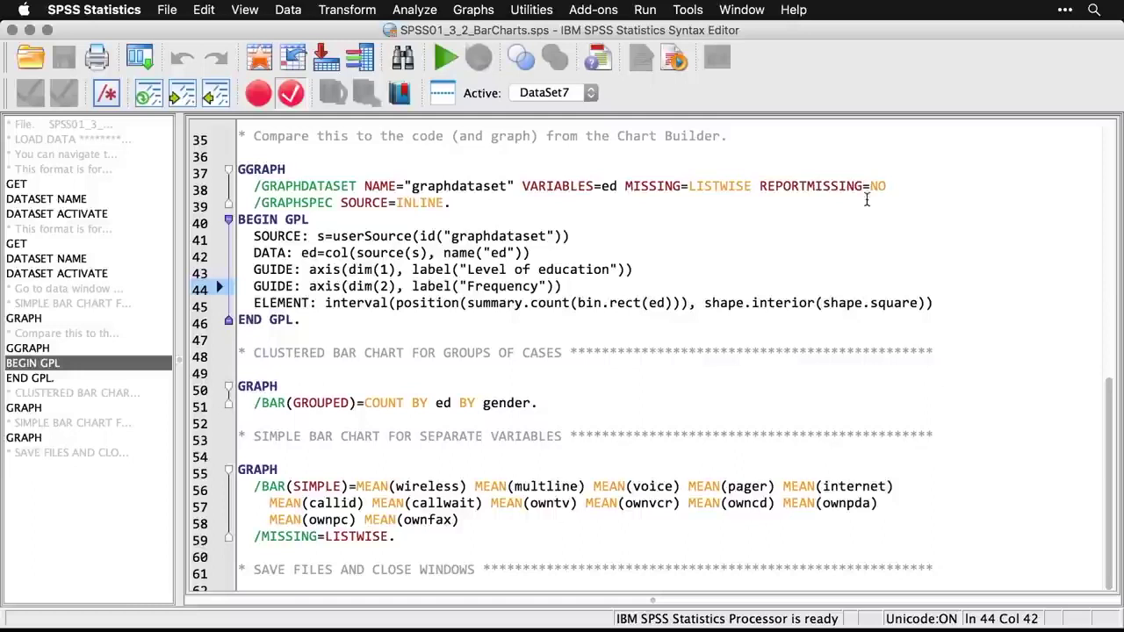
# - Start defining a legacy Simple bar chart using summaries of separate variables
pyautogui.click(472, 9)
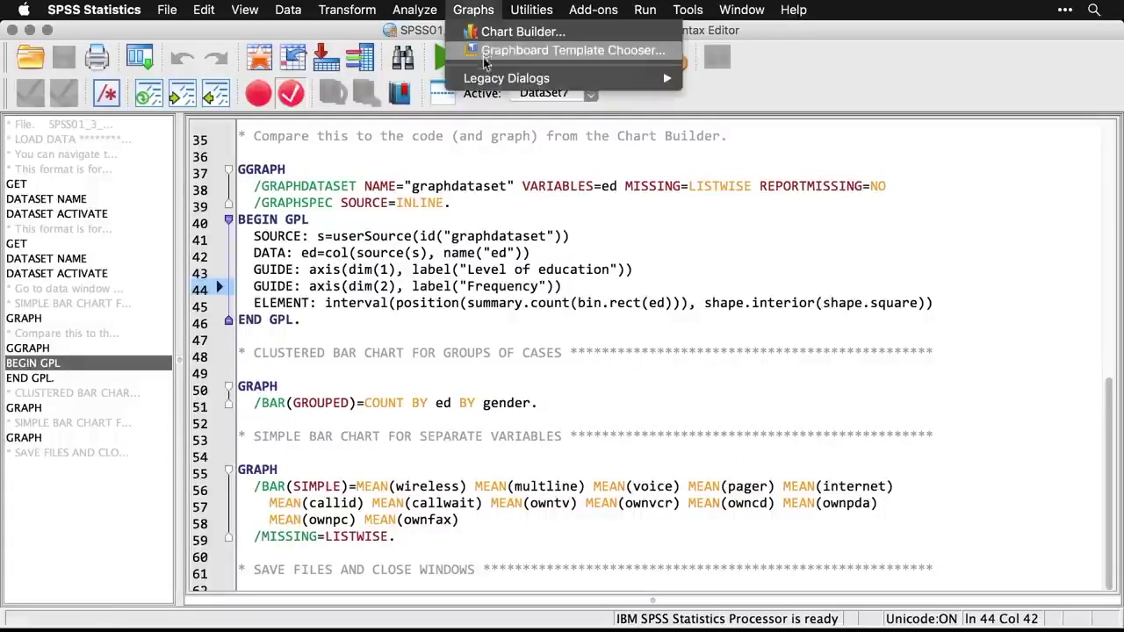
pyautogui.moveTo(526, 79)
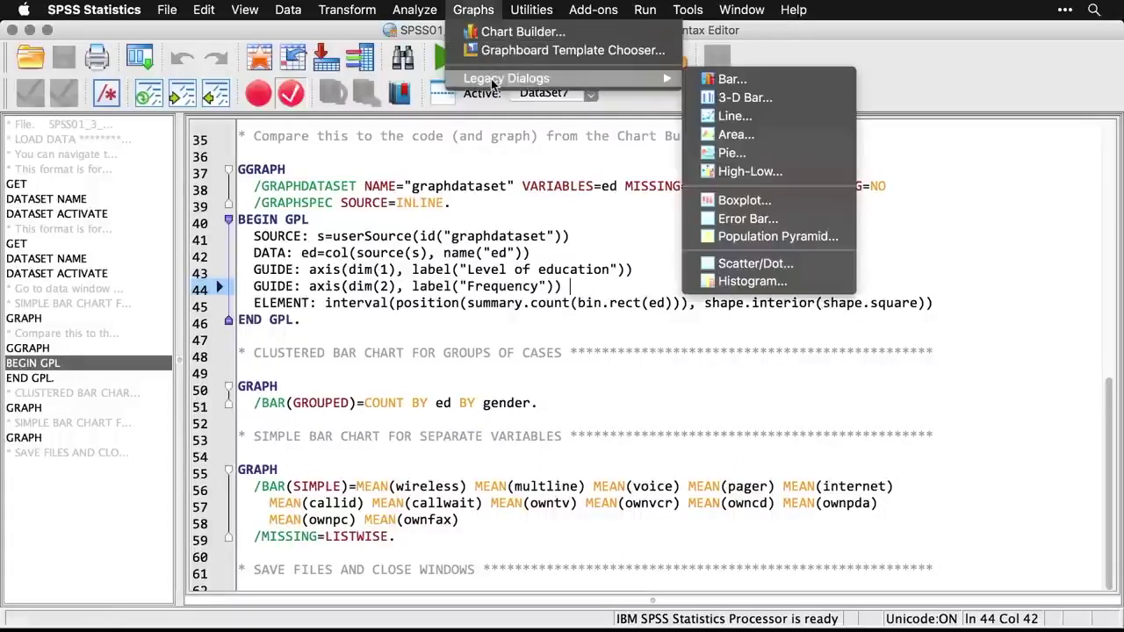
pyautogui.click(727, 79)
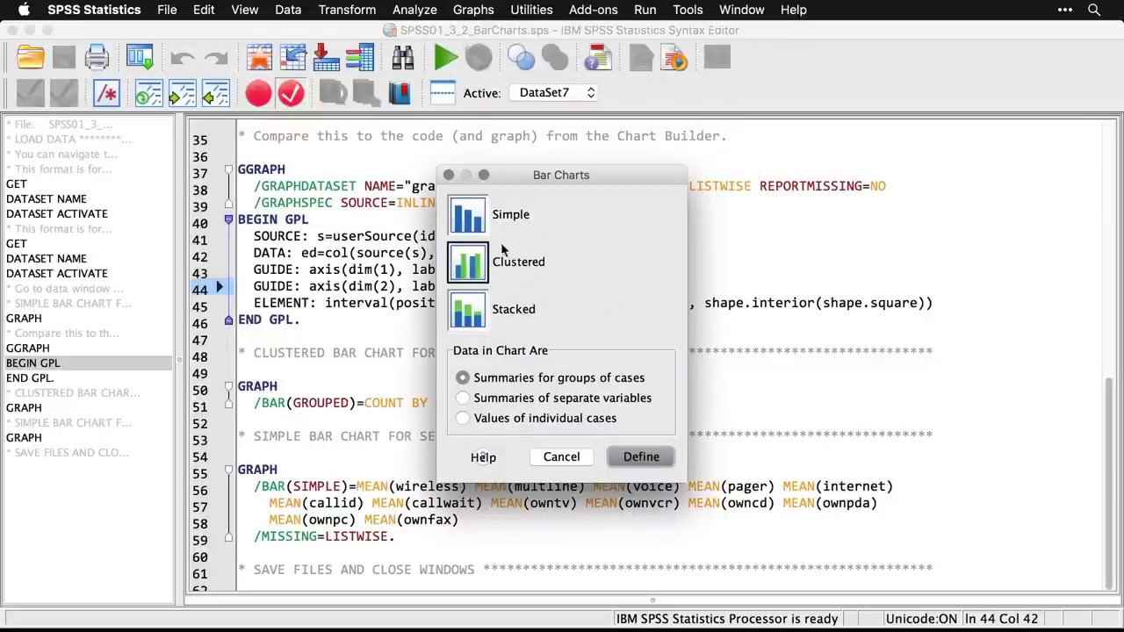
pyautogui.click(477, 215)
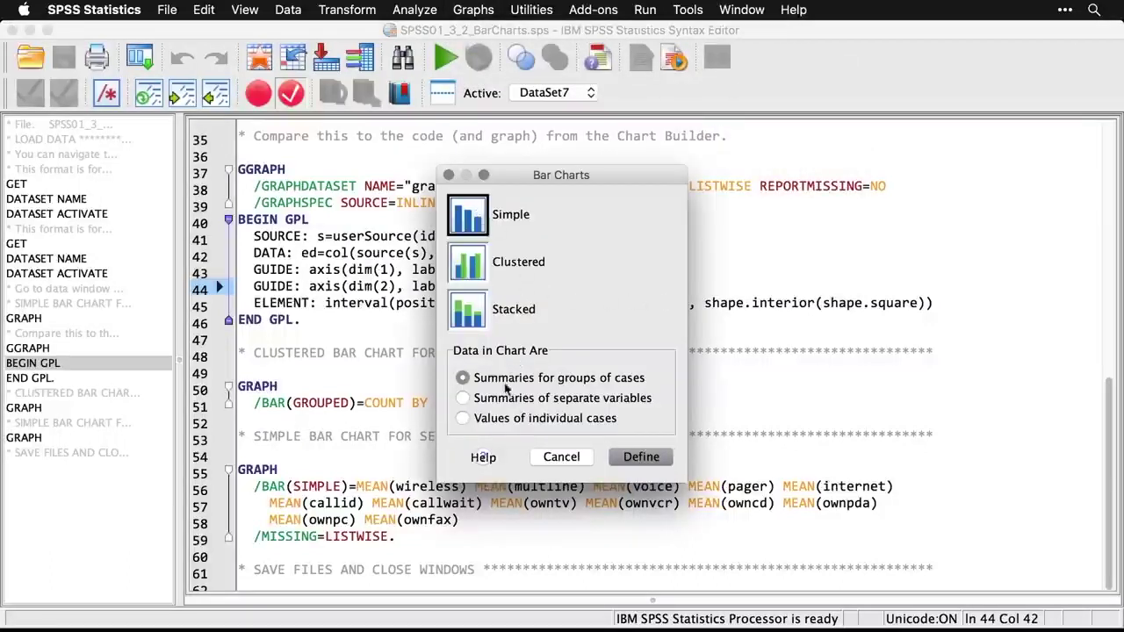
pyautogui.click(463, 398)
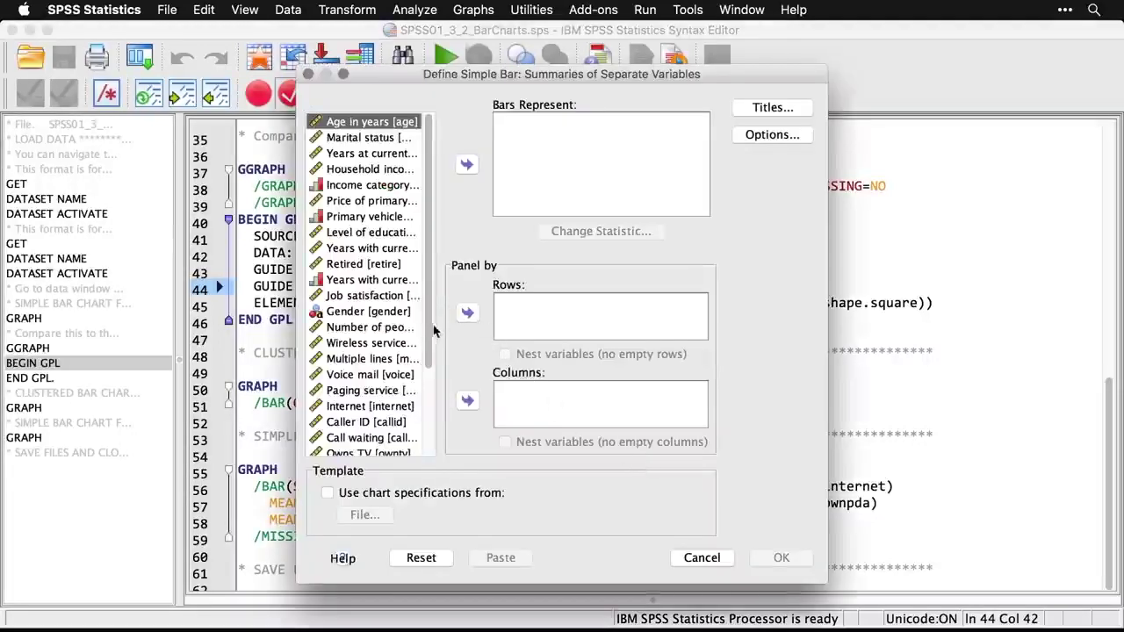
# - Set the bars to represent all variables from Wireless service through Owns fax machine, and create the simple bar chart of their means
pyautogui.moveTo(429, 340); pyautogui.dragTo(431, 454)
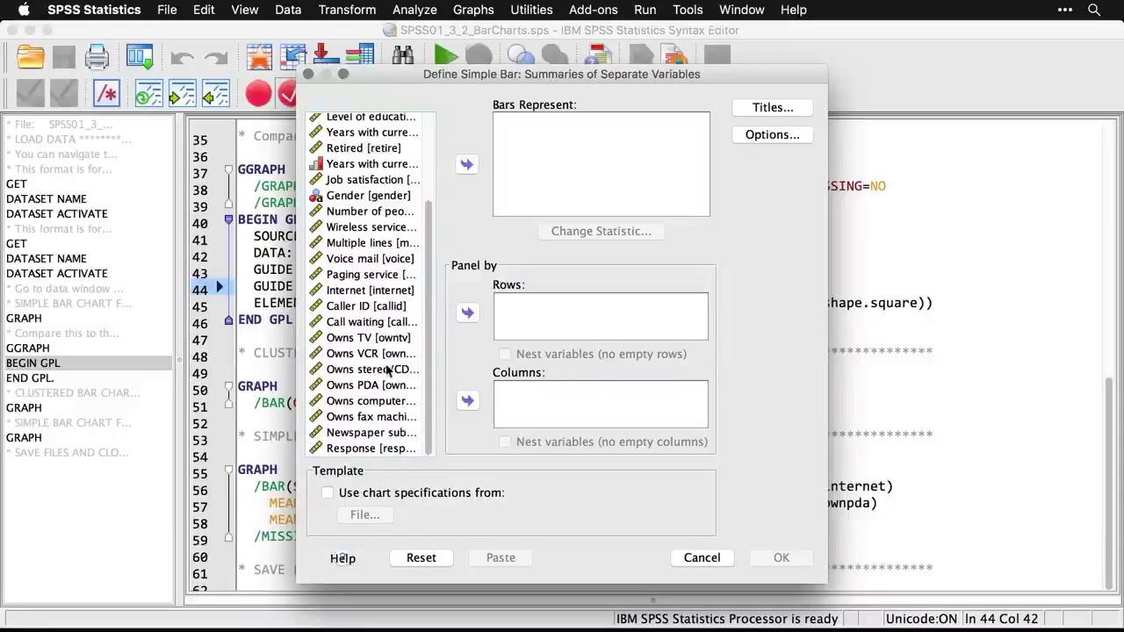
pyautogui.click(359, 230)
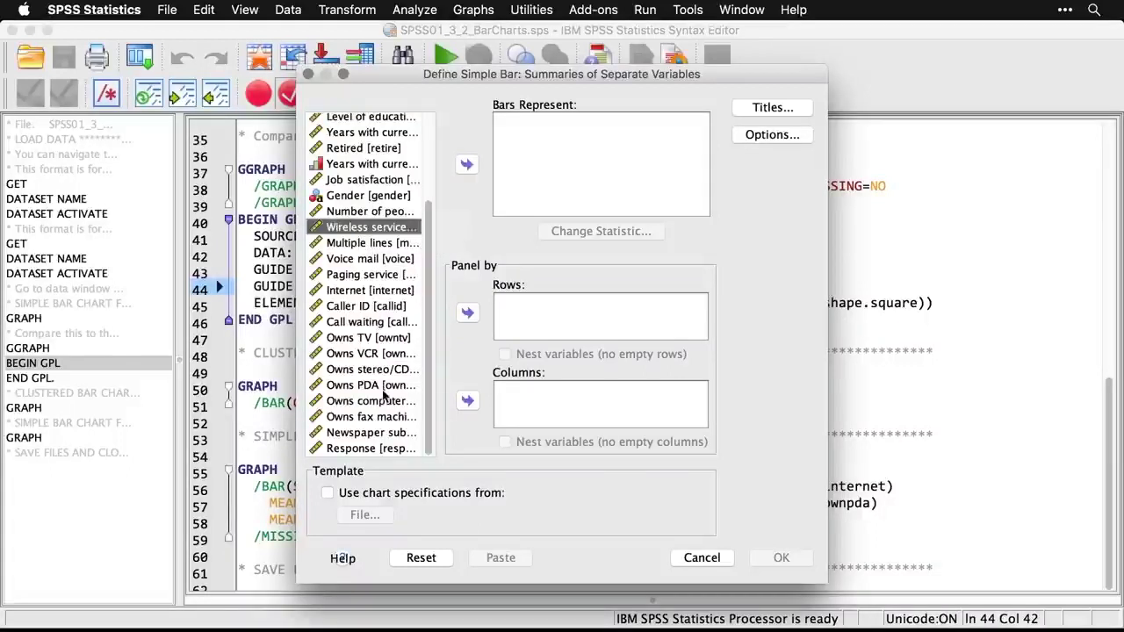
pyautogui.keyDown('shift'); pyautogui.click(369, 420); pyautogui.keyUp('shift')
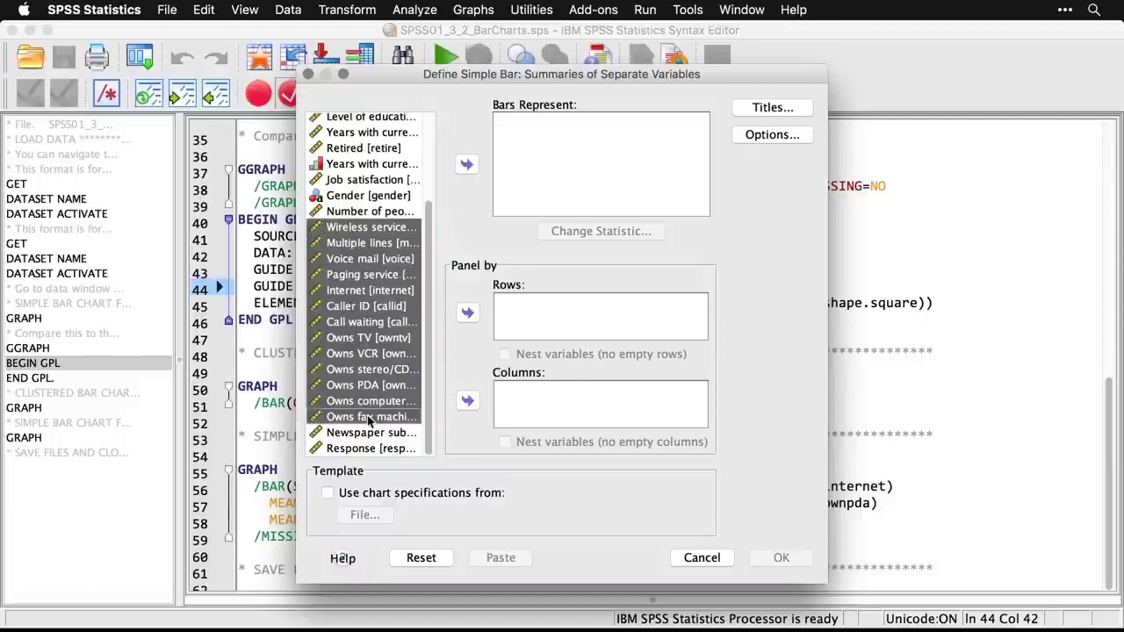
pyautogui.click(466, 166)
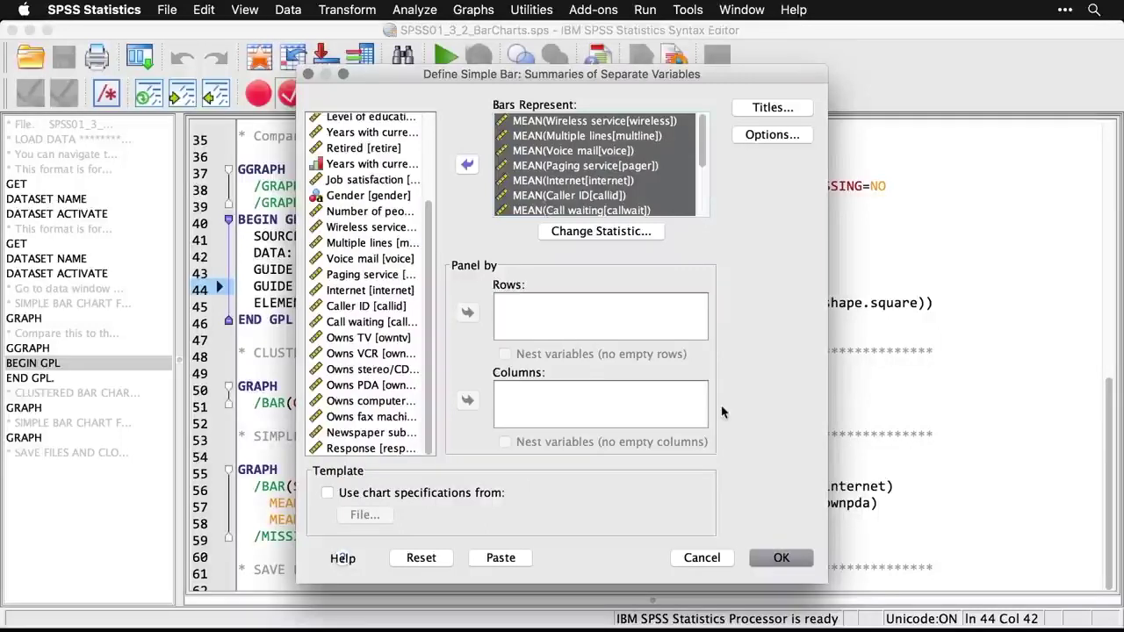
pyautogui.click(781, 559)
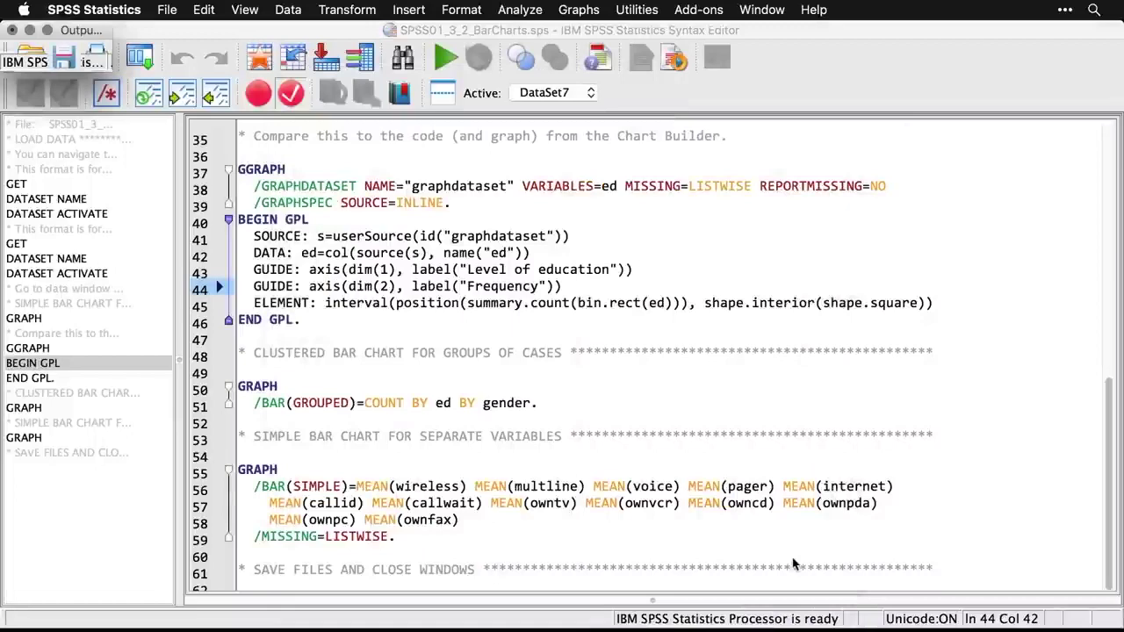
pyautogui.scroll(-5, 793, 563)
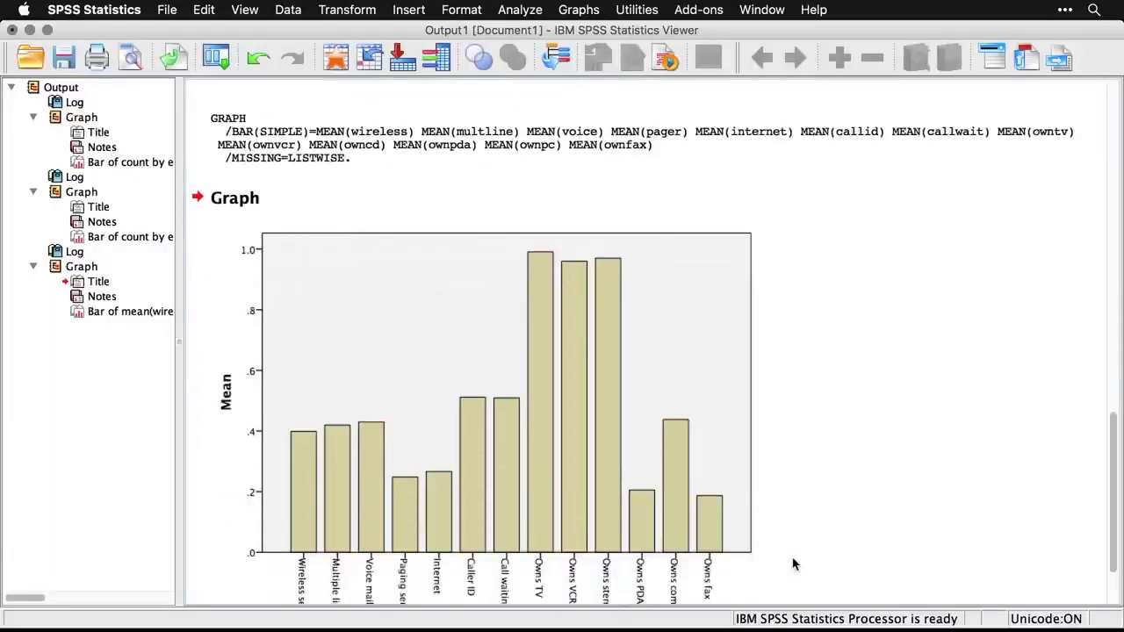
pyautogui.scroll(-1, 792, 564)
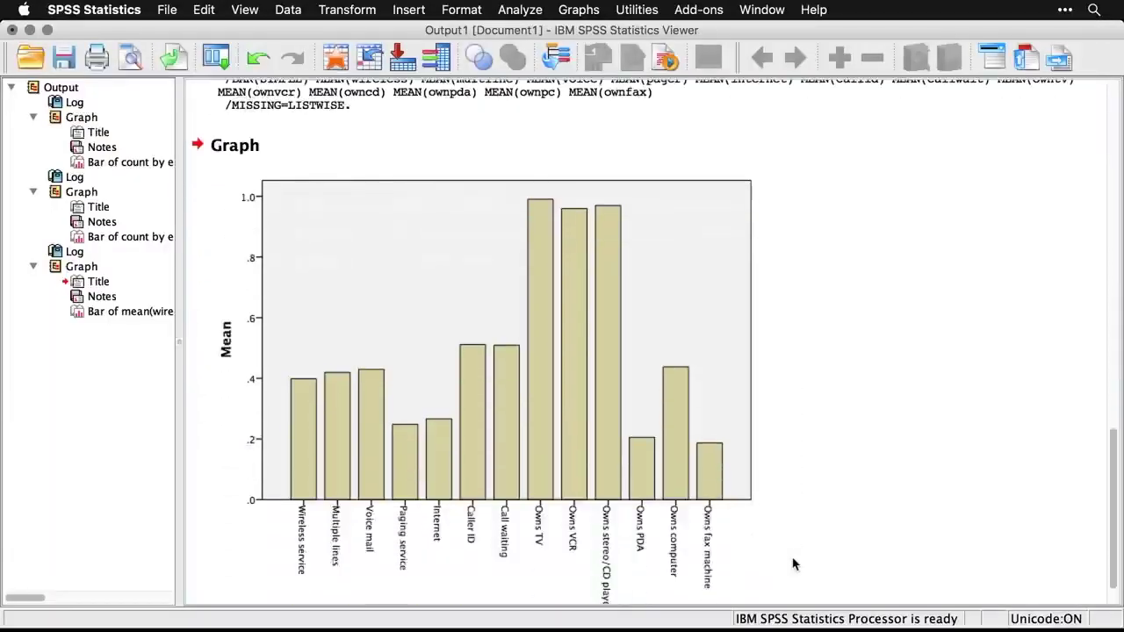
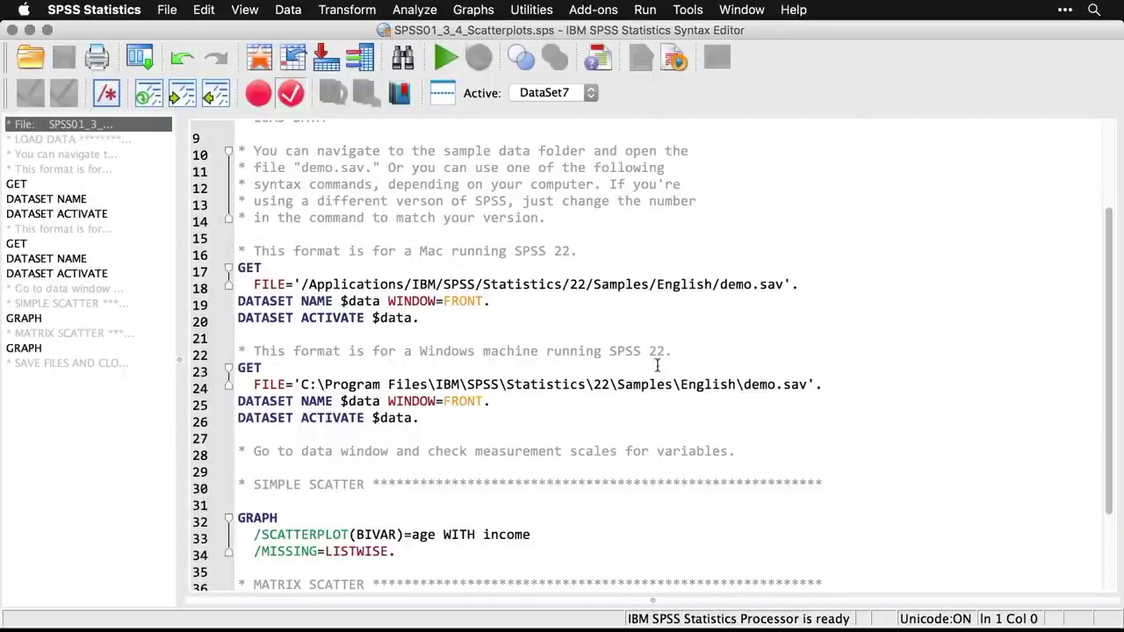
# - Examine the version number in the Mac and Windows demo.sav paths and the scatterplot commands in the SPSS01_3_4_Scatterplots.sps syntax file
pyautogui.click(515, 285)
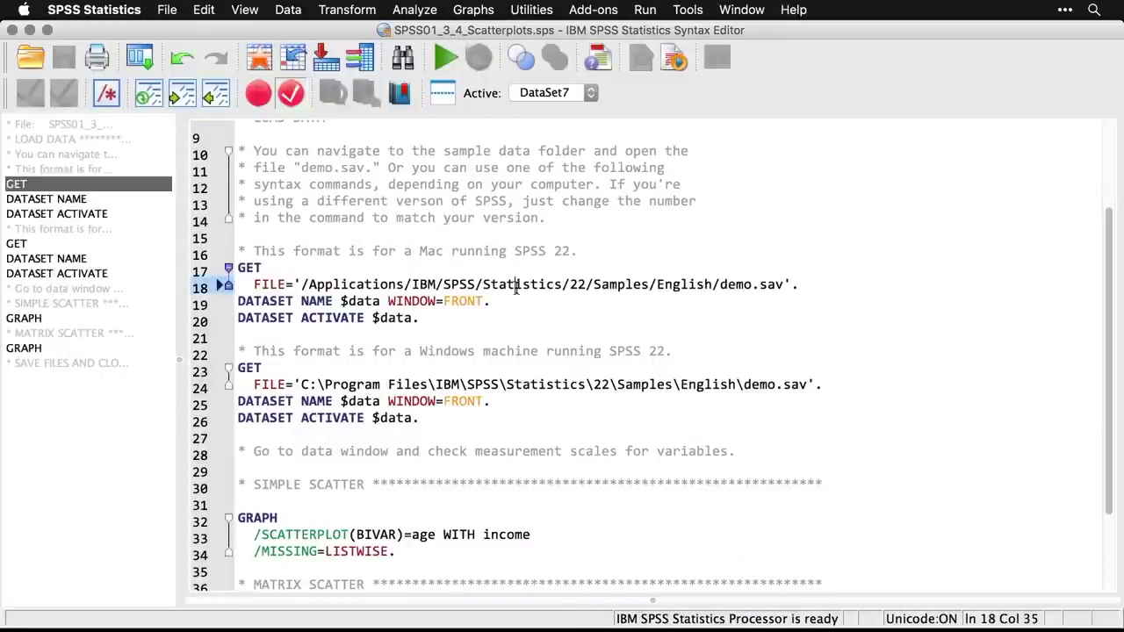
pyautogui.click(584, 284)
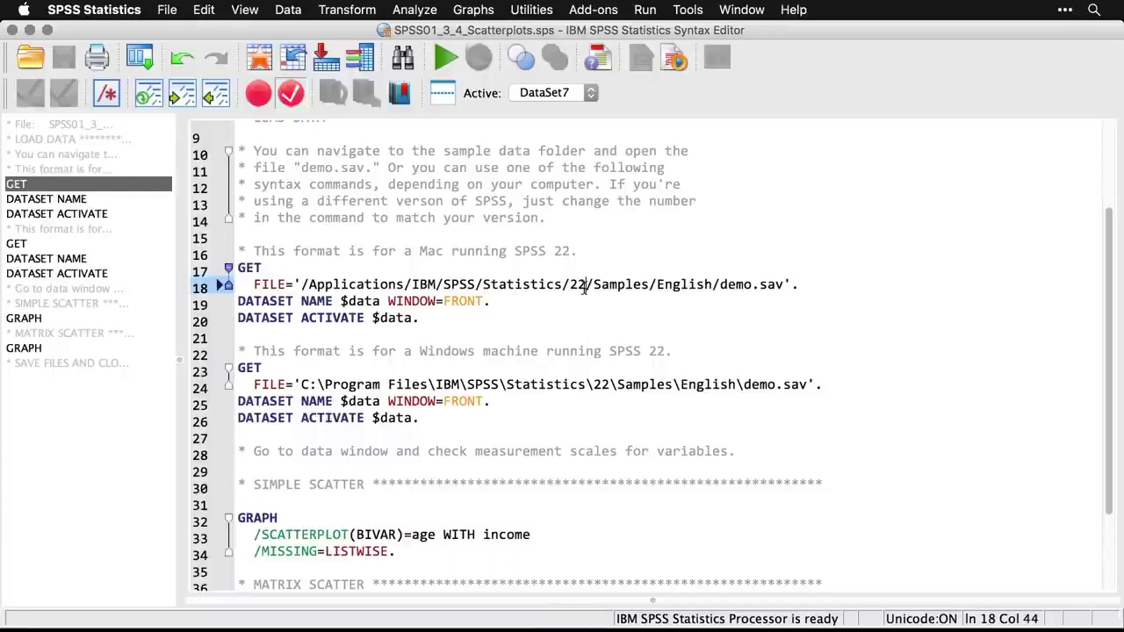
pyautogui.click(611, 384)
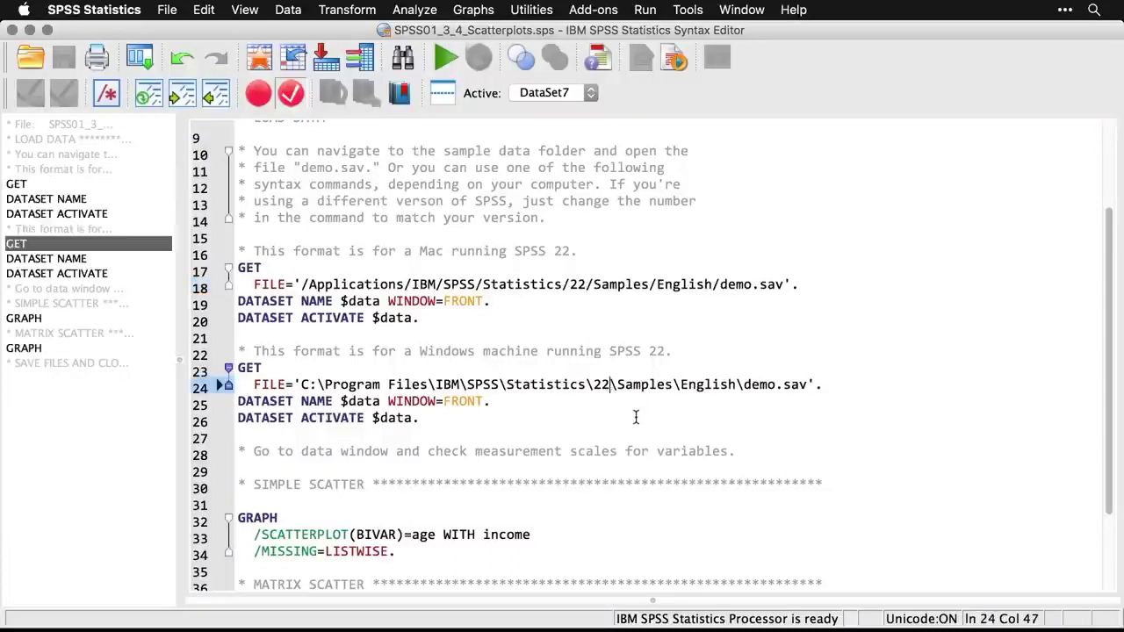
pyautogui.scroll(-3, 635, 417)
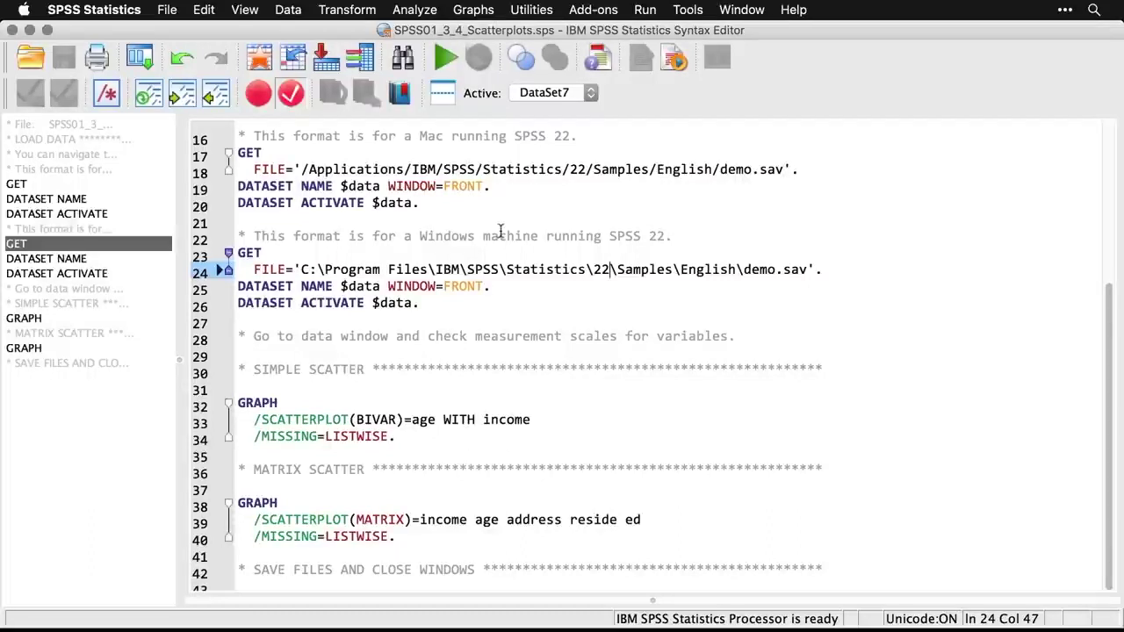
# - Start defining a legacy Simple Scatter chart
pyautogui.click(481, 11)
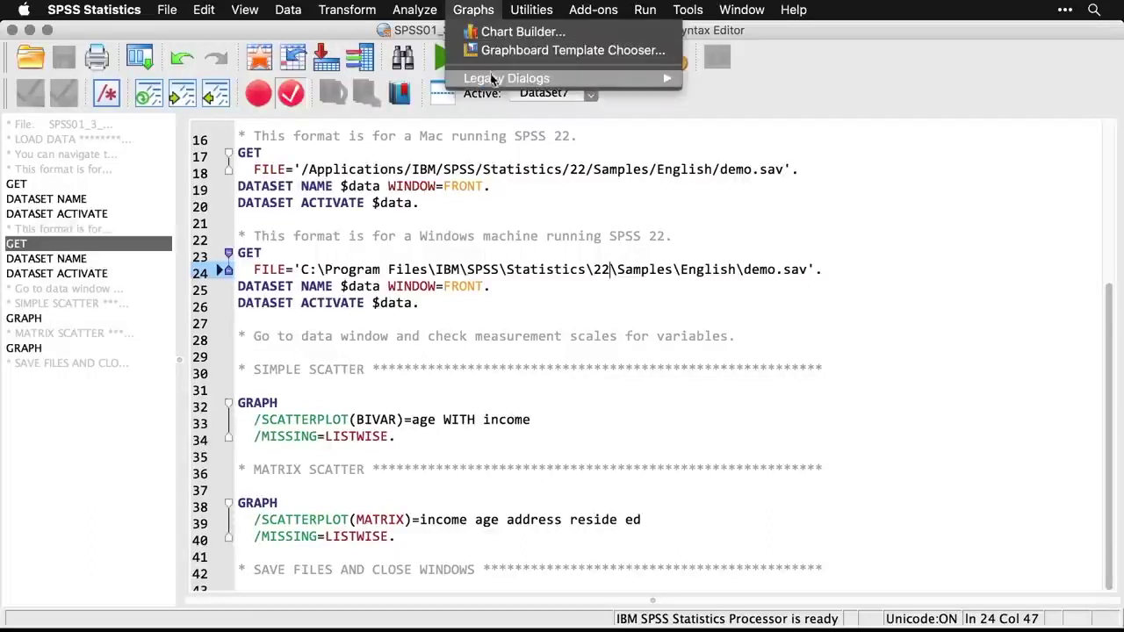
pyautogui.moveTo(493, 79)
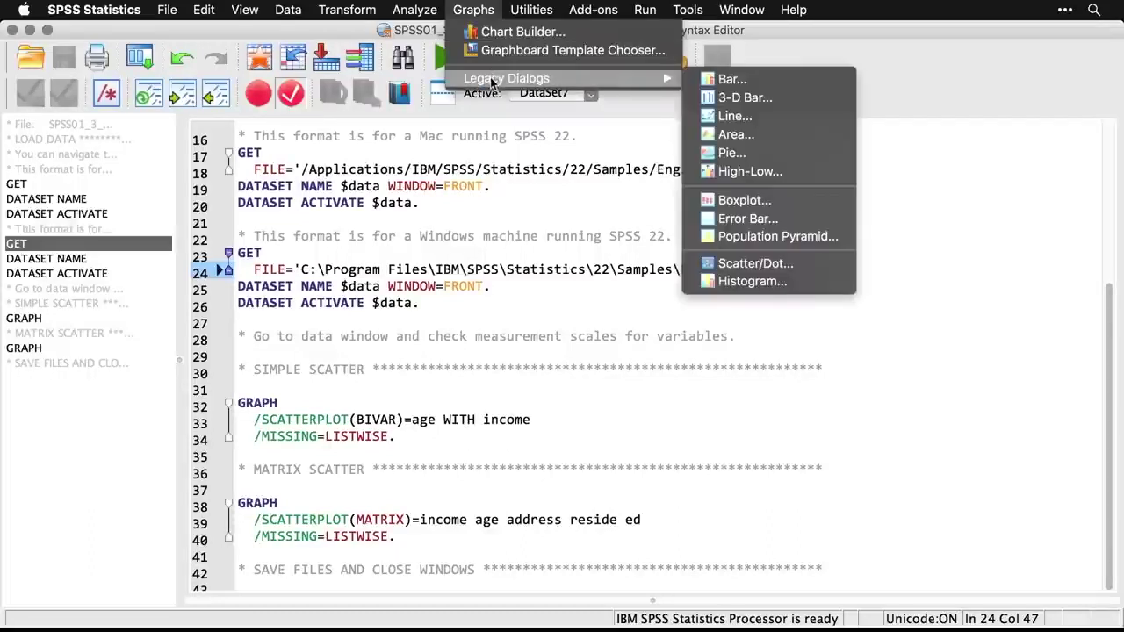
pyautogui.click(817, 268)
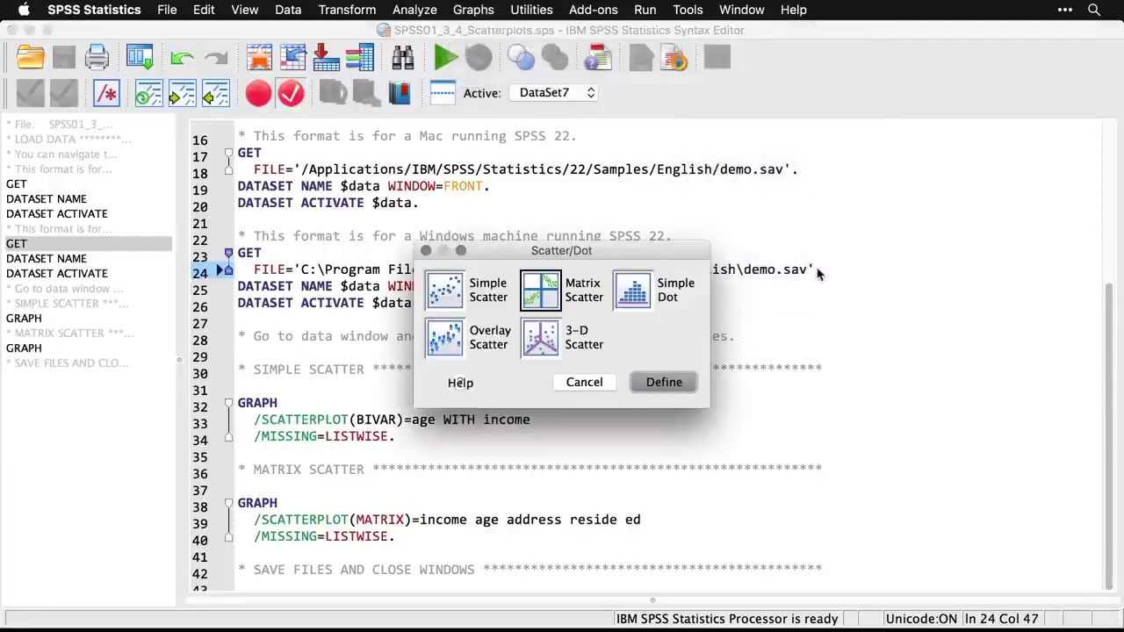
pyautogui.click(455, 297)
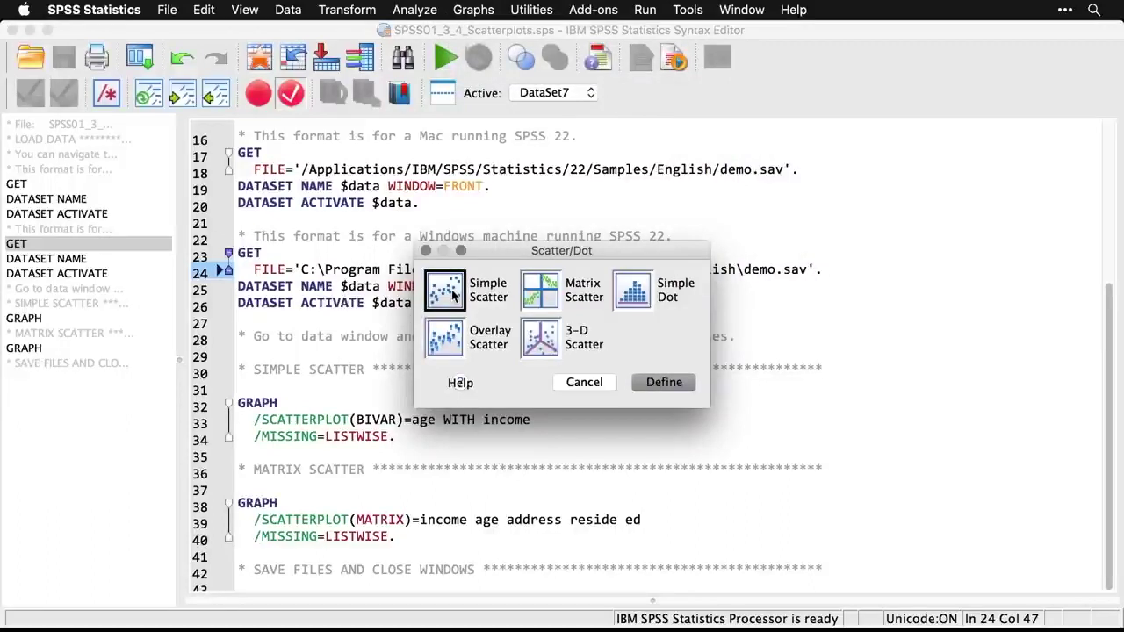
pyautogui.click(670, 383)
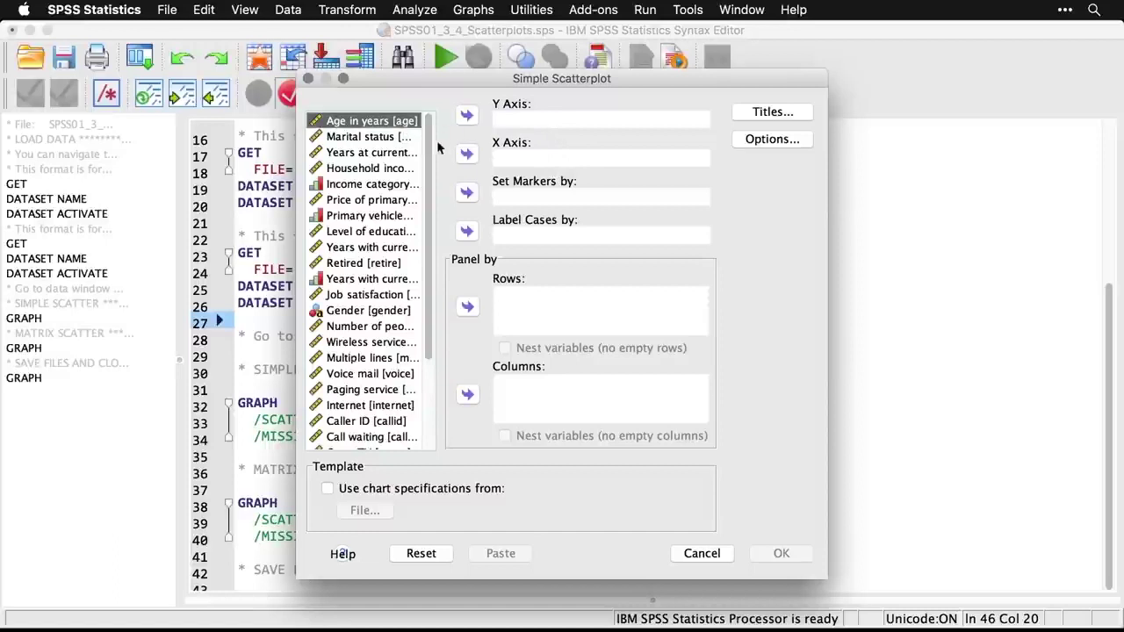
# - Put Age in years [age] on the X axis and Household income in thousands on the Y axis, and create the scatterplot
pyautogui.click(467, 155)
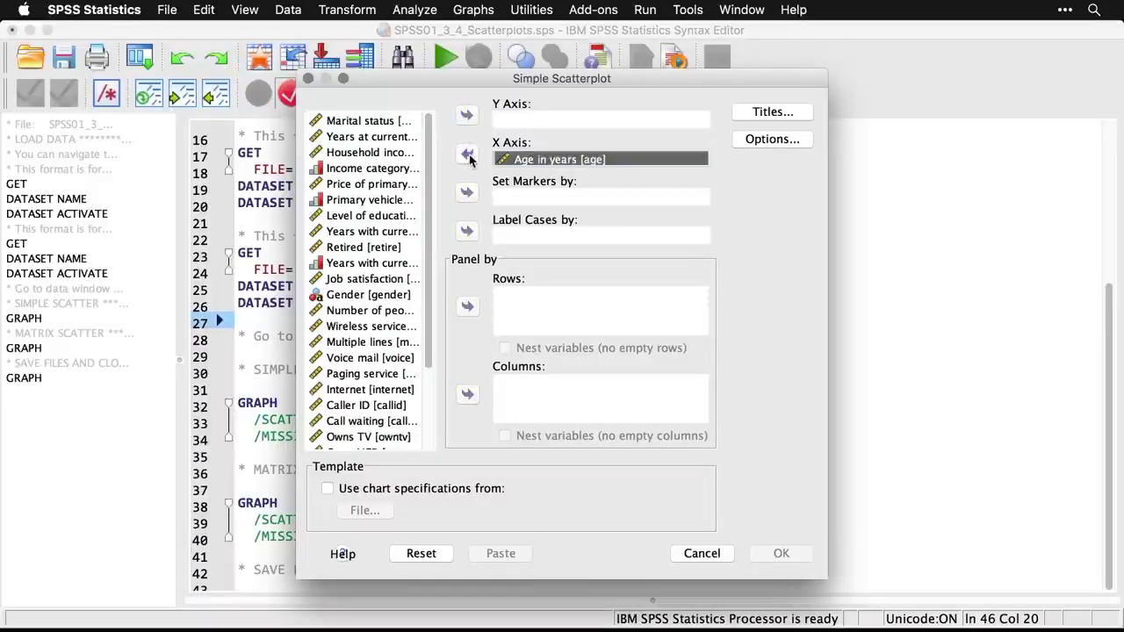
pyautogui.click(398, 153)
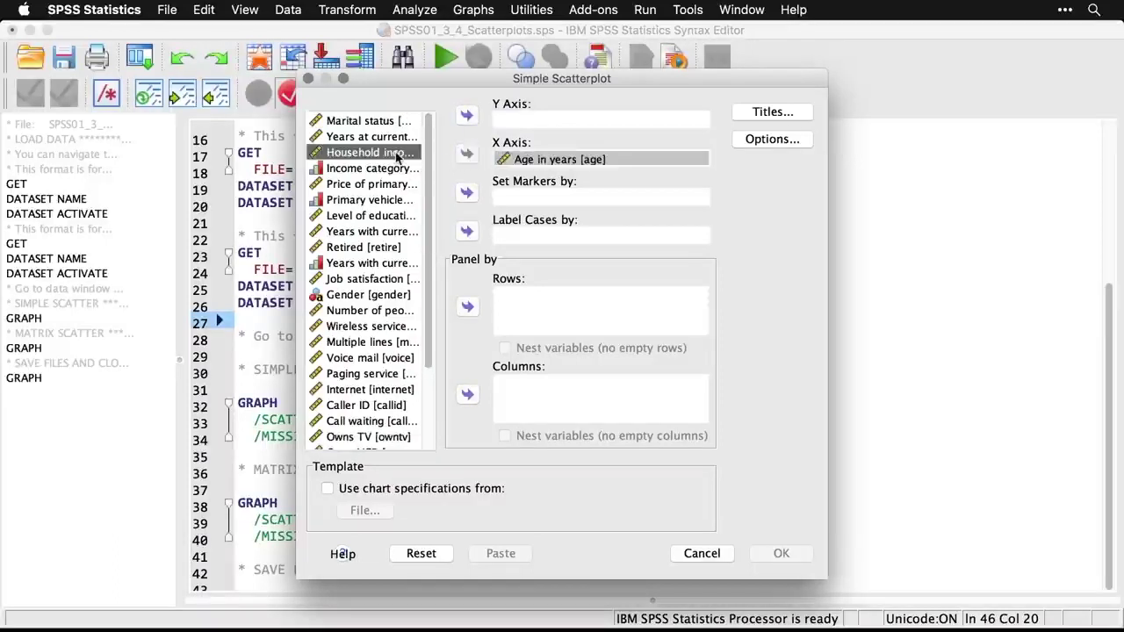
pyautogui.click(467, 115)
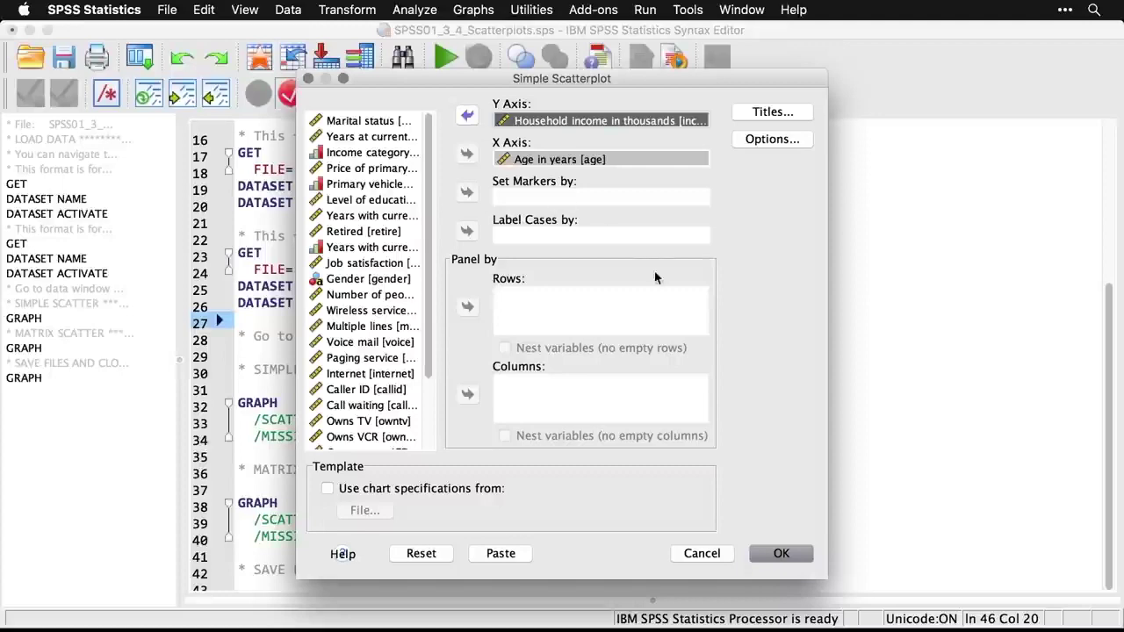
pyautogui.click(791, 554)
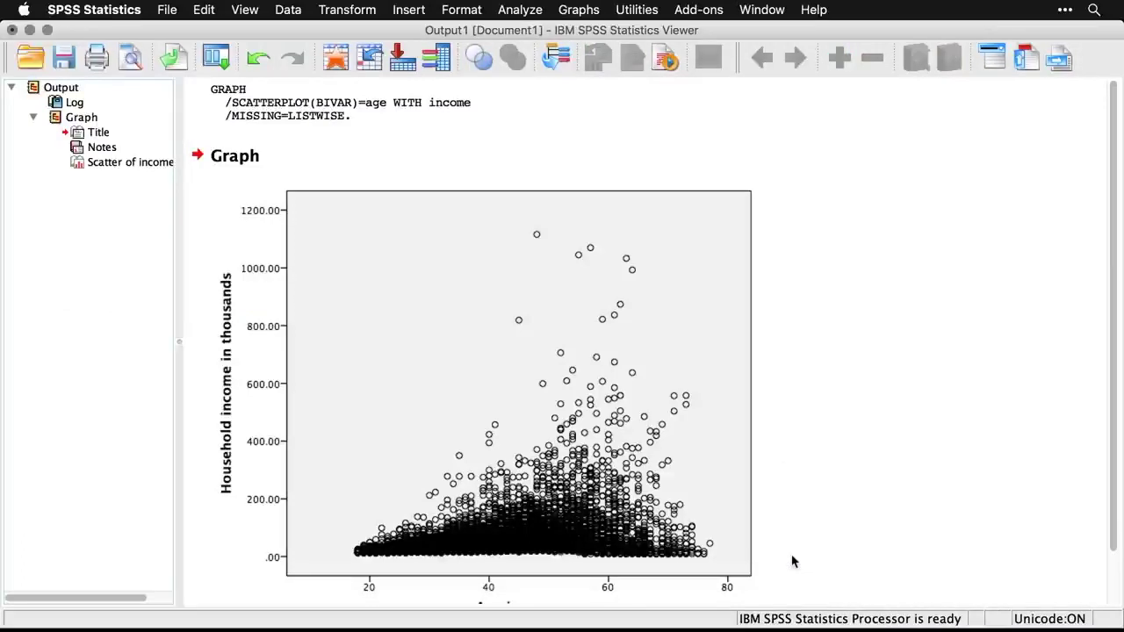
pyautogui.scroll(-3, 791, 561)
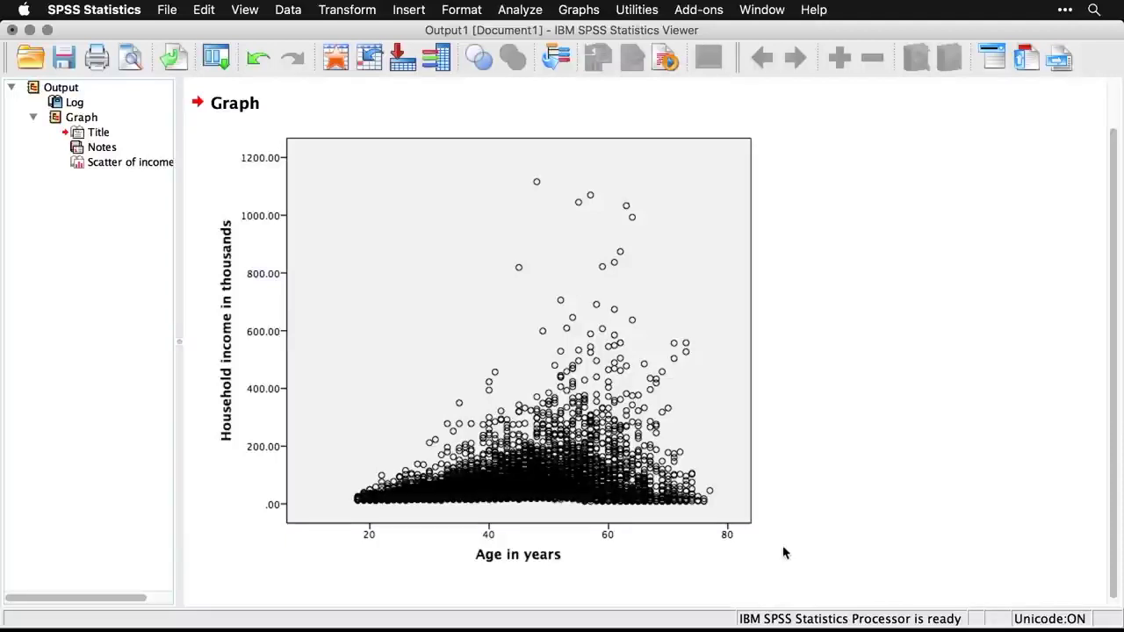
# - Start defining a legacy Matrix Scatter chart
pyautogui.click(575, 10)
pyautogui.moveTo(619, 81)
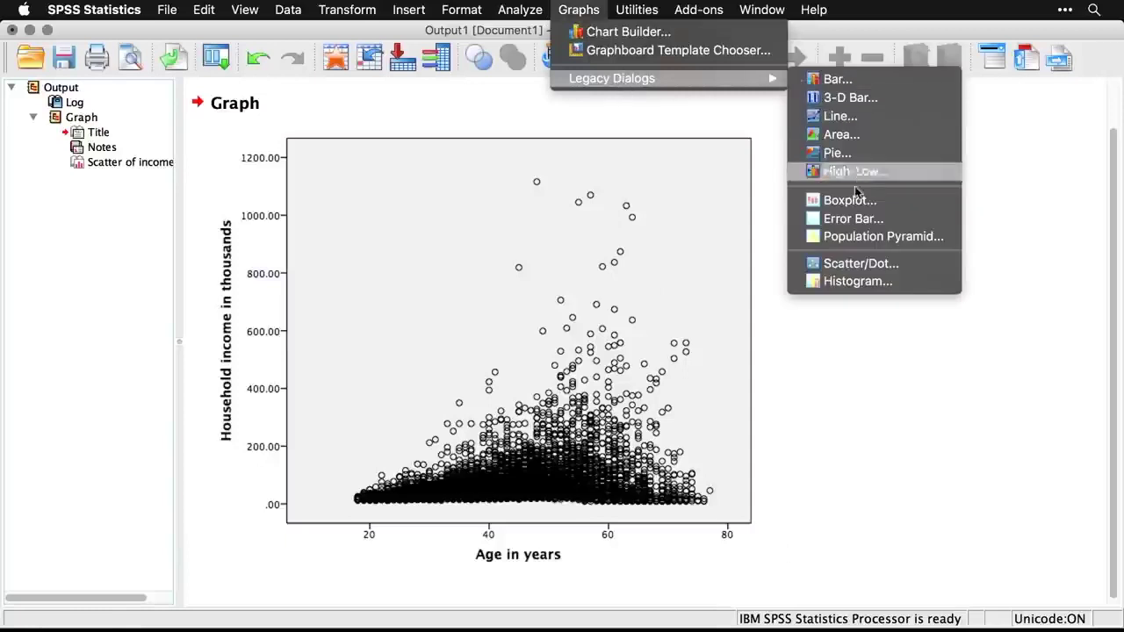
pyautogui.click(924, 266)
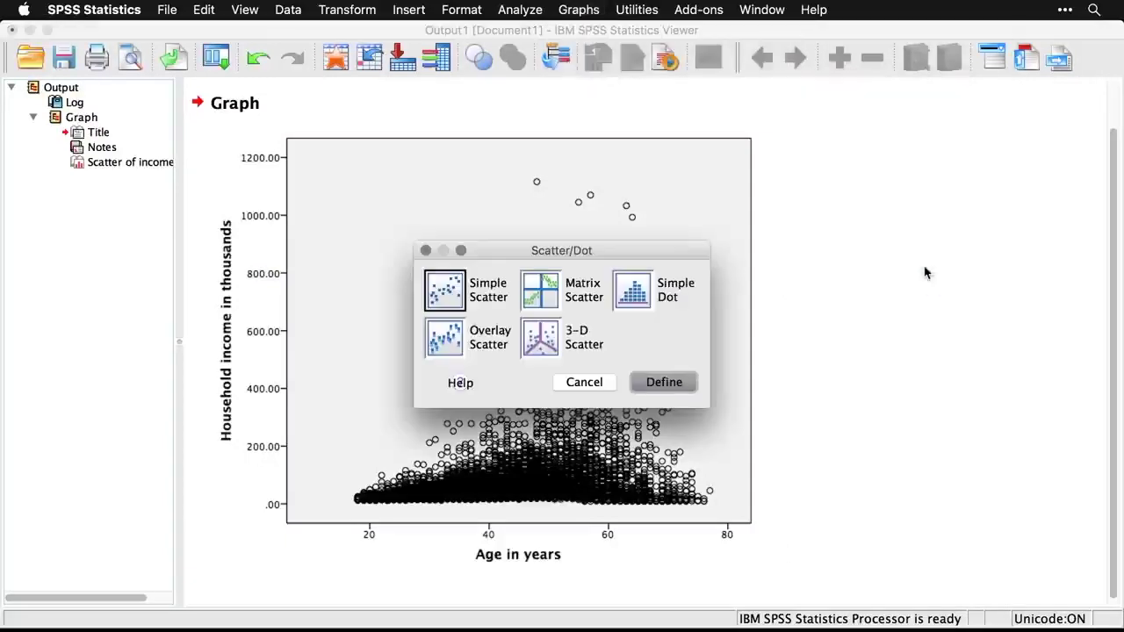
pyautogui.click(533, 303)
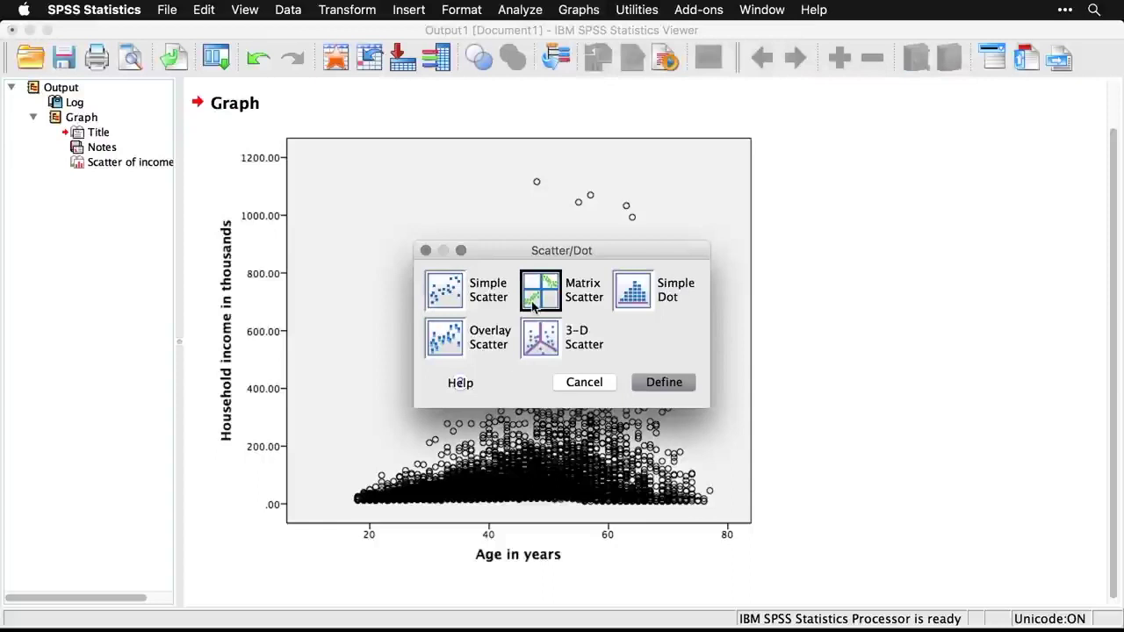
pyautogui.click(662, 385)
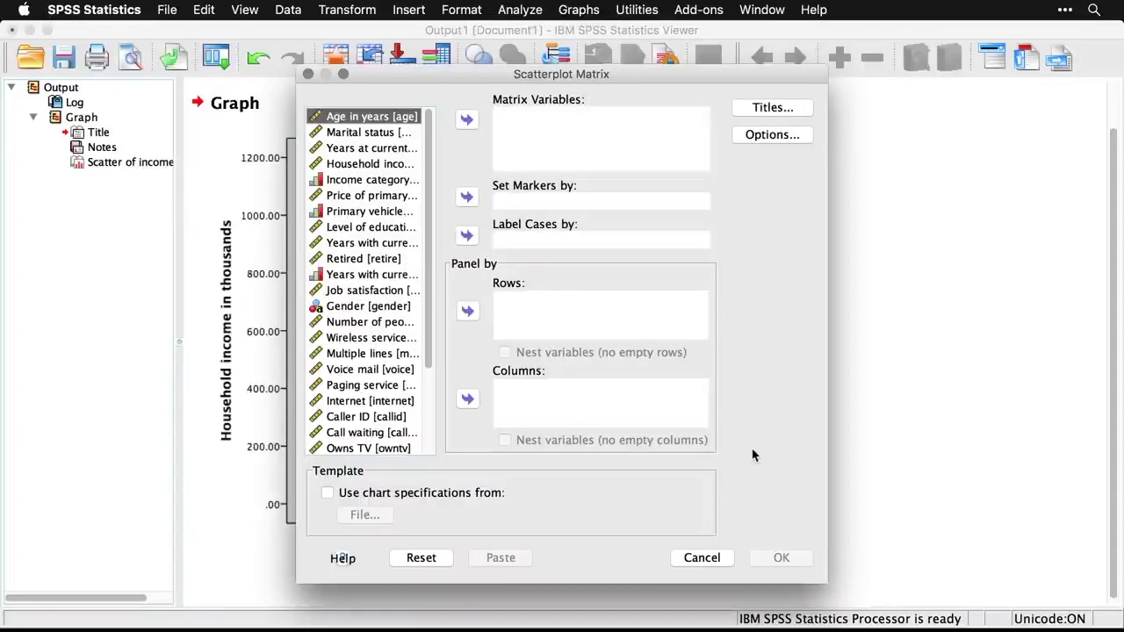
# - Add household income, age, years at current address, number of people in household and level of education as the matrix variables
pyautogui.click(400, 163)
pyautogui.click(467, 119)
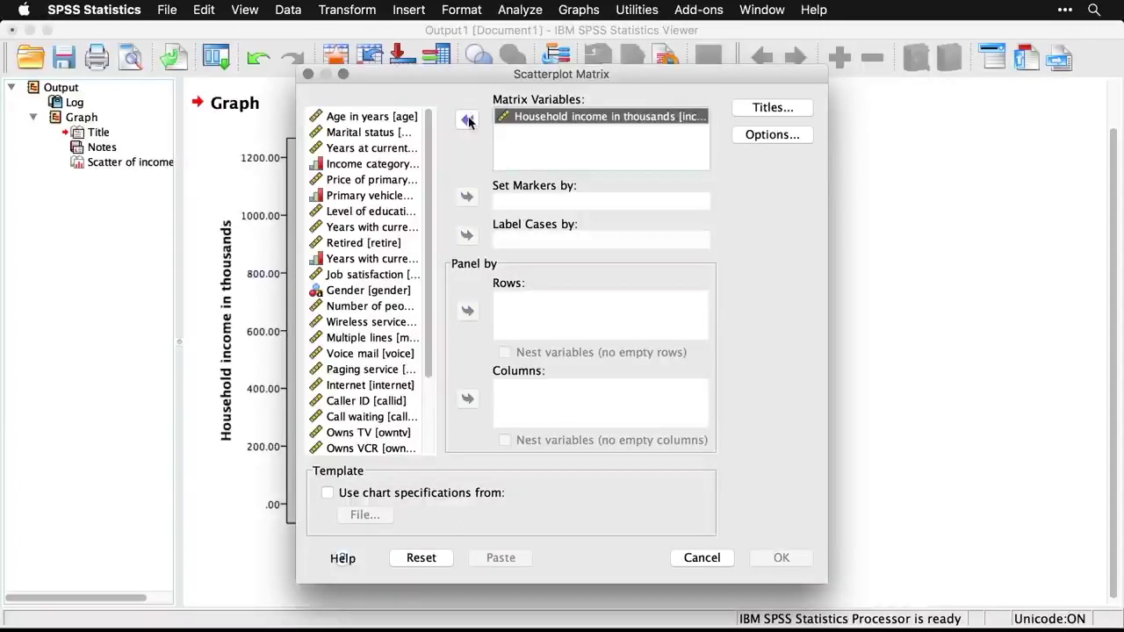
pyautogui.click(395, 118)
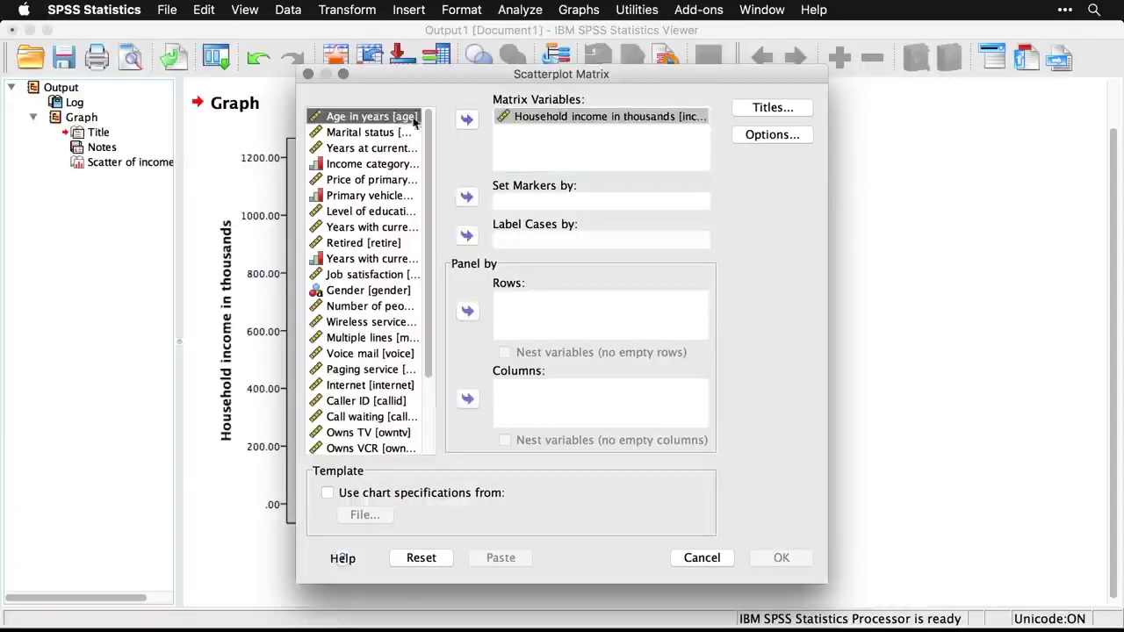
pyautogui.click(466, 123)
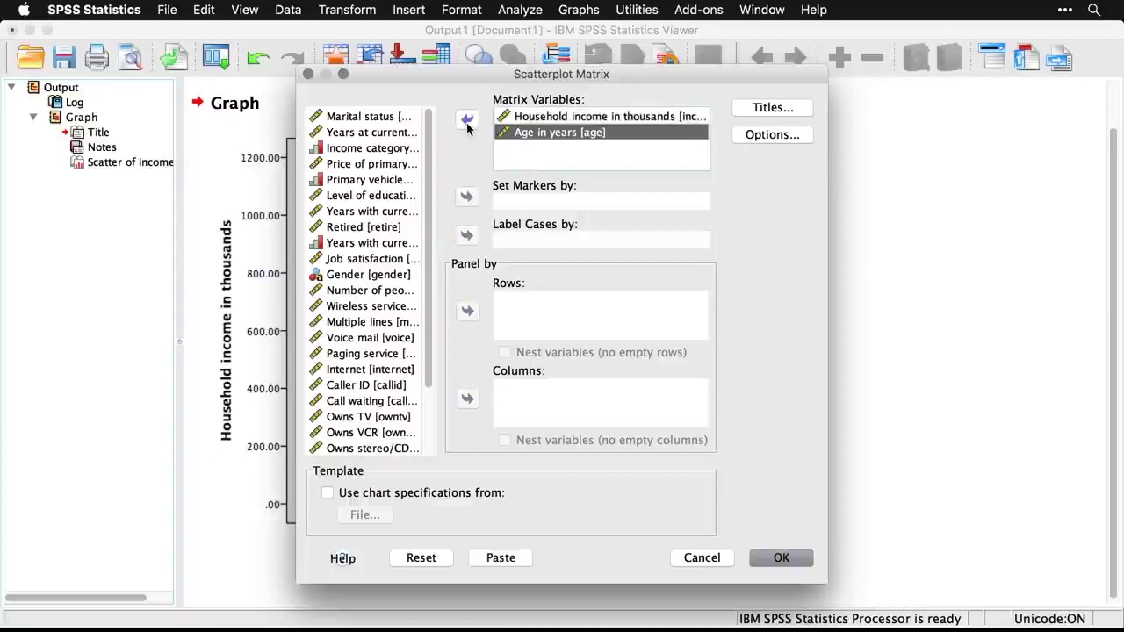
pyautogui.click(404, 134)
pyautogui.click(466, 120)
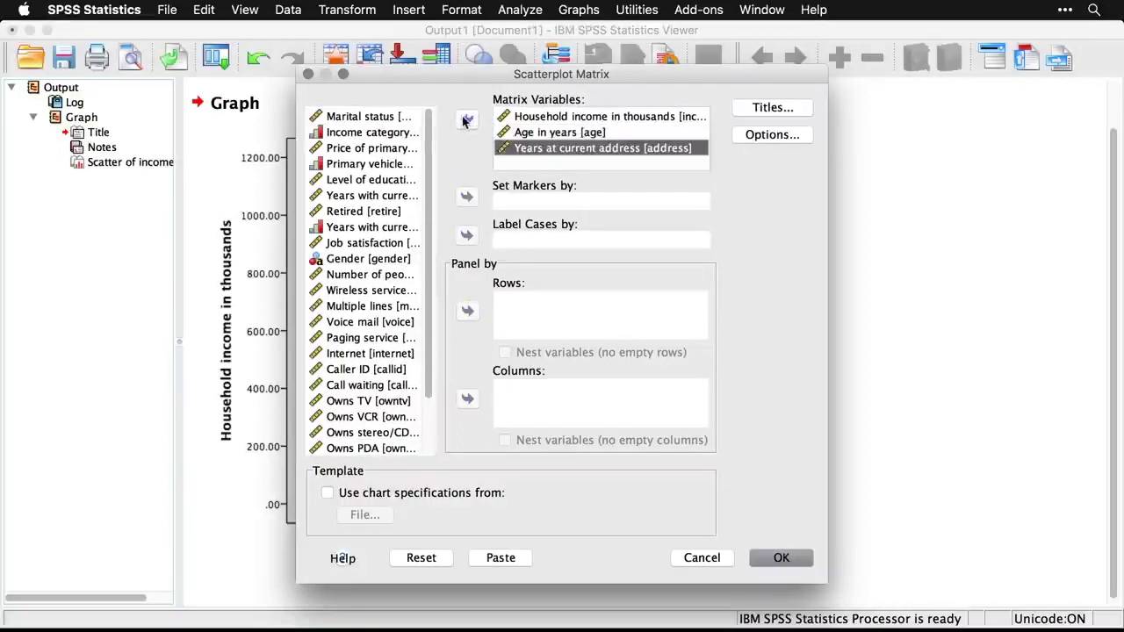
pyautogui.click(380, 276)
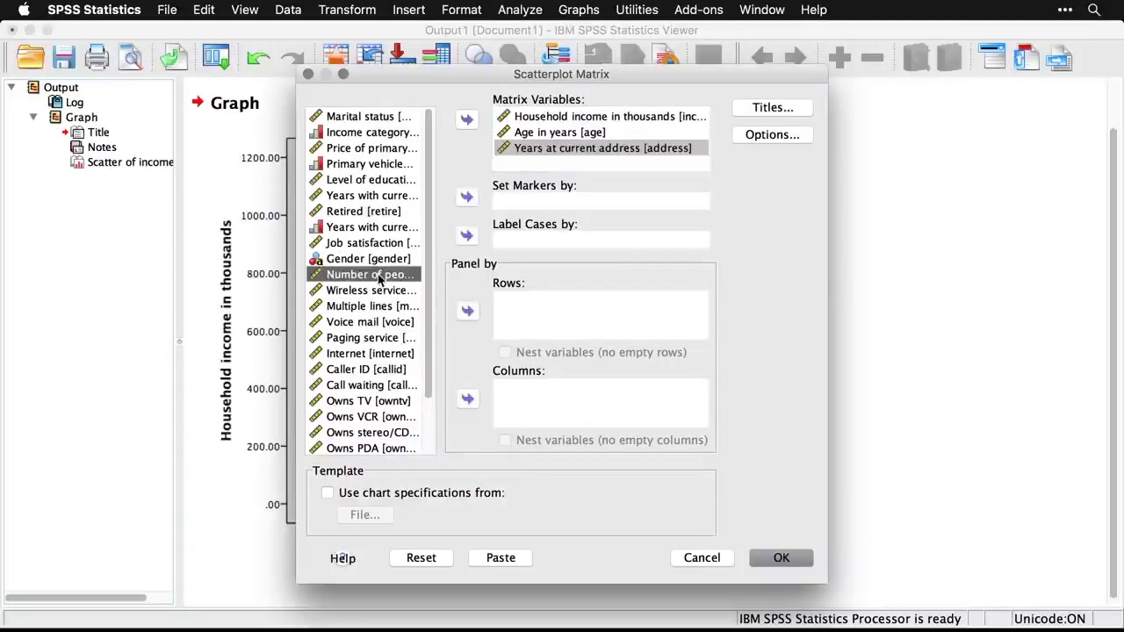
pyautogui.click(466, 120)
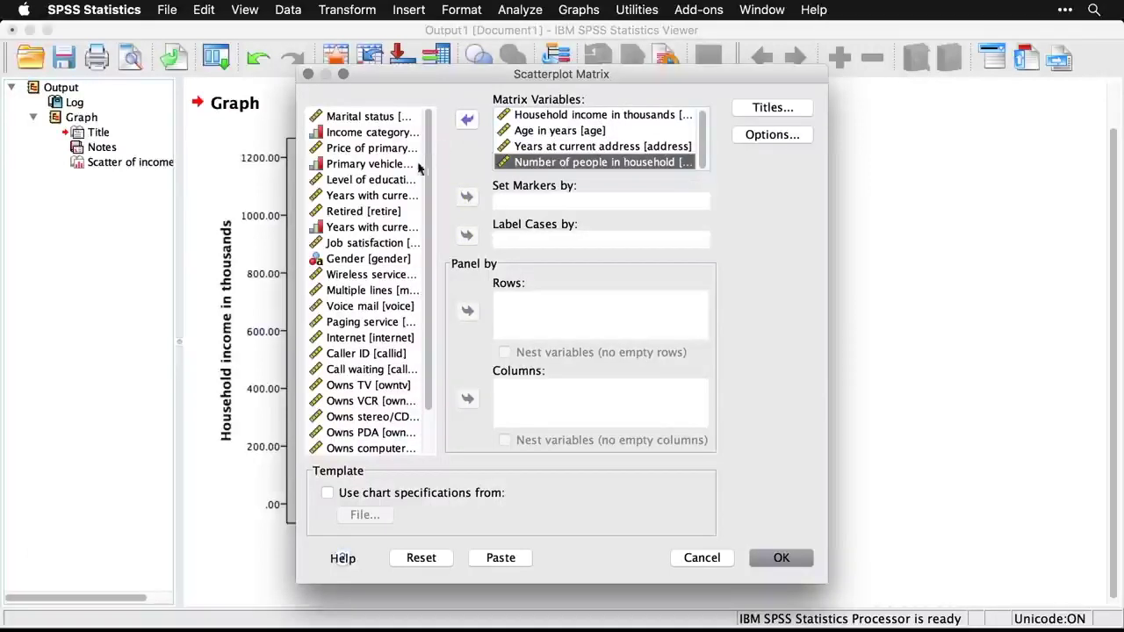
pyautogui.click(399, 182)
pyautogui.click(465, 122)
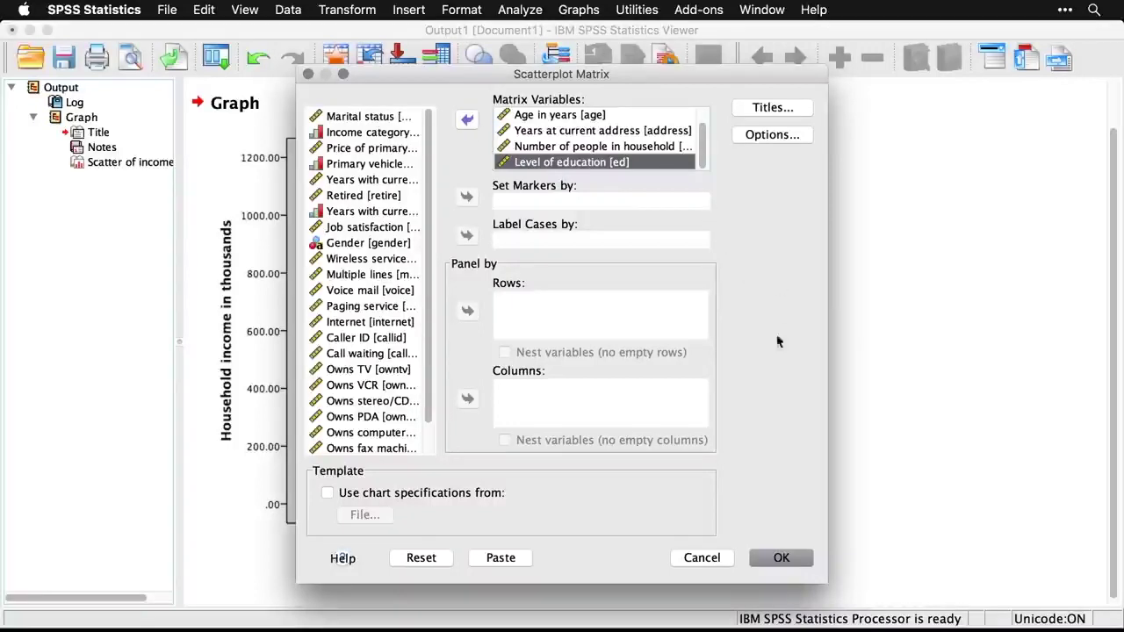
# - Create the scatterplot matrix and examine the relationships between its five variables in the output
pyautogui.click(795, 560)
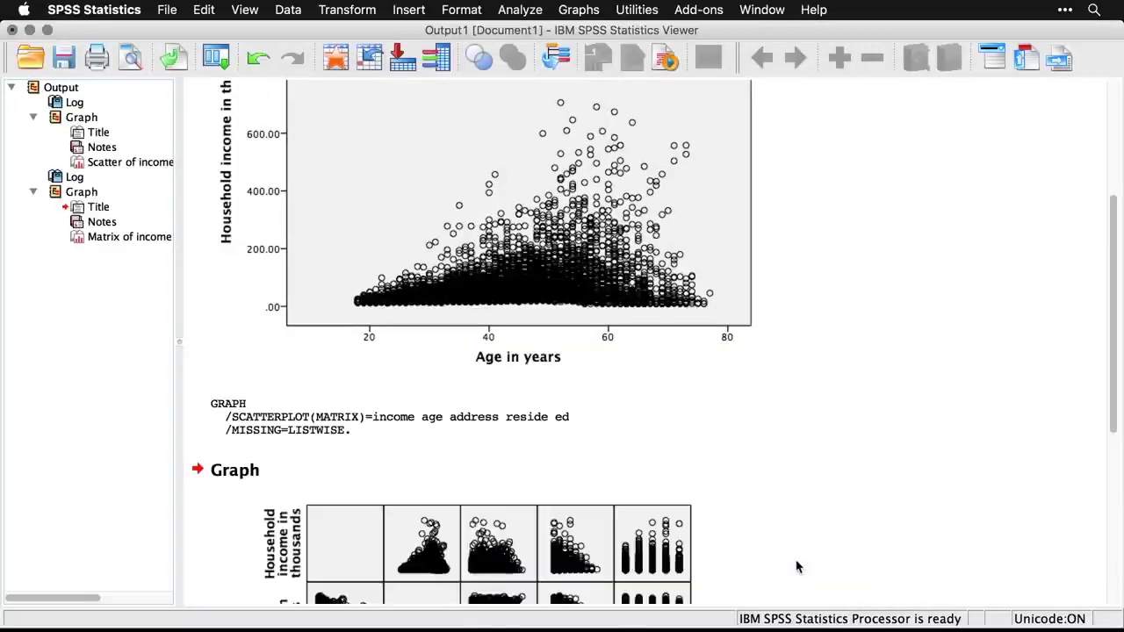
pyautogui.scroll(-4, 908, 487)
pyautogui.scroll(-3, 909, 488)
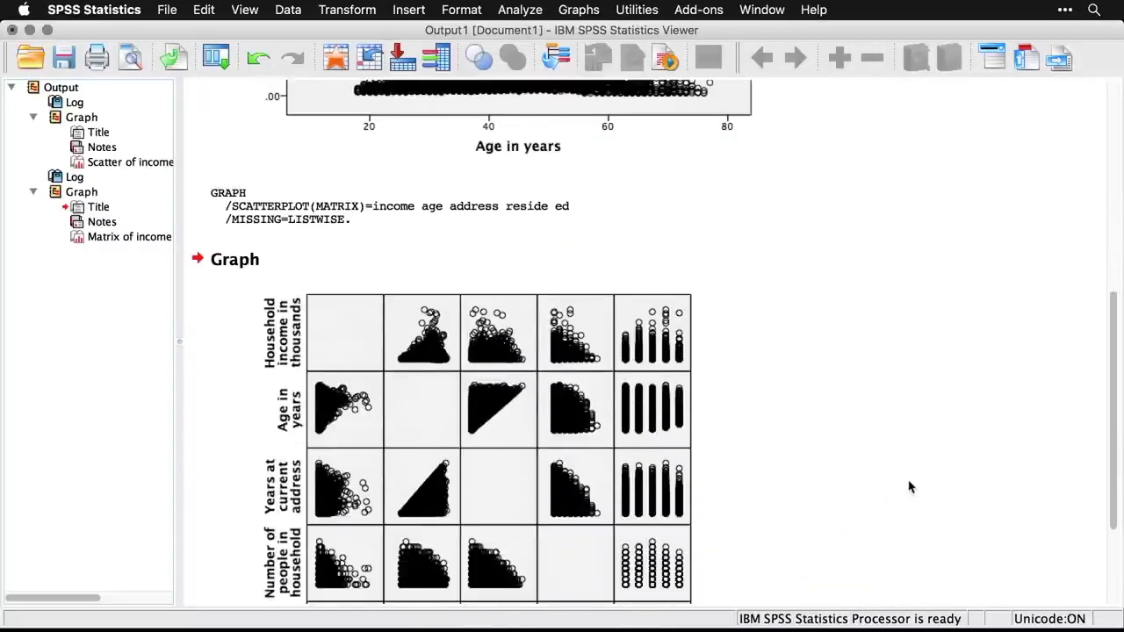
pyautogui.scroll(-2, 909, 487)
pyautogui.scroll(-4, 909, 487)
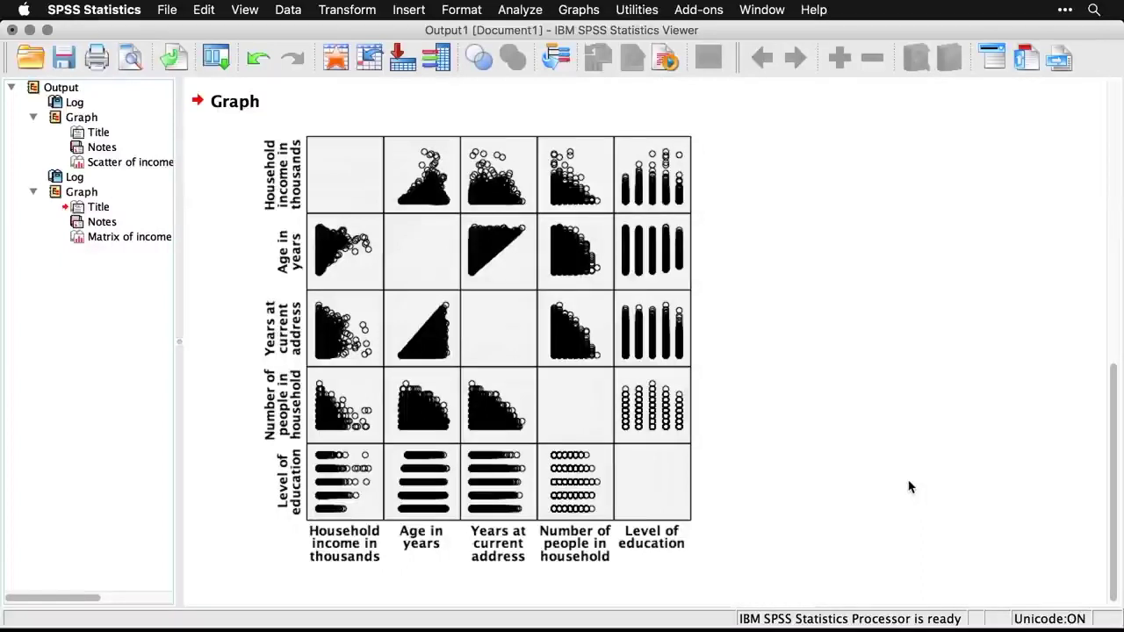
pyautogui.click(578, 453)
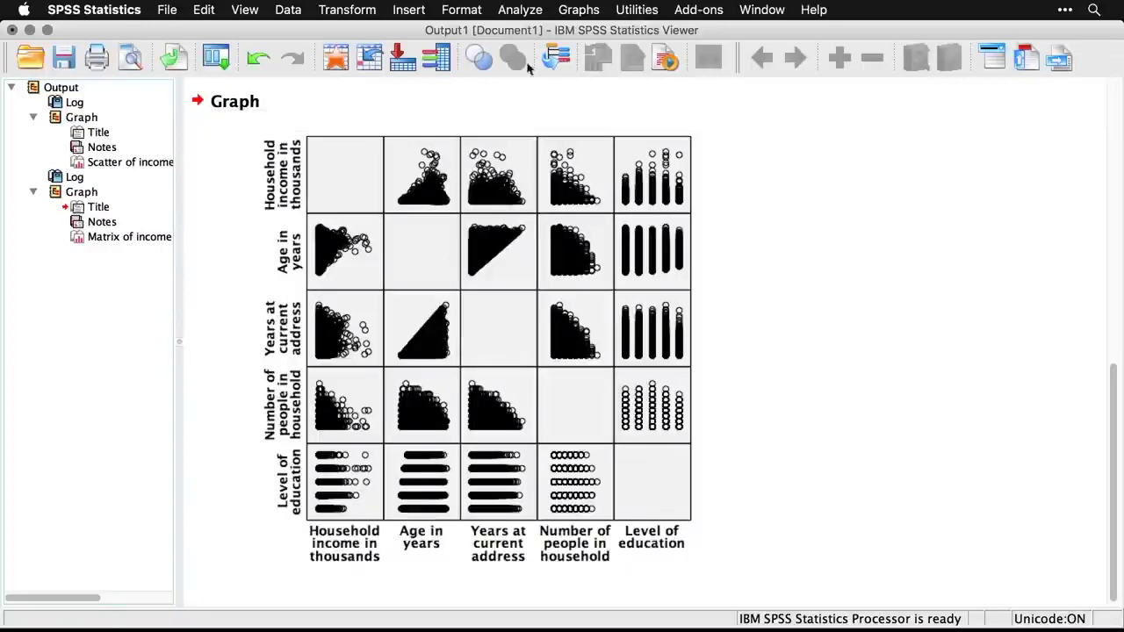
# - Review the legacy Scatter/Dot chart types and select 3-D Scatter
pyautogui.click(582, 11)
pyautogui.moveTo(601, 76)
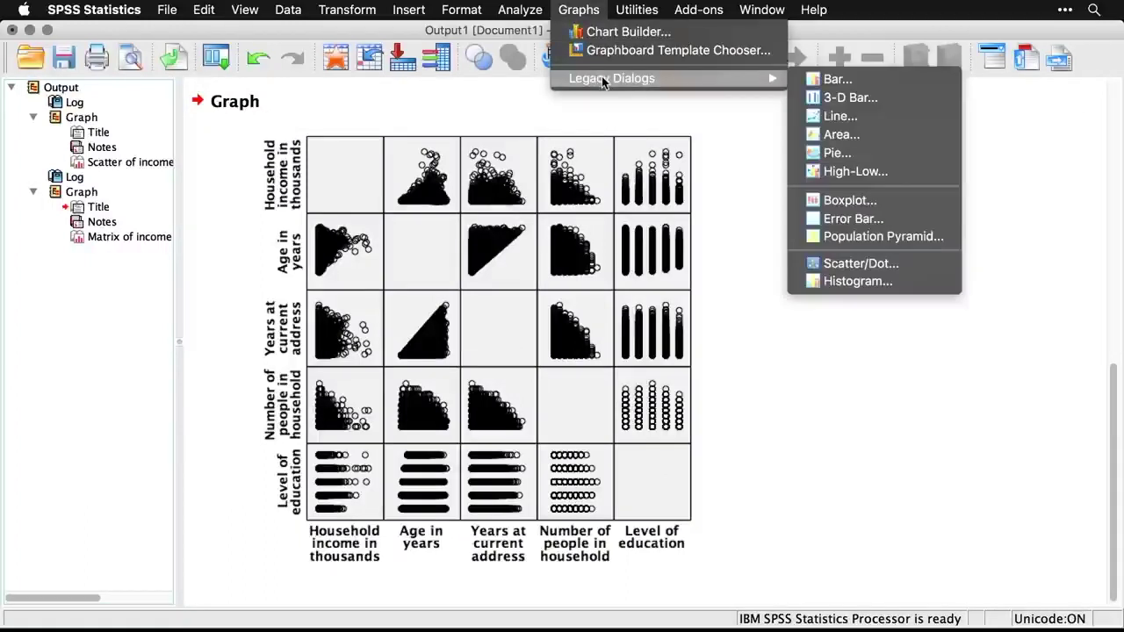
pyautogui.click(921, 265)
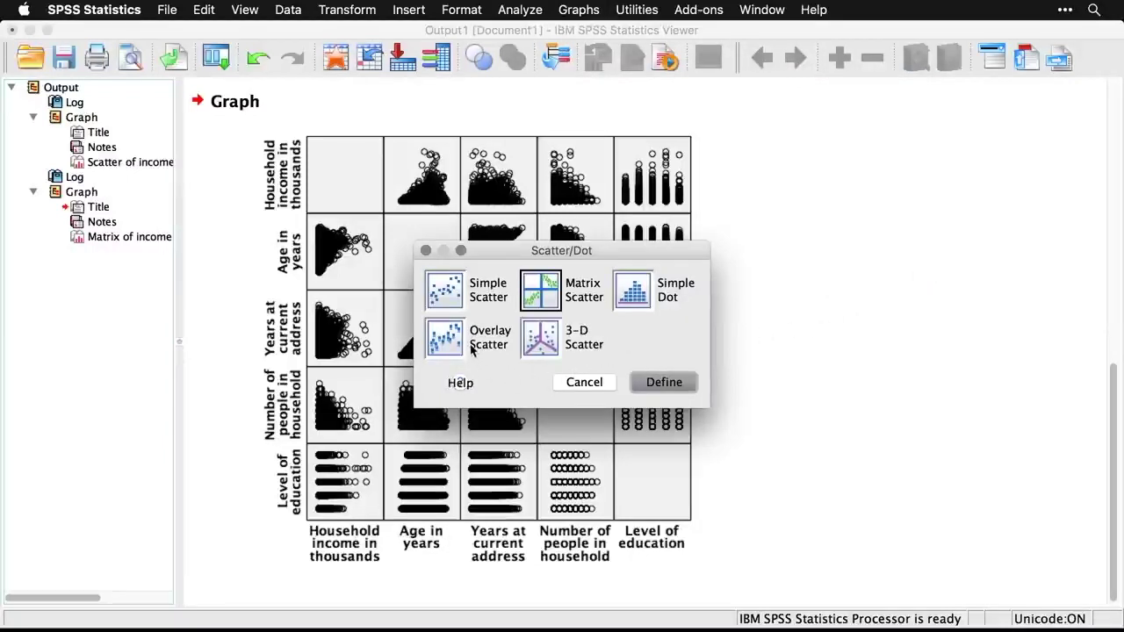
pyautogui.click(544, 346)
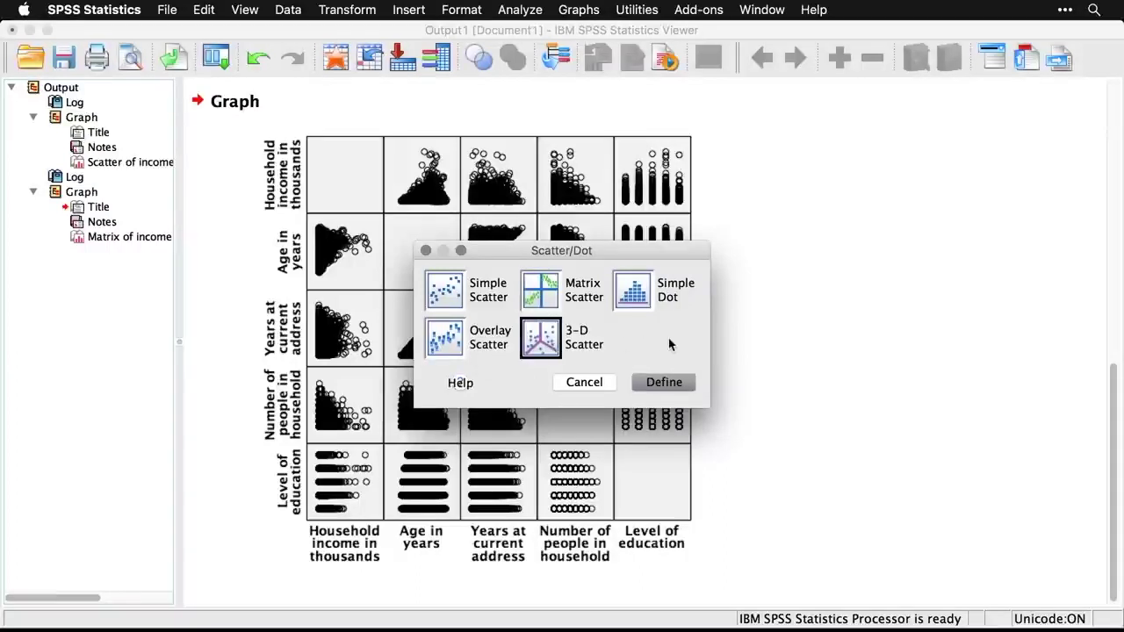
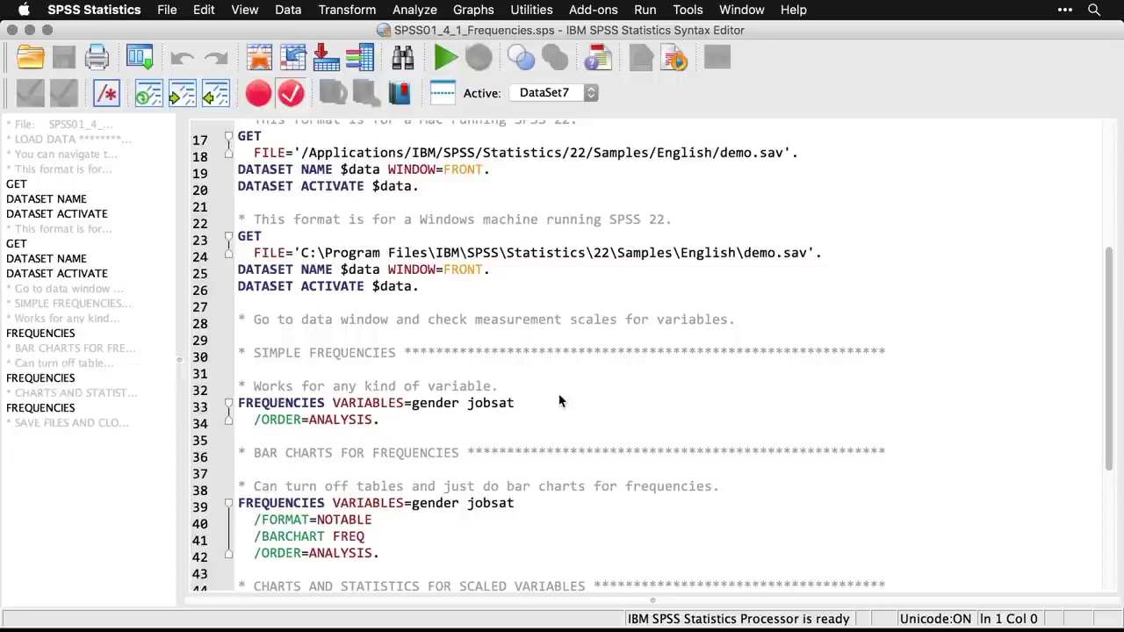
# - Read the FREQUENCIES commands in SPSS01_4_1_Frequencies.sps and start a Frequencies analysis from Descriptive Statistics
pyautogui.scroll(-2, 559, 401)
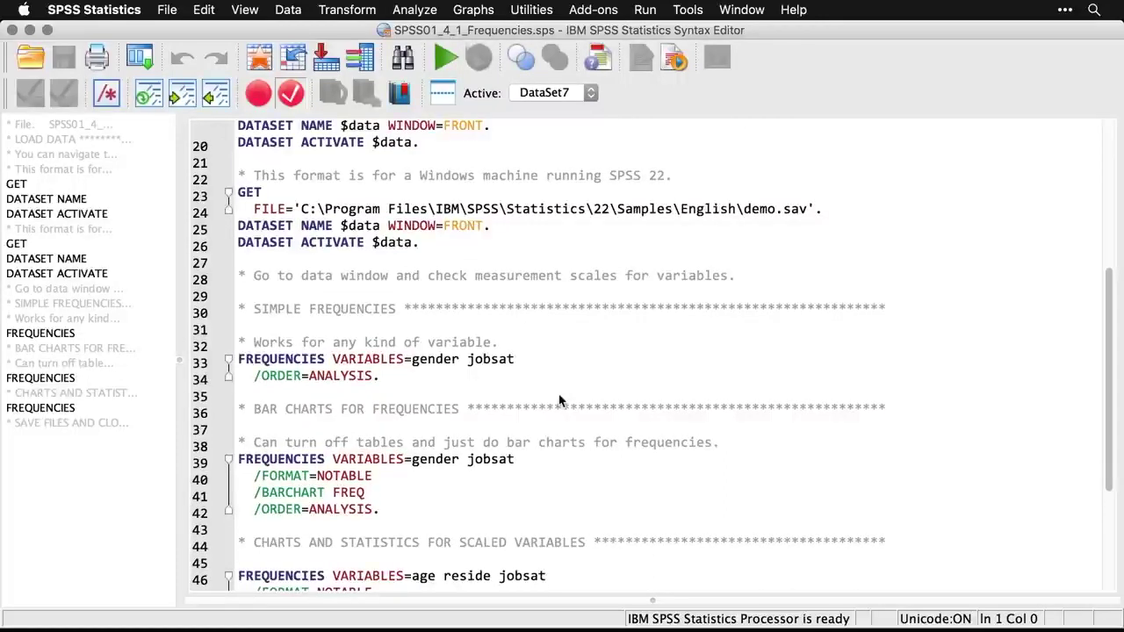
pyautogui.scroll(-2, 559, 401)
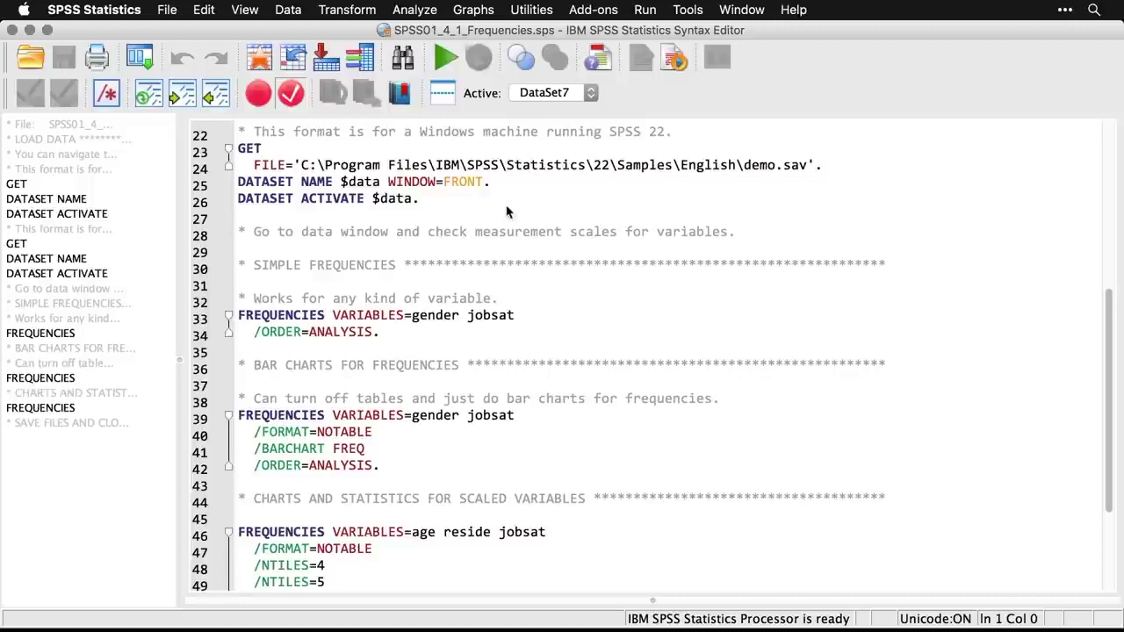
pyautogui.click(421, 8)
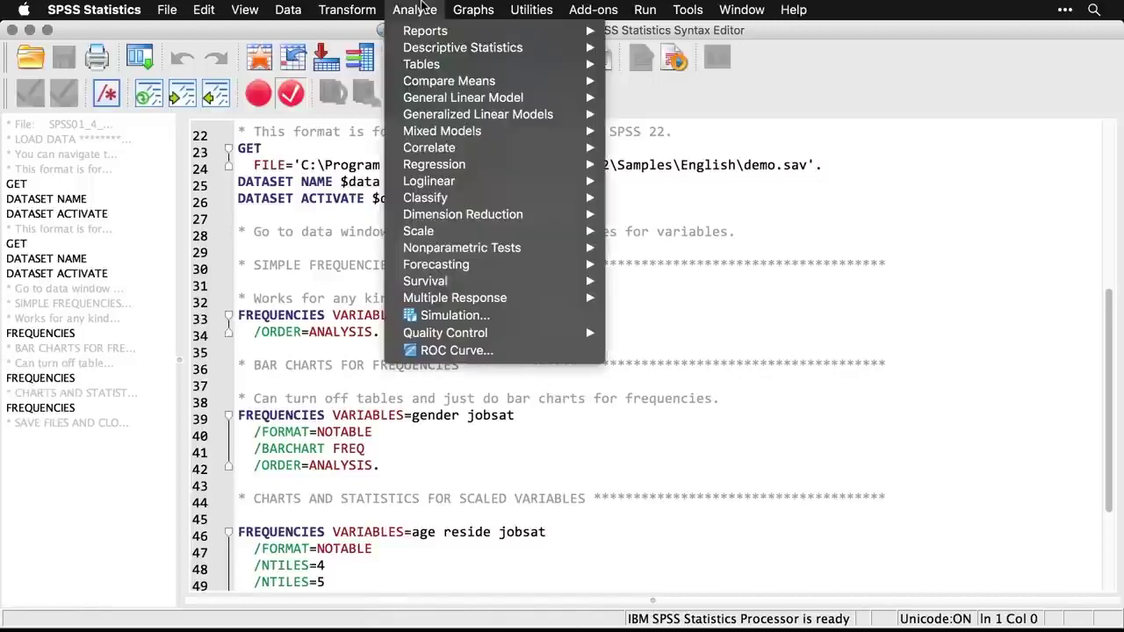
pyautogui.moveTo(424, 52)
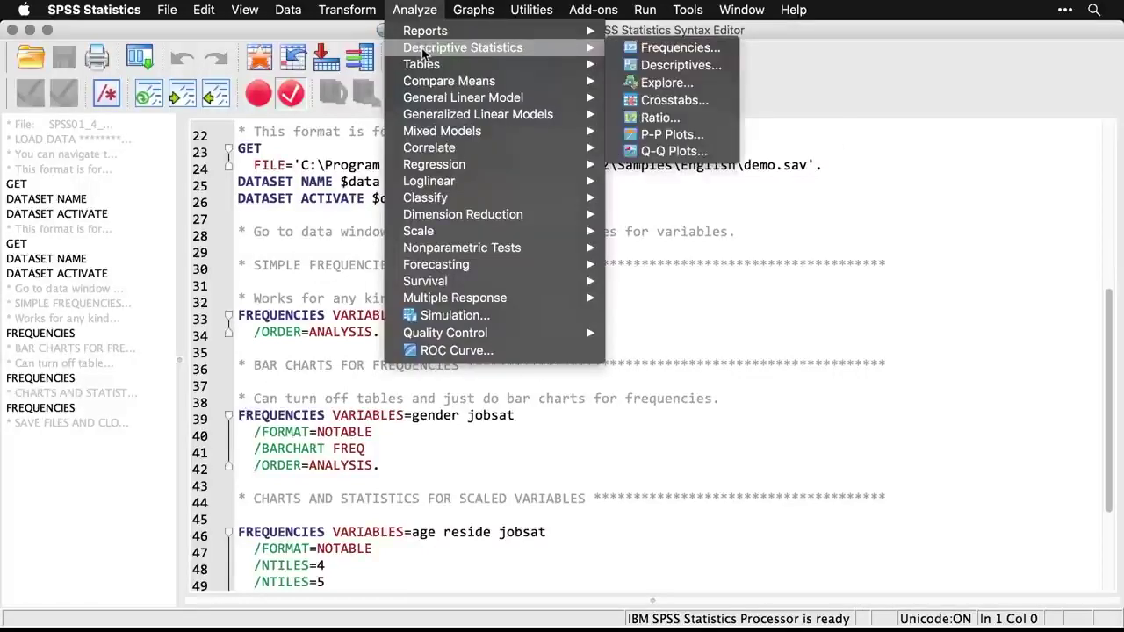
pyautogui.click(647, 49)
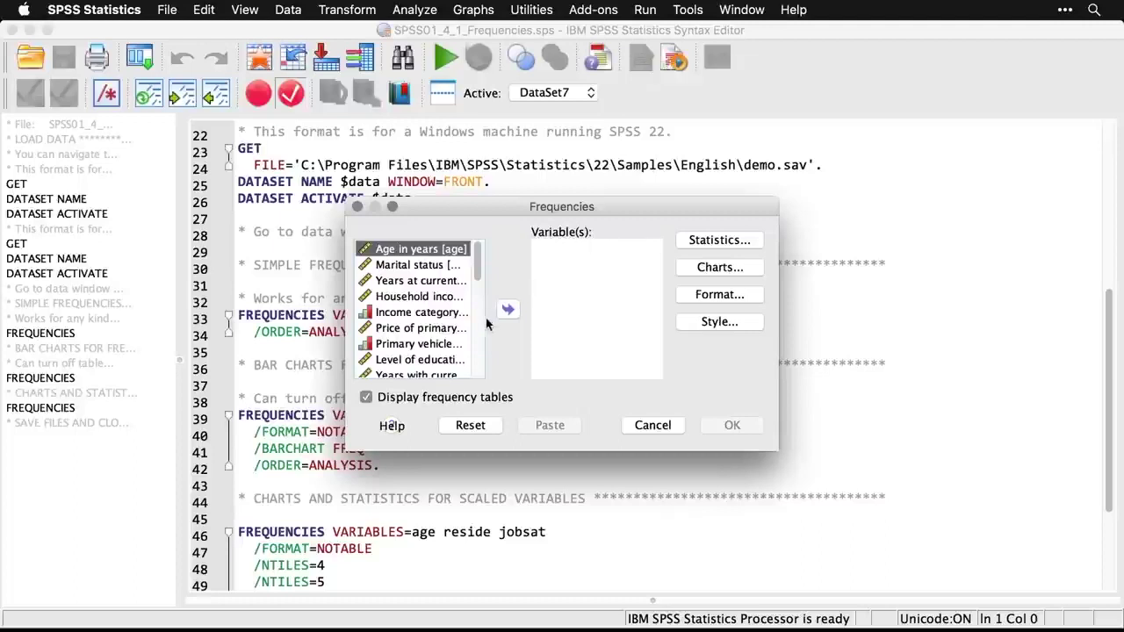
# - Add Gender and Job satisfaction as the variables, run the frequencies with tables displayed, and review the resulting tables
pyautogui.scroll(-3, 480, 355)
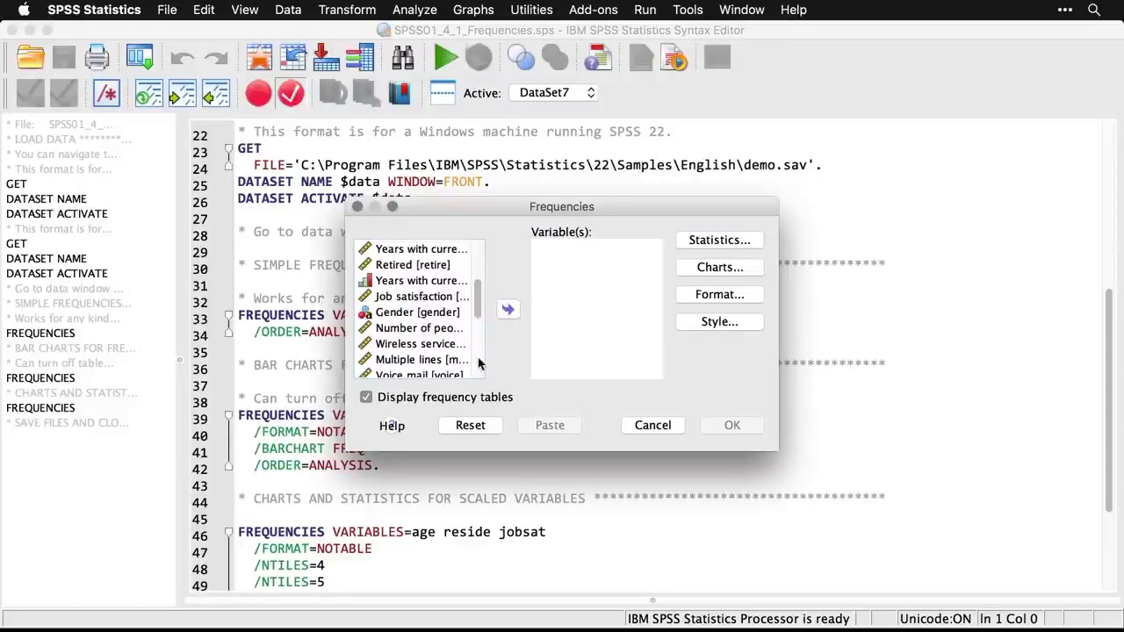
pyautogui.doubleClick(420, 314)
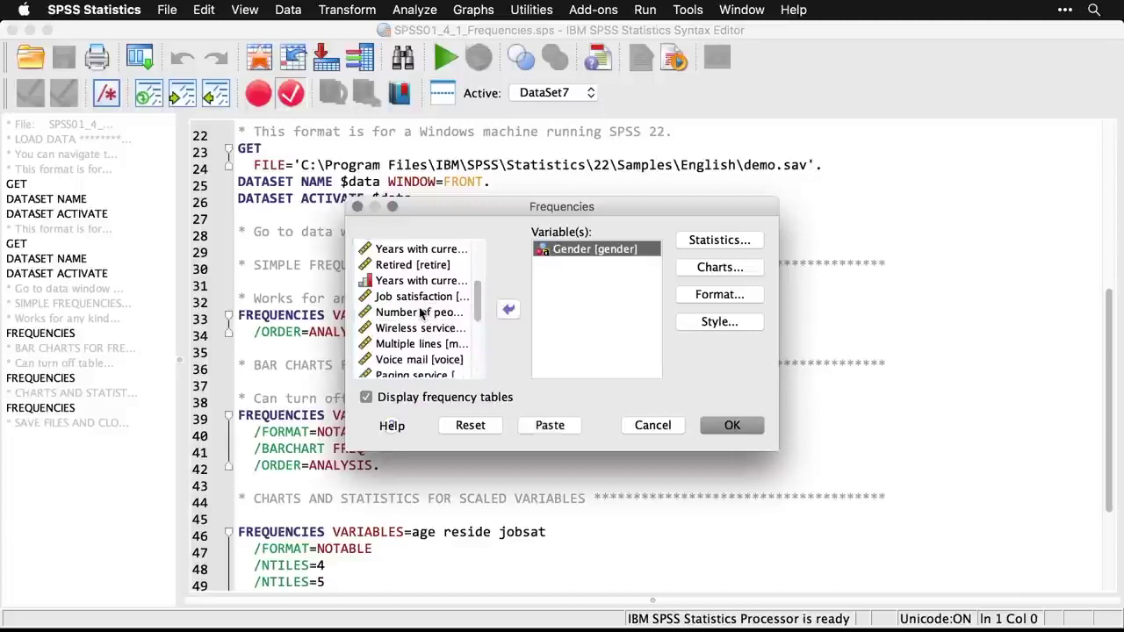
pyautogui.click(430, 298)
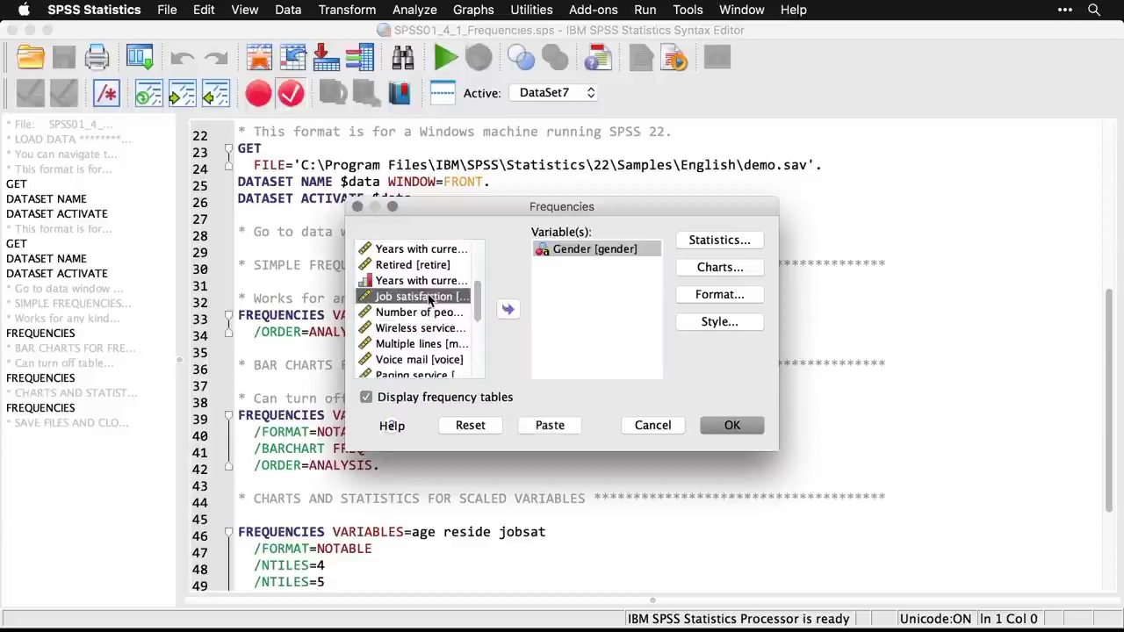
pyautogui.doubleClick(430, 298)
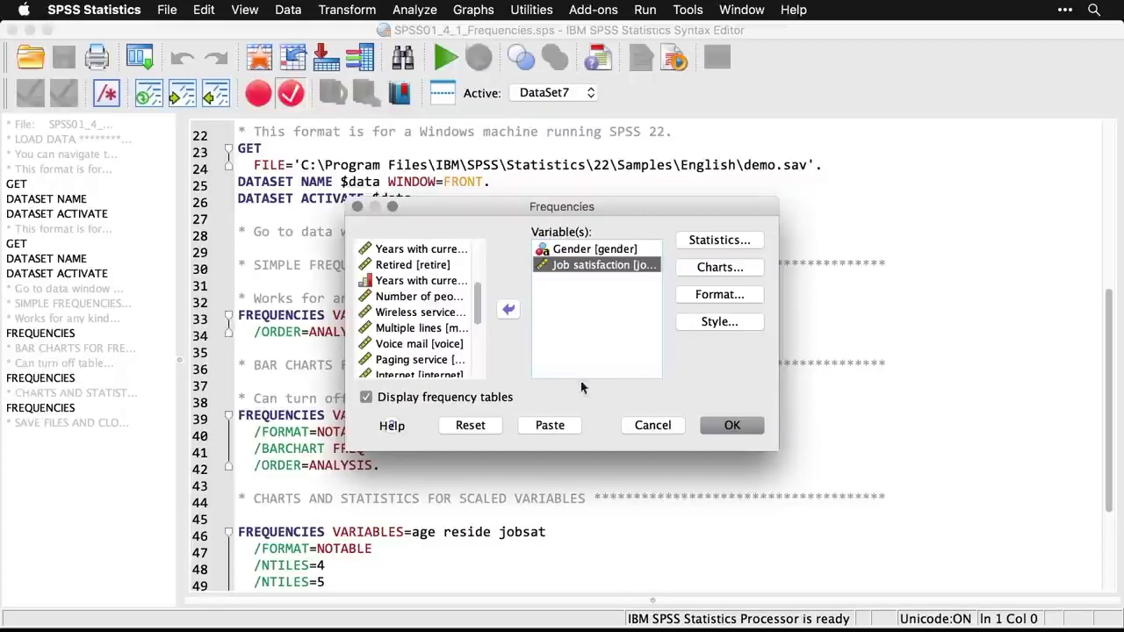
pyautogui.click(732, 426)
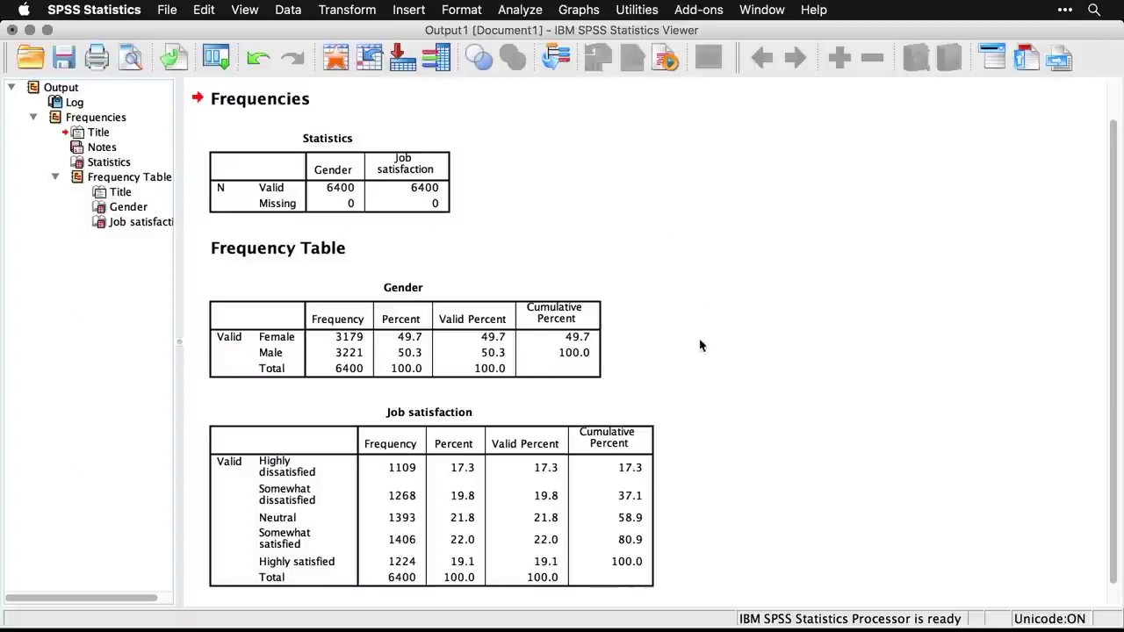
pyautogui.scroll(-1, 700, 345)
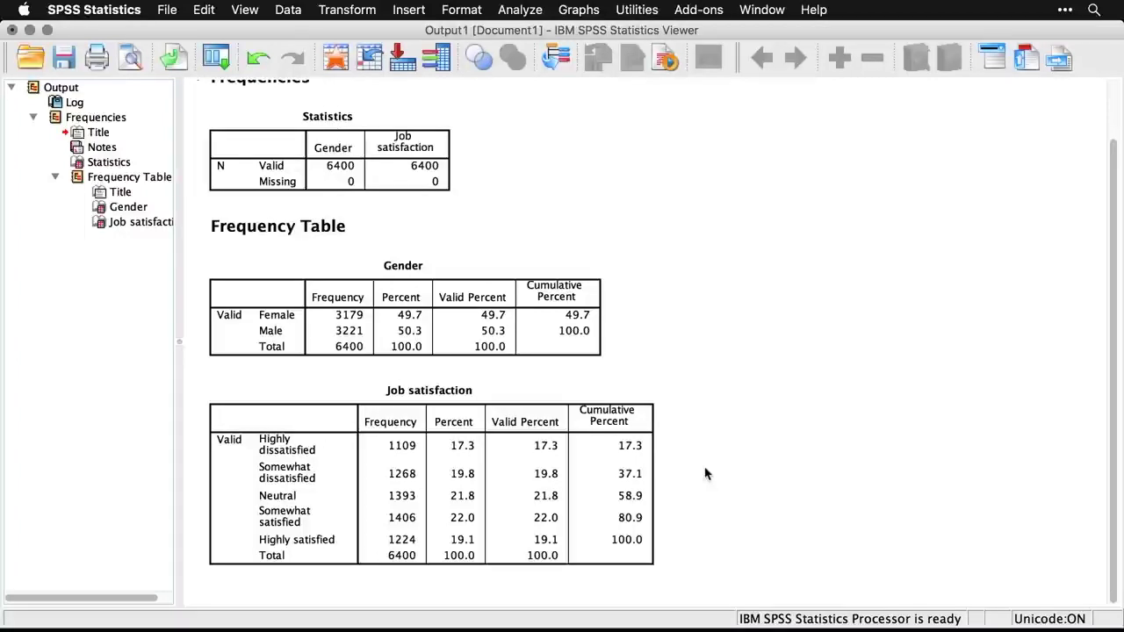
pyautogui.click(537, 474)
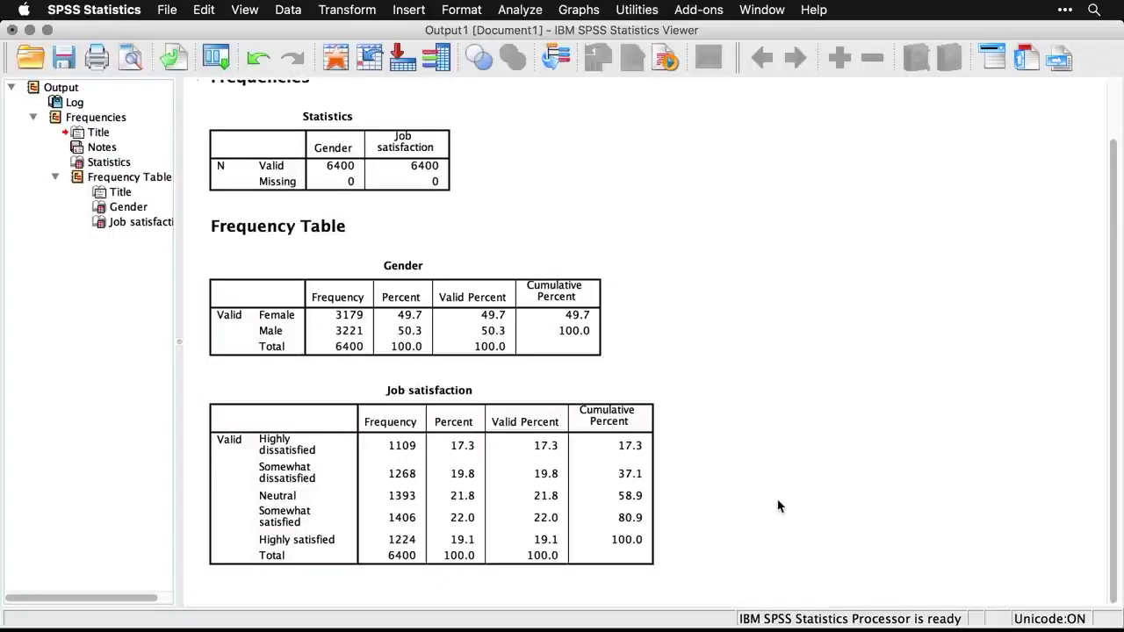
# - Return to the syntax window, recall the Frequencies dialog, and turn off the display of frequency tables
pyautogui.press('super+grave')
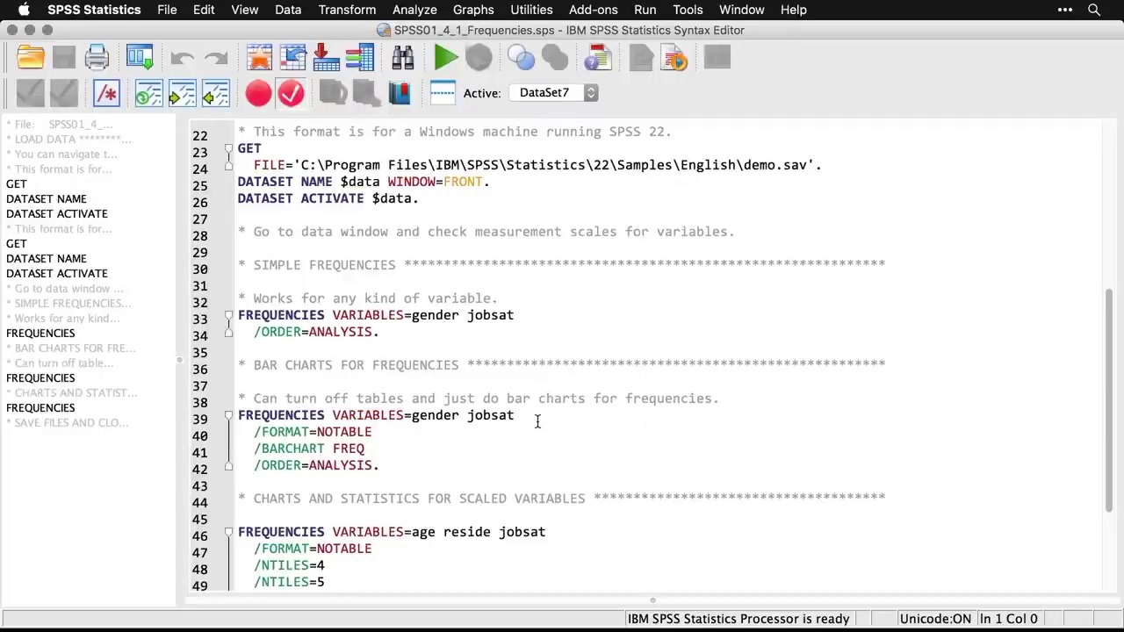
pyautogui.click(142, 58)
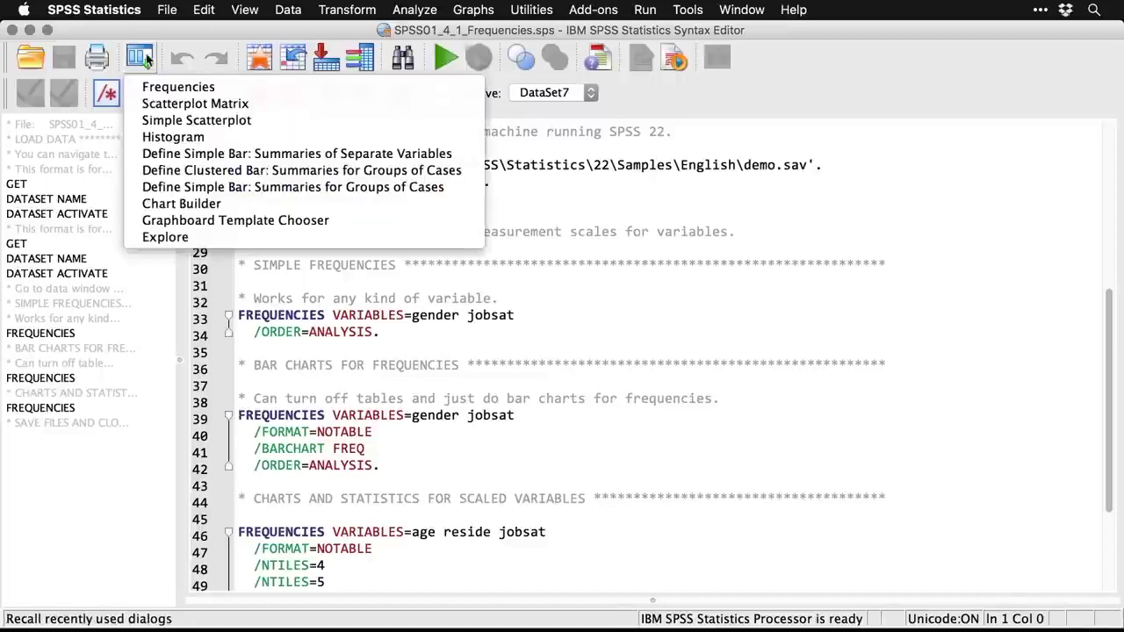
pyautogui.click(146, 86)
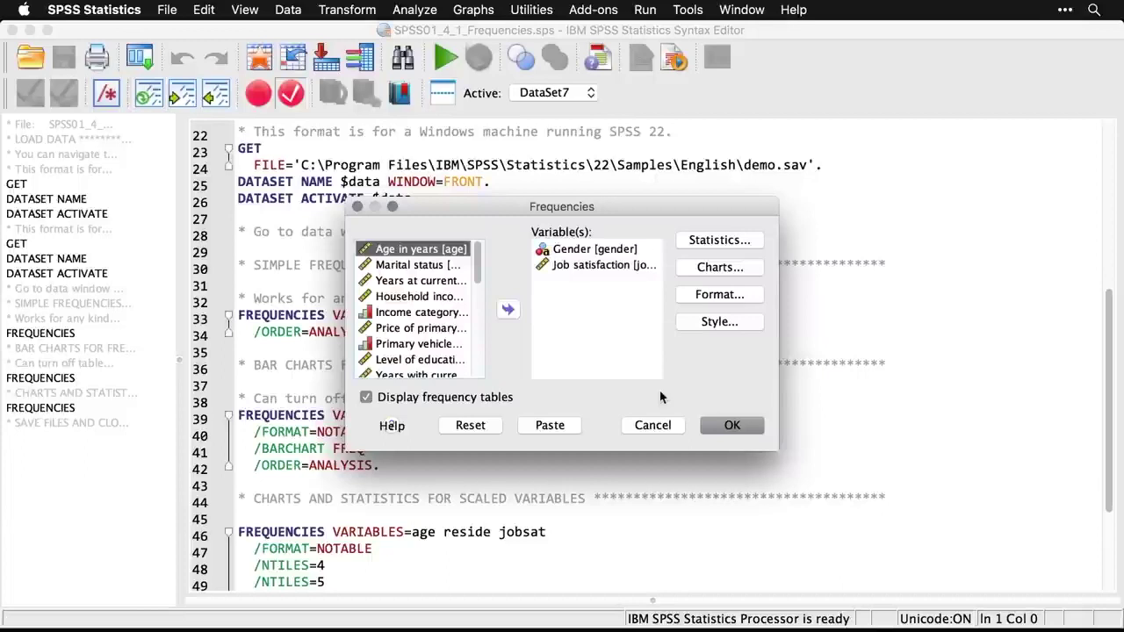
pyautogui.click(367, 397)
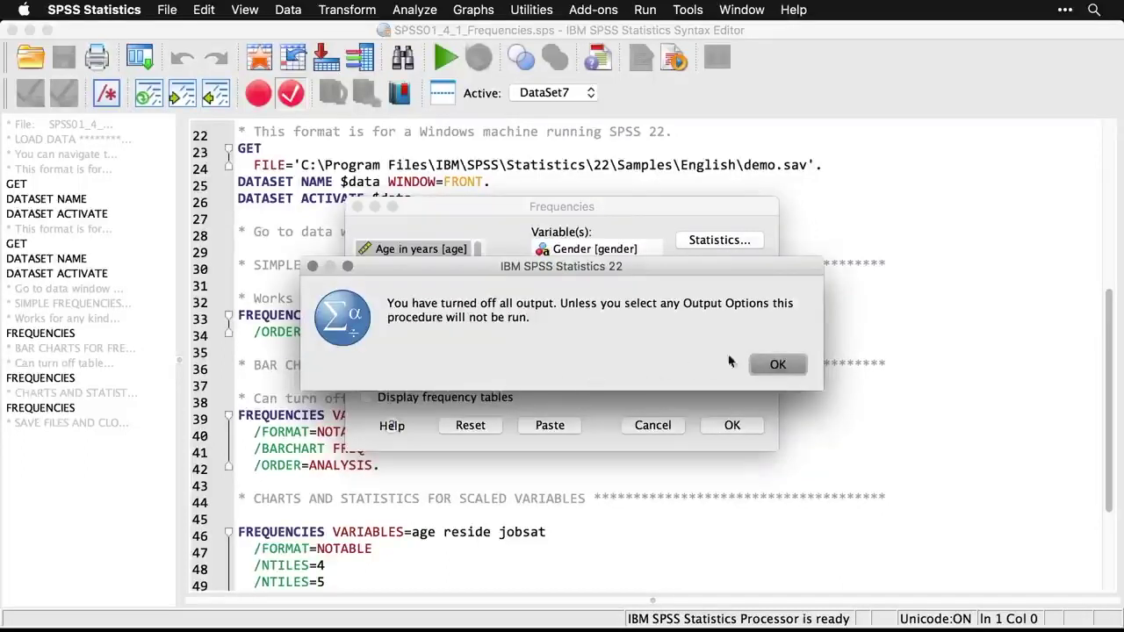
pyautogui.click(783, 364)
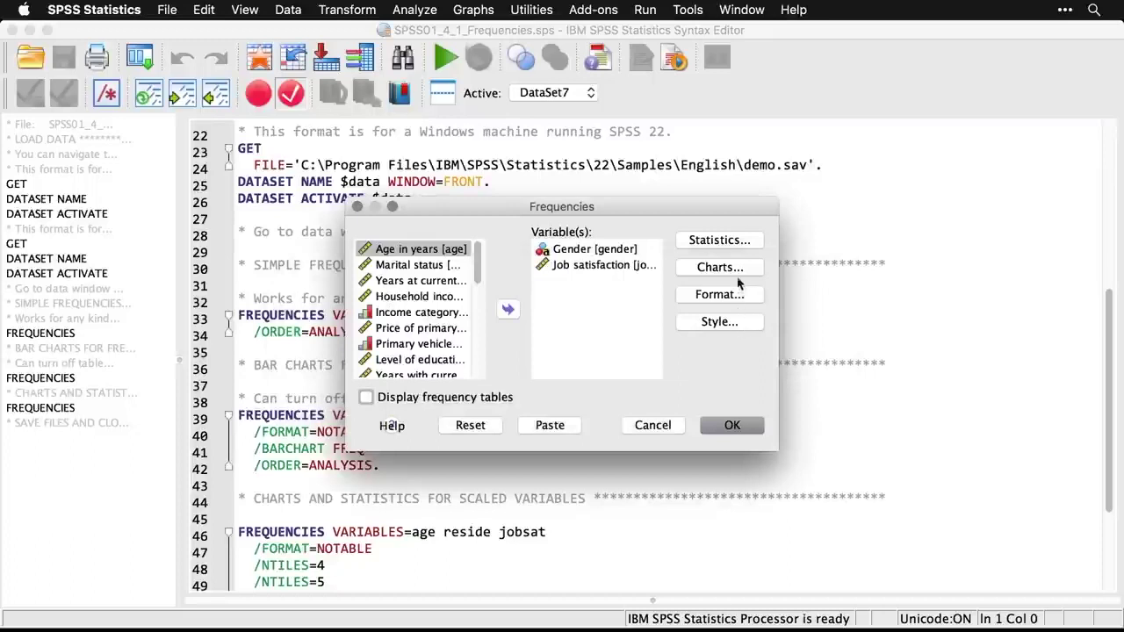
# - Set the Frequencies chart type to bar charts with frequencies as the chart values
pyautogui.click(718, 268)
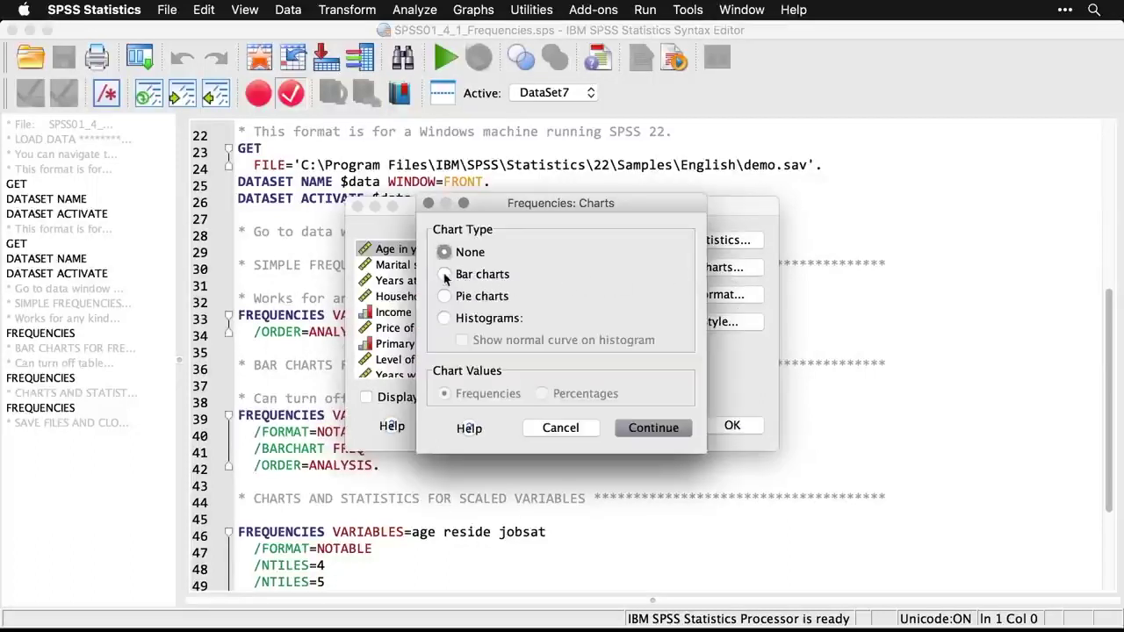
pyautogui.click(445, 274)
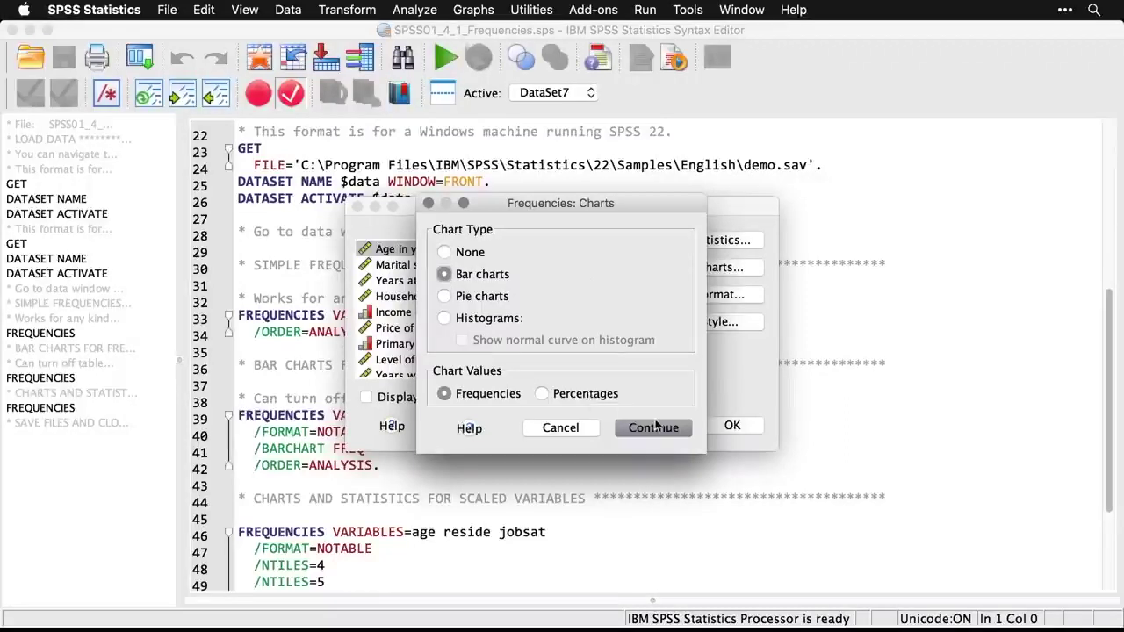
pyautogui.click(666, 428)
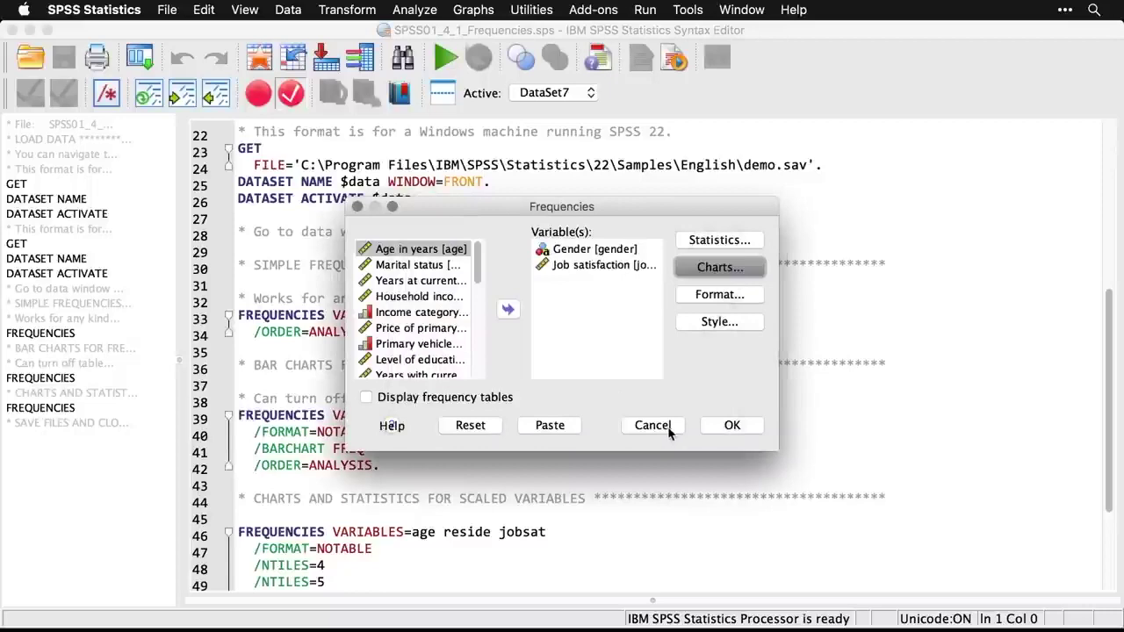
# - Run the frequencies analysis and review the bar charts for Gender and Job satisfaction in the output
pyautogui.click(740, 425)
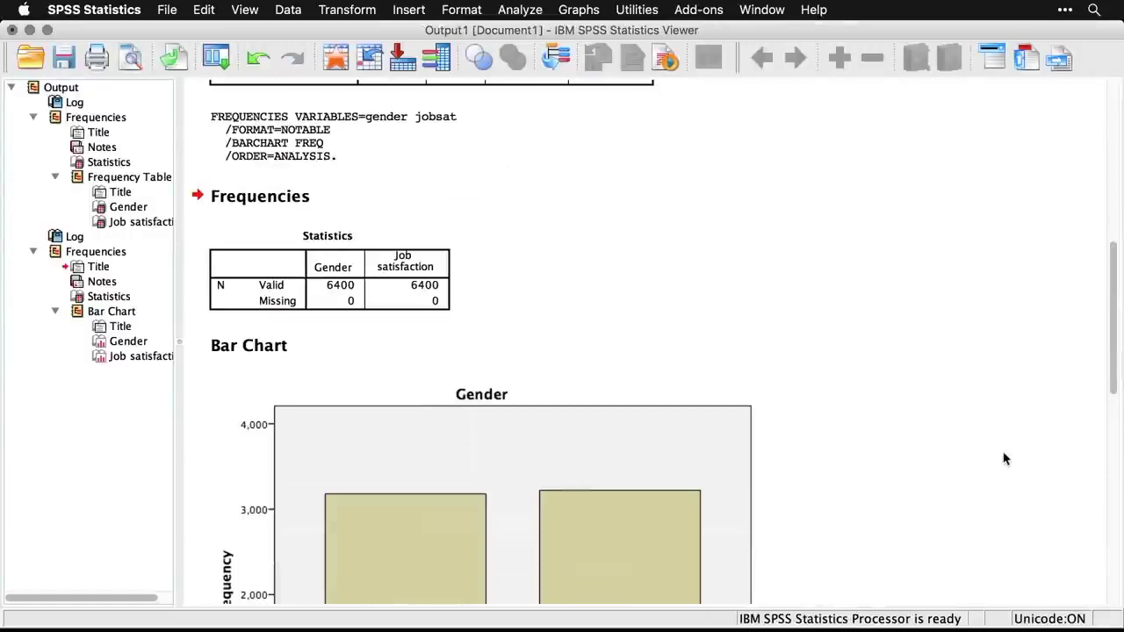
pyautogui.scroll(-5, 1005, 458)
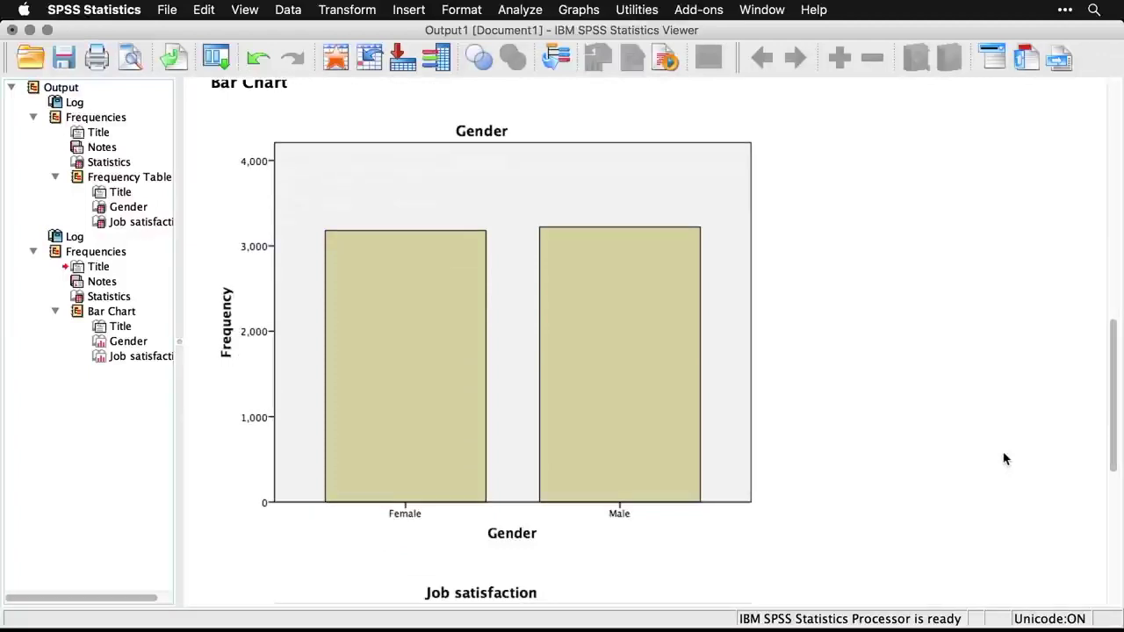
pyautogui.scroll(-6, 1005, 458)
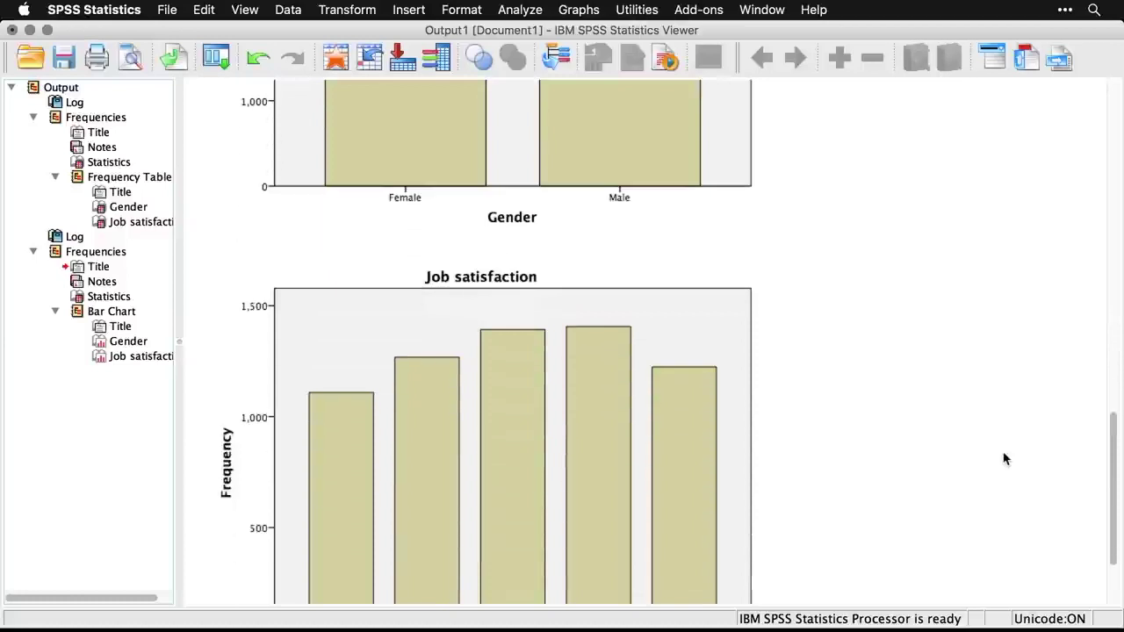
pyautogui.scroll(-3, 1005, 458)
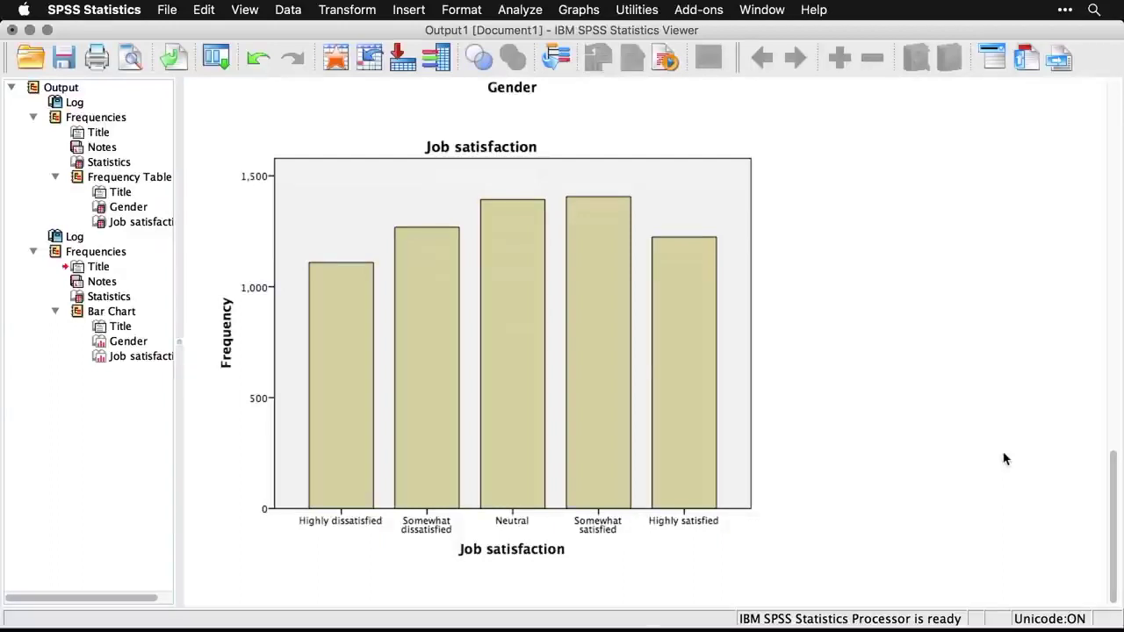
# - Return to the syntax window, open a Frequencies analysis again, and reset all of its settings
pyautogui.press('super+grave')
pyautogui.scroll(-5, 1006, 459)
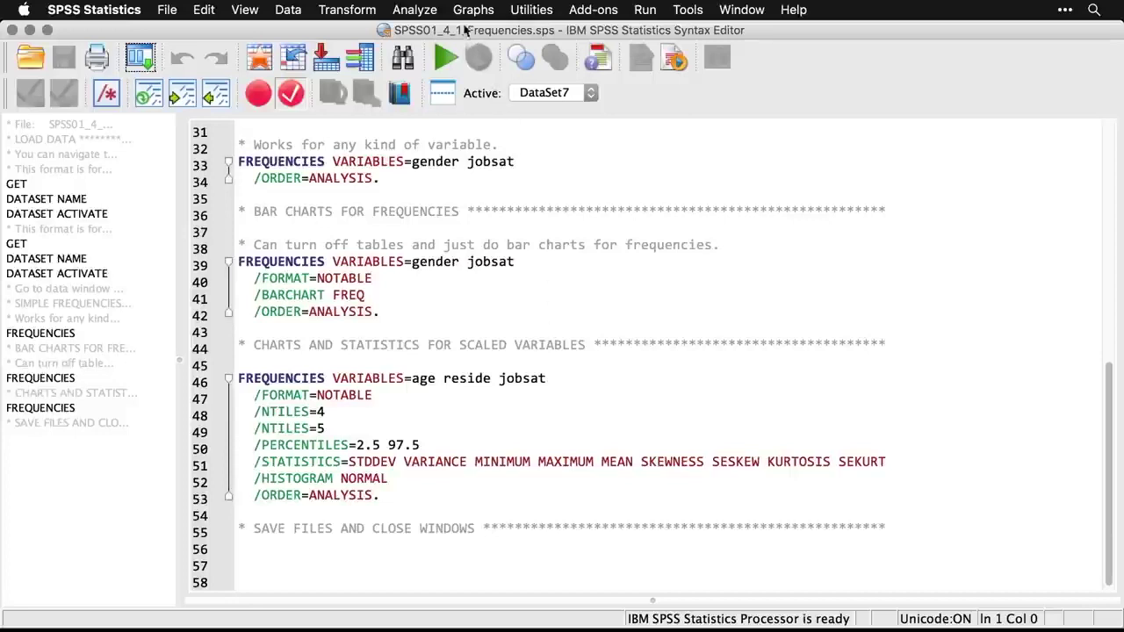
pyautogui.click(423, 9)
pyautogui.moveTo(428, 31)
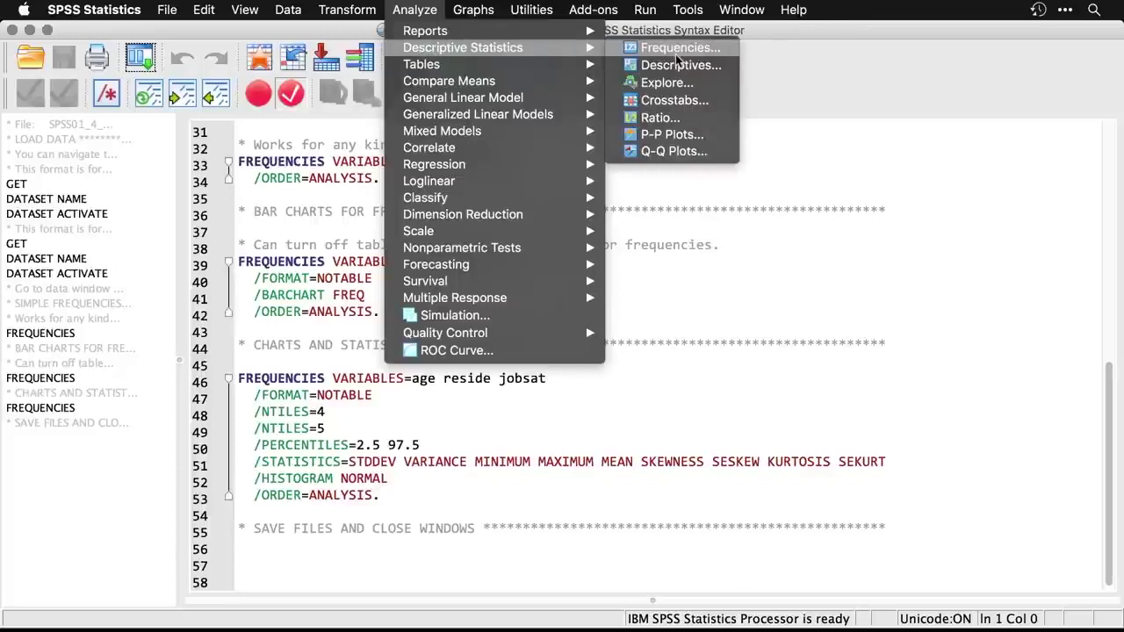
pyautogui.click(674, 51)
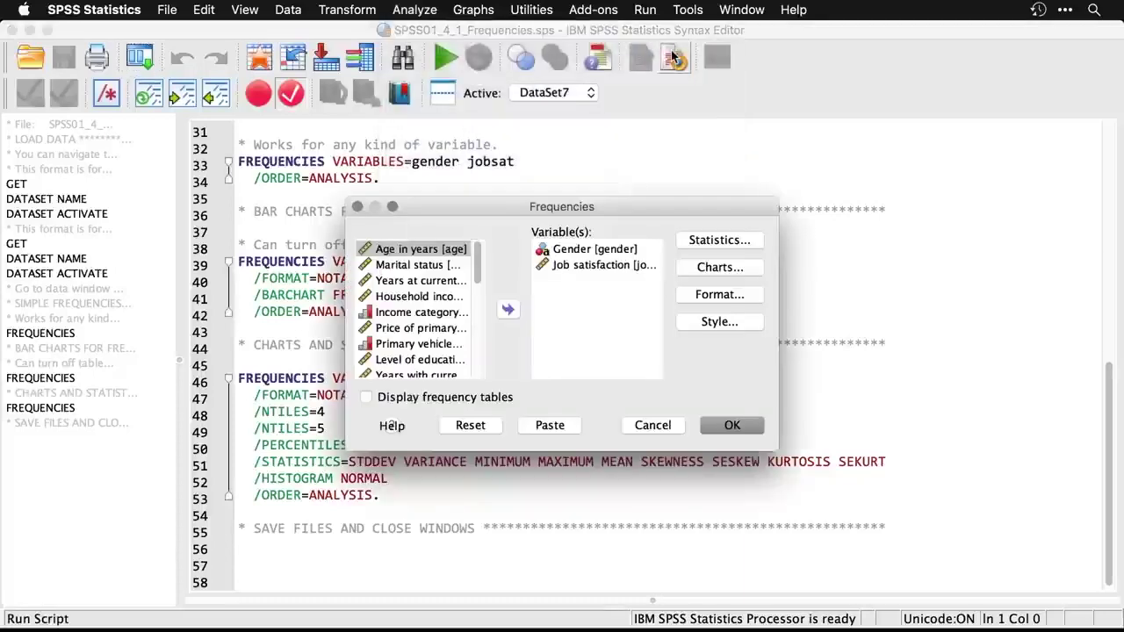
pyautogui.moveTo(592, 211)
pyautogui.mouseDown()
pyautogui.moveTo(911, 225)
pyautogui.moveTo(602, 213)
pyautogui.mouseUp()
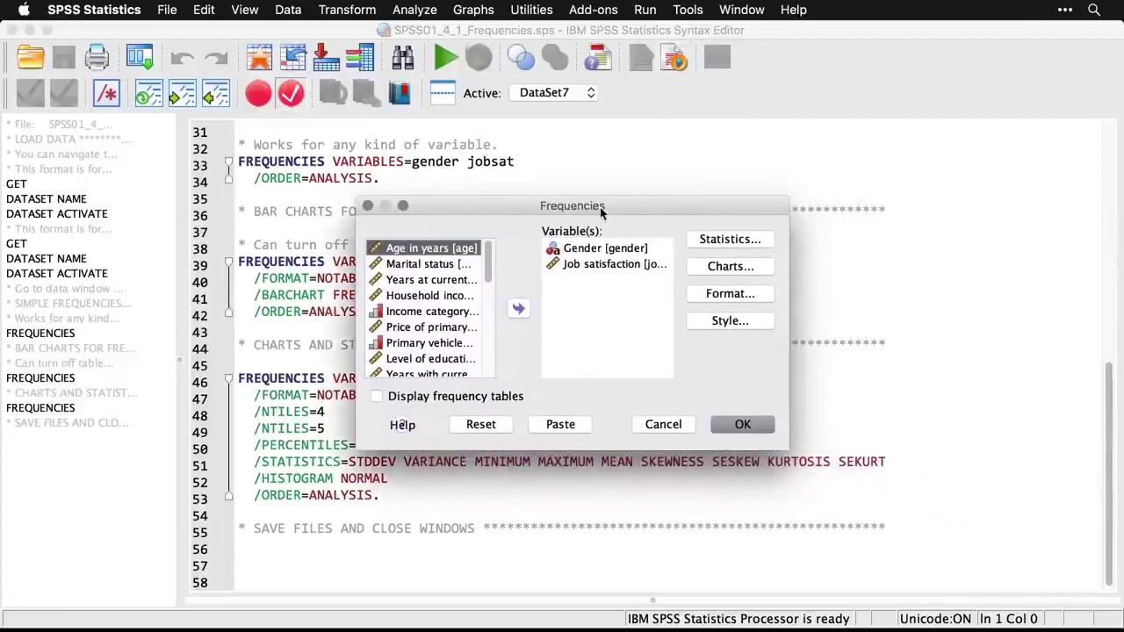
pyautogui.click(584, 255)
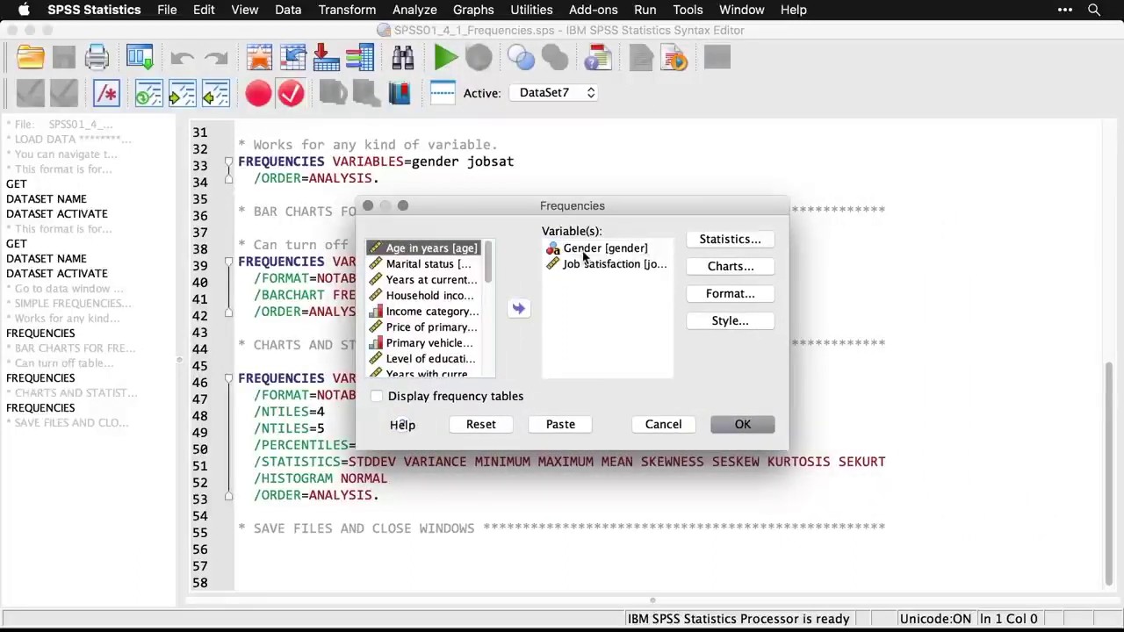
pyautogui.click(490, 426)
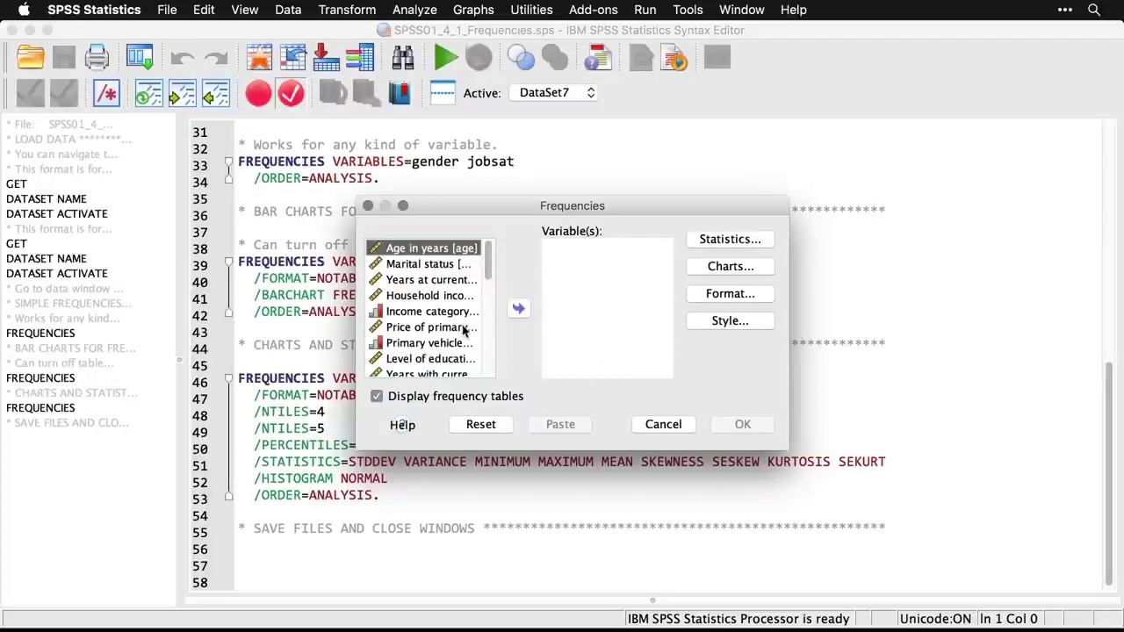
# - Add Age in years, Years at current address and Job satisfaction as the variables to analyze
pyautogui.doubleClick(444, 249)
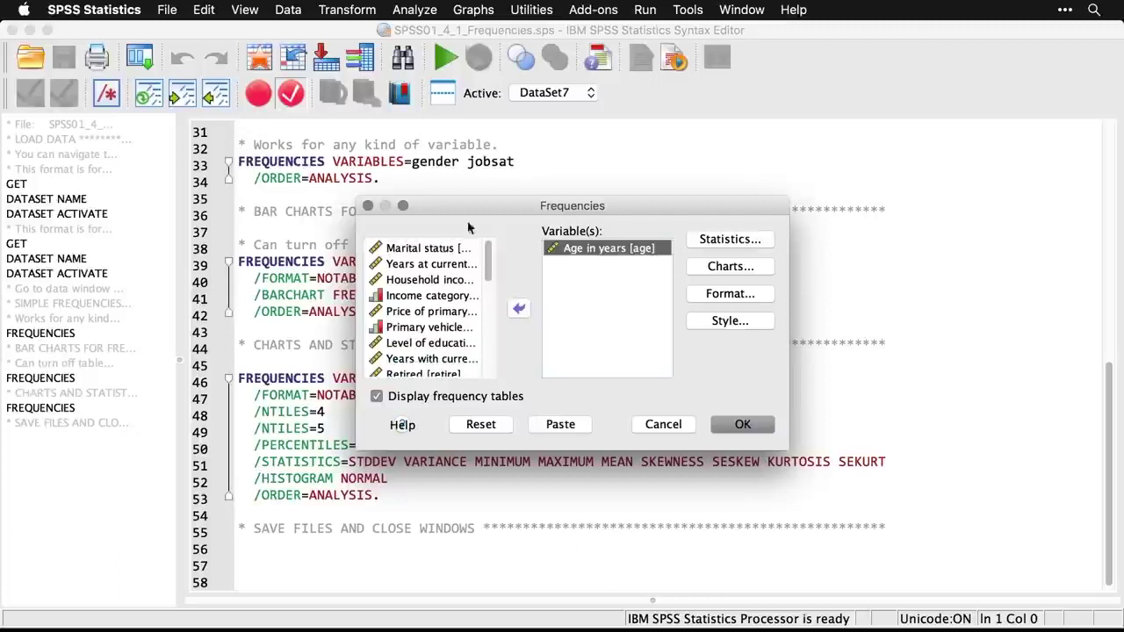
pyautogui.moveTo(482, 207); pyautogui.dragTo(516, 207)
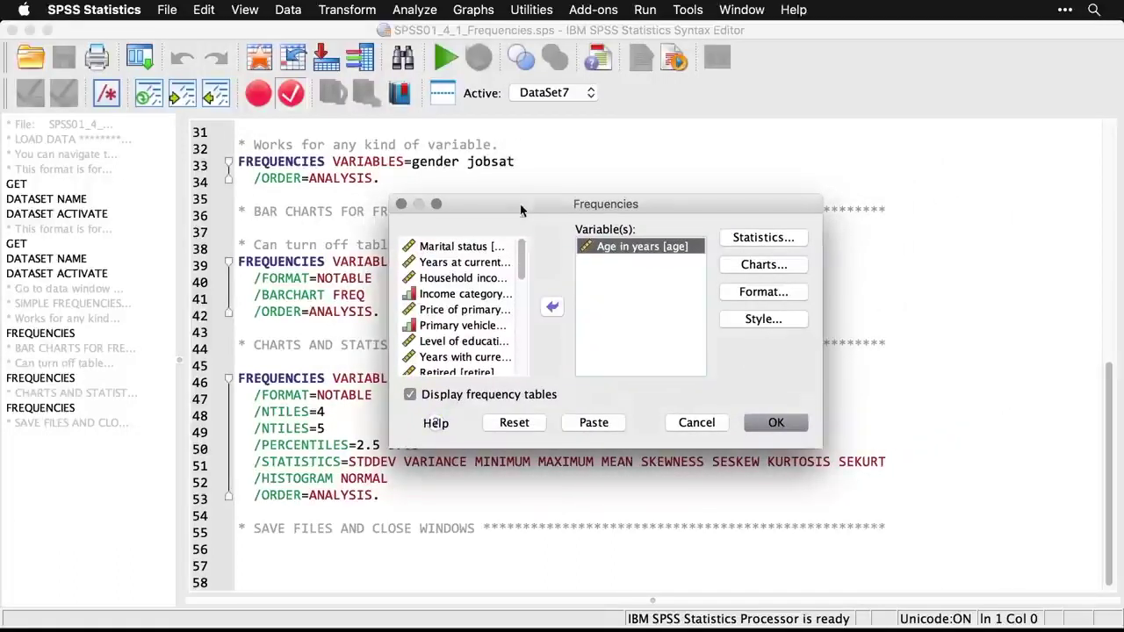
pyautogui.click(477, 263)
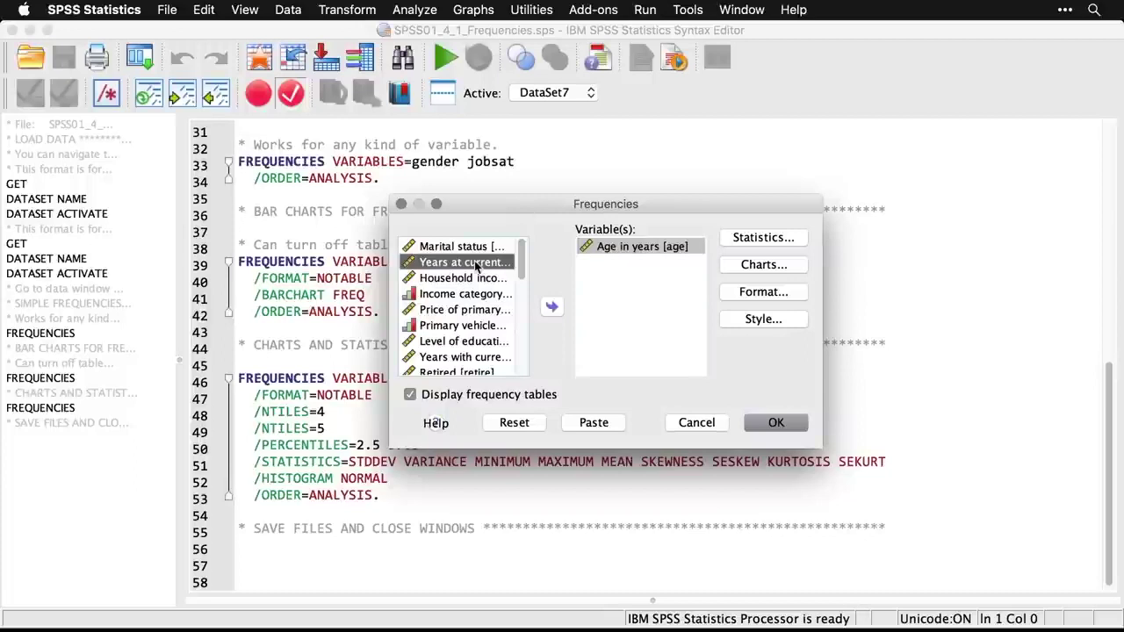
pyautogui.click(550, 306)
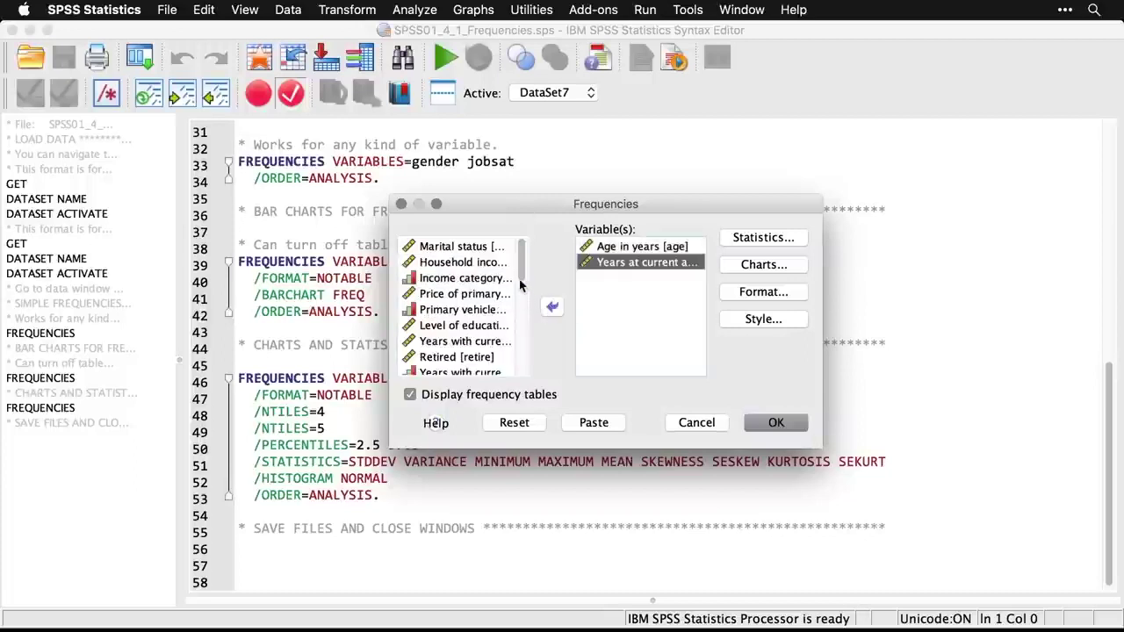
pyautogui.scroll(-4, 520, 281)
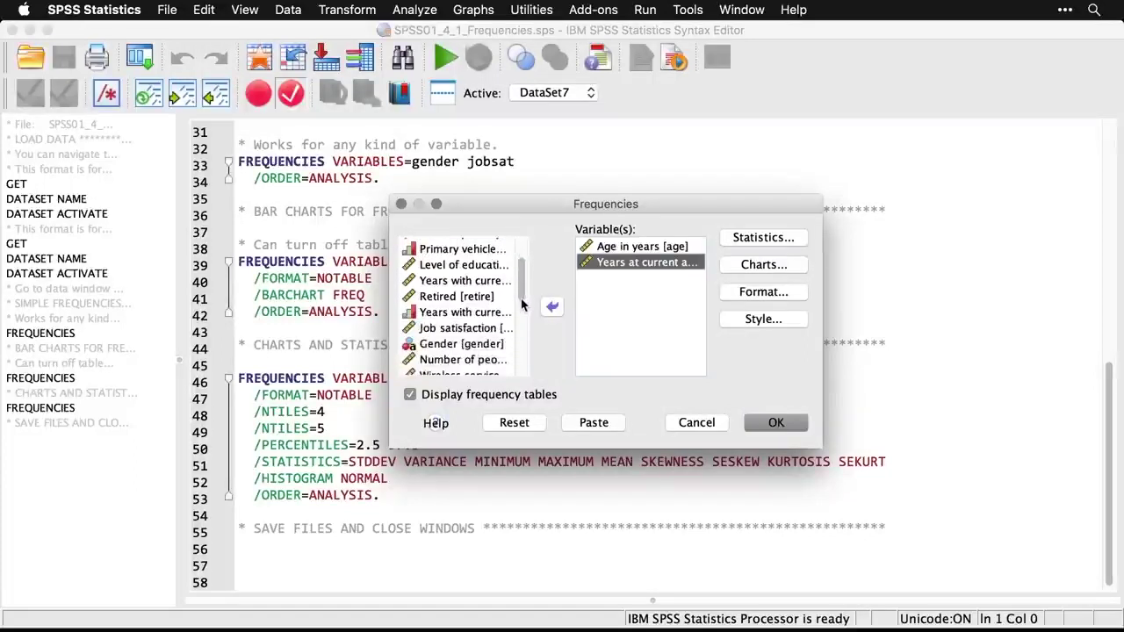
pyautogui.click(490, 323)
pyautogui.click(553, 308)
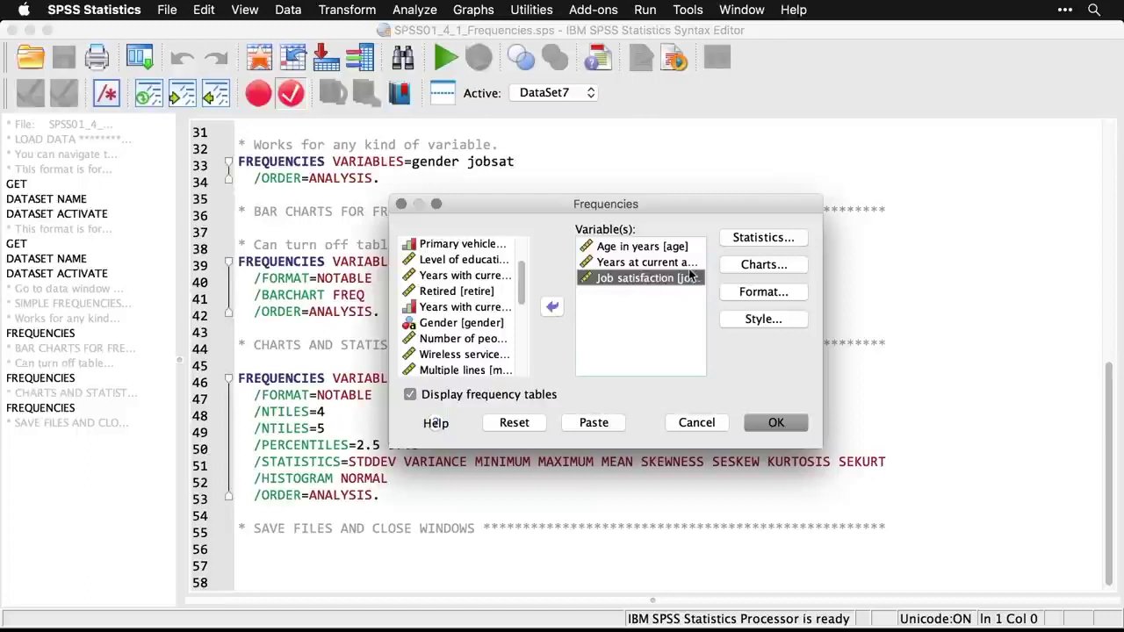
# - In the Frequencies statistics, include the mean, quartiles, minimum and maximum
pyautogui.click(763, 238)
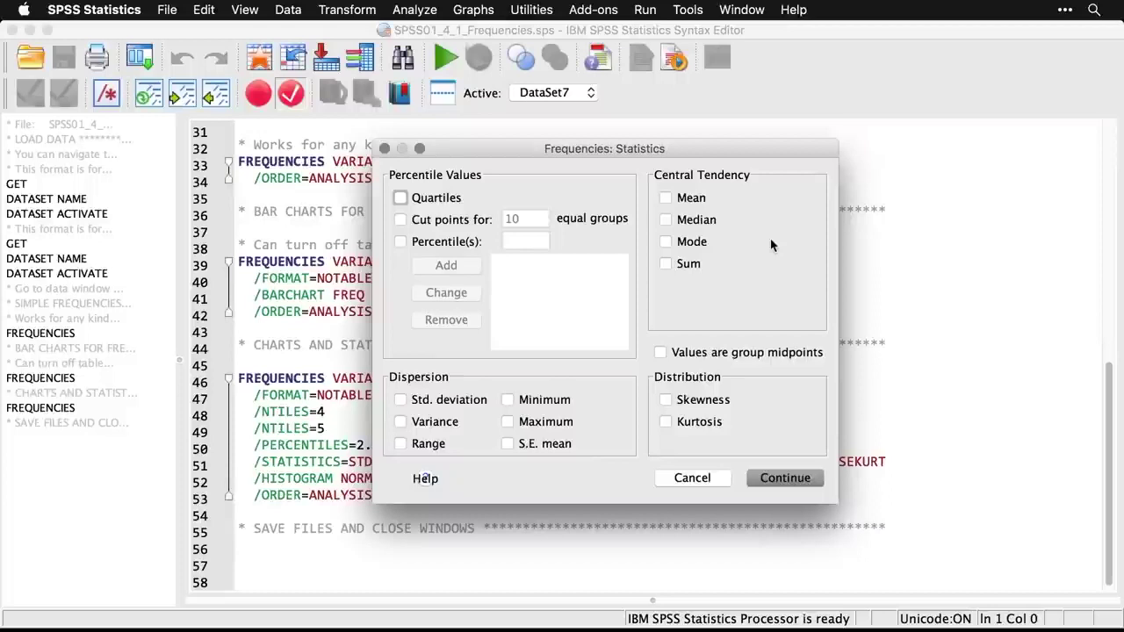
pyautogui.click(665, 198)
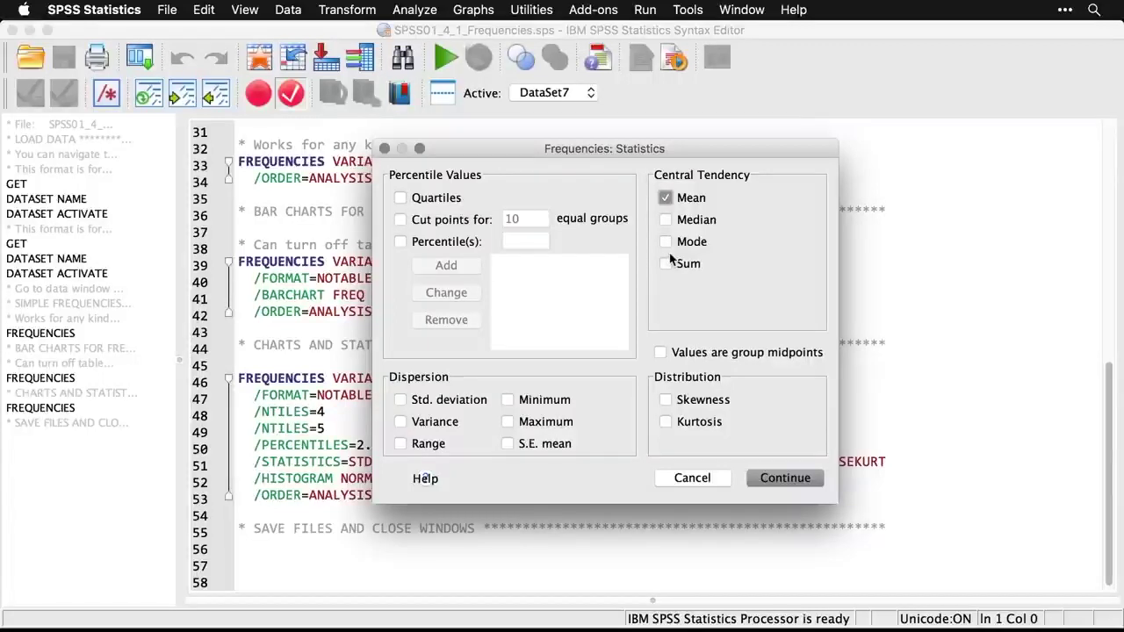
pyautogui.click(401, 198)
pyautogui.click(509, 400)
pyautogui.click(510, 422)
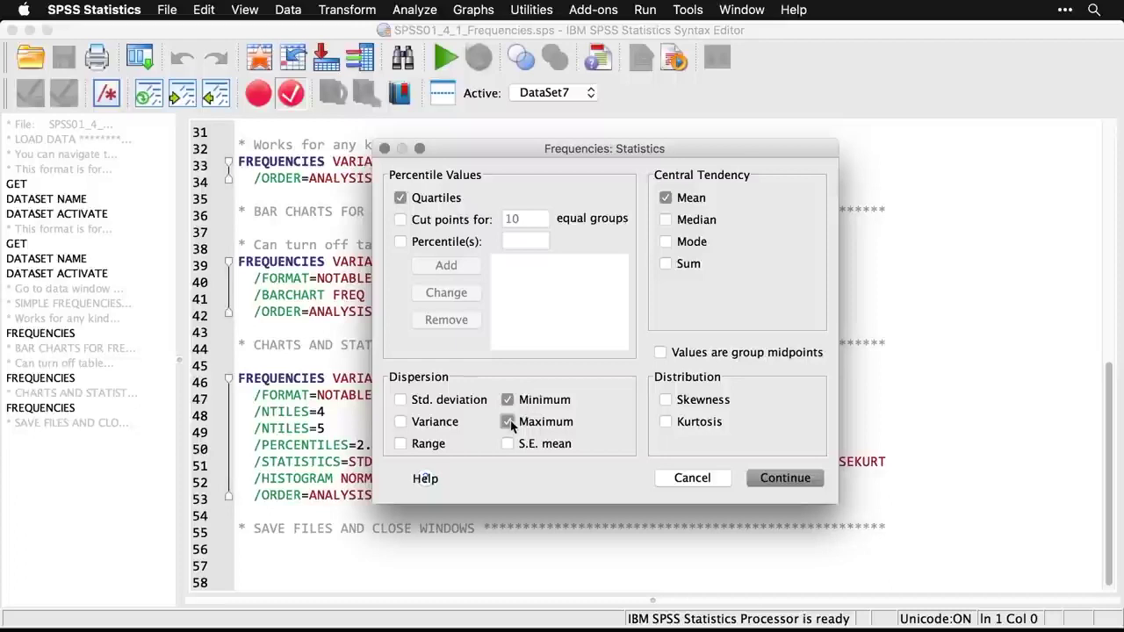
# - Include cut points for 5 equal groups among the percentile values
pyautogui.click(400, 221)
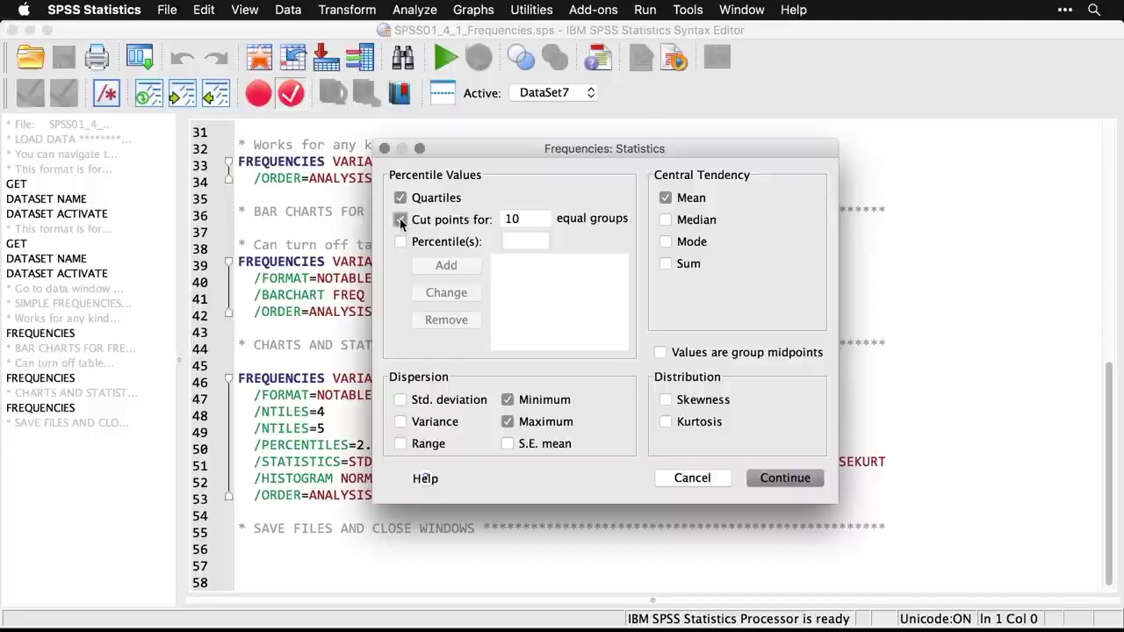
pyautogui.click(541, 221)
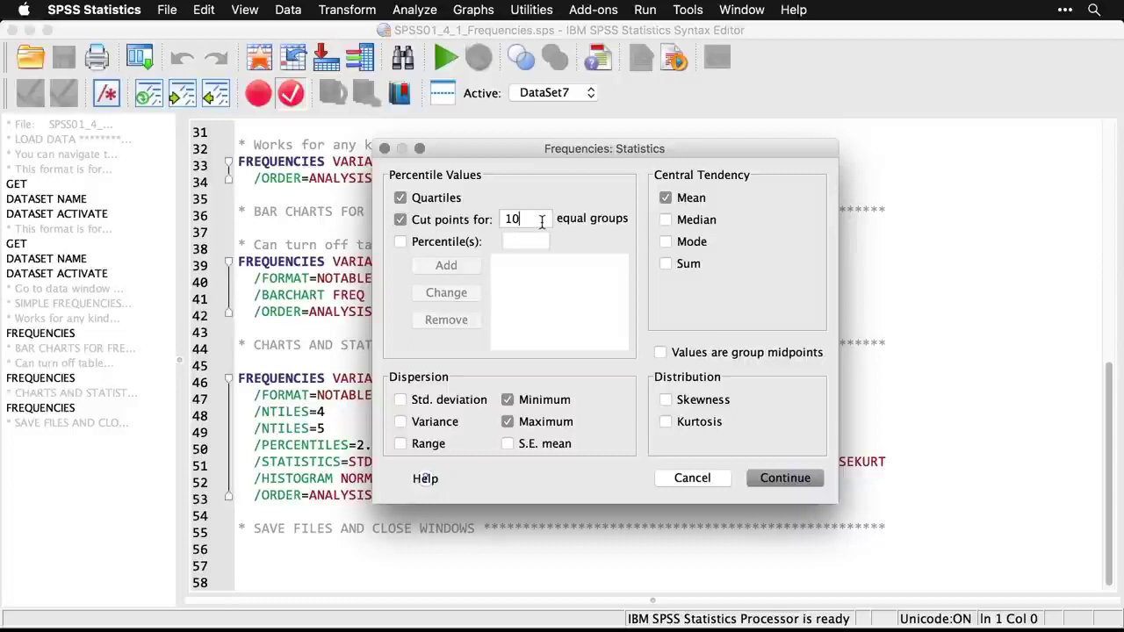
pyautogui.press('BackSpace')
pyautogui.press('BackSpace')
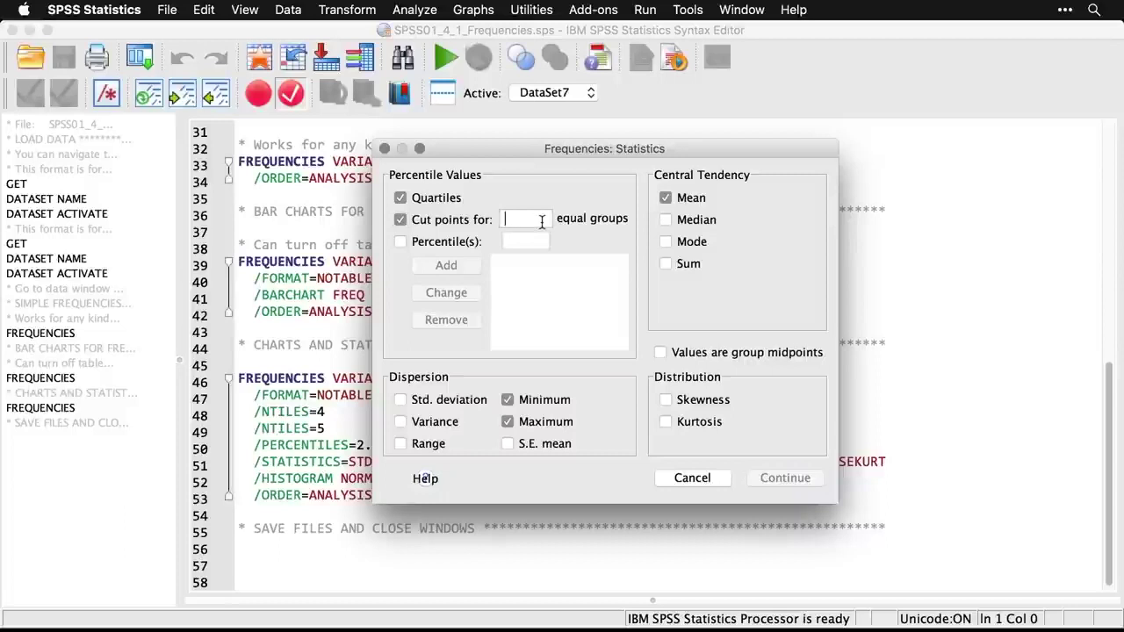
pyautogui.write('5')
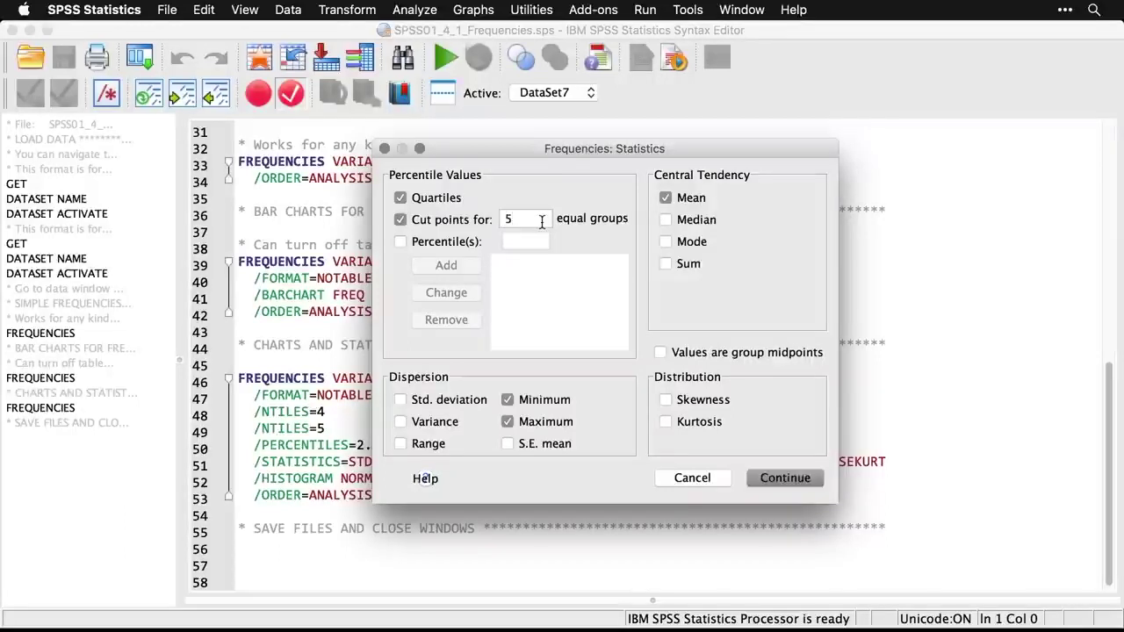
# - Include custom percentiles at 2.5 and 97.5
pyautogui.click(401, 243)
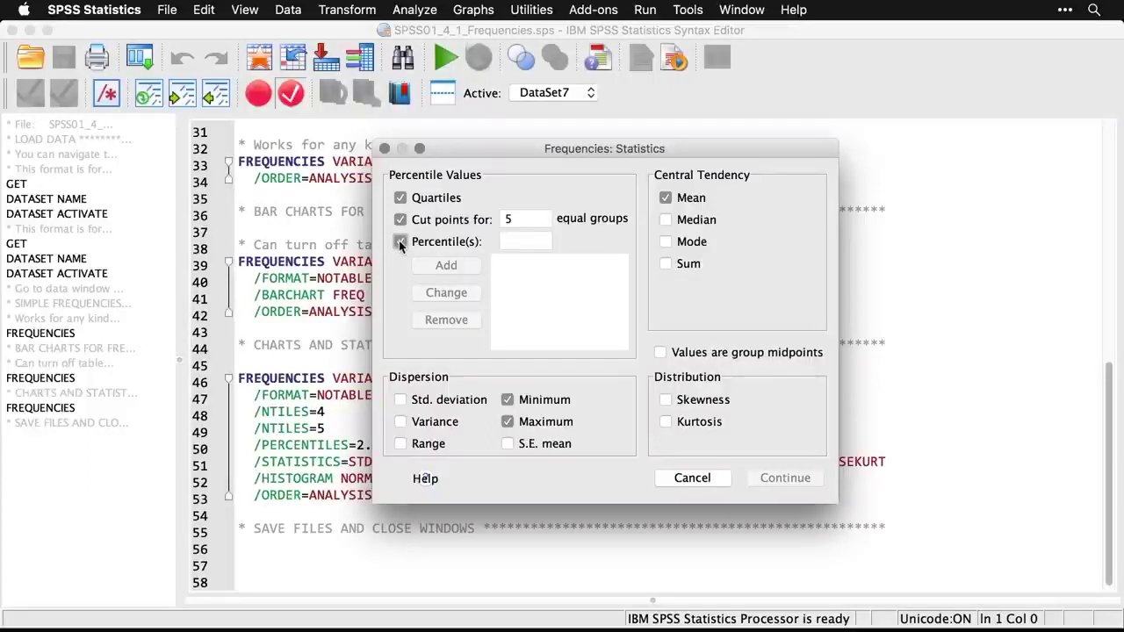
pyautogui.click(521, 237)
pyautogui.write('2.5')
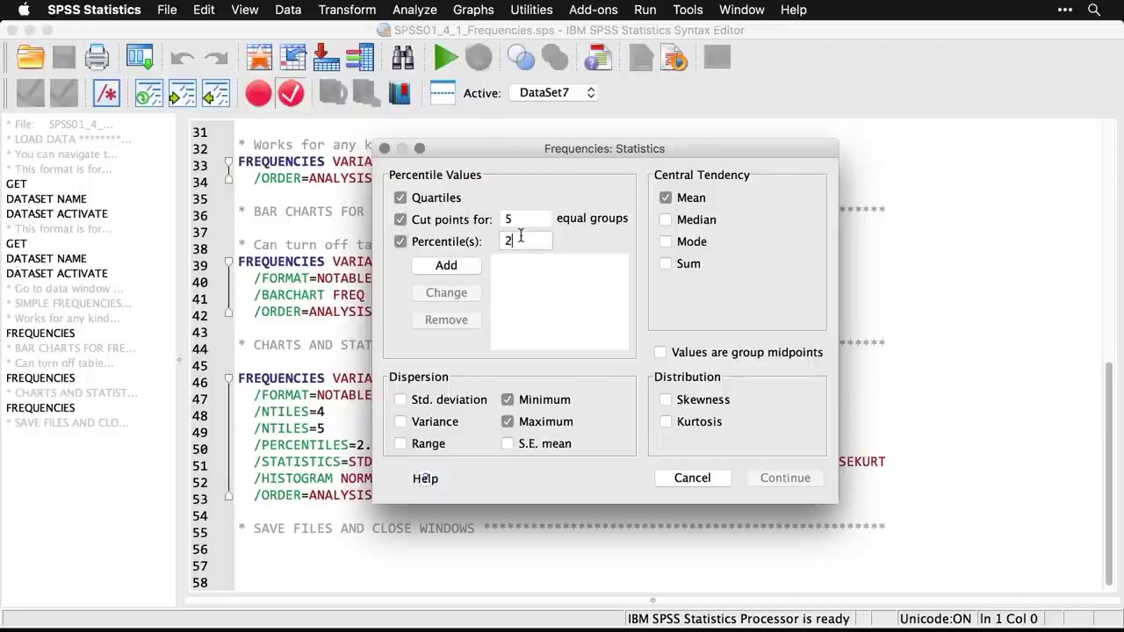
pyautogui.click(446, 265)
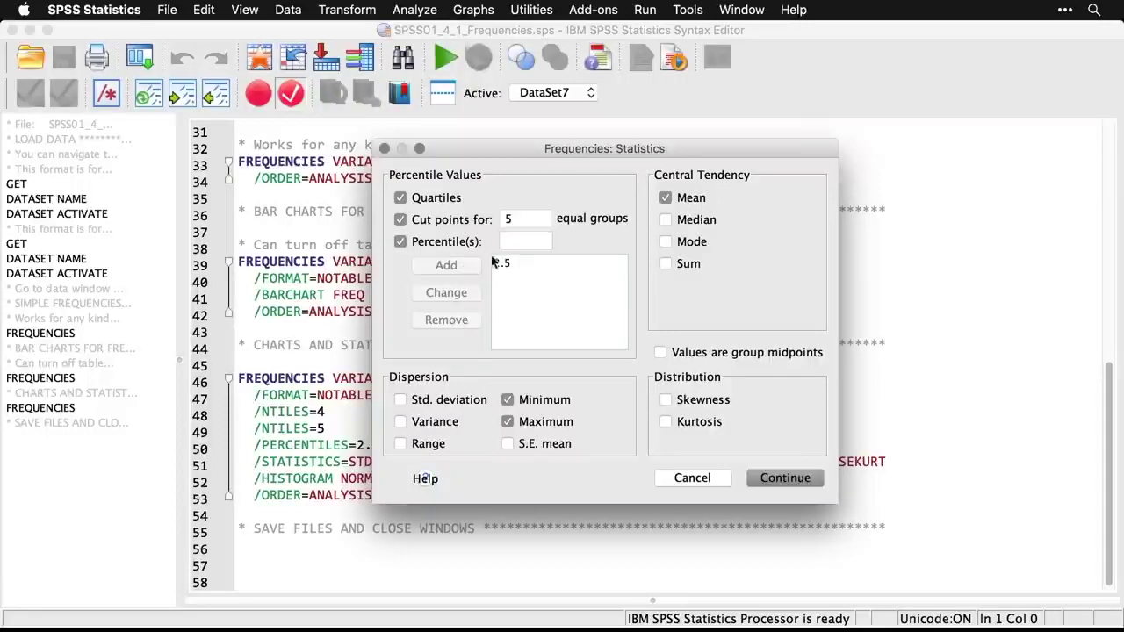
pyautogui.write('97')
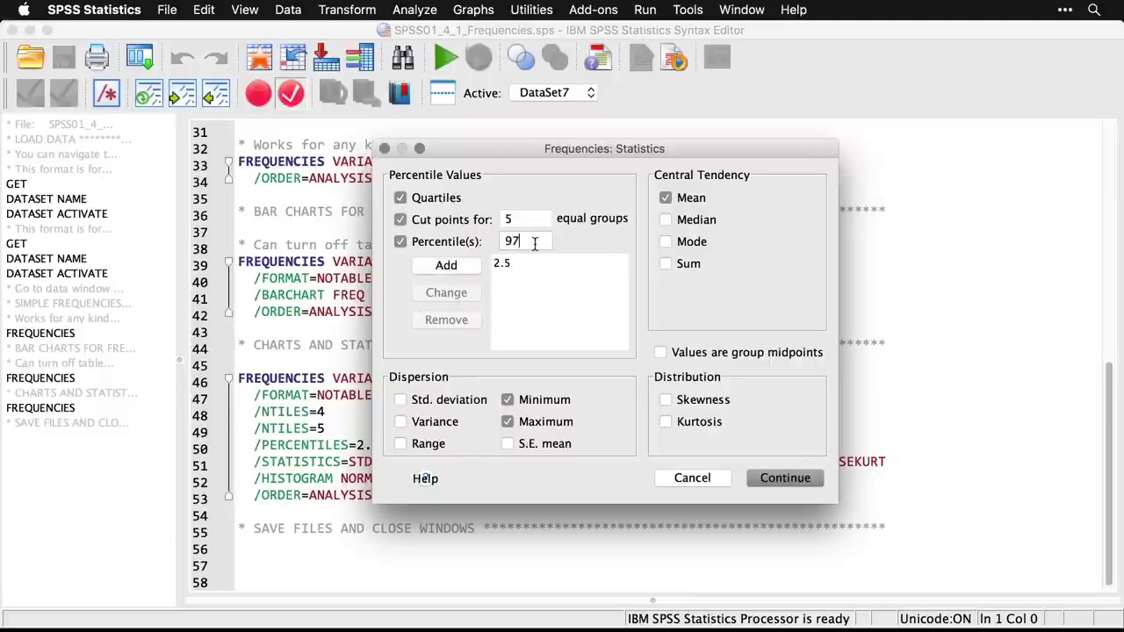
pyautogui.write('.5')
pyautogui.click(454, 266)
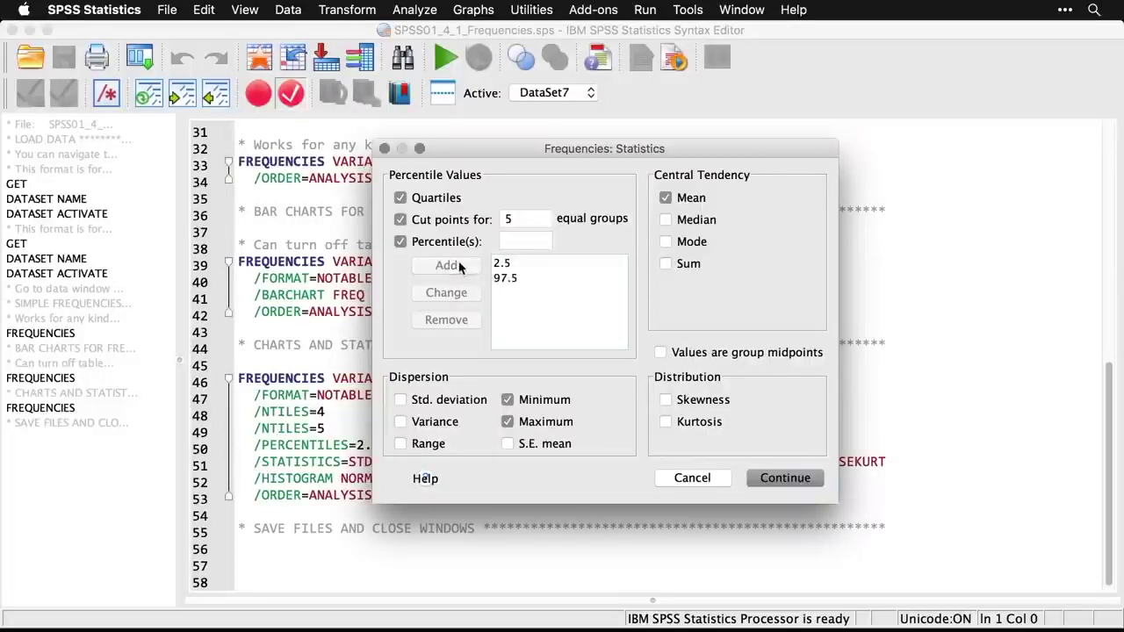
# - Include standard deviation, variance, skewness and kurtosis, and accept the statistics settings
pyautogui.click(401, 401)
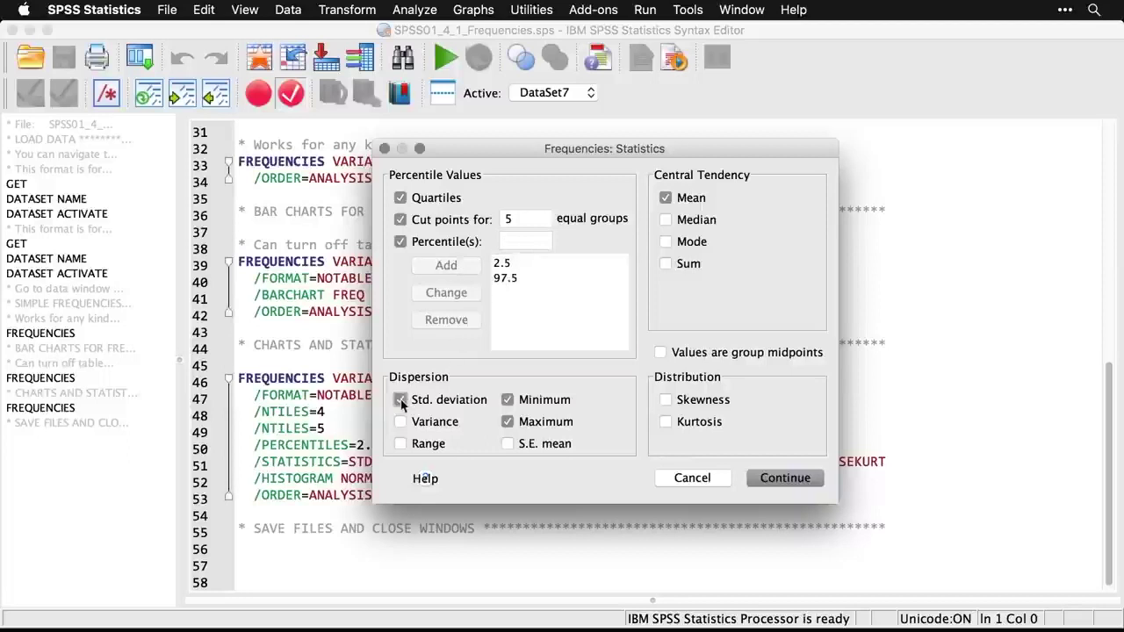
pyautogui.click(401, 422)
pyautogui.moveTo(532, 155); pyautogui.dragTo(572, 98)
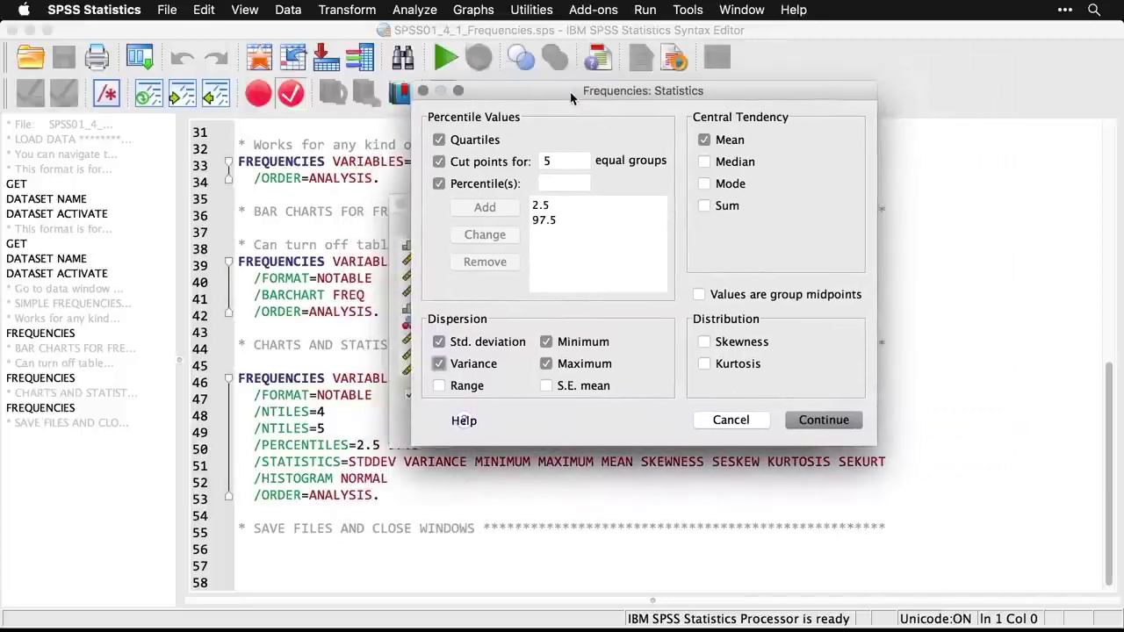
pyautogui.click(704, 342)
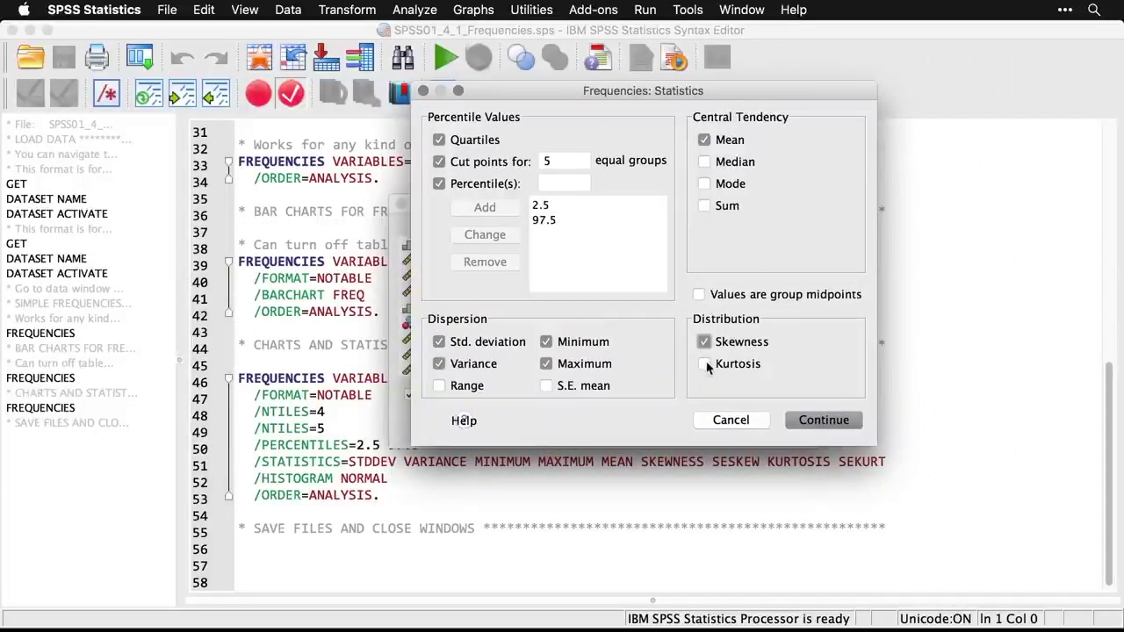
pyautogui.click(705, 365)
pyautogui.click(829, 422)
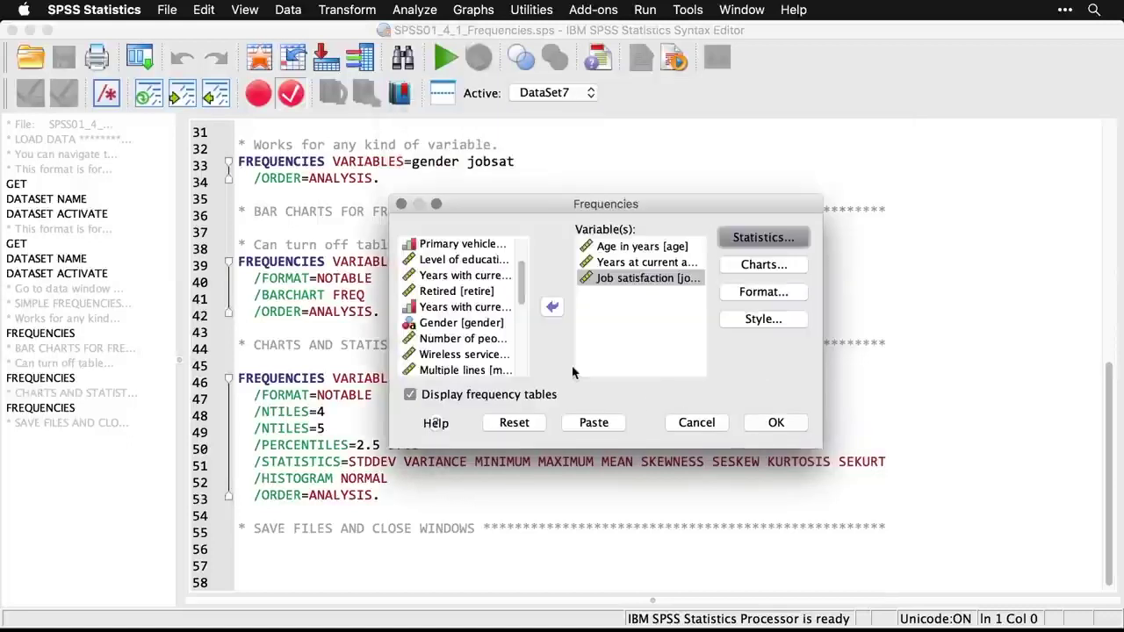
# - Run the Frequencies analysis without frequency tables and with histograms that show the normal curve
pyautogui.click(410, 396)
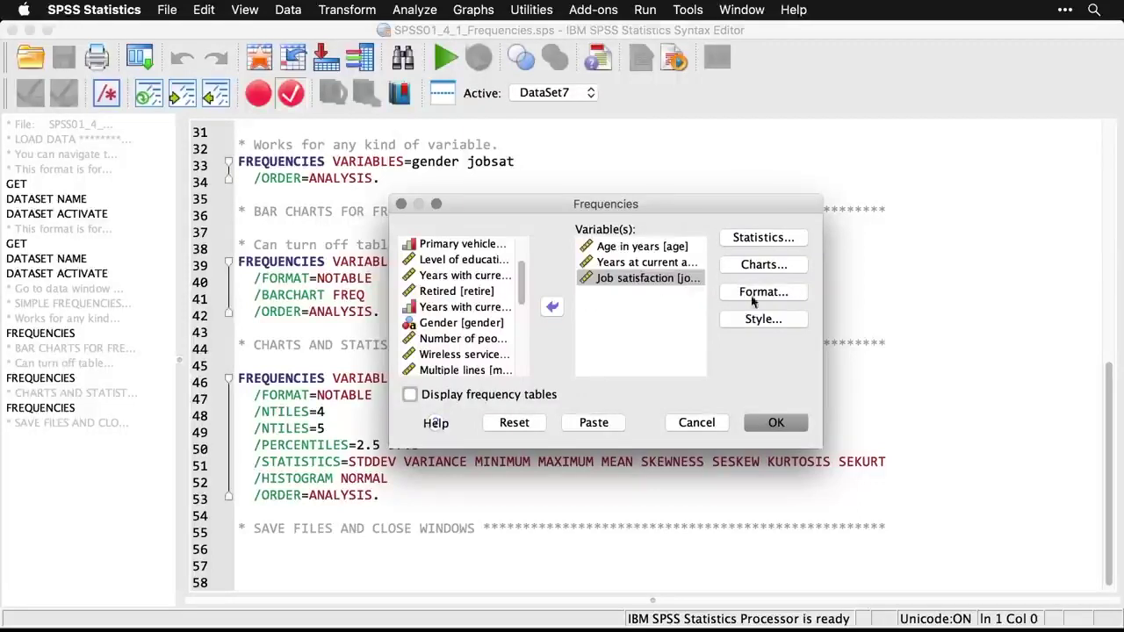
pyautogui.click(781, 267)
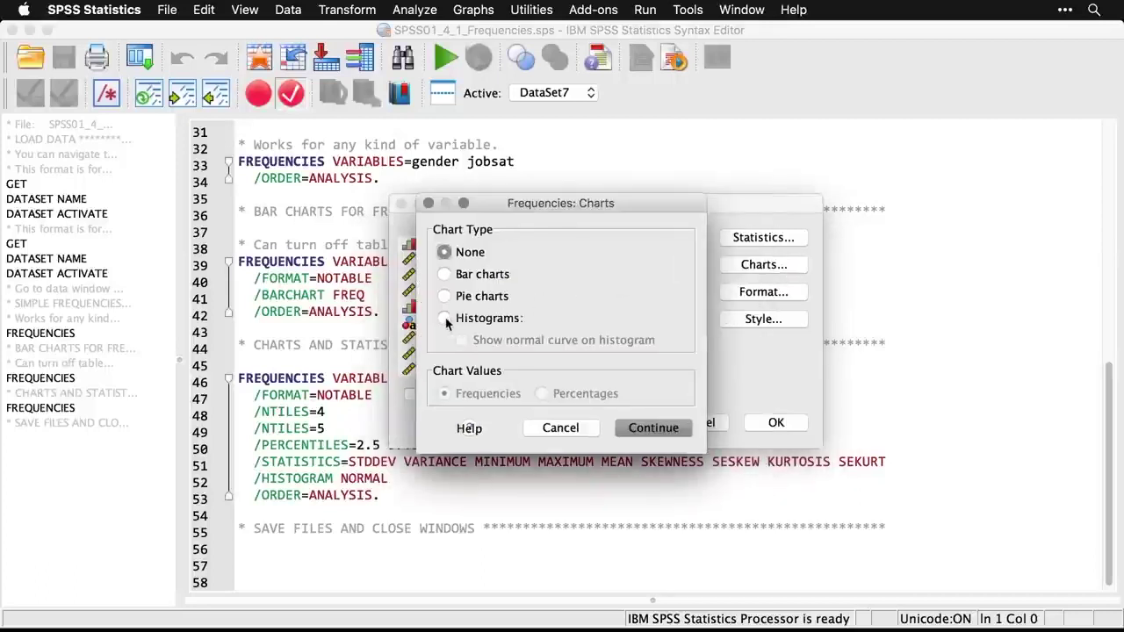
pyautogui.click(445, 319)
pyautogui.click(463, 341)
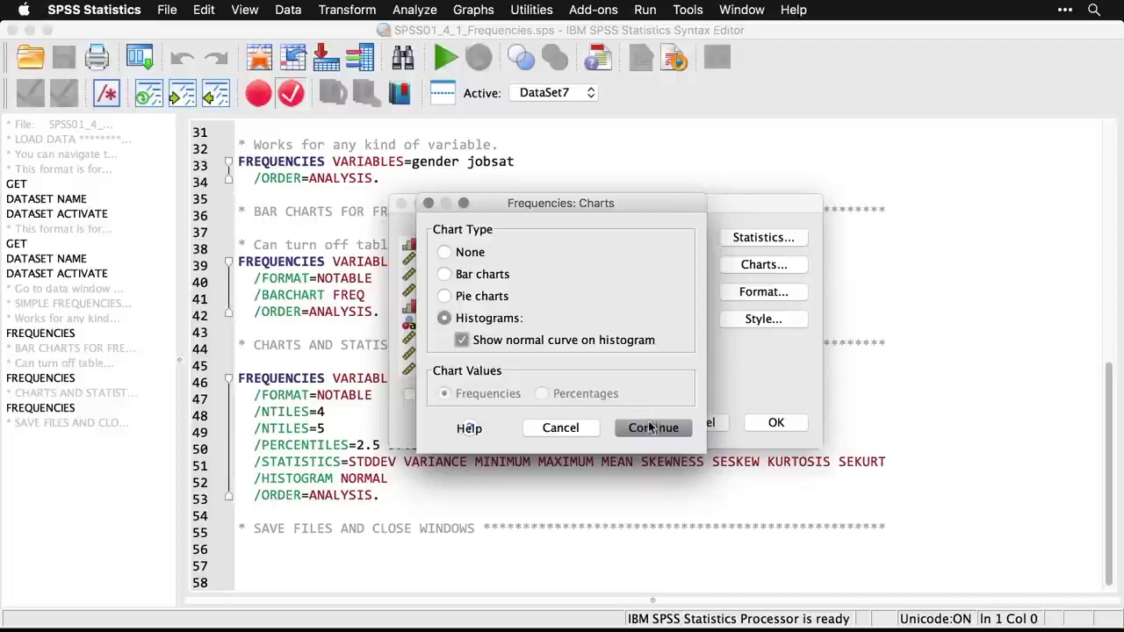
pyautogui.click(652, 428)
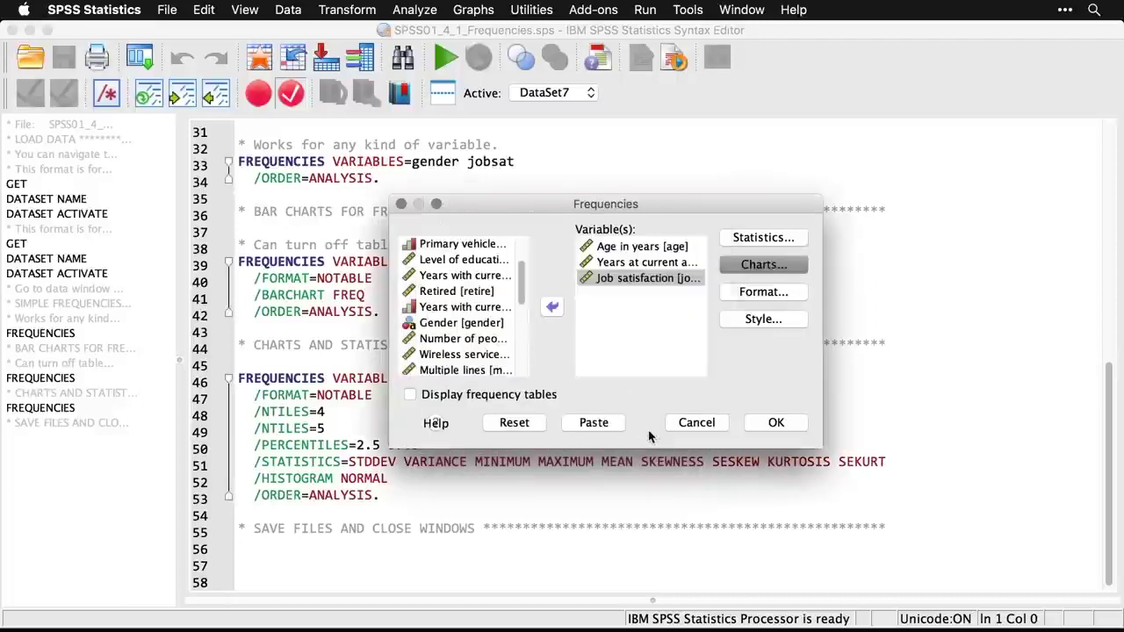
pyautogui.click(772, 428)
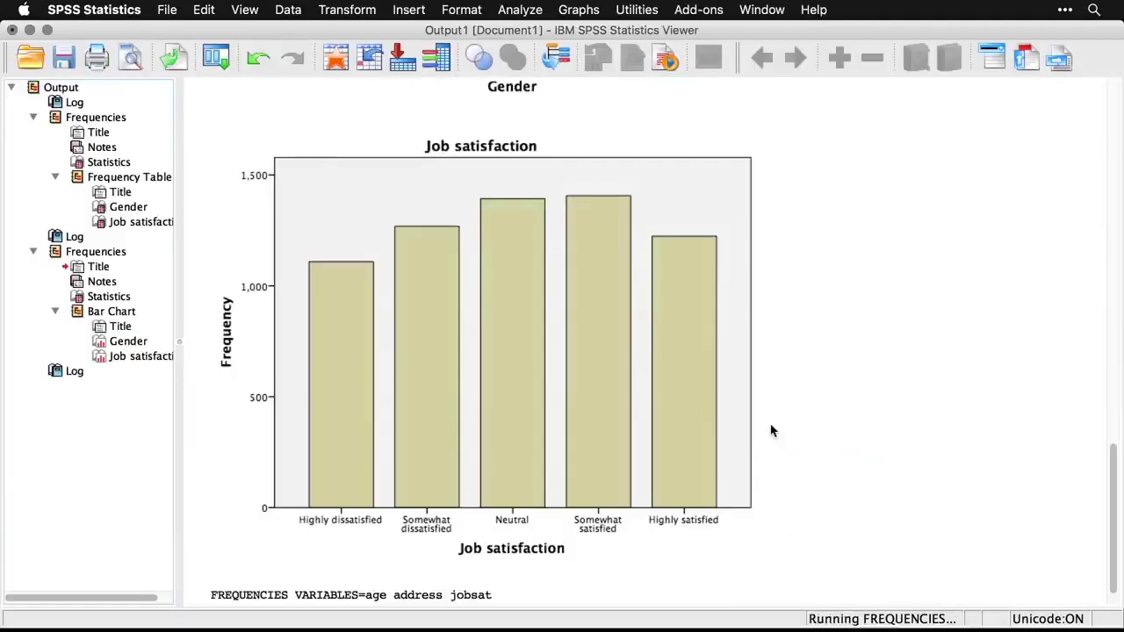
# - Examine the statistics table and the histograms for age, years at current address and job satisfaction in the output
pyautogui.click(379, 428)
pyautogui.click(747, 270)
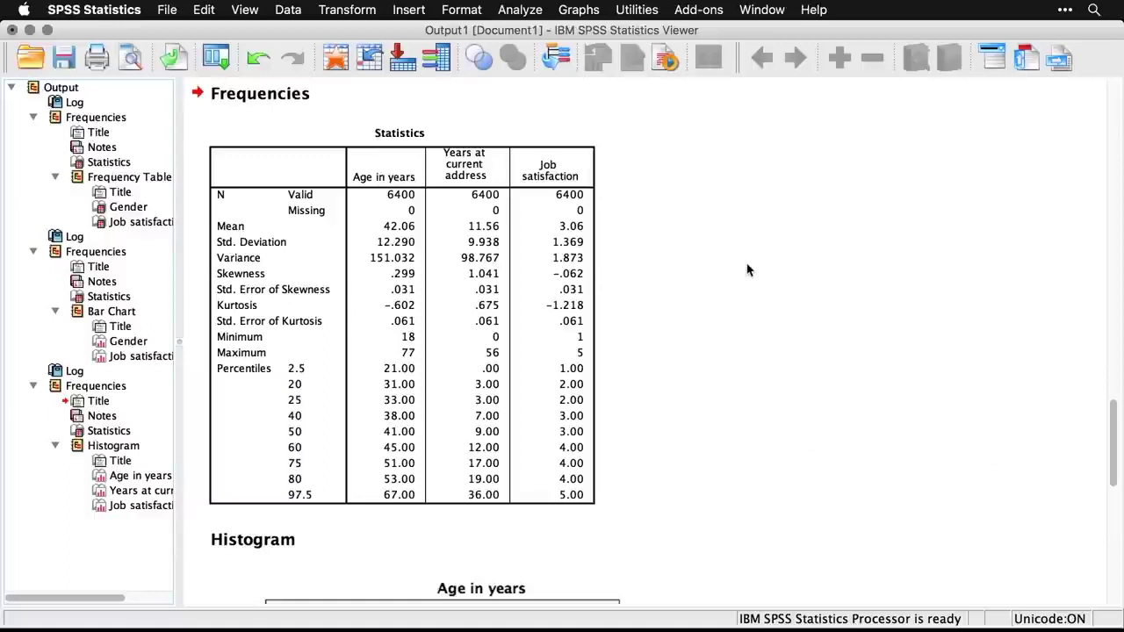
pyautogui.click(544, 240)
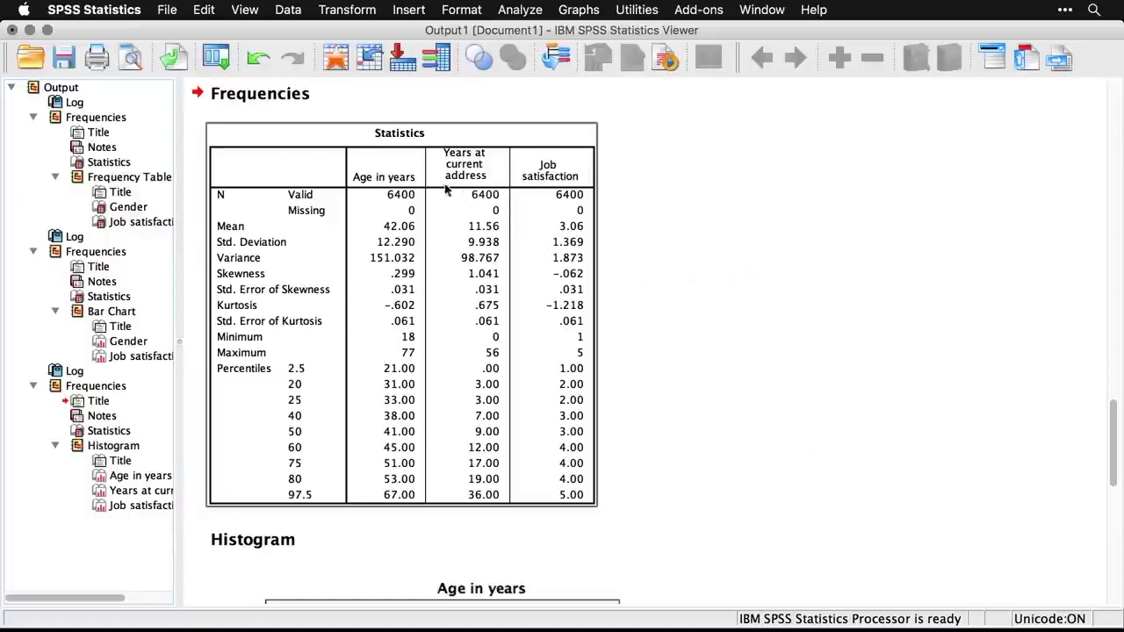
pyautogui.click(612, 211)
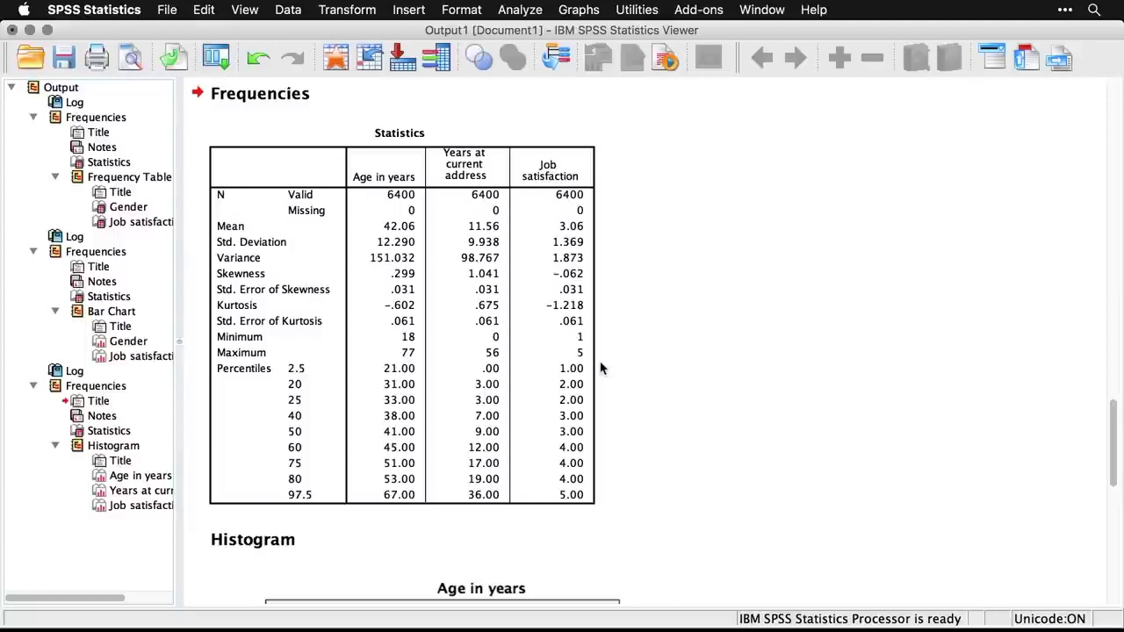
pyautogui.click(442, 416)
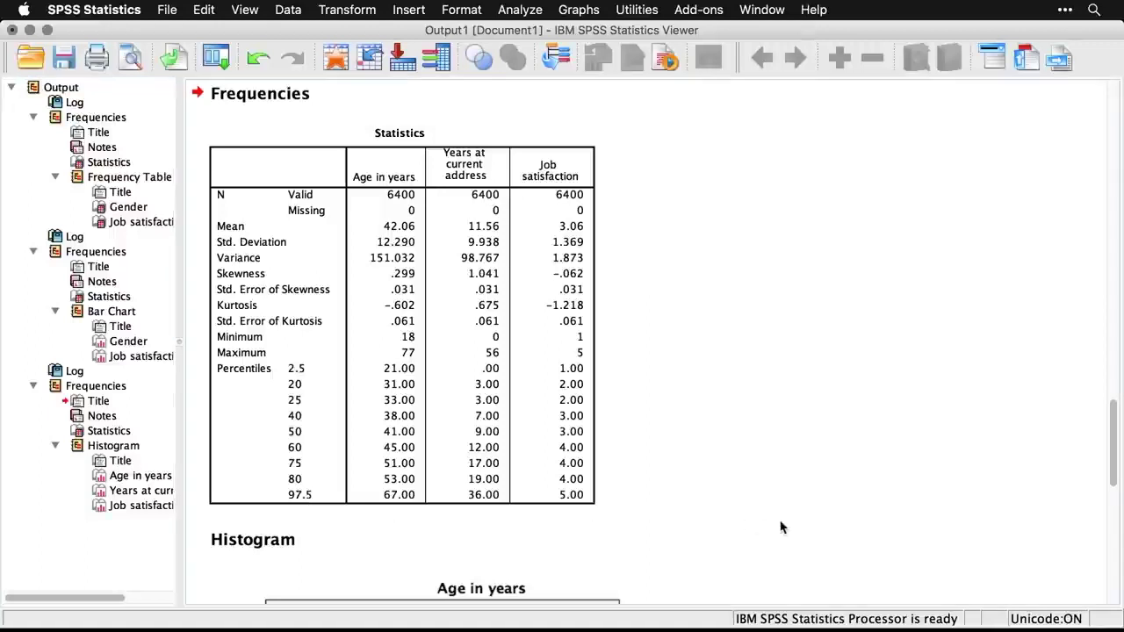
pyautogui.scroll(-10, 782, 526)
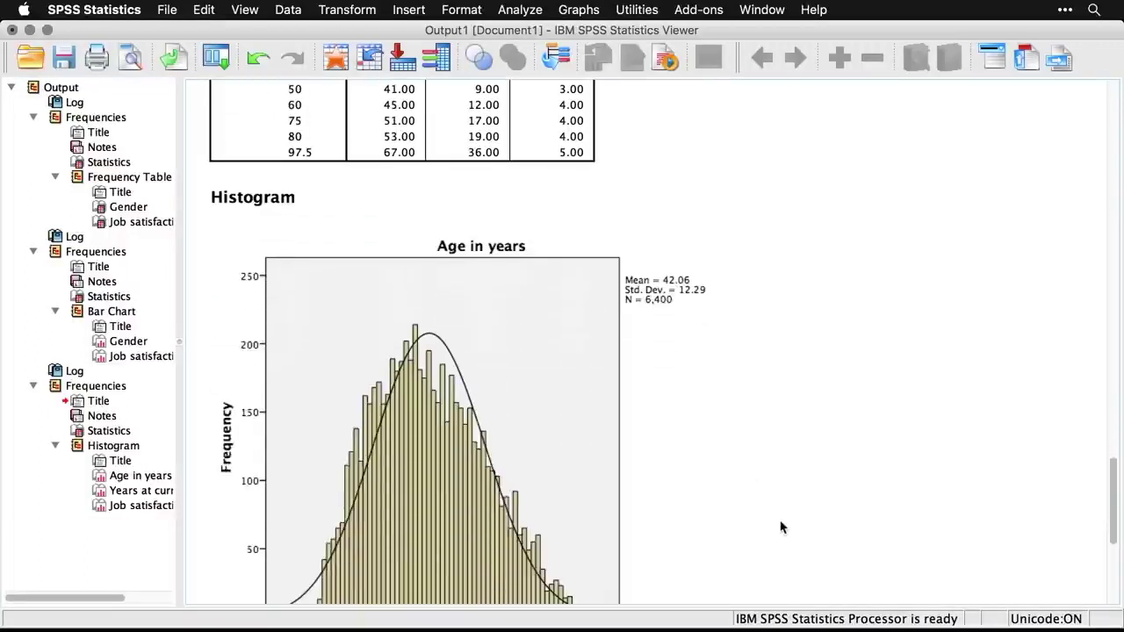
pyautogui.scroll(-2, 781, 527)
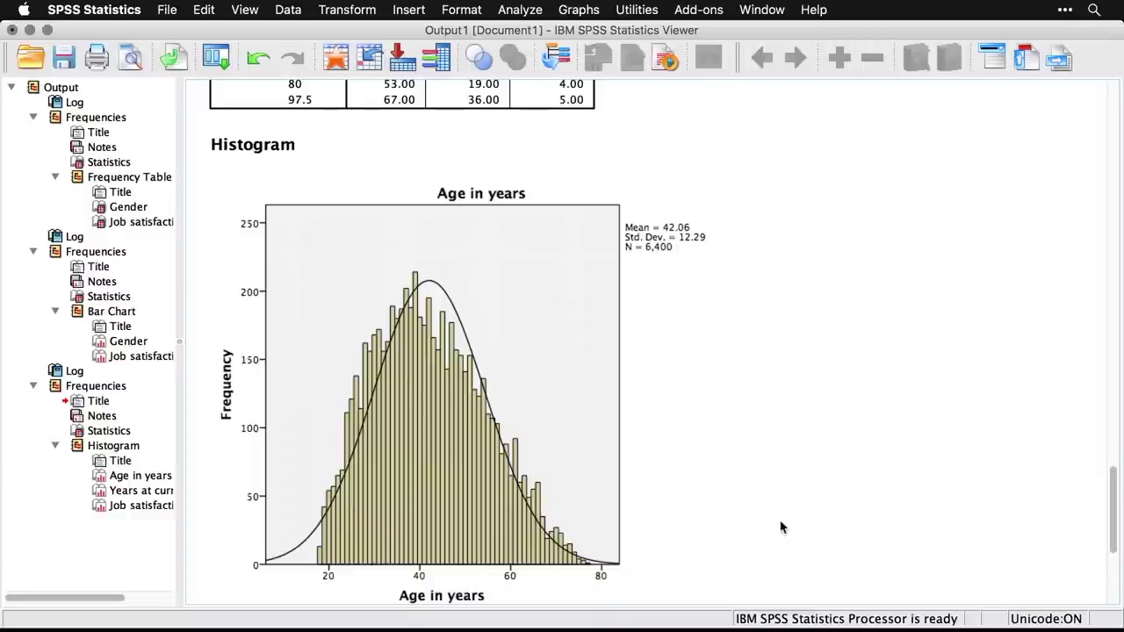
pyautogui.scroll(-10, 782, 526)
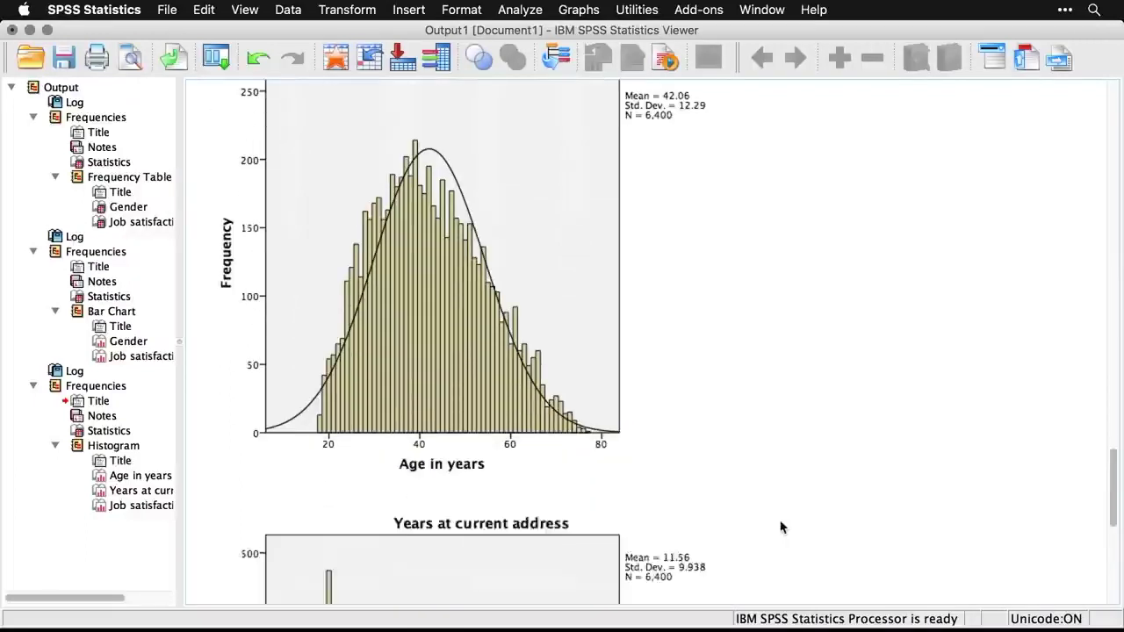
pyautogui.scroll(-2, 781, 527)
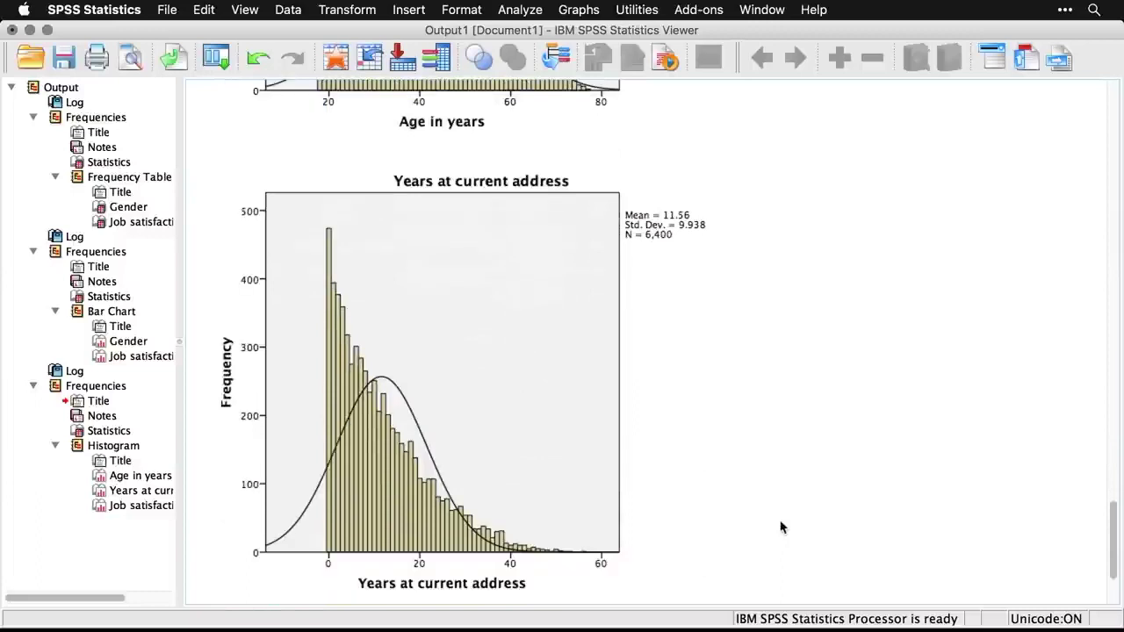
pyautogui.scroll(-15, 781, 527)
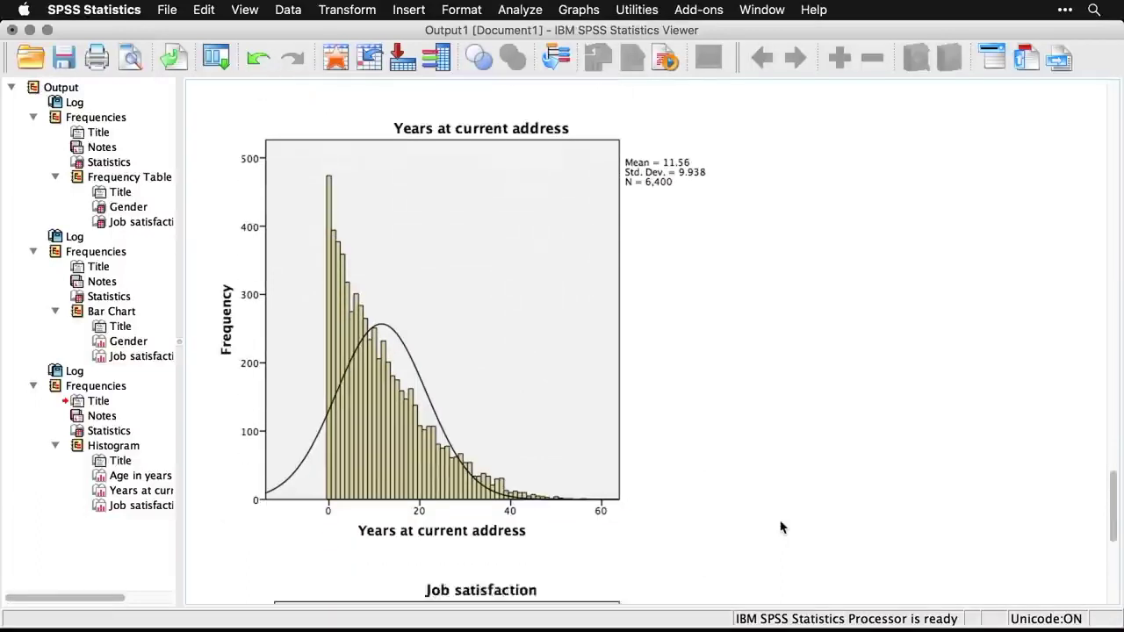
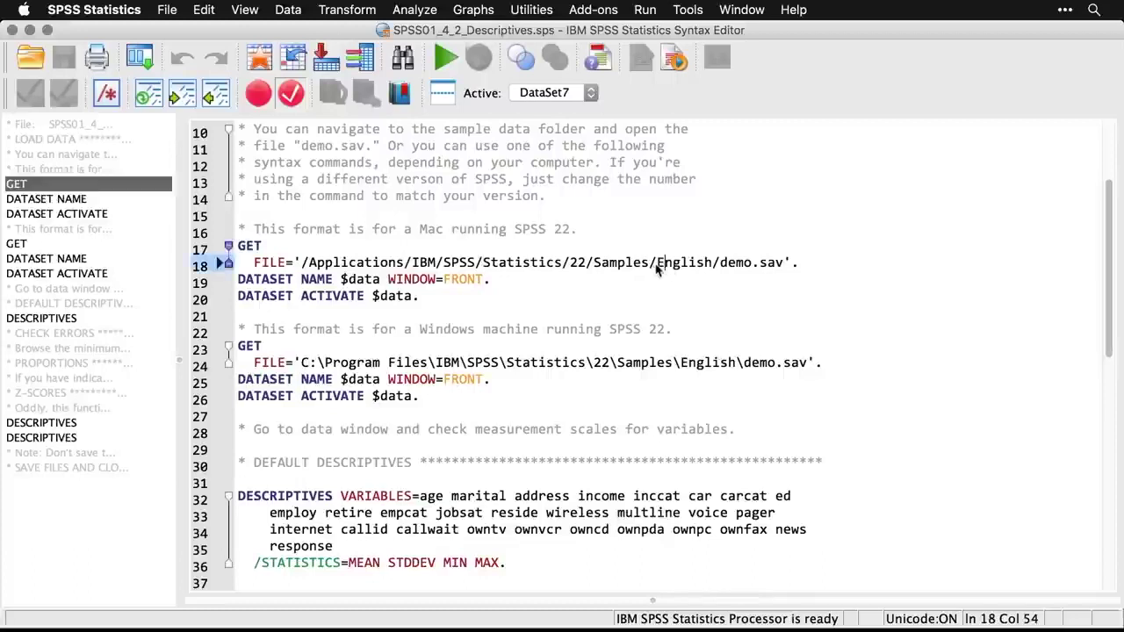
# - Run Descriptives with the default statistics on all available variables
pyautogui.click(594, 371)
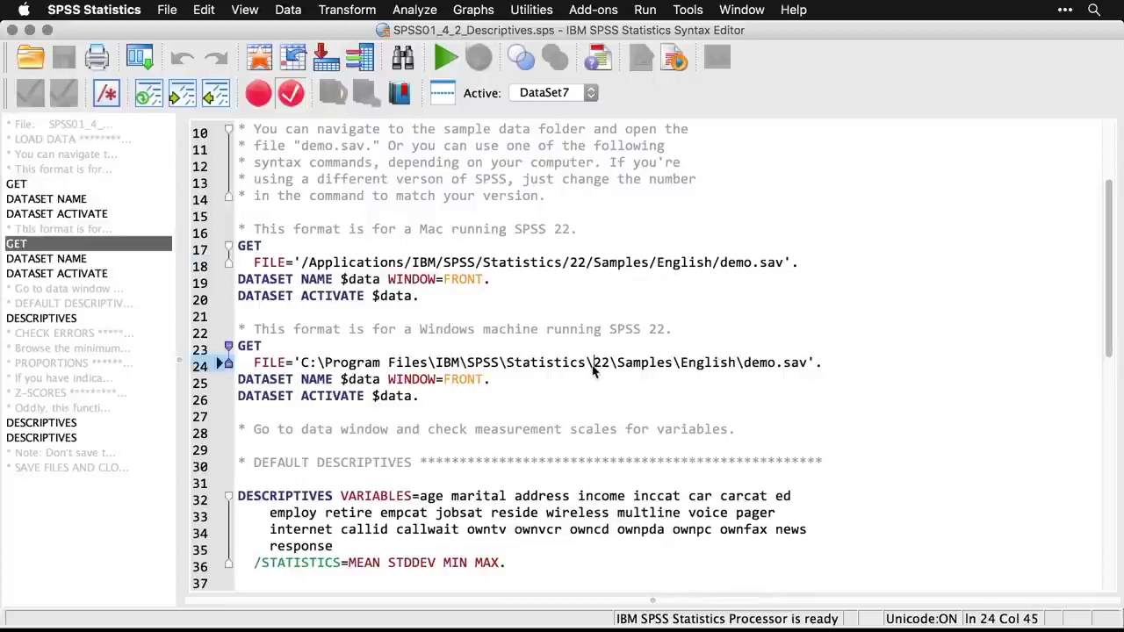
pyautogui.scroll(-8, 634, 382)
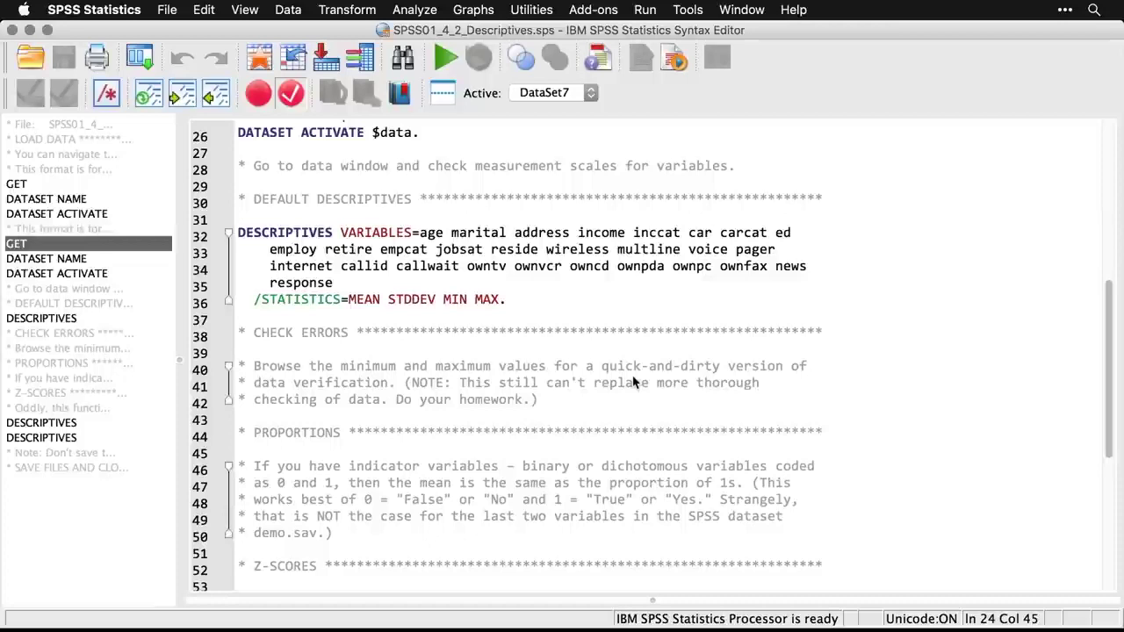
pyautogui.click(423, 10)
pyautogui.moveTo(430, 47)
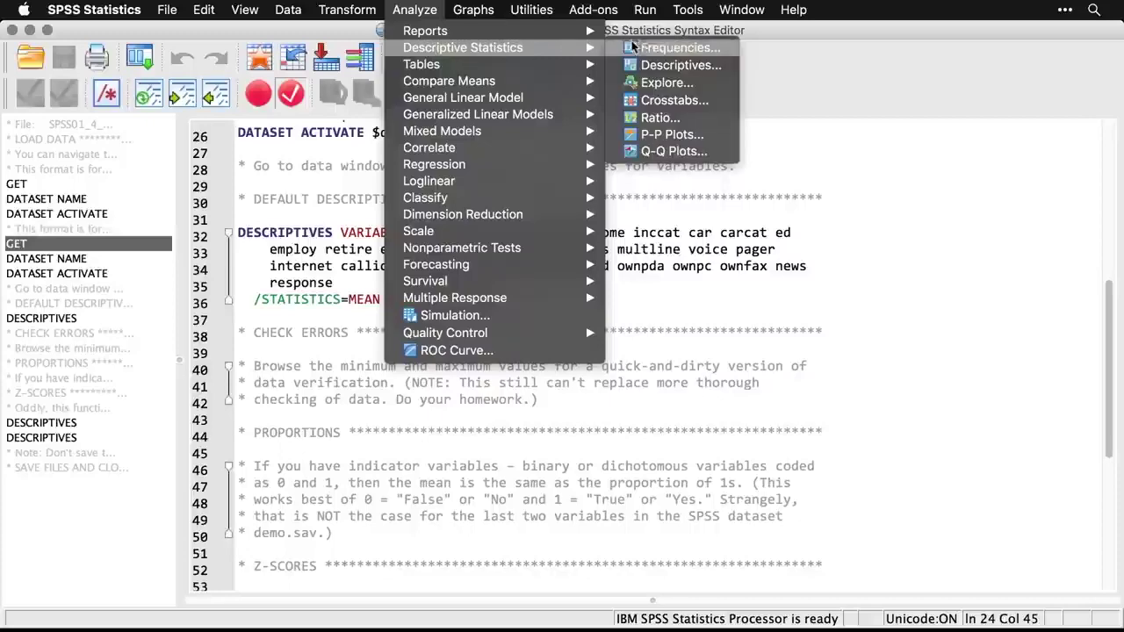
pyautogui.click(722, 73)
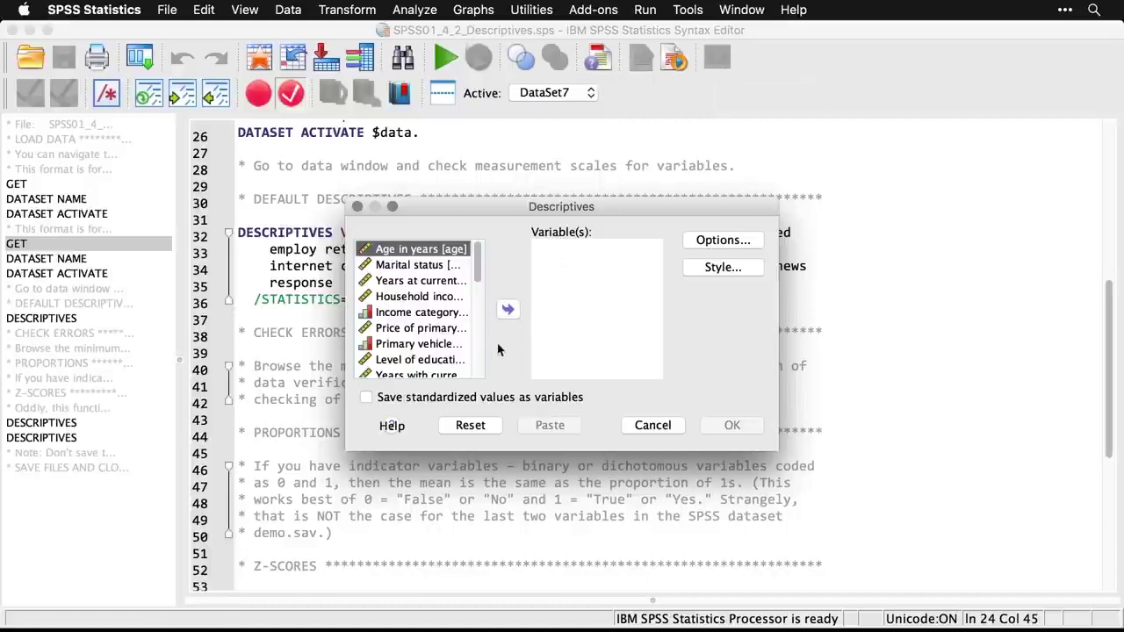
pyautogui.click(478, 370)
pyautogui.click(479, 373)
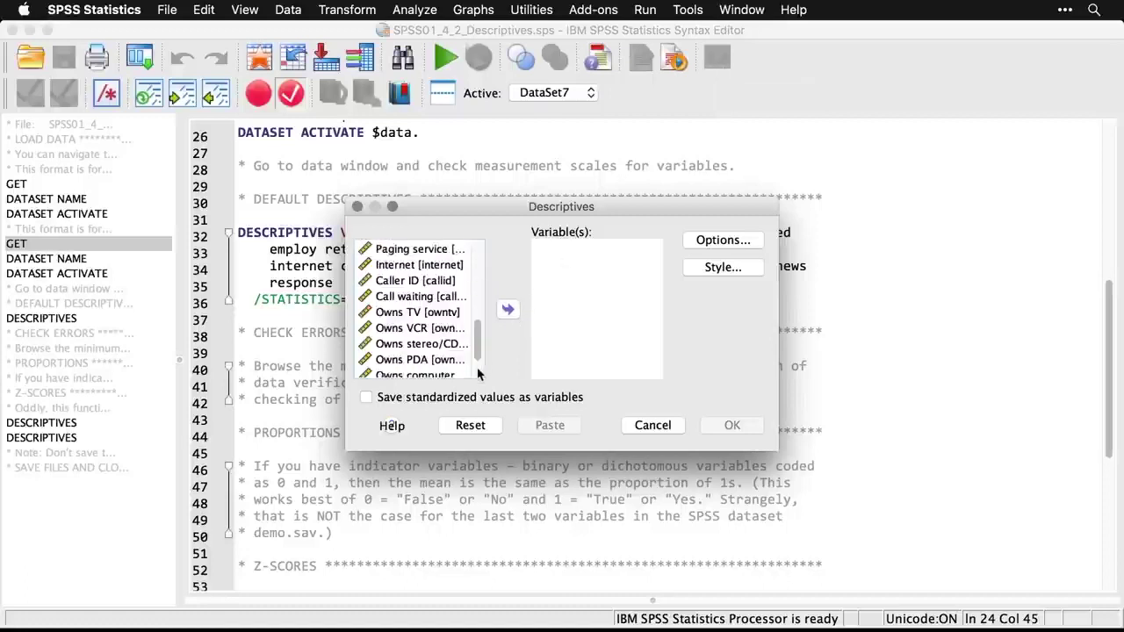
pyautogui.click(478, 374)
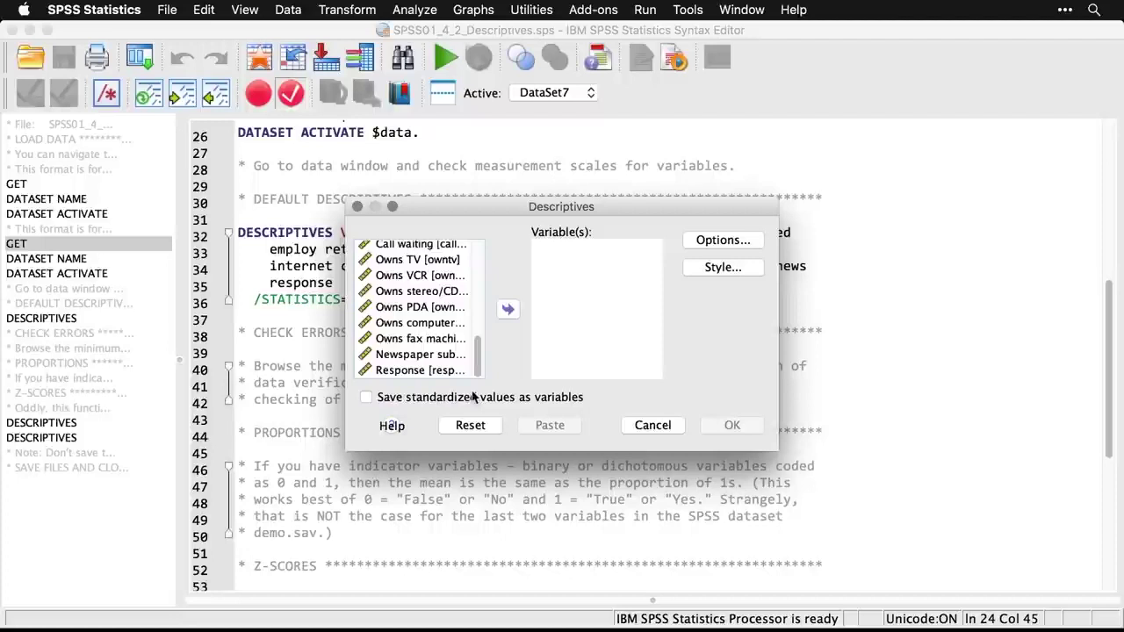
pyautogui.click(421, 354)
pyautogui.press('super+a')
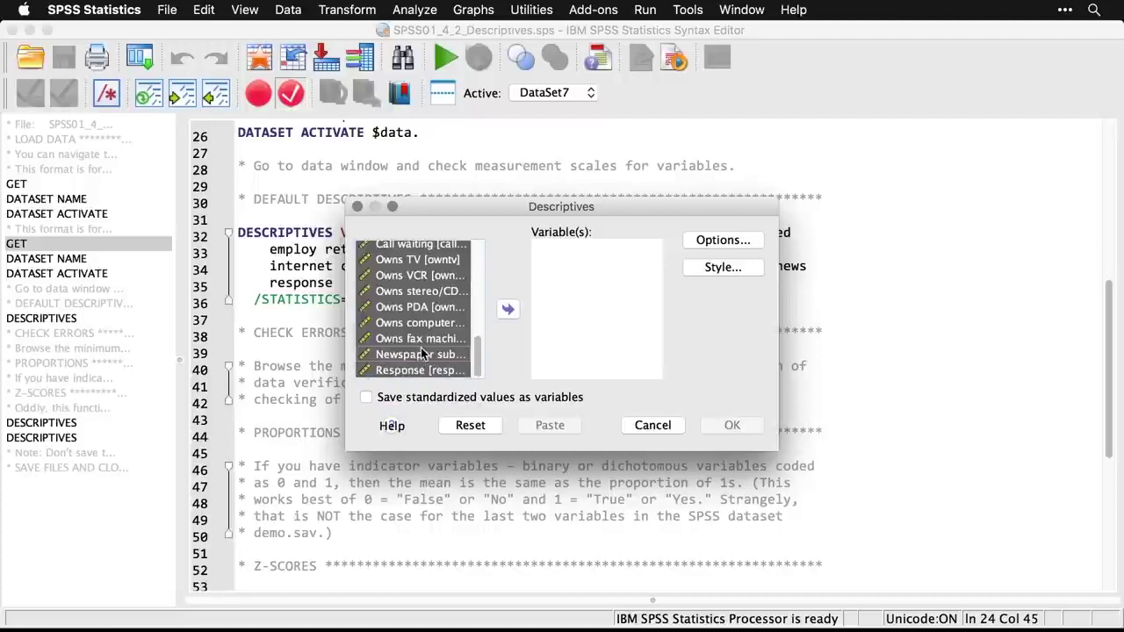
pyautogui.click(509, 311)
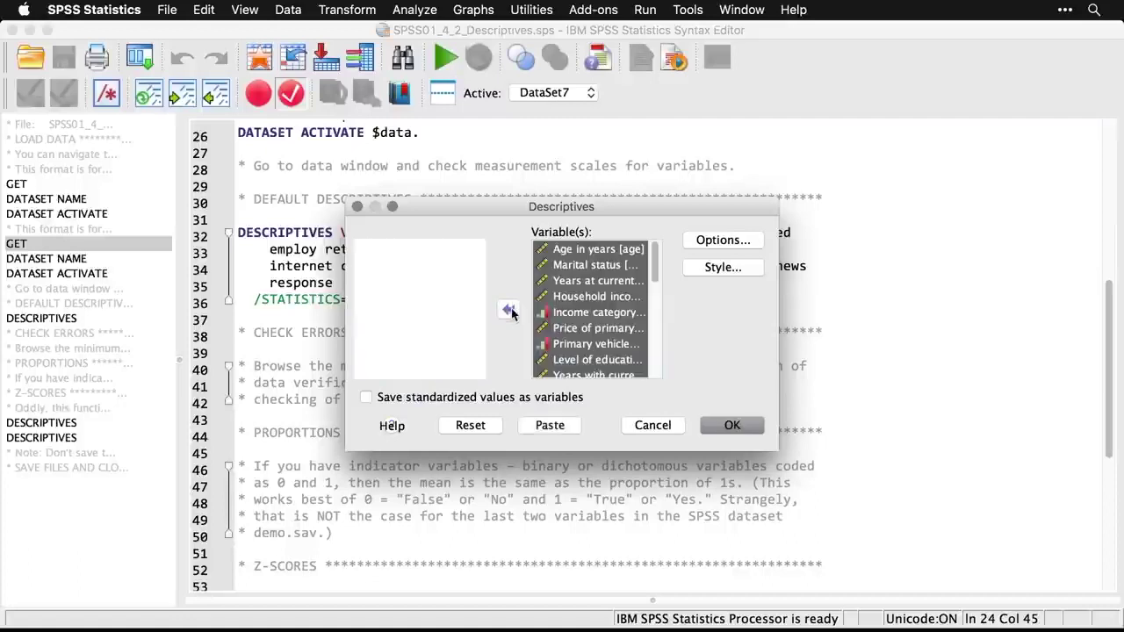
pyautogui.click(737, 434)
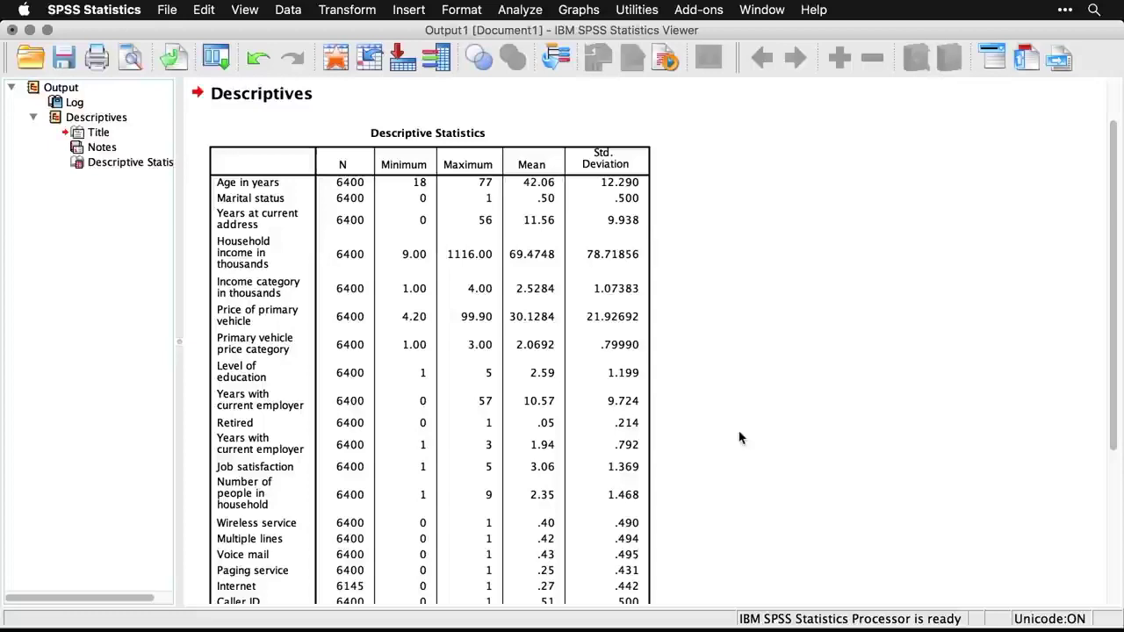
# - Examine the Descriptive Statistics table for each variable's N, minimum, maximum, mean and standard deviation
pyautogui.scroll(-10, 740, 438)
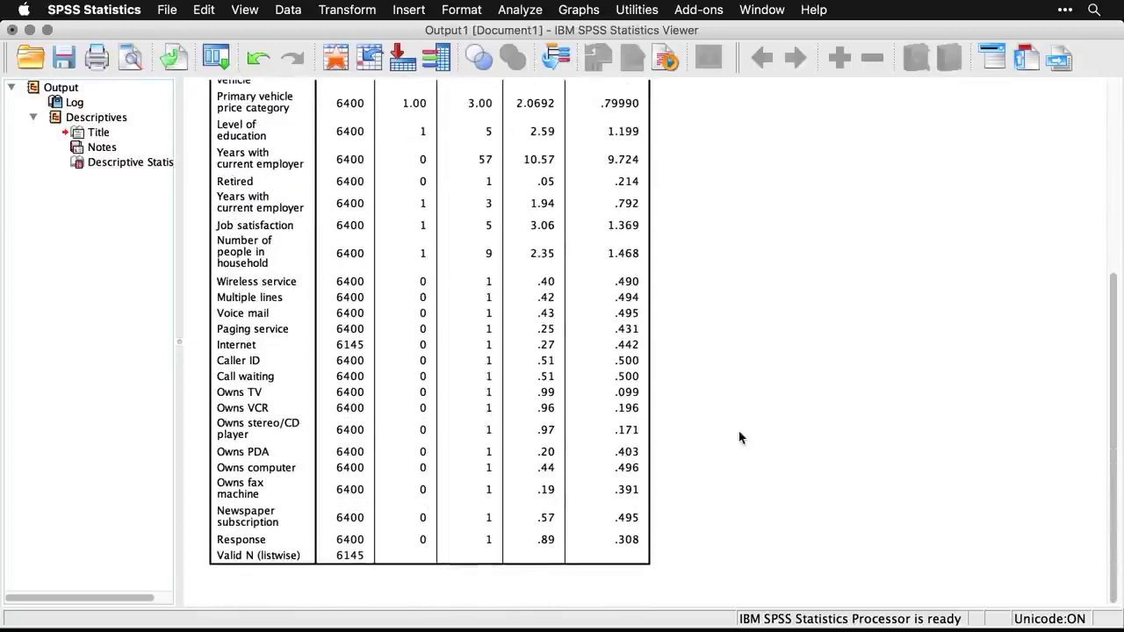
pyautogui.scroll(5, 739, 437)
pyautogui.scroll(2, 739, 437)
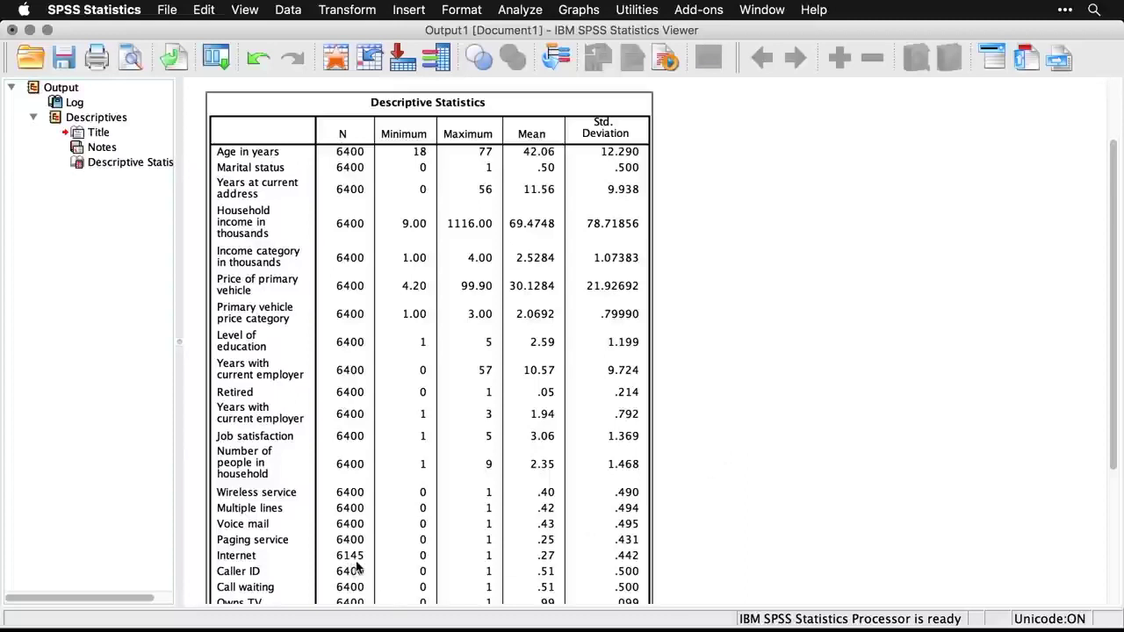
pyautogui.scroll(-3, 356, 567)
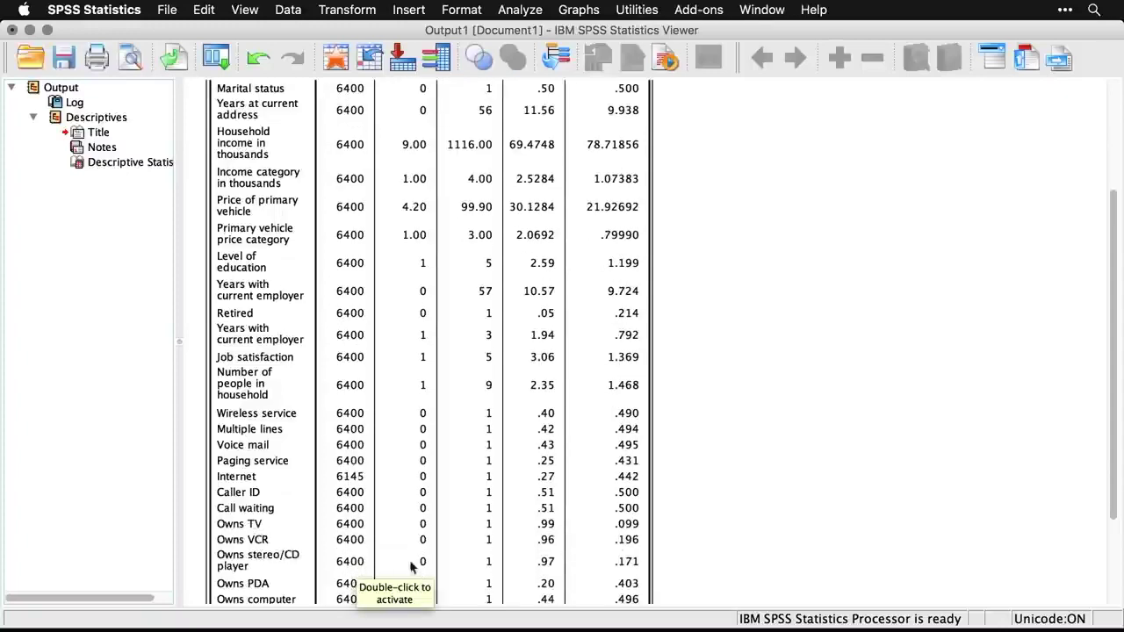
pyautogui.scroll(5, 772, 477)
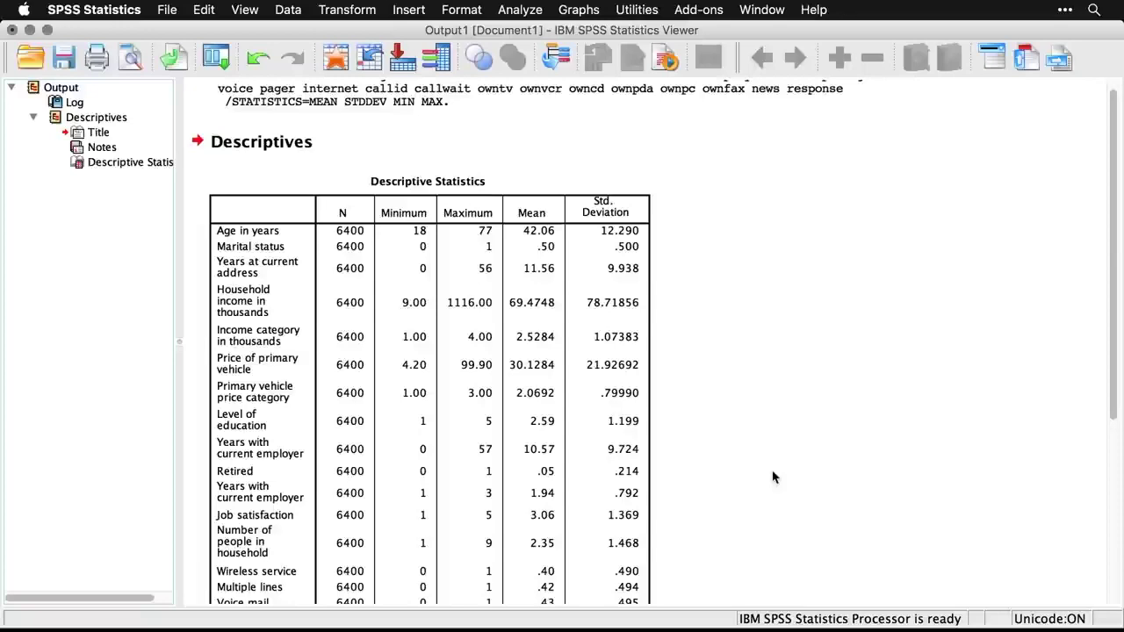
pyautogui.scroll(-10, 773, 477)
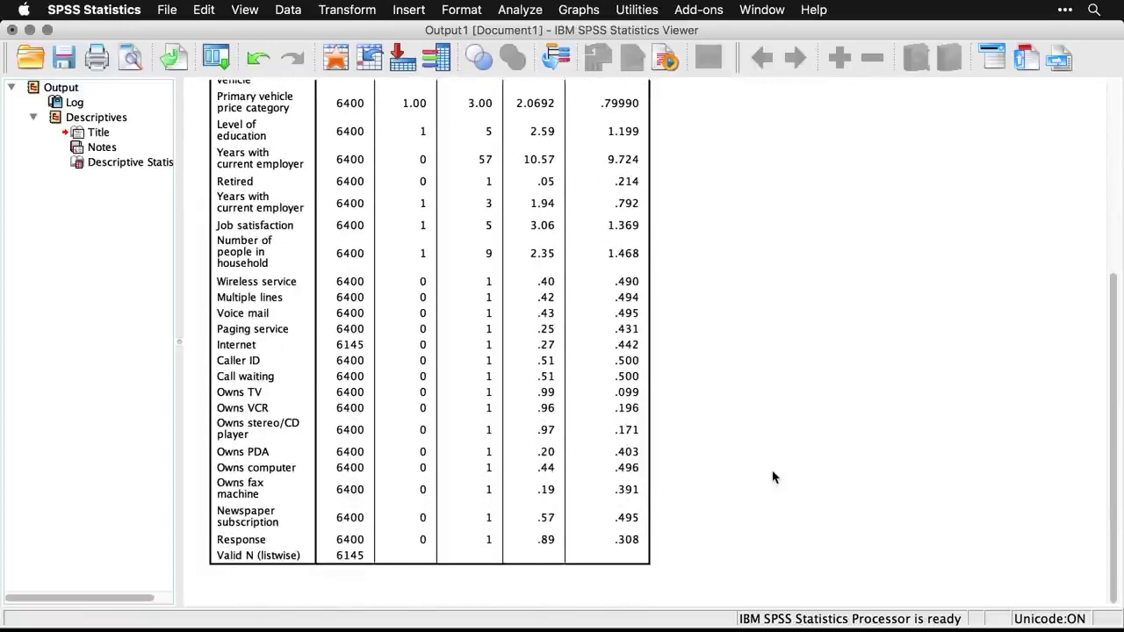
pyautogui.scroll(10, 773, 477)
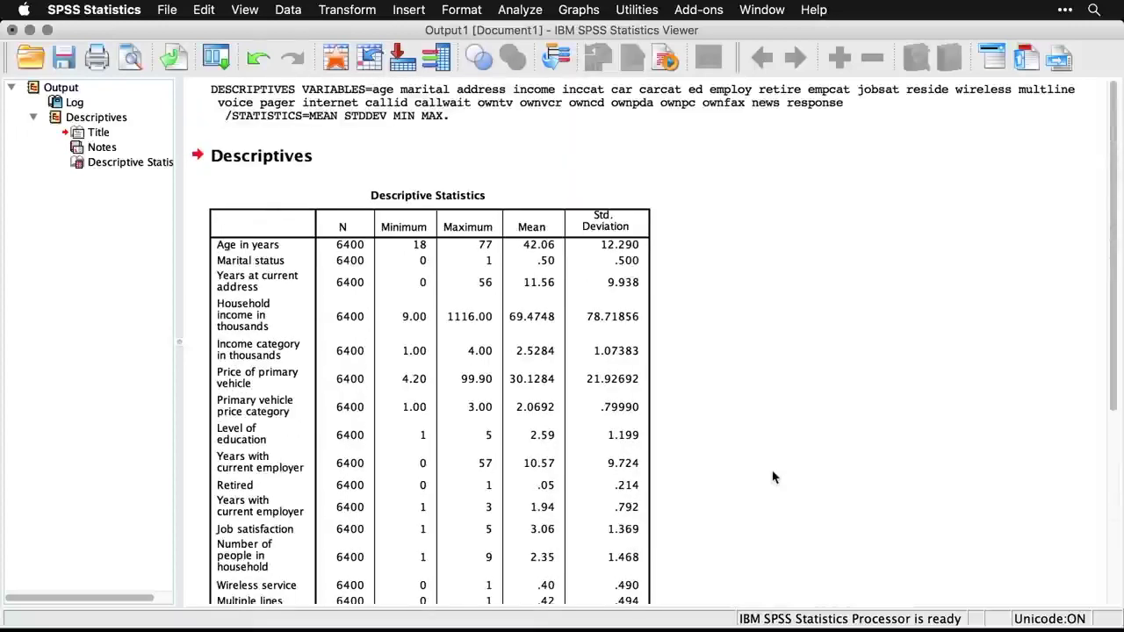
pyautogui.scroll(-6, 773, 477)
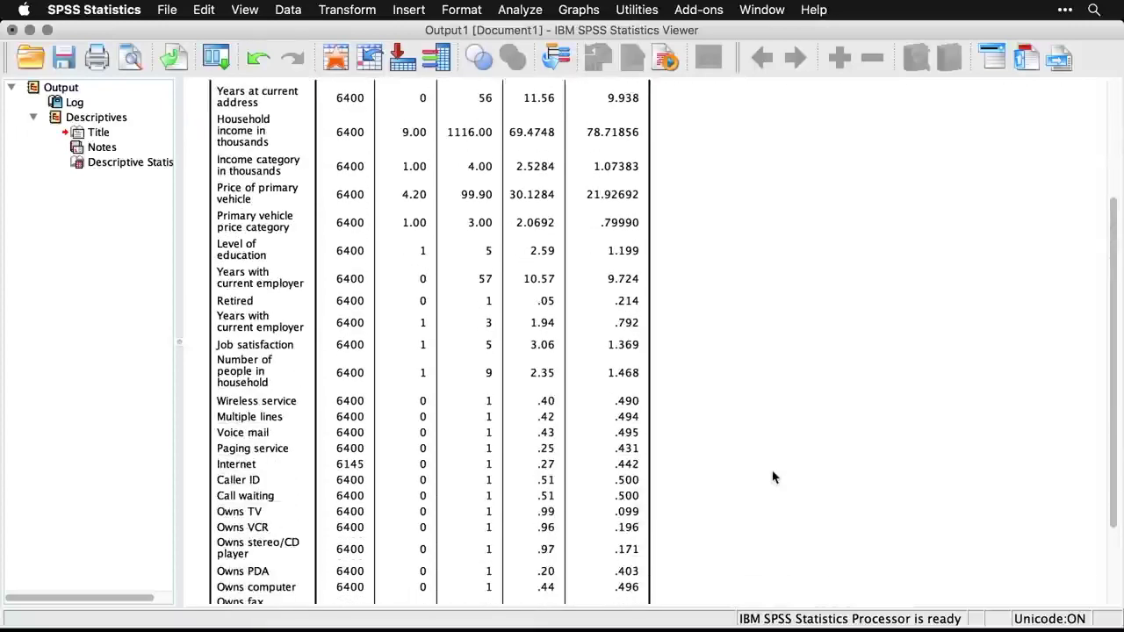
# - Read the PROPORTIONS note in the Descriptives syntax and compare it with the means of the 0/1 variables in the output
pyautogui.press('super+grave')
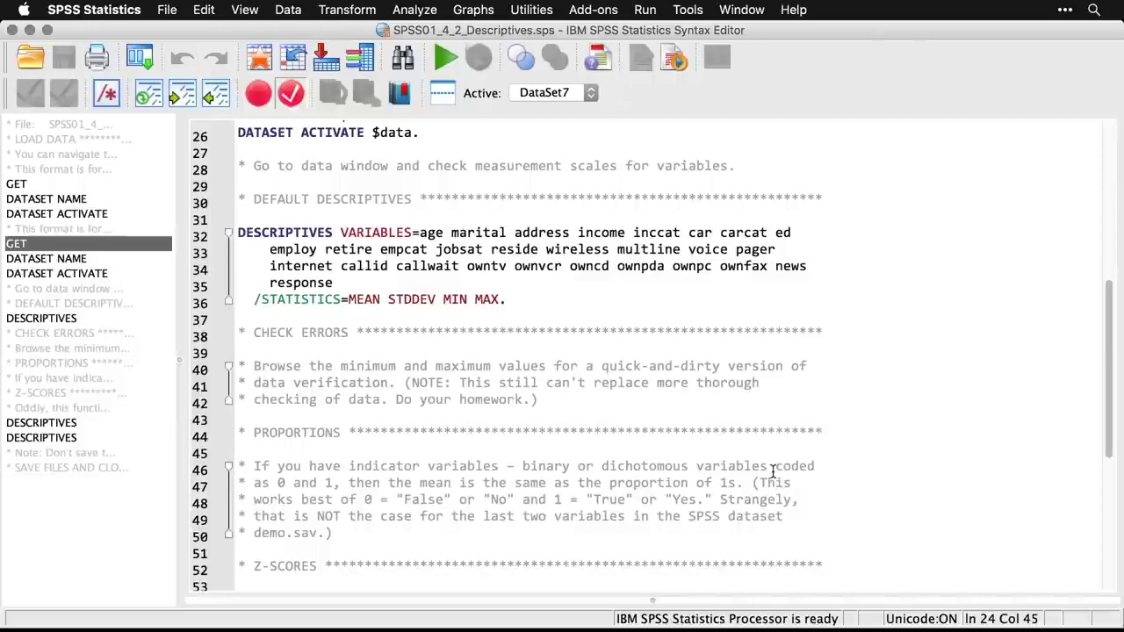
pyautogui.scroll(-1, 773, 472)
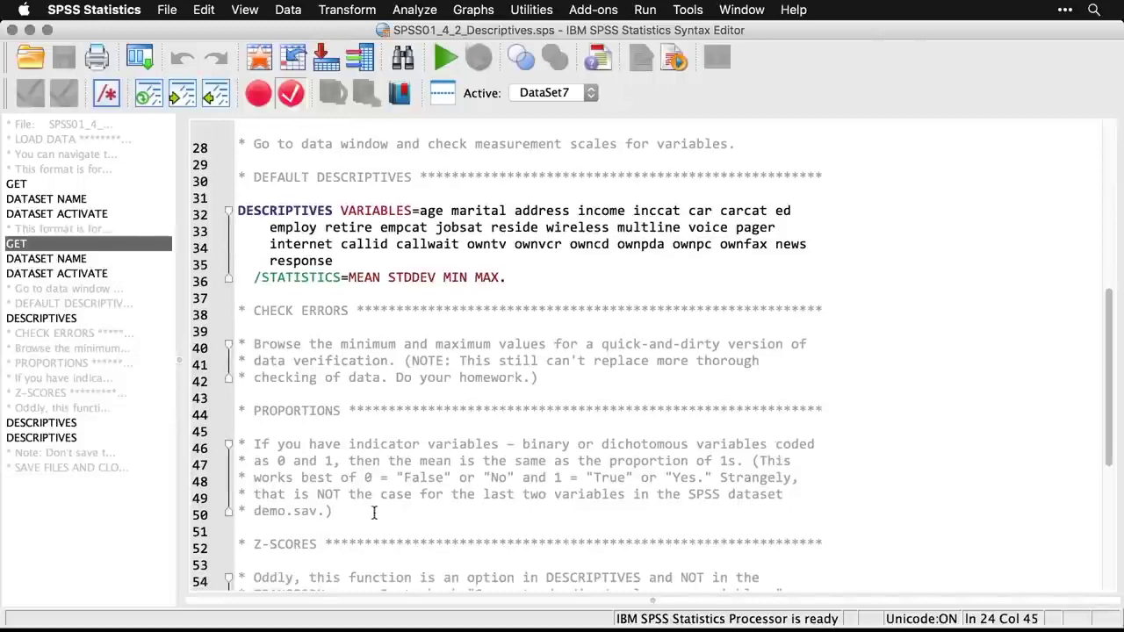
pyautogui.moveTo(333, 512); pyautogui.dragTo(236, 443)
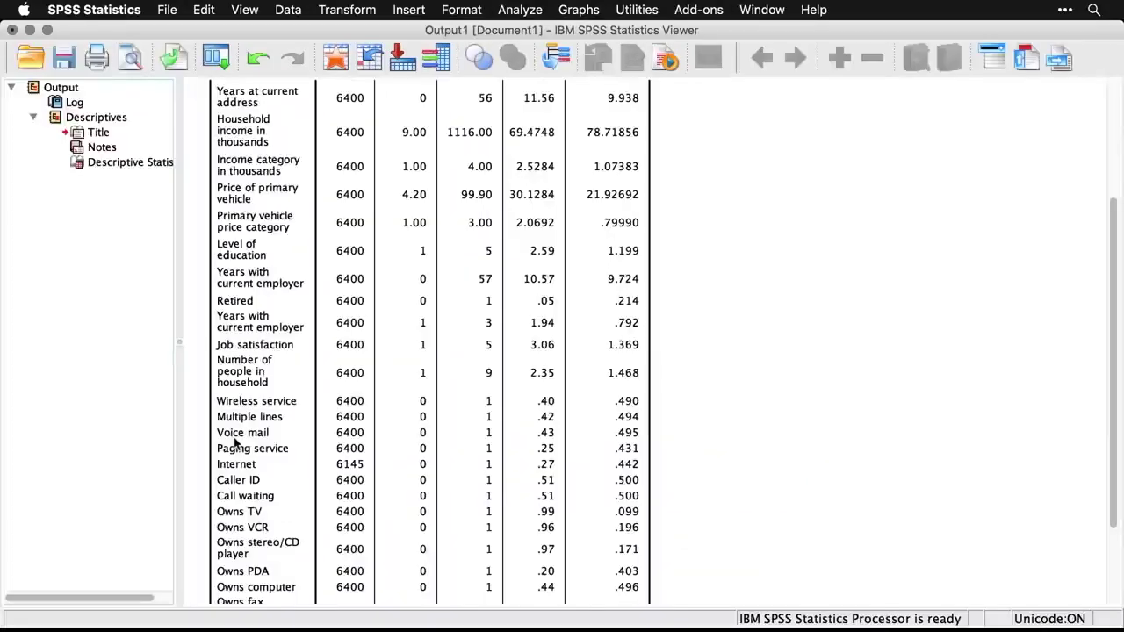
pyautogui.scroll(-3, 289, 432)
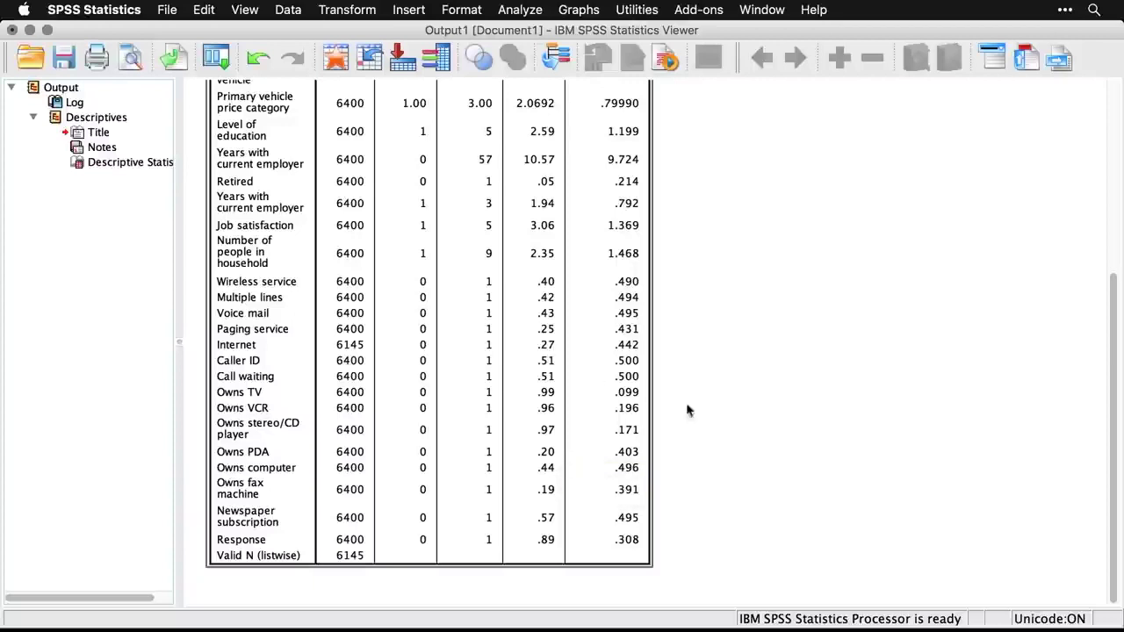
# - Return to the Descriptives syntax file and read the Z-SCORES note and its commands
pyautogui.click(756, 457)
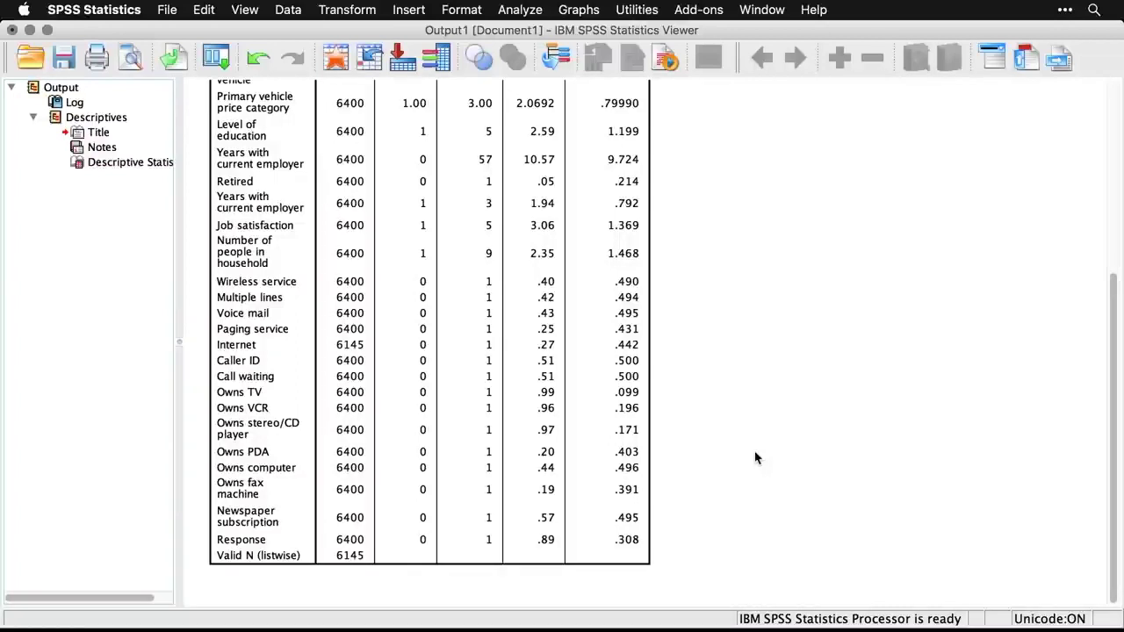
pyautogui.press('super+grave')
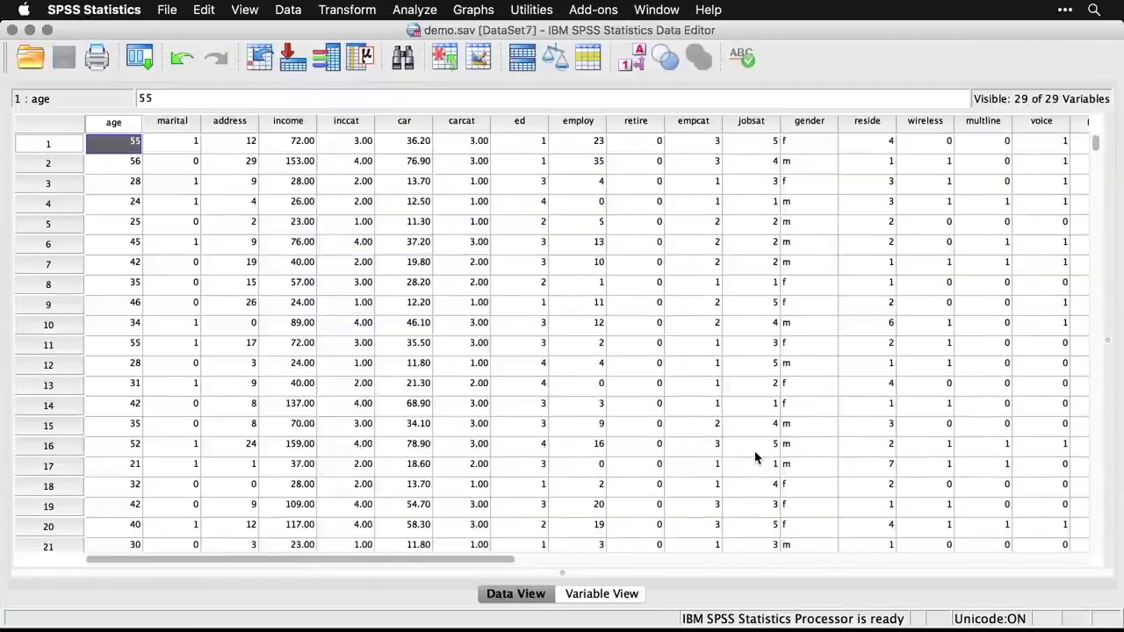
pyautogui.press('super+grave')
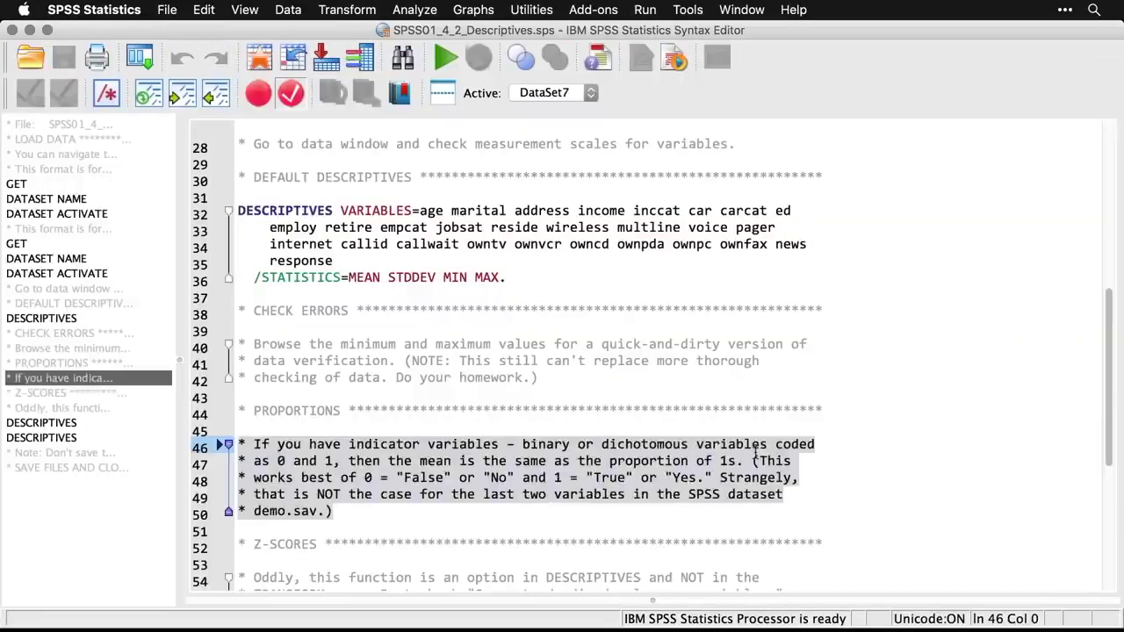
pyautogui.scroll(-3, 755, 453)
pyautogui.click(794, 457)
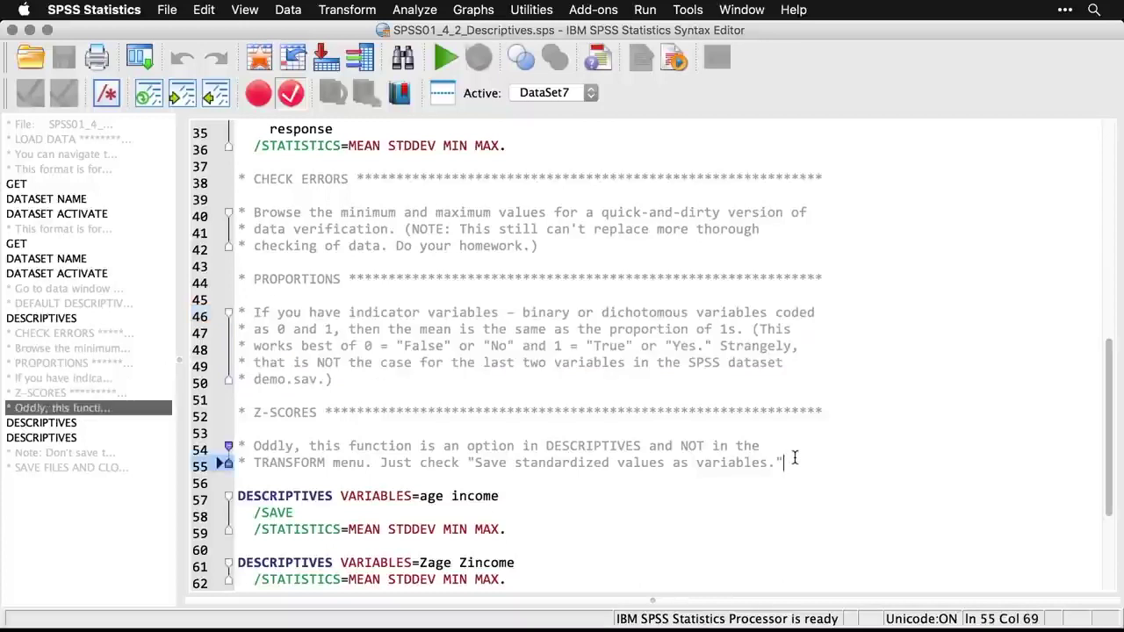
pyautogui.scroll(-5, 795, 458)
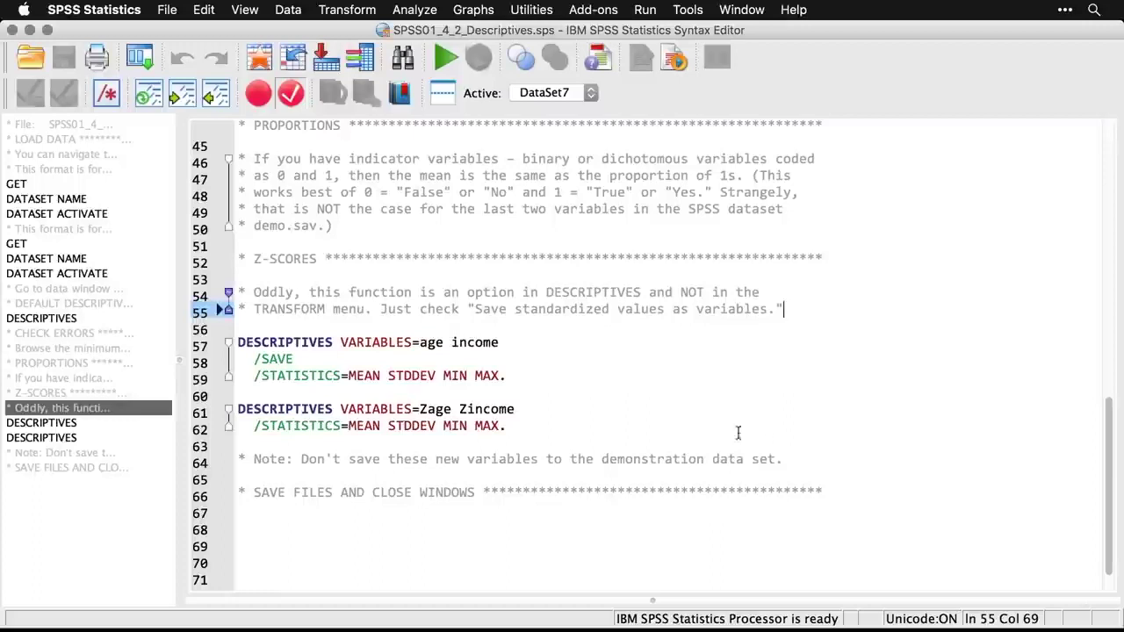
# - Run Descriptives on only age and household income, saving the standardized values as variables
pyautogui.click(364, 7)
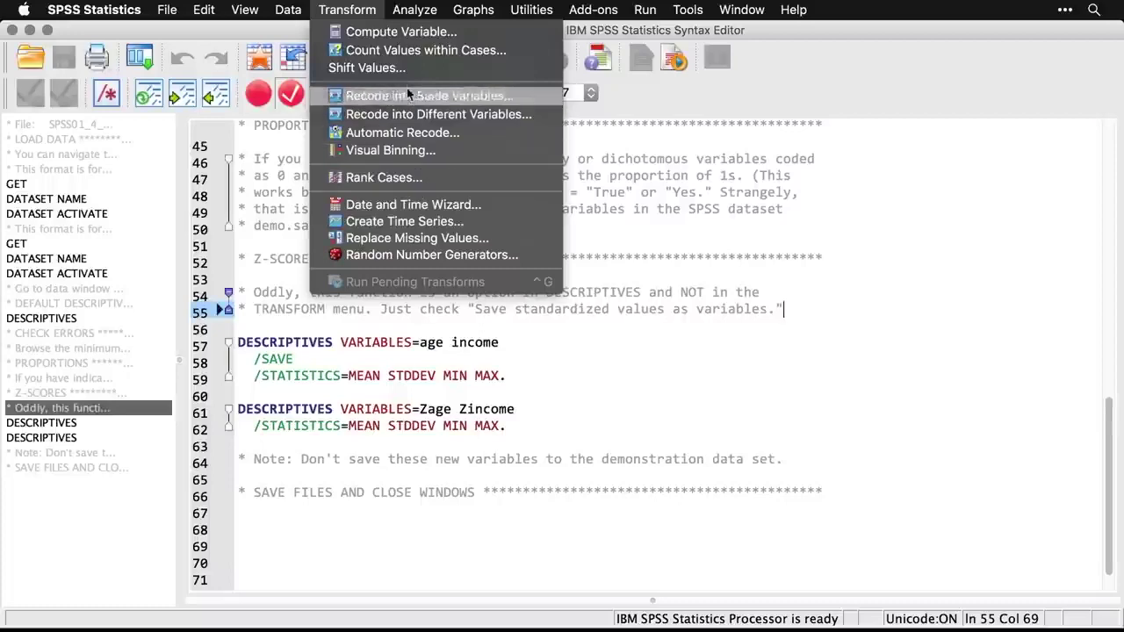
pyautogui.moveTo(427, 11)
pyautogui.moveTo(435, 48)
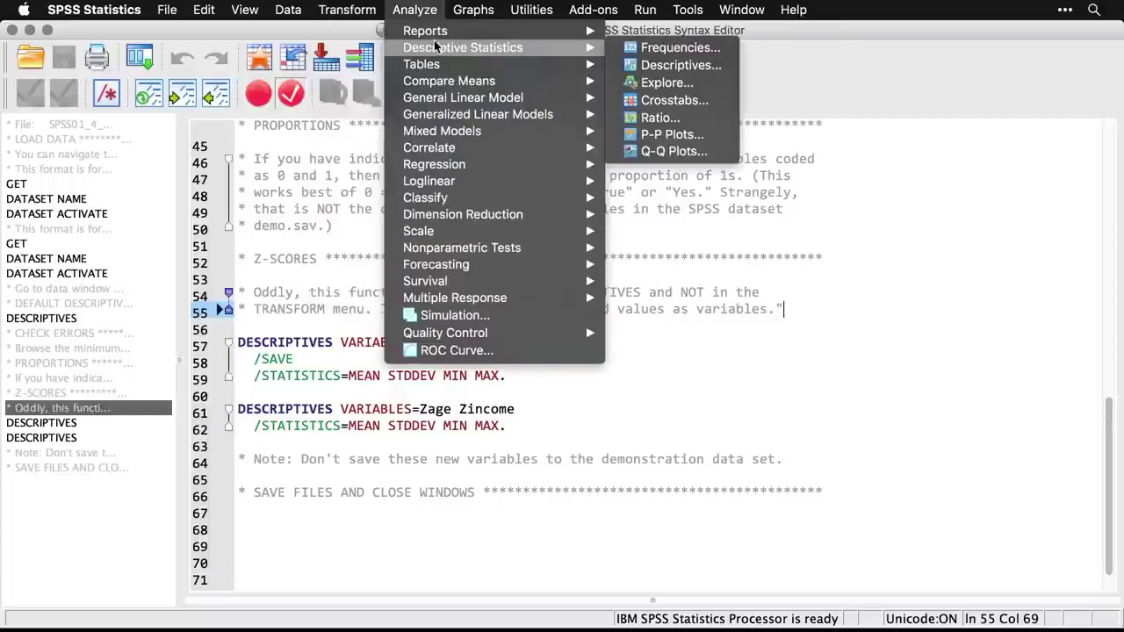
pyautogui.click(679, 66)
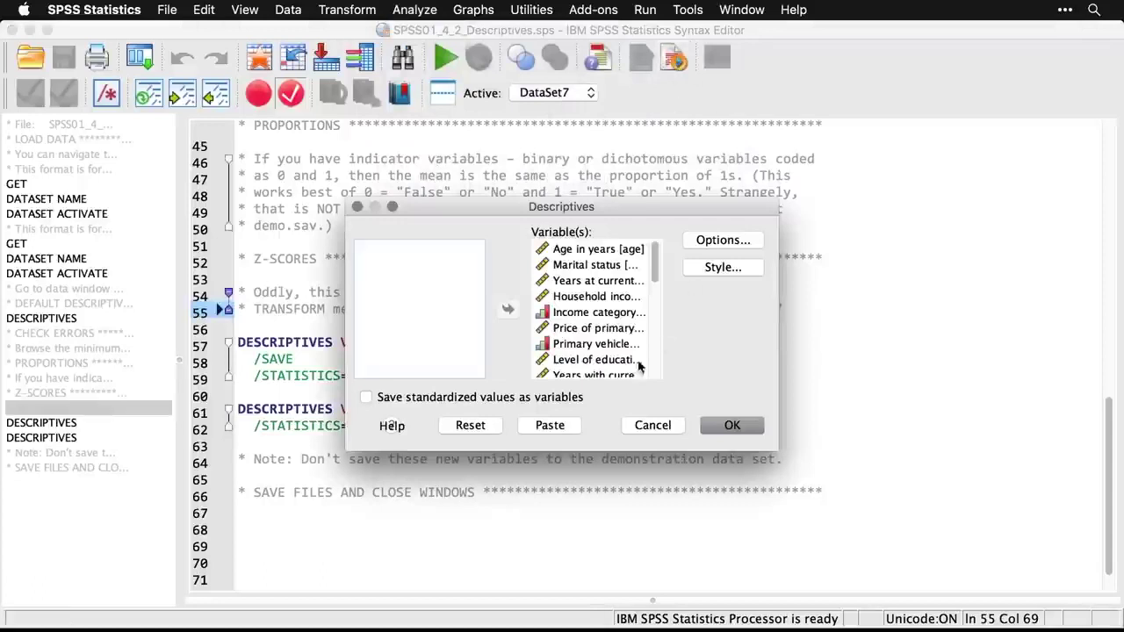
pyautogui.click(481, 425)
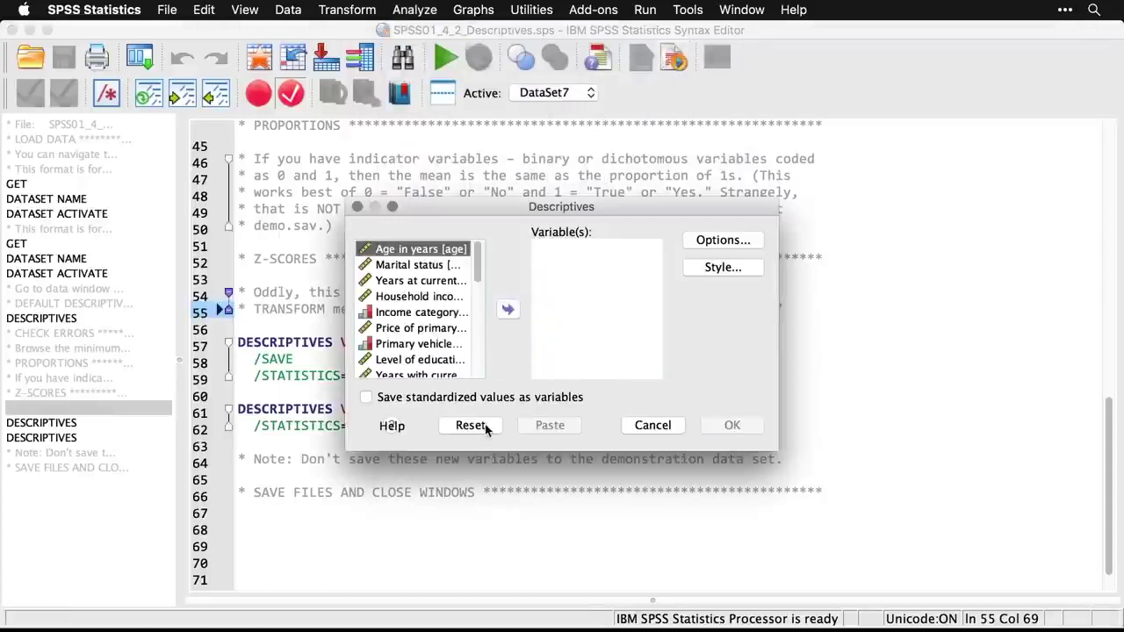
pyautogui.click(507, 309)
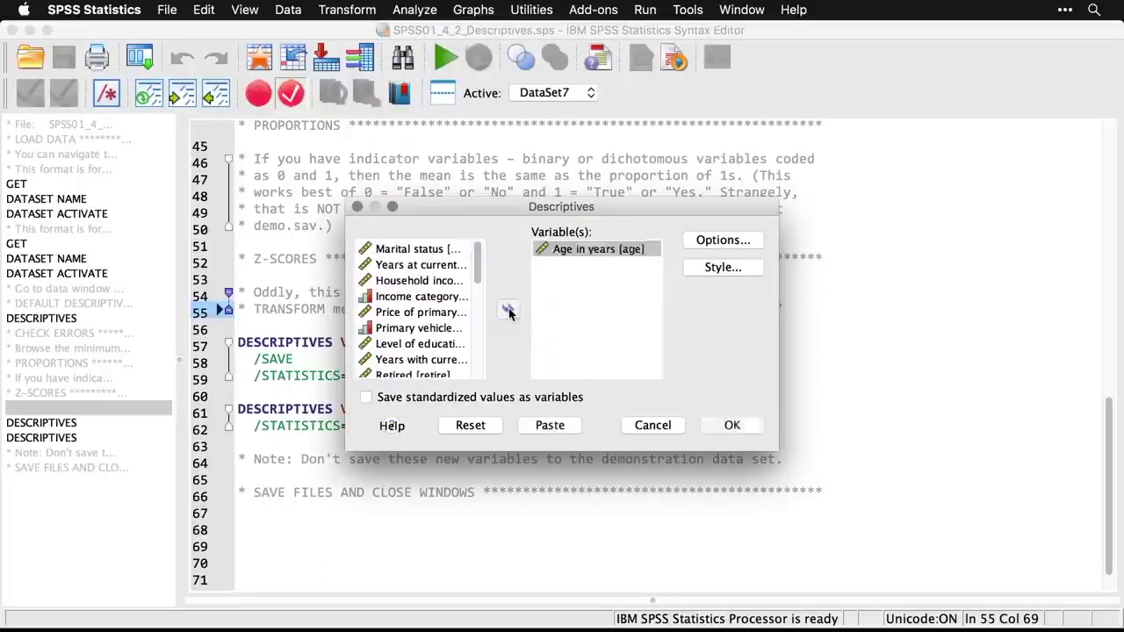
pyautogui.click(437, 282)
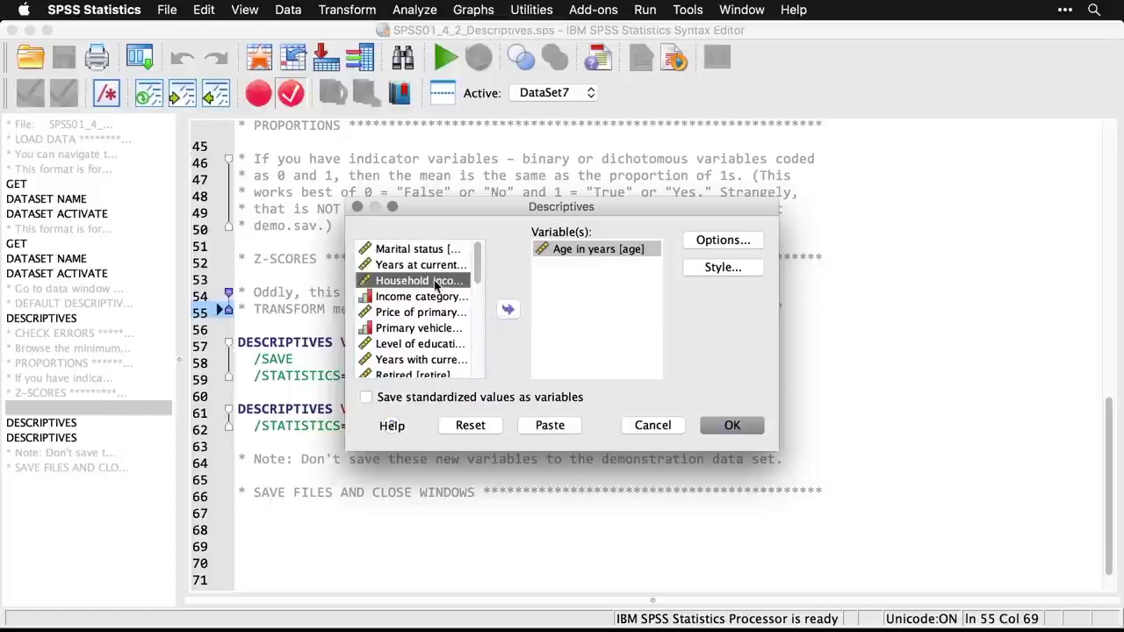
pyautogui.click(508, 309)
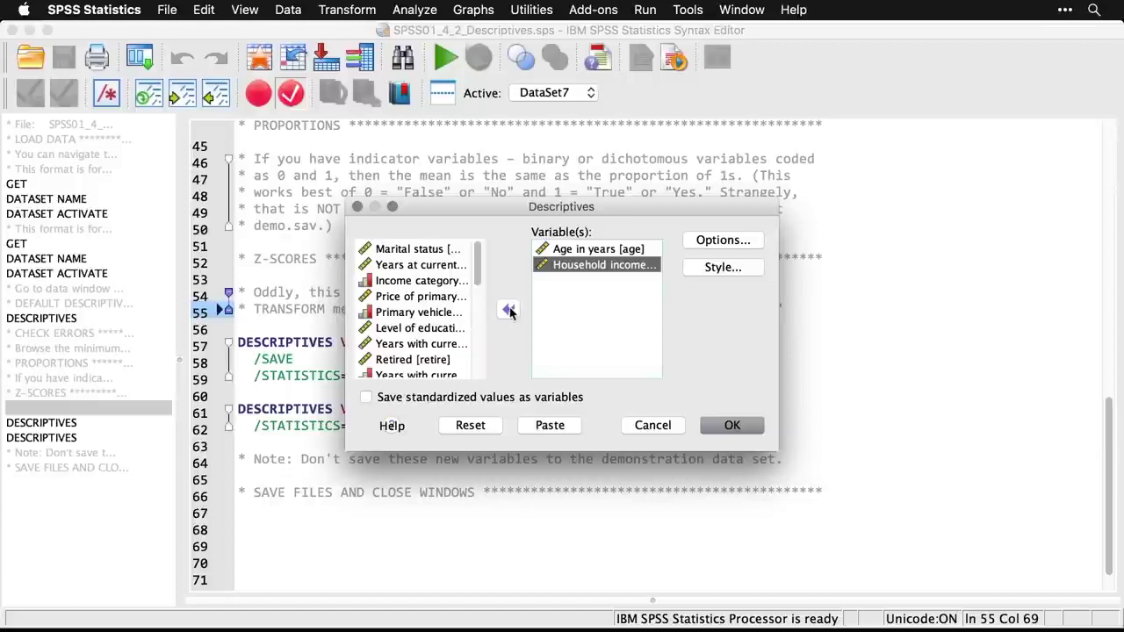
pyautogui.click(367, 401)
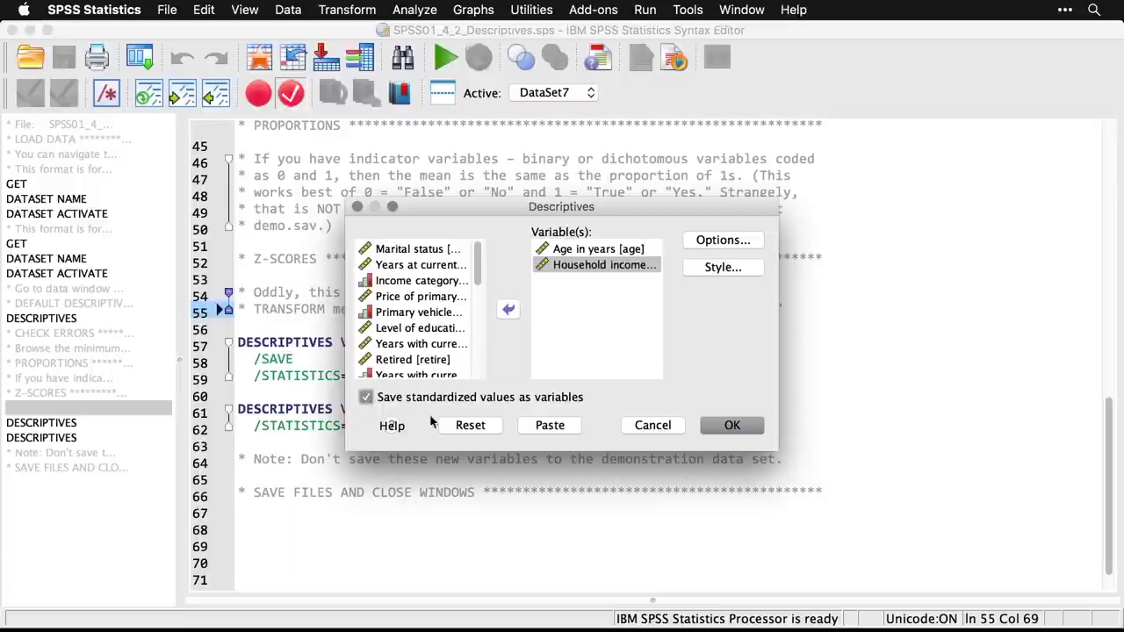
pyautogui.click(734, 425)
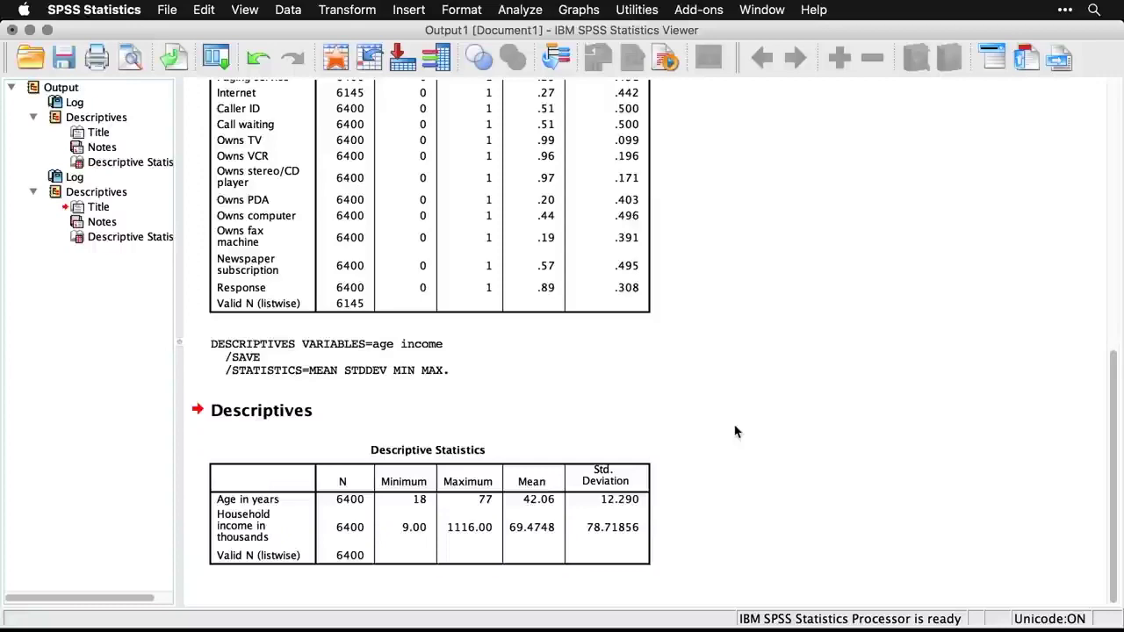
# - Examine the Zage and Zincome columns at the end of the demo.sav data
pyautogui.press('super+grave')
pyautogui.press('super+grave')
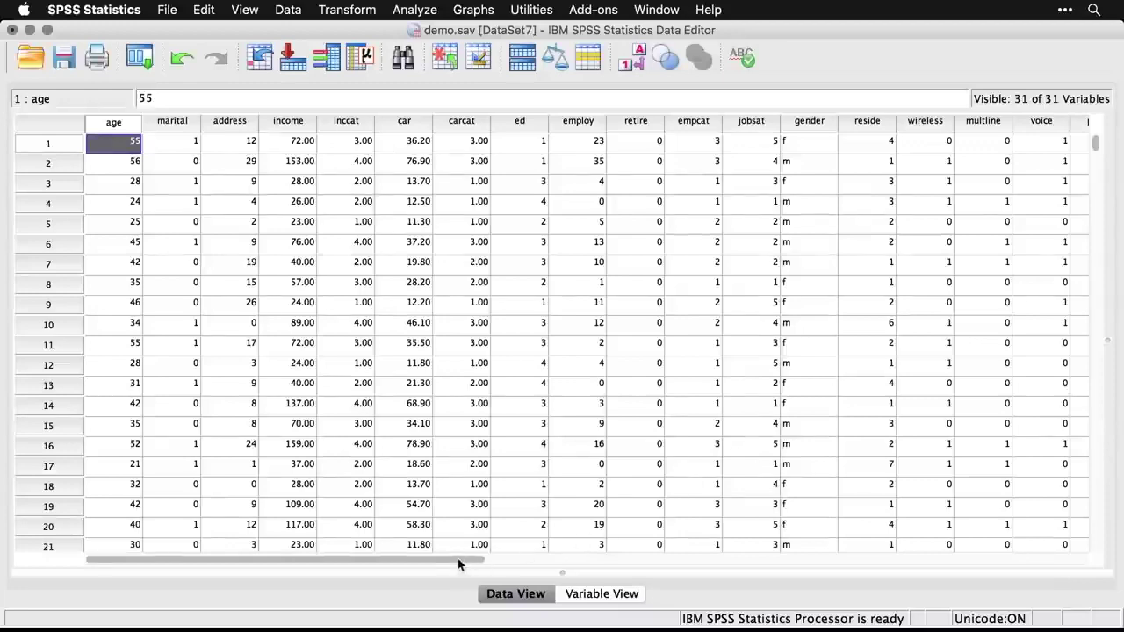
pyautogui.moveTo(462, 561); pyautogui.dragTo(922, 568)
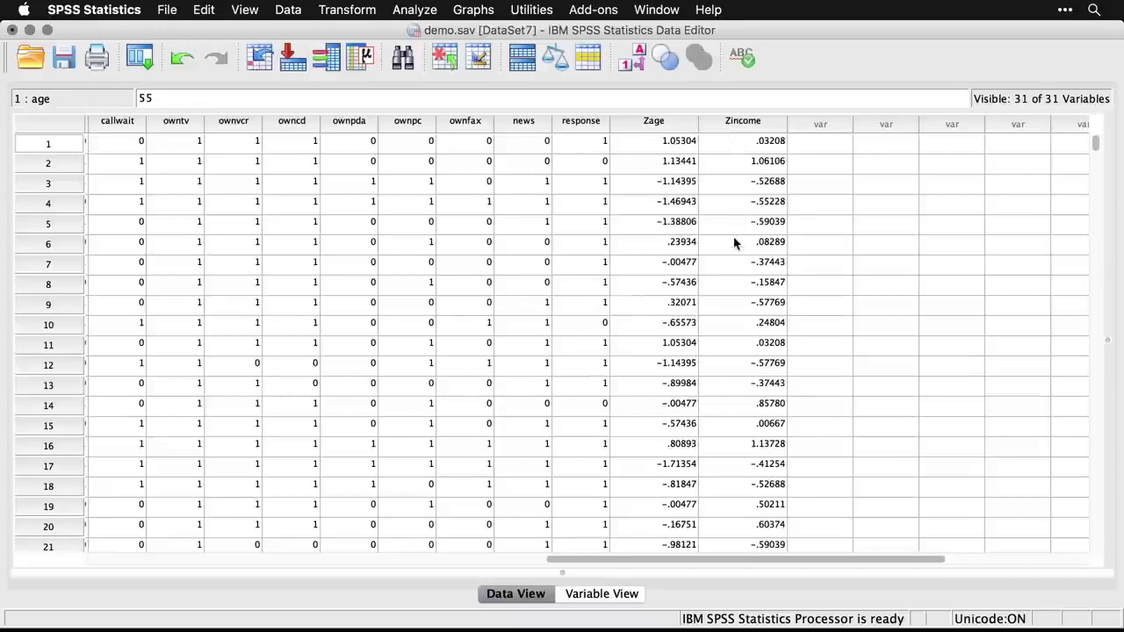
pyautogui.scroll(-13, 735, 244)
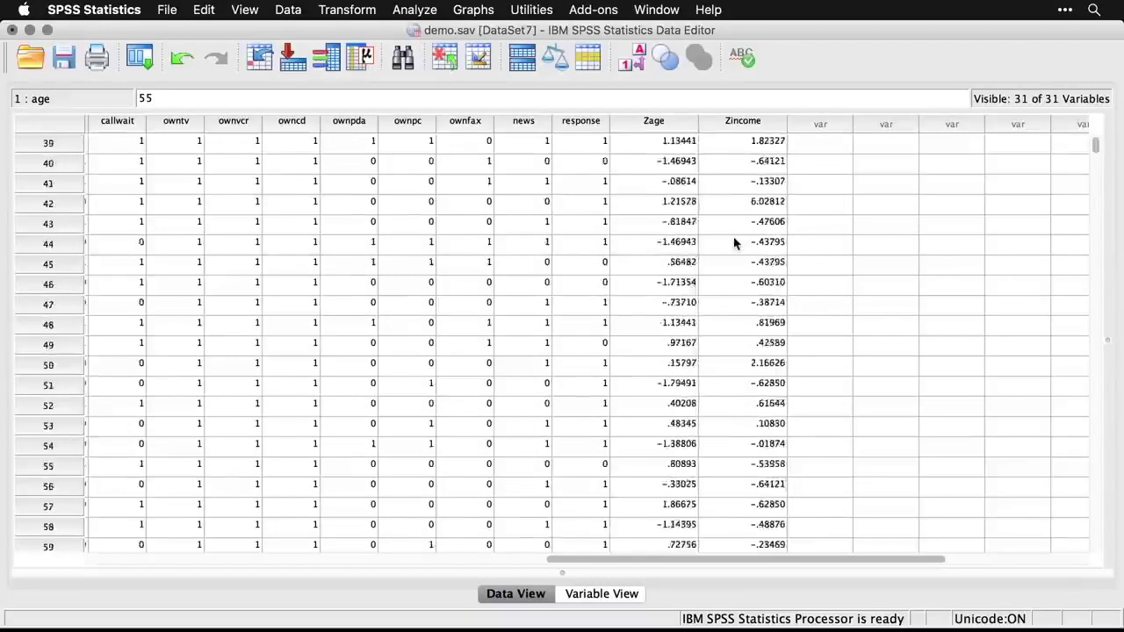
pyautogui.scroll(-2, 735, 243)
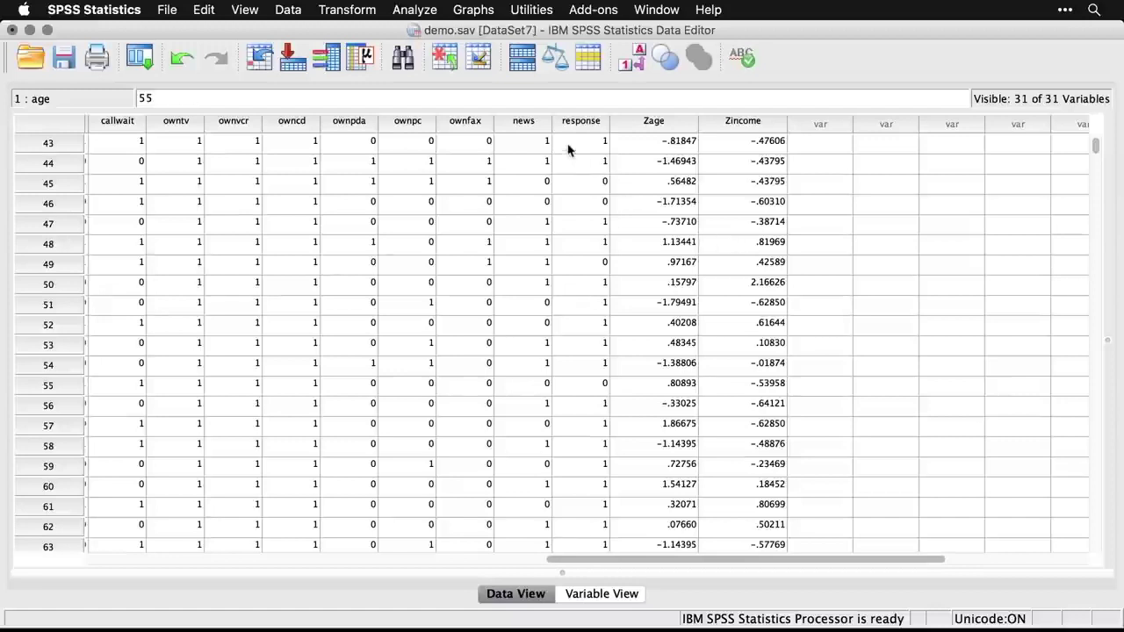
# - Reset Descriptives and run it on the age and household income z-score variables, without saving standardized values
pyautogui.click(428, 10)
pyautogui.moveTo(430, 47)
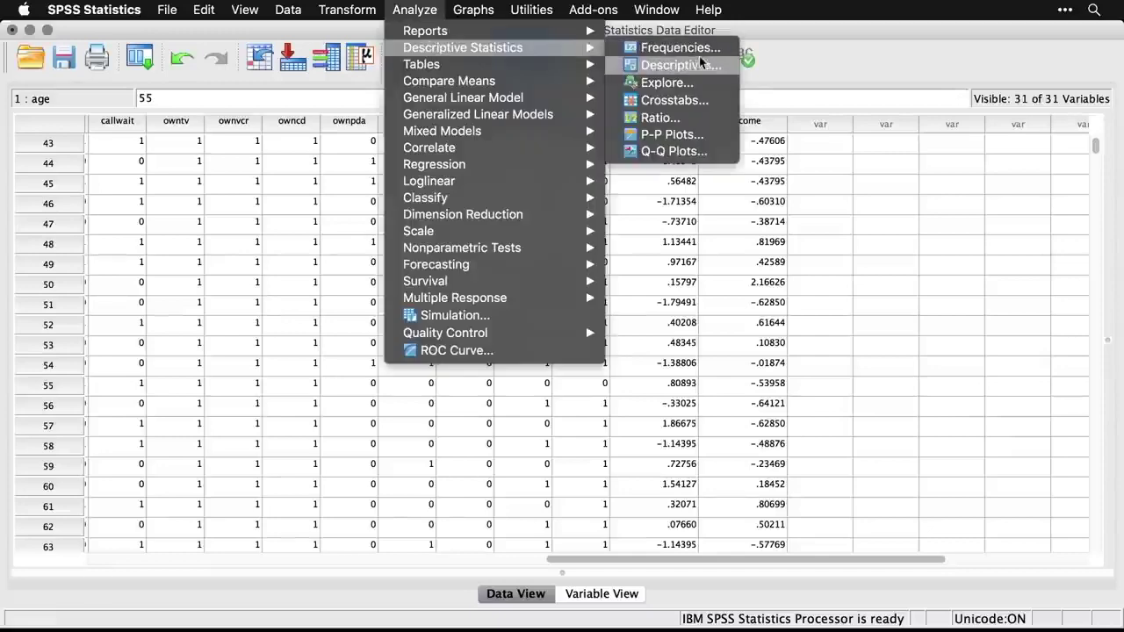
pyautogui.click(721, 70)
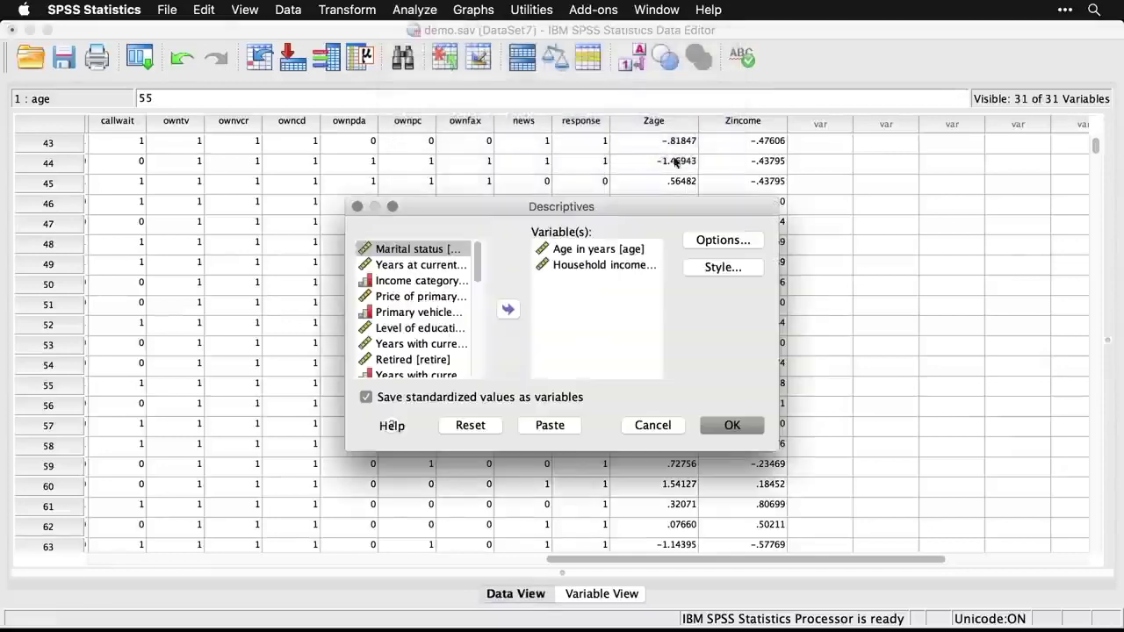
pyautogui.click(471, 426)
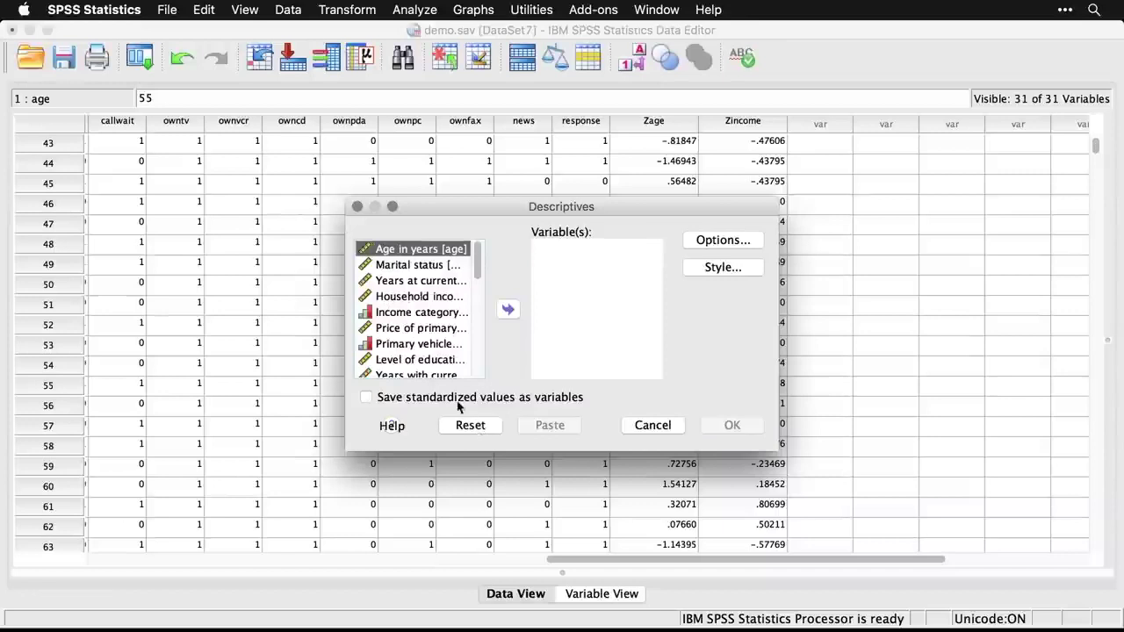
pyautogui.moveTo(479, 261); pyautogui.dragTo(482, 397)
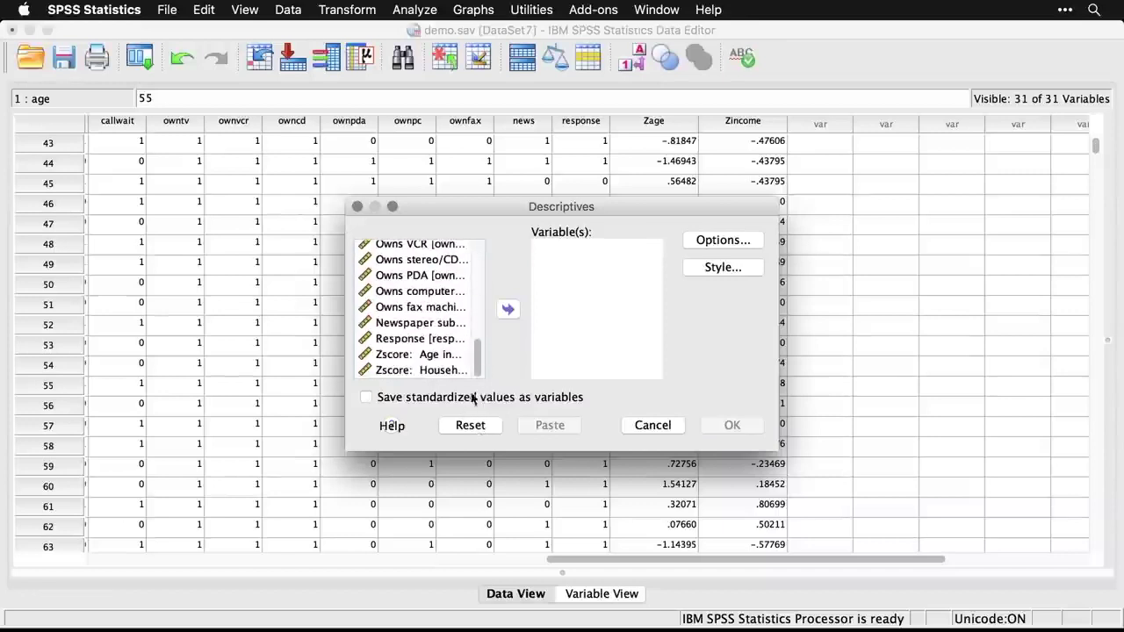
pyautogui.click(423, 356)
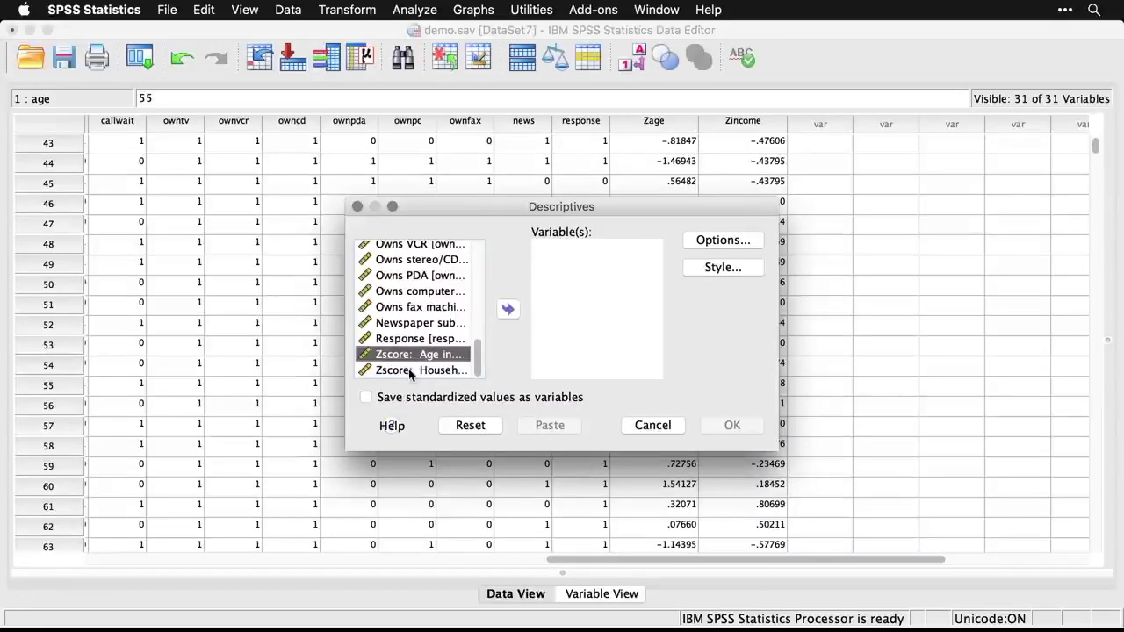
pyautogui.keyDown('shift'); pyautogui.click(410, 371); pyautogui.keyUp('shift')
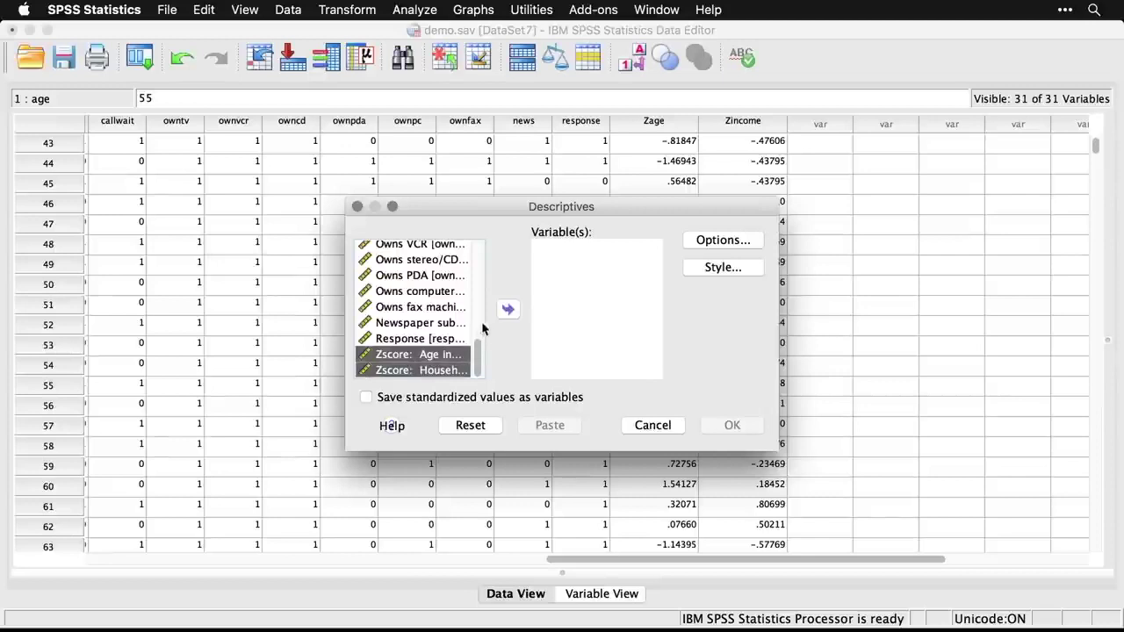
pyautogui.click(510, 310)
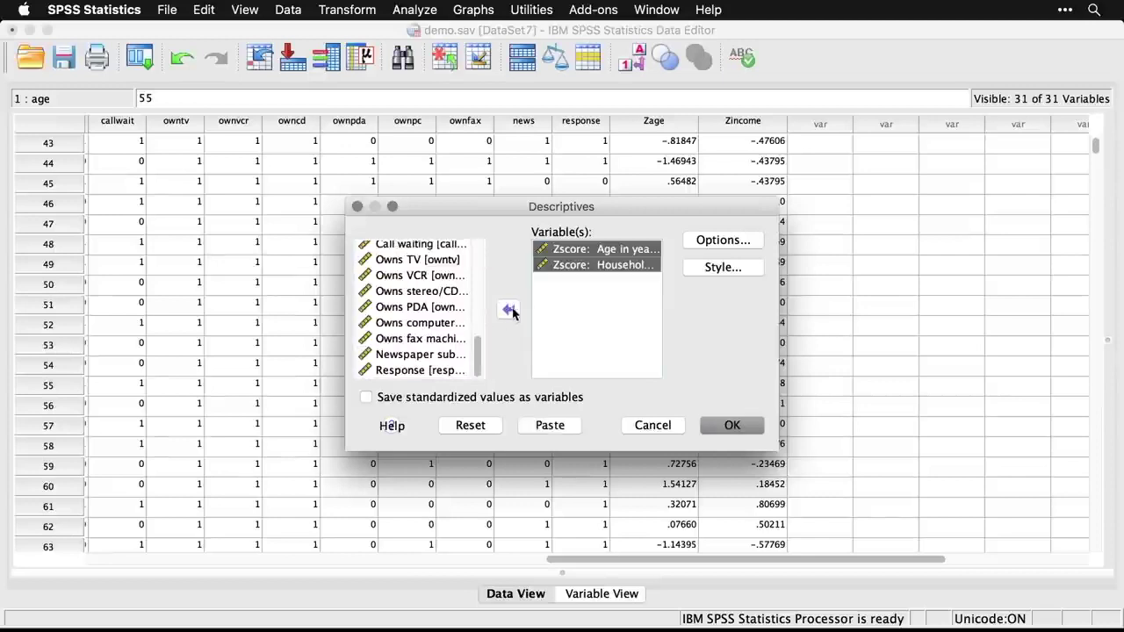
pyautogui.click(731, 428)
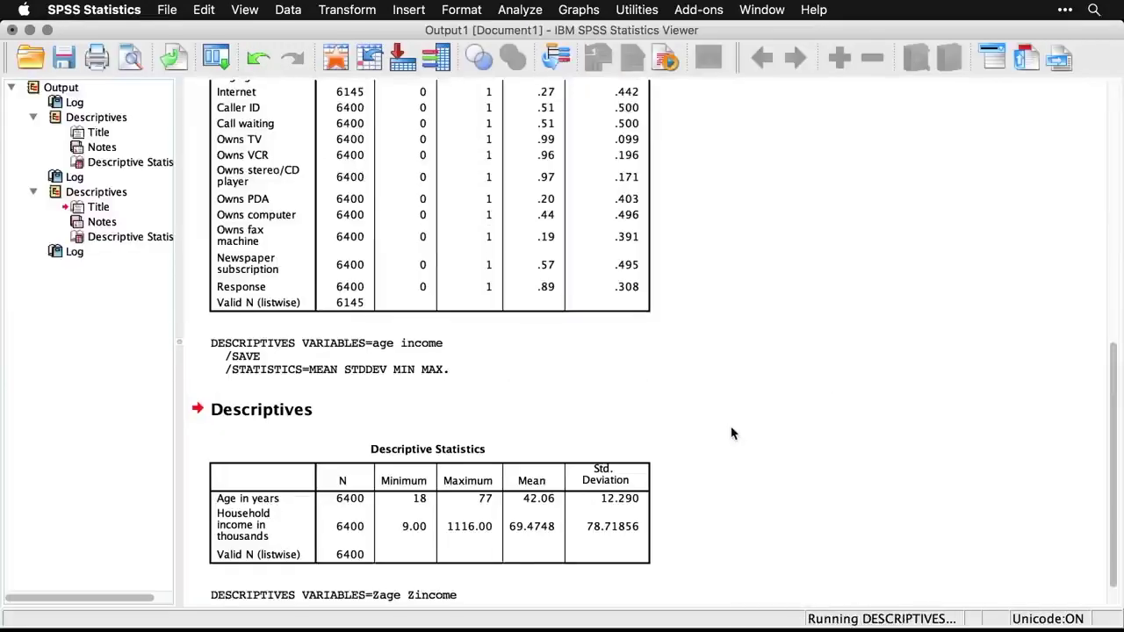
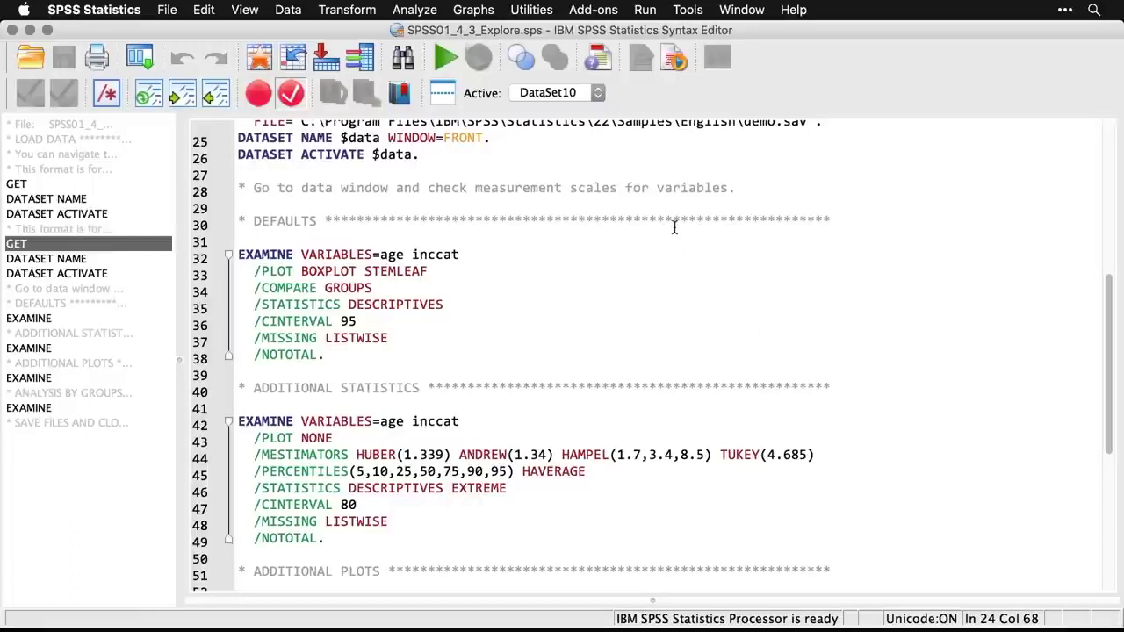
# - Run Explore with the default settings on age and income category as dependent variables, and review the Descriptives table
pyautogui.click(423, 8)
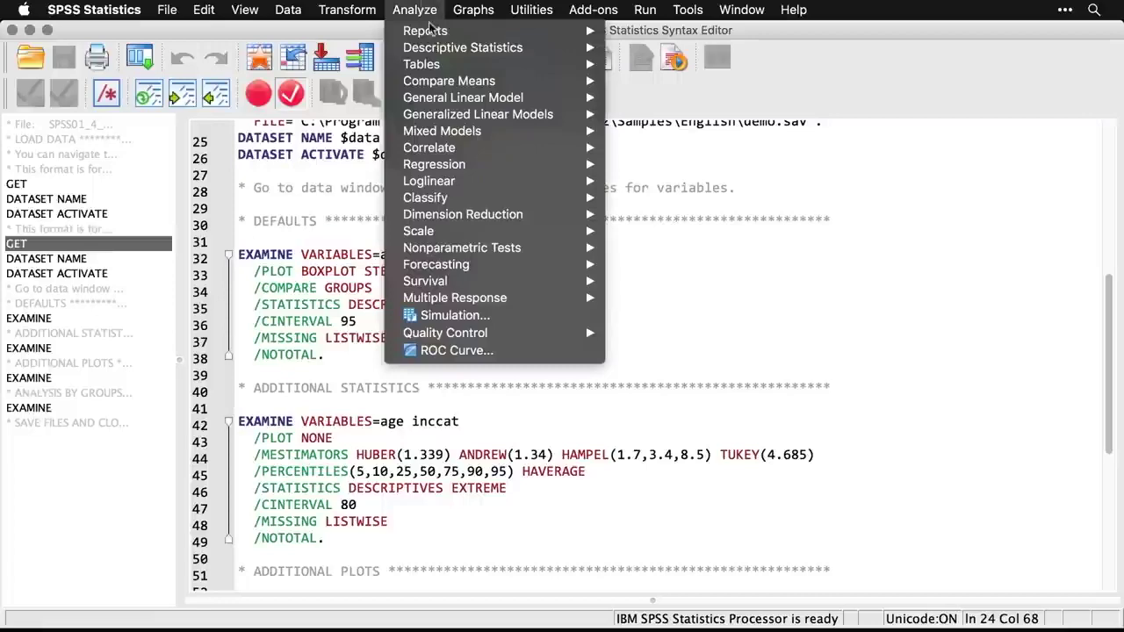
pyautogui.moveTo(434, 50)
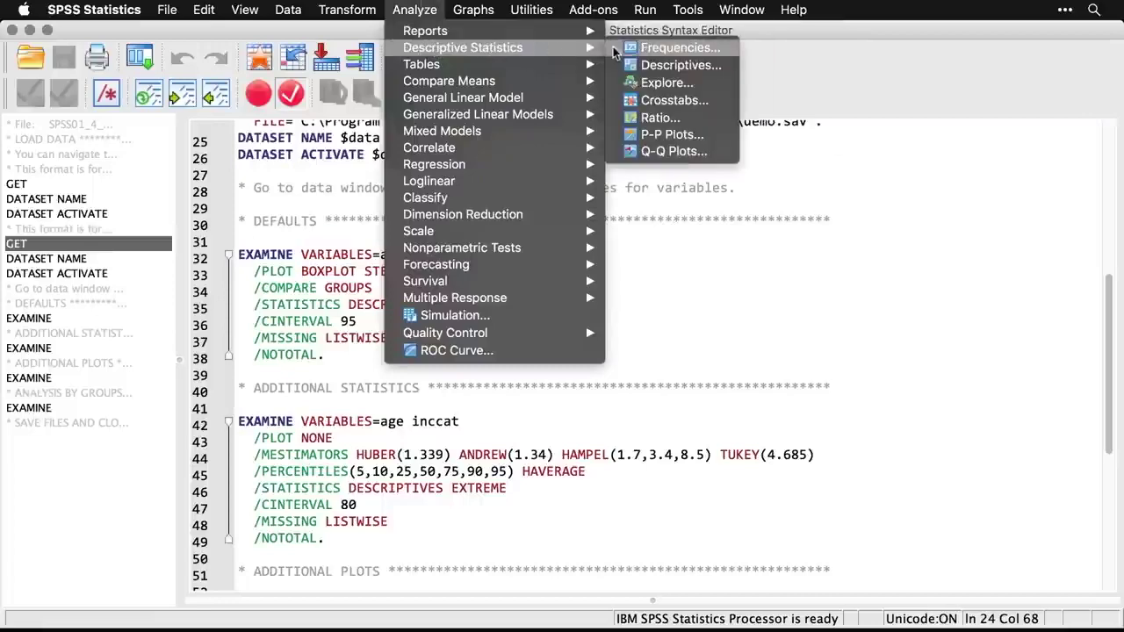
pyautogui.click(706, 85)
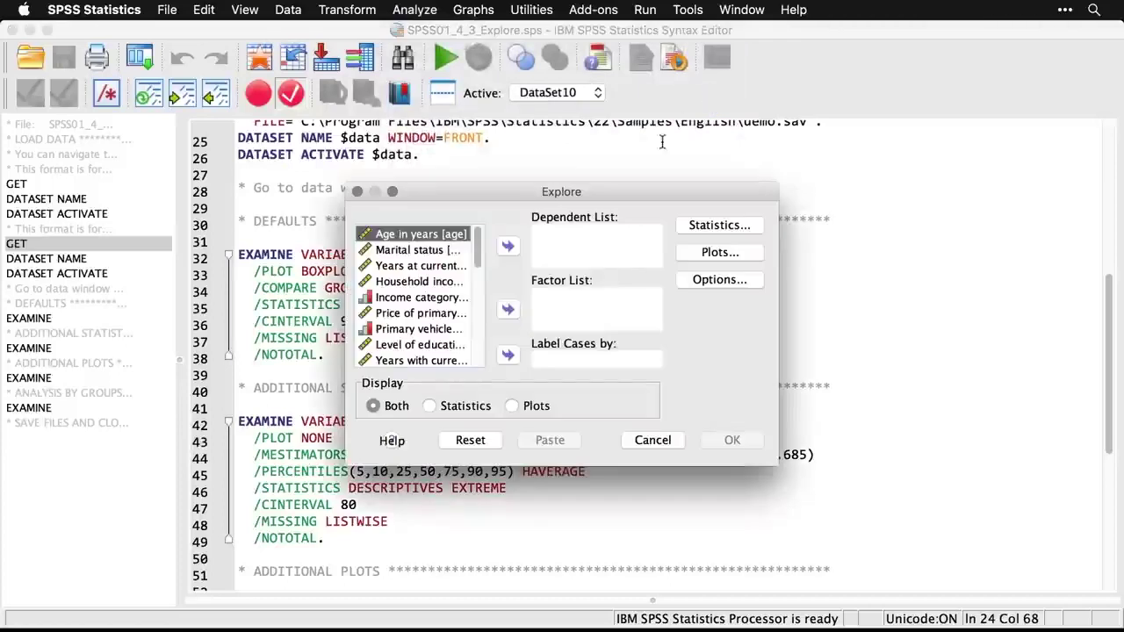
pyautogui.click(506, 247)
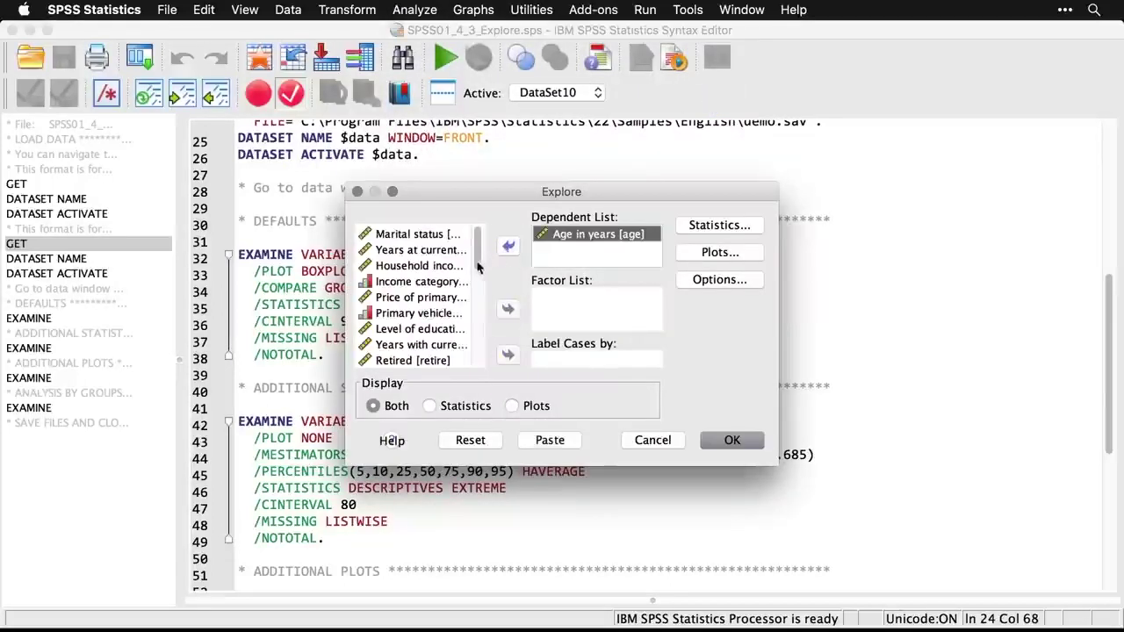
pyautogui.click(421, 282)
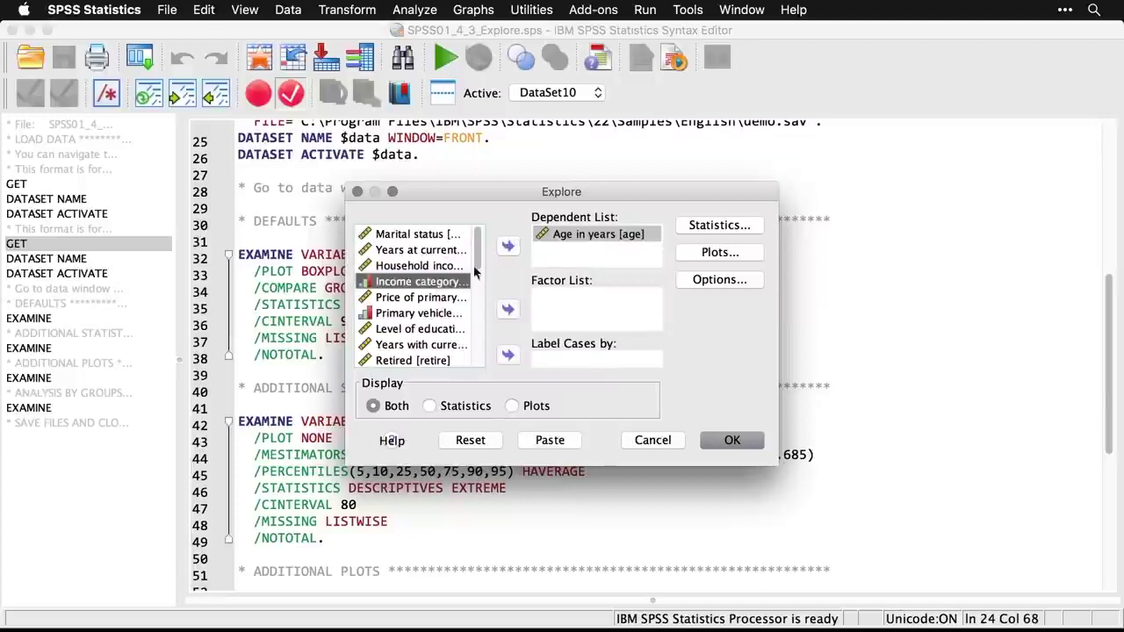
pyautogui.click(508, 247)
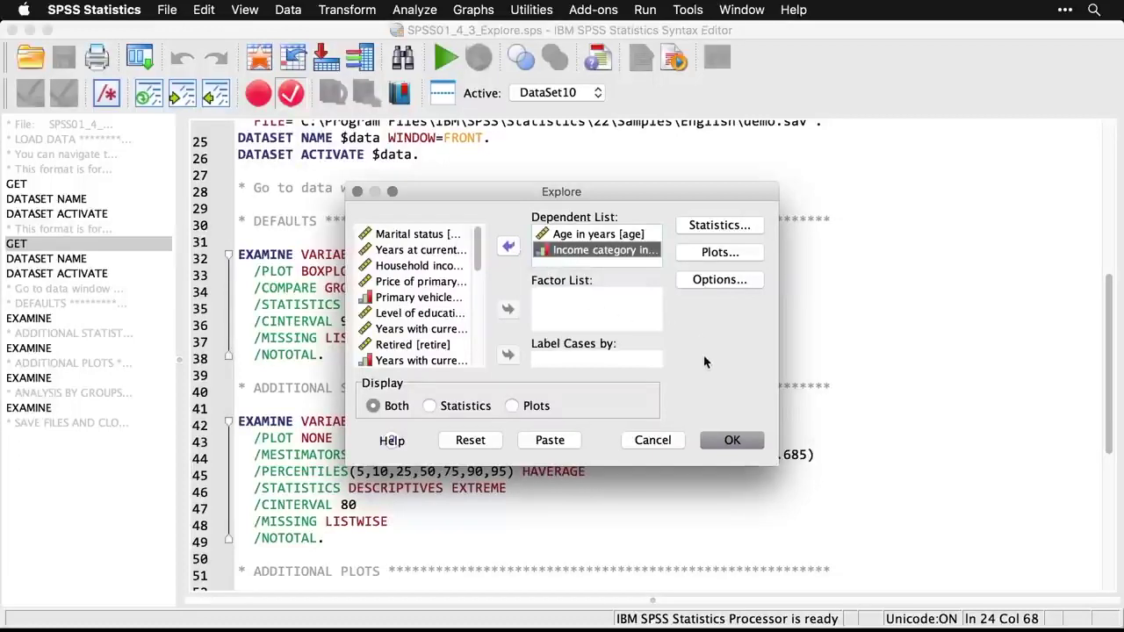
pyautogui.click(737, 444)
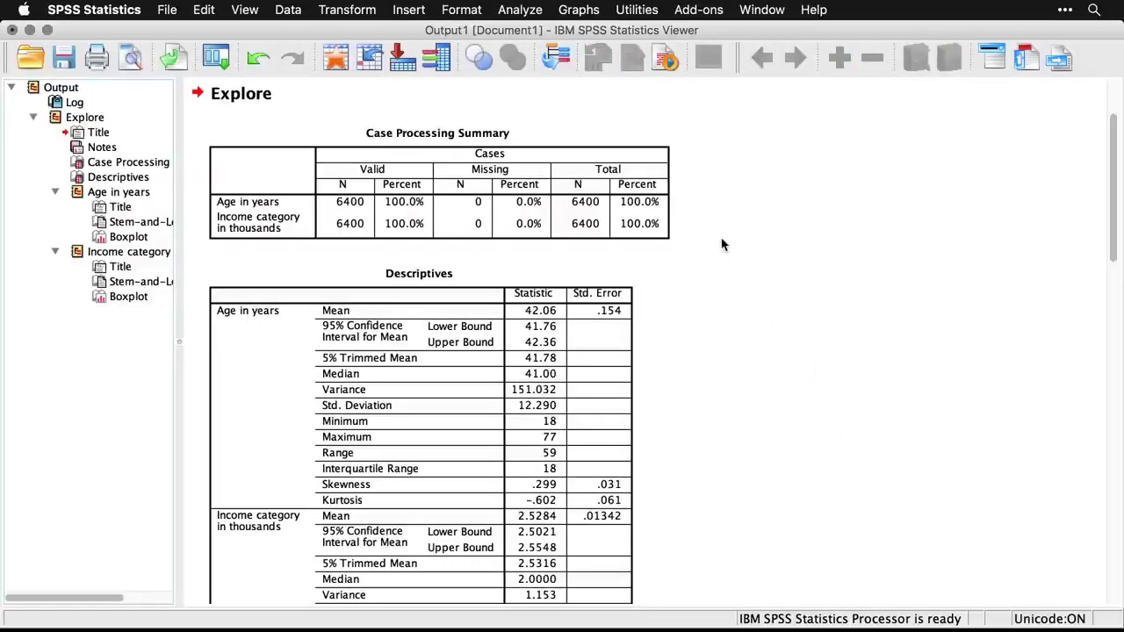
pyautogui.scroll(-3, 722, 244)
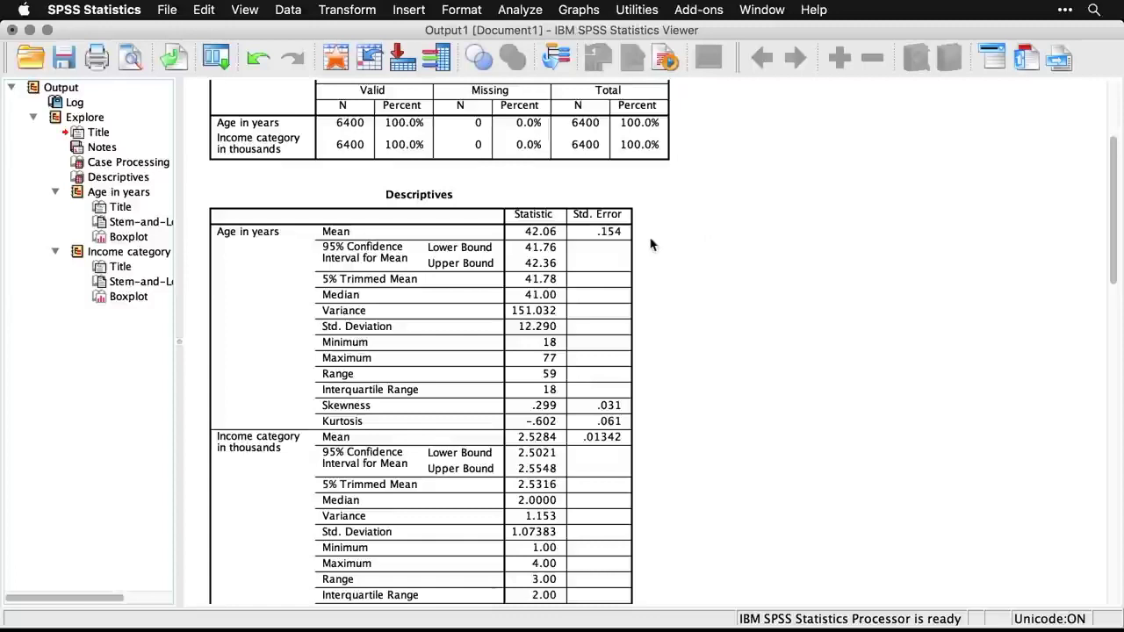
# - Review the Explore output's Descriptives table and the stem-and-leaf plot and boxplot for age in years
pyautogui.click(605, 246)
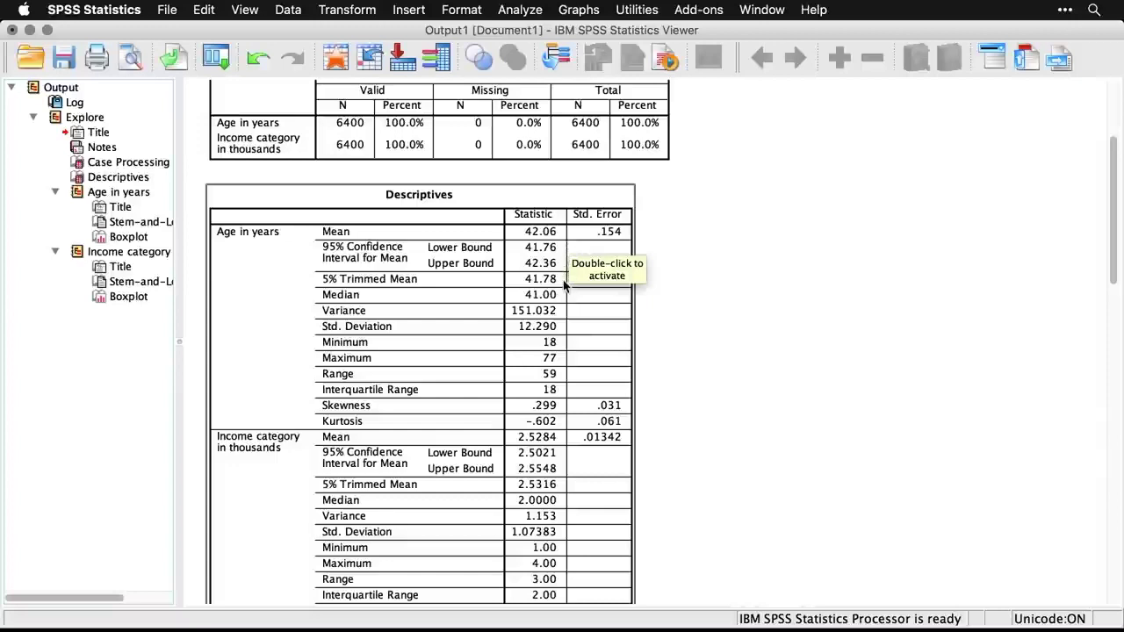
pyautogui.click(675, 328)
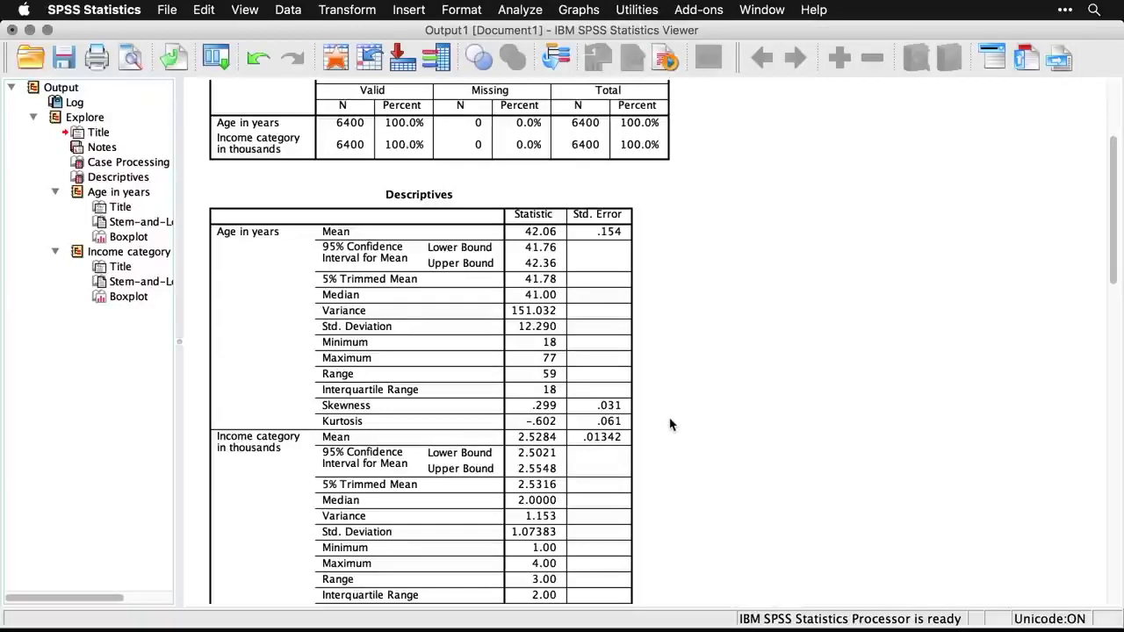
pyautogui.scroll(-3, 669, 424)
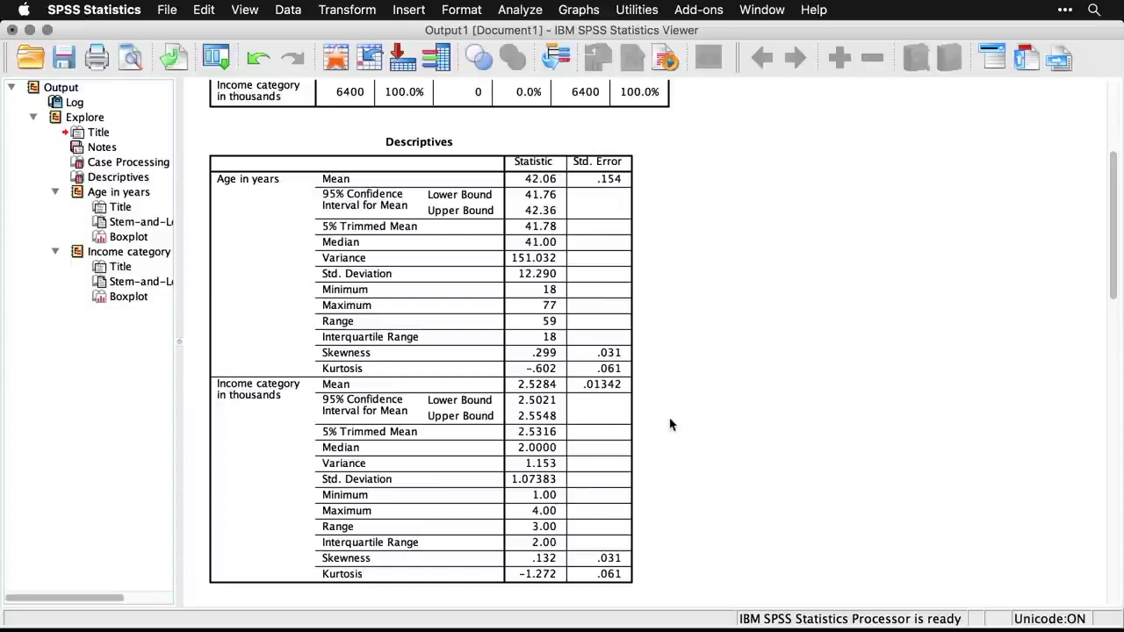
pyautogui.scroll(-2, 670, 424)
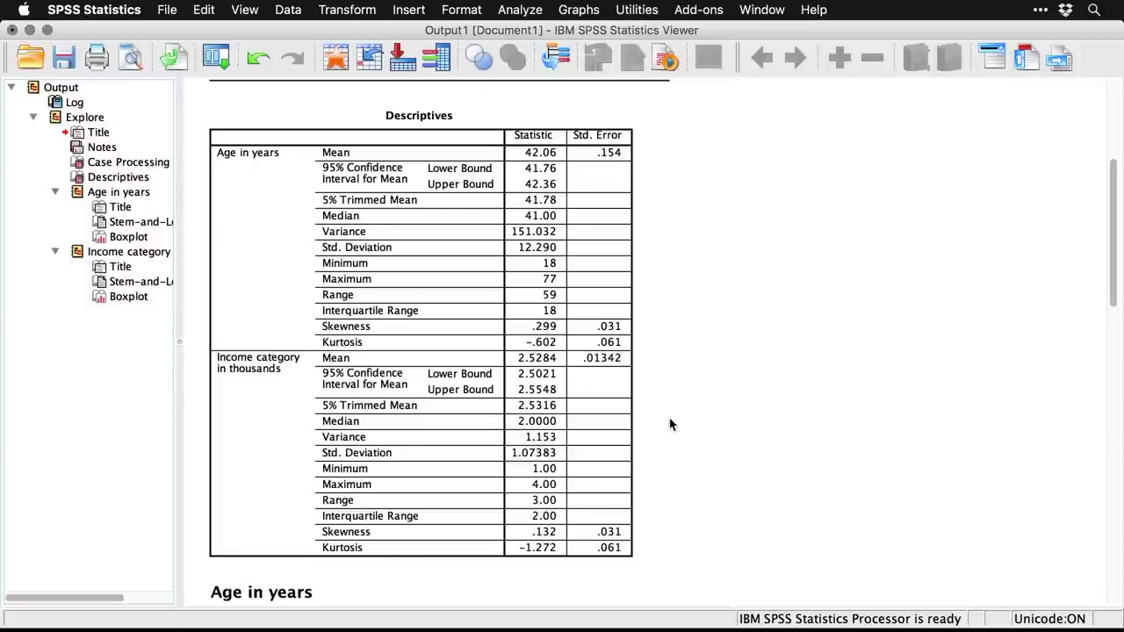
pyautogui.scroll(-10, 670, 424)
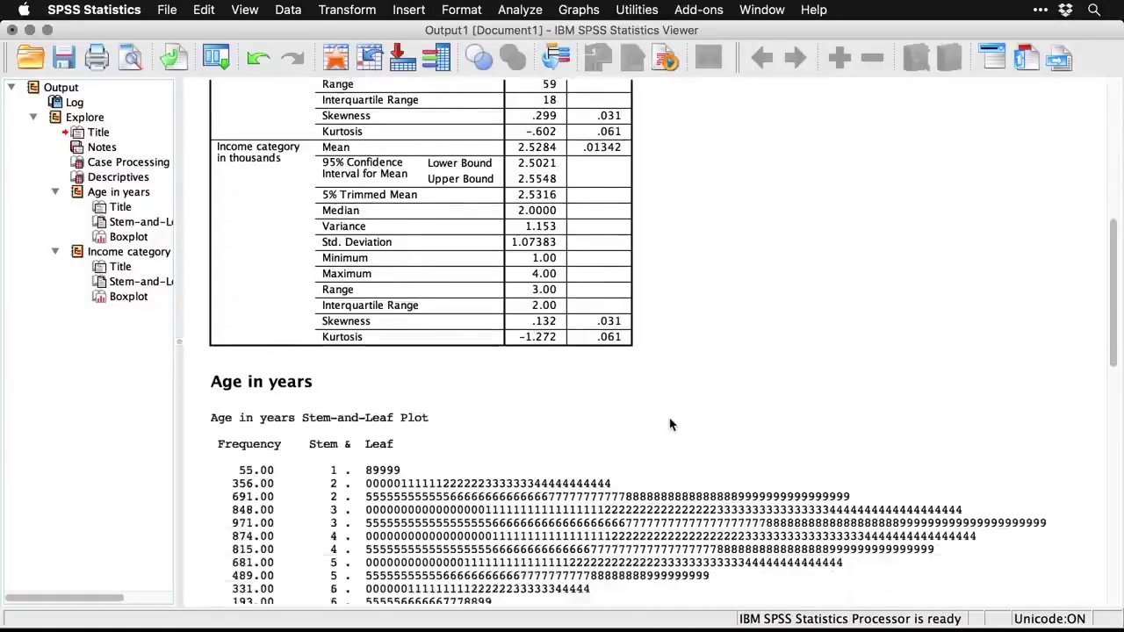
pyautogui.scroll(-4, 670, 424)
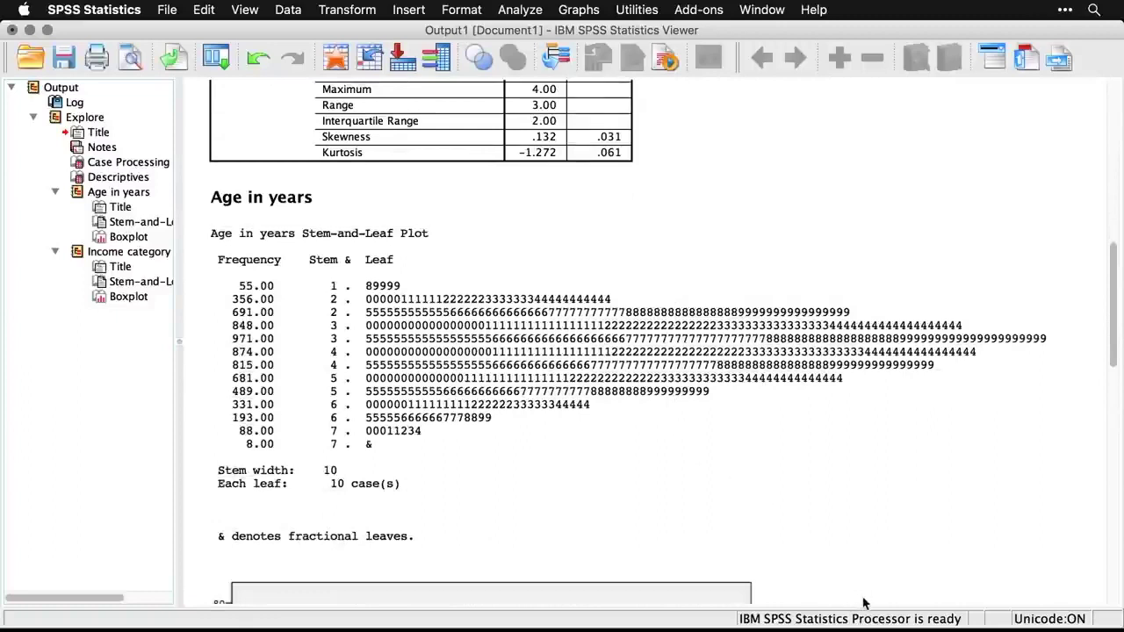
pyautogui.click(462, 507)
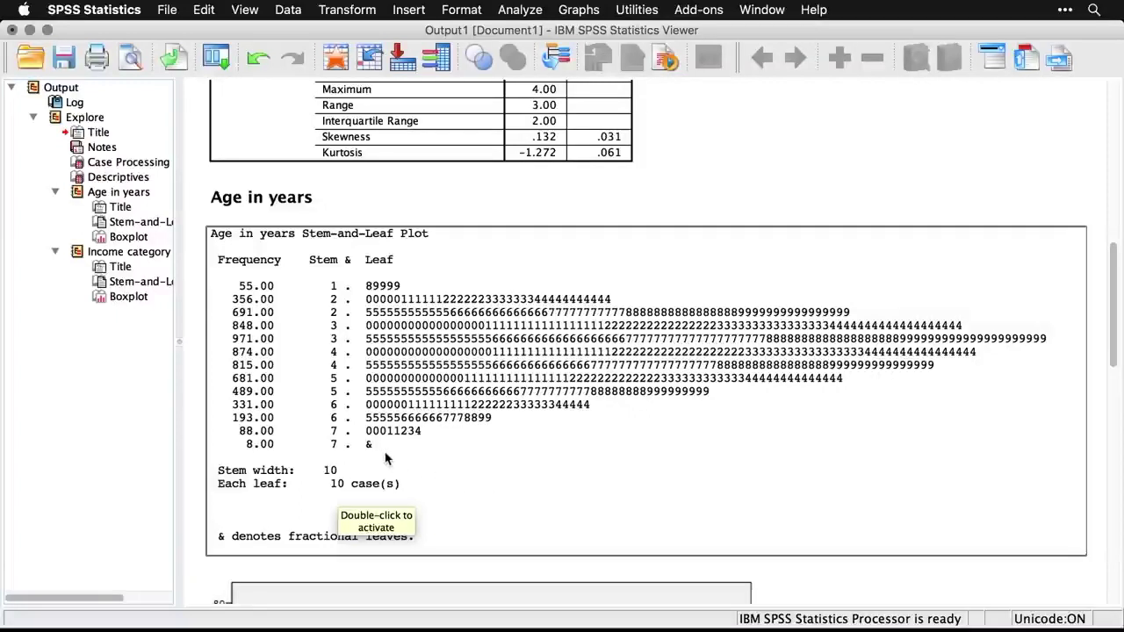
pyautogui.scroll(-10, 385, 458)
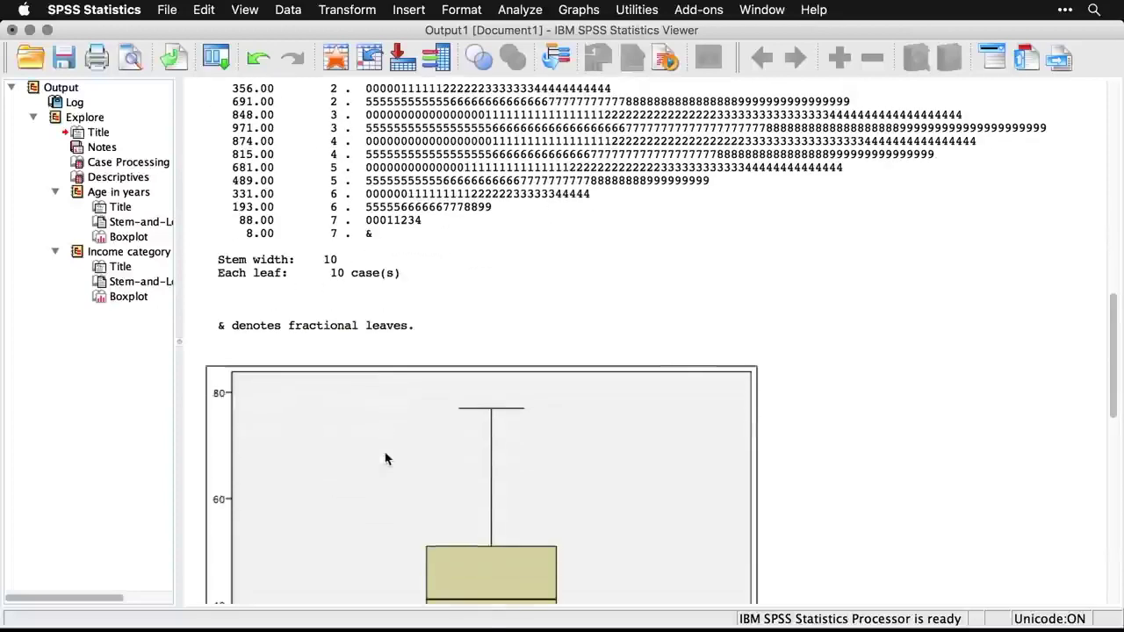
pyautogui.click(917, 509)
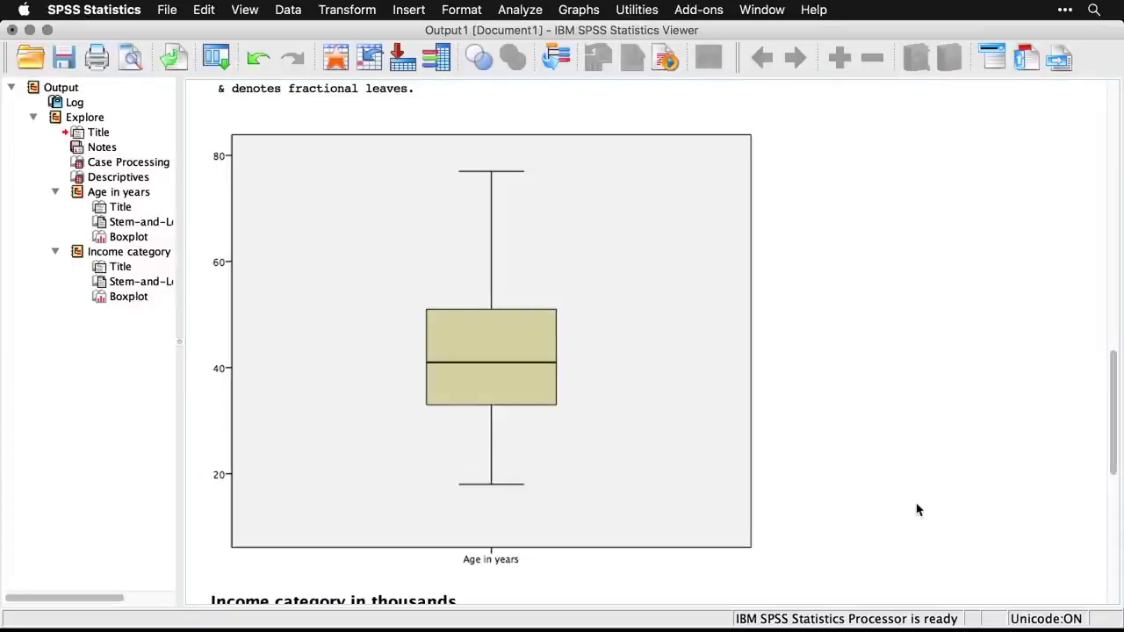
# - Examine the stem-and-leaf plot and boxplot for income category in thousands
pyautogui.scroll(-8, 917, 509)
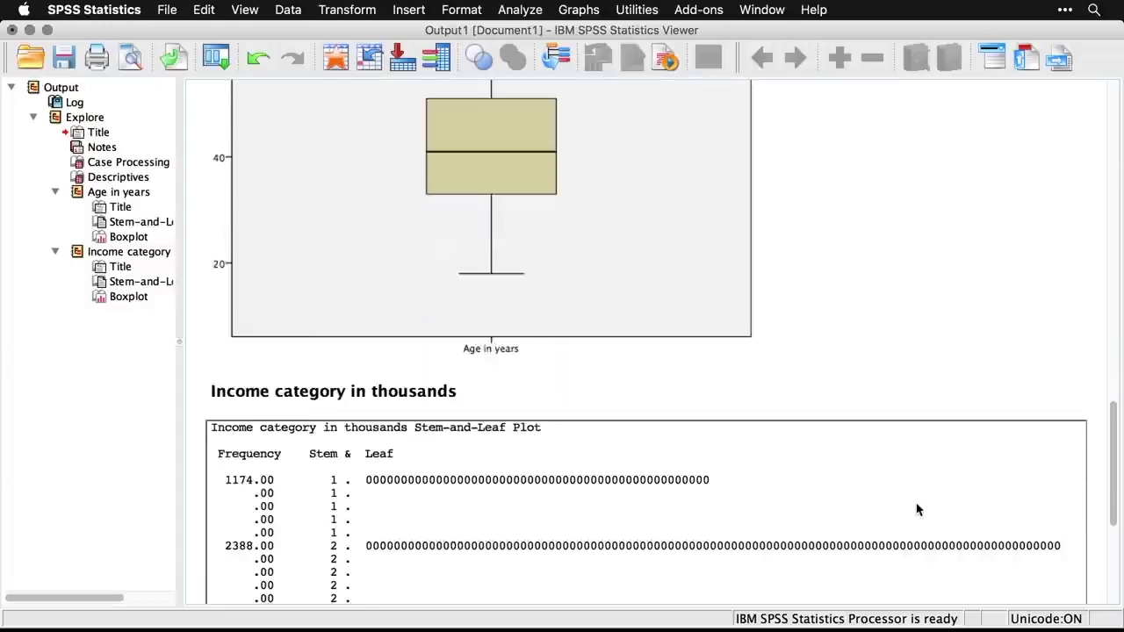
pyautogui.scroll(-3, 916, 510)
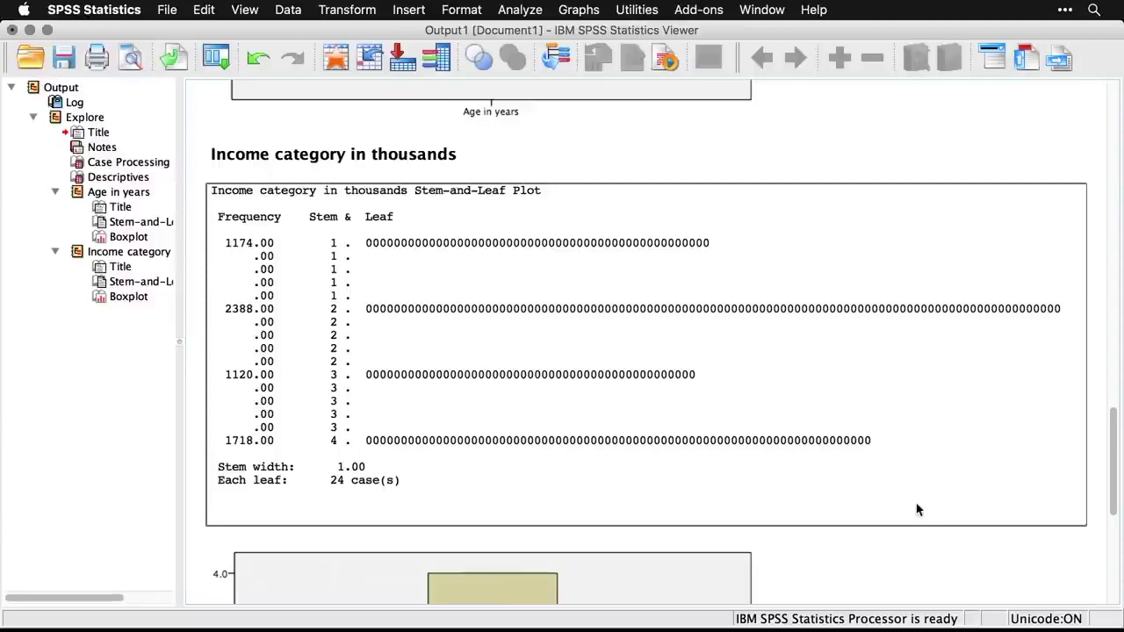
pyautogui.scroll(-8, 916, 509)
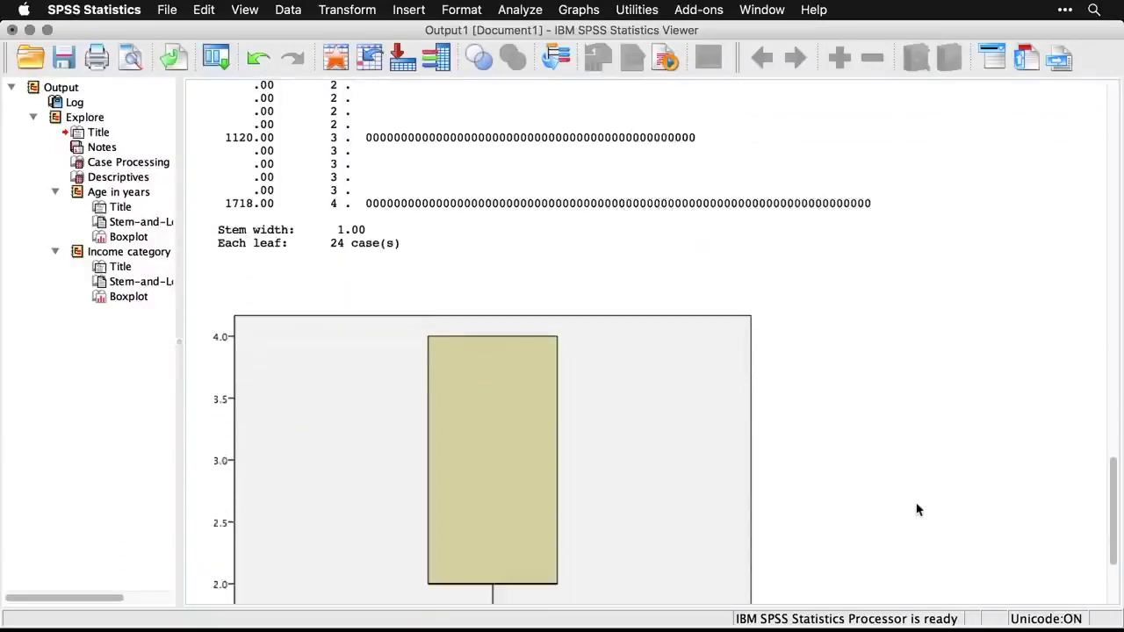
pyautogui.scroll(-3, 917, 509)
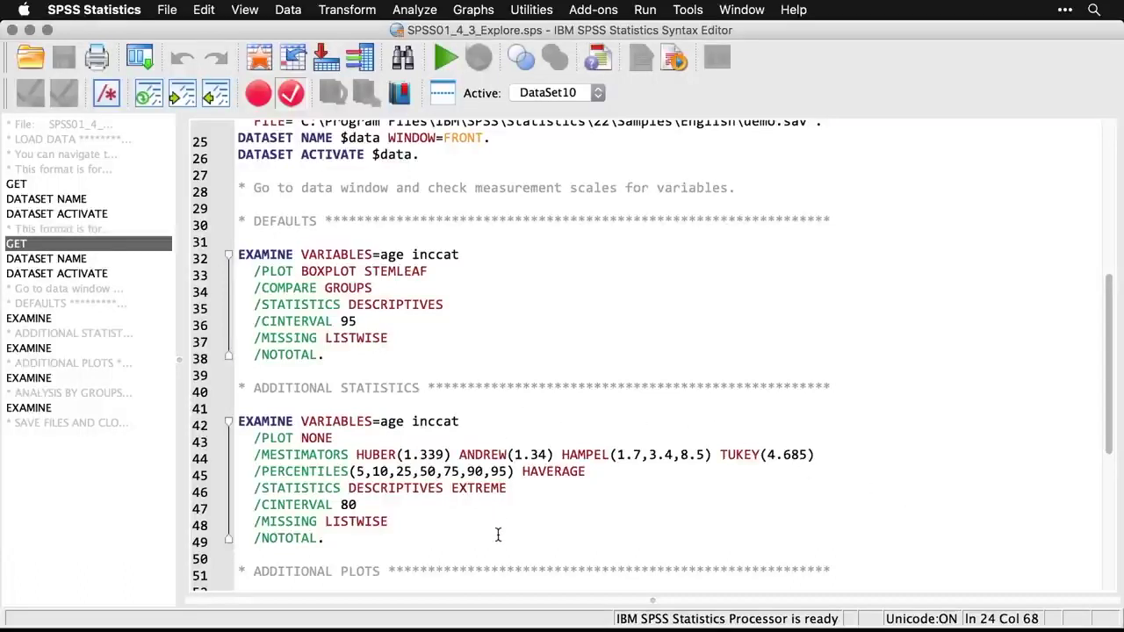
# - Reopen Explore, limit the display to statistics only, and set the confidence interval for the mean to 80%
pyautogui.click(143, 58)
pyautogui.click(161, 87)
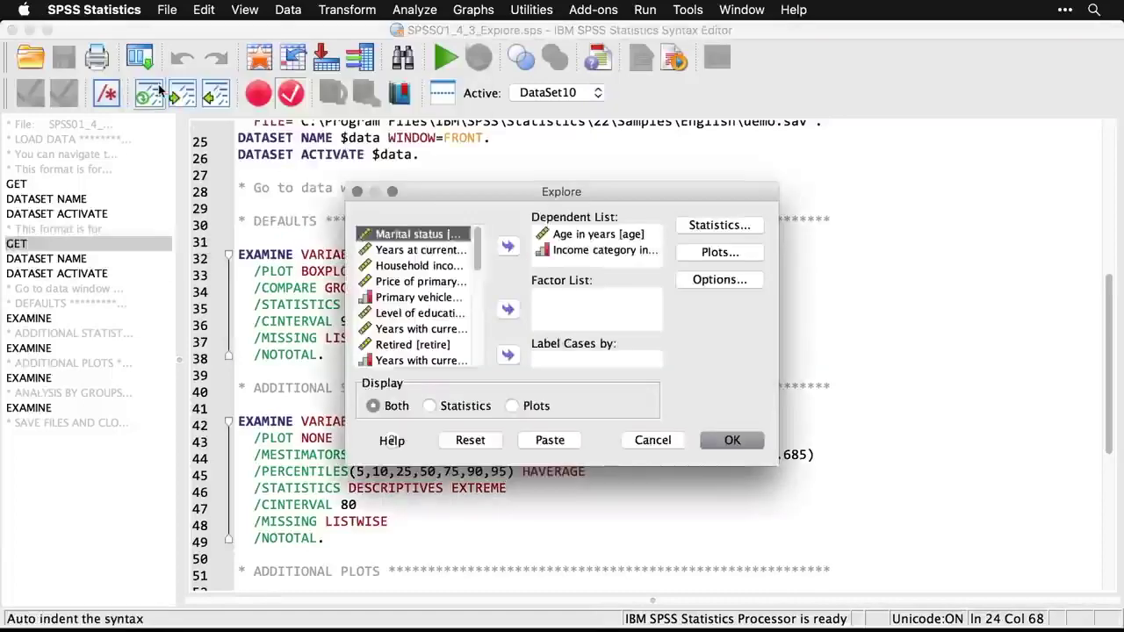
pyautogui.click(429, 406)
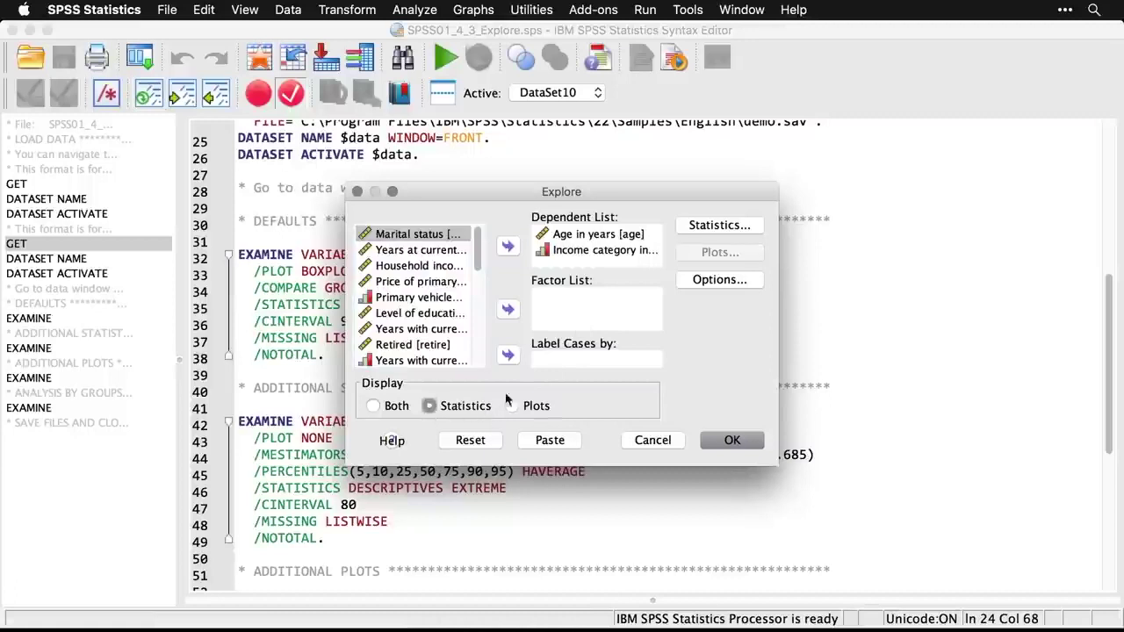
pyautogui.click(733, 232)
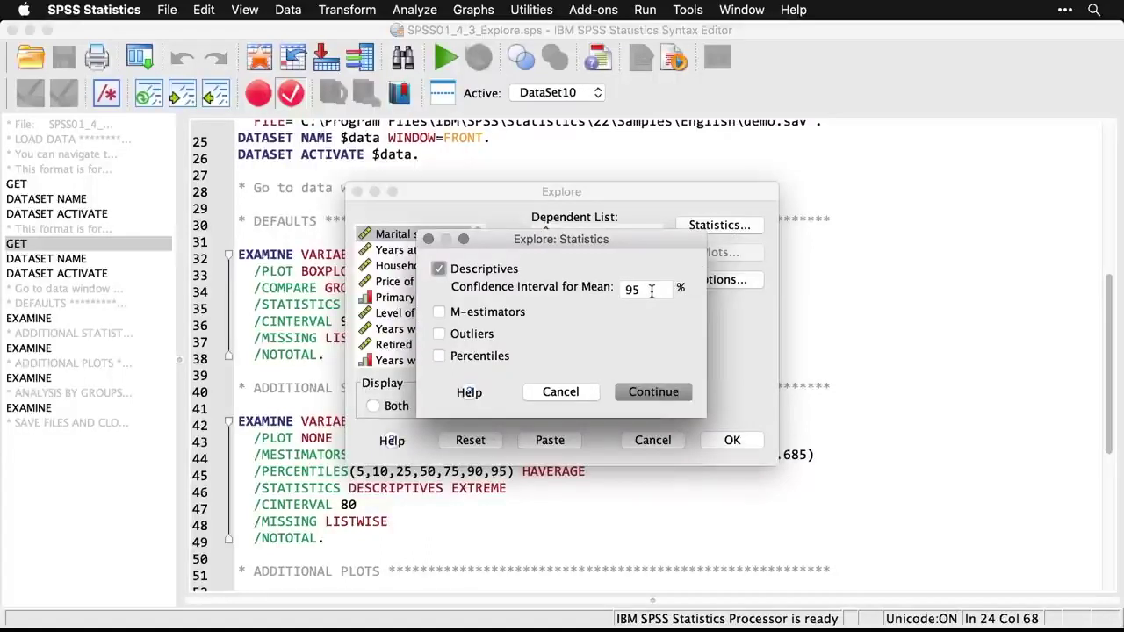
pyautogui.moveTo(651, 292); pyautogui.dragTo(607, 290)
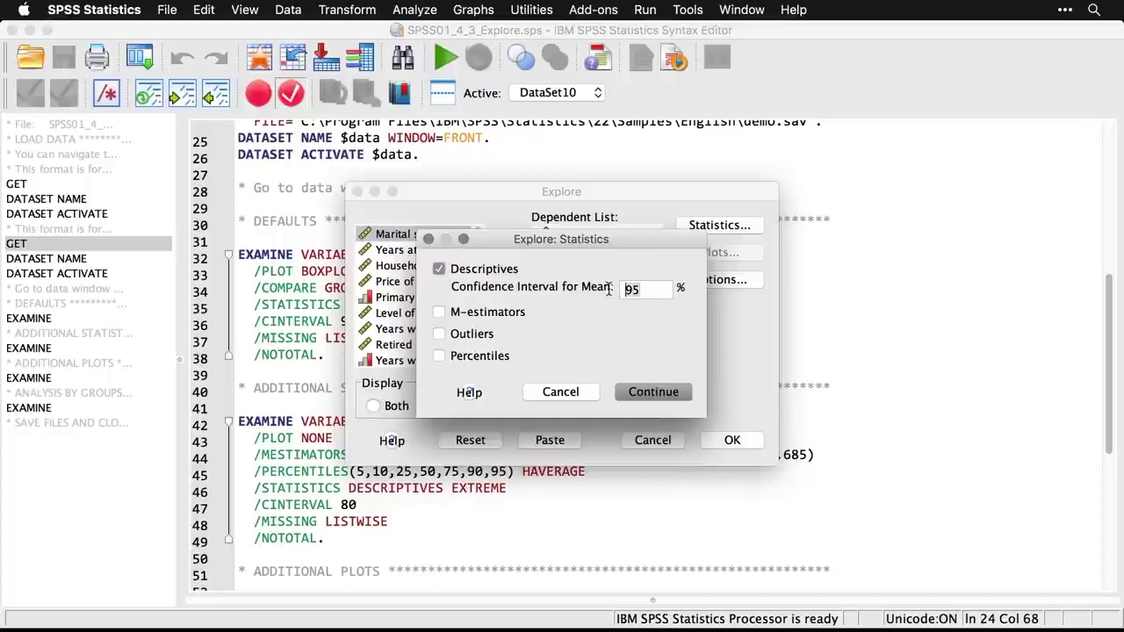
pyautogui.press('BackSpace')
pyautogui.press('BackSpace')
pyautogui.write('80')
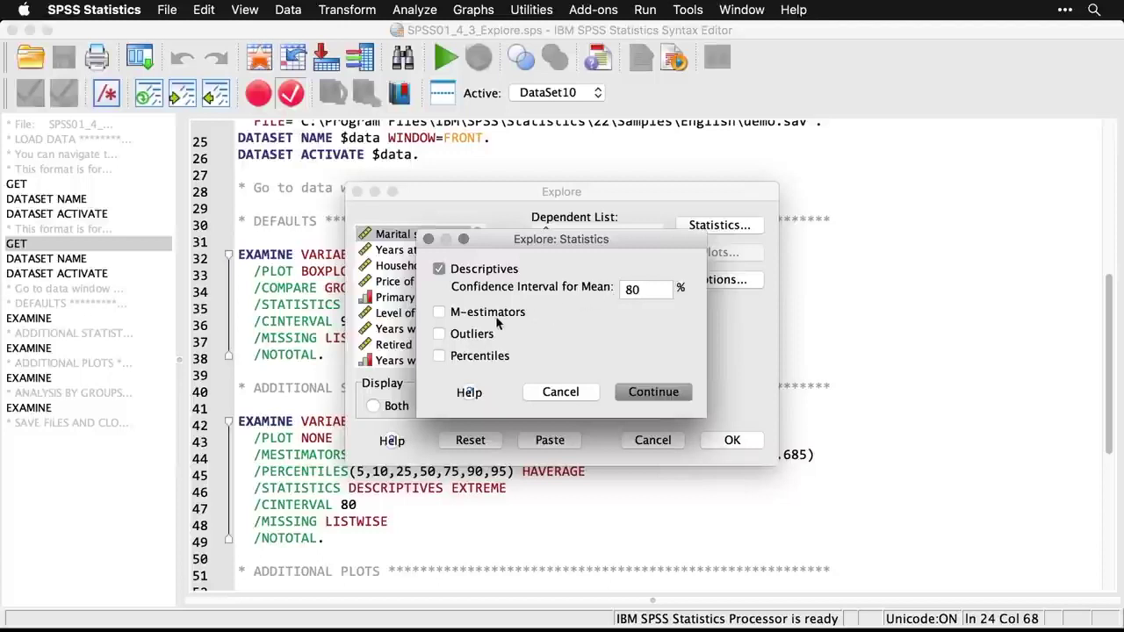
# - Add M-estimators, outliers and percentiles to the Explore statistics and run the analysis
pyautogui.click(439, 314)
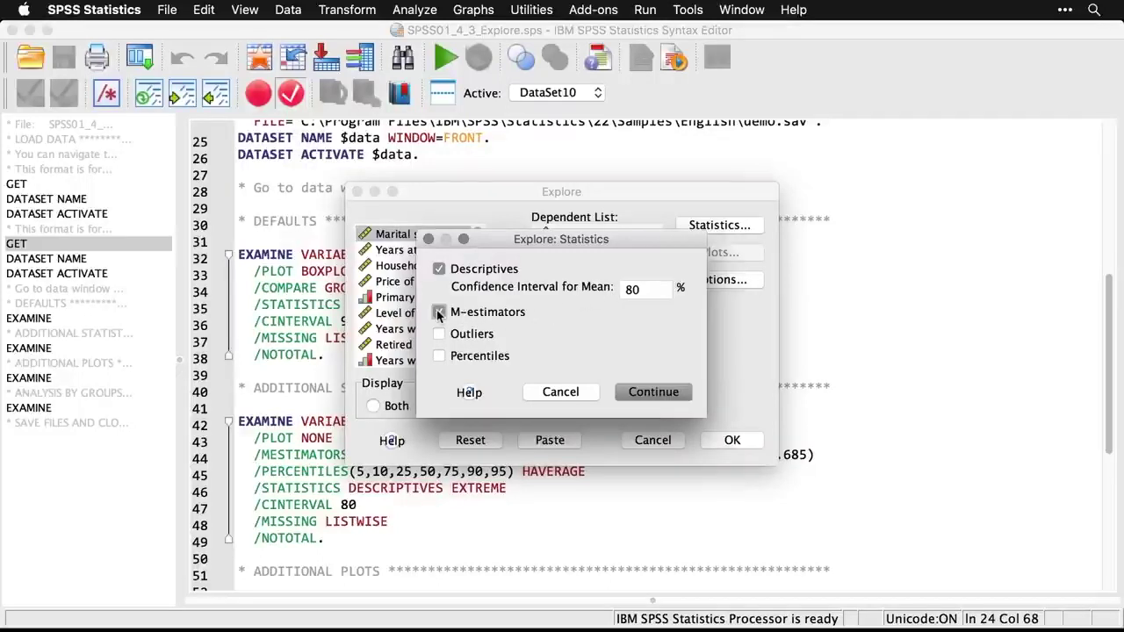
pyautogui.click(439, 335)
pyautogui.click(440, 358)
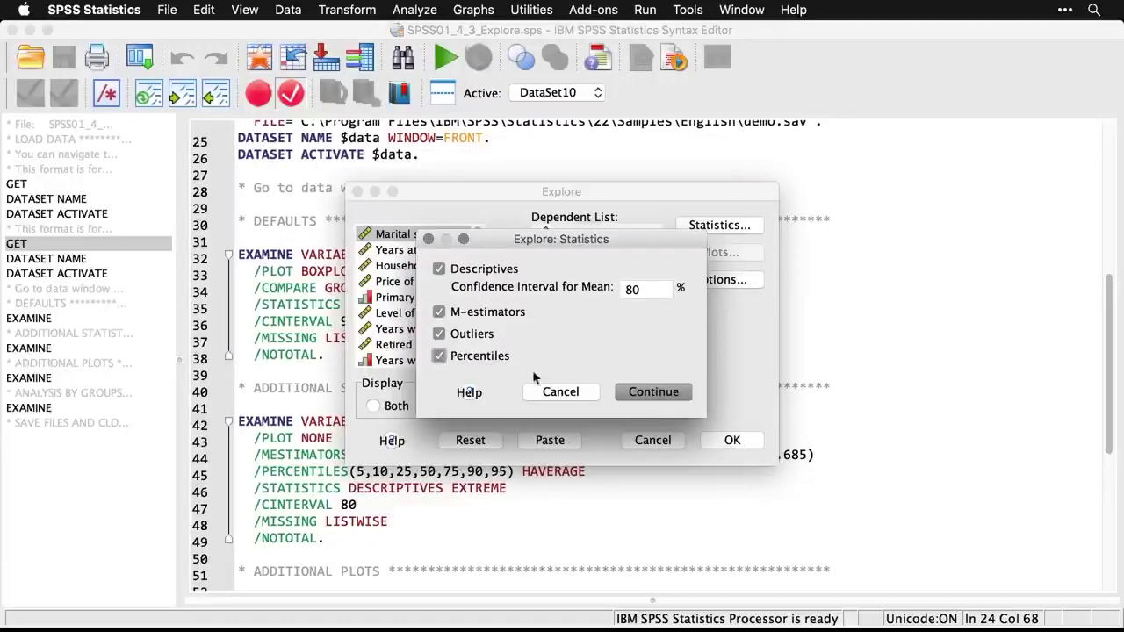
pyautogui.click(652, 393)
pyautogui.click(732, 440)
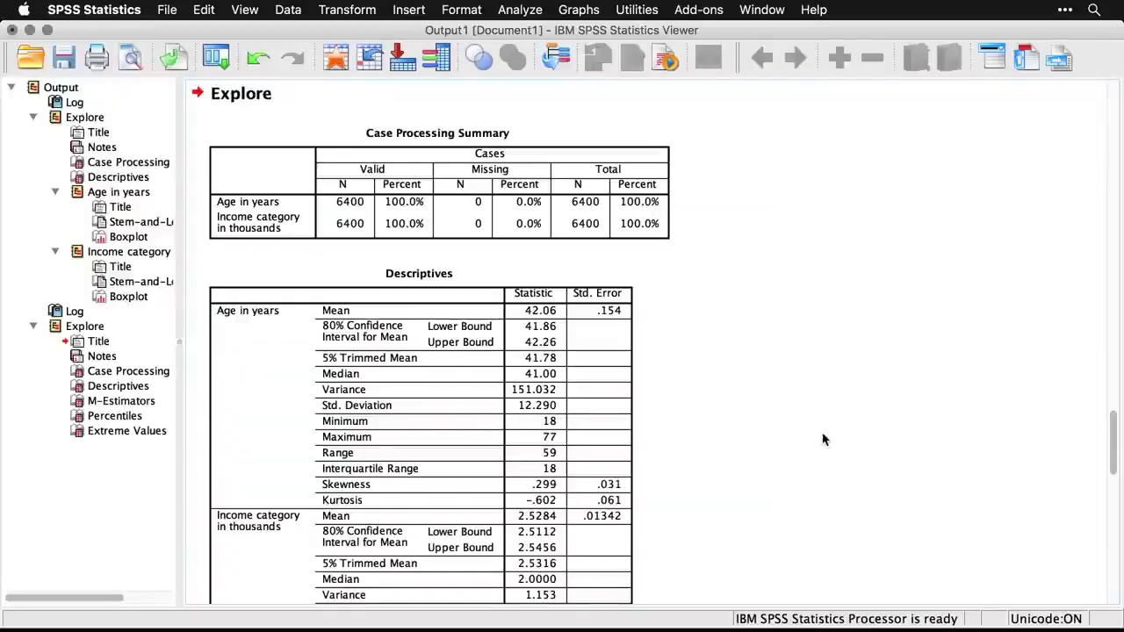
# - Examine the Descriptives, M-Estimators, Percentiles and Extreme Values tables in the new Explore output
pyautogui.scroll(-5, 822, 439)
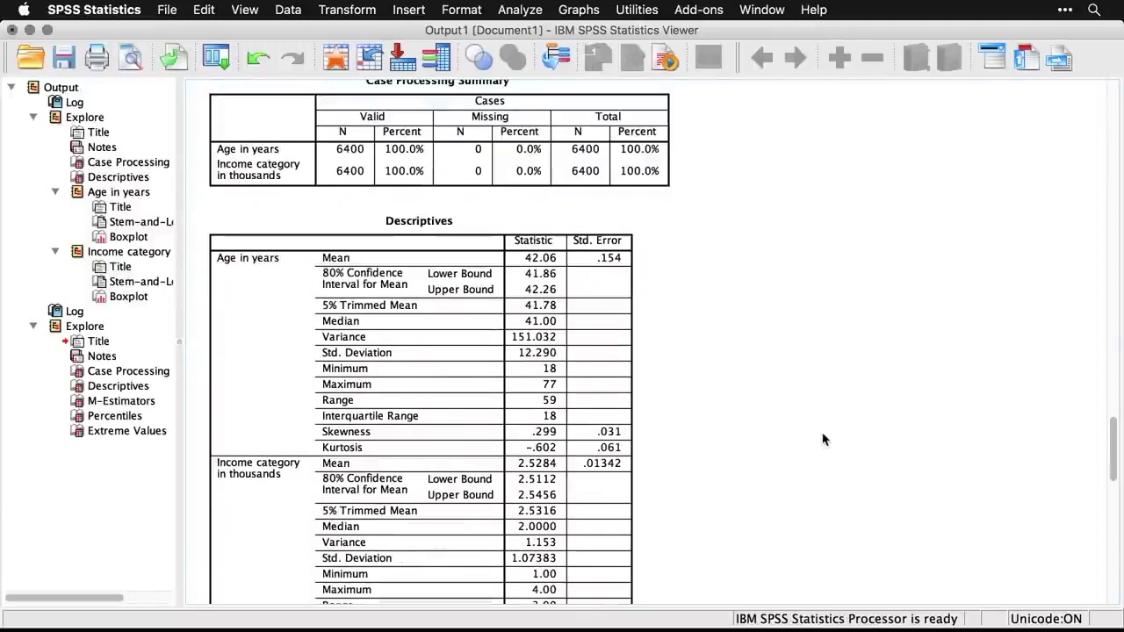
pyautogui.scroll(-5, 822, 439)
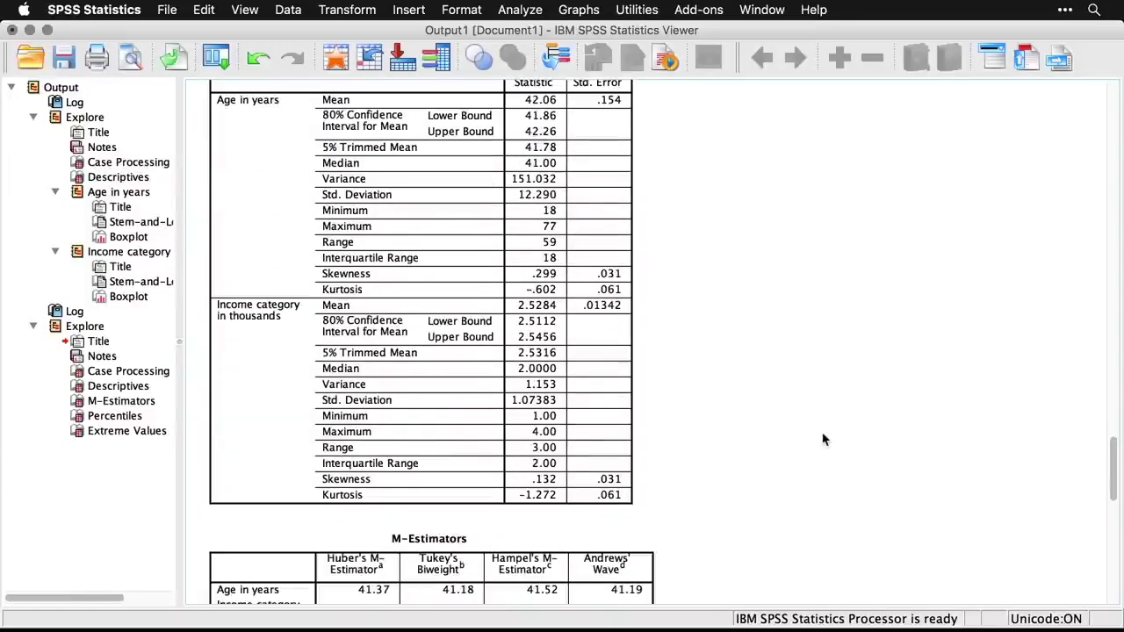
pyautogui.scroll(-10, 823, 439)
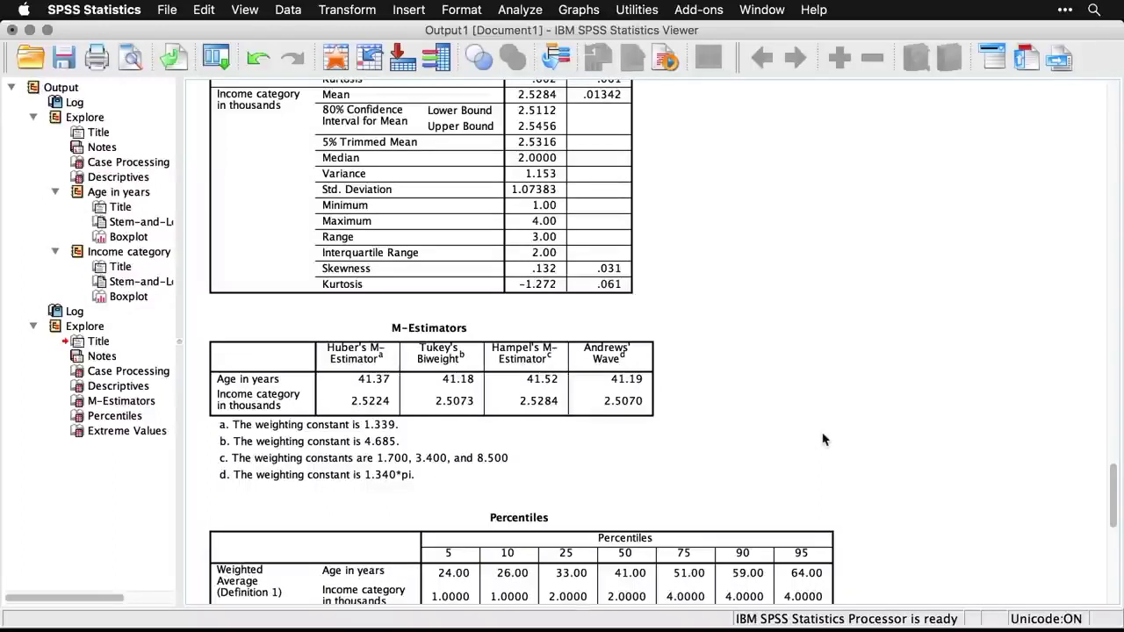
pyautogui.click(531, 409)
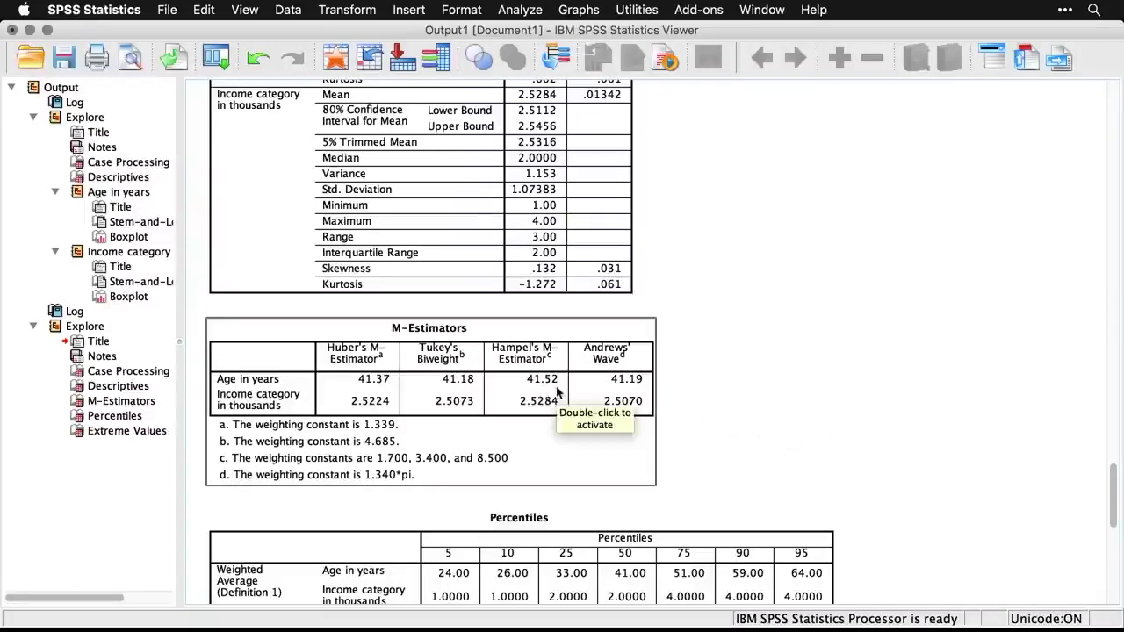
pyautogui.click(809, 525)
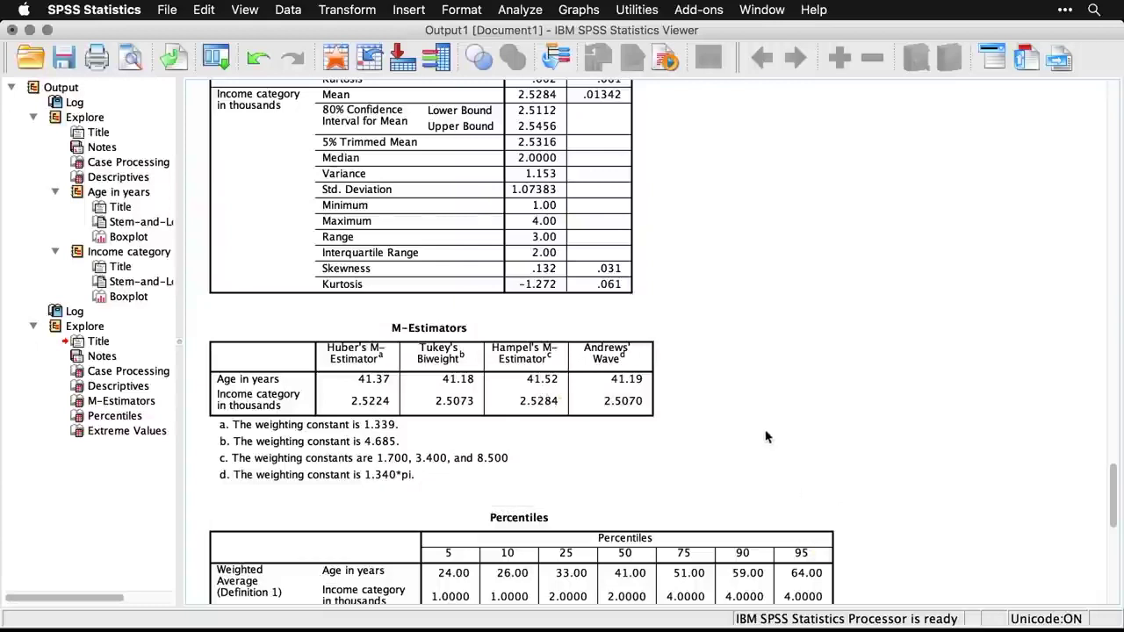
pyautogui.click(371, 475)
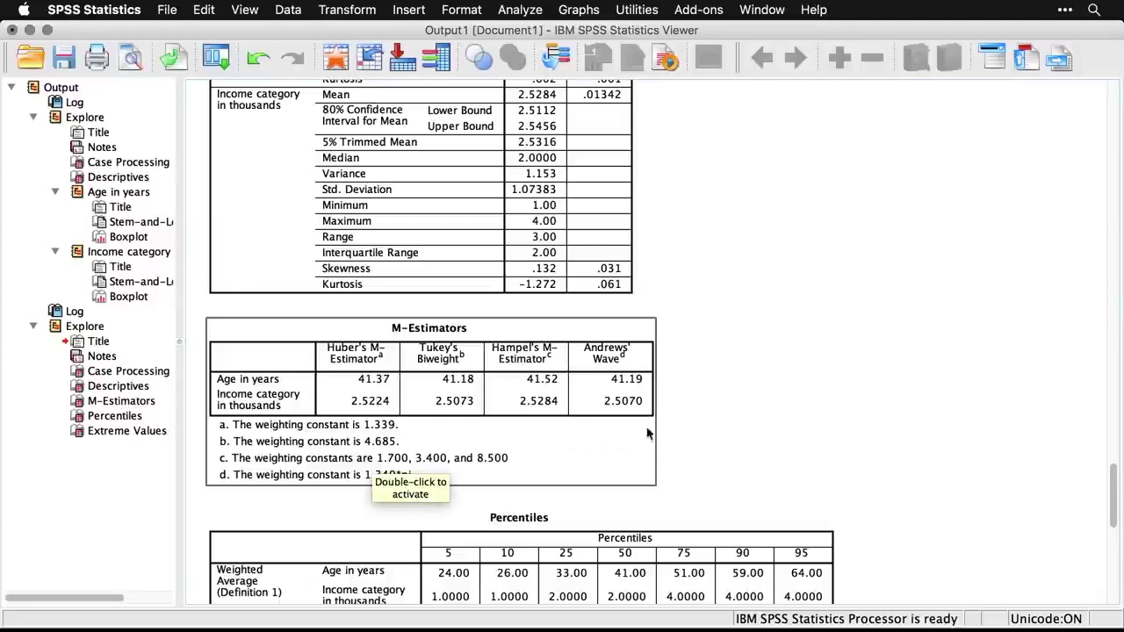
pyautogui.click(736, 427)
pyautogui.press('super+grave')
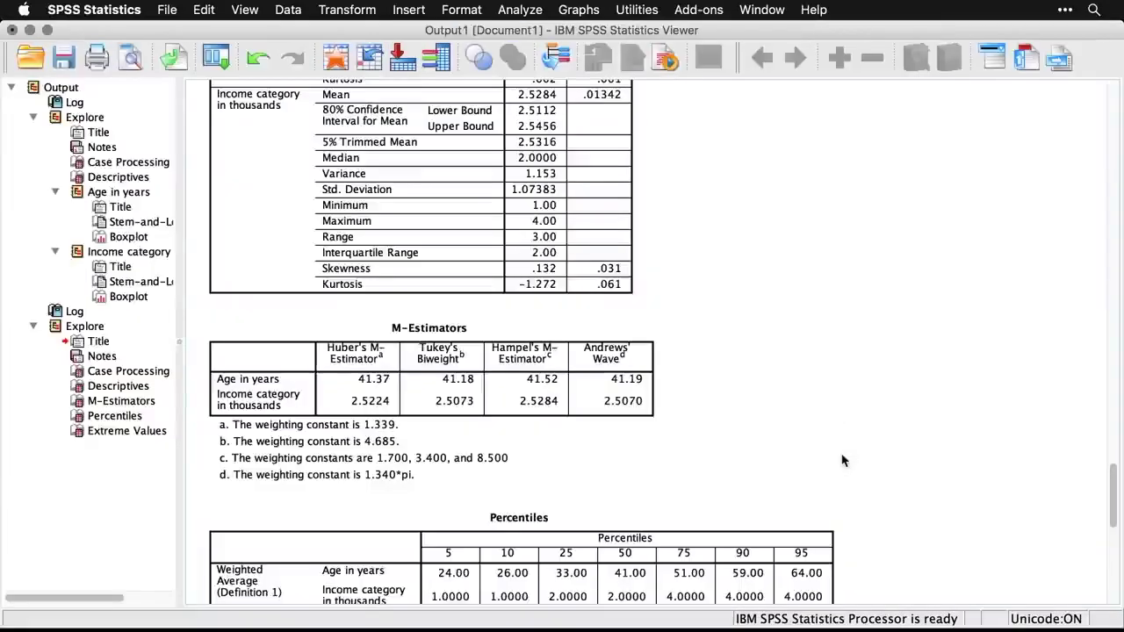
pyautogui.scroll(-5, 841, 461)
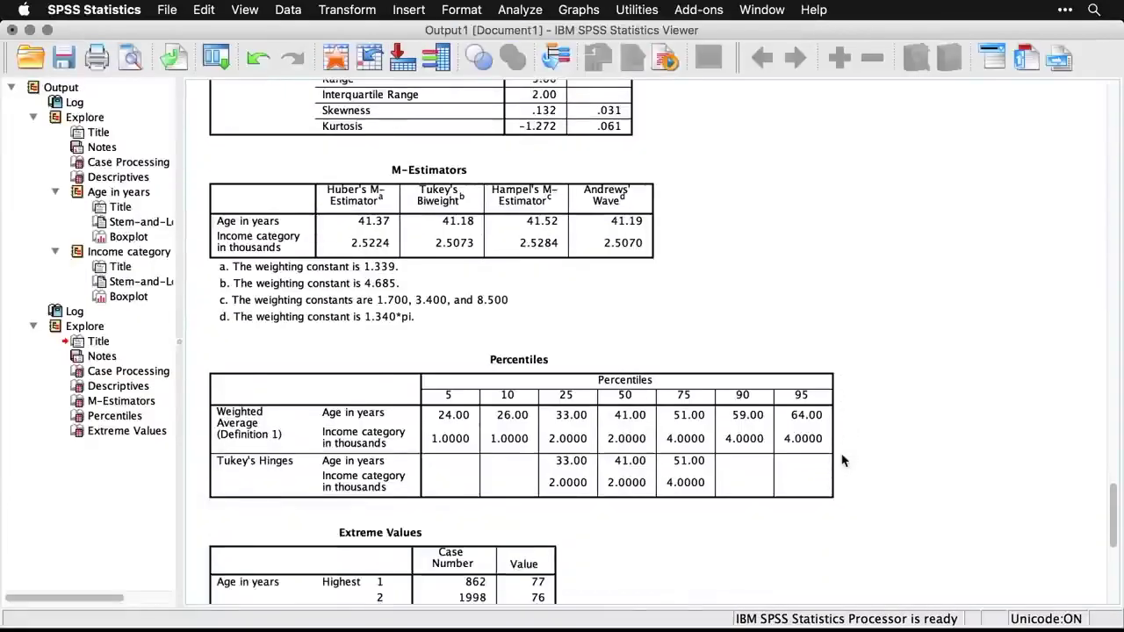
pyautogui.scroll(-8, 841, 461)
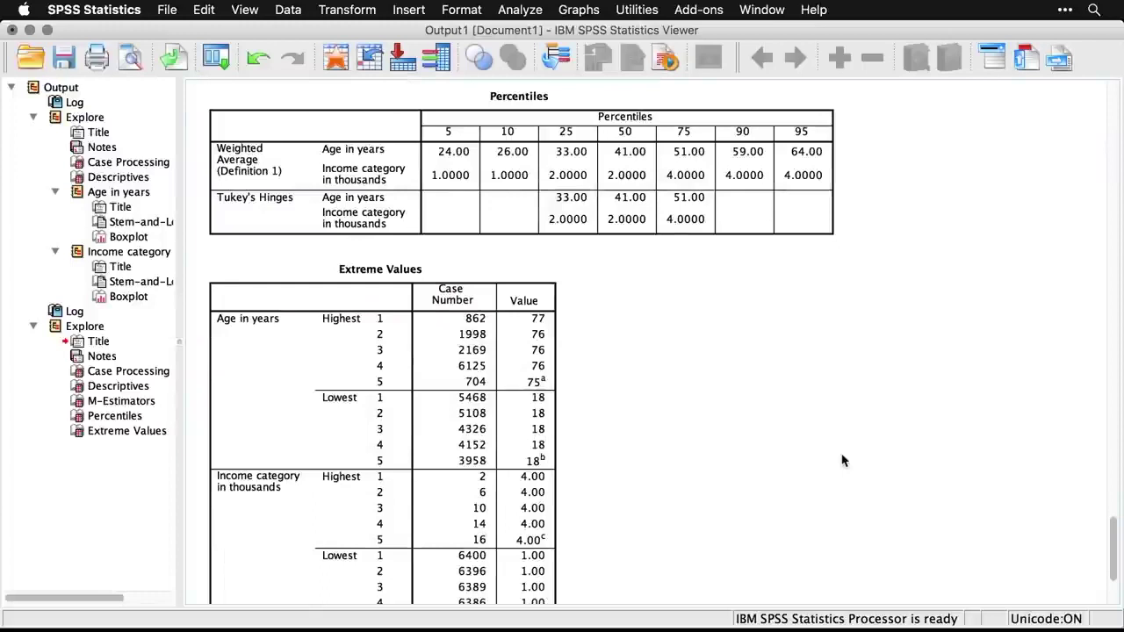
pyautogui.scroll(-3, 842, 461)
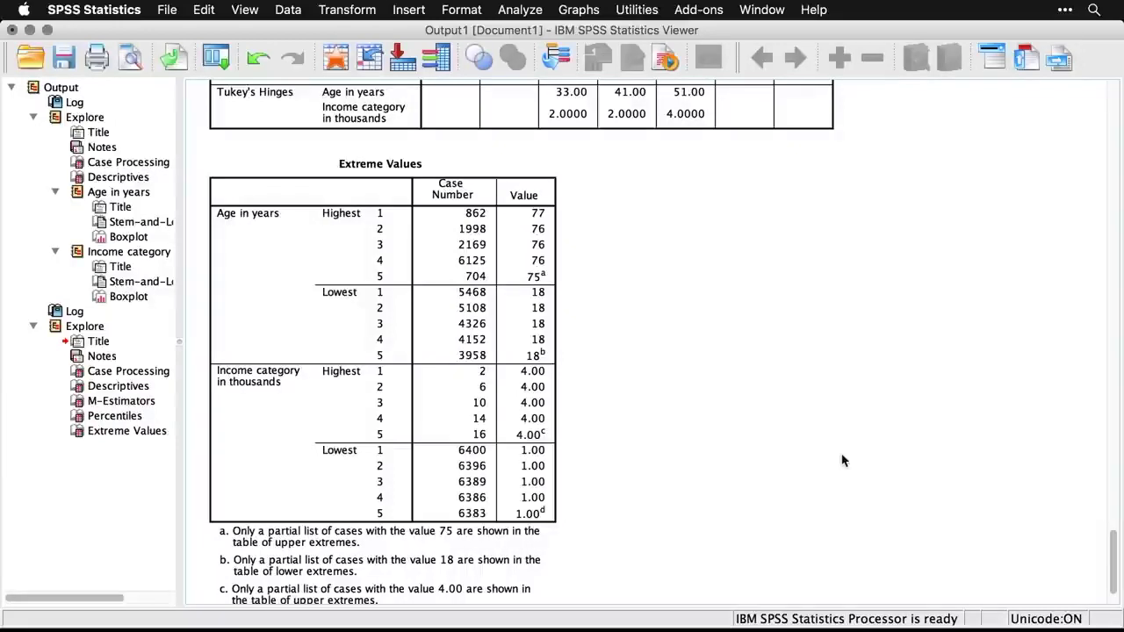
# - Return to the SPSS01_4_3_Explore.sps syntax window, reopen Explore and limit the display to plots only
pyautogui.press('super+grave')
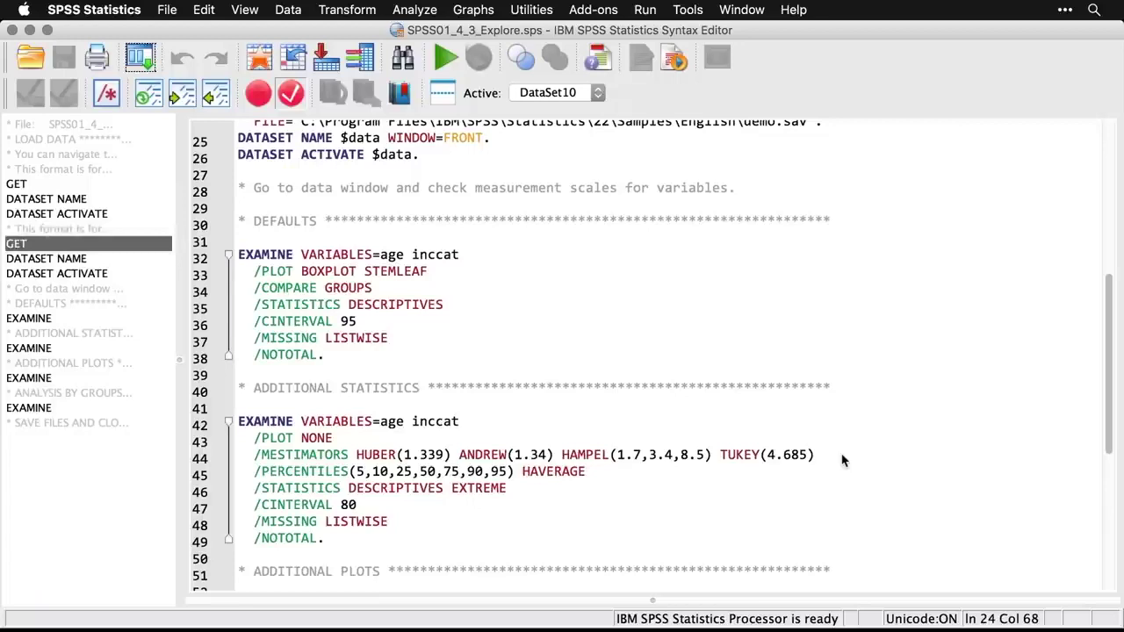
pyautogui.scroll(-5, 841, 461)
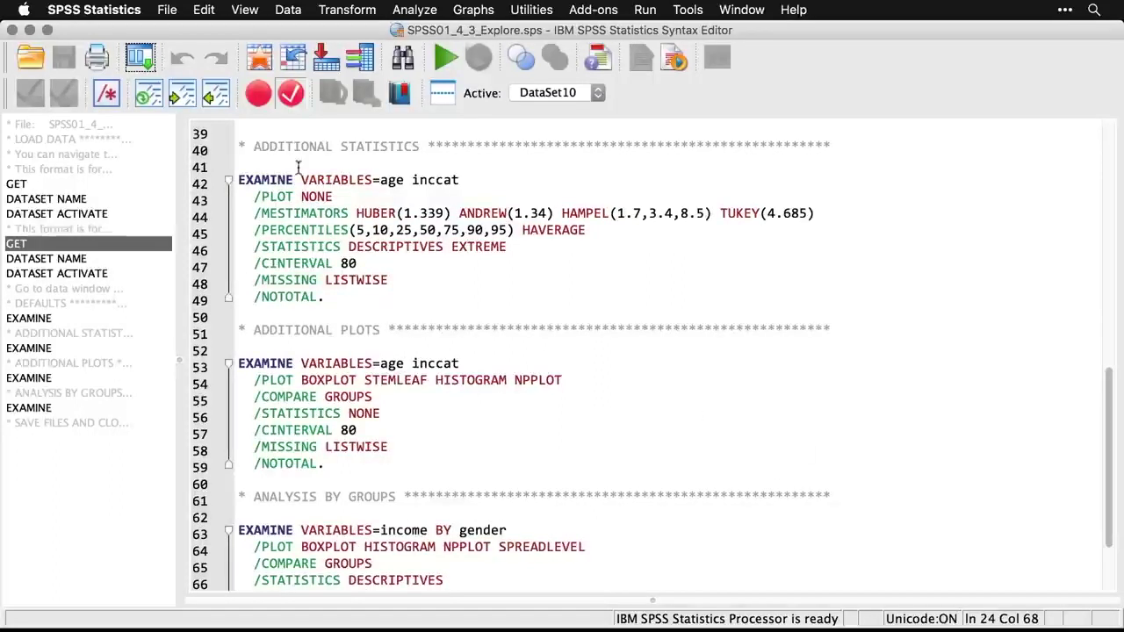
pyautogui.click(138, 58)
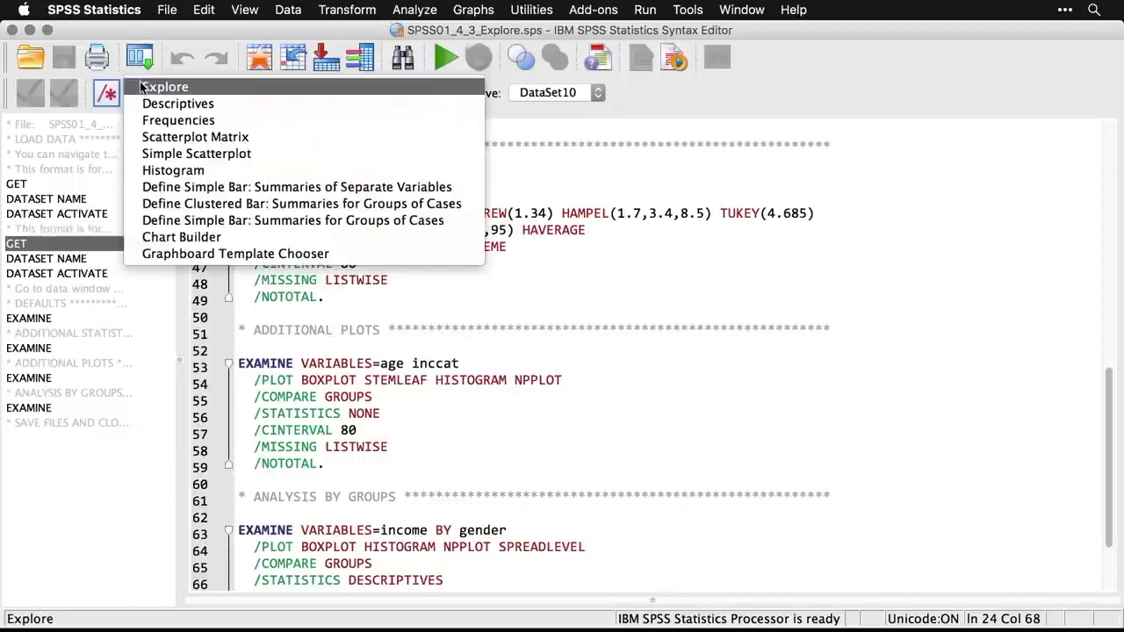
pyautogui.click(147, 87)
pyautogui.click(512, 406)
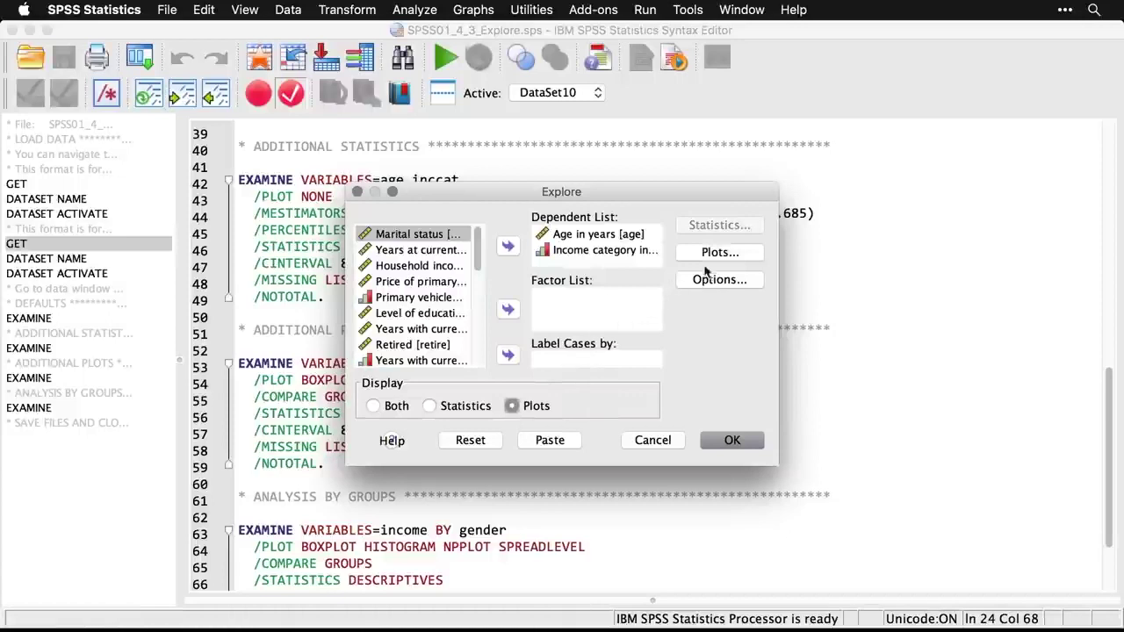
# - Add histograms and normality plots with tests to the Explore plots for age and income category, and run the analysis
pyautogui.click(729, 256)
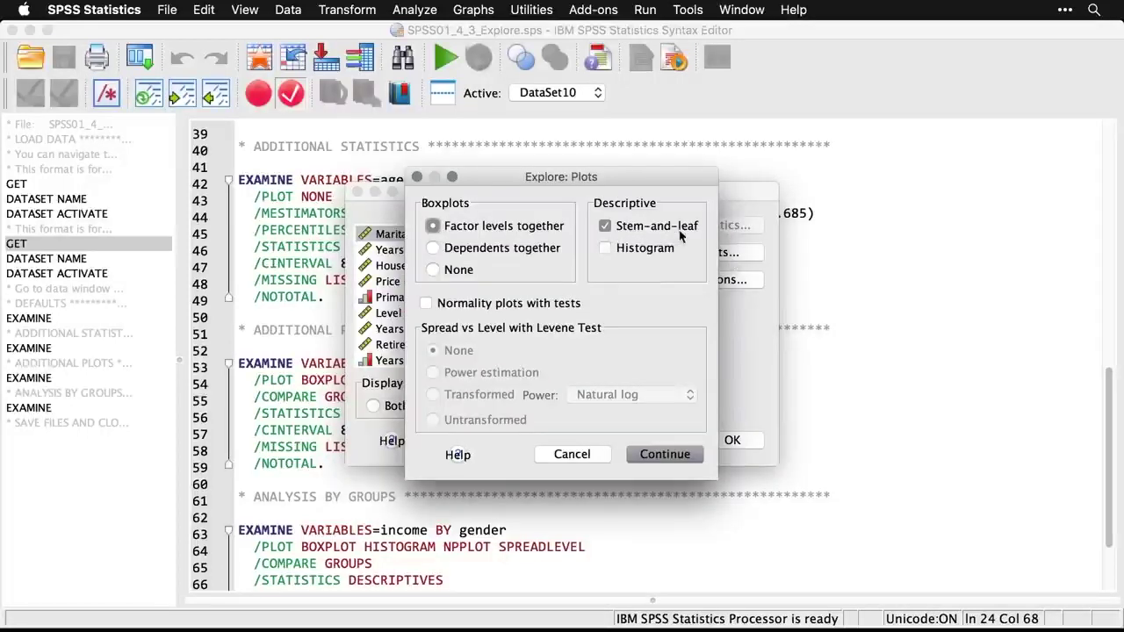
pyautogui.click(604, 248)
pyautogui.click(426, 304)
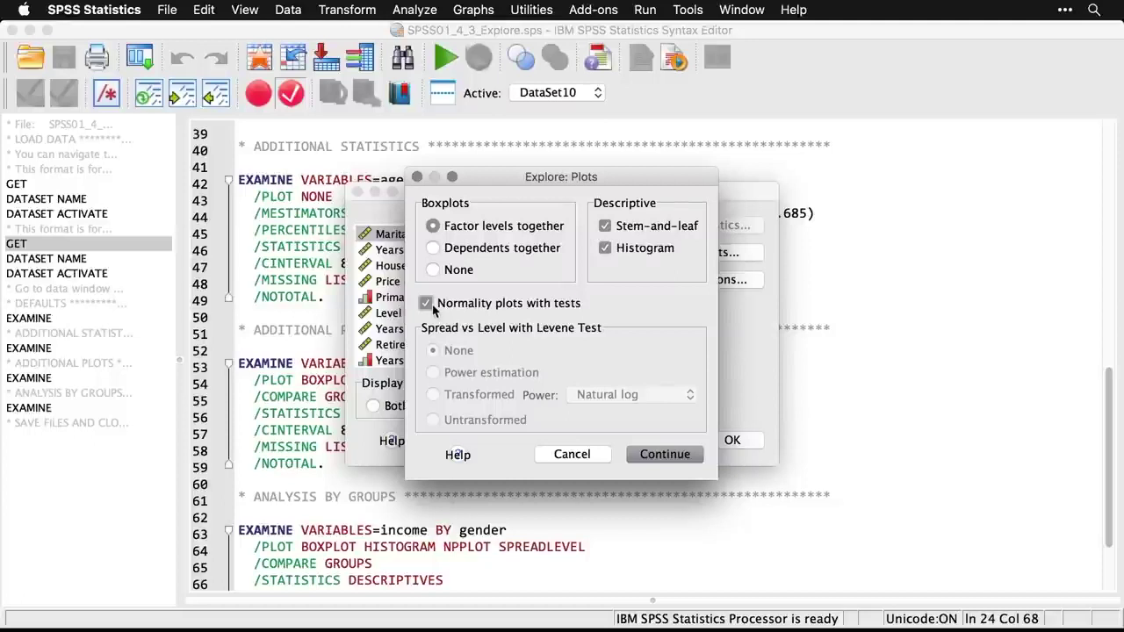
pyautogui.click(671, 460)
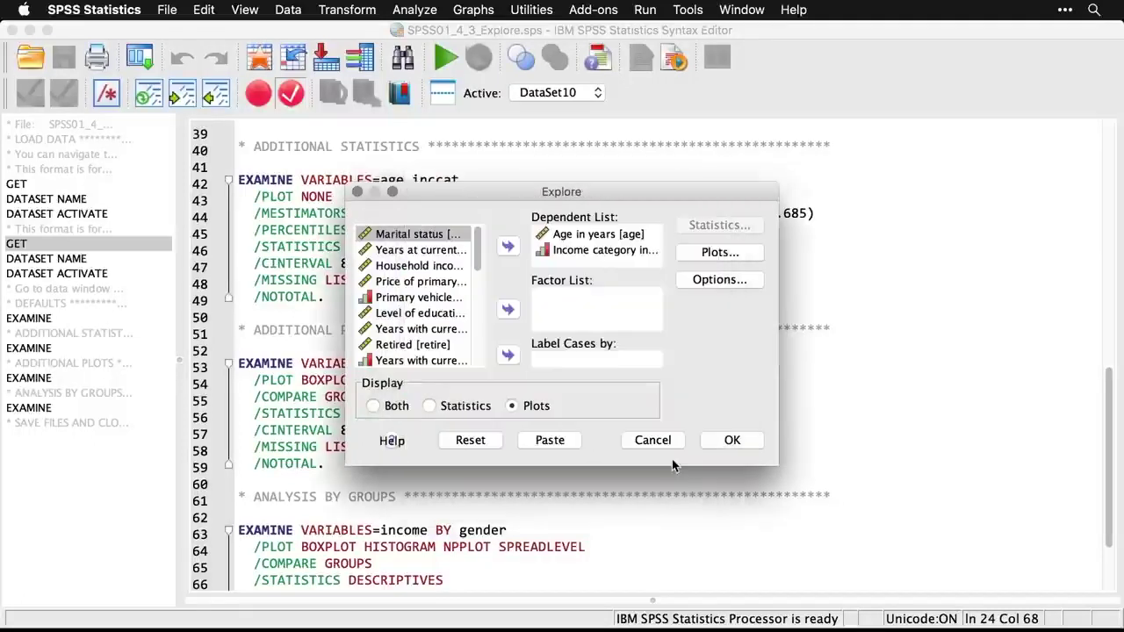
pyautogui.click(741, 441)
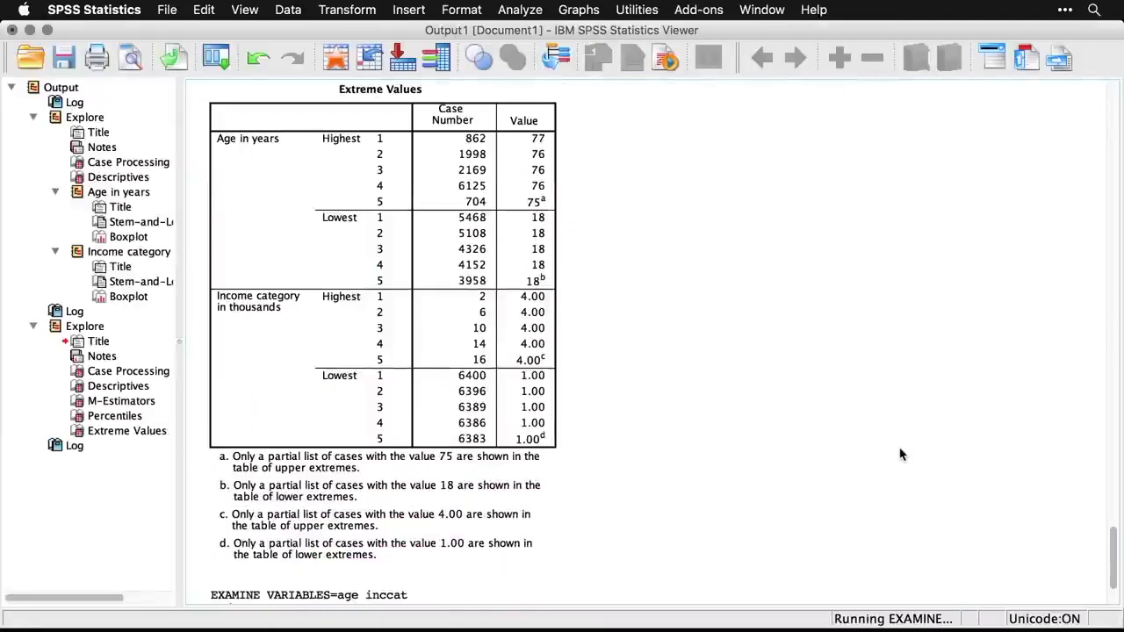
# - Examine the Tests of Normality table and the age histogram and stem-and-leaf plot in the new Explore output
pyautogui.scroll(-5, 900, 454)
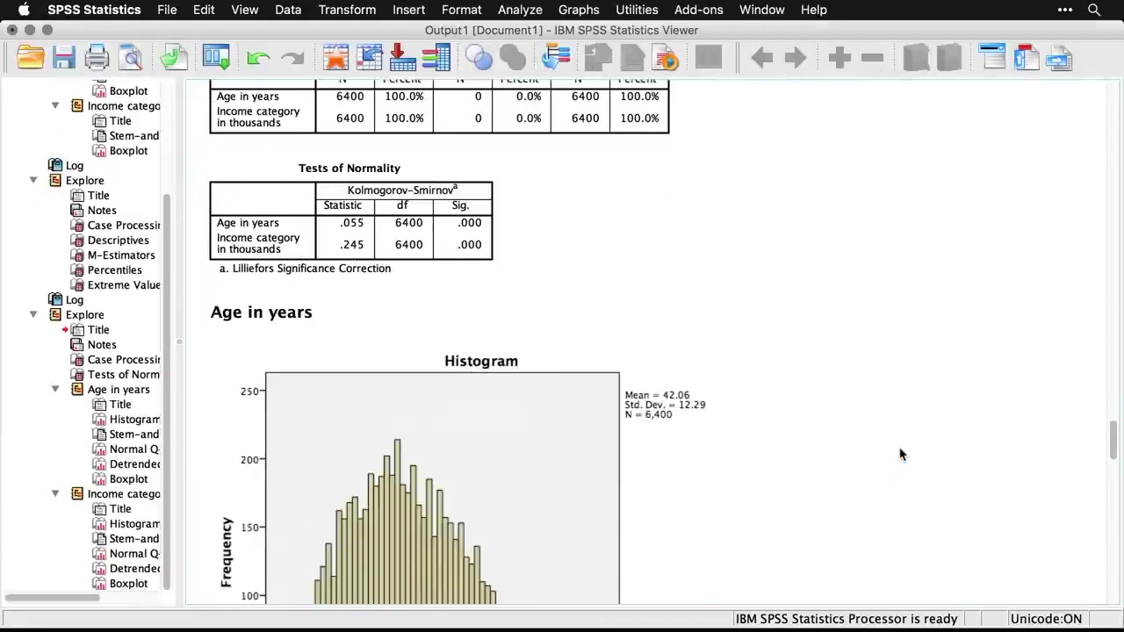
pyautogui.scroll(-7, 900, 454)
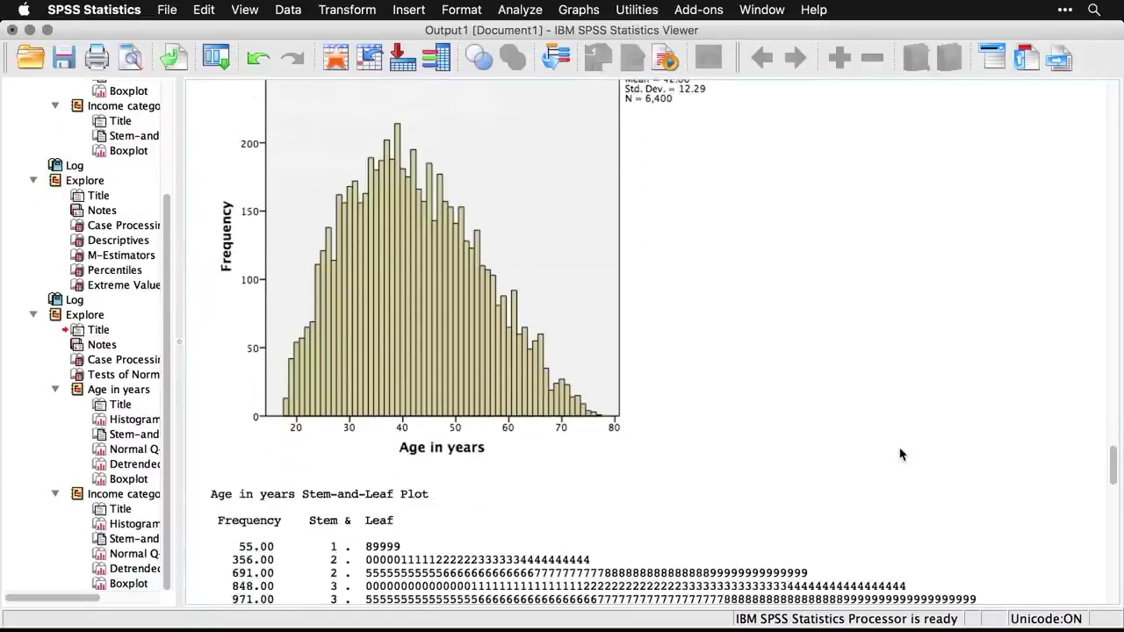
# - Examine the stem-and-leaf plot, the normal and detrended Q-Q plots and the boxplot for Age in years
pyautogui.scroll(-6, 900, 454)
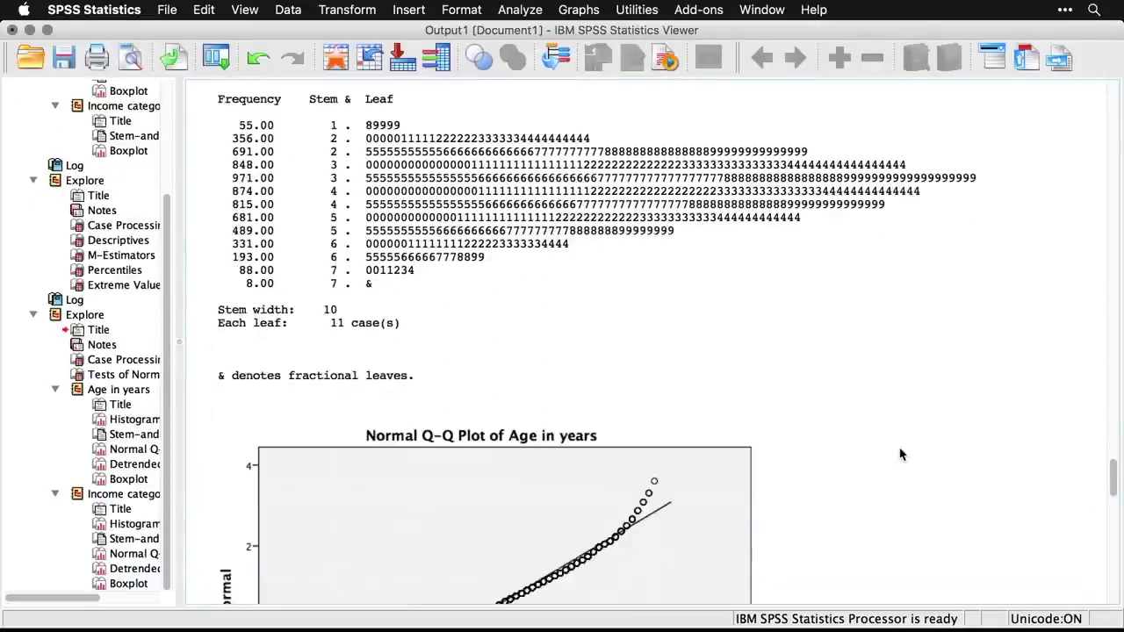
pyautogui.scroll(-1, 900, 454)
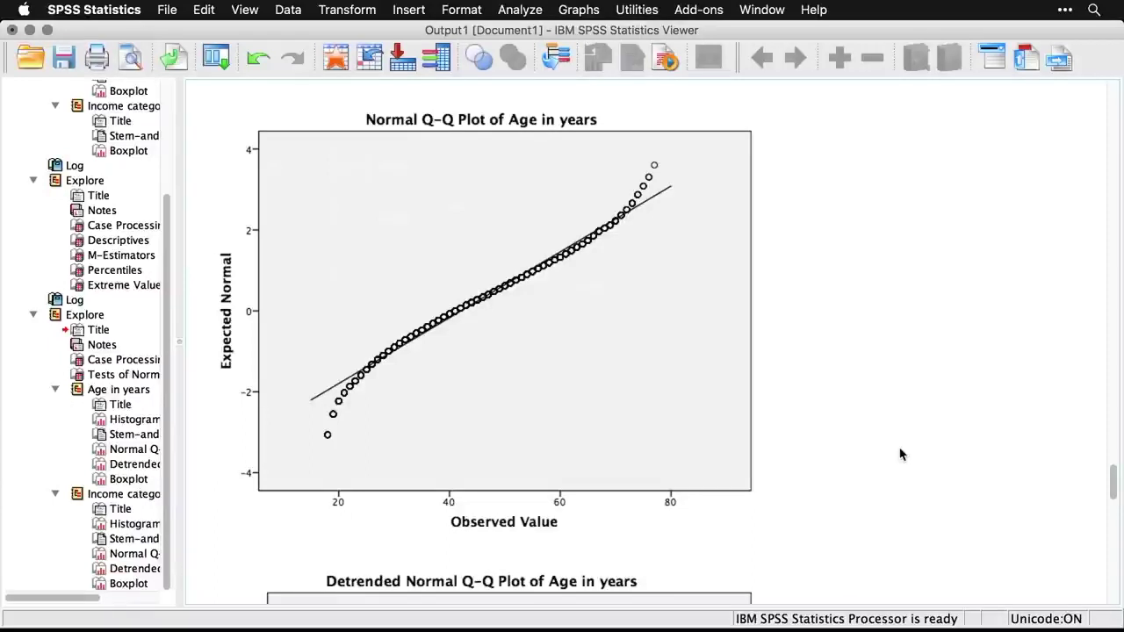
pyautogui.click(622, 460)
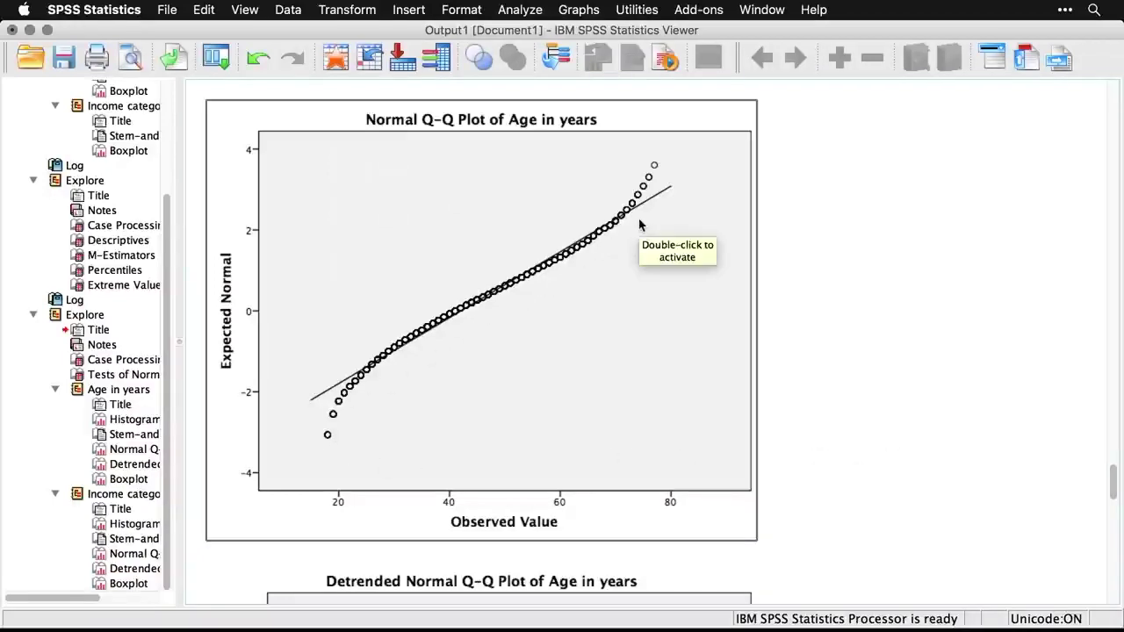
pyautogui.click(834, 353)
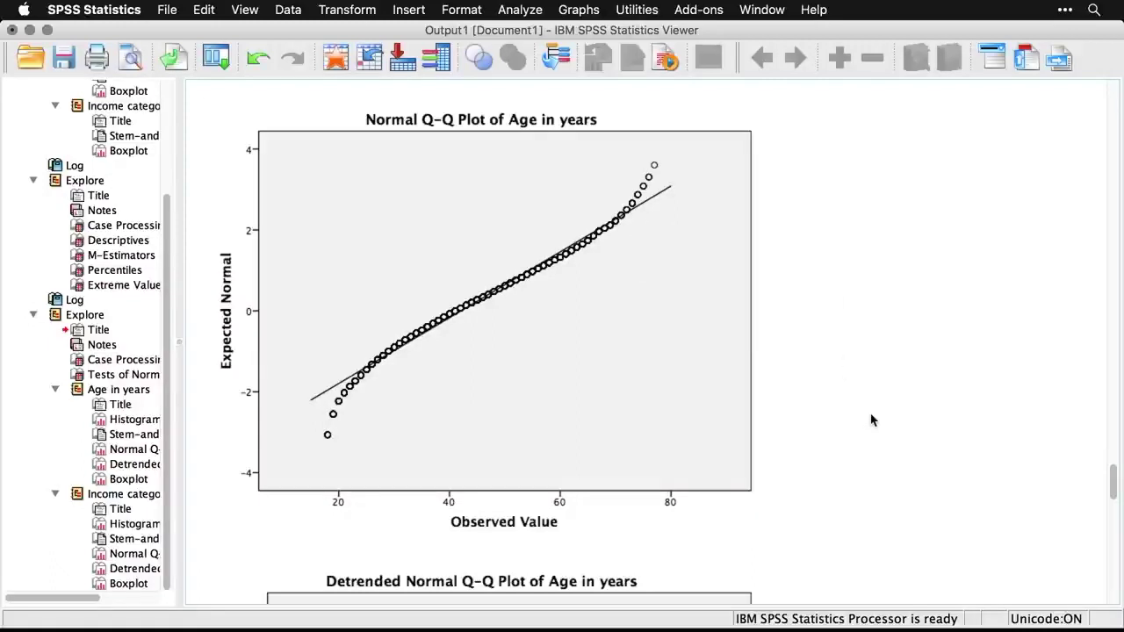
pyautogui.scroll(-5, 872, 420)
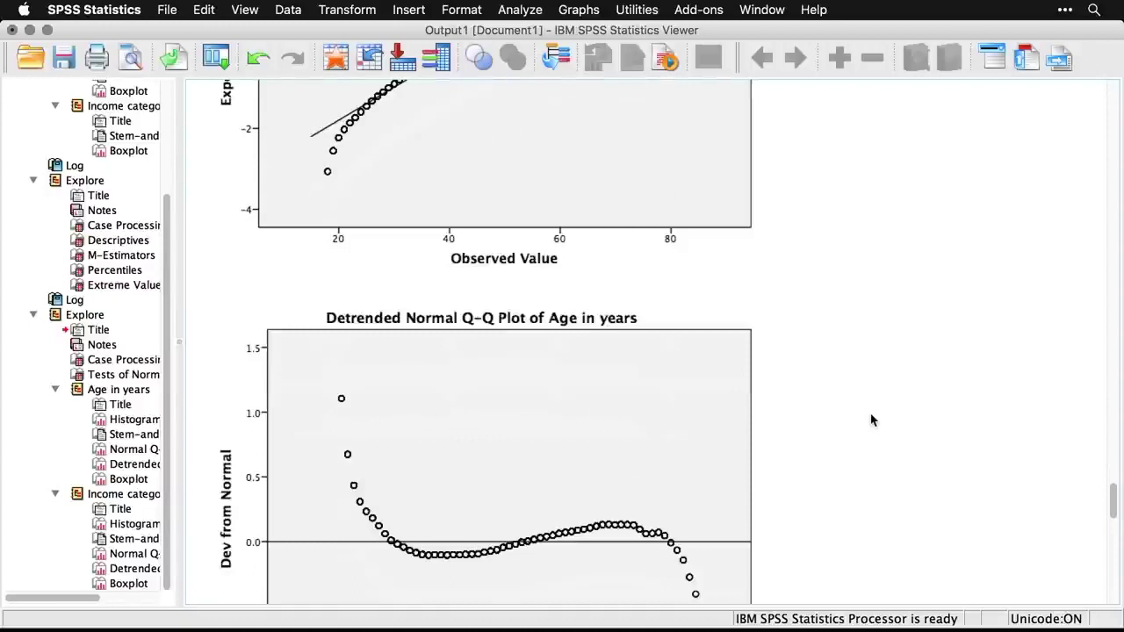
pyautogui.scroll(-1, 872, 420)
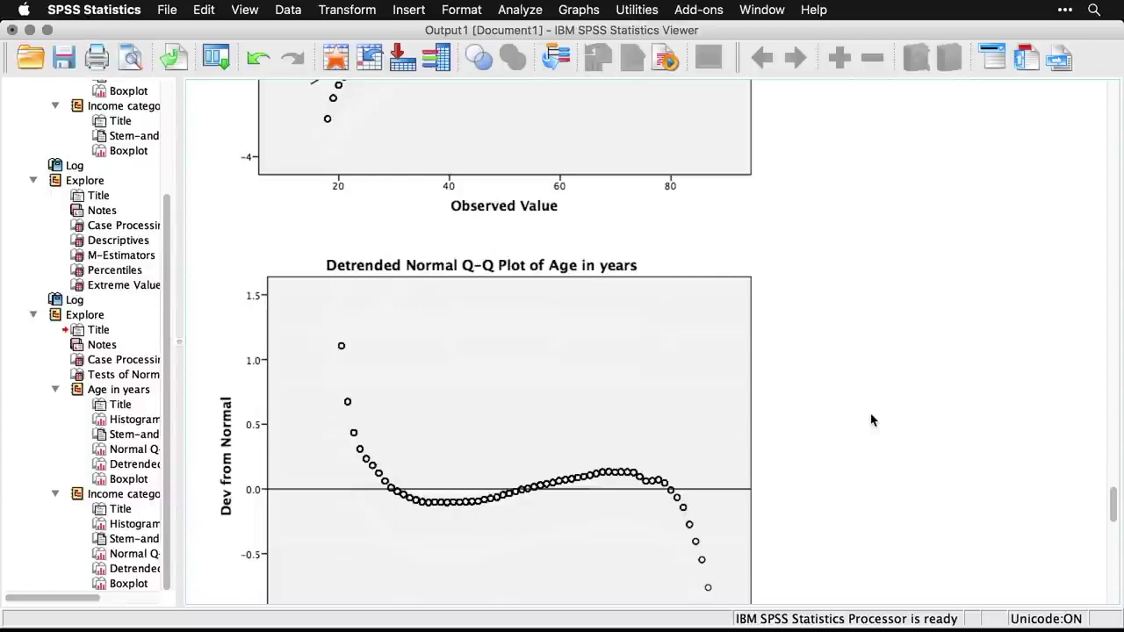
pyautogui.scroll(-6, 871, 419)
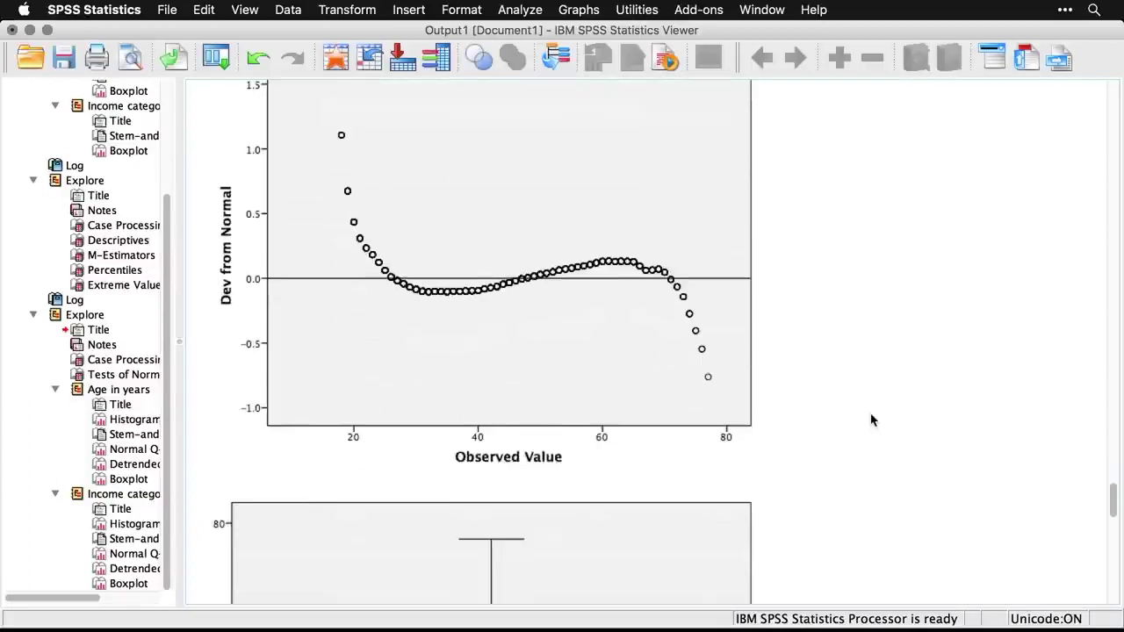
pyautogui.scroll(-5, 872, 419)
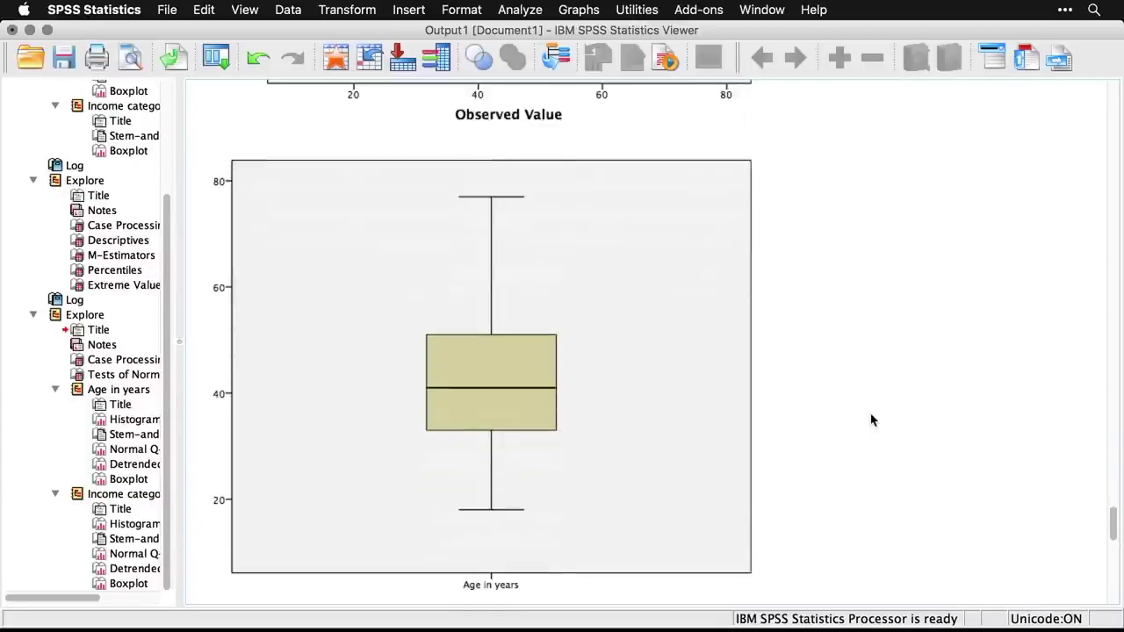
pyautogui.scroll(-3, 871, 419)
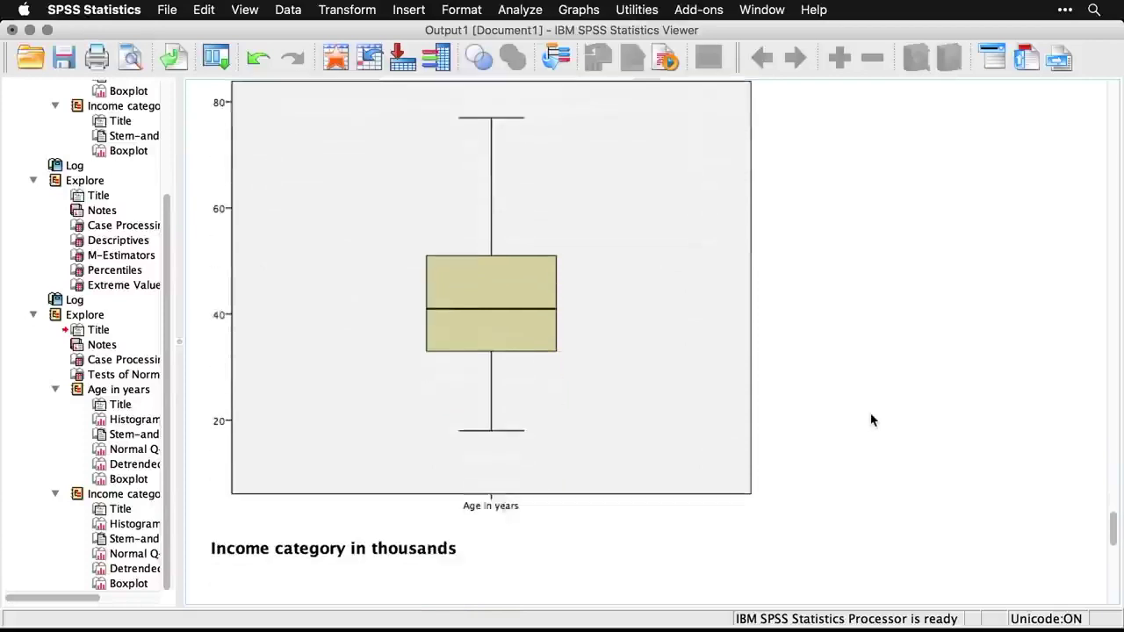
# - Examine the histogram, stem-and-leaf plot, Q-Q plots and boxplot for Income category in thousands
pyautogui.scroll(-5, 872, 420)
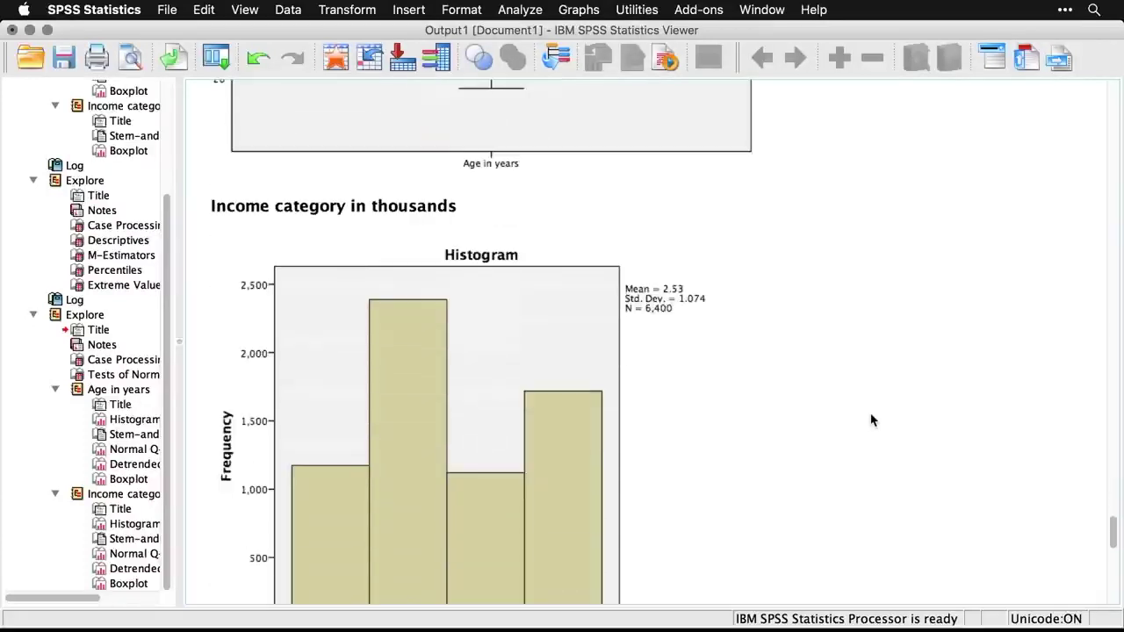
pyautogui.scroll(-8, 872, 419)
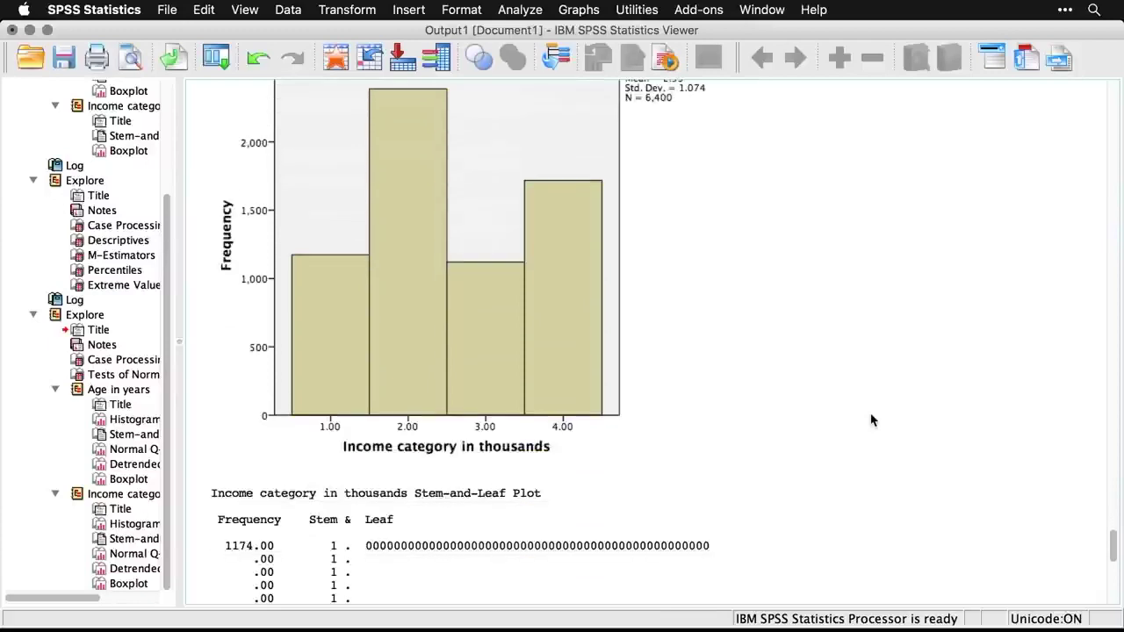
pyautogui.scroll(-7, 871, 419)
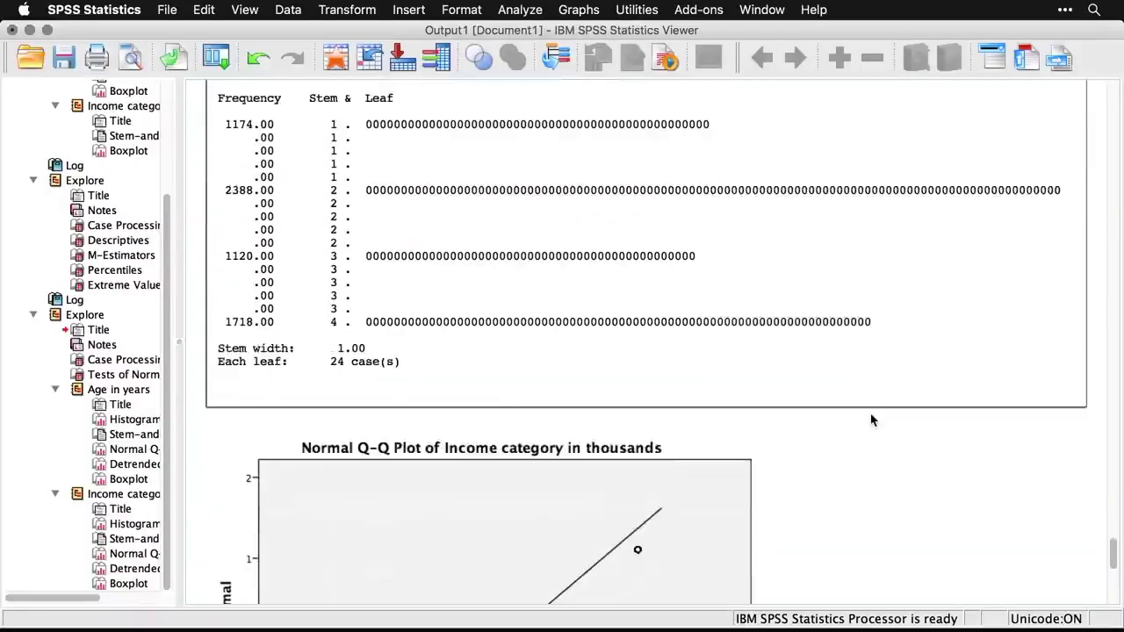
pyautogui.scroll(-1, 872, 420)
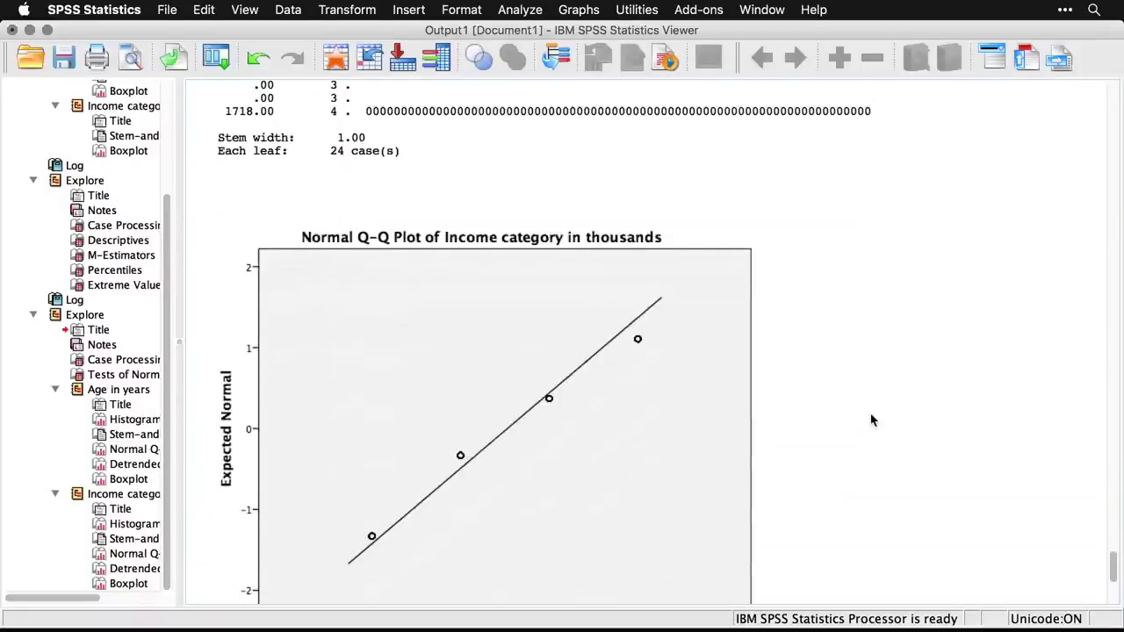
pyautogui.scroll(-1, 872, 420)
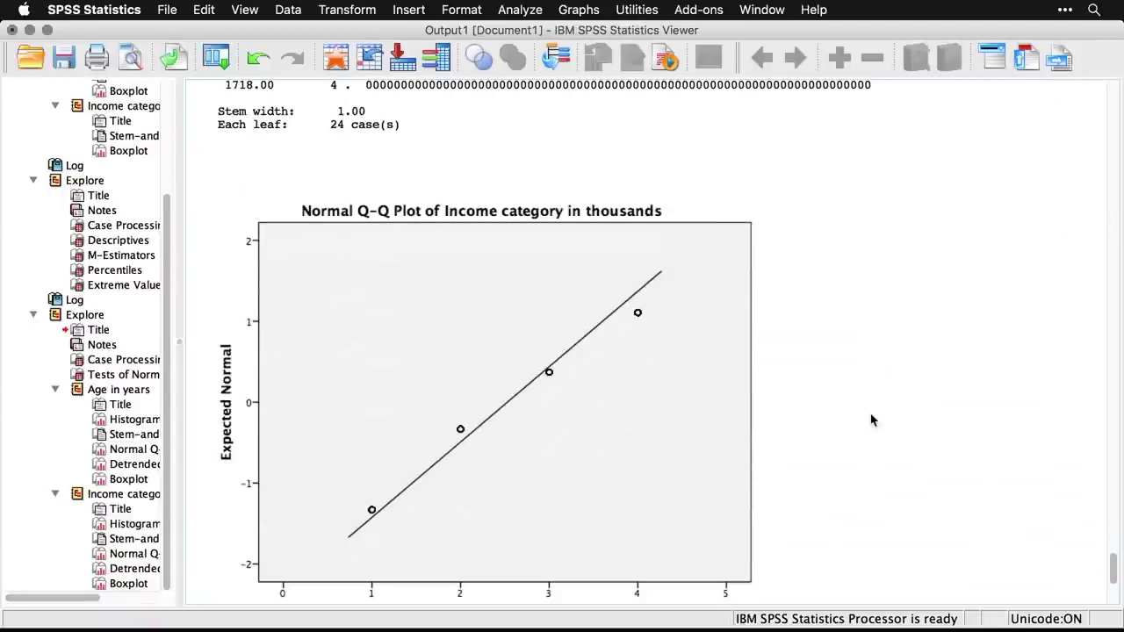
pyautogui.scroll(-5, 872, 420)
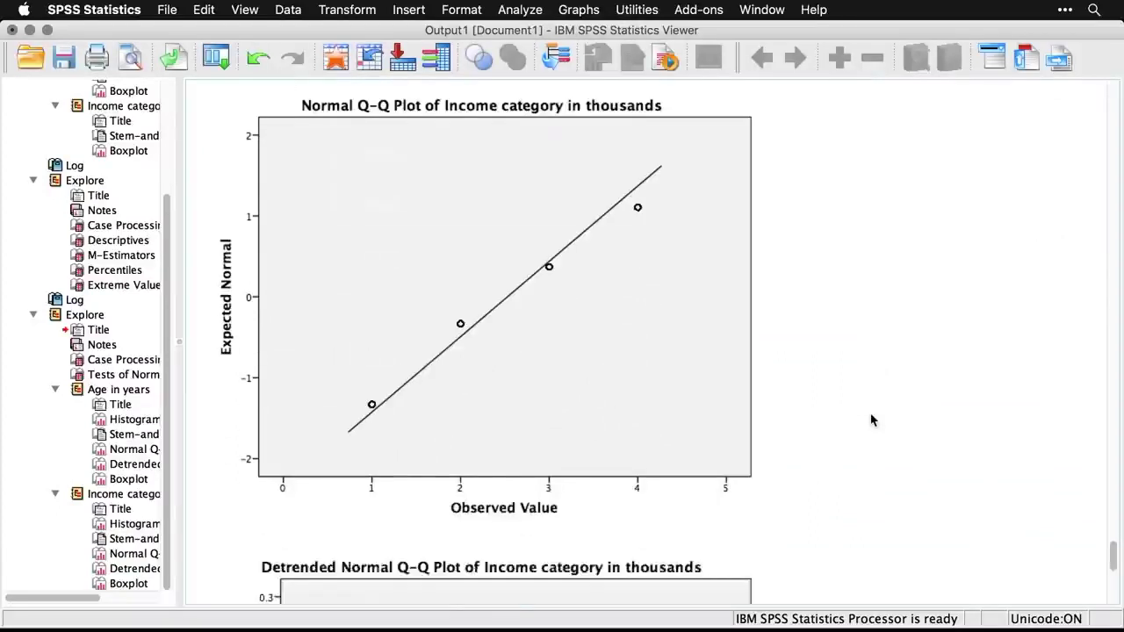
pyautogui.scroll(-9, 872, 420)
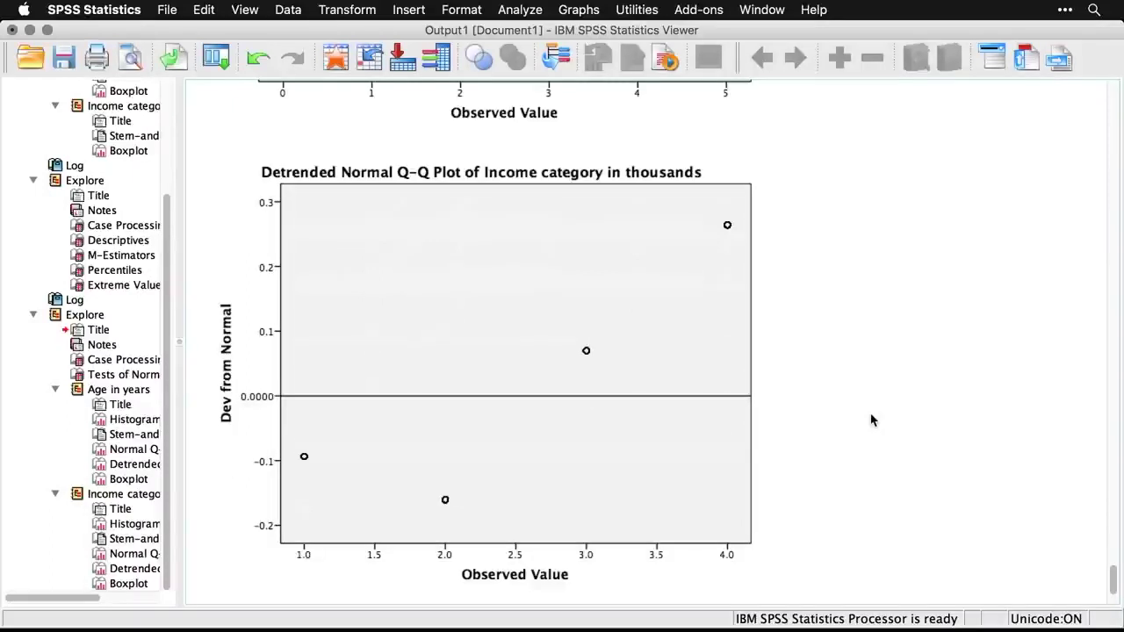
pyautogui.scroll(-10, 872, 420)
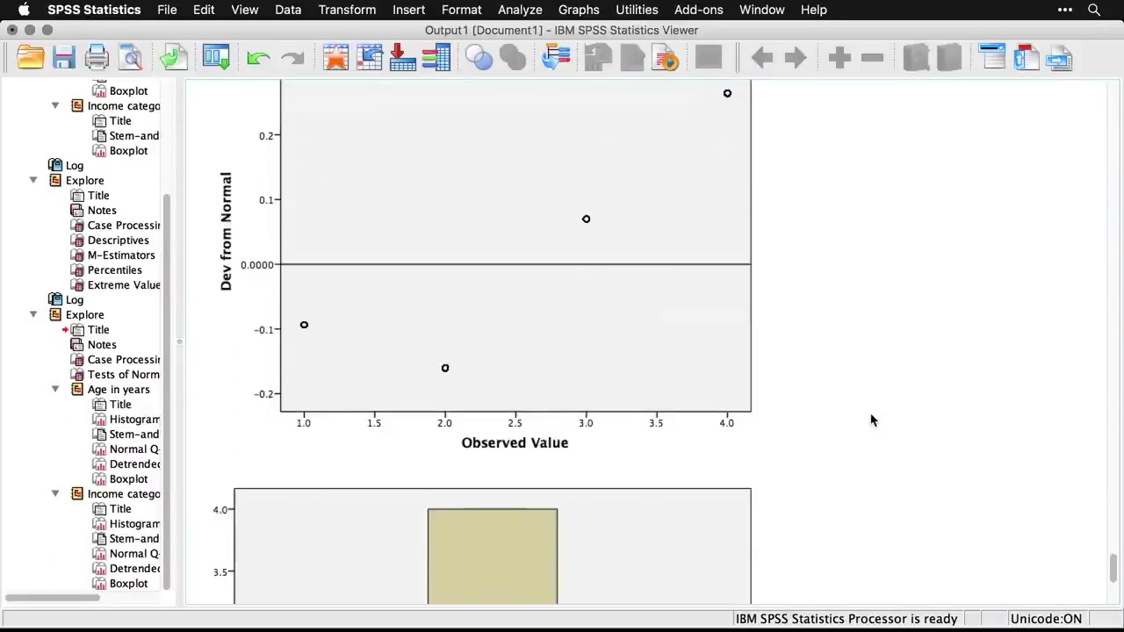
pyautogui.scroll(-4, 872, 420)
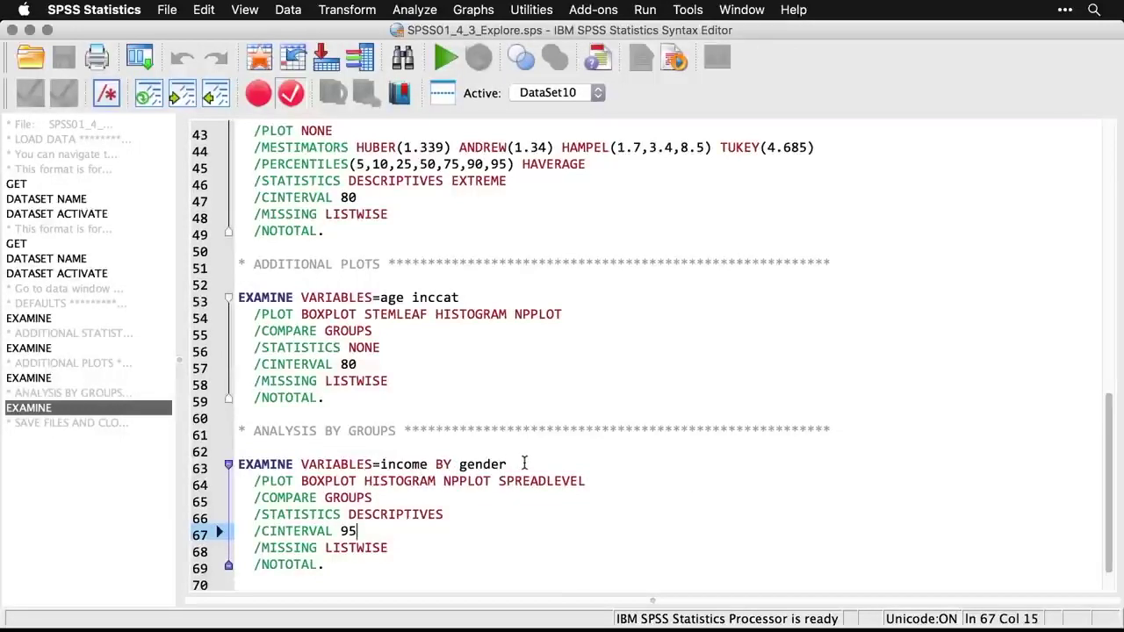
# - Reset the Explore analysis and assign Household income as the dependent variable and Gender as the factor
pyautogui.click(139, 57)
pyautogui.click(165, 88)
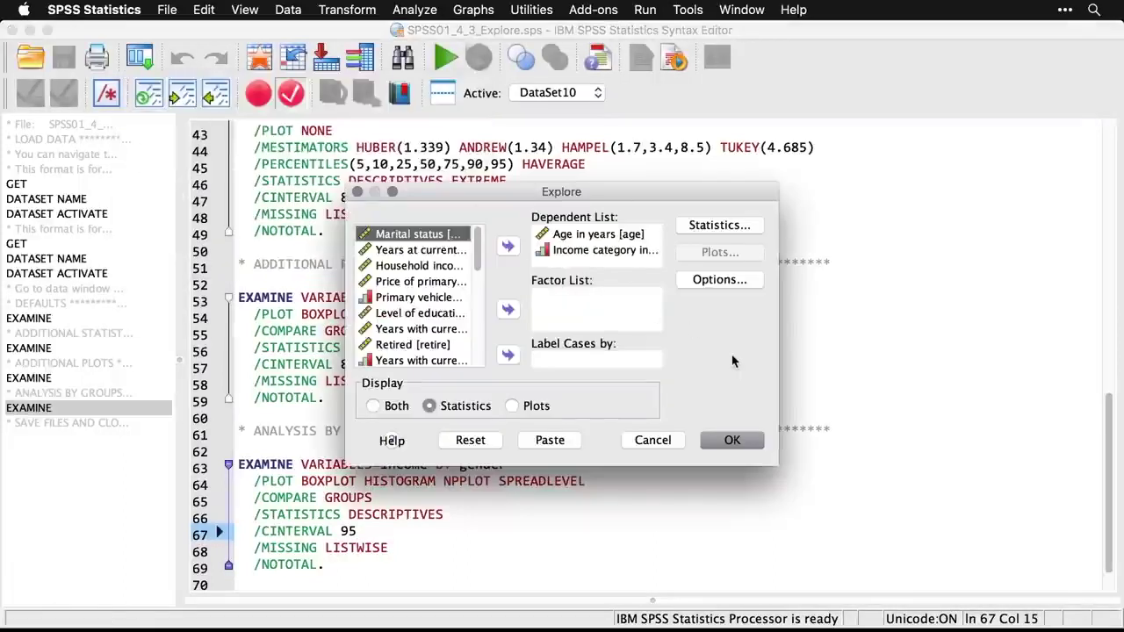
pyautogui.click(472, 441)
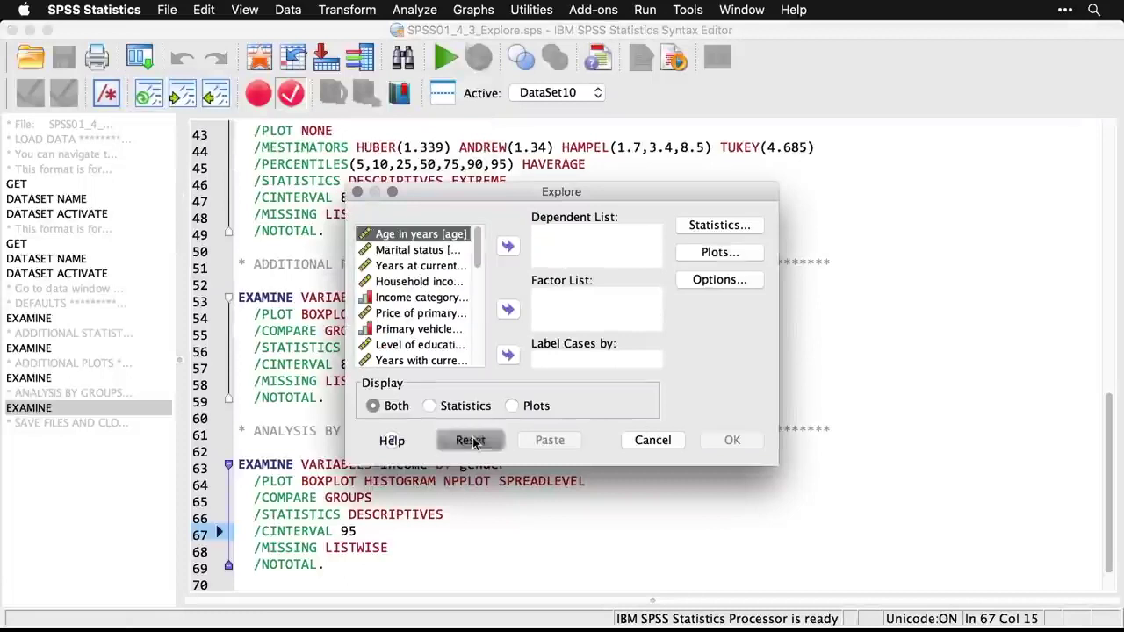
pyautogui.click(430, 282)
pyautogui.click(508, 245)
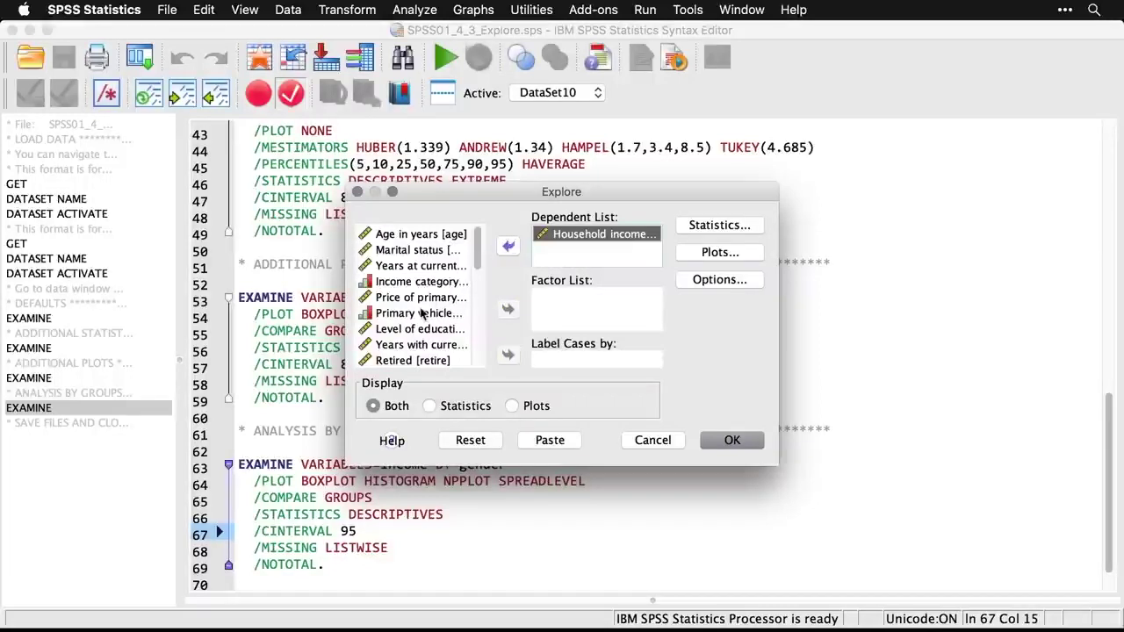
pyautogui.scroll(-3, 473, 330)
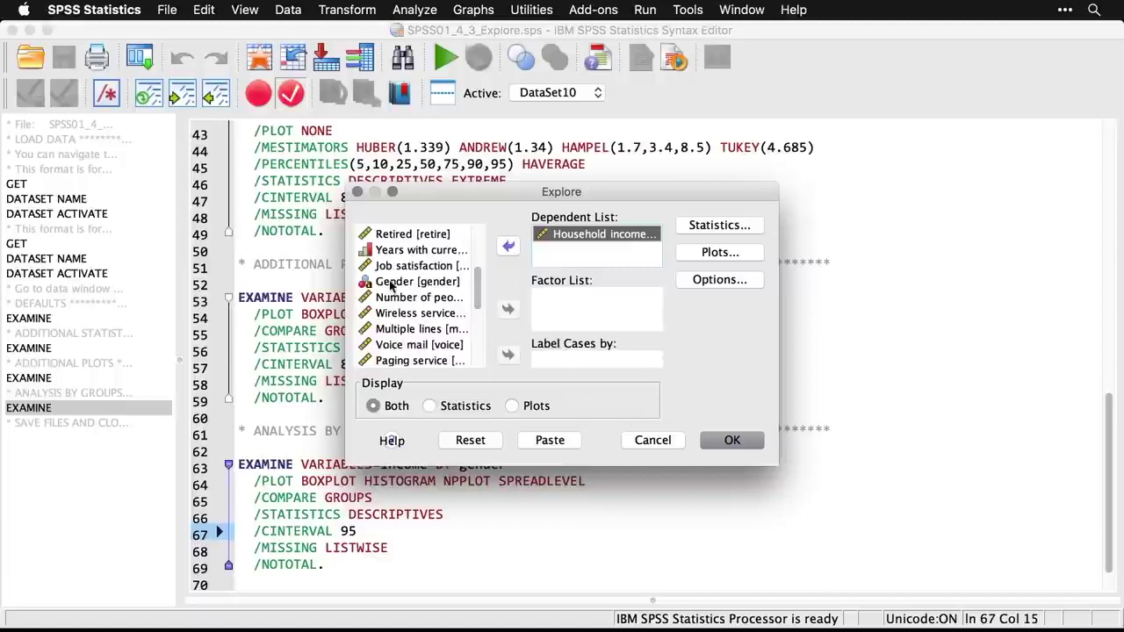
pyautogui.click(394, 283)
pyautogui.click(508, 310)
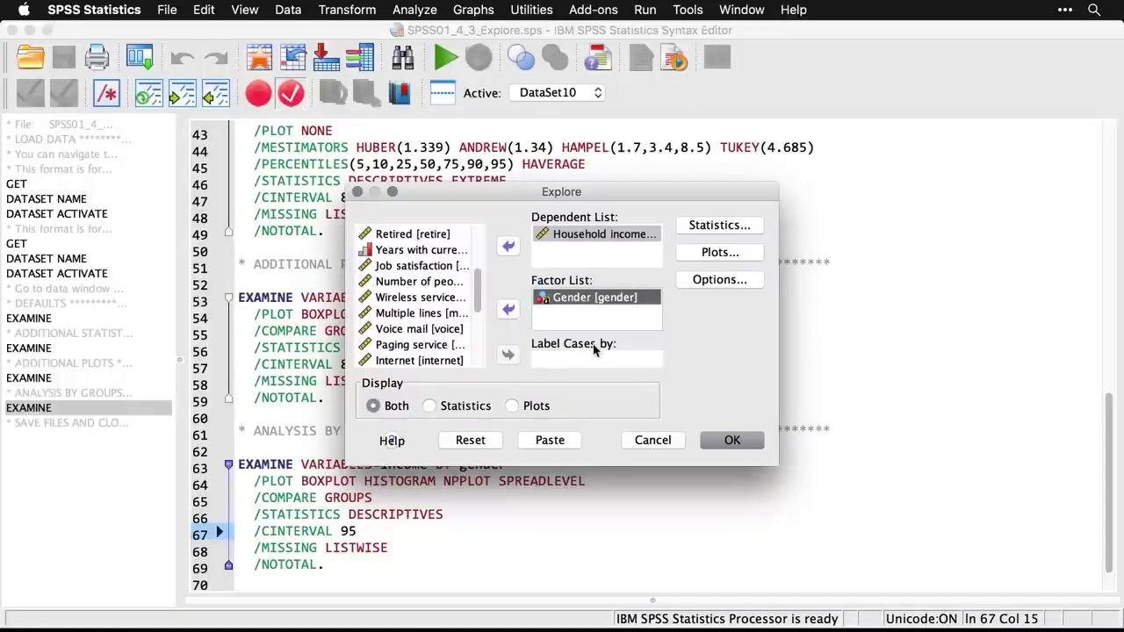
# - Run Explore displaying plots only, with histograms instead of stem-and-leaf, normality plots with tests, and spread vs level power estimation
pyautogui.click(510, 407)
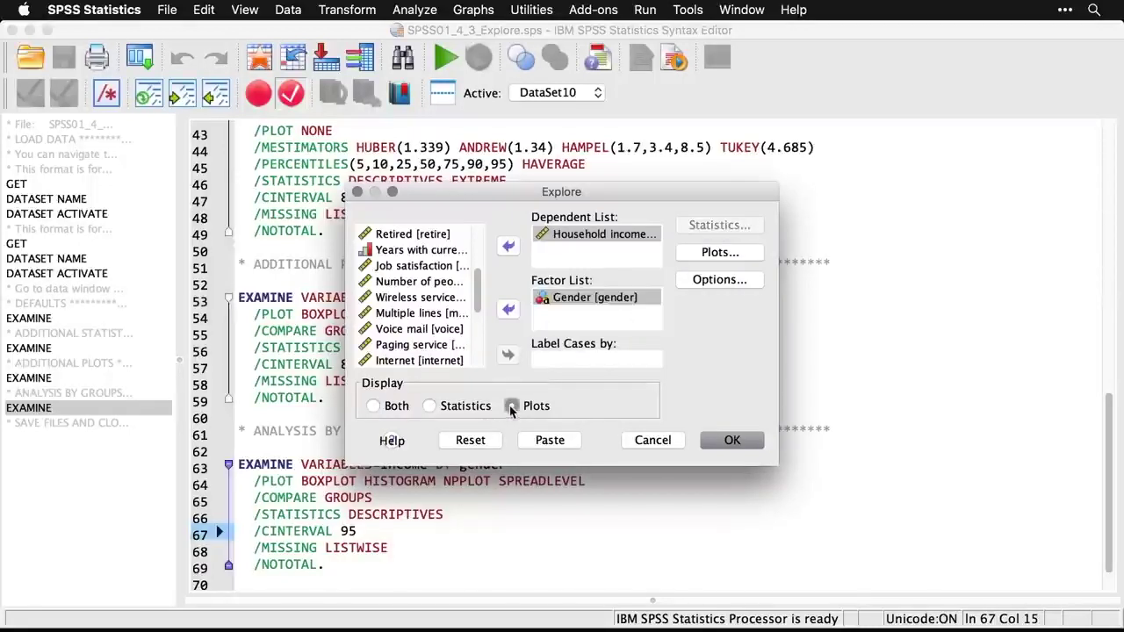
pyautogui.click(722, 253)
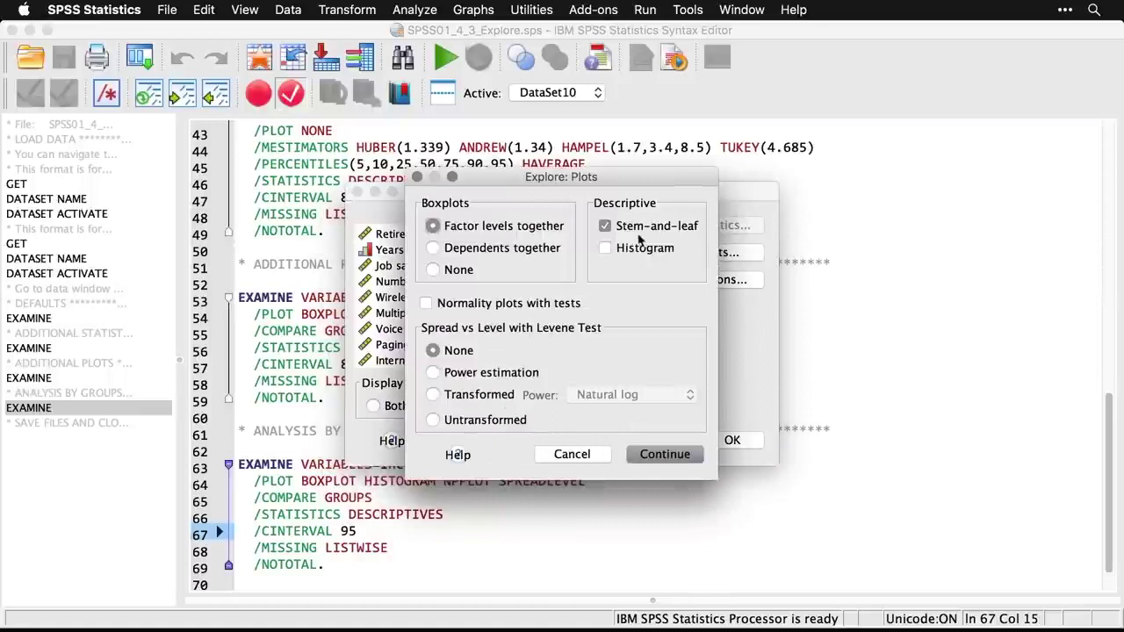
pyautogui.click(604, 227)
pyautogui.click(605, 249)
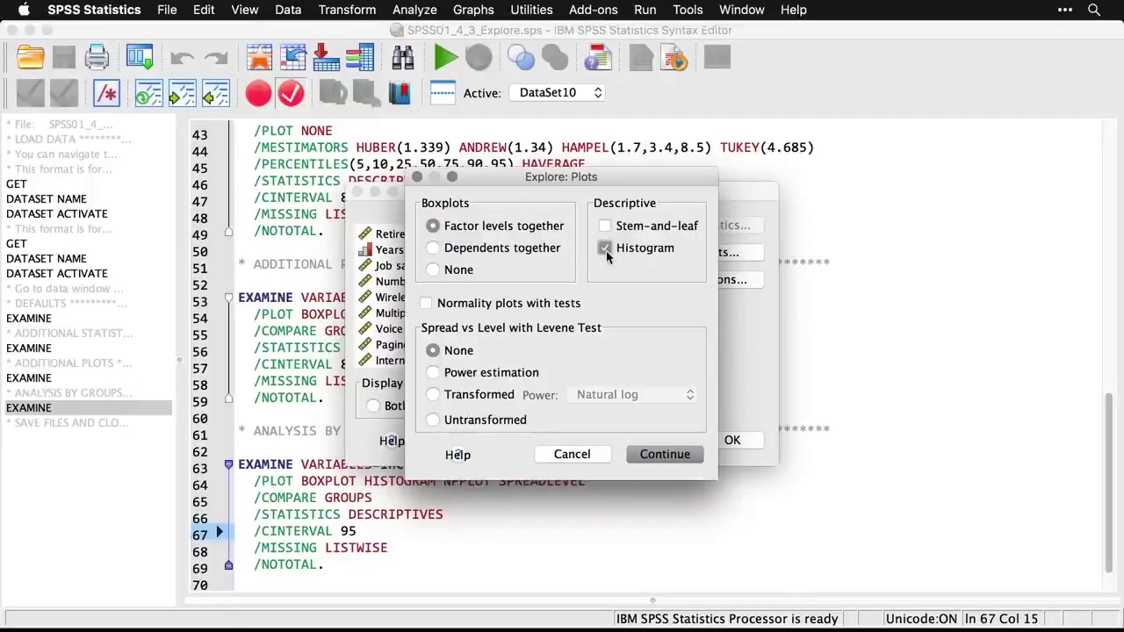
pyautogui.click(427, 304)
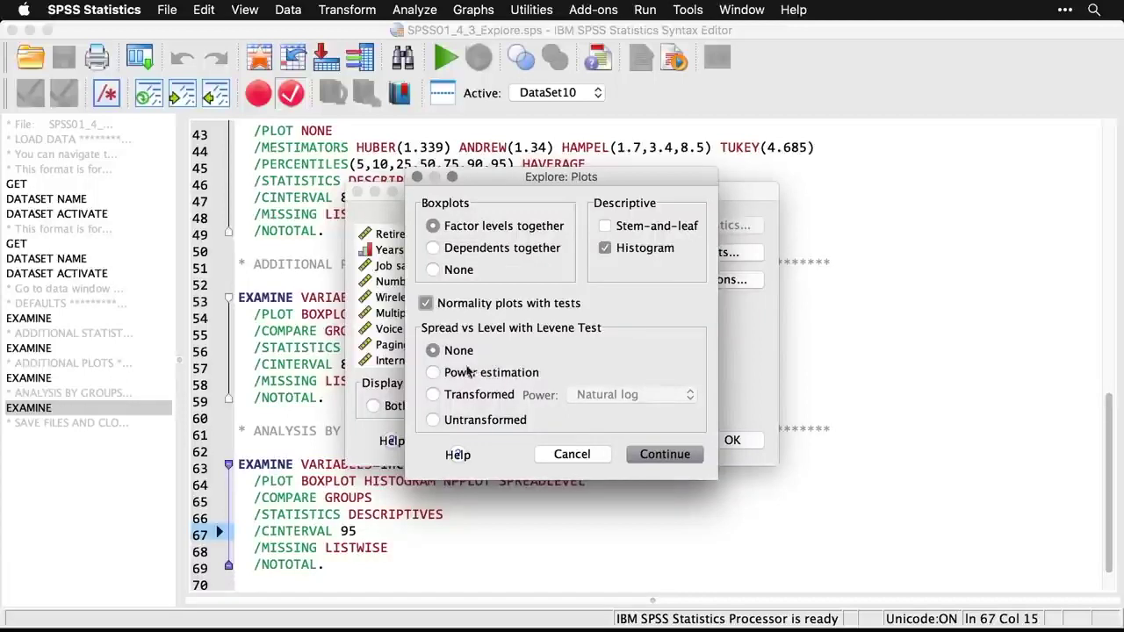
pyautogui.click(432, 373)
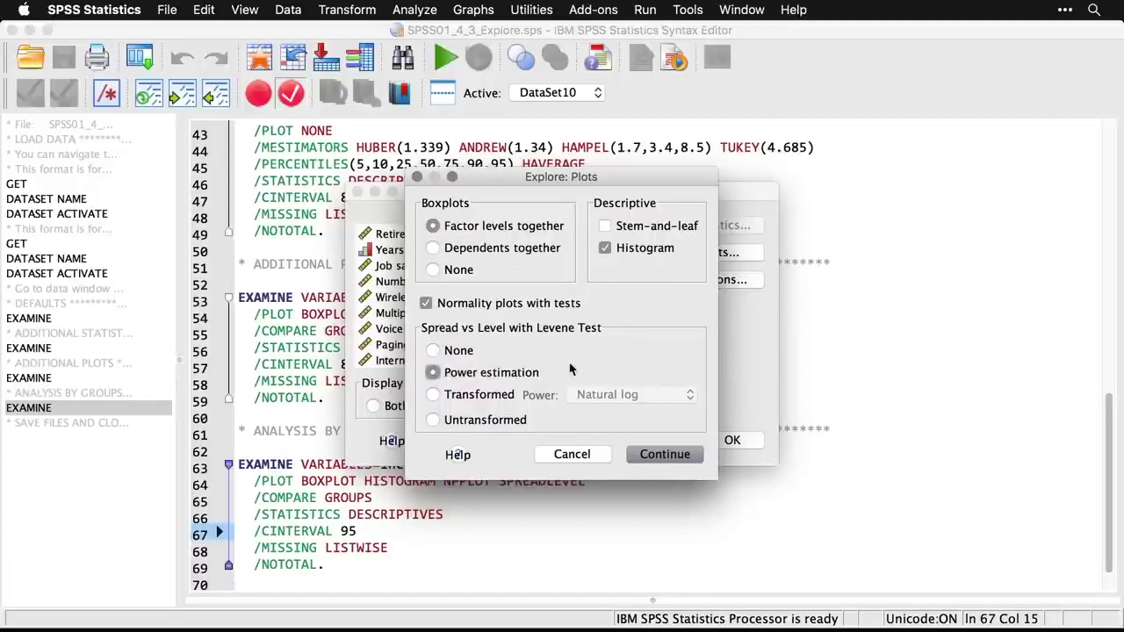
pyautogui.click(663, 454)
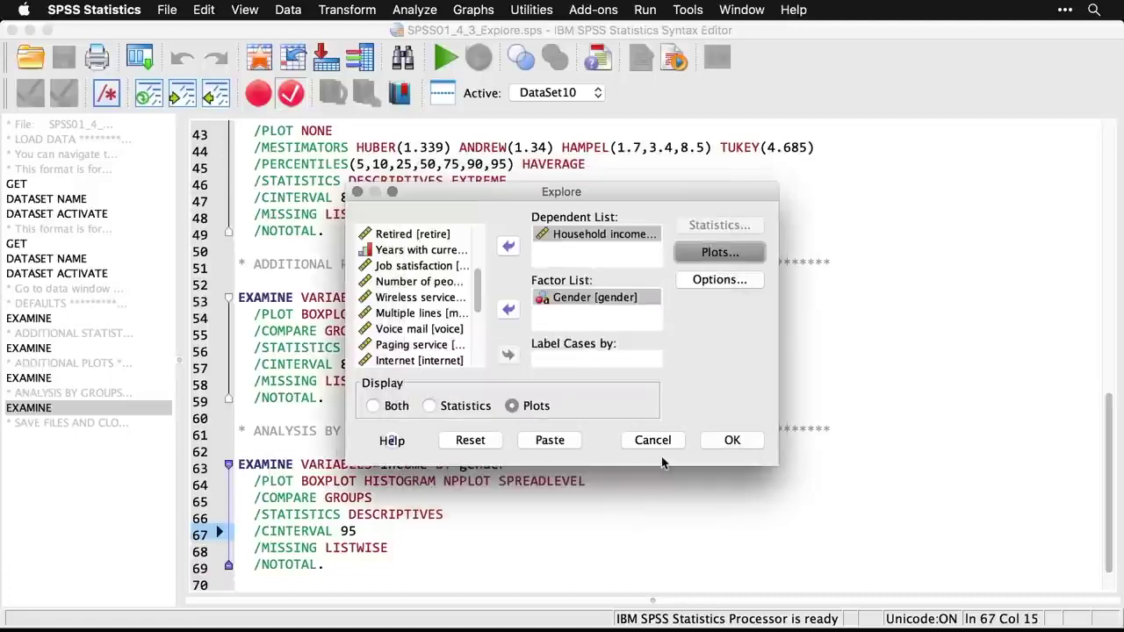
pyautogui.click(736, 440)
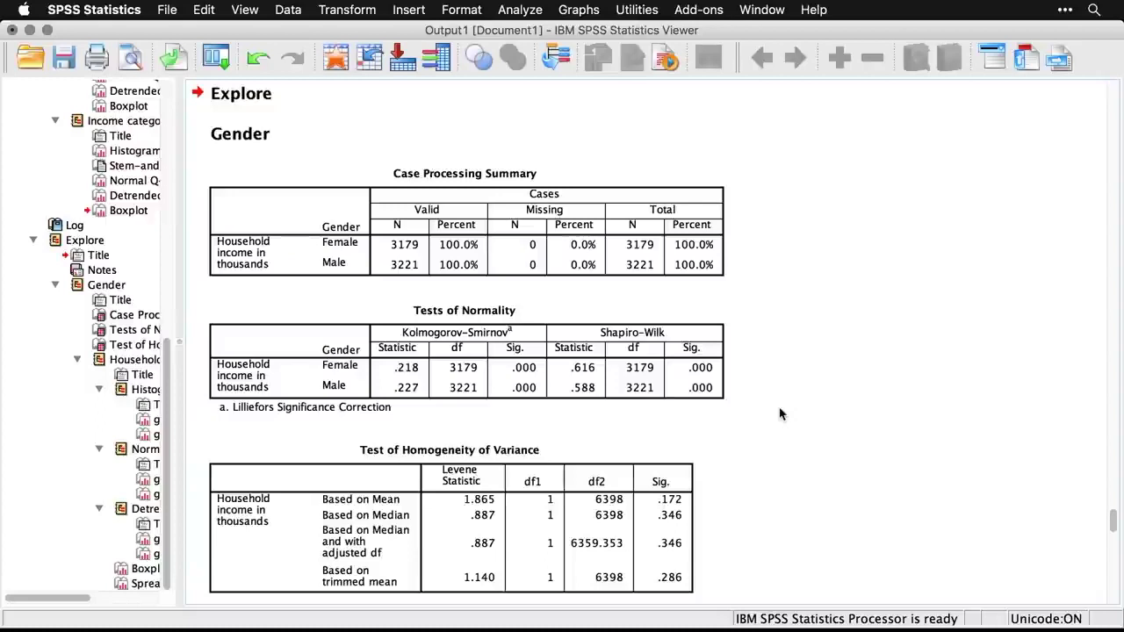
# - Examine the normality tests, the homogeneity of variance test and the female and male histograms for Household income in thousands
pyautogui.scroll(-3, 780, 413)
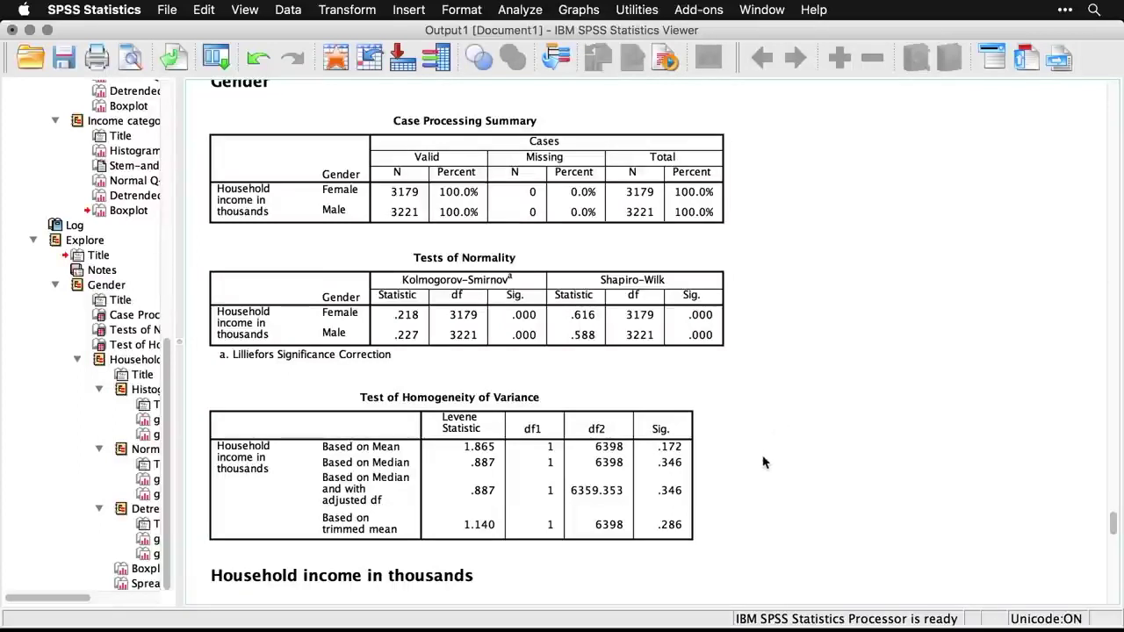
pyautogui.click(690, 461)
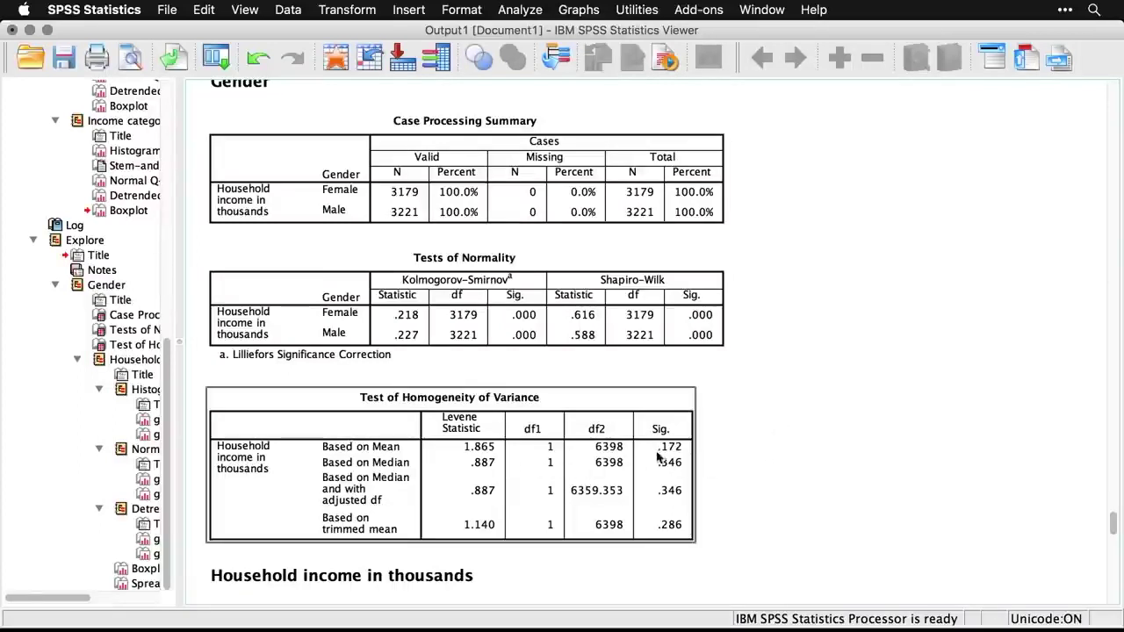
pyautogui.click(744, 547)
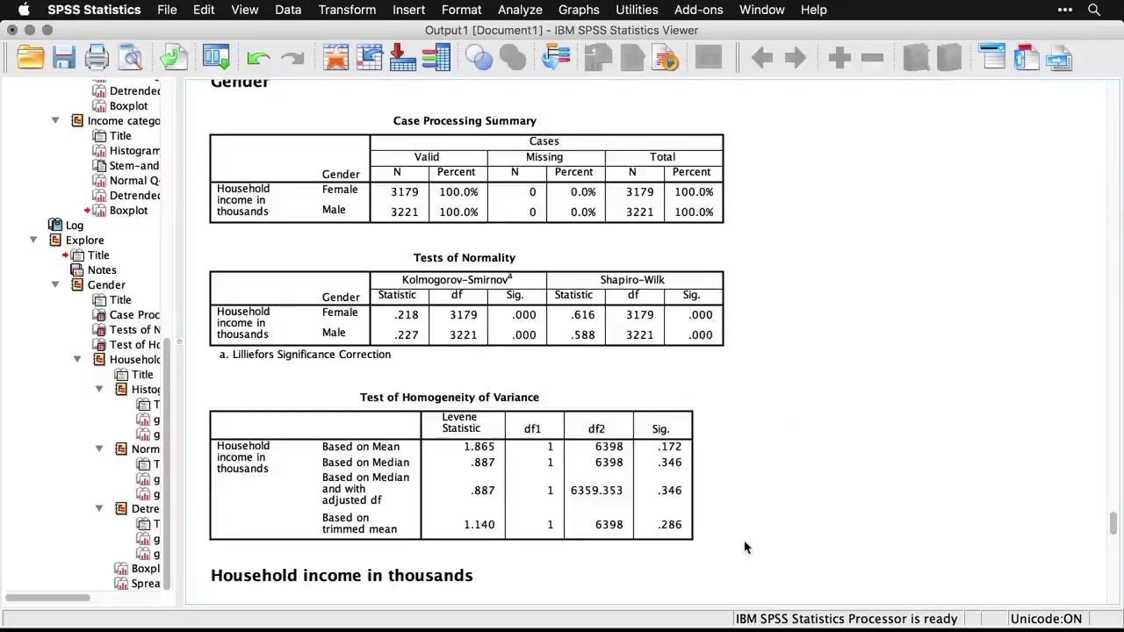
pyautogui.scroll(-8, 744, 547)
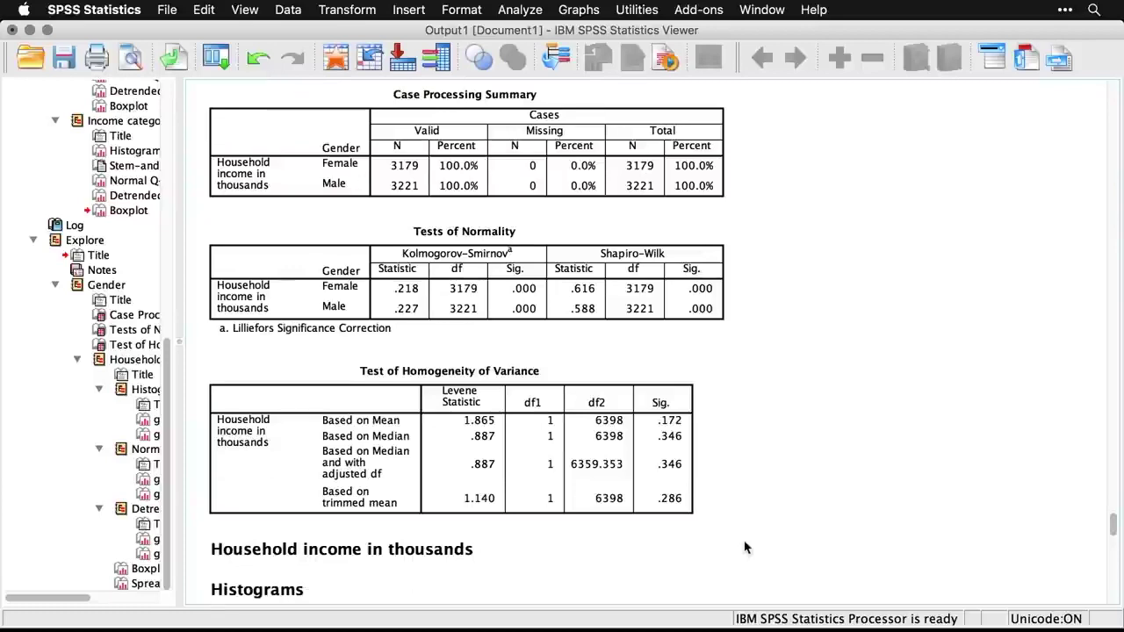
pyautogui.scroll(-1, 745, 547)
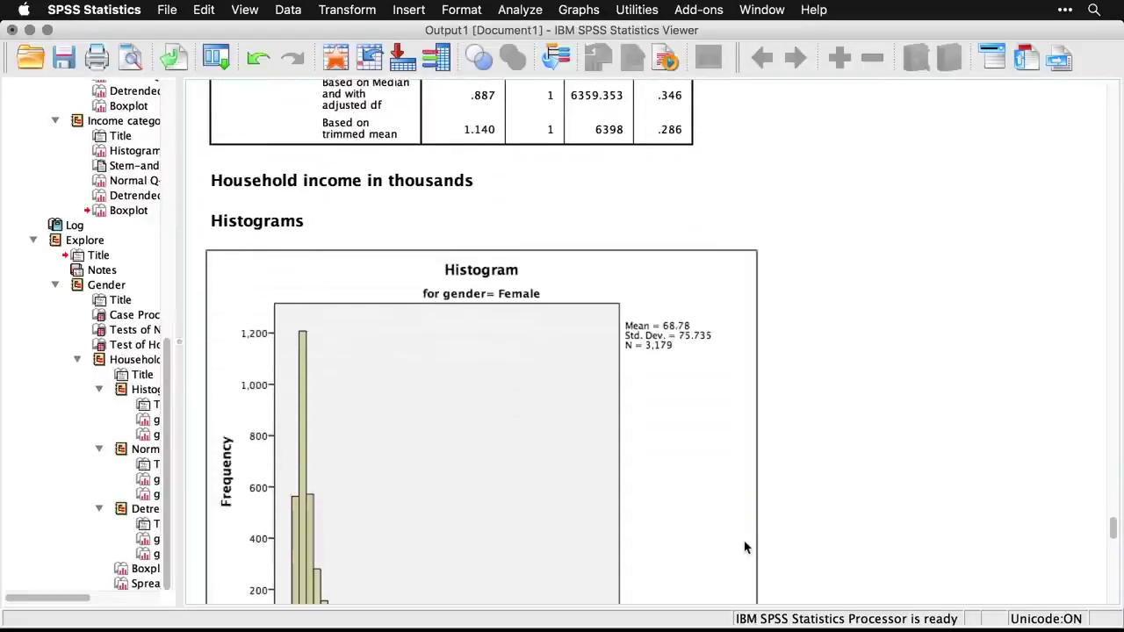
pyautogui.scroll(-2, 862, 541)
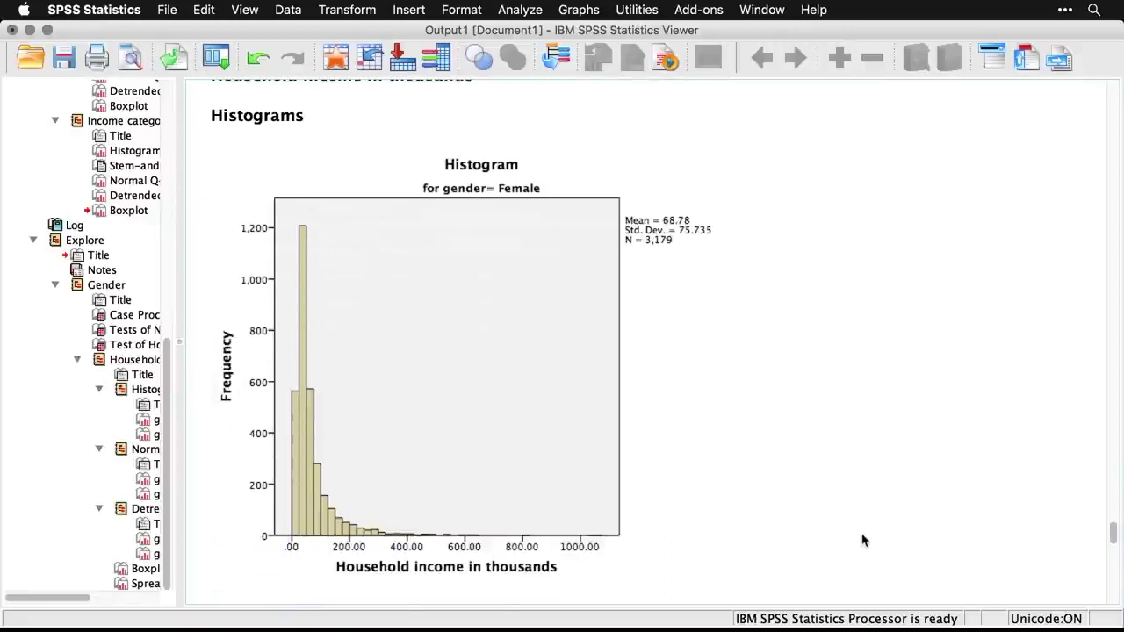
pyautogui.scroll(-7, 862, 541)
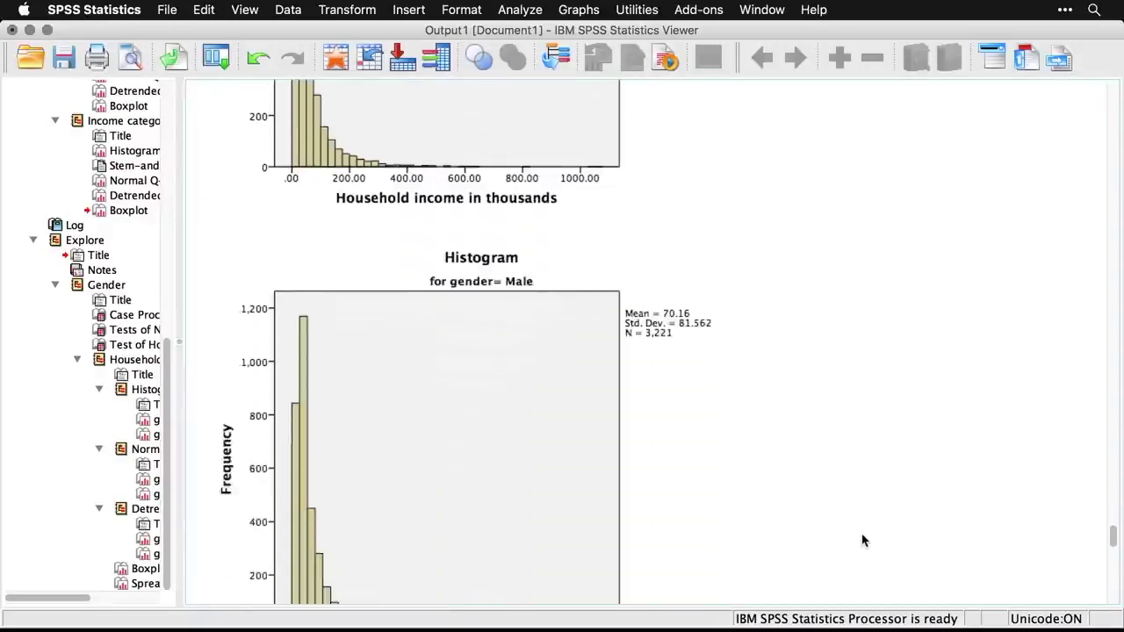
pyautogui.scroll(-2, 863, 541)
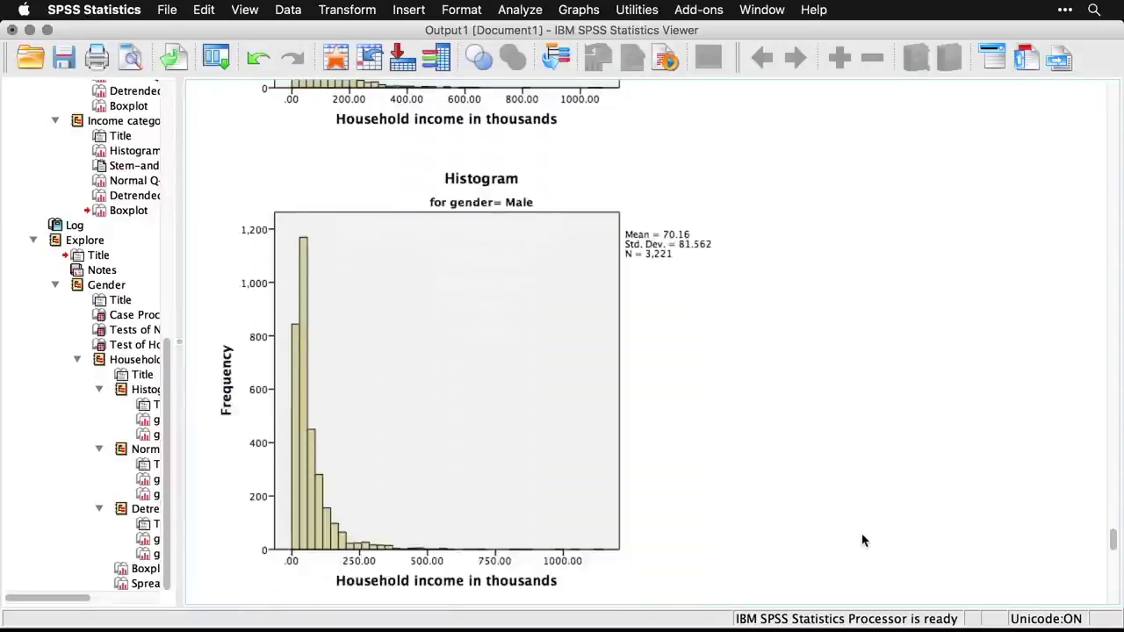
# - Examine the normal and detrended normal Q-Q plots of Household income for females and males
pyautogui.scroll(-8, 862, 540)
pyautogui.scroll(-2, 862, 541)
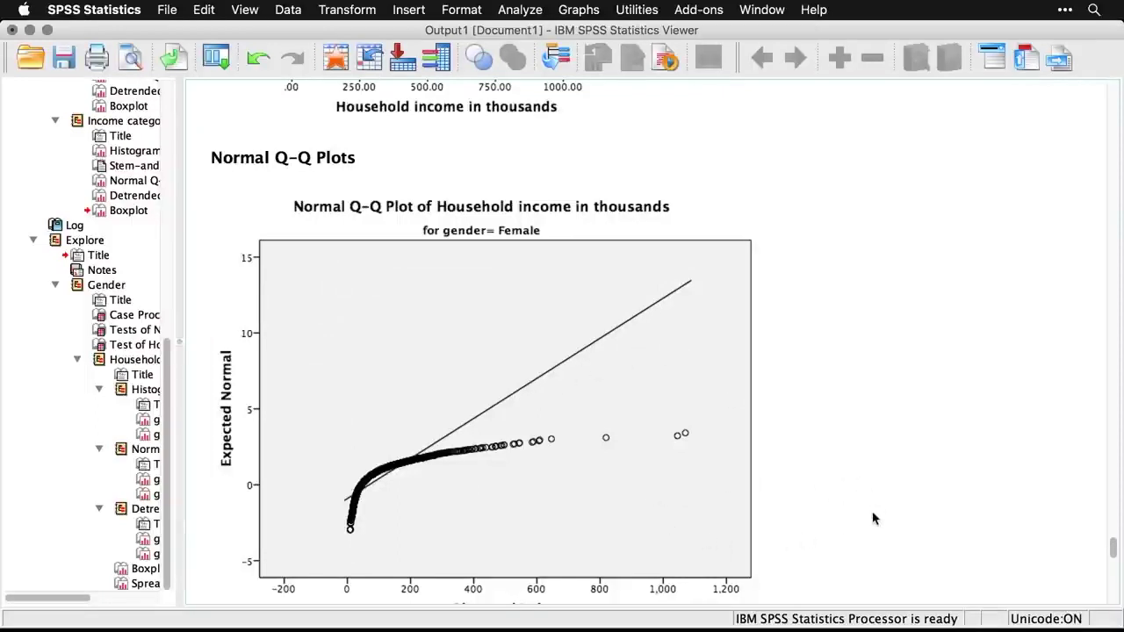
pyautogui.scroll(-10, 873, 519)
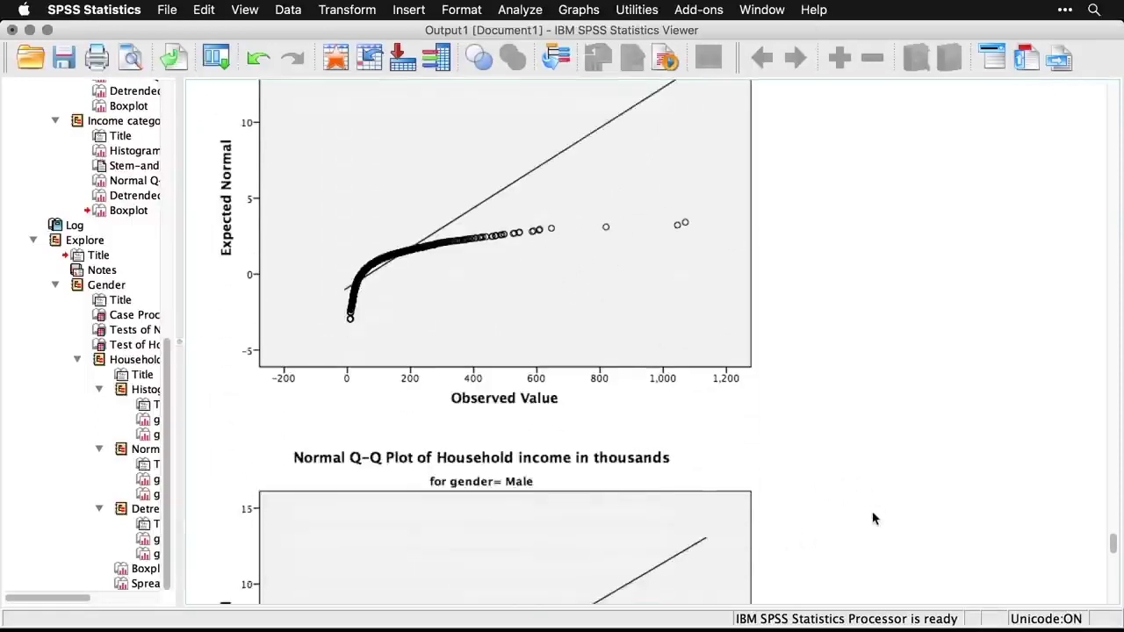
pyautogui.scroll(-11, 873, 519)
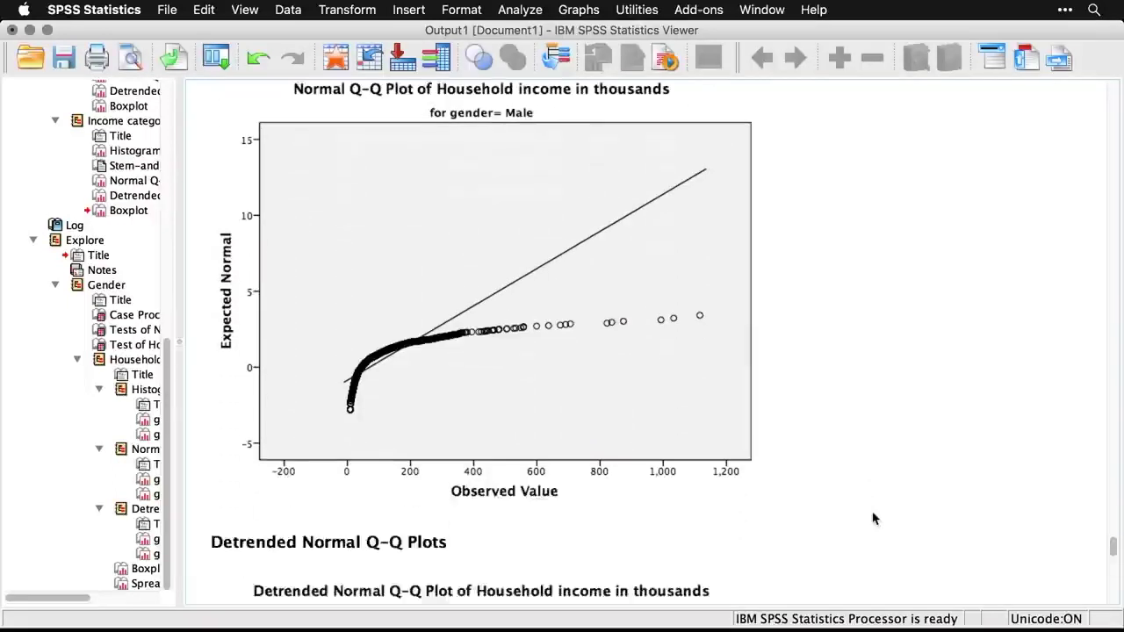
pyautogui.scroll(-6, 872, 519)
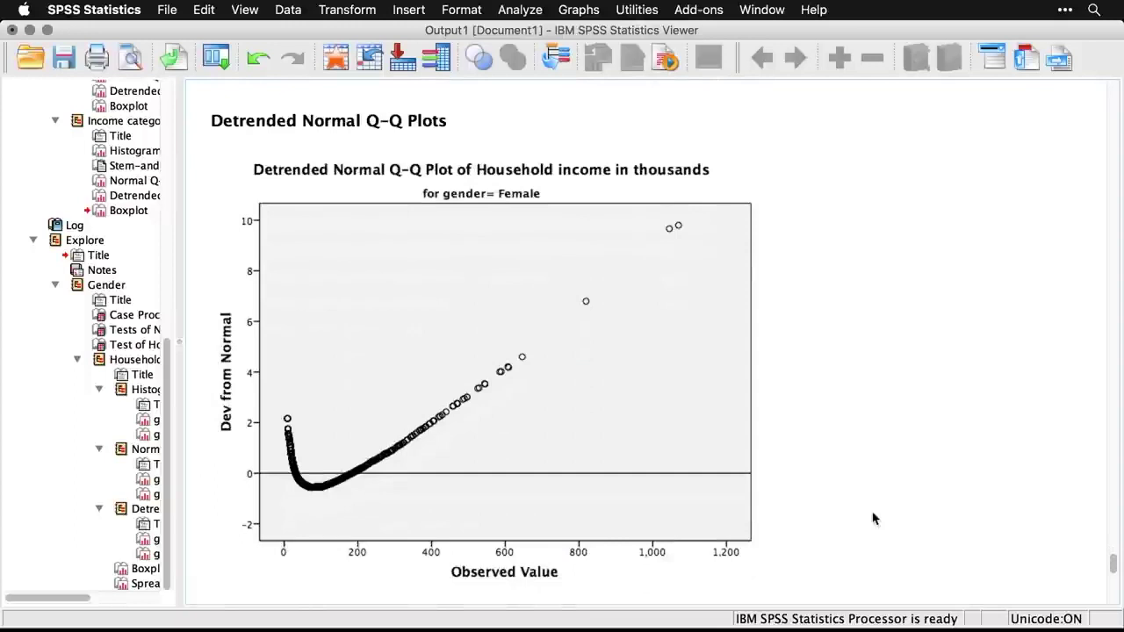
pyautogui.scroll(-10, 873, 519)
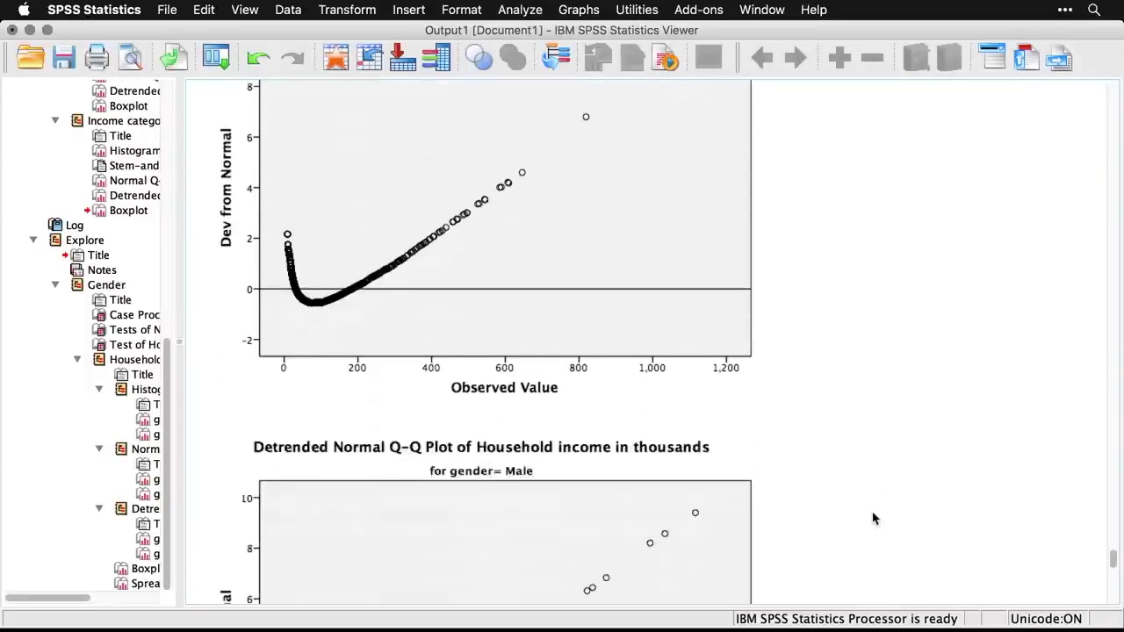
pyautogui.scroll(-11, 873, 519)
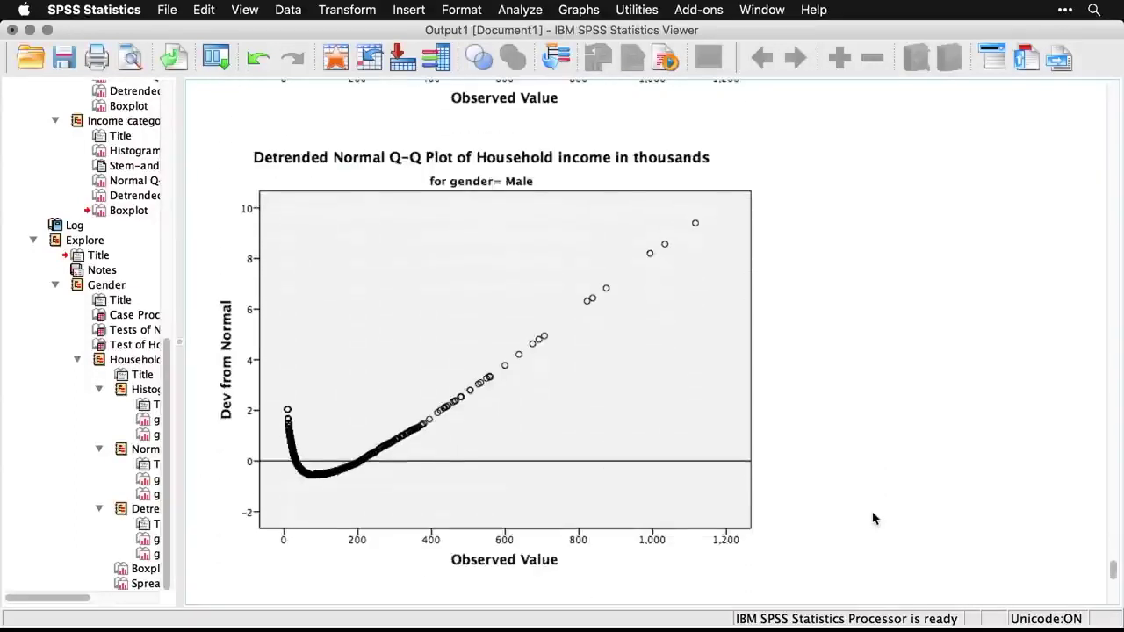
# - Hide the data labels of the outlying cases in the boxplot of Household income by Gender and return to the output
pyautogui.scroll(-4, 872, 519)
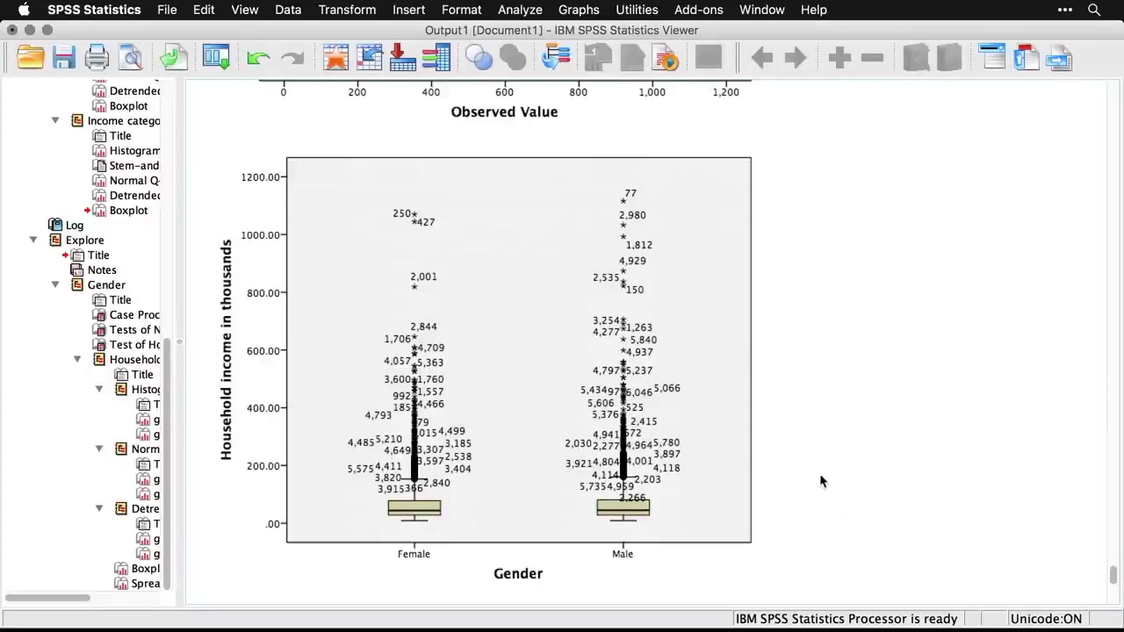
pyautogui.click(682, 430)
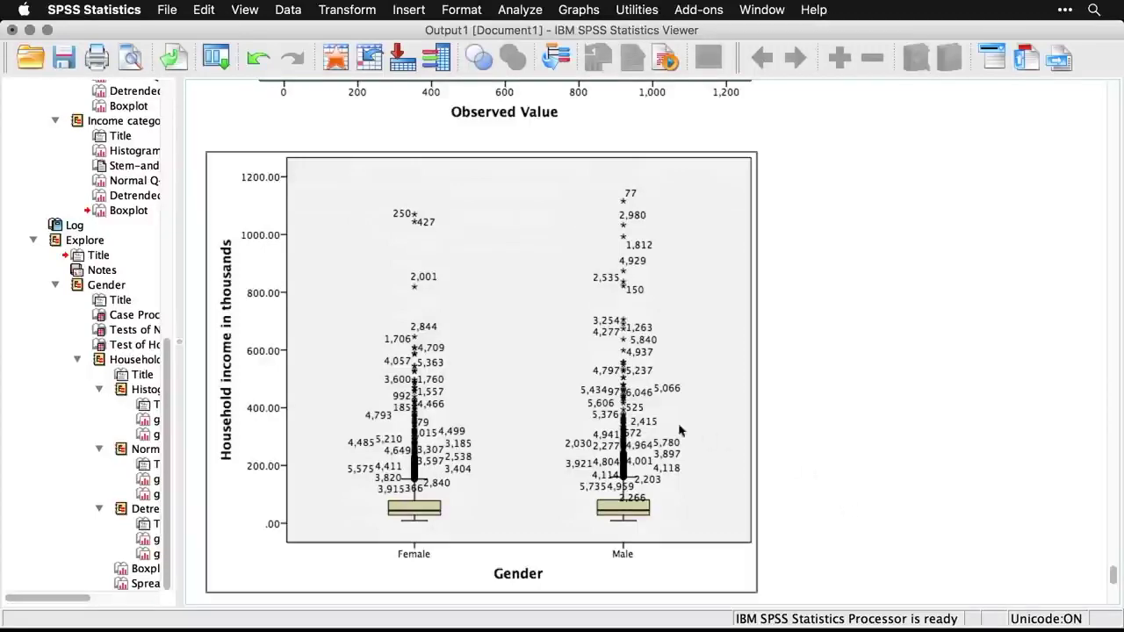
pyautogui.doubleClick(604, 399)
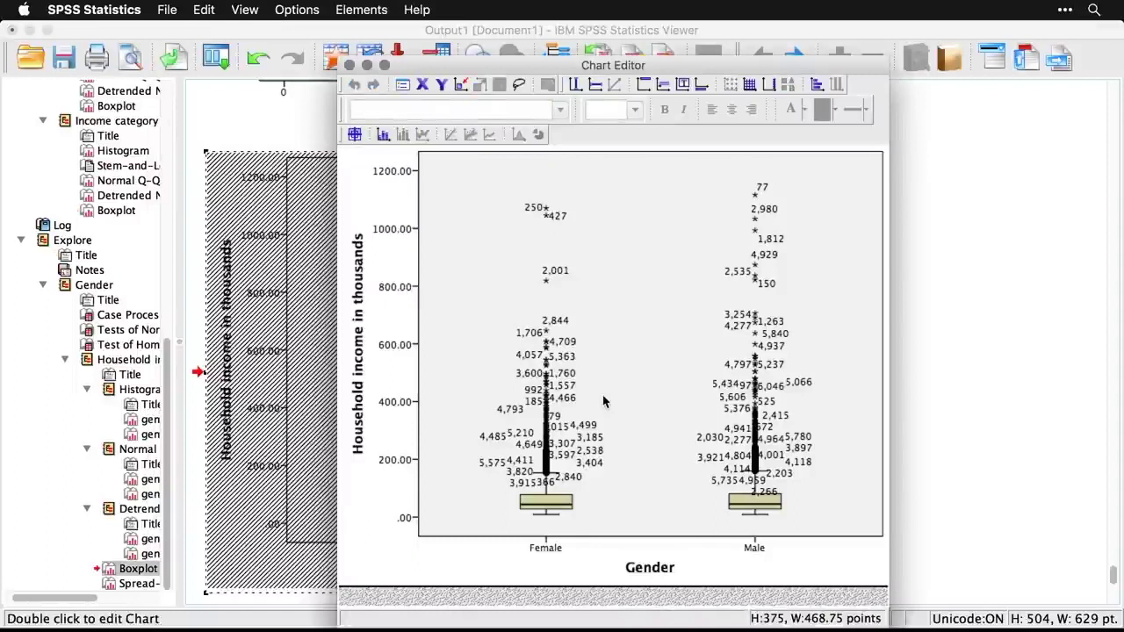
pyautogui.click(383, 136)
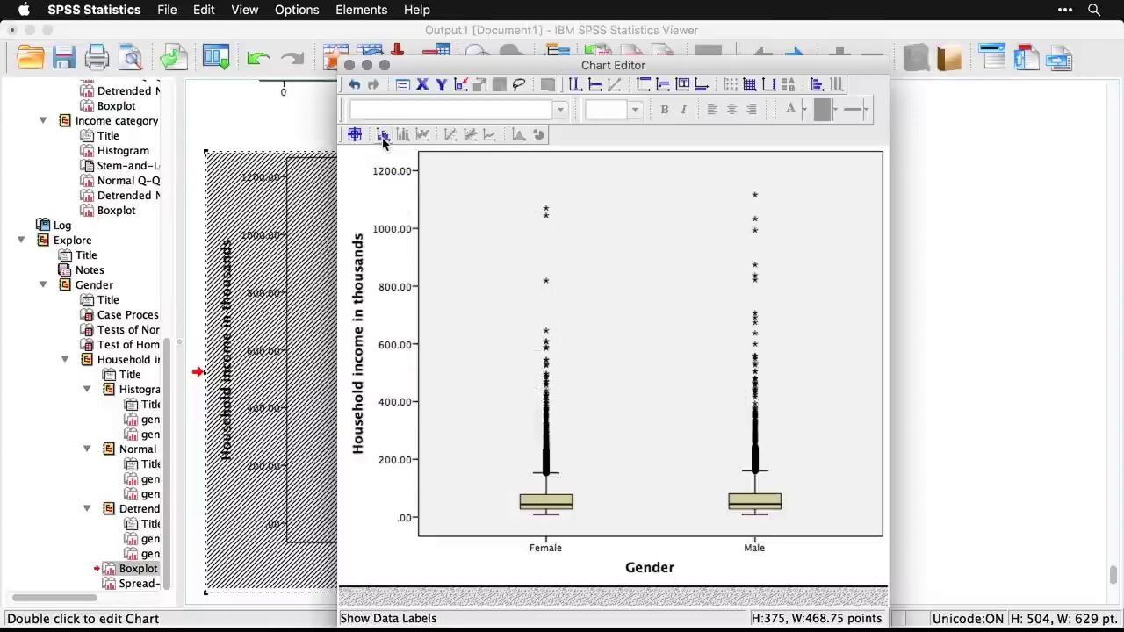
pyautogui.click(350, 66)
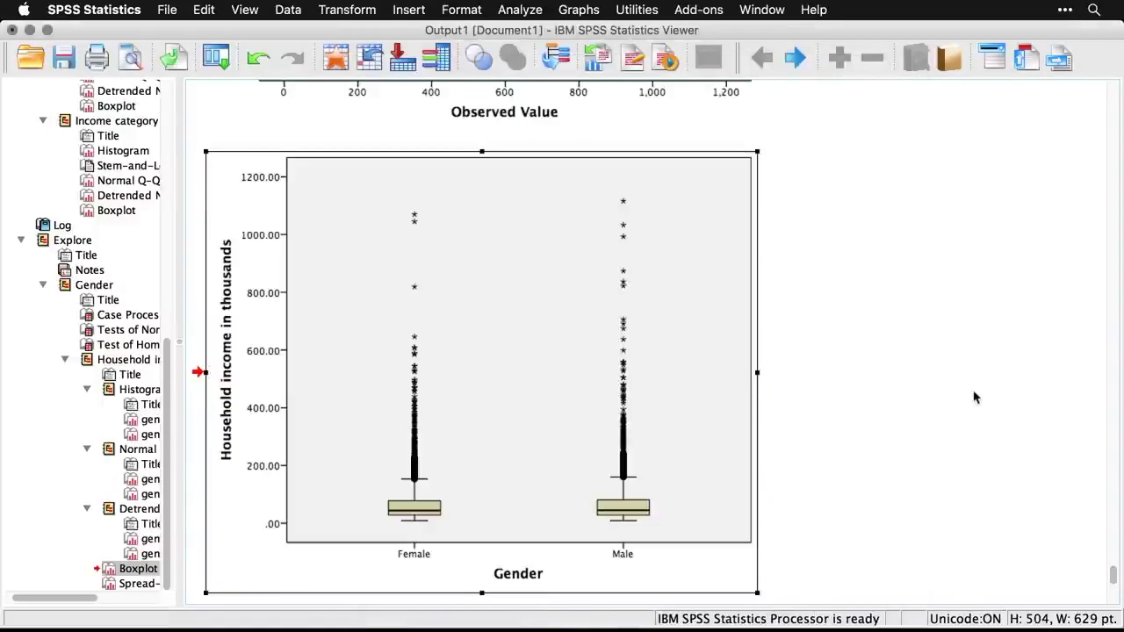
pyautogui.click(920, 432)
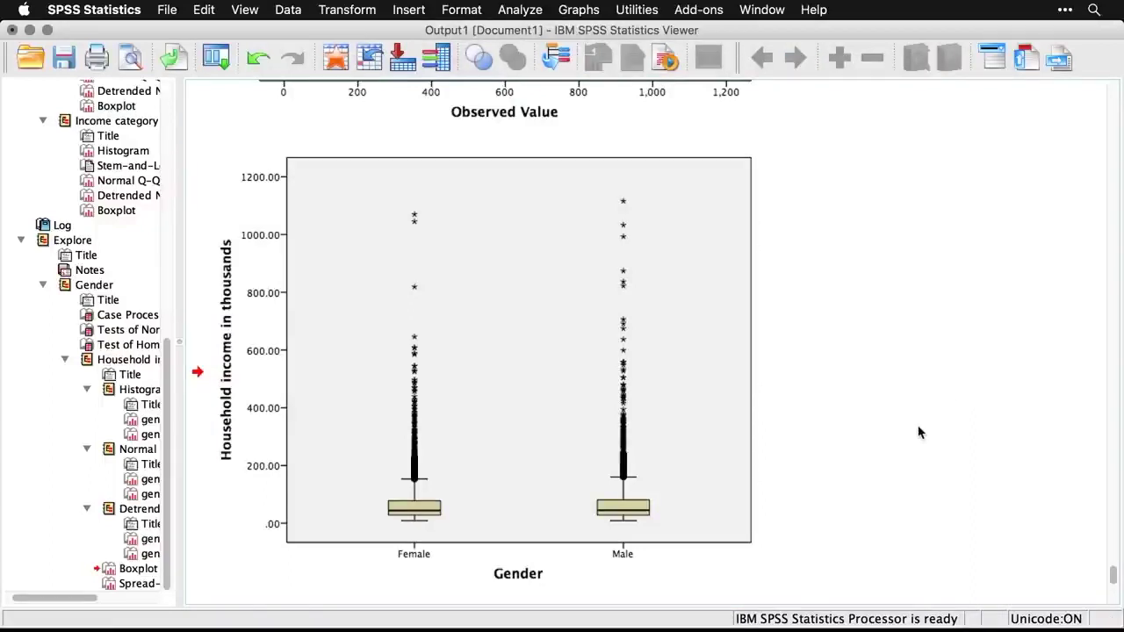
# - Examine the Spread vs. Level Plot of income by gender, including its slope and power for transformation
pyautogui.scroll(-10, 919, 432)
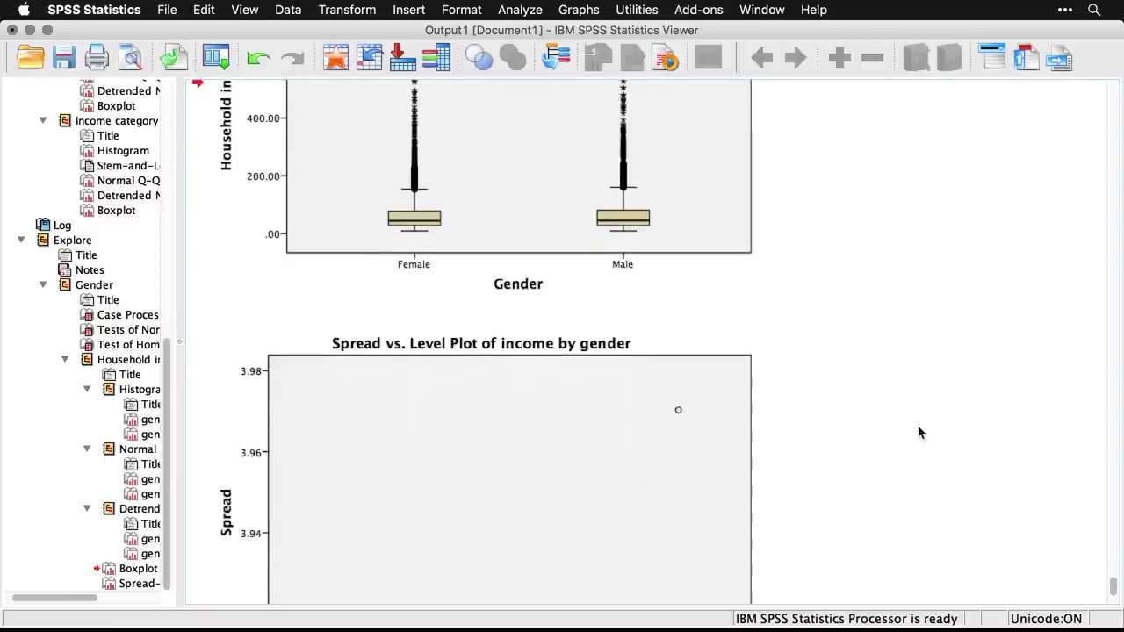
pyautogui.scroll(-1, 920, 432)
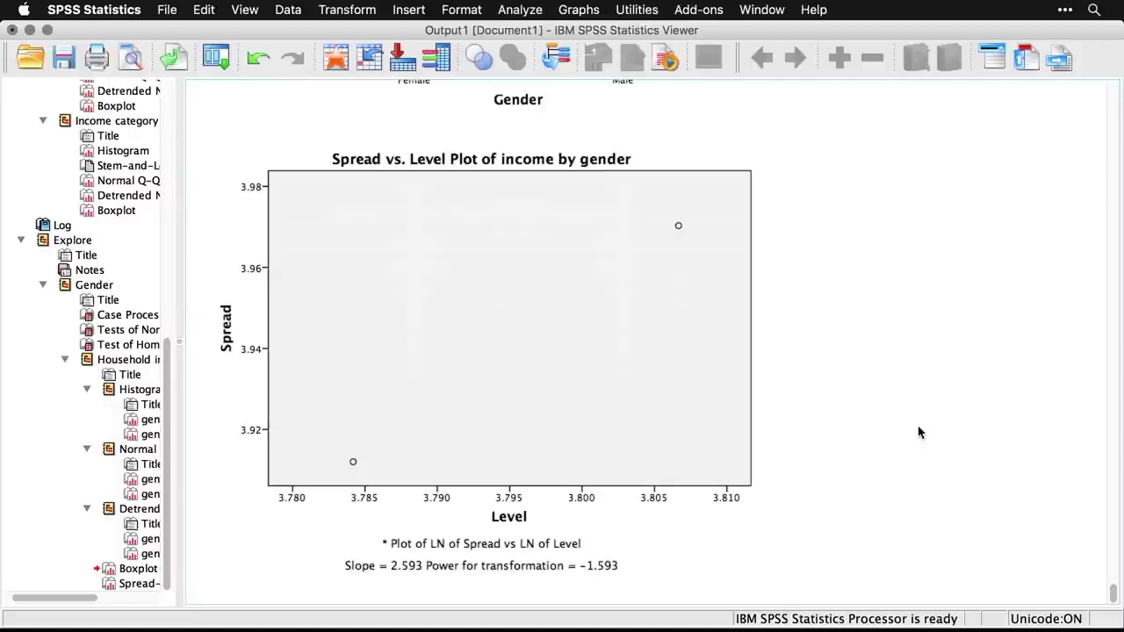
pyautogui.scroll(-1, 918, 432)
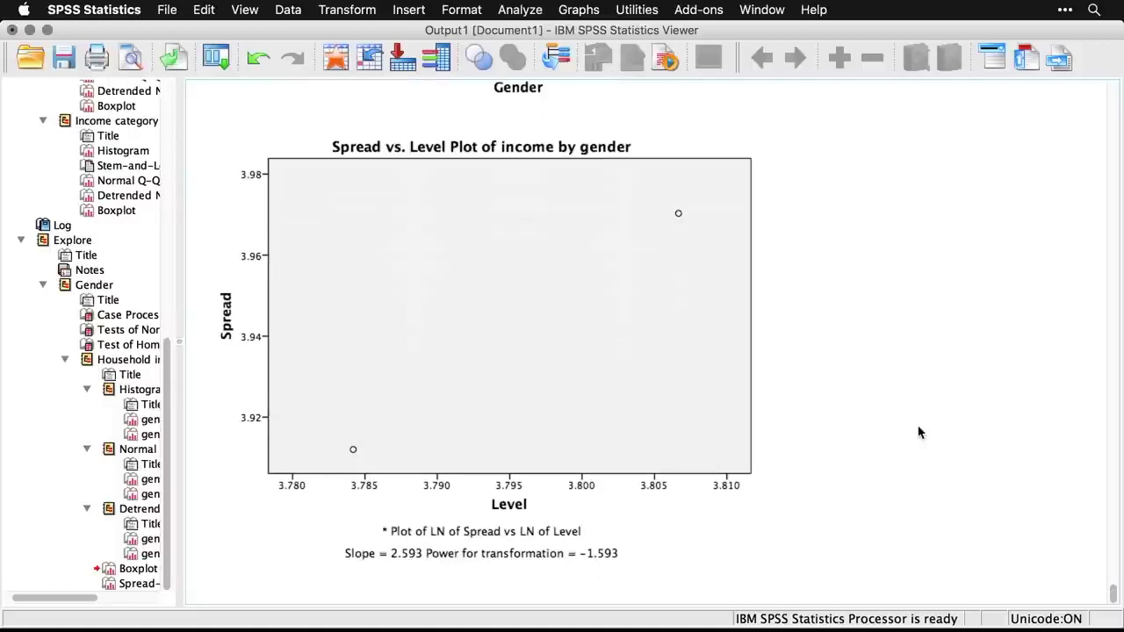
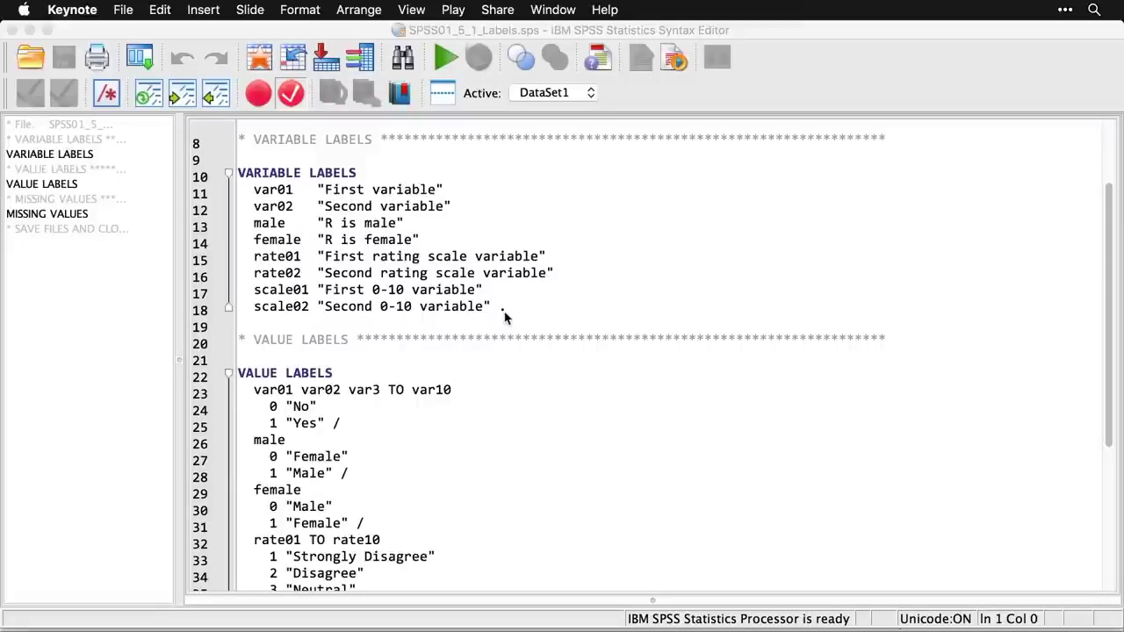
# - Review the VALUE LABELS and MISSING VALUES commands in the SPSS01_5_1_Labels.sps syntax file
pyautogui.scroll(-3, 505, 317)
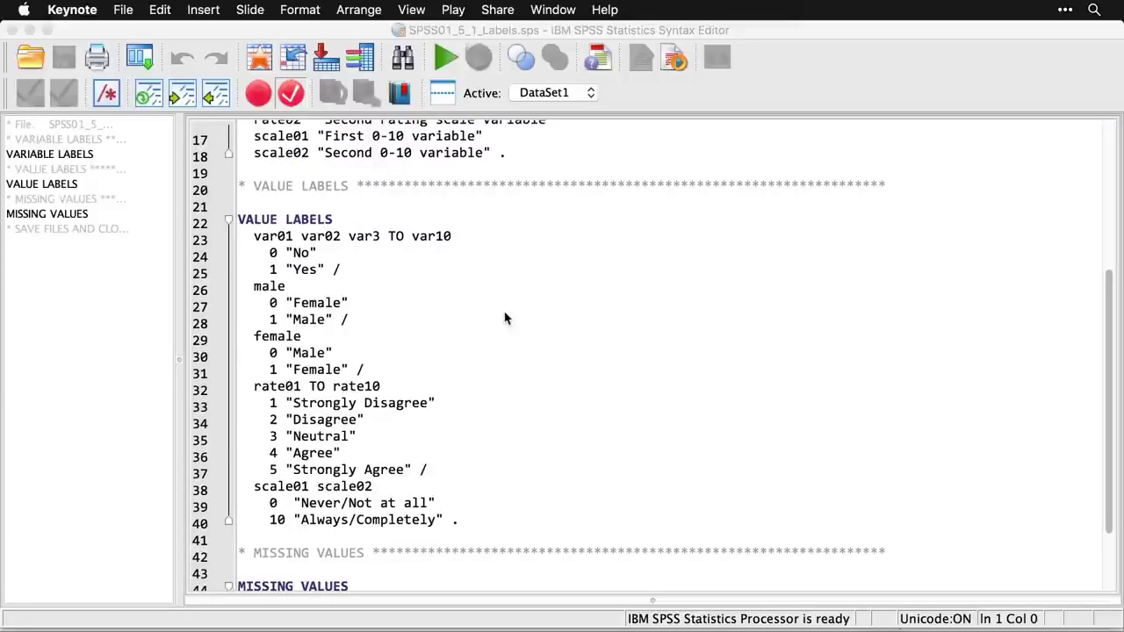
pyautogui.click(353, 223)
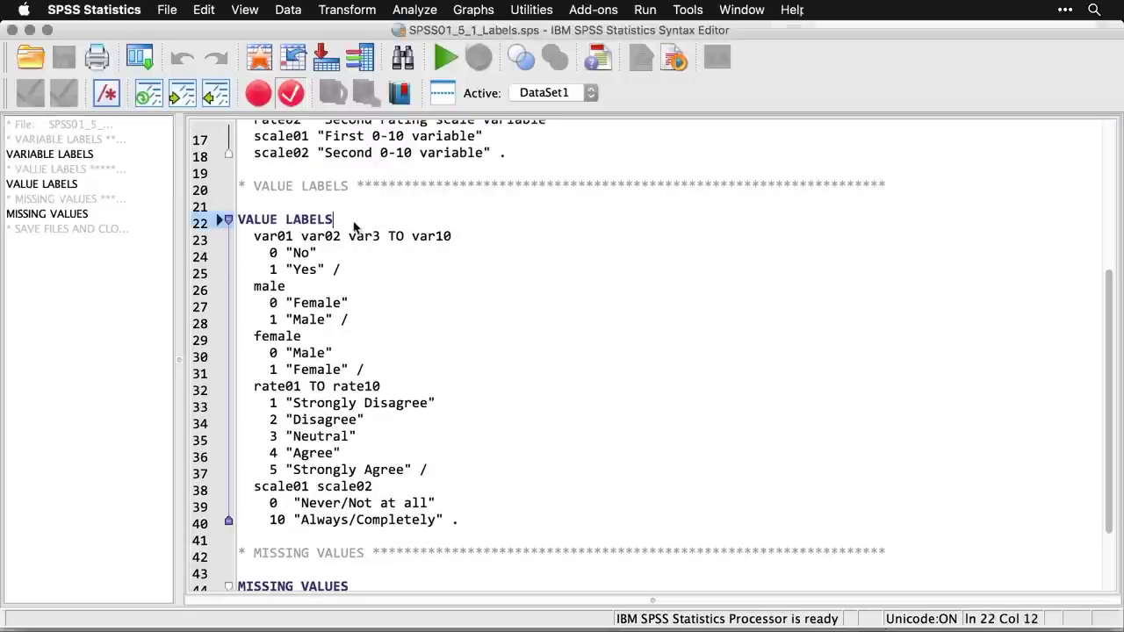
pyautogui.click(460, 243)
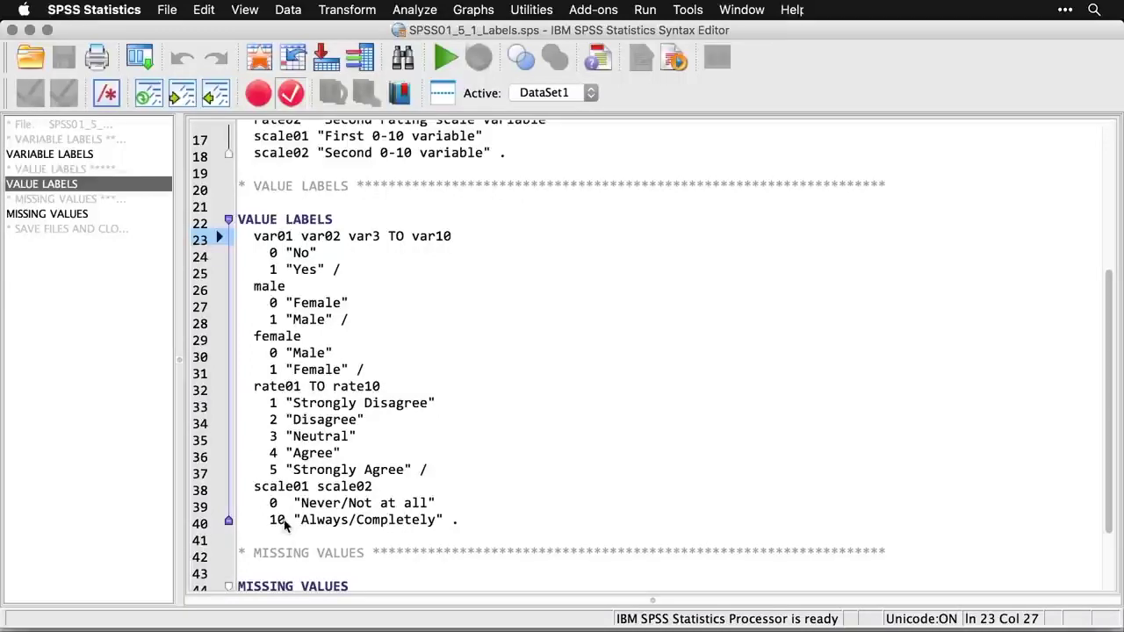
pyautogui.click(464, 530)
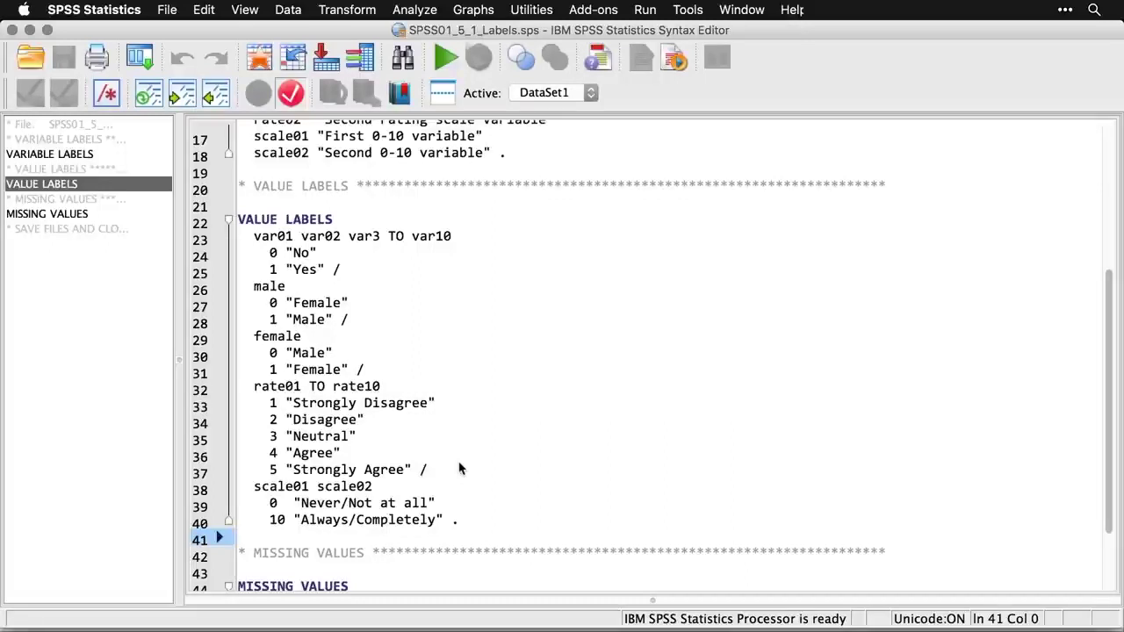
pyautogui.scroll(-3, 458, 468)
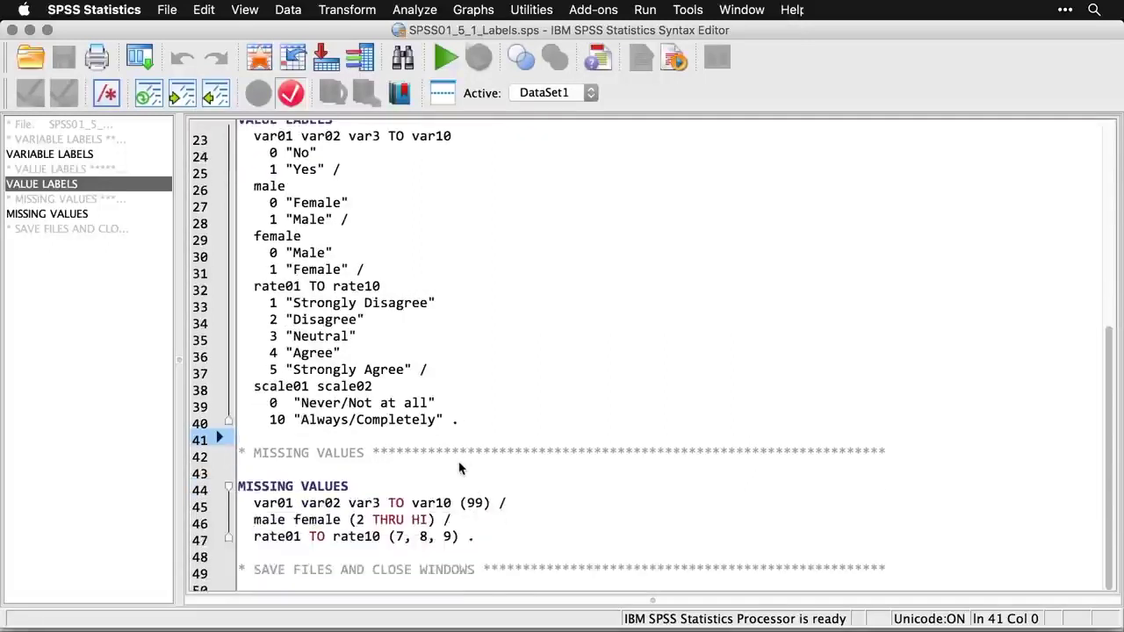
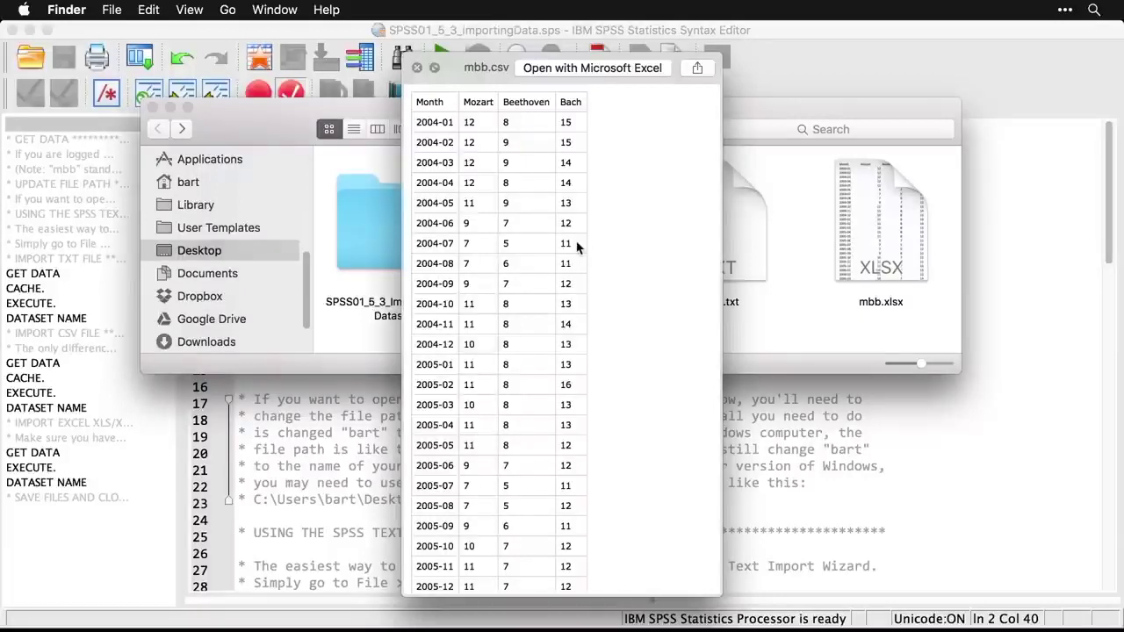
# - In Finder, close the mbb.csv preview, then preview the contents of mbb.txt and mbb.xlsx on the Desktop
pyautogui.press('space')
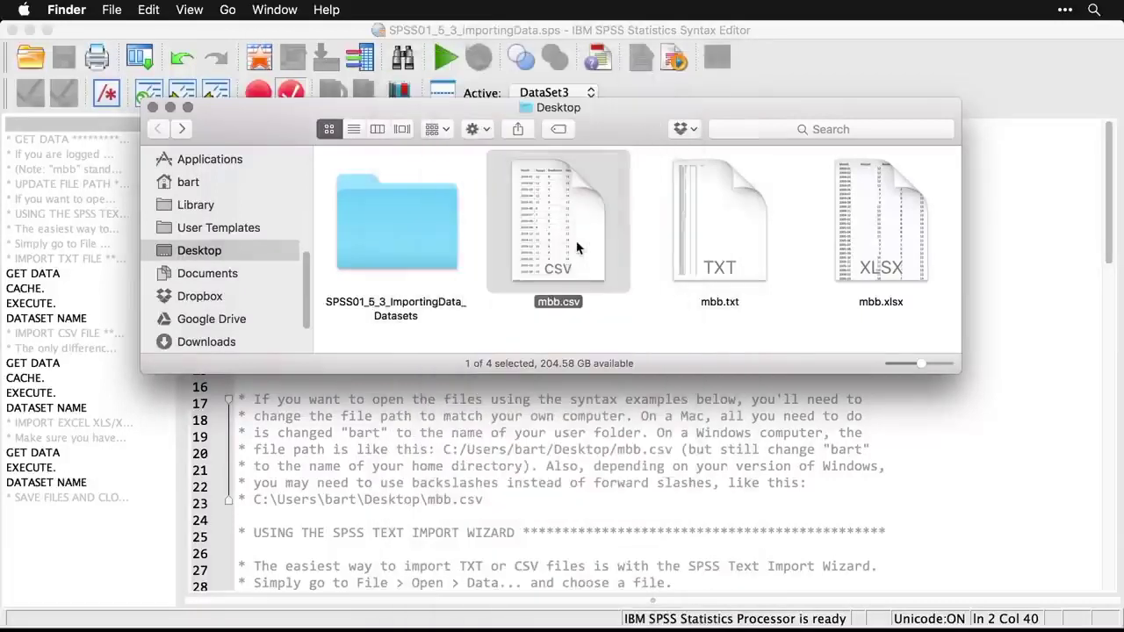
pyautogui.click(709, 234)
pyautogui.press('space')
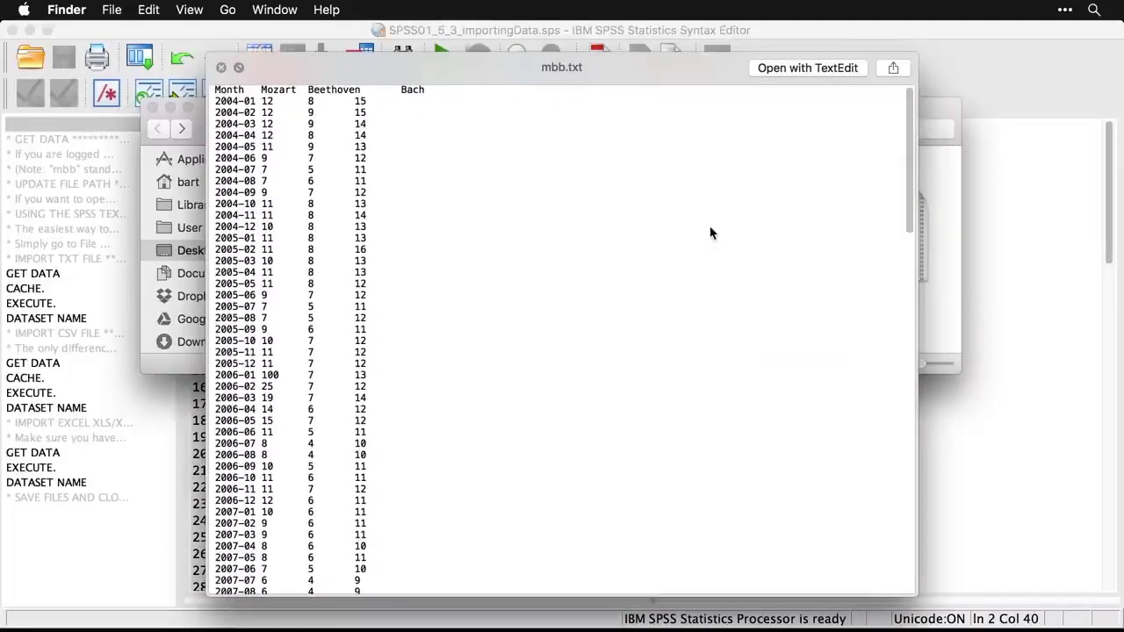
pyautogui.press('space')
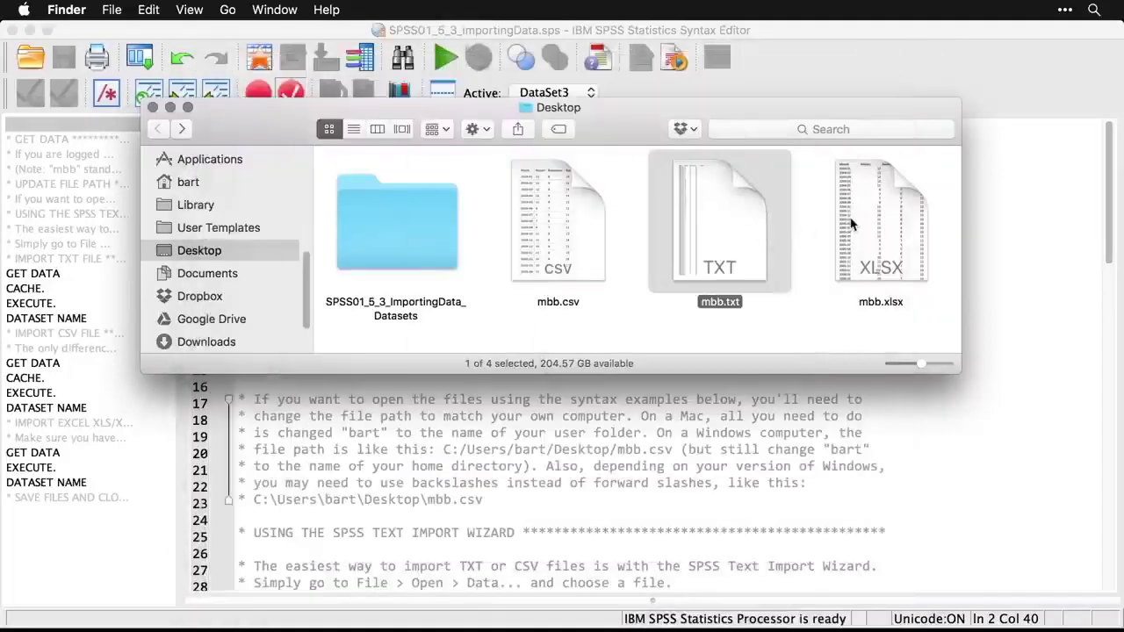
pyautogui.click(850, 225)
pyautogui.press('space')
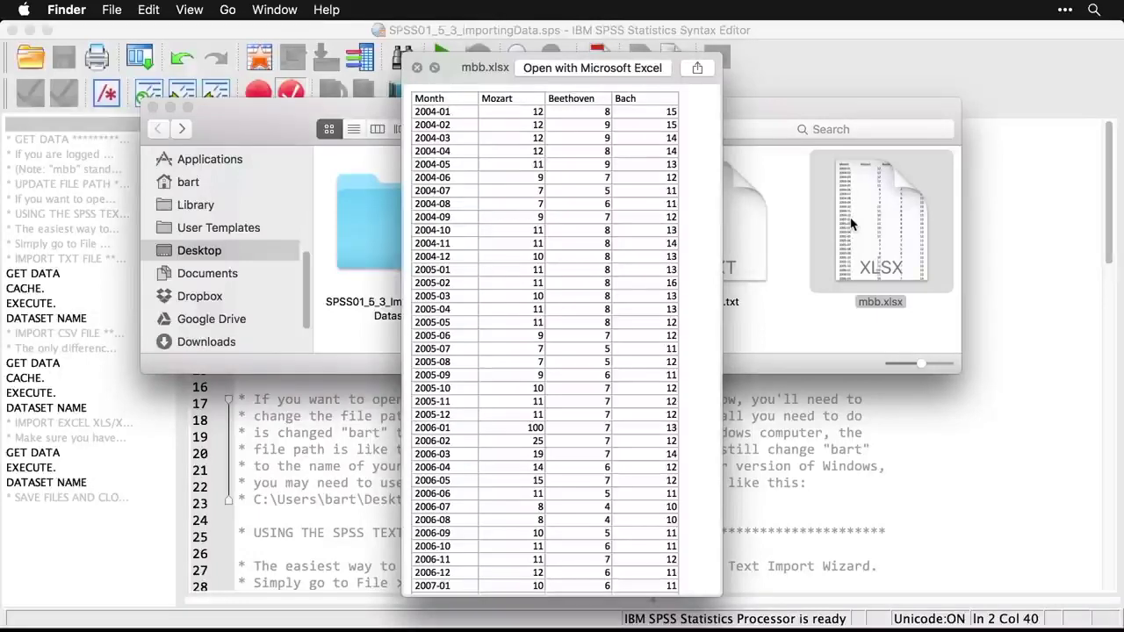
pyautogui.press('space')
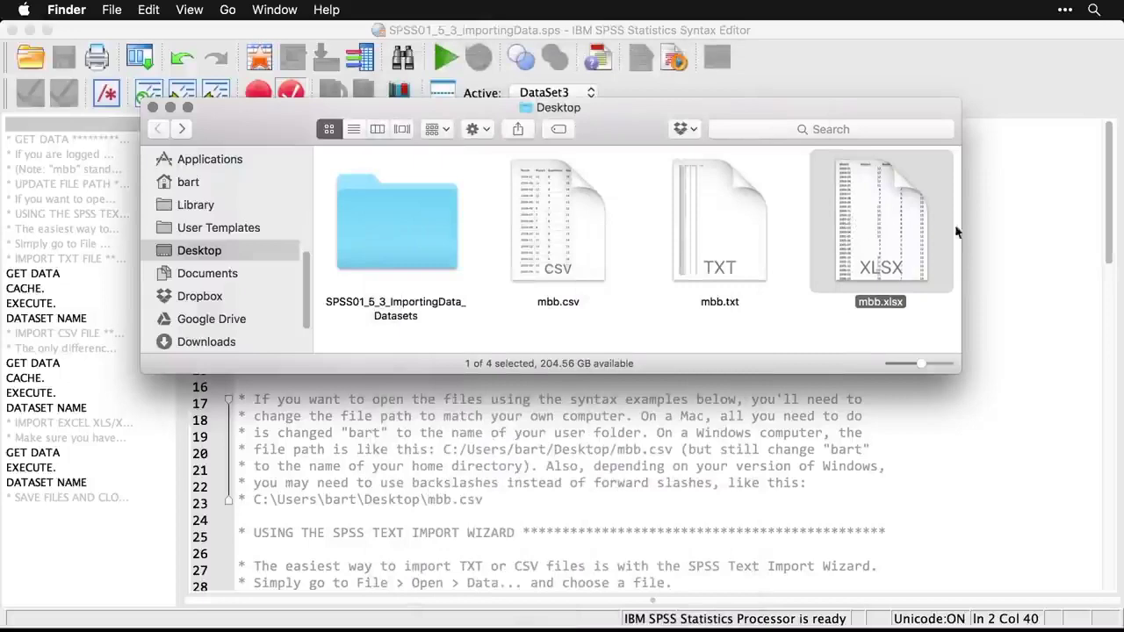
# - In the SPSS01_5_3_ImportingData.sps syntax file, review the Mac and Windows file path notes, the text import wizard instructions and the TXT import command
pyautogui.click(1040, 237)
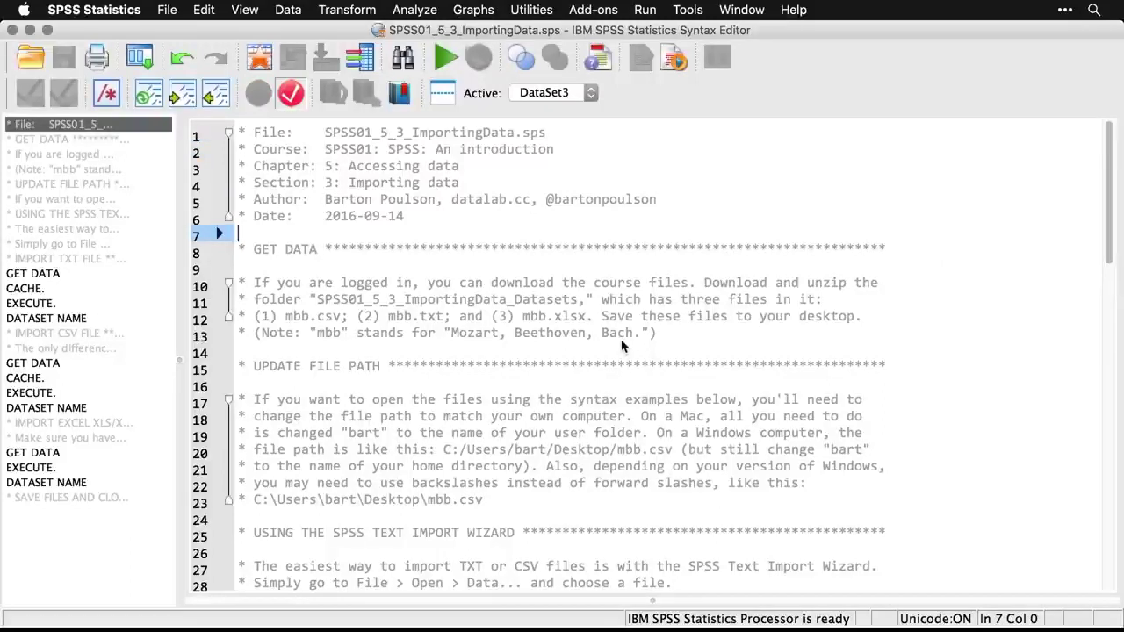
pyautogui.scroll(-2, 621, 346)
pyautogui.scroll(-2, 621, 346)
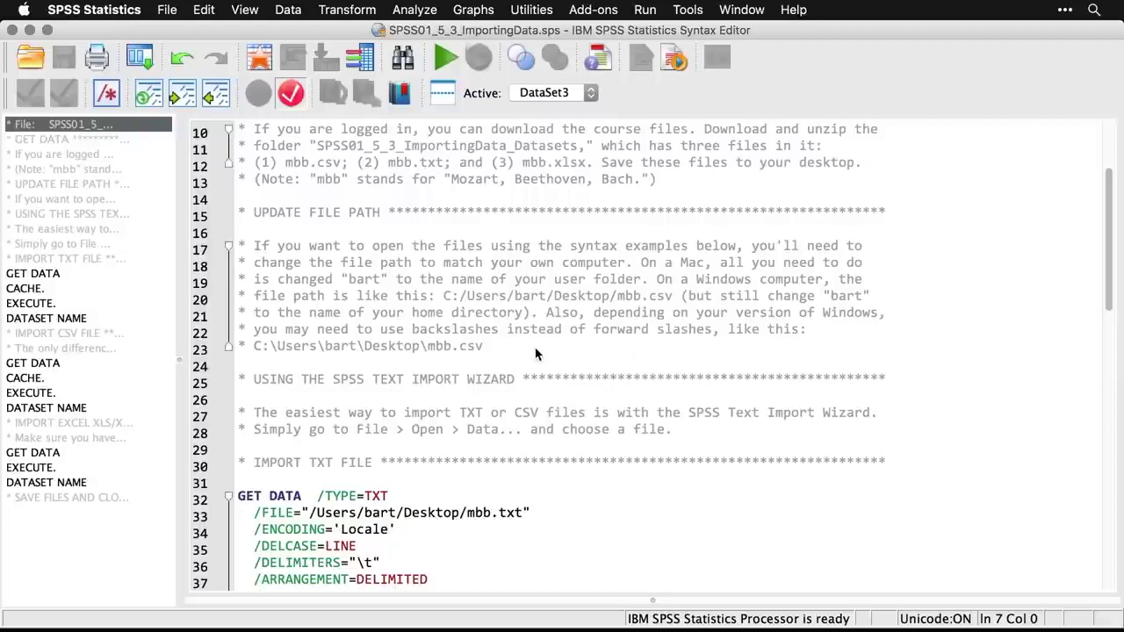
pyautogui.click(506, 293)
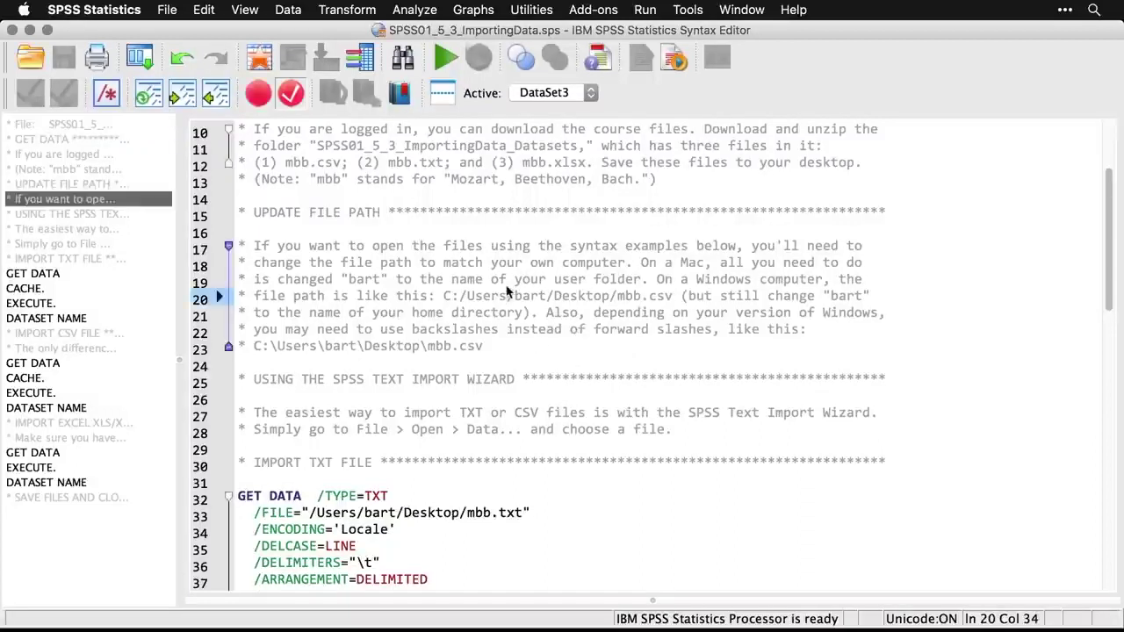
pyautogui.scroll(-3, 506, 293)
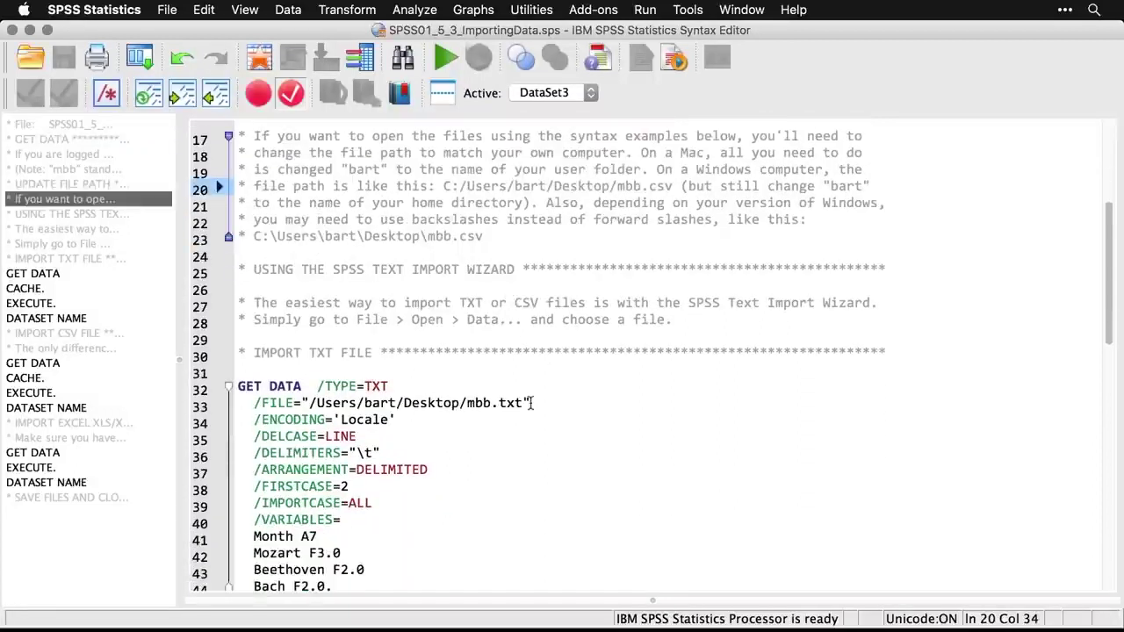
pyautogui.moveTo(531, 402); pyautogui.dragTo(303, 404)
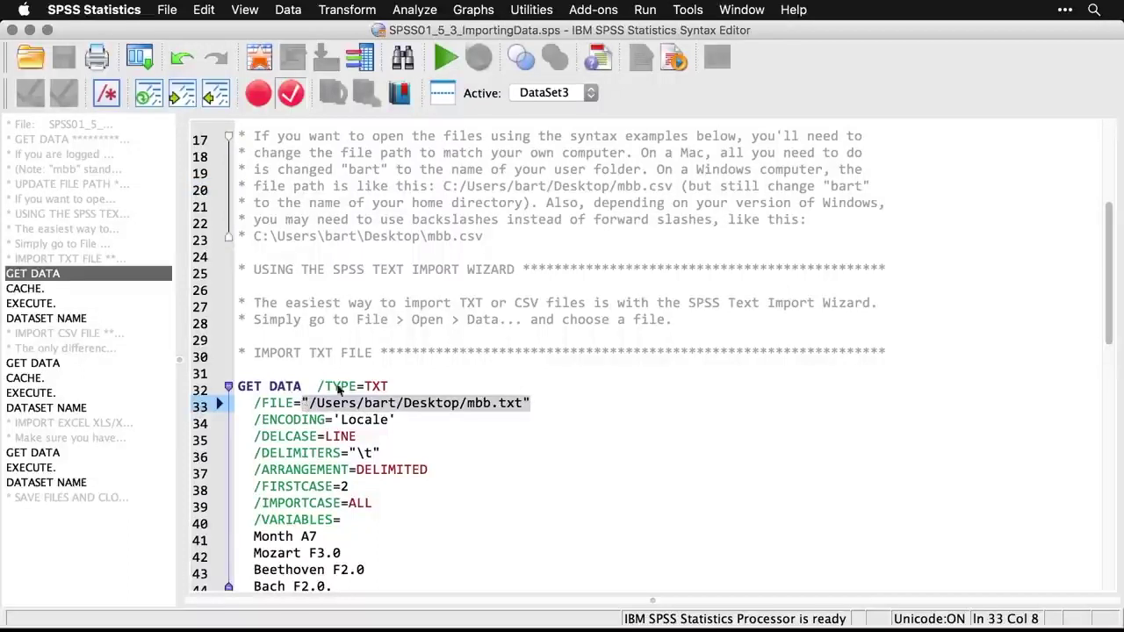
pyautogui.moveTo(673, 186); pyautogui.dragTo(443, 186)
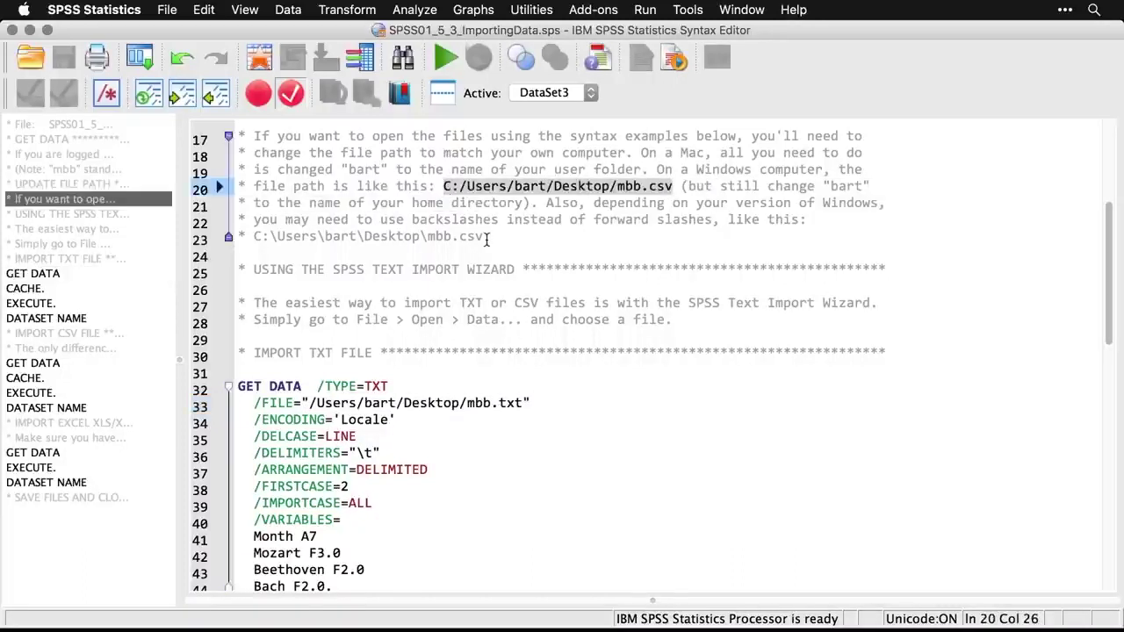
pyautogui.moveTo(483, 236); pyautogui.dragTo(253, 237)
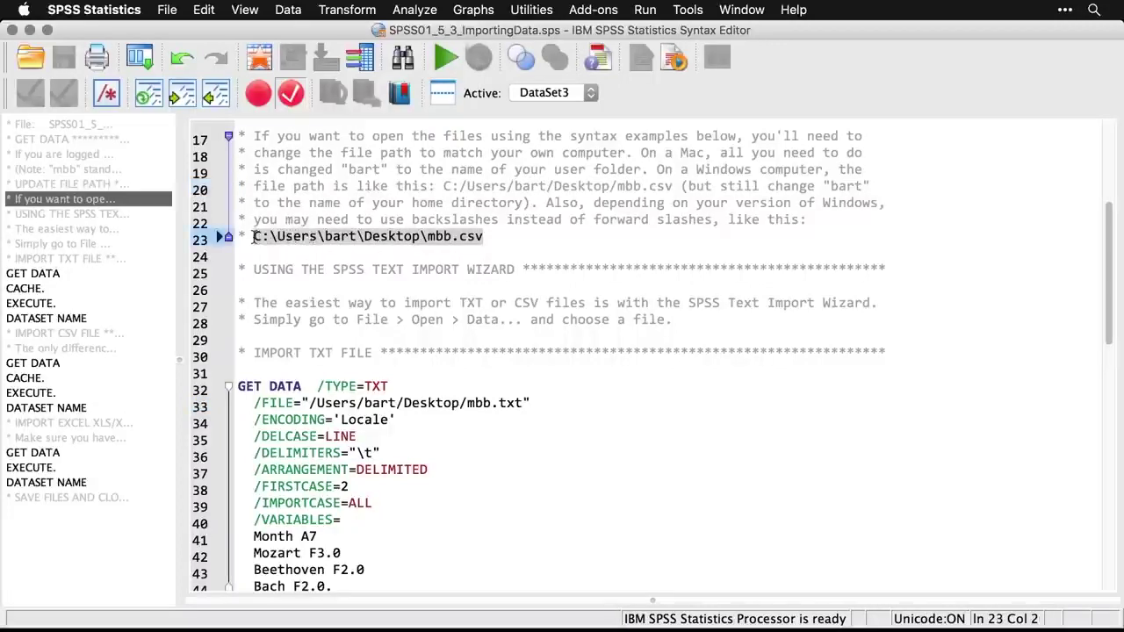
pyautogui.click(437, 302)
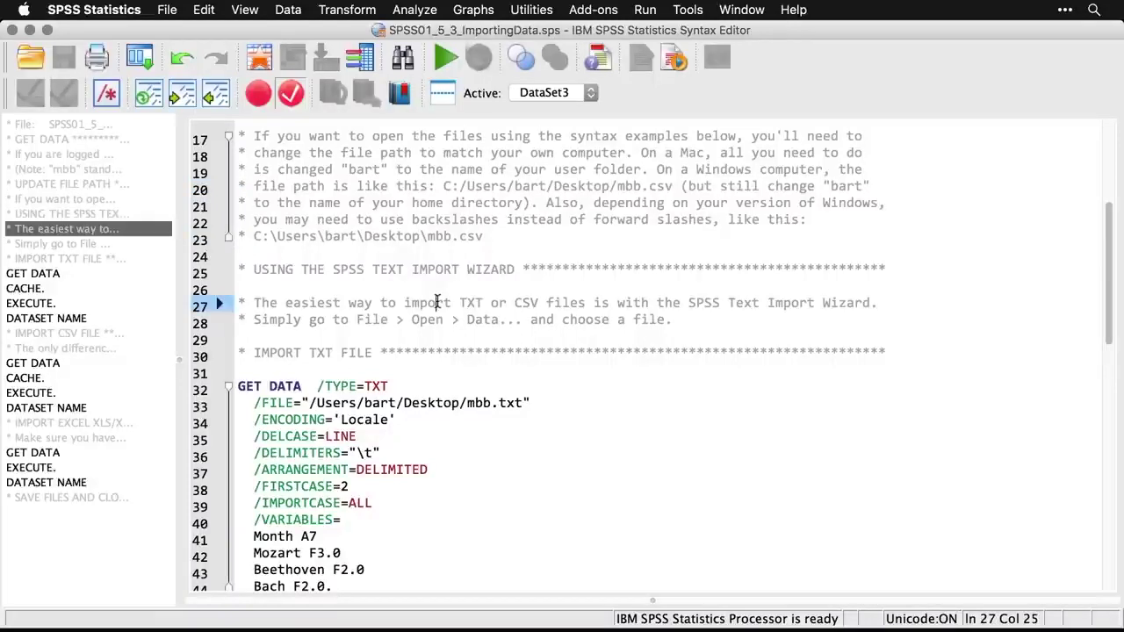
pyautogui.scroll(-2, 437, 302)
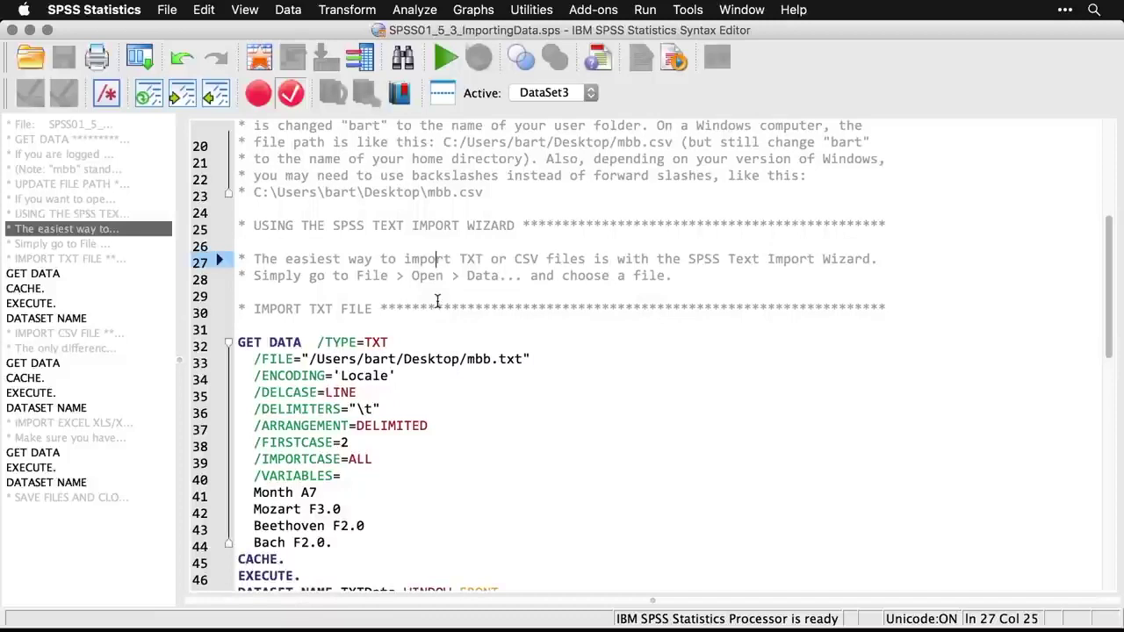
pyautogui.scroll(-3, 468, 401)
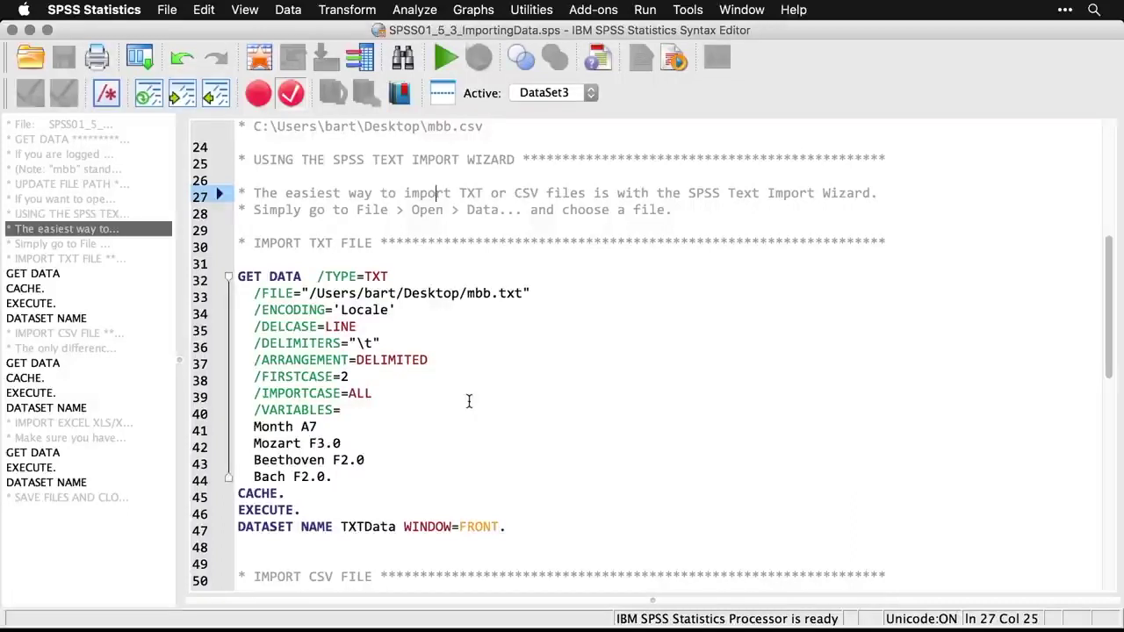
# - Switch to the empty Data Editor and open mbb.txt from the Desktop as a text data file
pyautogui.press('super+w')
pyautogui.press('super+w')
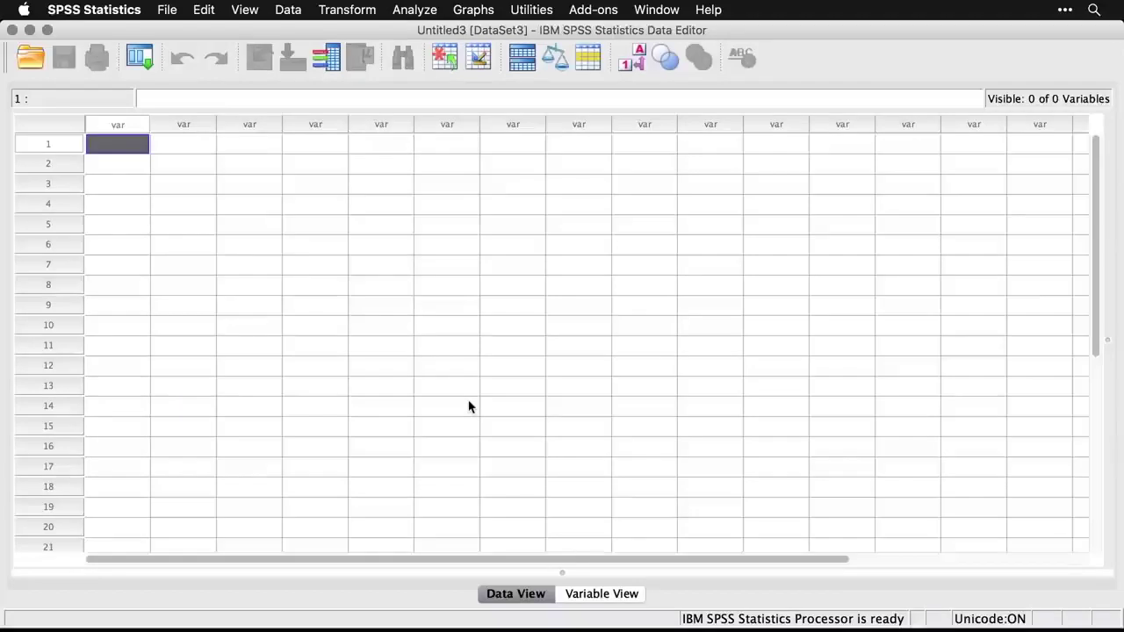
pyautogui.click(167, 11)
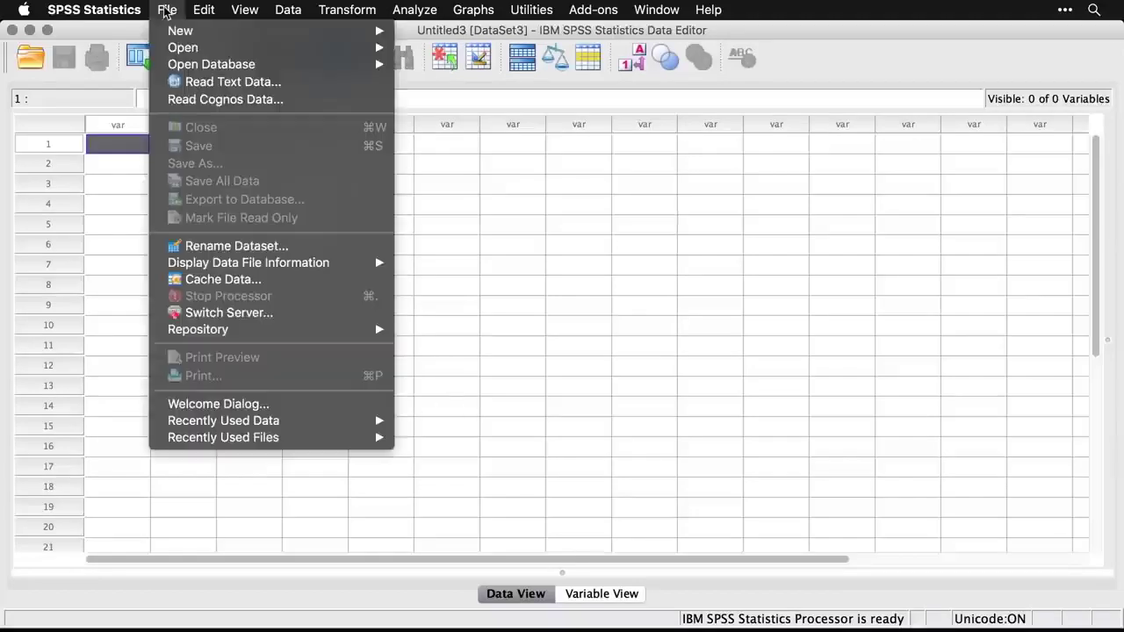
pyautogui.moveTo(175, 47)
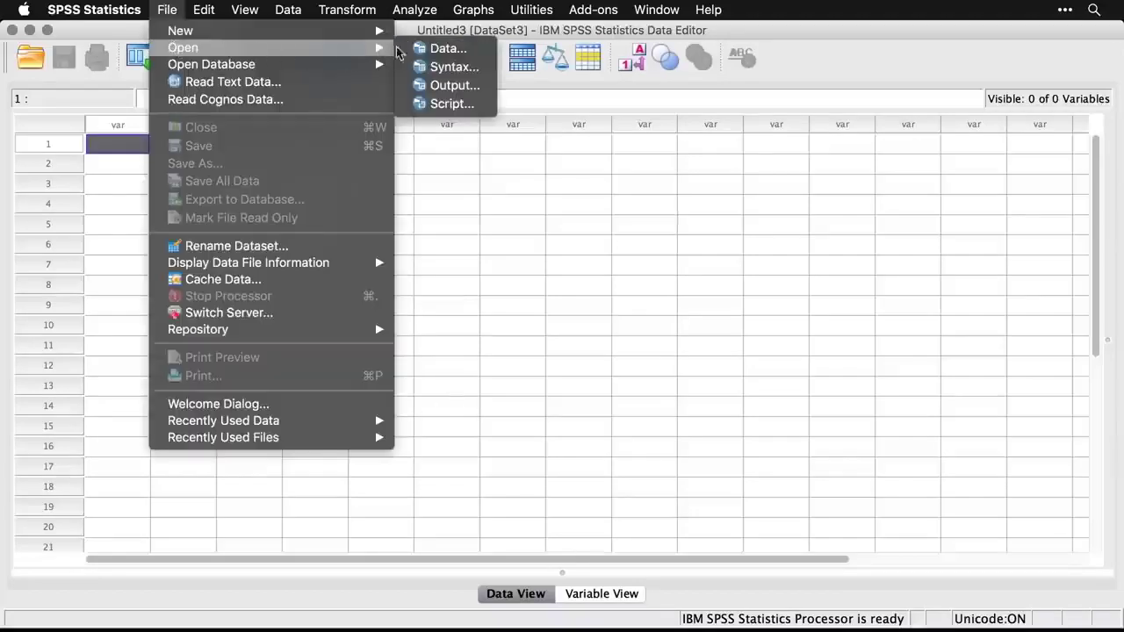
pyautogui.click(432, 49)
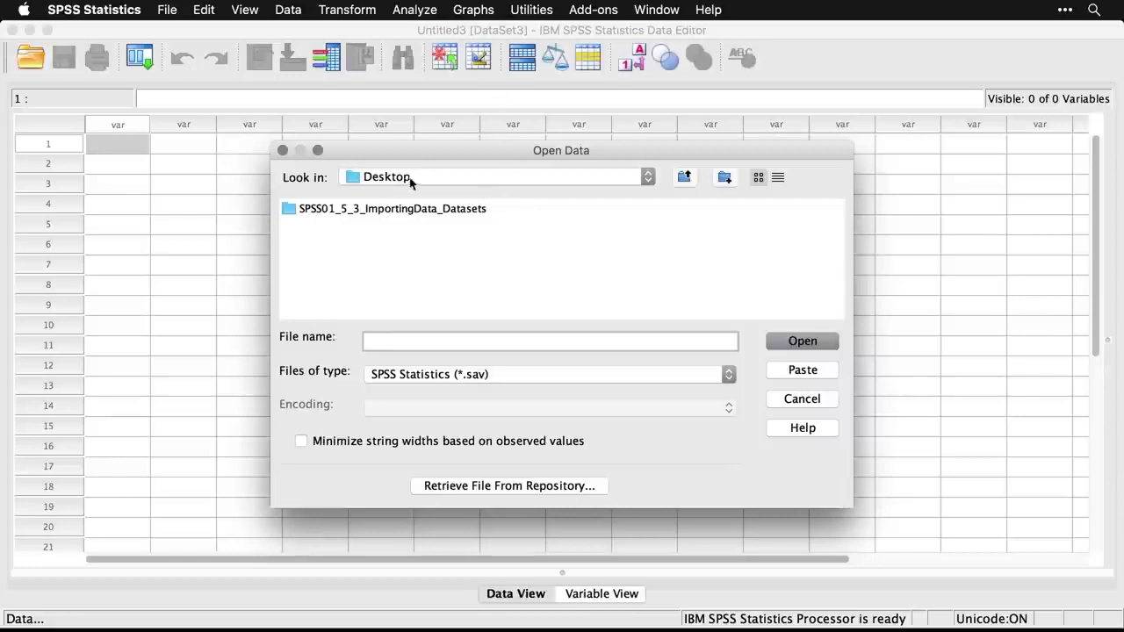
pyautogui.click(506, 375)
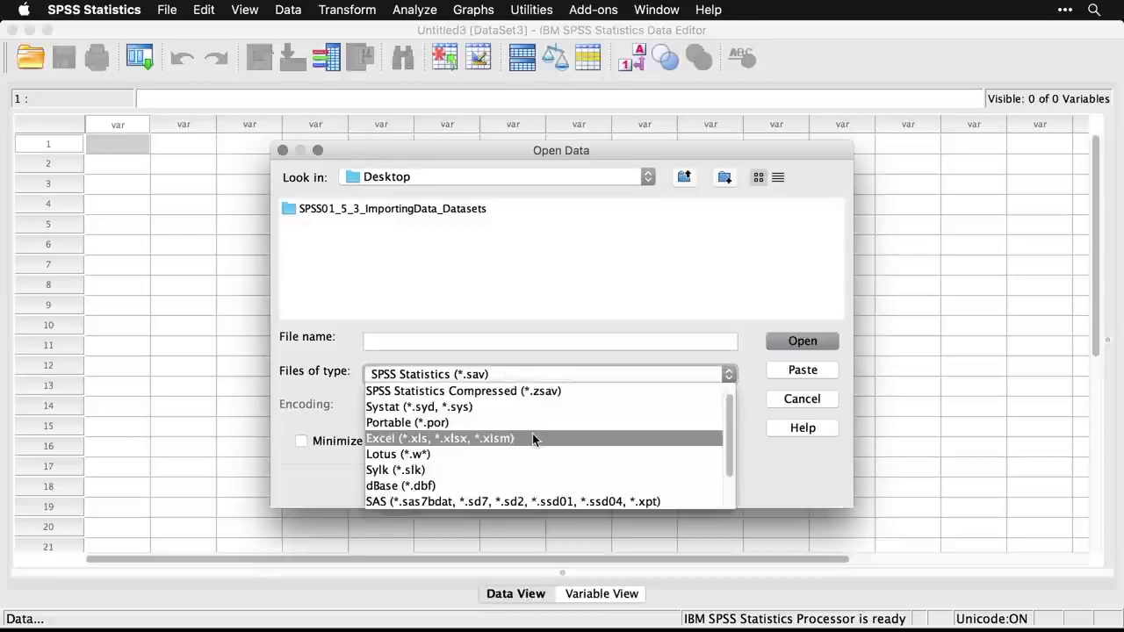
pyautogui.scroll(-3, 532, 433)
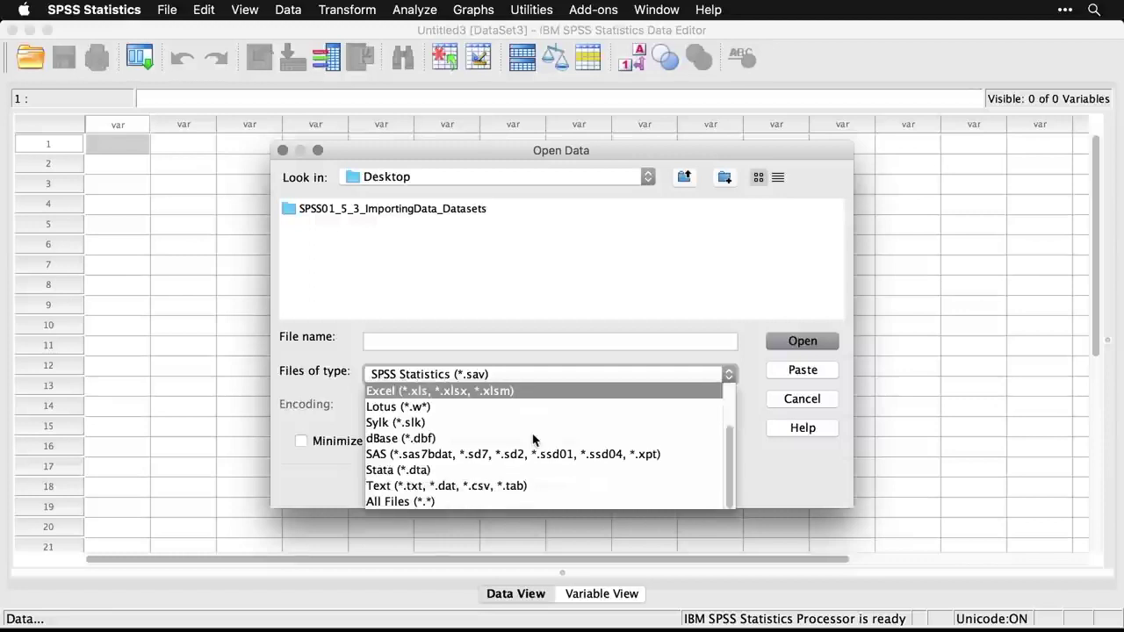
pyautogui.click(553, 486)
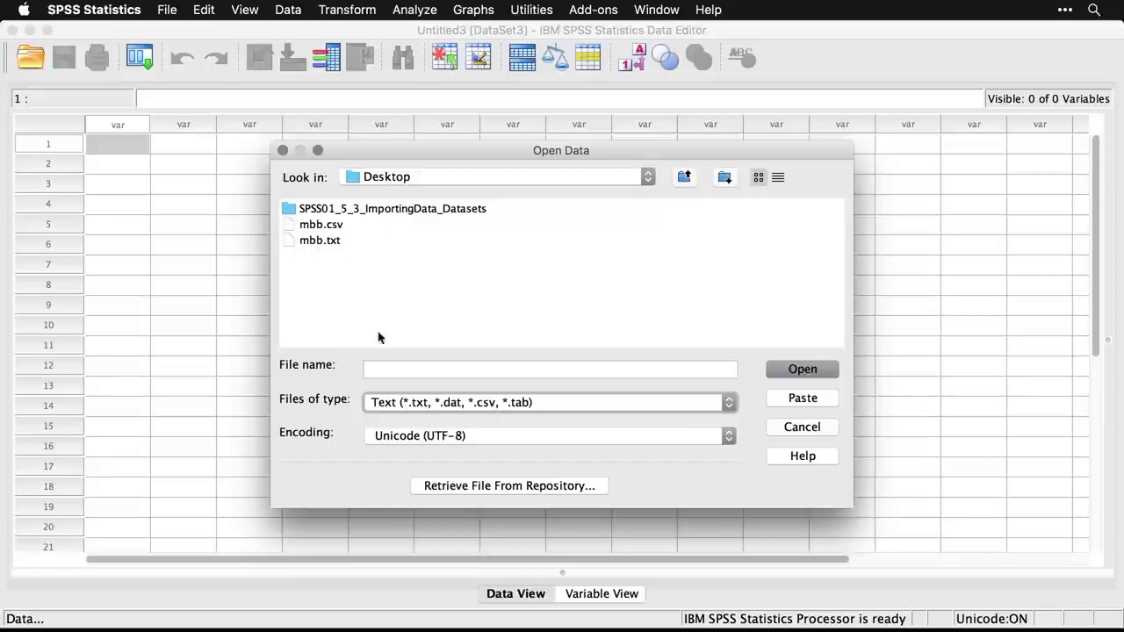
pyautogui.click(309, 241)
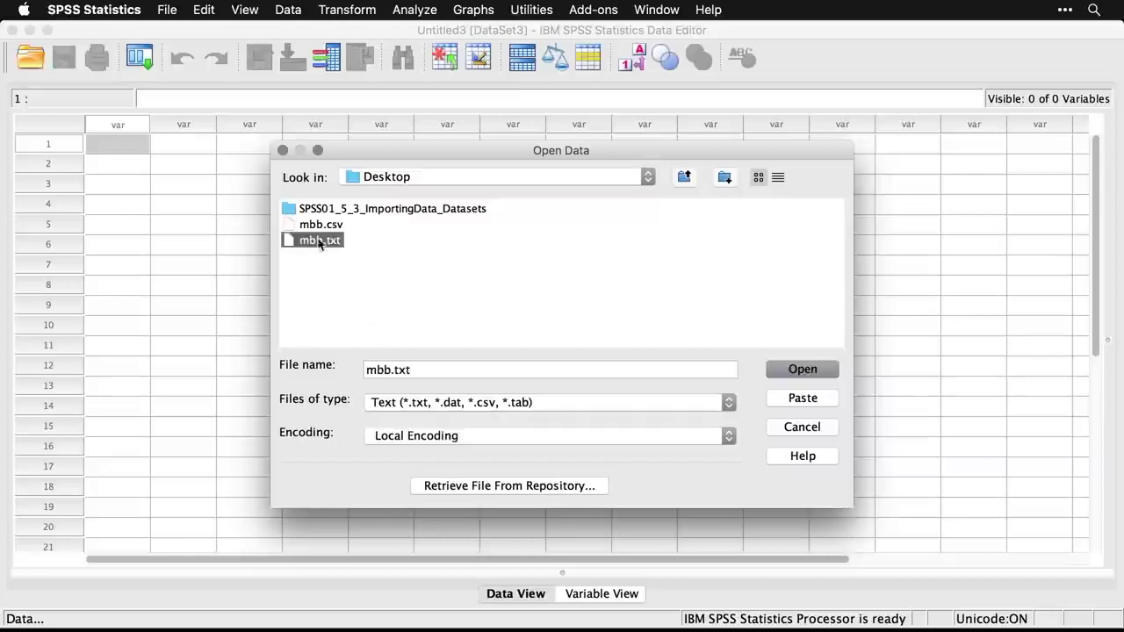
pyautogui.click(802, 369)
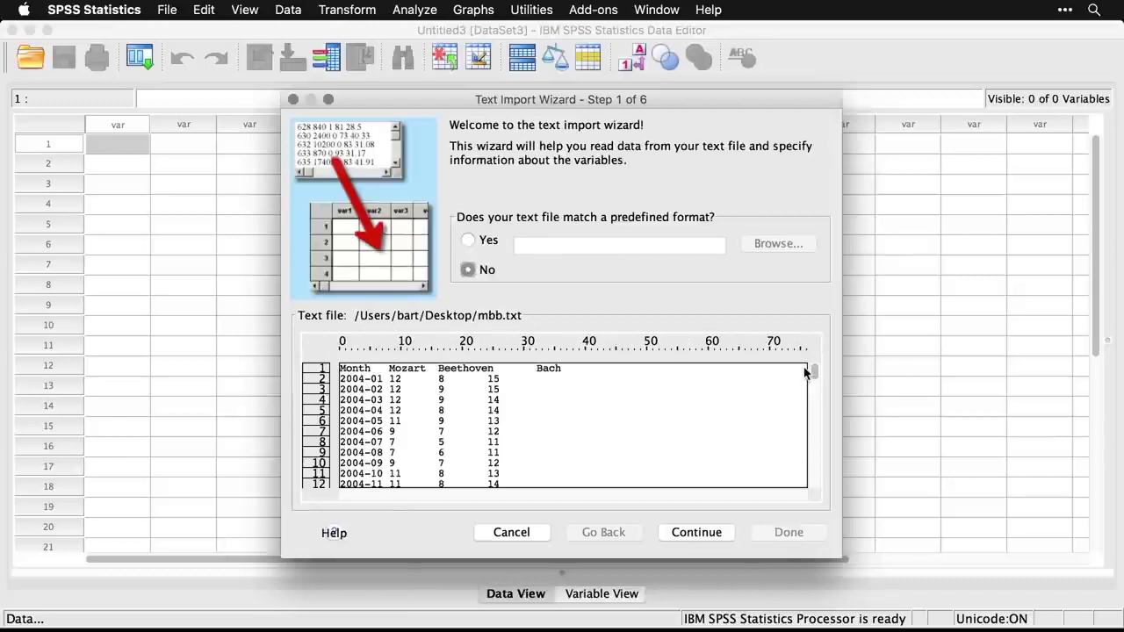
# - Complete the text import with variable names at the top of the file, tab-delimited variables, one case per line and all cases included
pyautogui.click(702, 534)
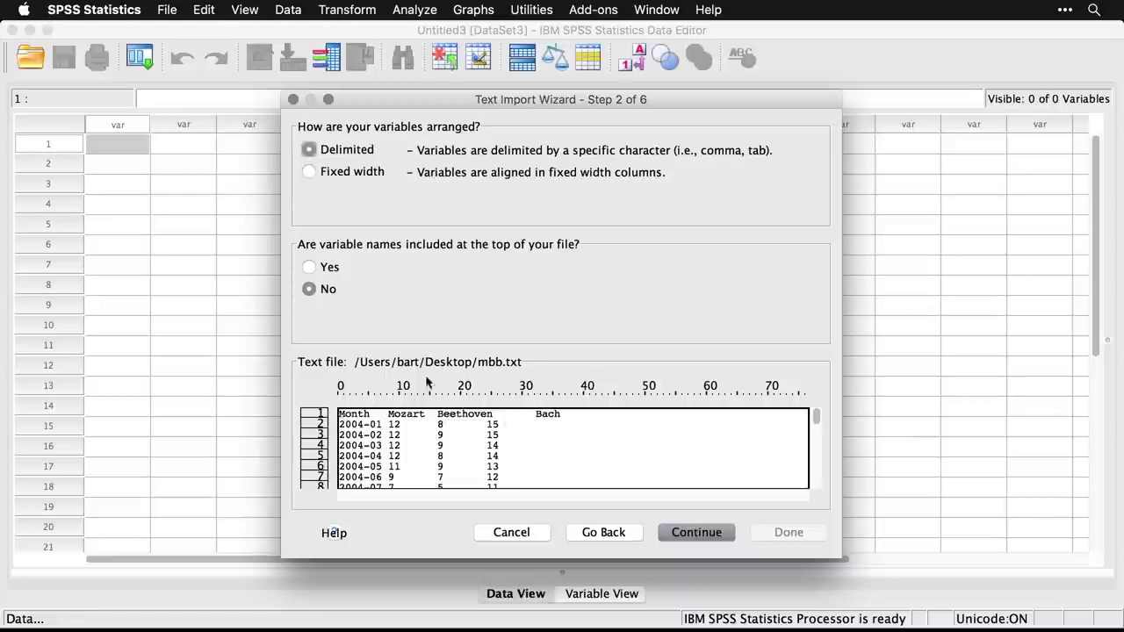
pyautogui.click(310, 268)
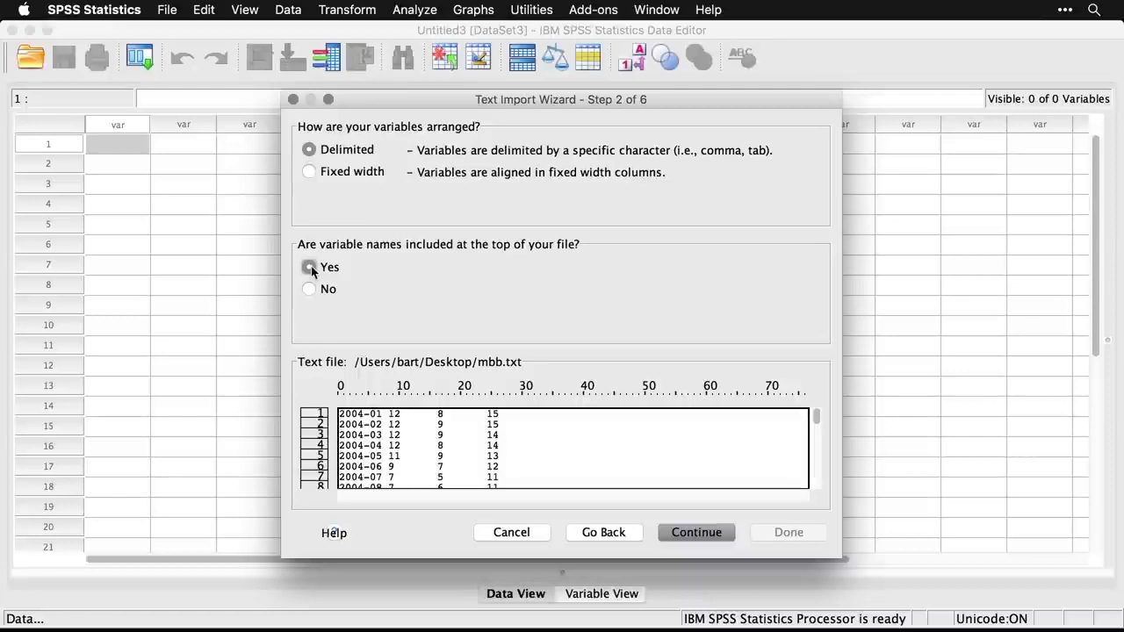
pyautogui.click(697, 532)
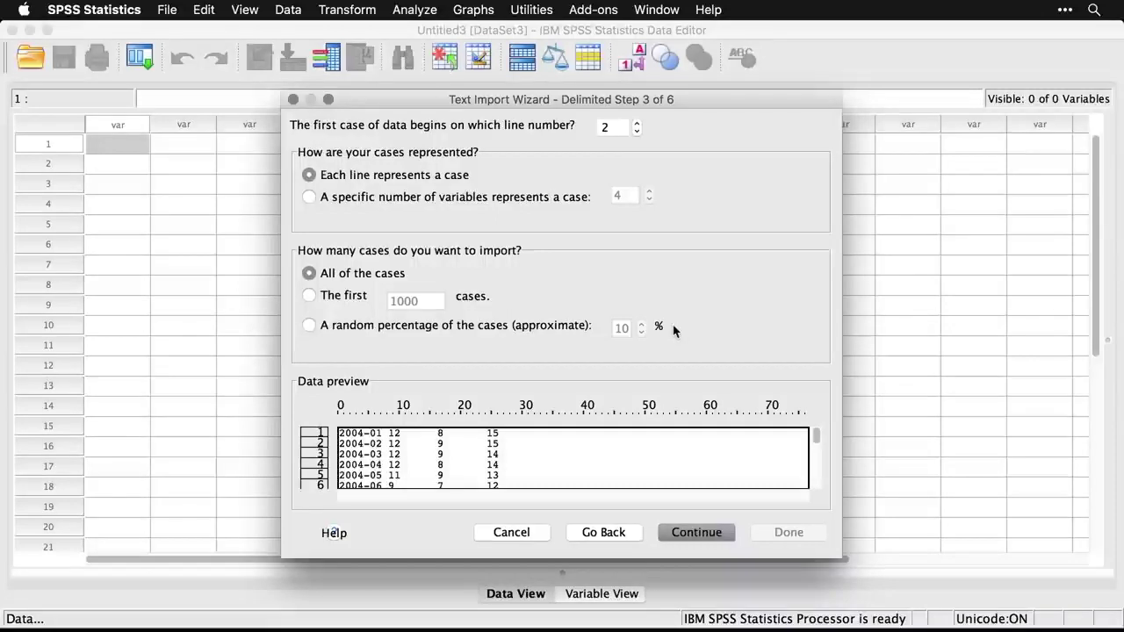
pyautogui.click(698, 532)
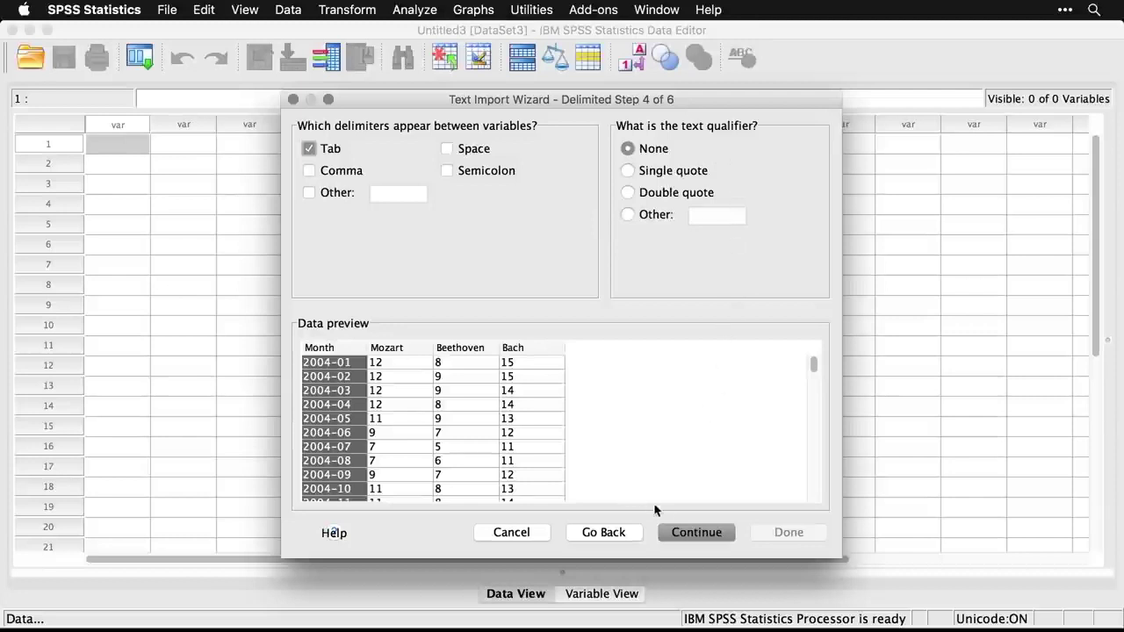
pyautogui.click(706, 530)
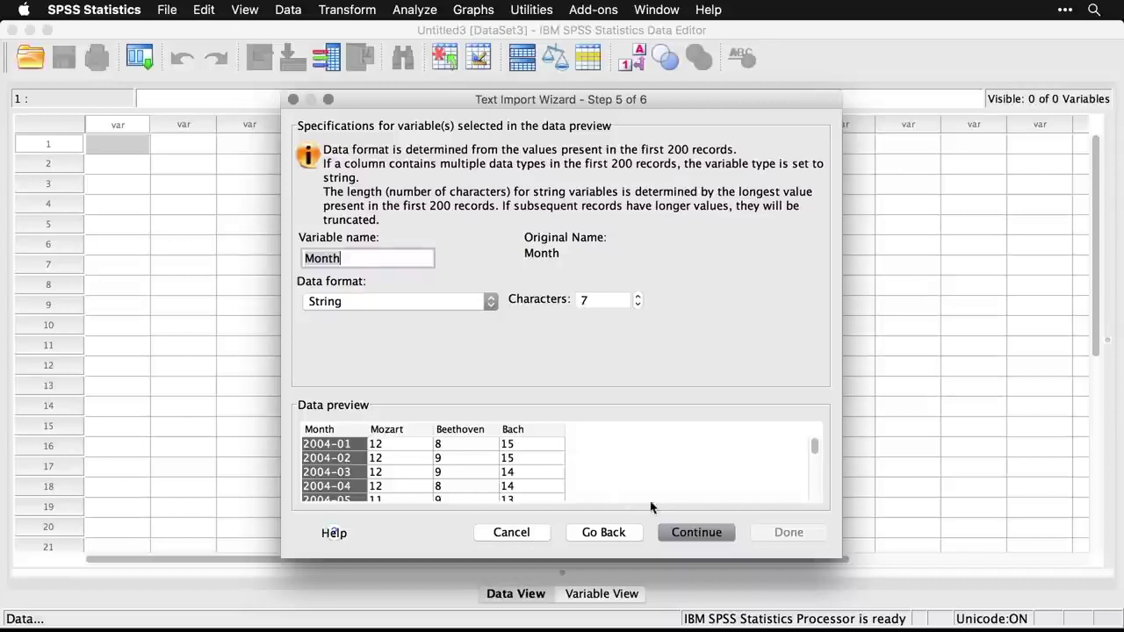
pyautogui.click(698, 530)
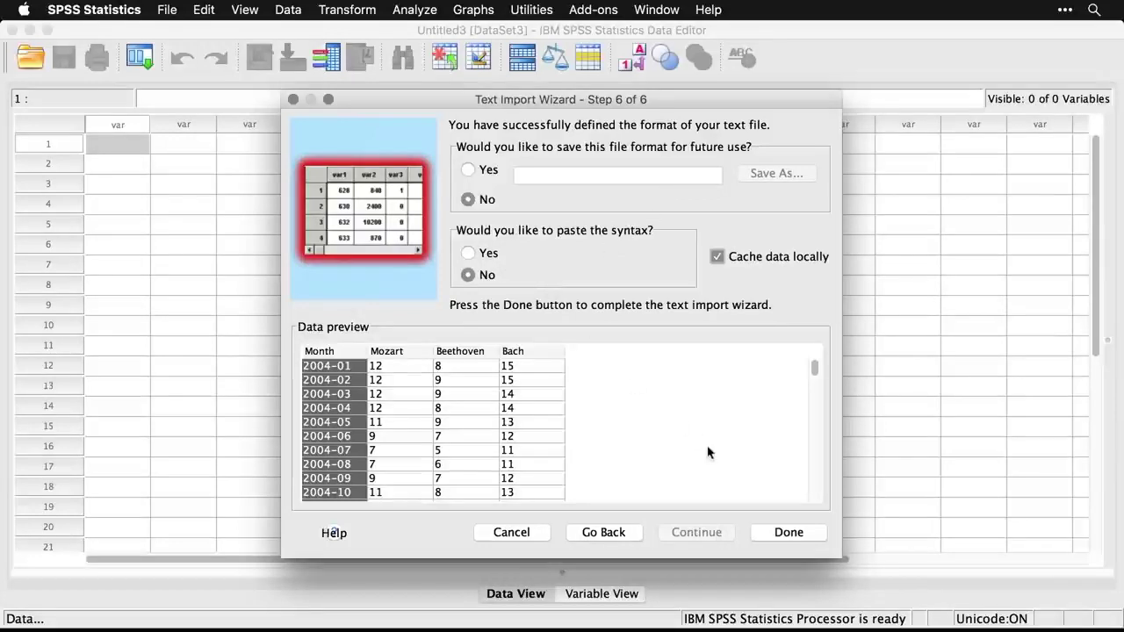
pyautogui.click(789, 532)
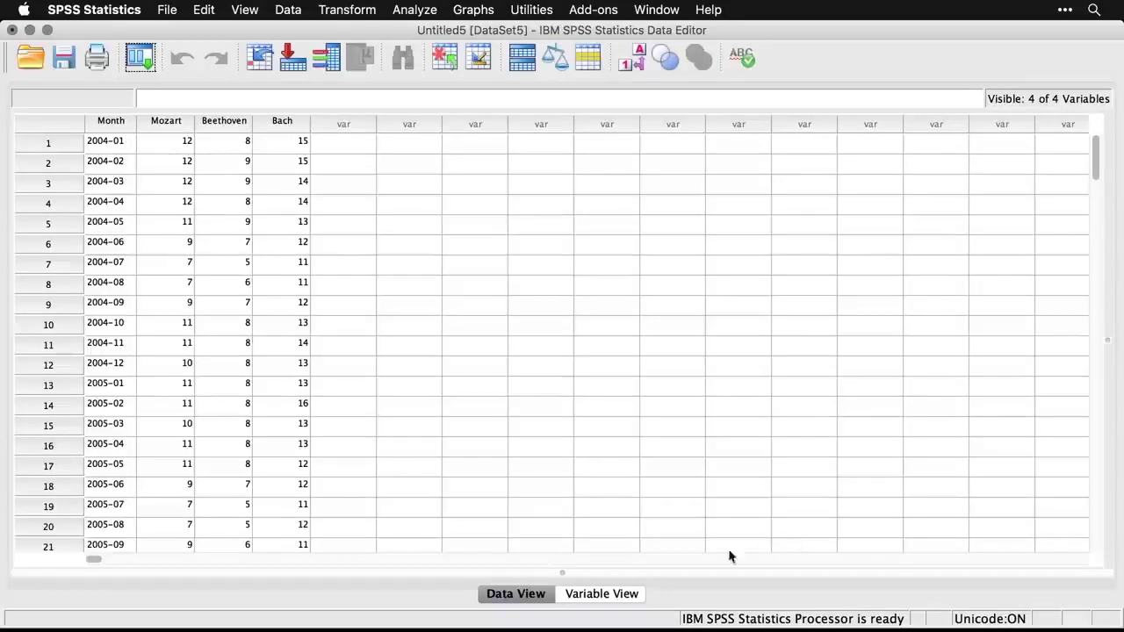
# - Set the measurement level of Mozart, Beethoven and Bach to Scale in the variable definitions and return to the data values
pyautogui.click(616, 595)
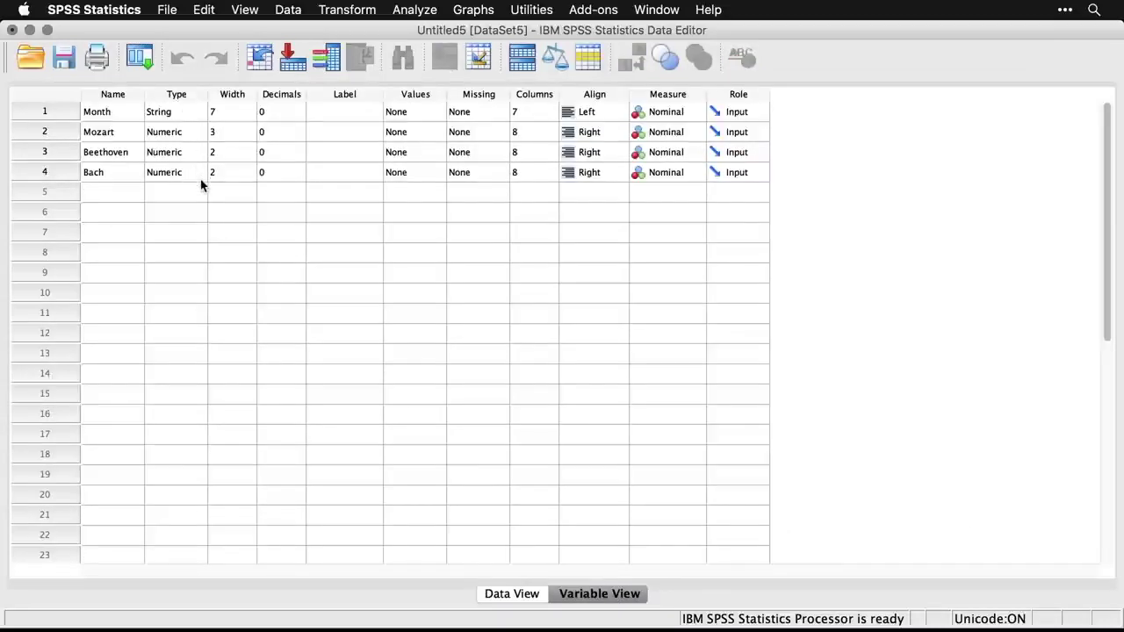
pyautogui.click(230, 179)
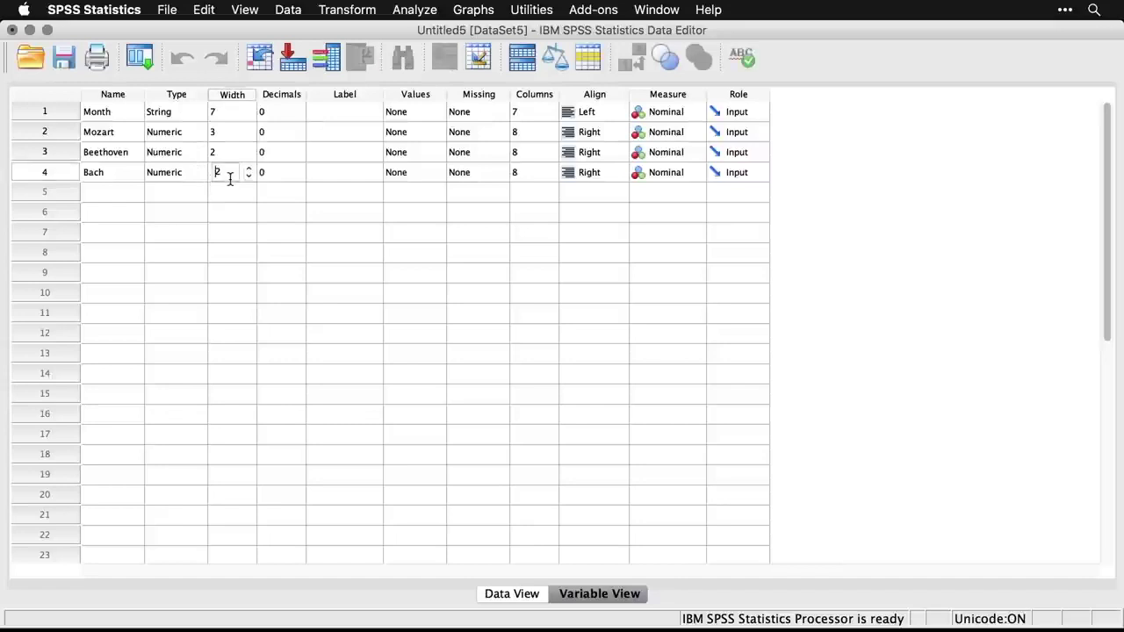
pyautogui.click(275, 191)
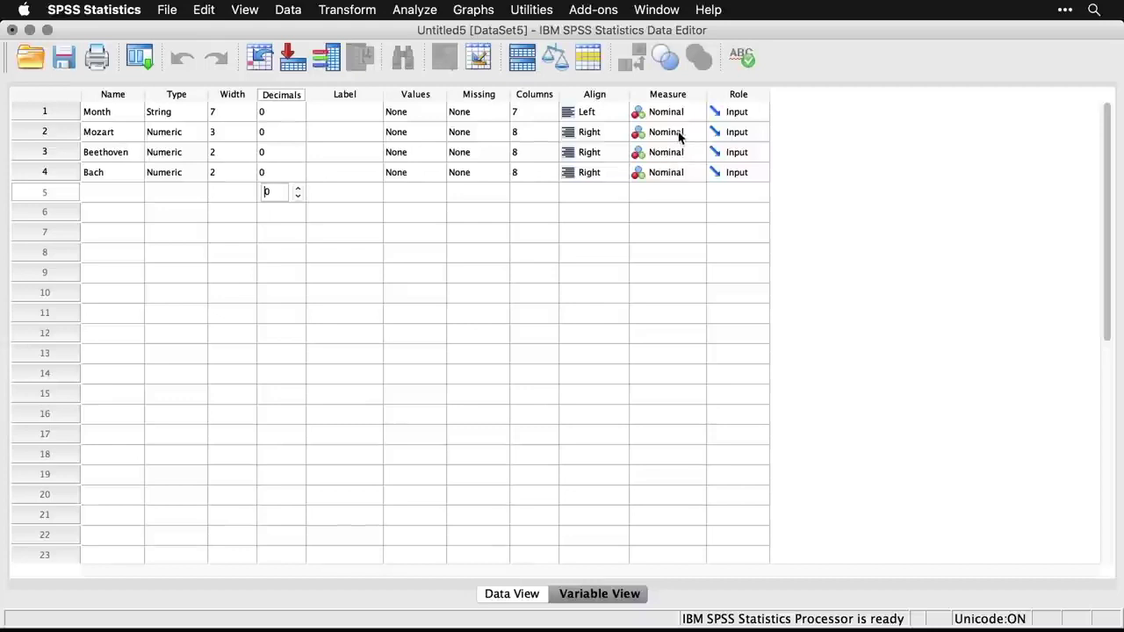
pyautogui.click(681, 133)
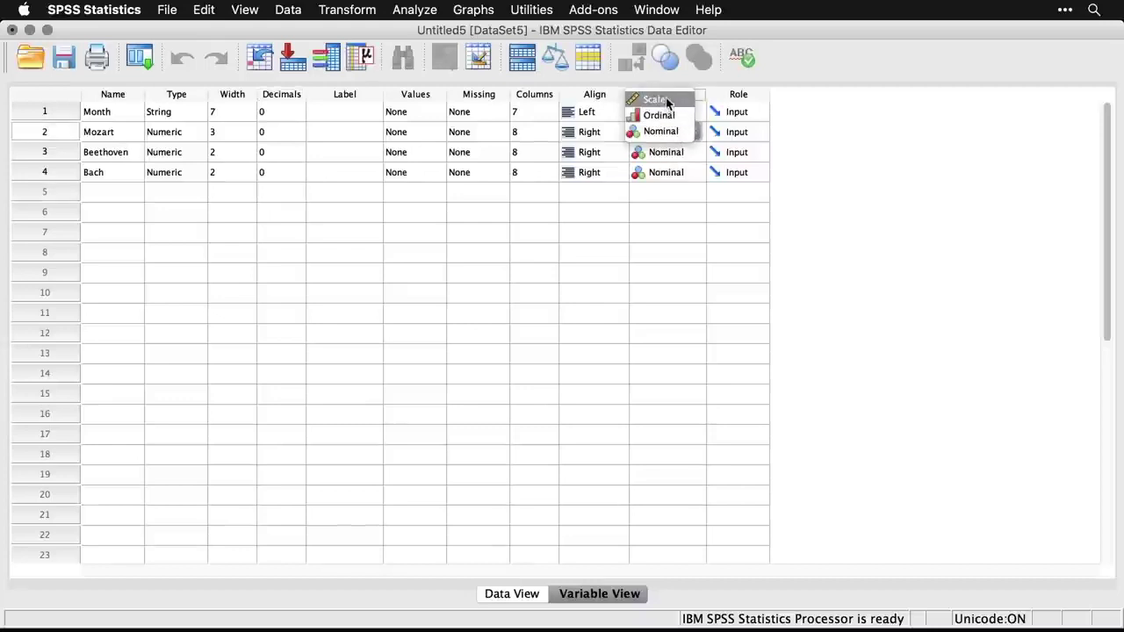
pyautogui.click(657, 100)
pyautogui.click(672, 156)
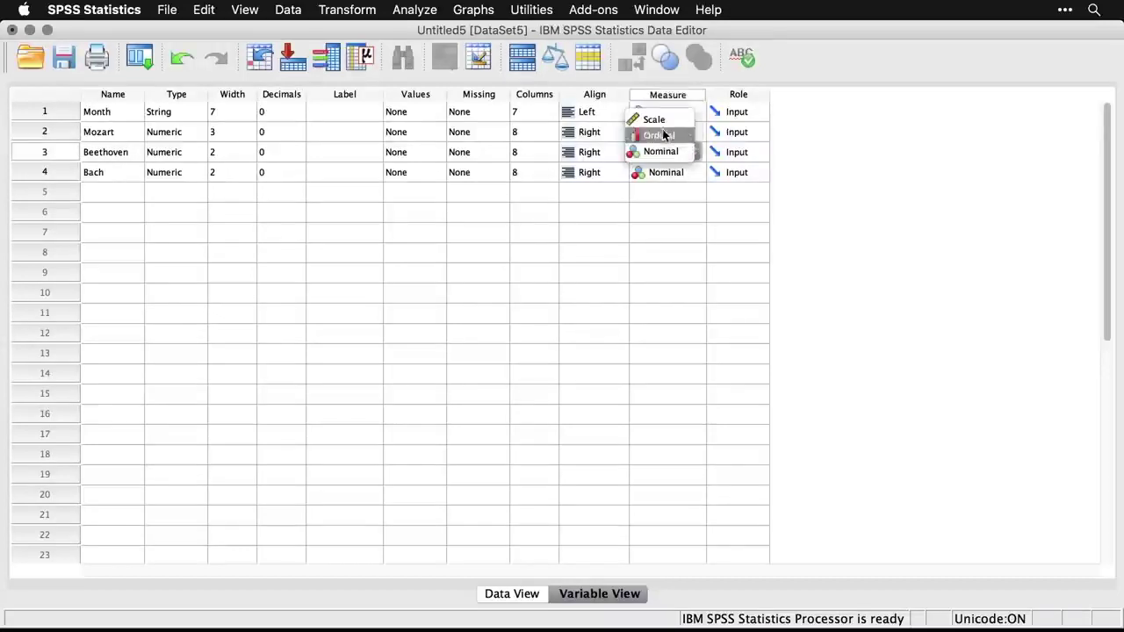
pyautogui.click(662, 123)
pyautogui.click(677, 174)
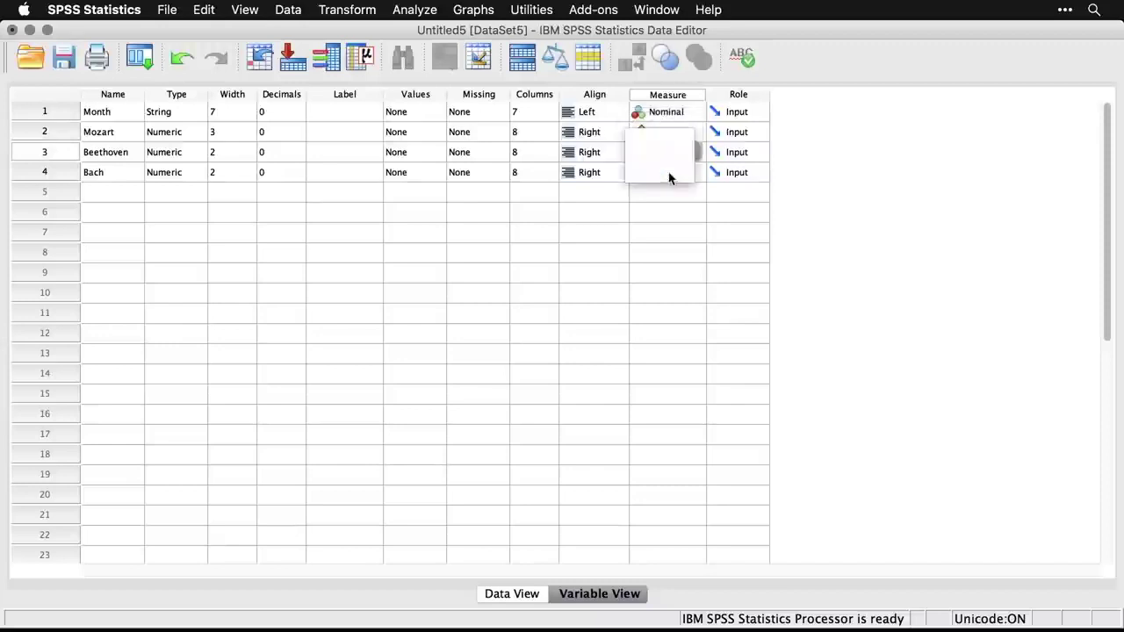
pyautogui.click(660, 139)
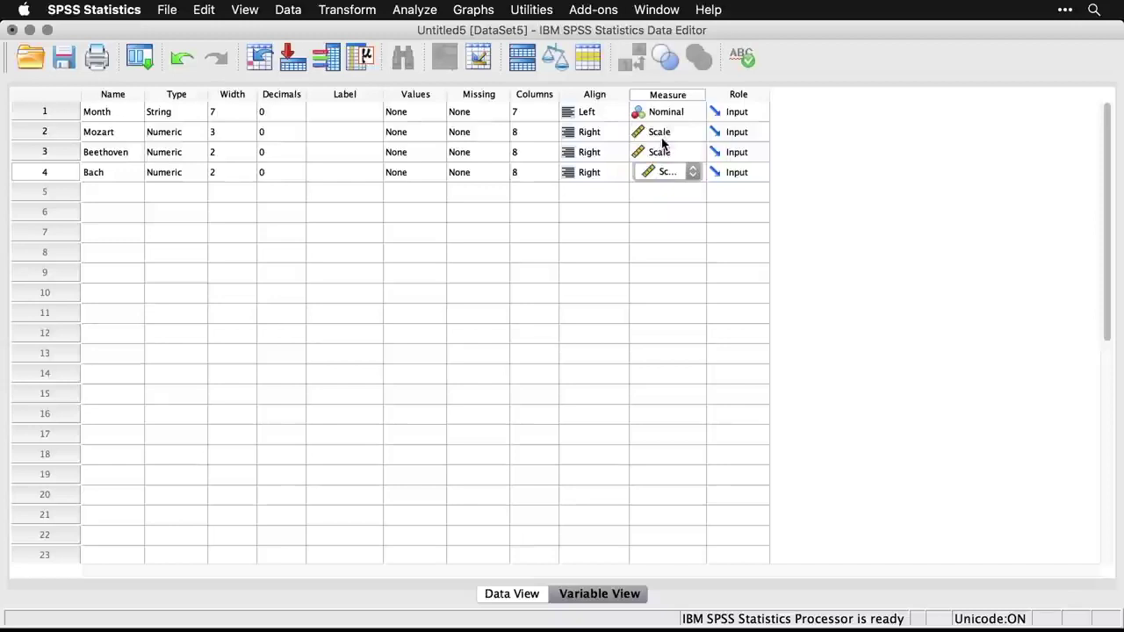
pyautogui.click(613, 198)
pyautogui.click(686, 202)
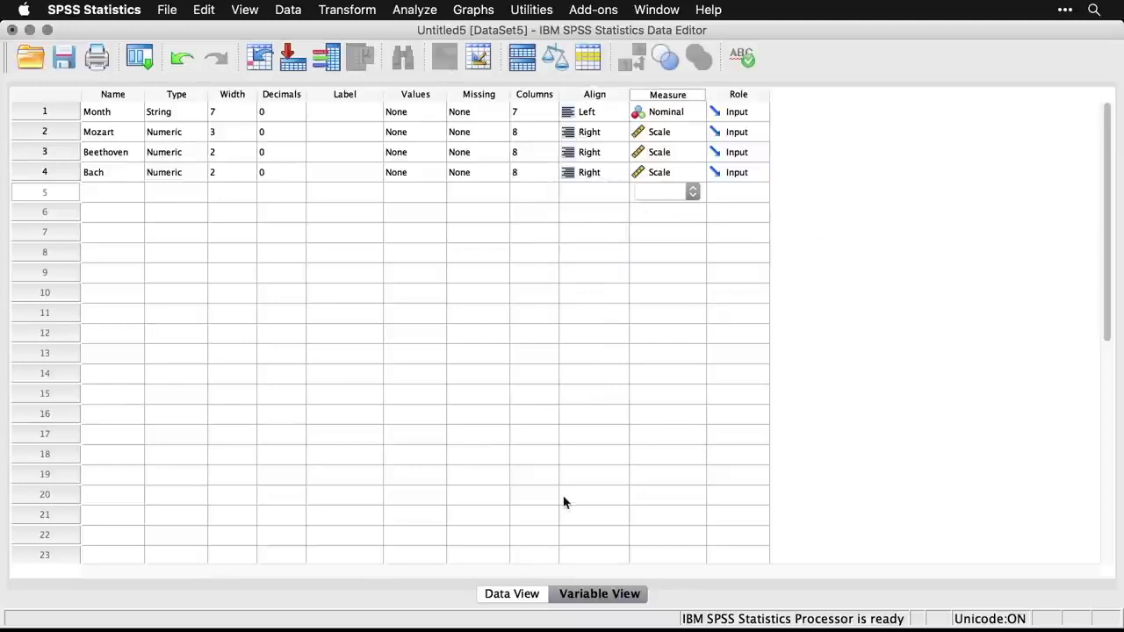
pyautogui.click(522, 600)
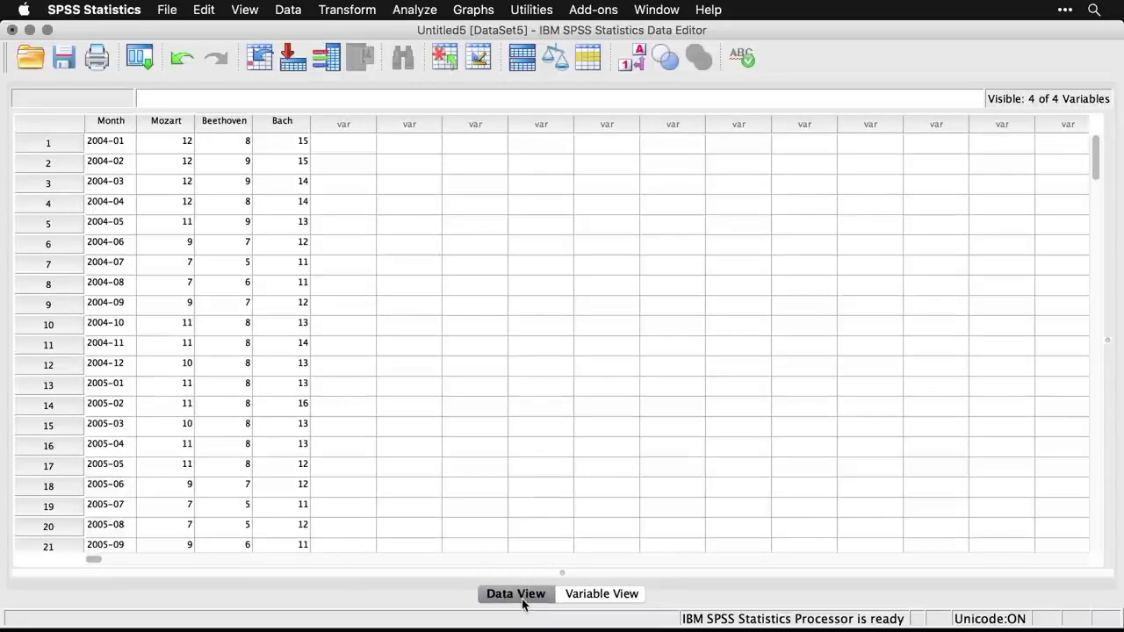
# - Create a new empty dataset and open mbb.csv from the Desktop as a text data file
pyautogui.press('super+n')
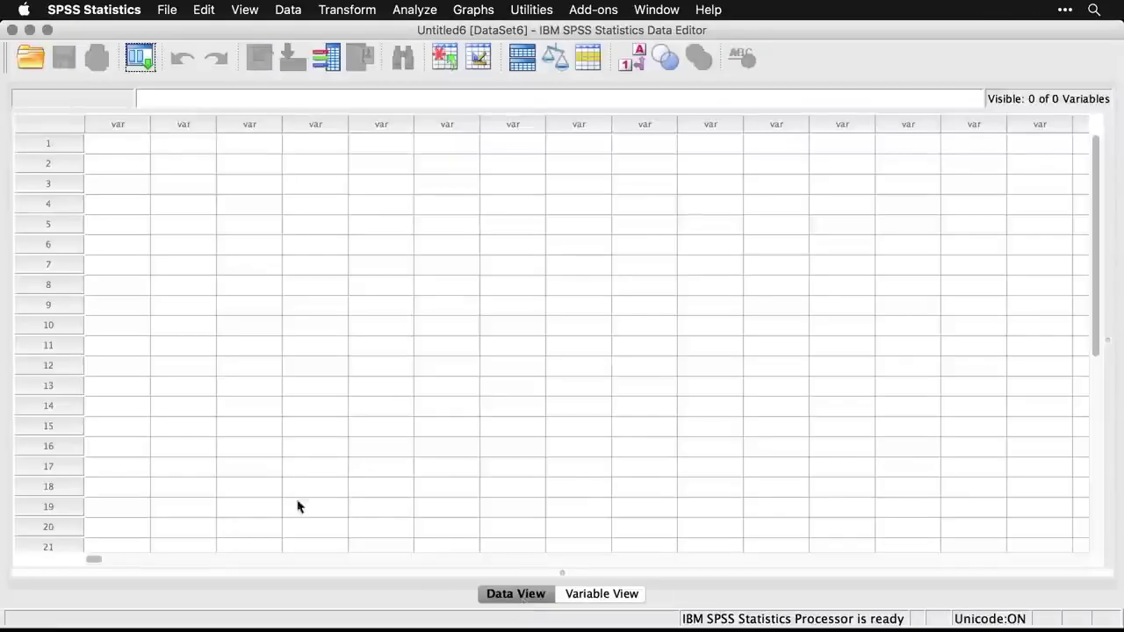
pyautogui.click(164, 9)
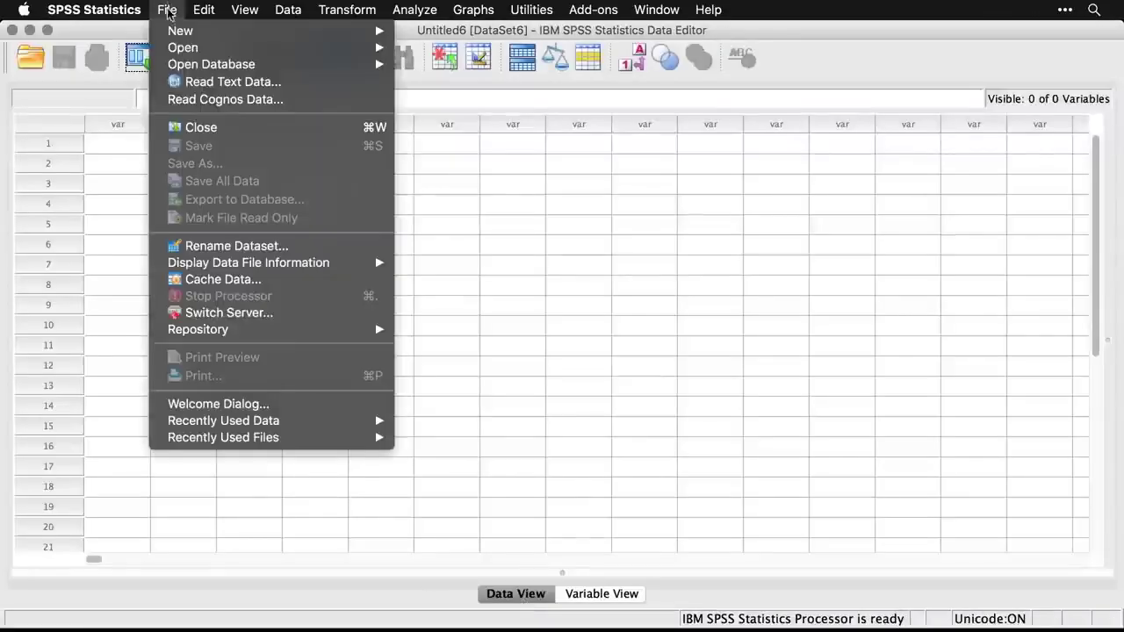
pyautogui.moveTo(222, 50)
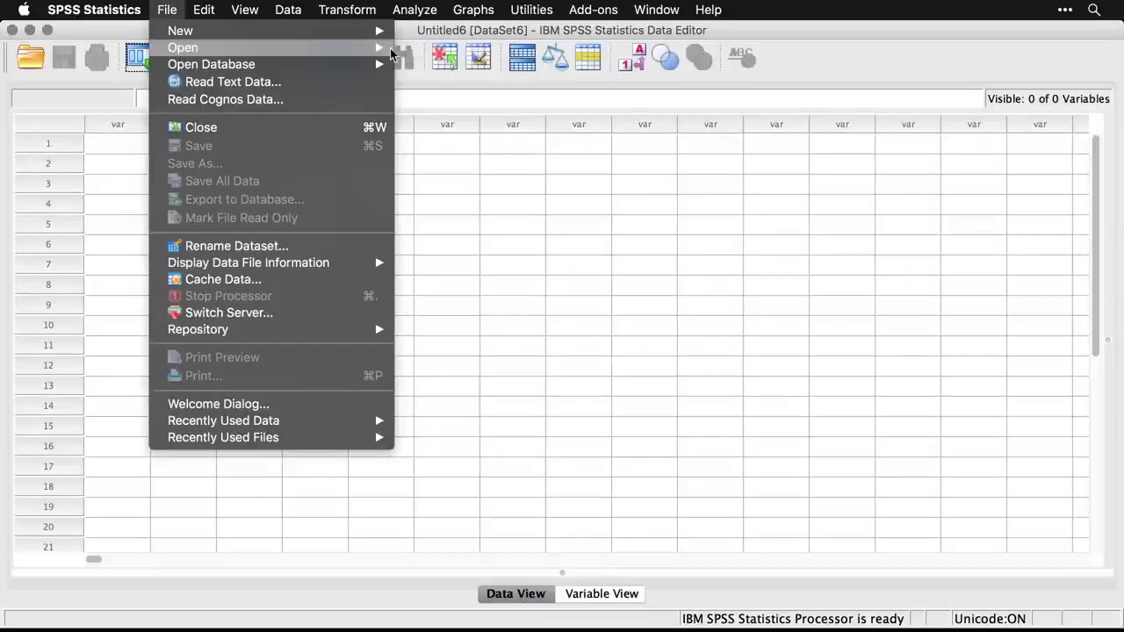
pyautogui.click(443, 49)
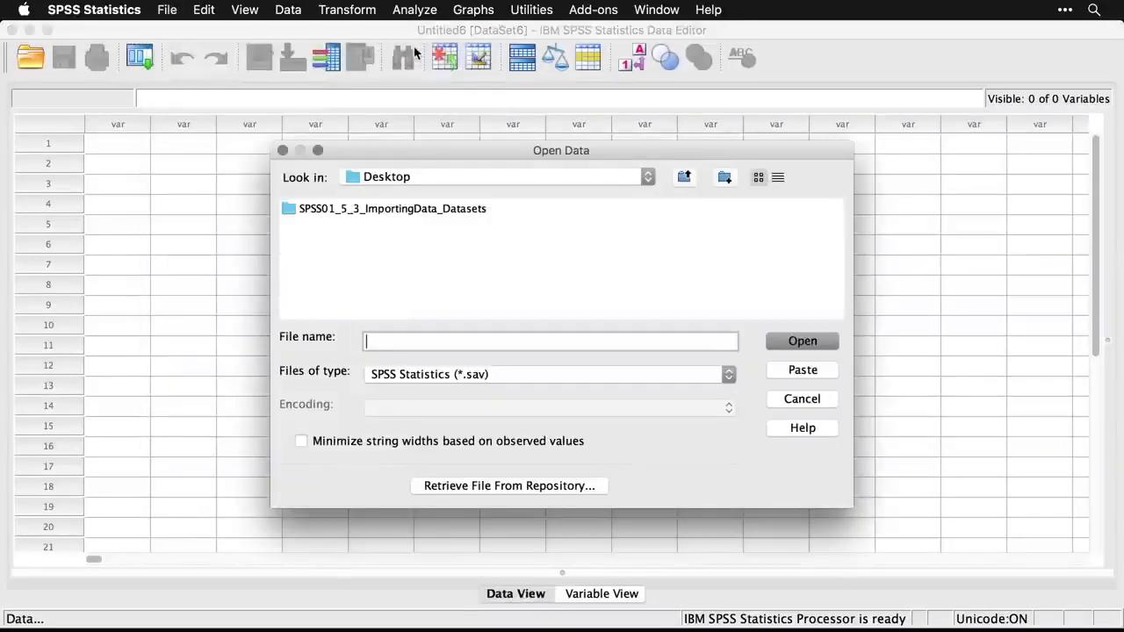
pyautogui.click(539, 377)
pyautogui.scroll(-3, 542, 431)
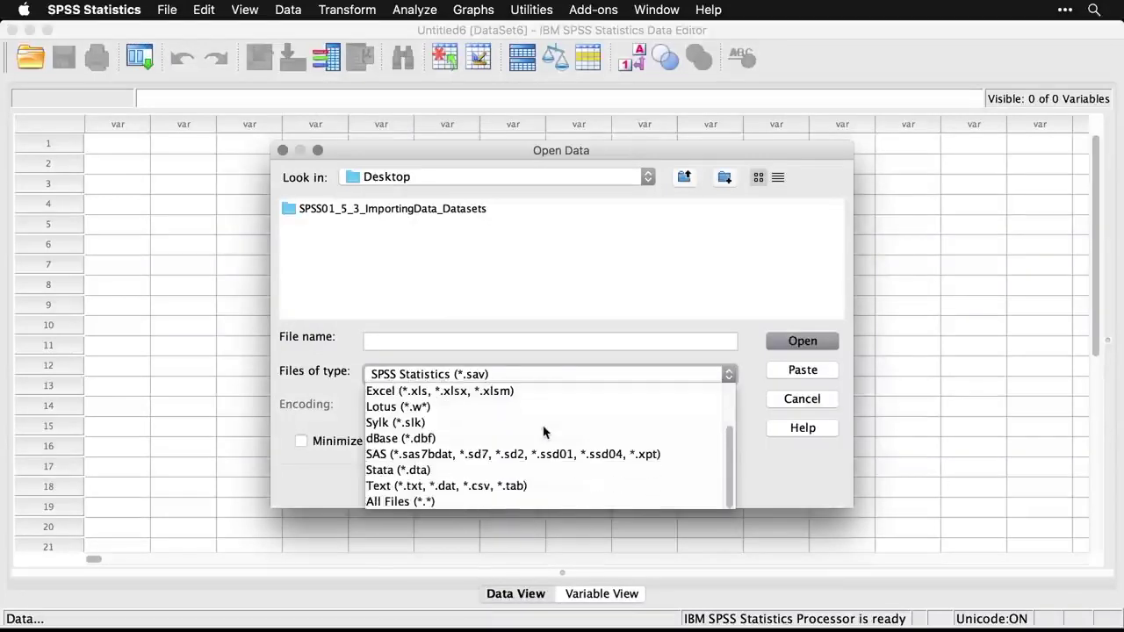
pyautogui.click(552, 487)
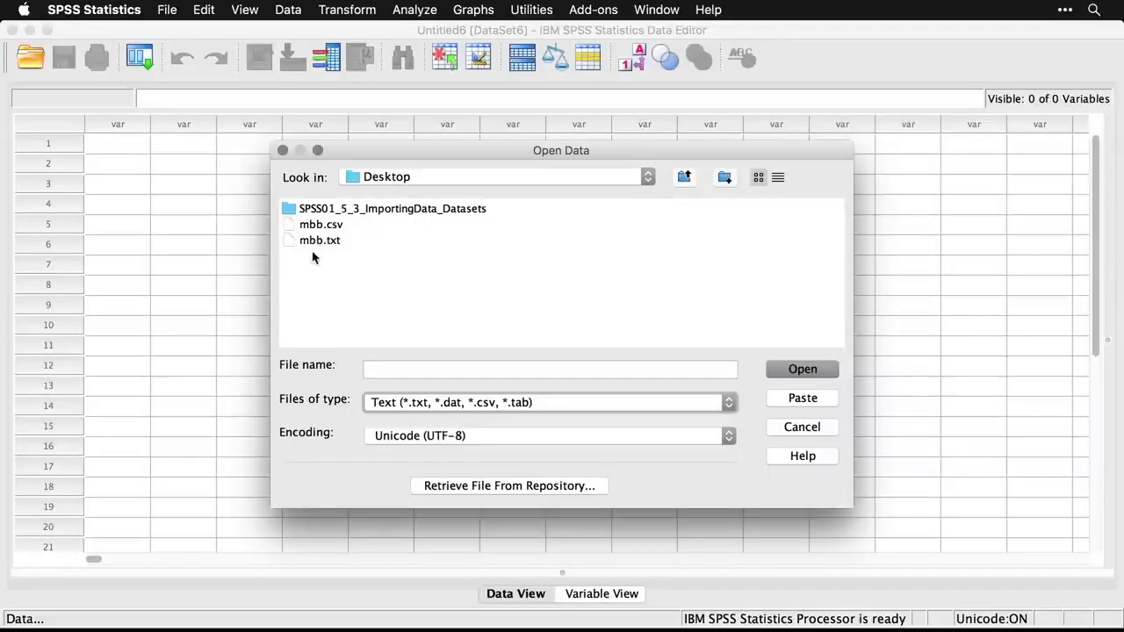
pyautogui.click(319, 225)
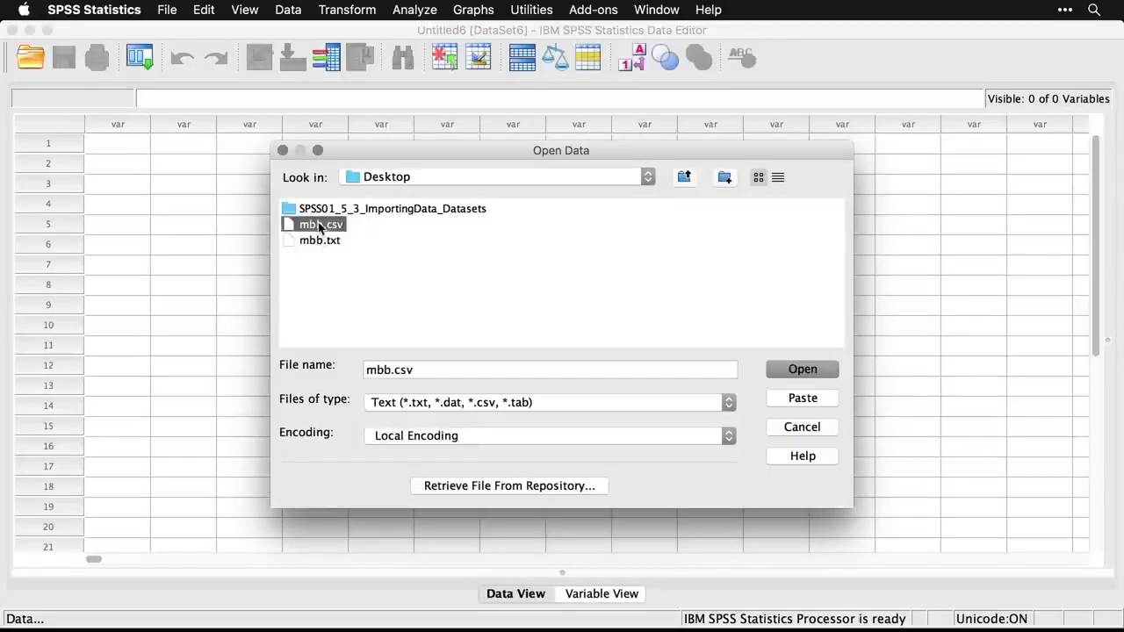
pyautogui.click(823, 377)
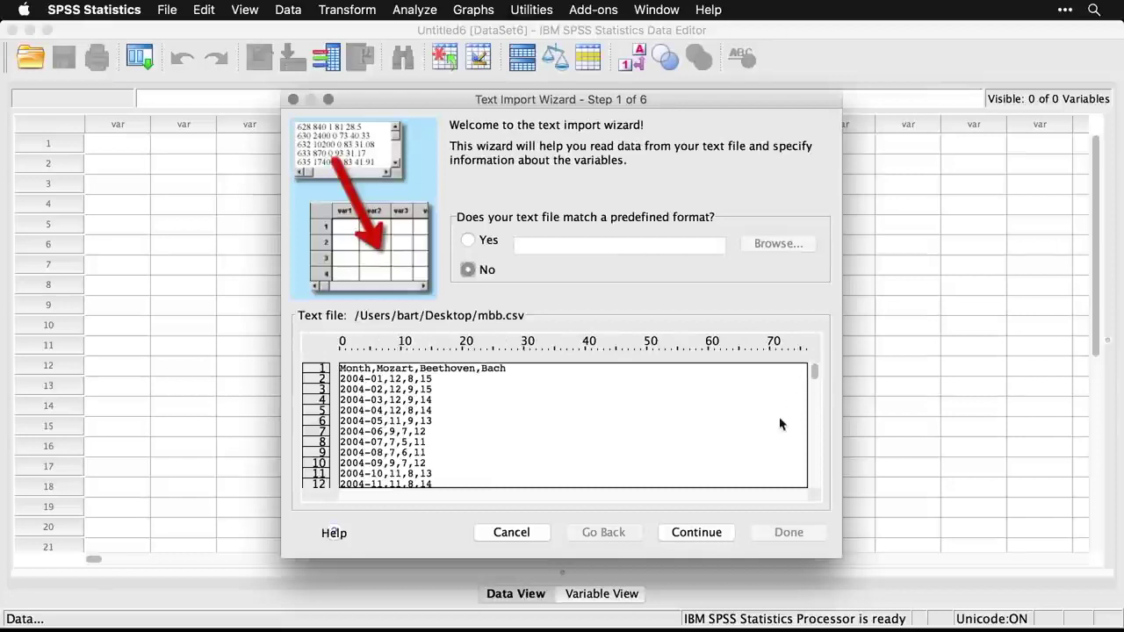
# - Complete the text import with variable names at the top of the file, comma-delimited variables, one case per line and all cases included
pyautogui.click(704, 537)
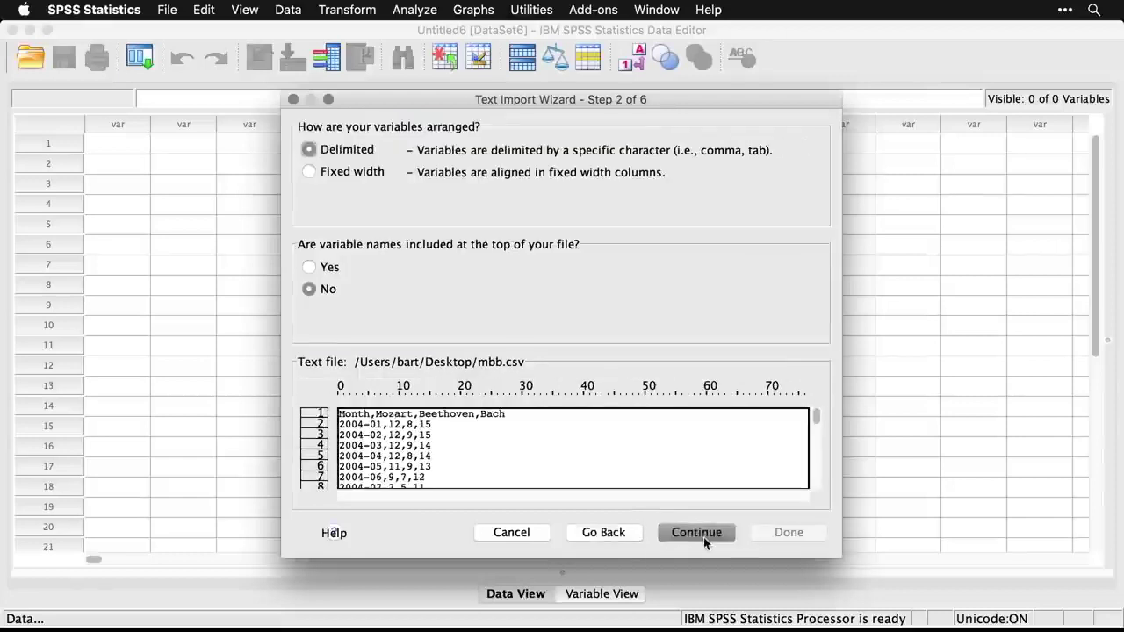
pyautogui.click(311, 269)
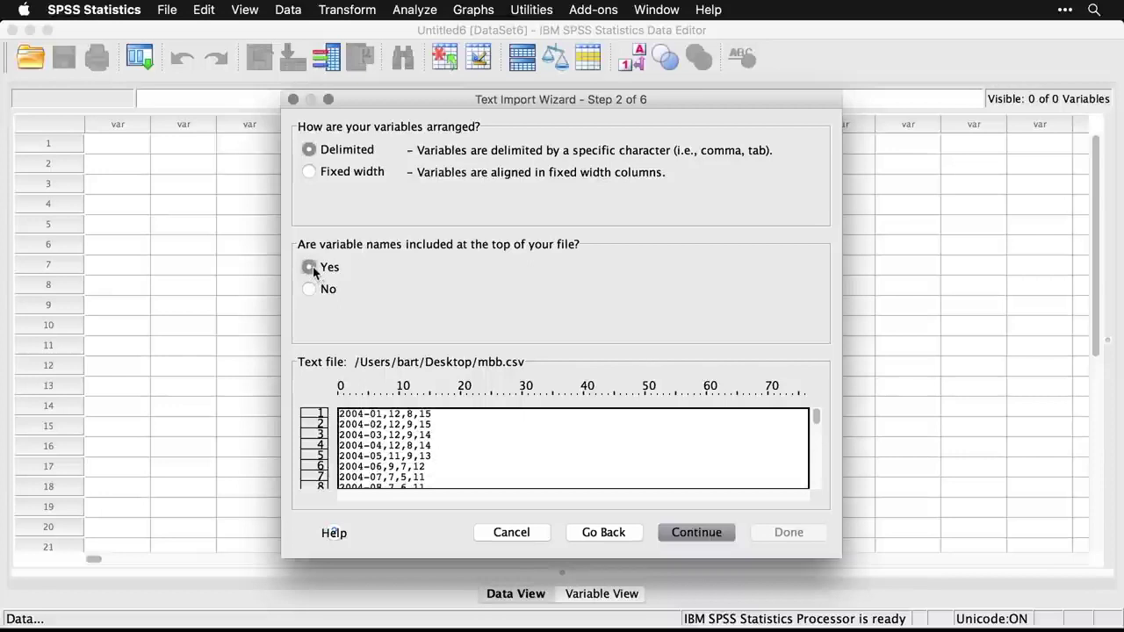
pyautogui.click(703, 538)
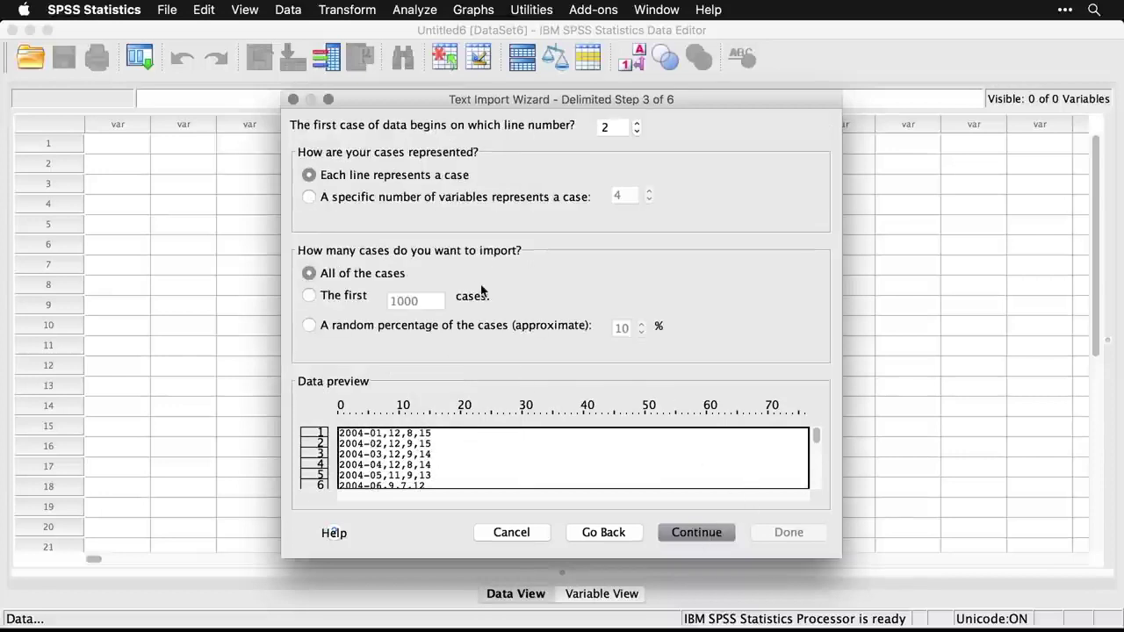
pyautogui.click(712, 535)
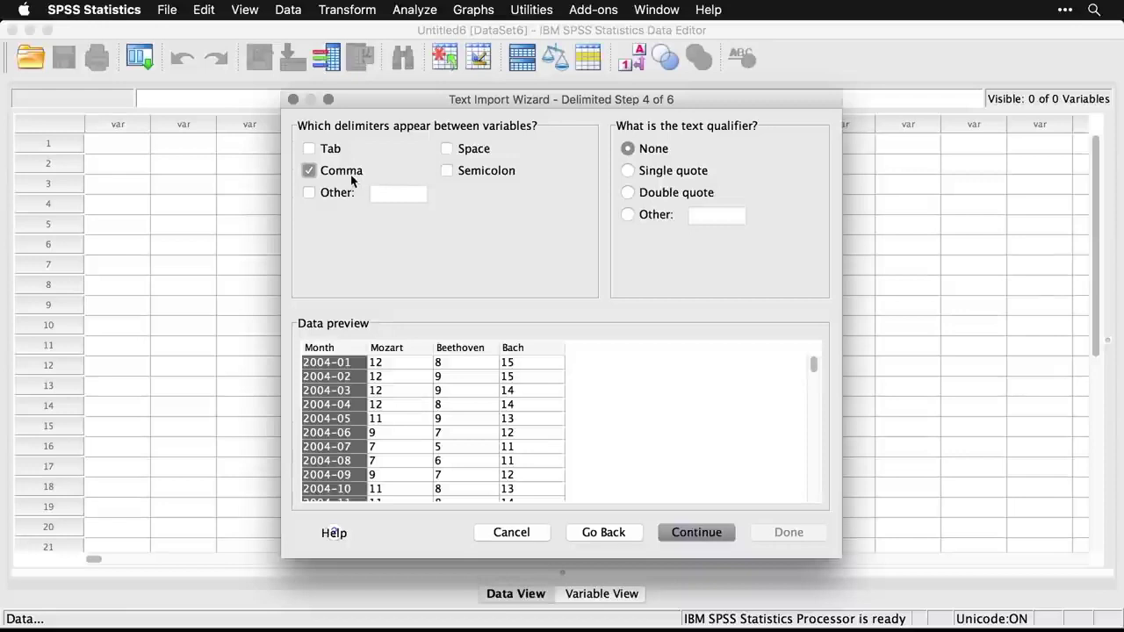
pyautogui.click(710, 533)
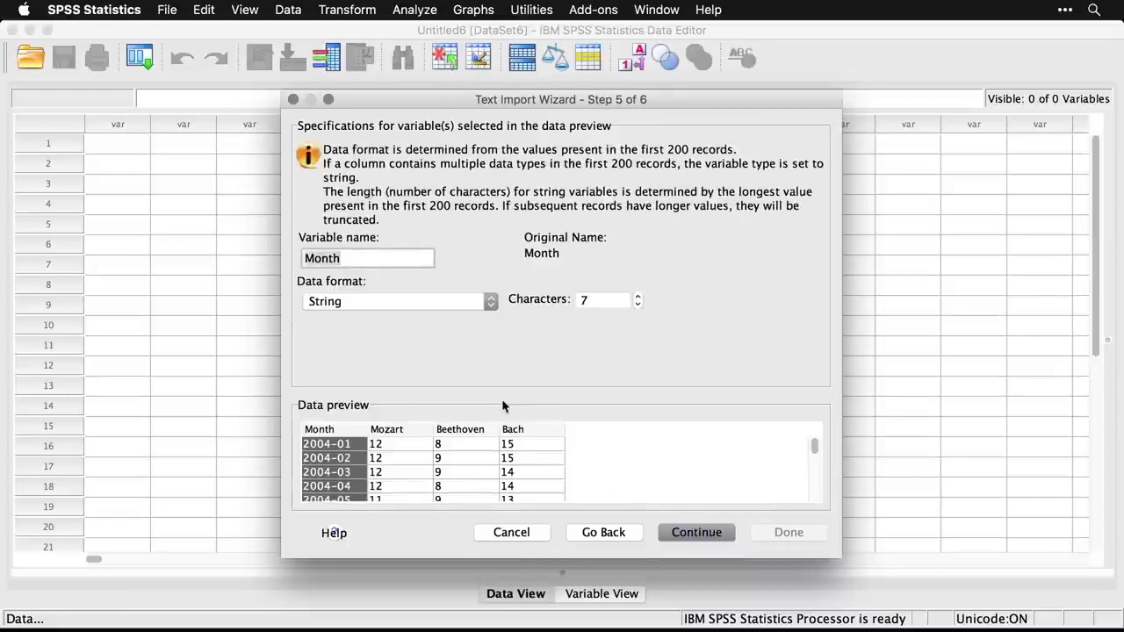
pyautogui.click(711, 537)
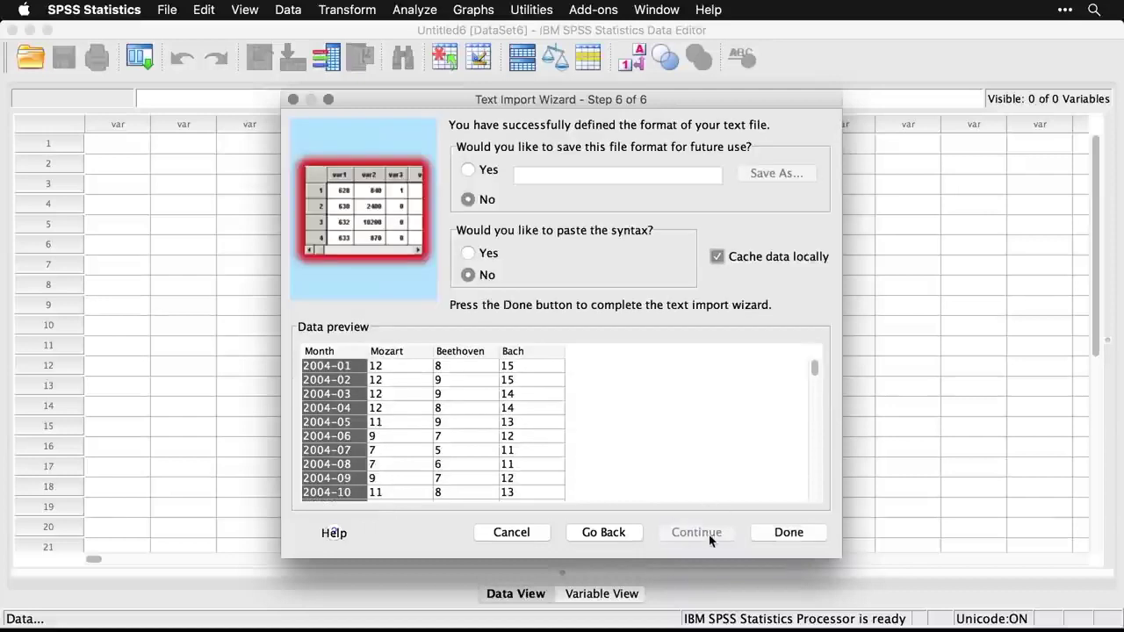
pyautogui.click(797, 533)
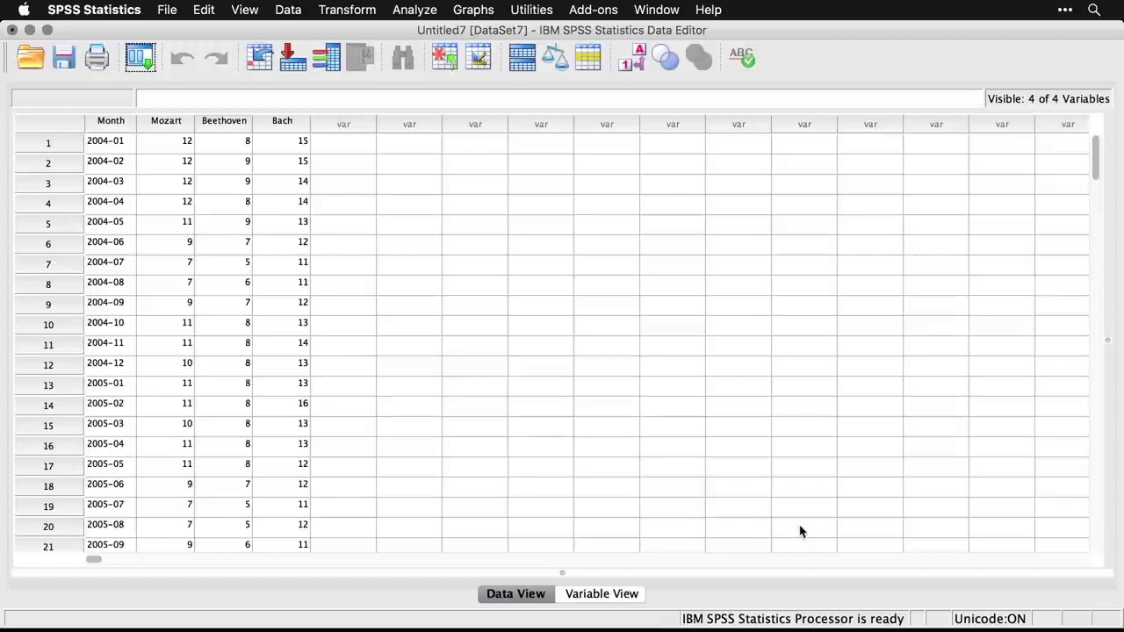
# - Set the measurement level of Mozart, Beethoven and Bach to Scale for the imported CSV dataset
pyautogui.click(603, 597)
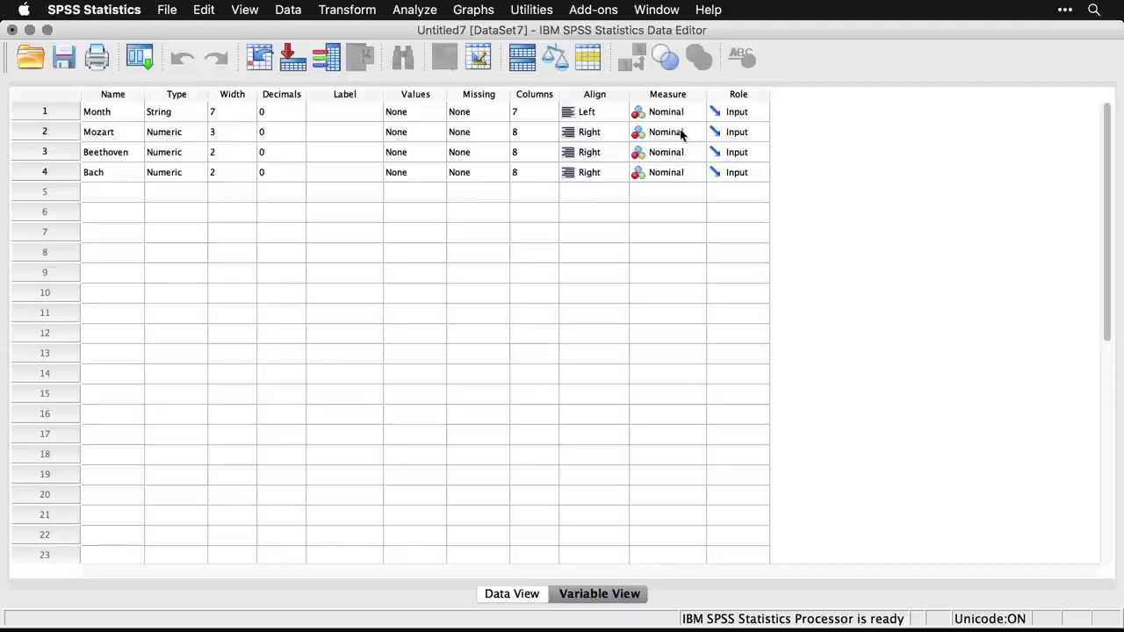
pyautogui.click(677, 134)
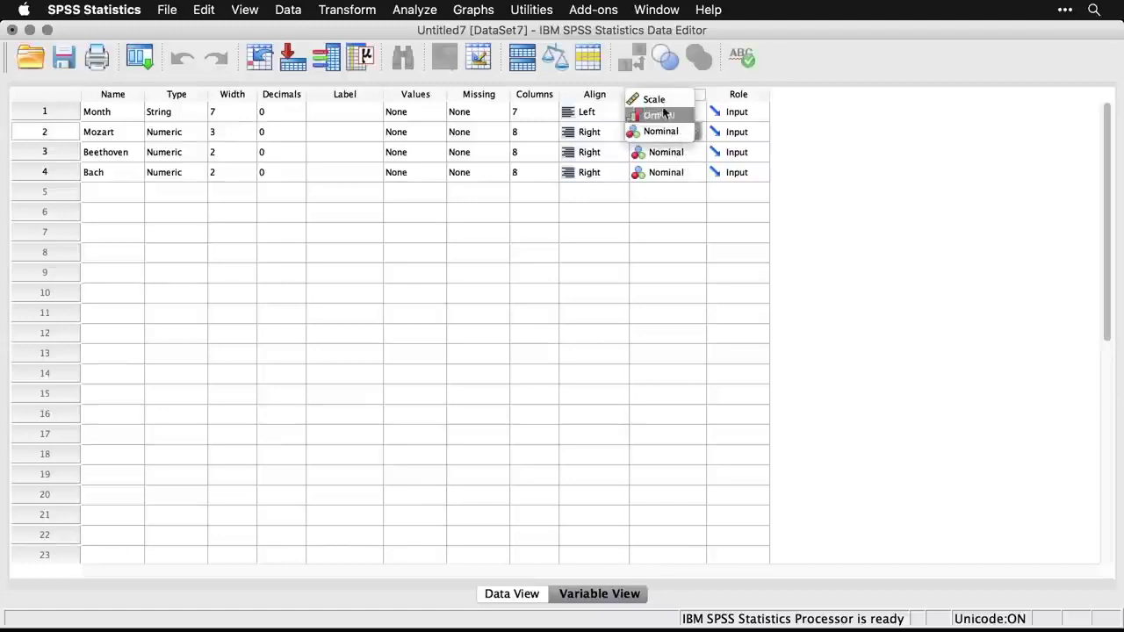
pyautogui.click(649, 96)
pyautogui.click(663, 151)
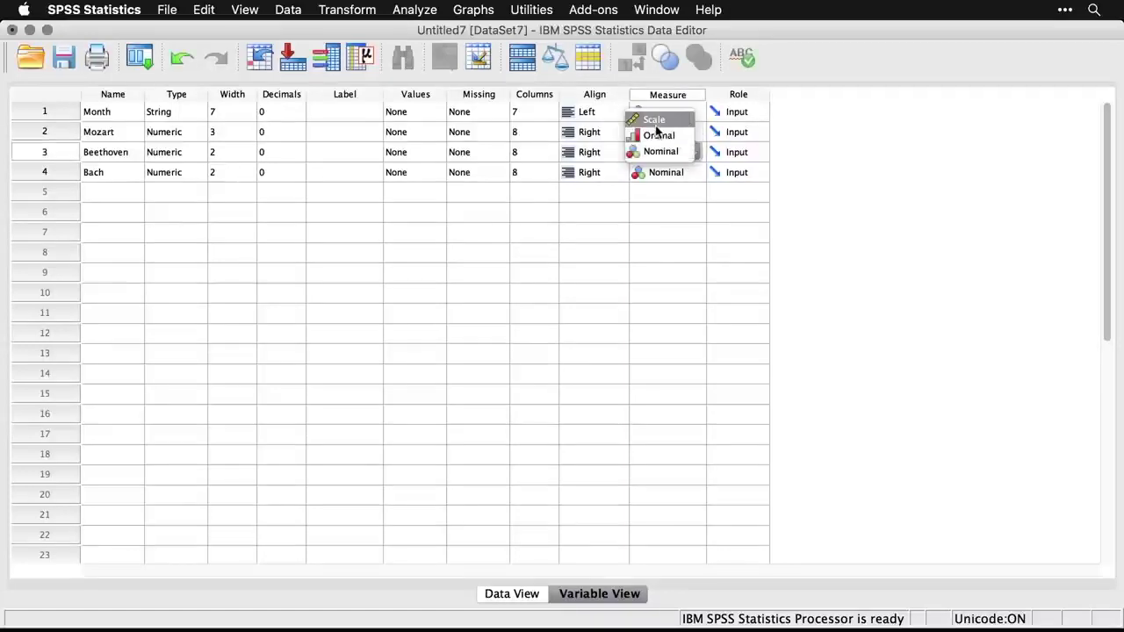
pyautogui.click(665, 117)
pyautogui.click(670, 172)
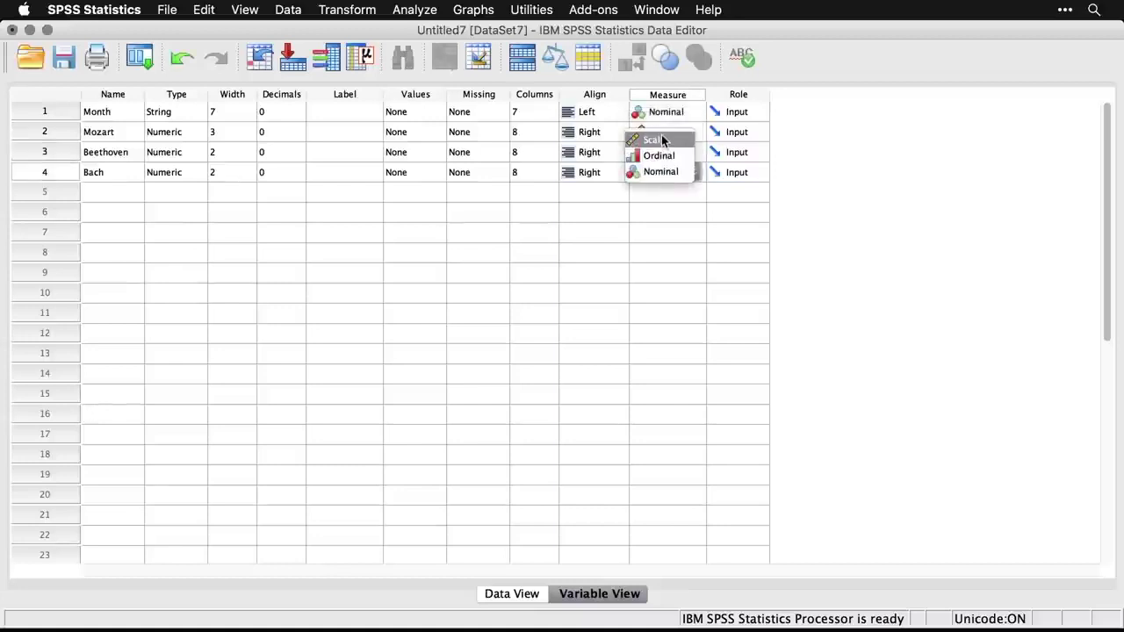
pyautogui.click(662, 137)
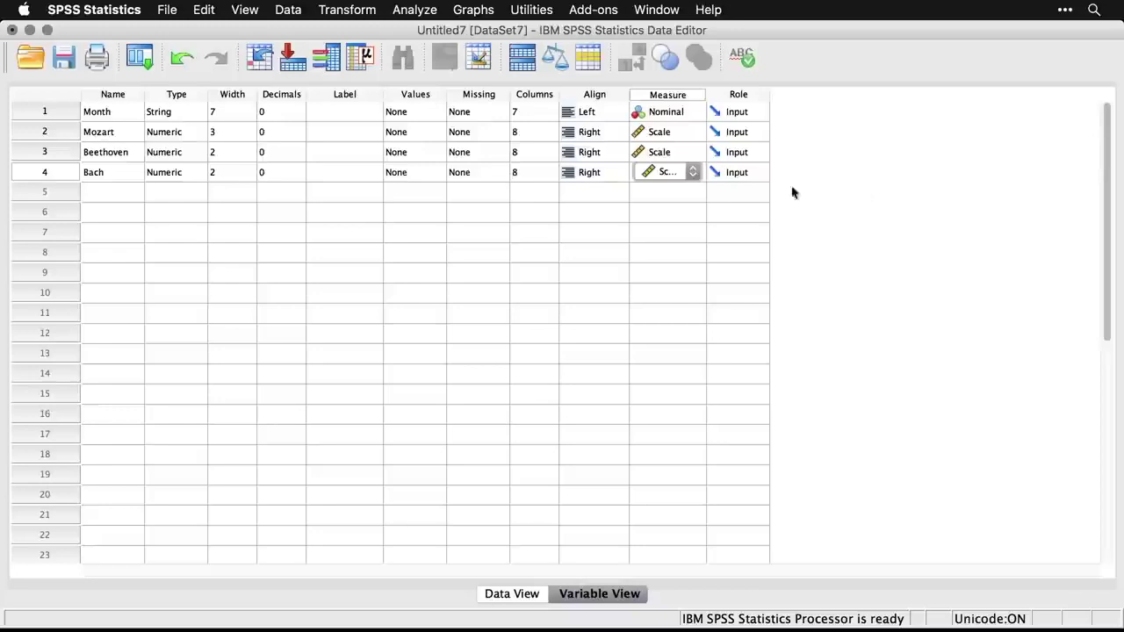
# - Open the Excel file mbb.xlsx from the Desktop, reading variable names from the first row of the mbb.csv worksheet
pyautogui.click(167, 10)
pyautogui.moveTo(180, 32)
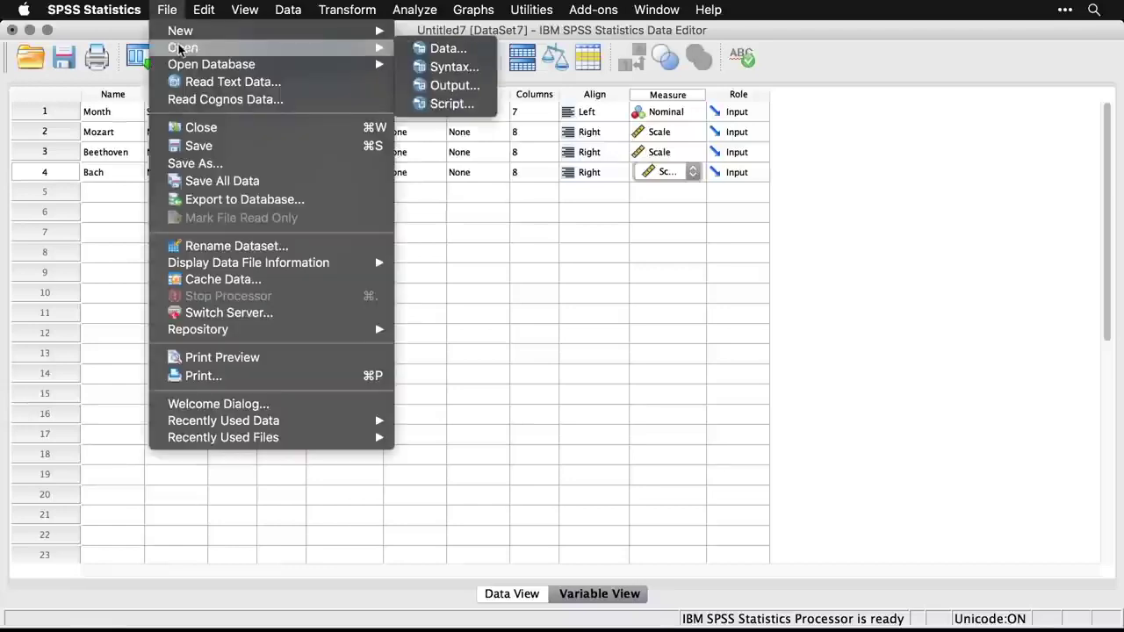
pyautogui.moveTo(378, 47)
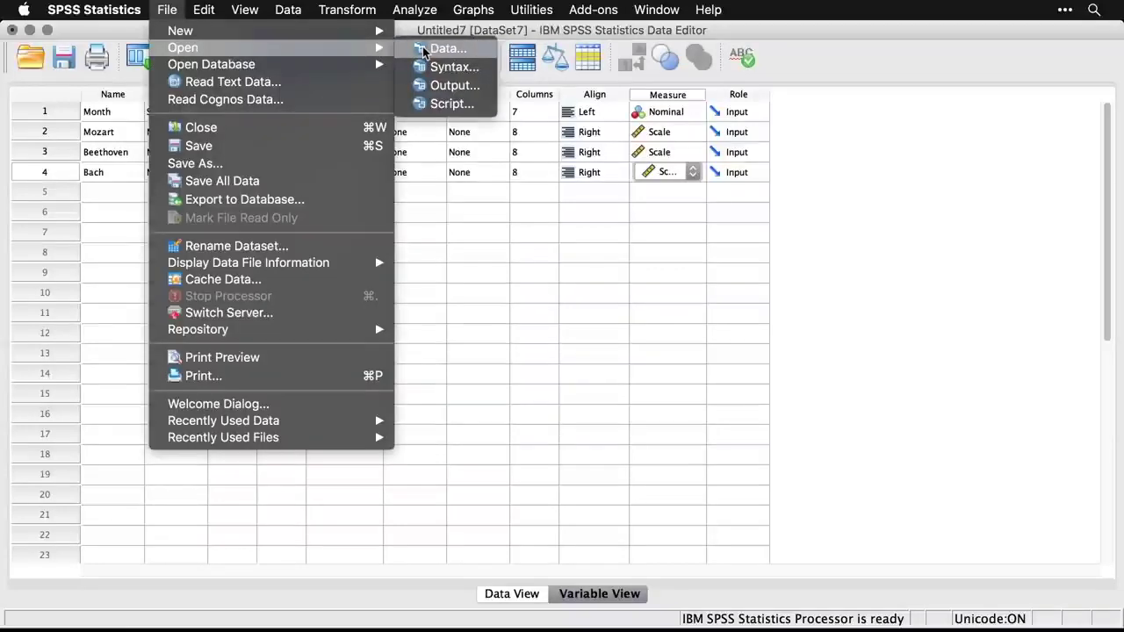
pyautogui.click(422, 46)
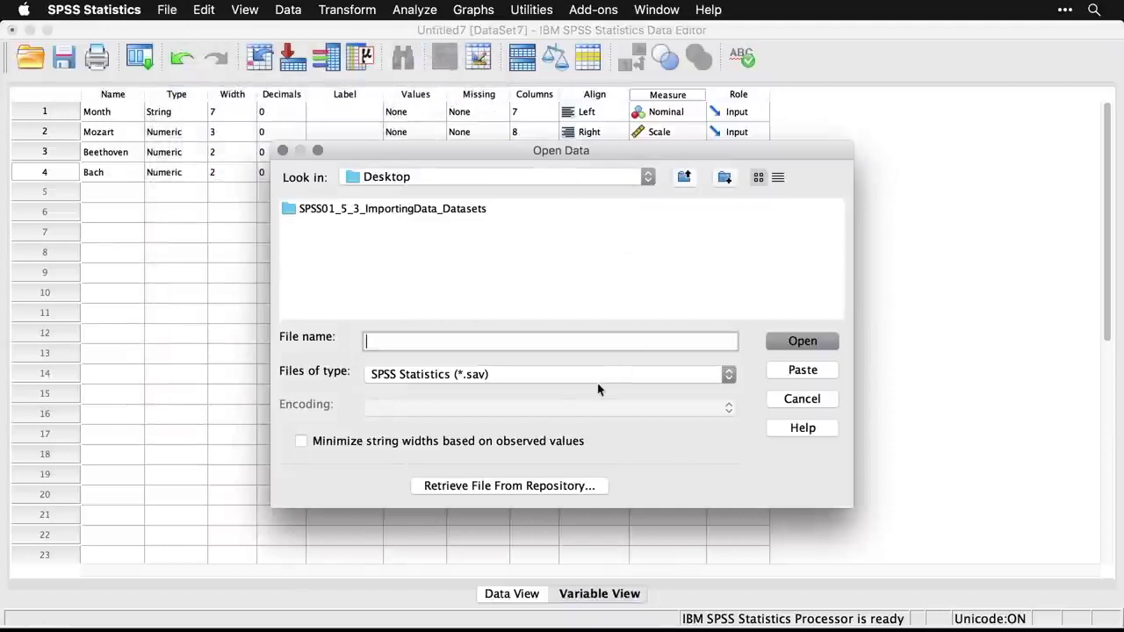
pyautogui.click(539, 377)
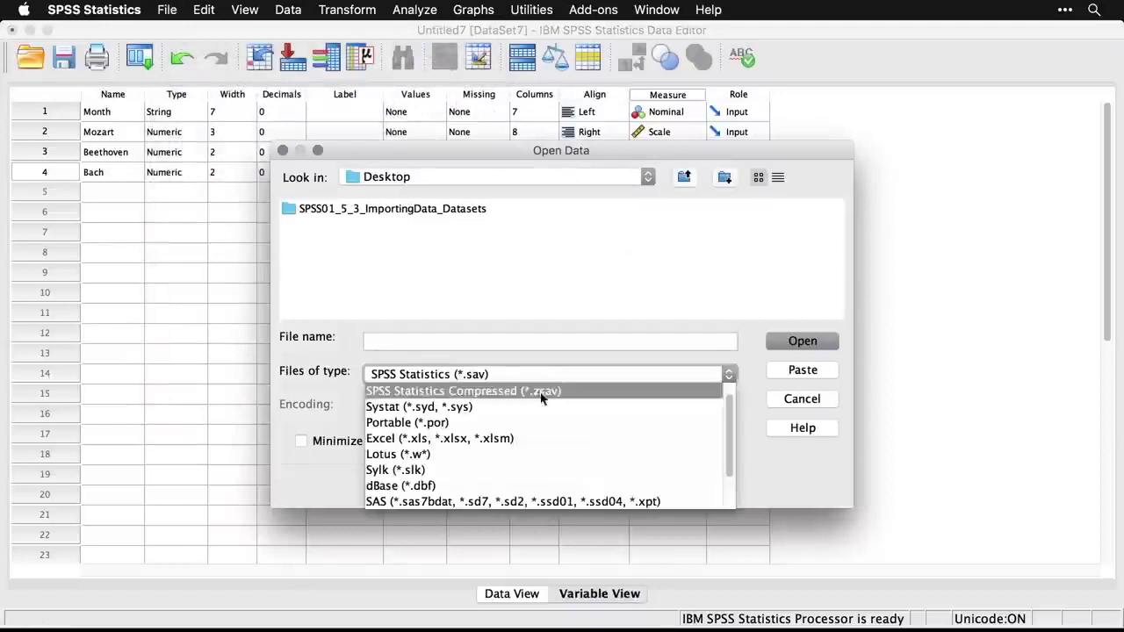
pyautogui.click(564, 437)
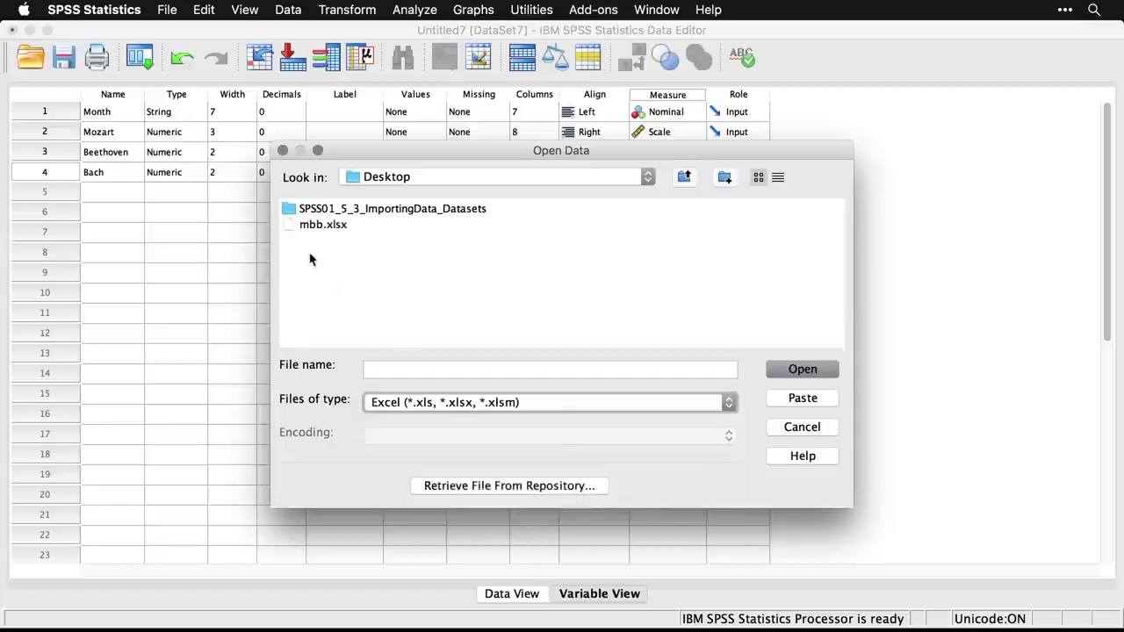
pyautogui.click(320, 225)
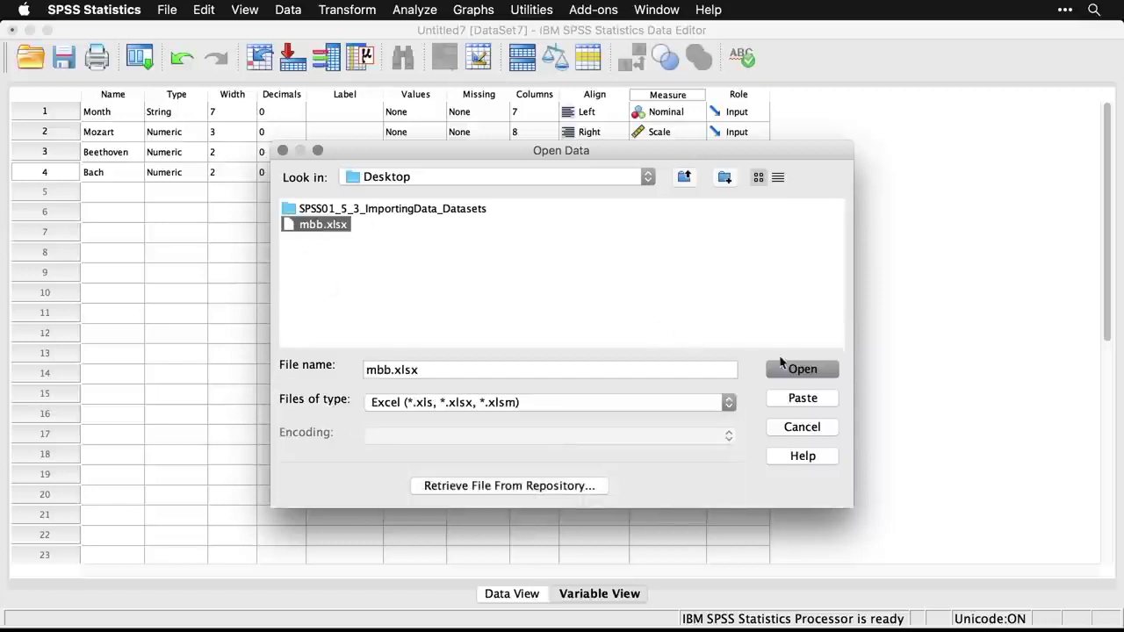
pyautogui.click(803, 370)
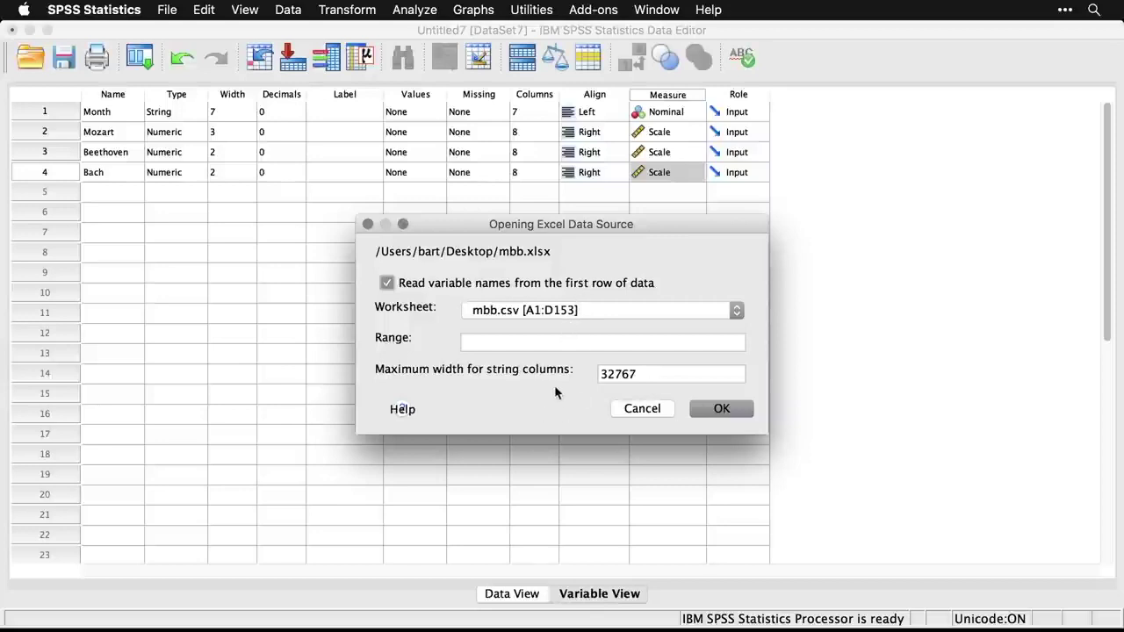
pyautogui.click(727, 412)
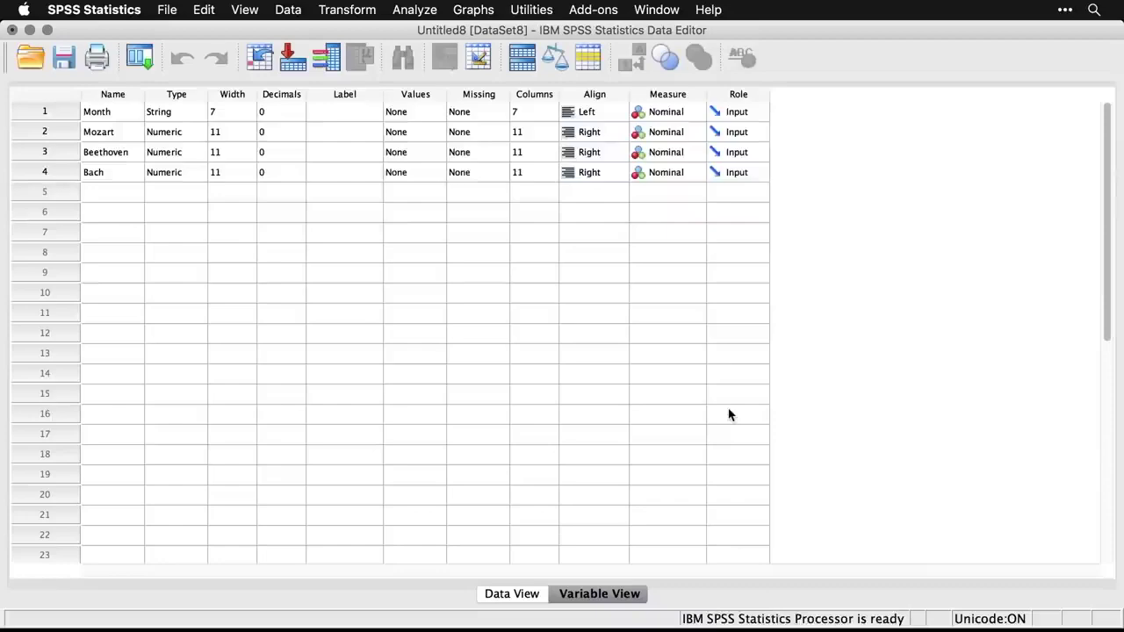
# - Check the imported Excel data values, and set the measurement level of Mozart, Beethoven and Bach to Scale
pyautogui.click(508, 602)
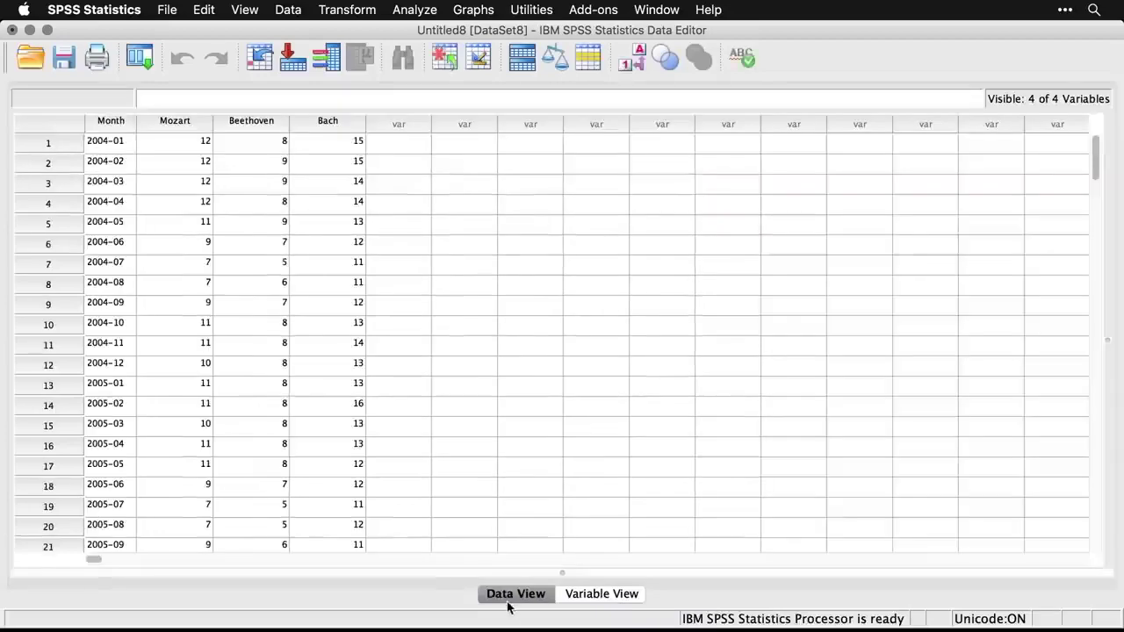
pyautogui.click(574, 595)
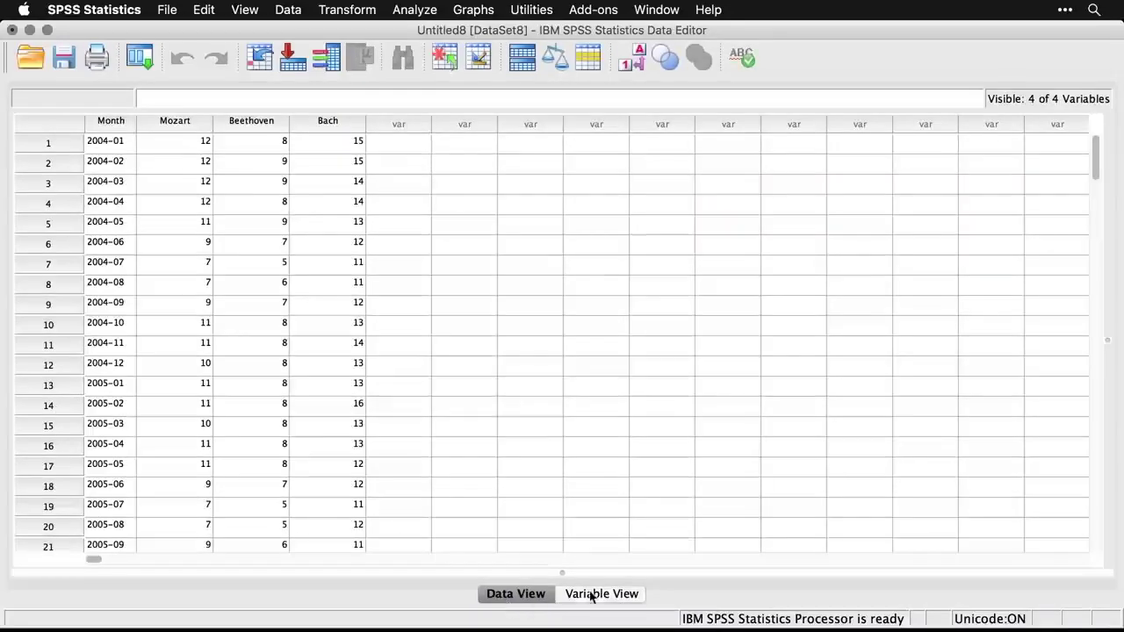
pyautogui.click(677, 136)
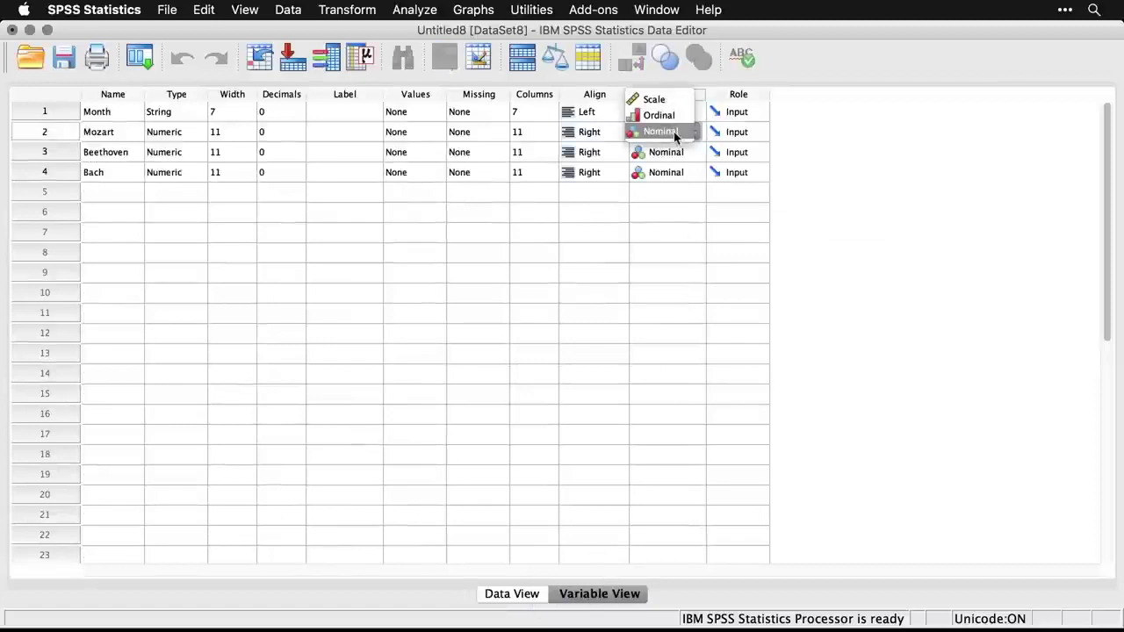
pyautogui.click(663, 99)
pyautogui.click(656, 151)
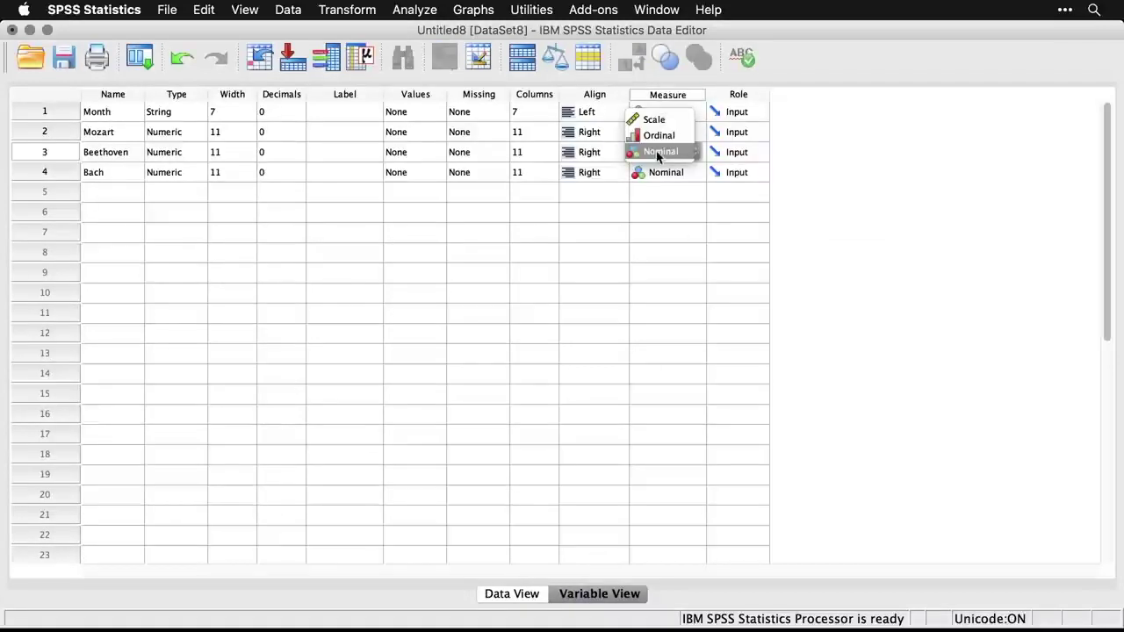
pyautogui.click(657, 123)
pyautogui.click(660, 174)
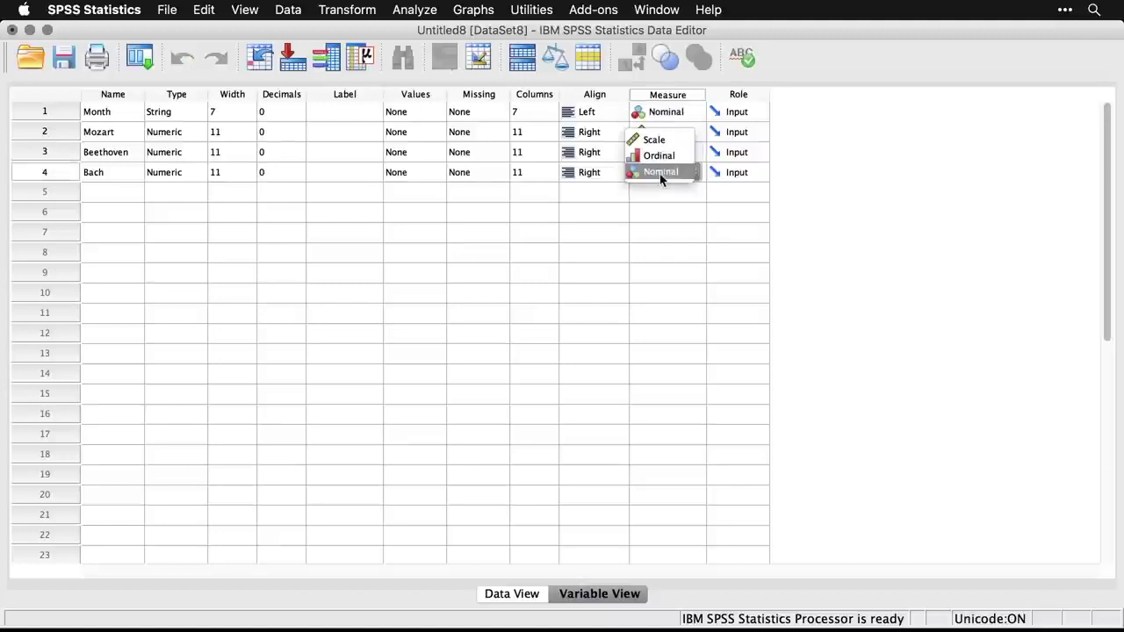
pyautogui.click(657, 142)
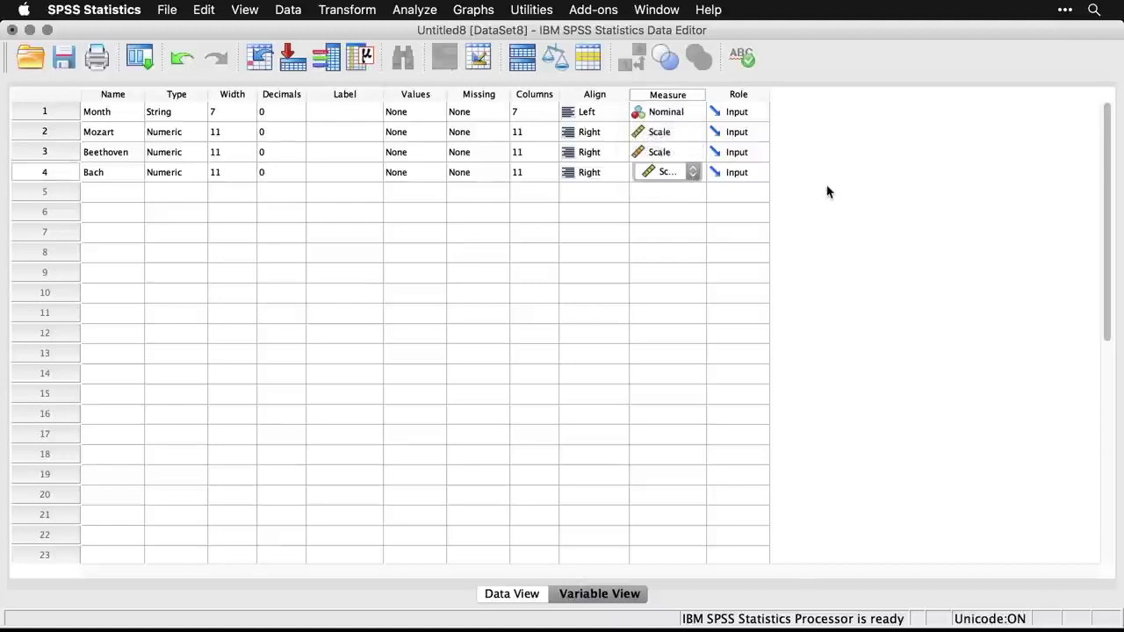
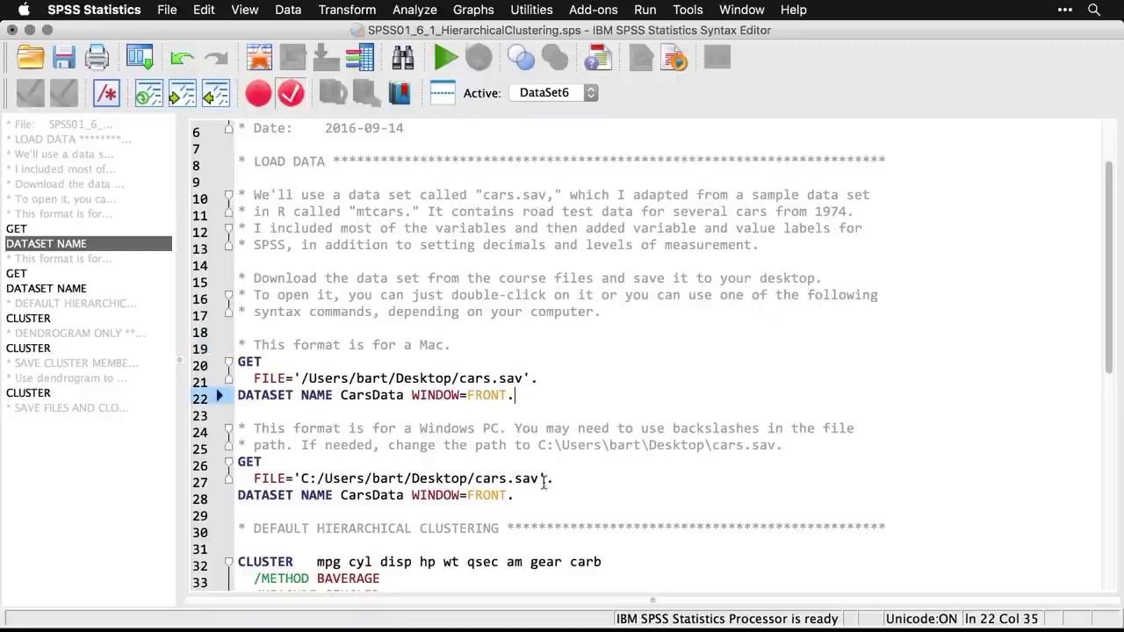
# - Open the cars.sav dataset and show its case data with value labels instead of numeric codes
pyautogui.click(528, 497)
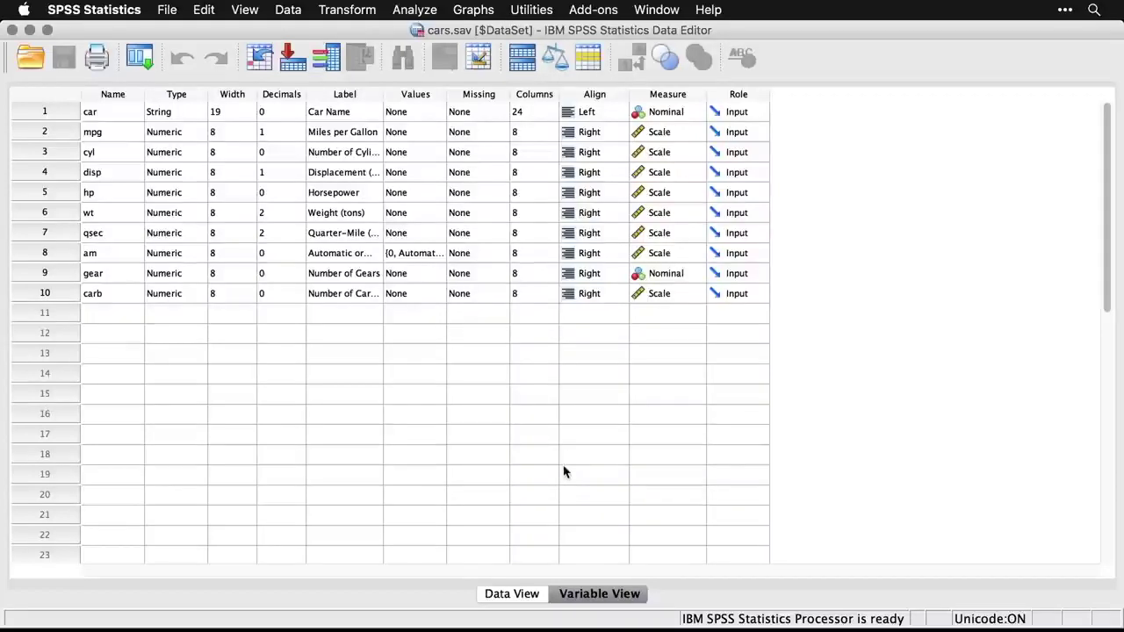
pyautogui.click(513, 595)
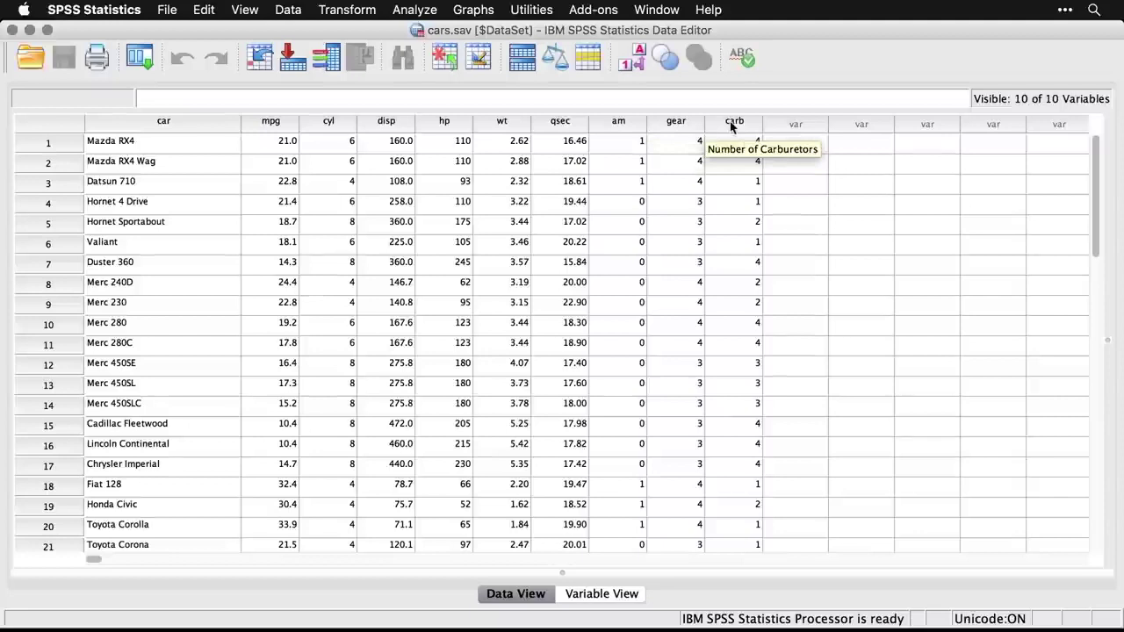
pyautogui.click(635, 59)
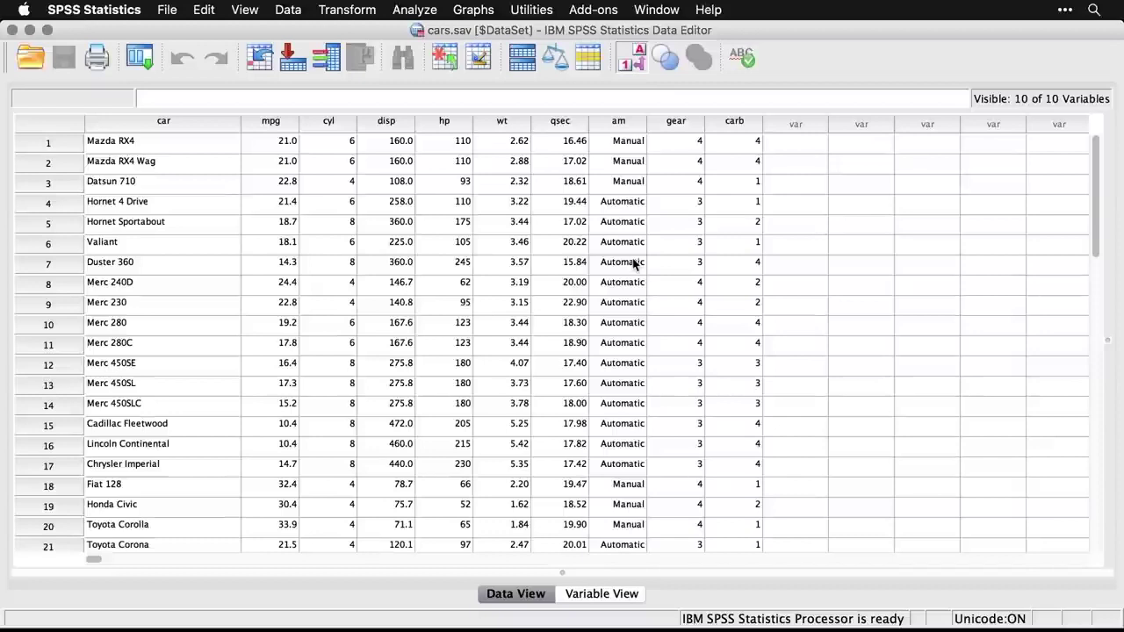
# - Return to the clustering syntax file and select the default hierarchical clustering CLUSTER command for review
pyautogui.press('super+grave')
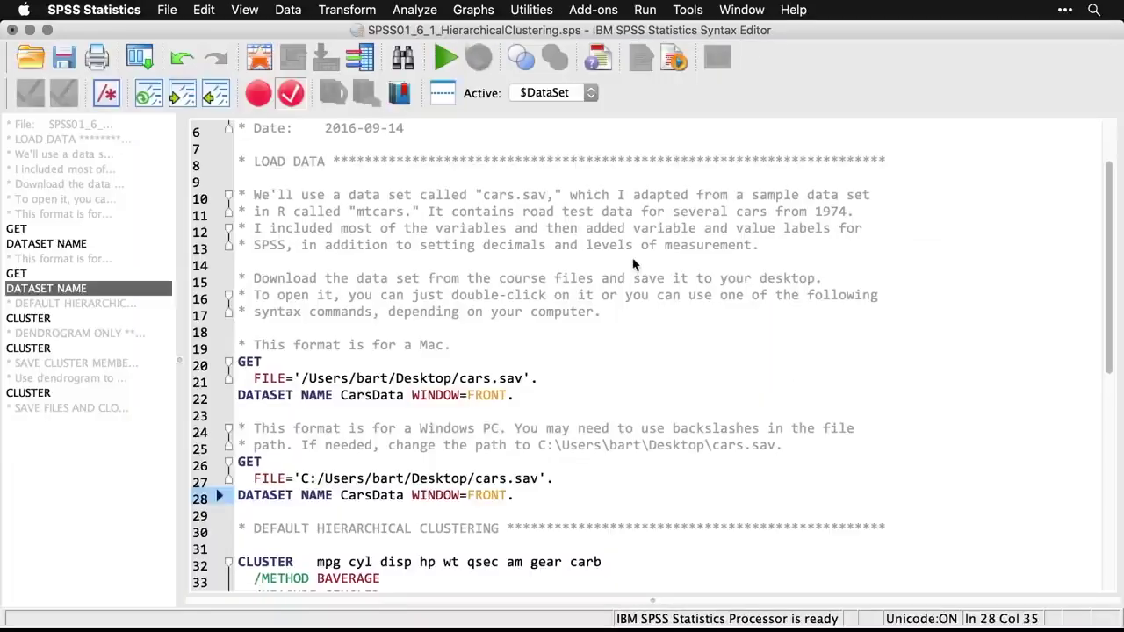
pyautogui.scroll(-5, 630, 334)
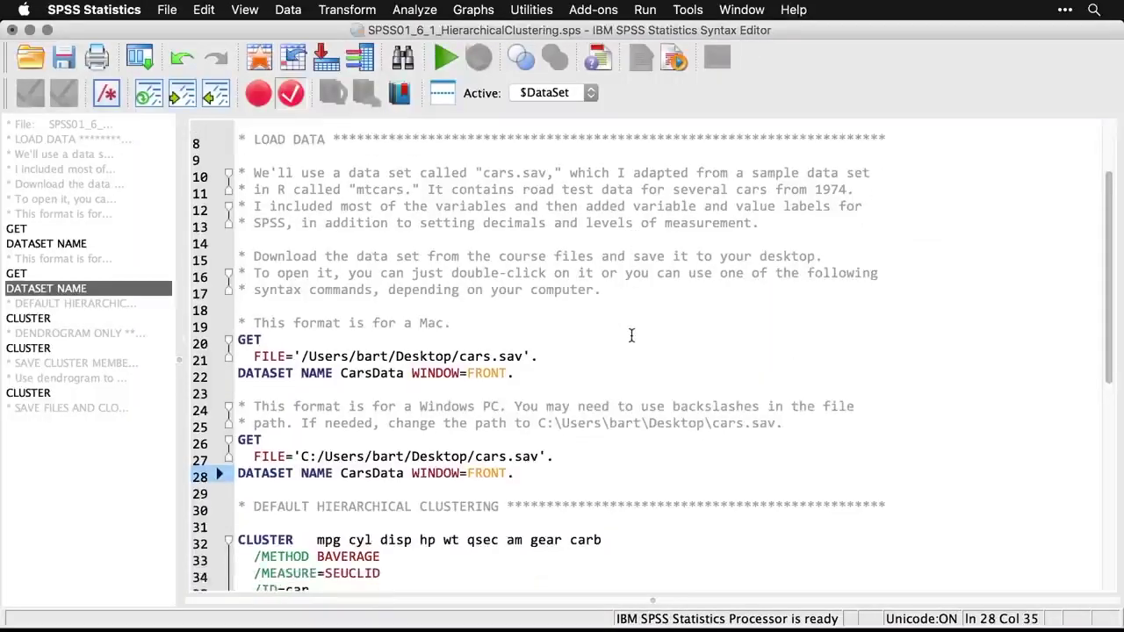
pyautogui.scroll(-5, 630, 336)
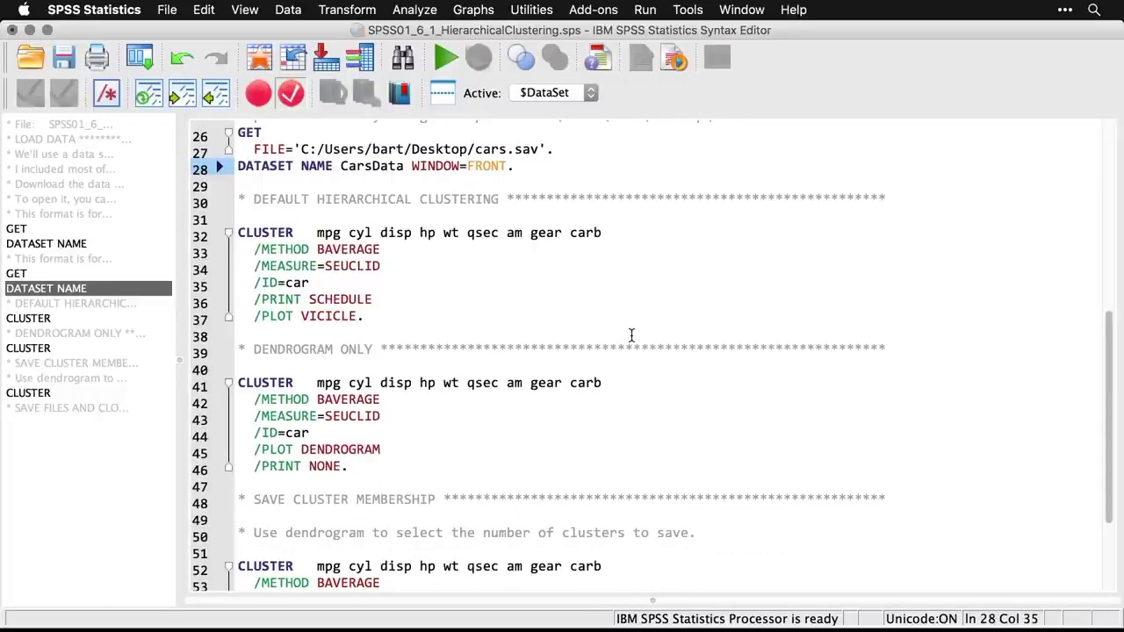
pyautogui.moveTo(386, 316); pyautogui.dragTo(237, 230)
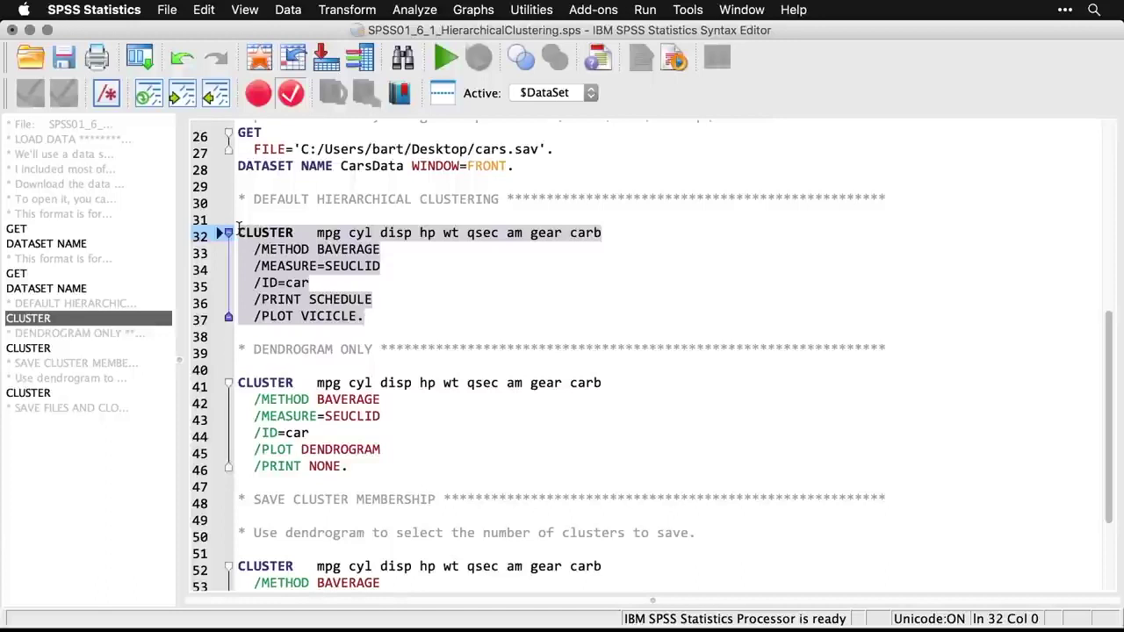
# - Set up a Hierarchical Cluster Analysis with the cases labelled by Car Name
pyautogui.click(416, 9)
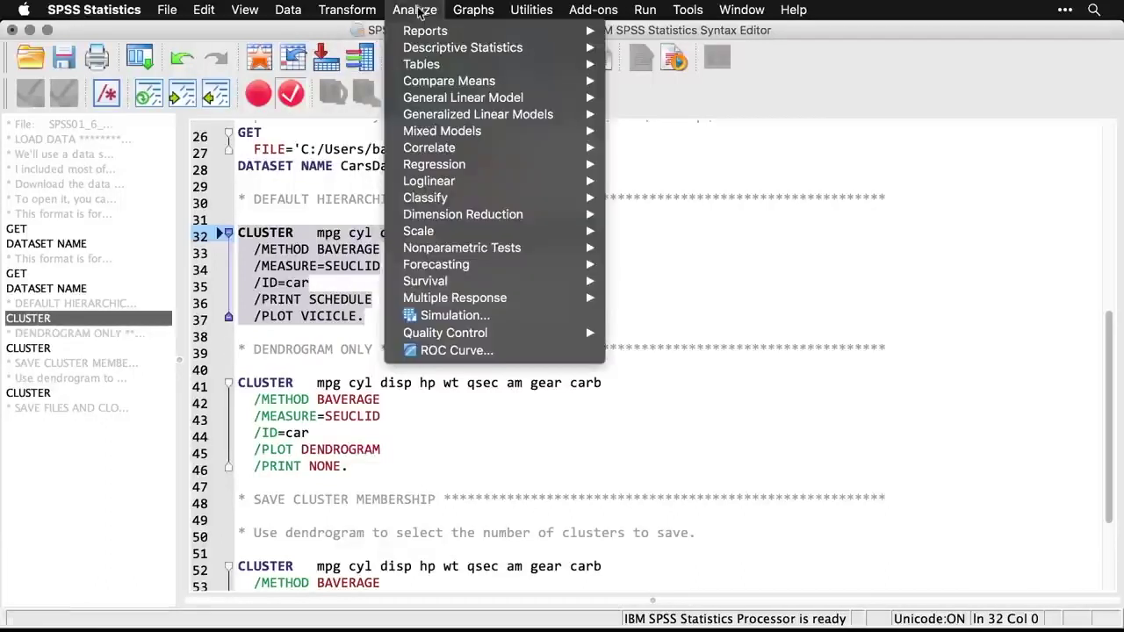
pyautogui.moveTo(427, 200)
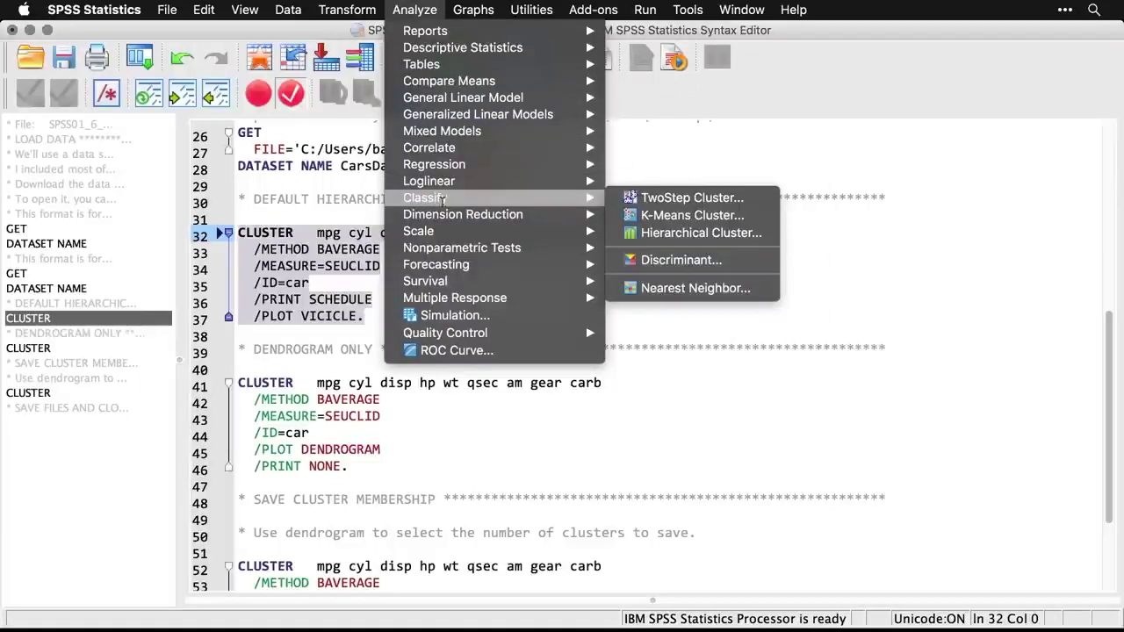
pyautogui.click(732, 232)
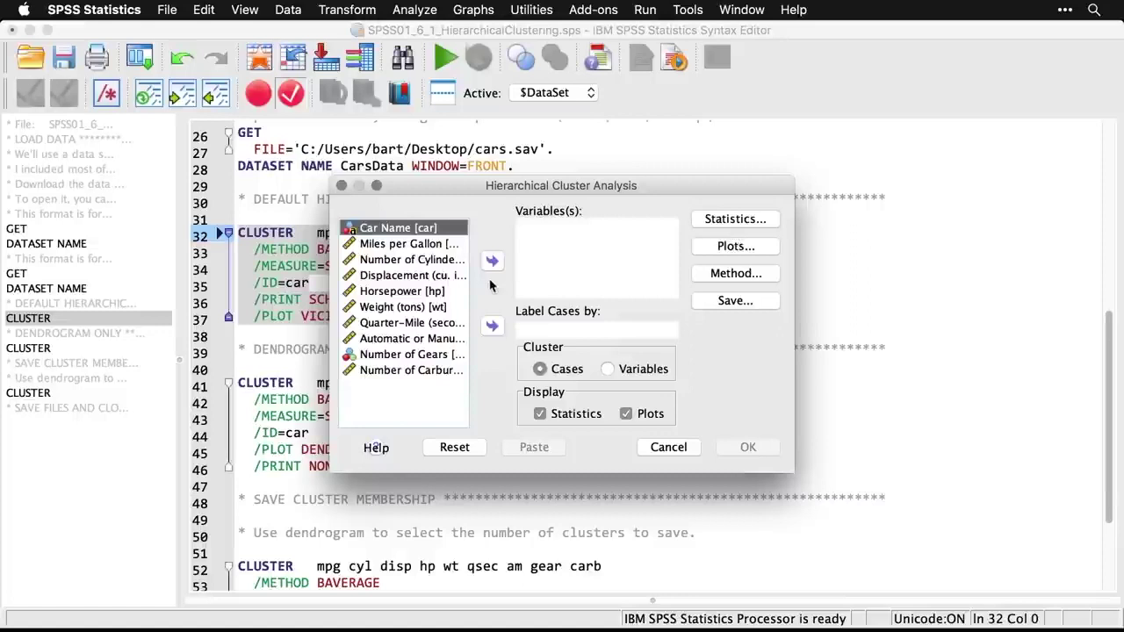
pyautogui.click(492, 325)
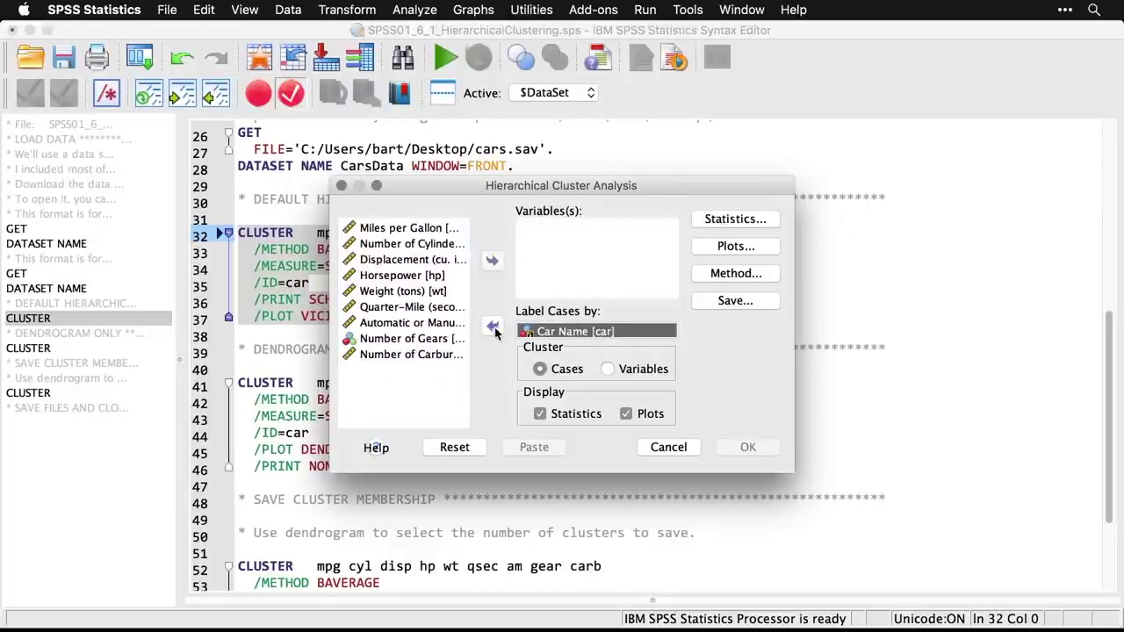
# - Add all remaining variables, from Miles per Gallon through Number of Carburetors, as clustering variables and run the analysis
pyautogui.click(399, 230)
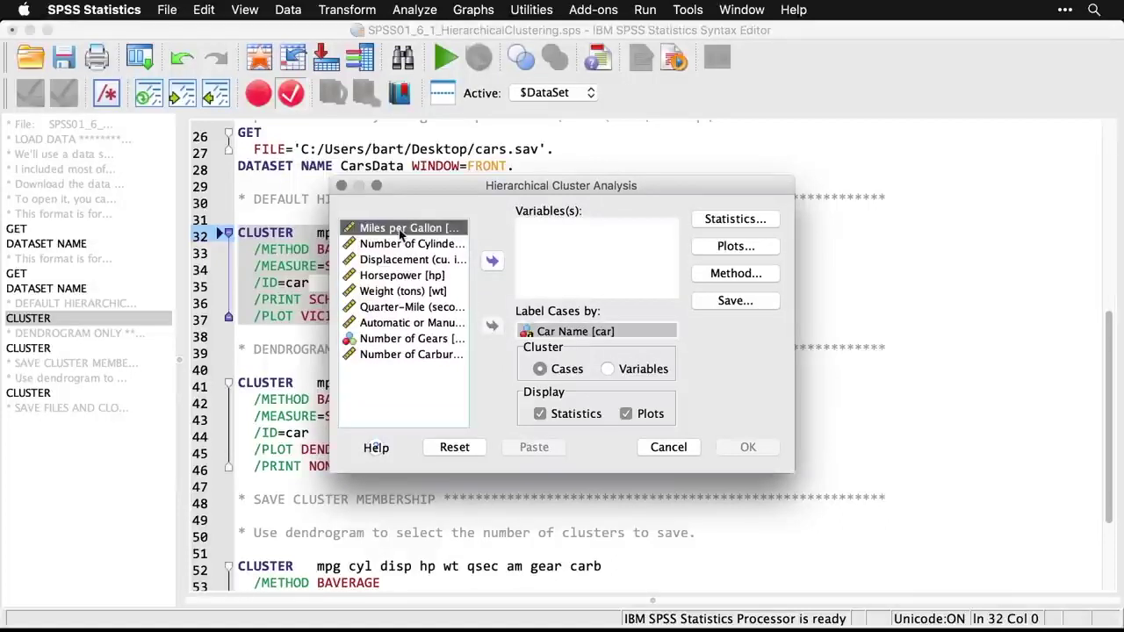
pyautogui.keyDown('shift'); pyautogui.click(393, 355); pyautogui.keyUp('shift')
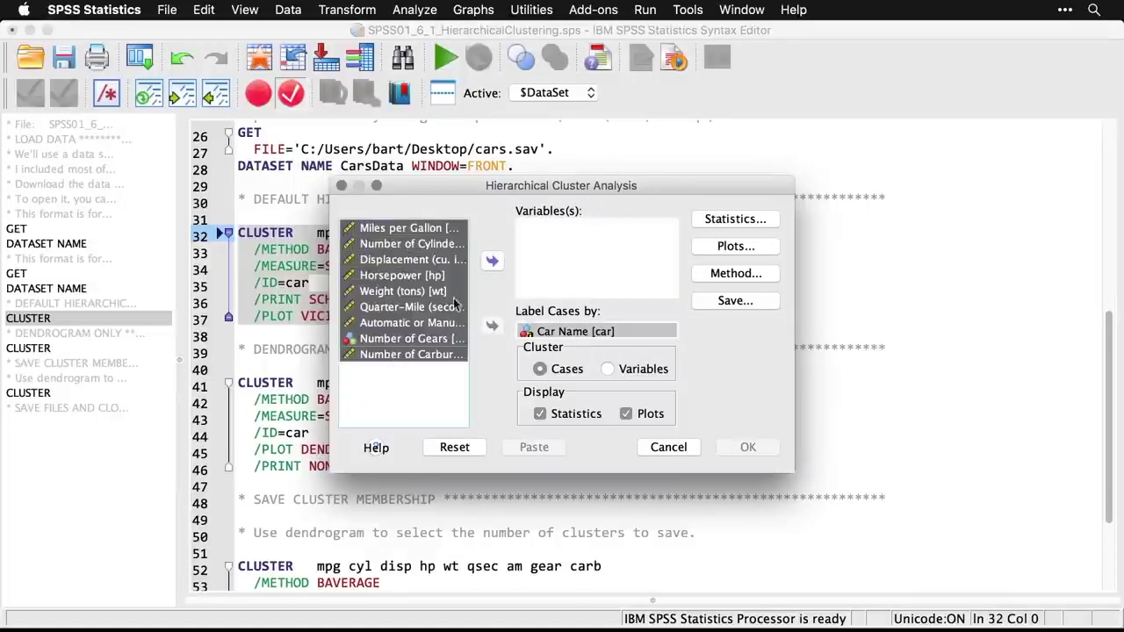
pyautogui.click(491, 261)
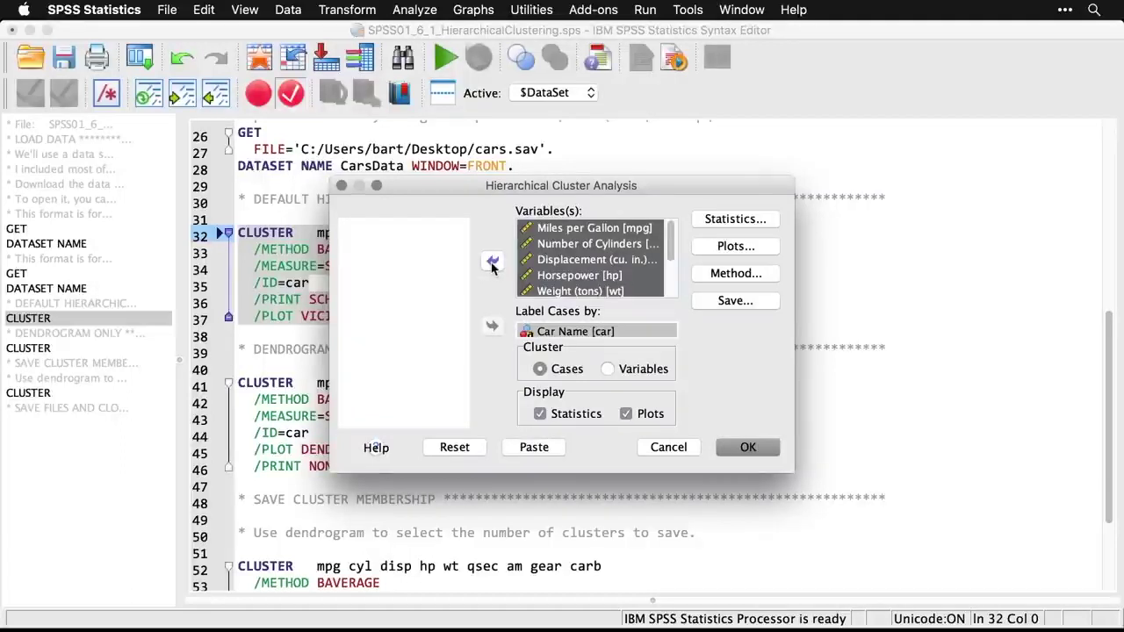
pyautogui.click(755, 445)
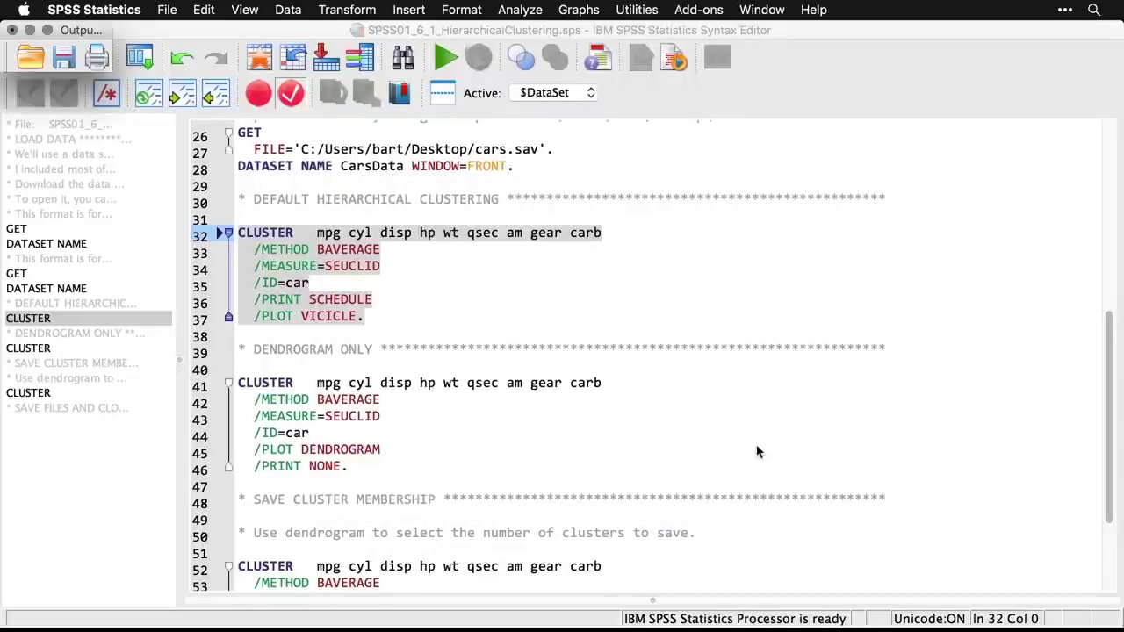
pyautogui.press('super+r')
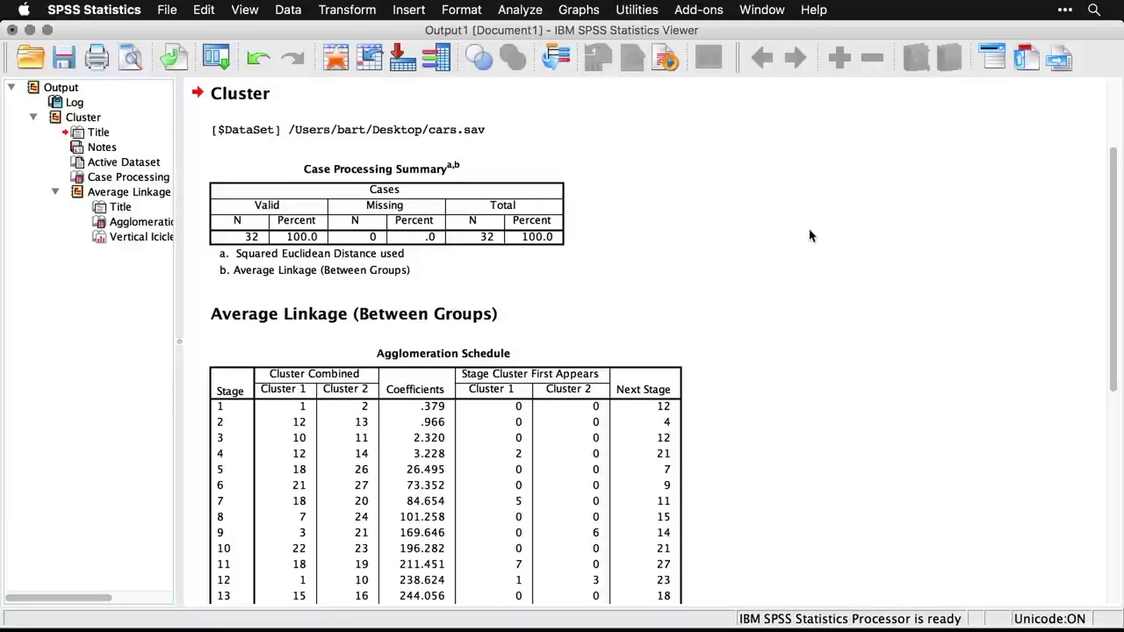
# - Examine the average linkage agglomeration schedule and the vertical icicle plot in the cluster output
pyautogui.scroll(-3, 810, 235)
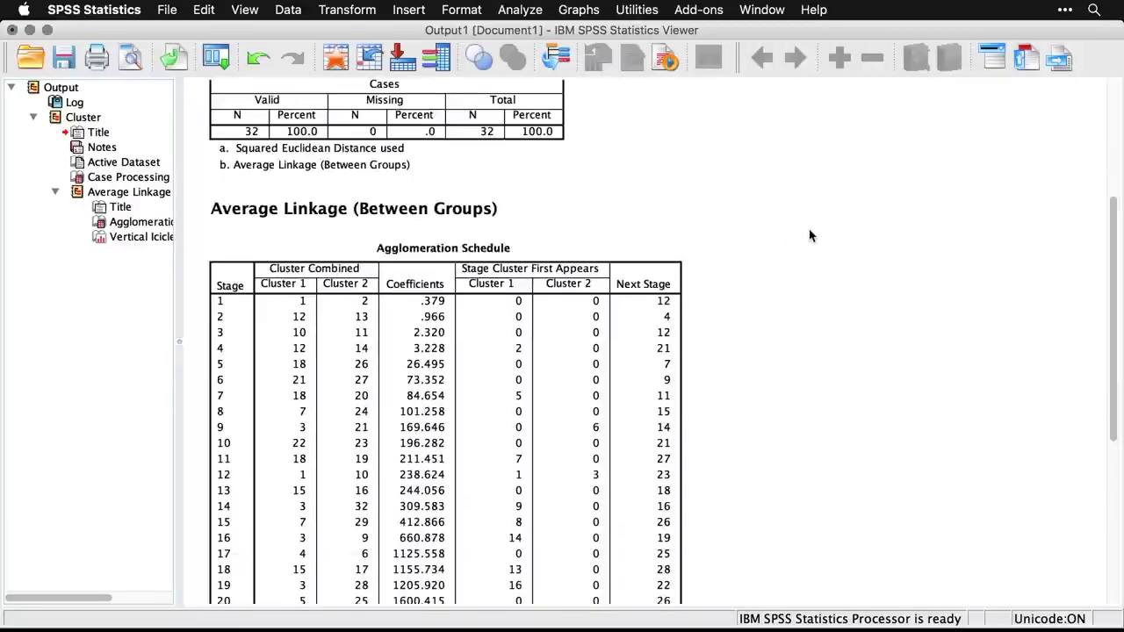
pyautogui.scroll(-2, 810, 235)
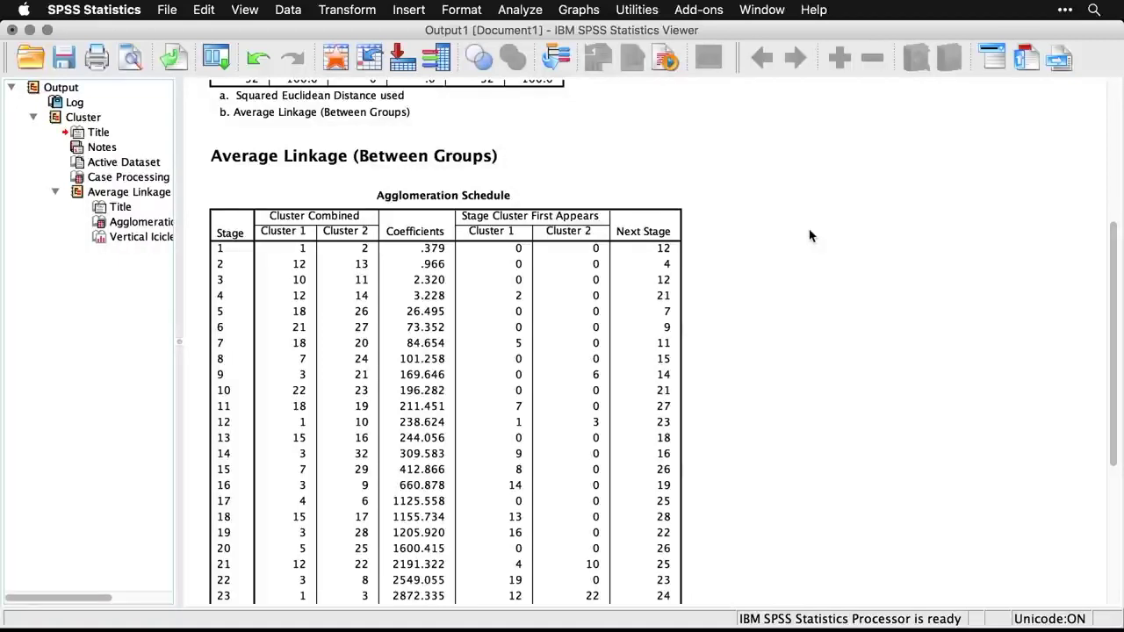
pyautogui.click(614, 339)
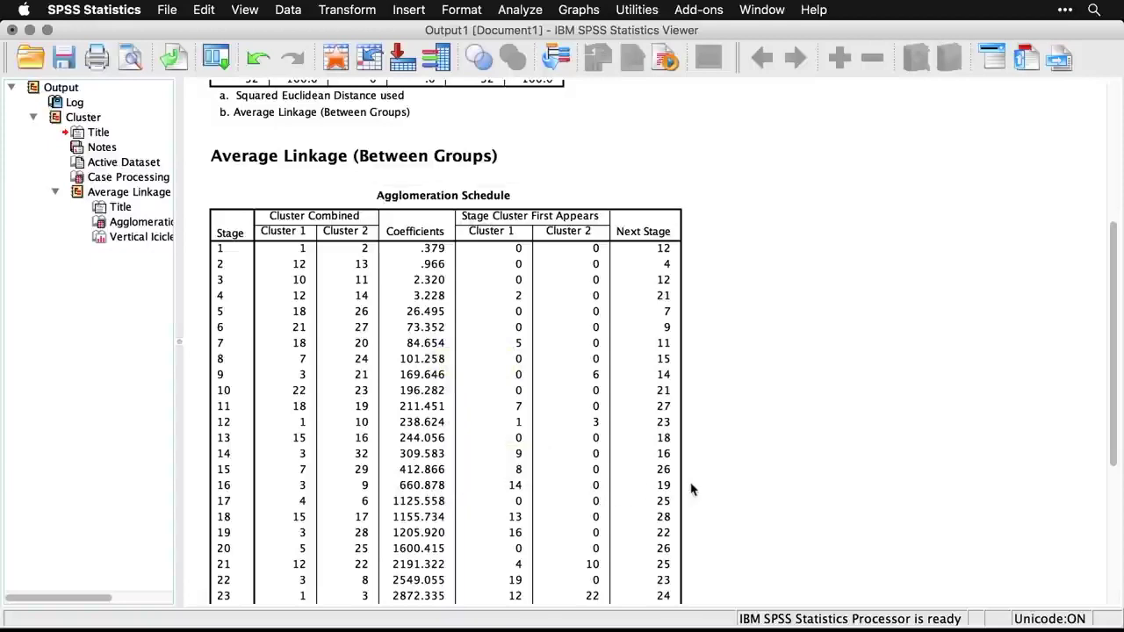
pyautogui.scroll(-3, 736, 490)
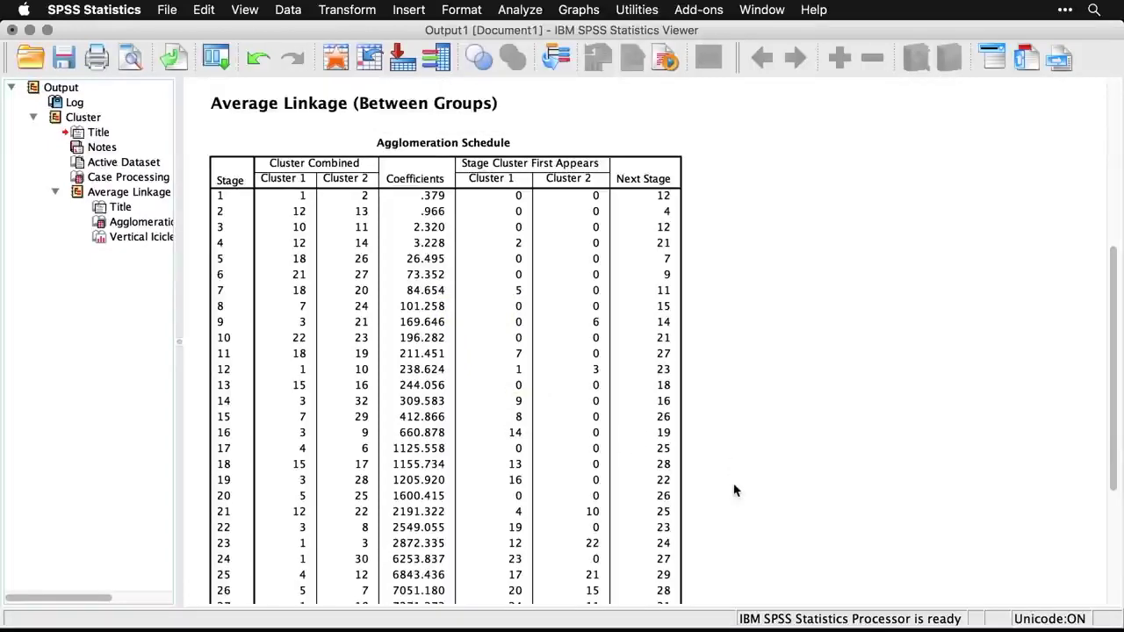
pyautogui.scroll(-3, 736, 490)
pyautogui.scroll(-10, 736, 490)
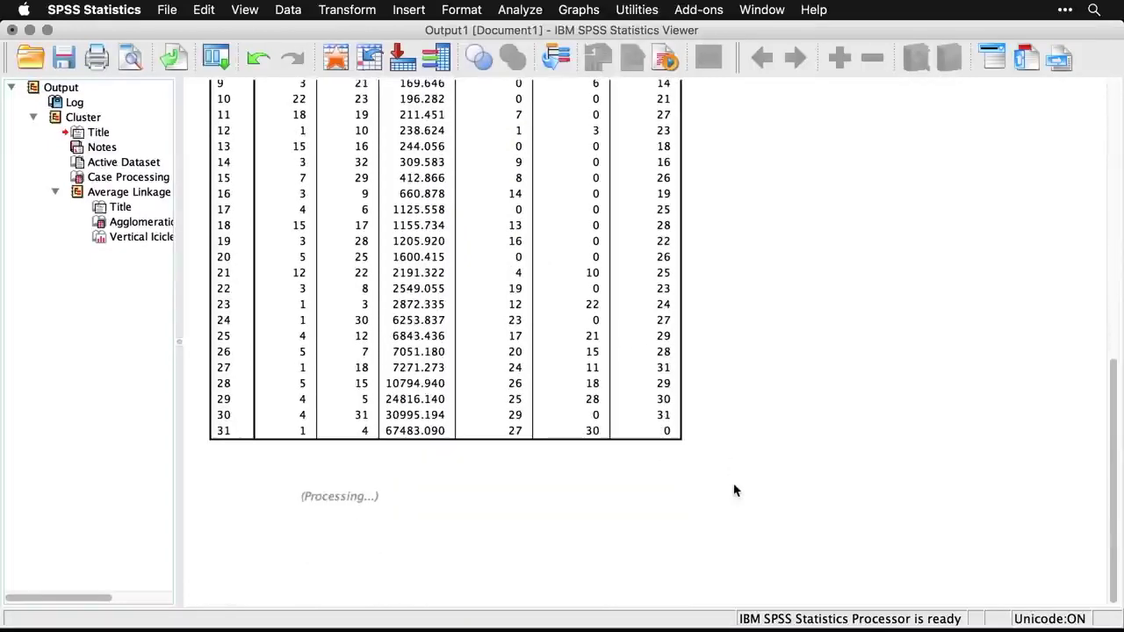
pyautogui.scroll(-15, 735, 490)
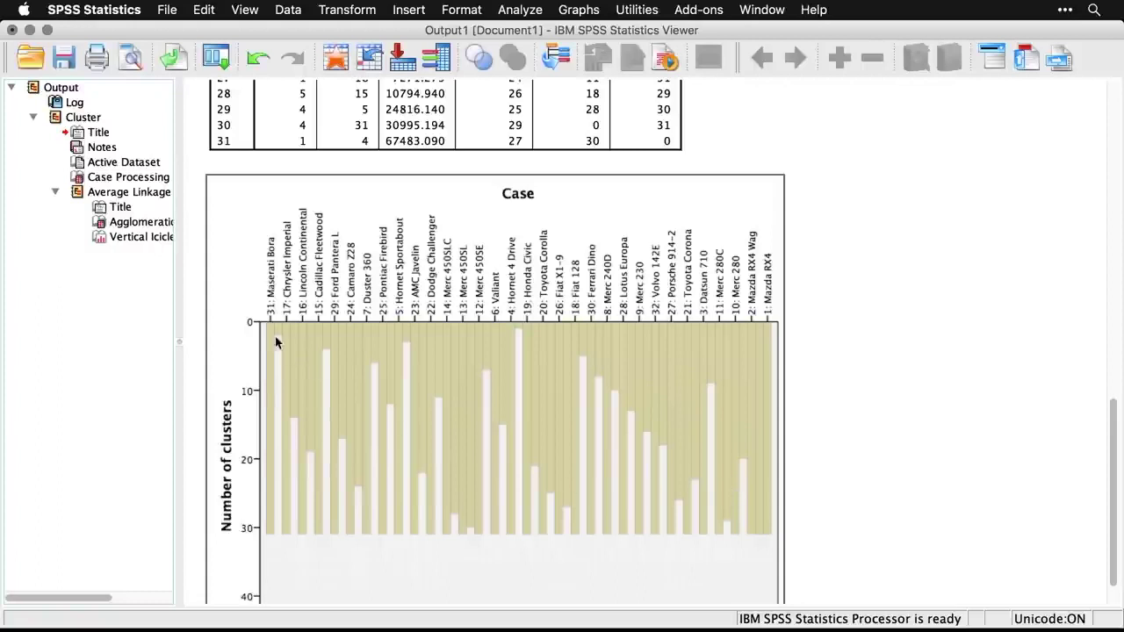
# - Delete all existing output, and recall the Hierarchical Cluster Analysis settings with the statistics display turned off
pyautogui.click(32, 91)
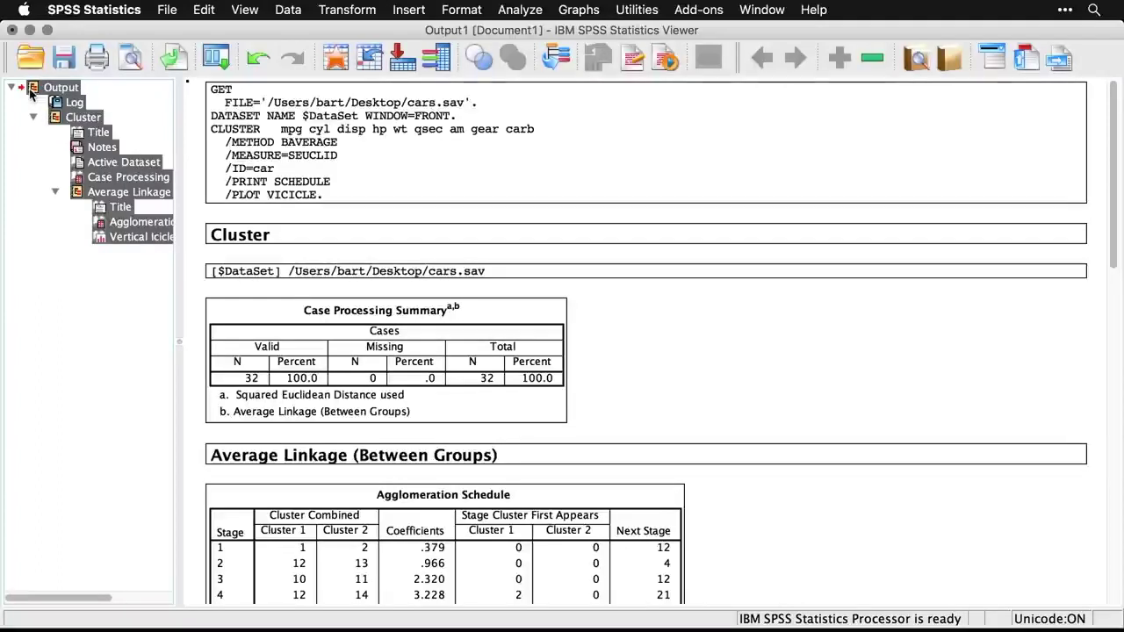
pyautogui.press('Delete')
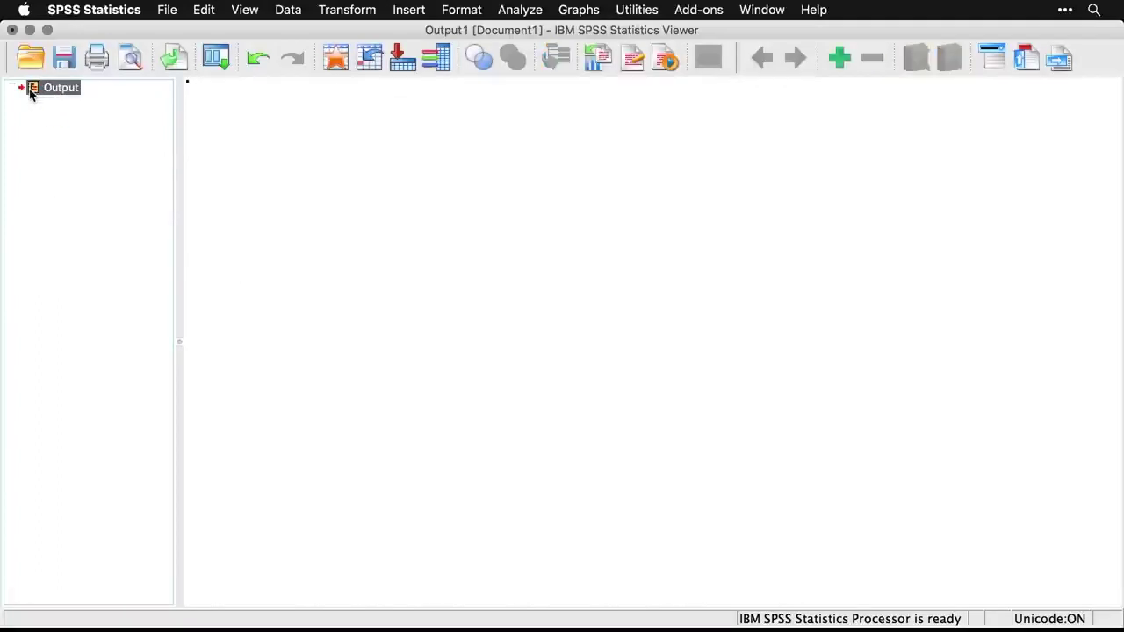
pyautogui.click(215, 59)
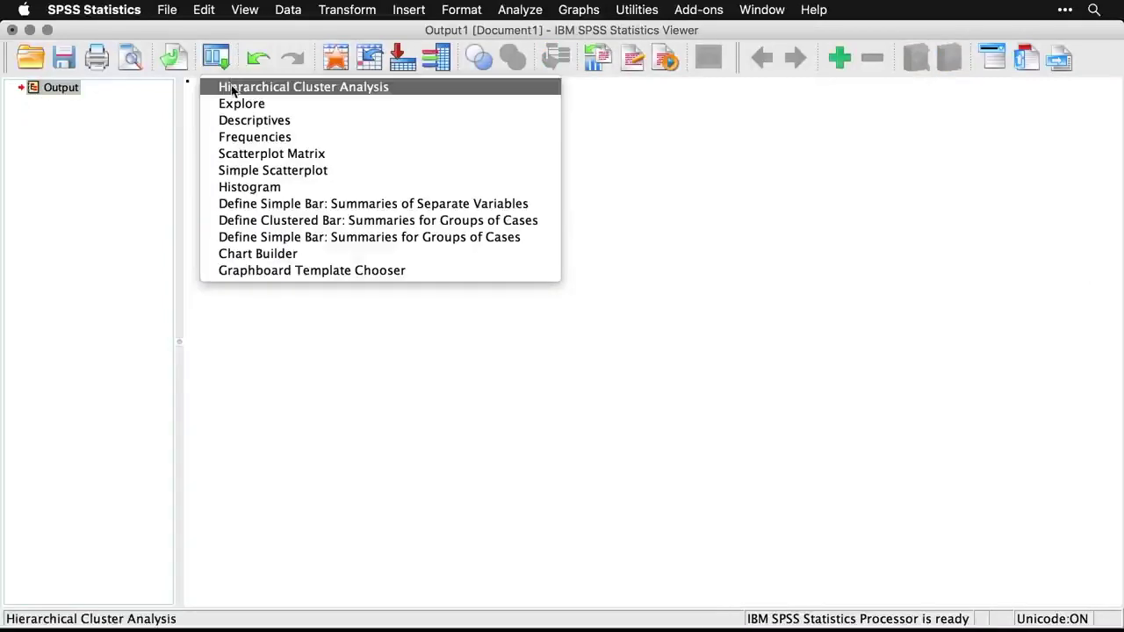
pyautogui.click(232, 90)
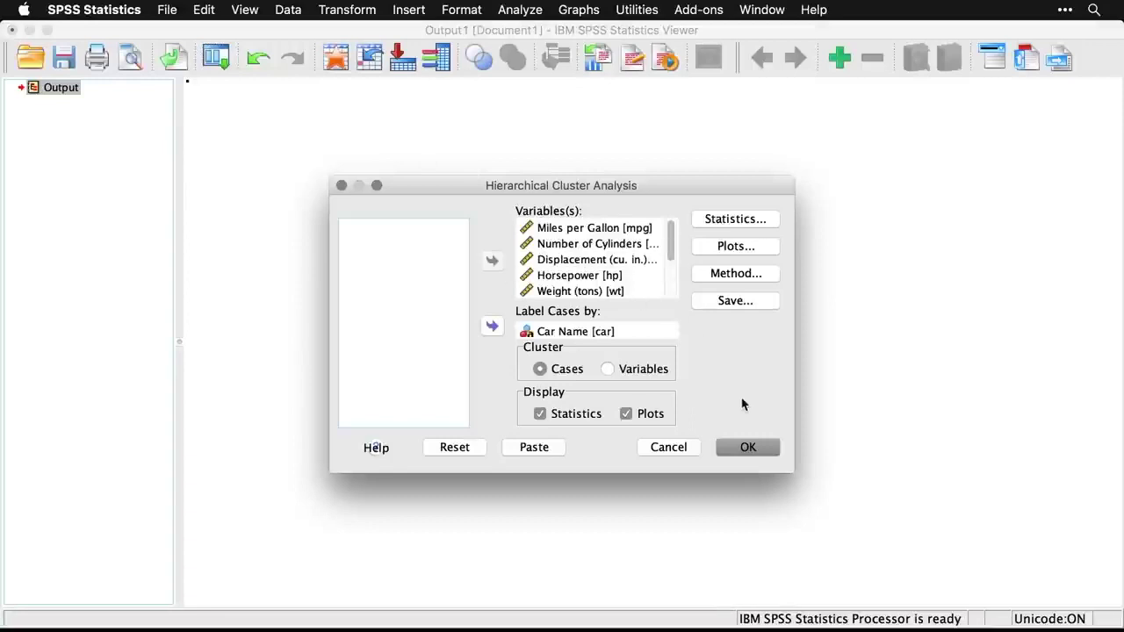
pyautogui.click(540, 414)
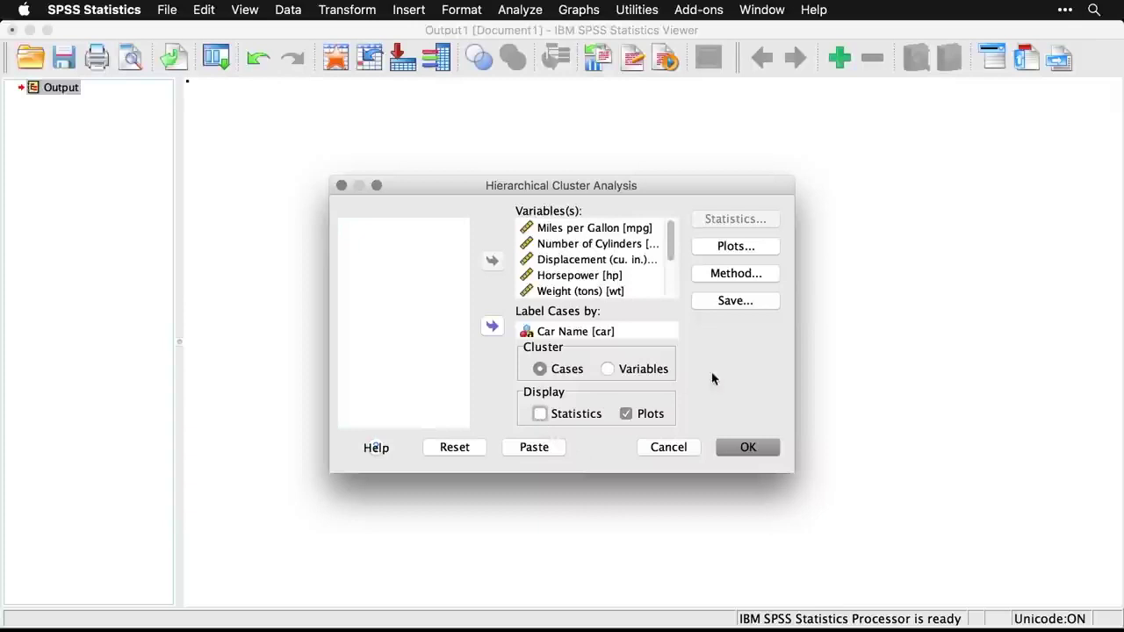
# - Set the cluster plots to a dendrogram with no icicle plot, and run the analysis
pyautogui.click(731, 245)
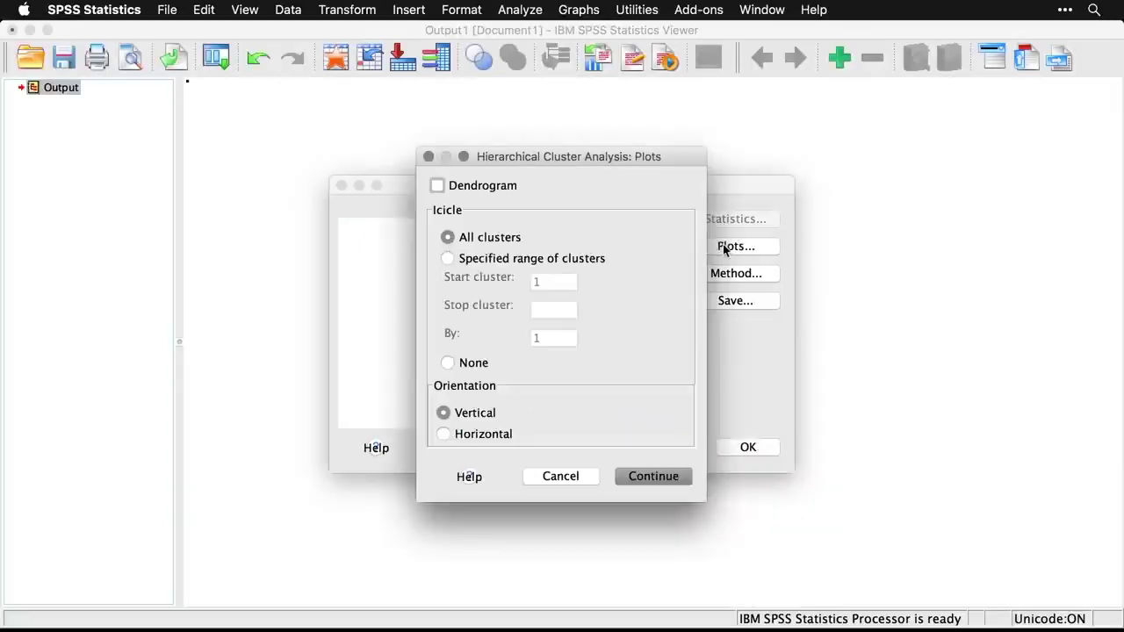
pyautogui.click(447, 365)
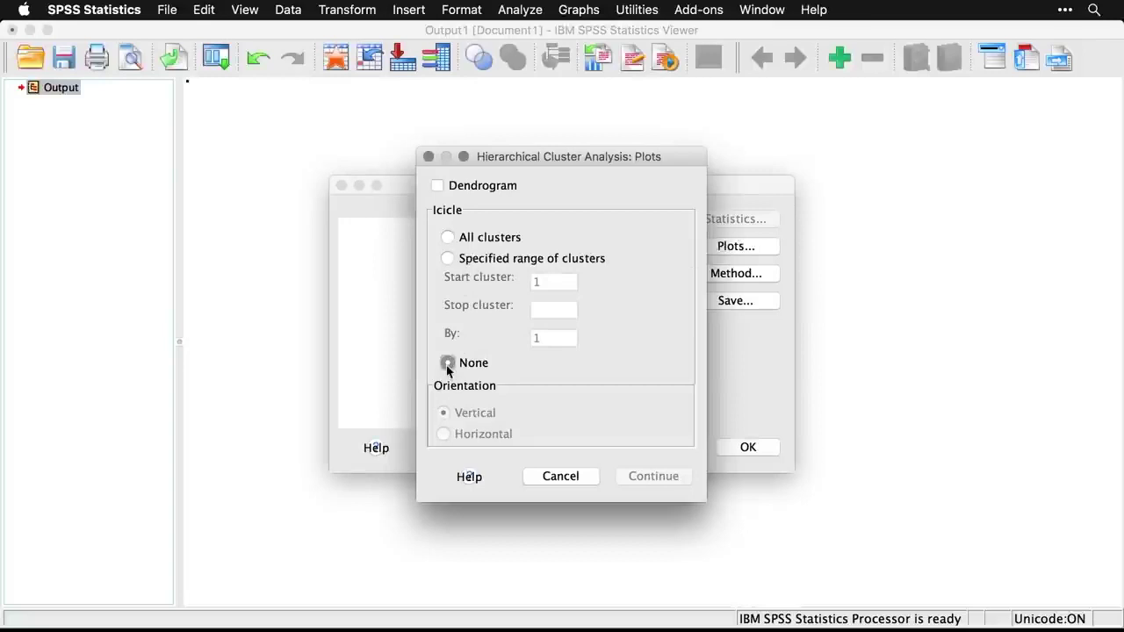
pyautogui.click(437, 186)
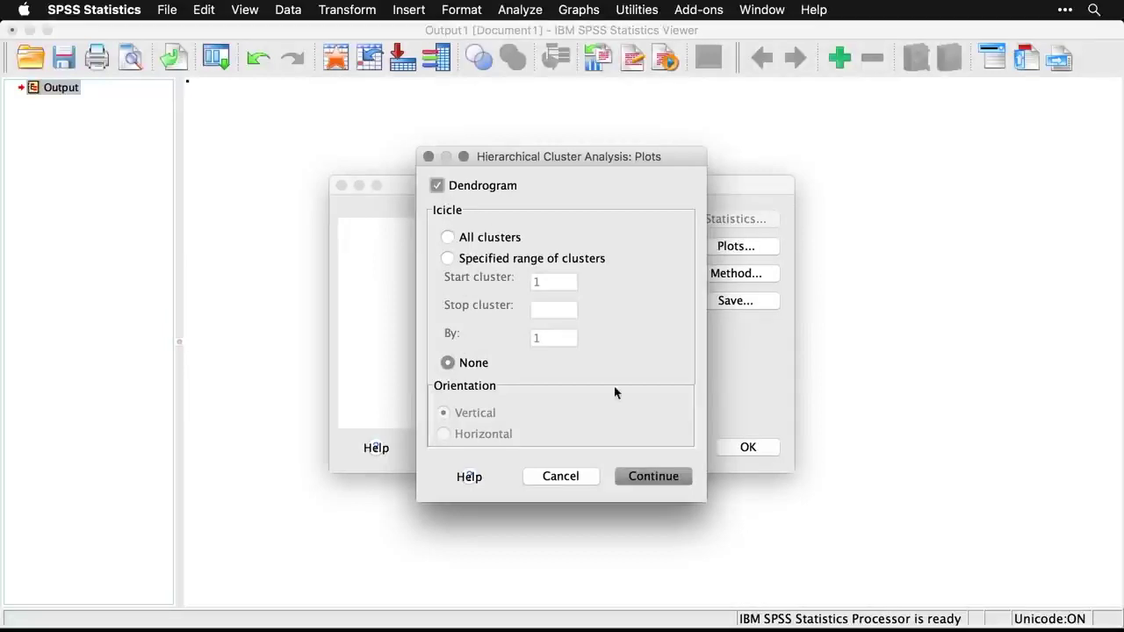
pyautogui.click(654, 476)
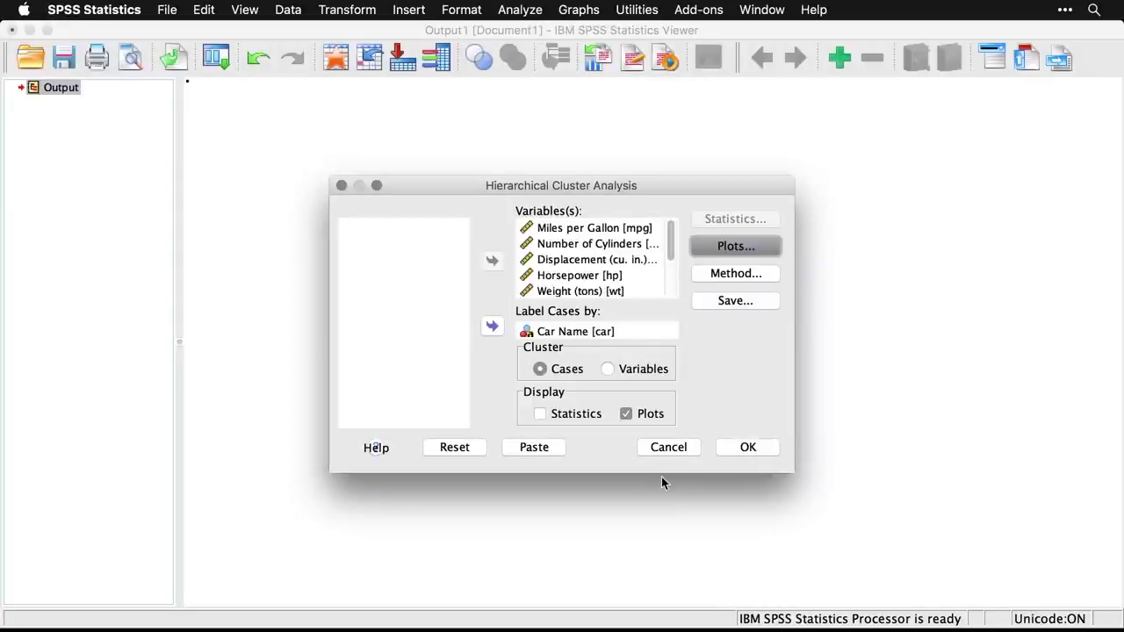
pyautogui.click(757, 448)
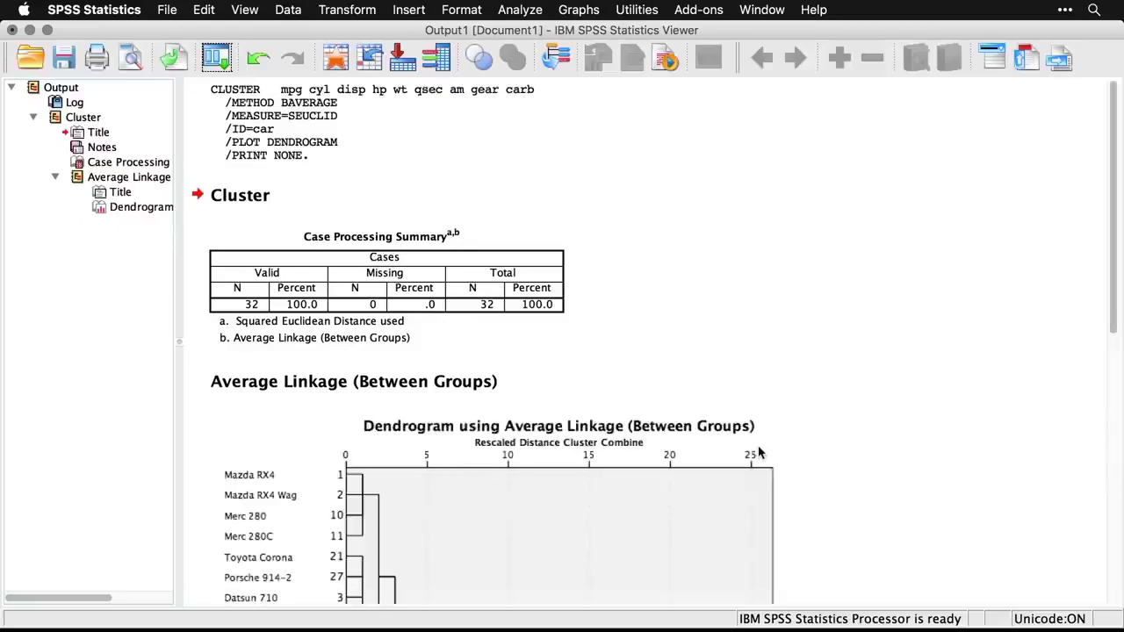
# - Examine how the cars are grouped in the average linkage dendrogram
pyautogui.scroll(-5, 759, 452)
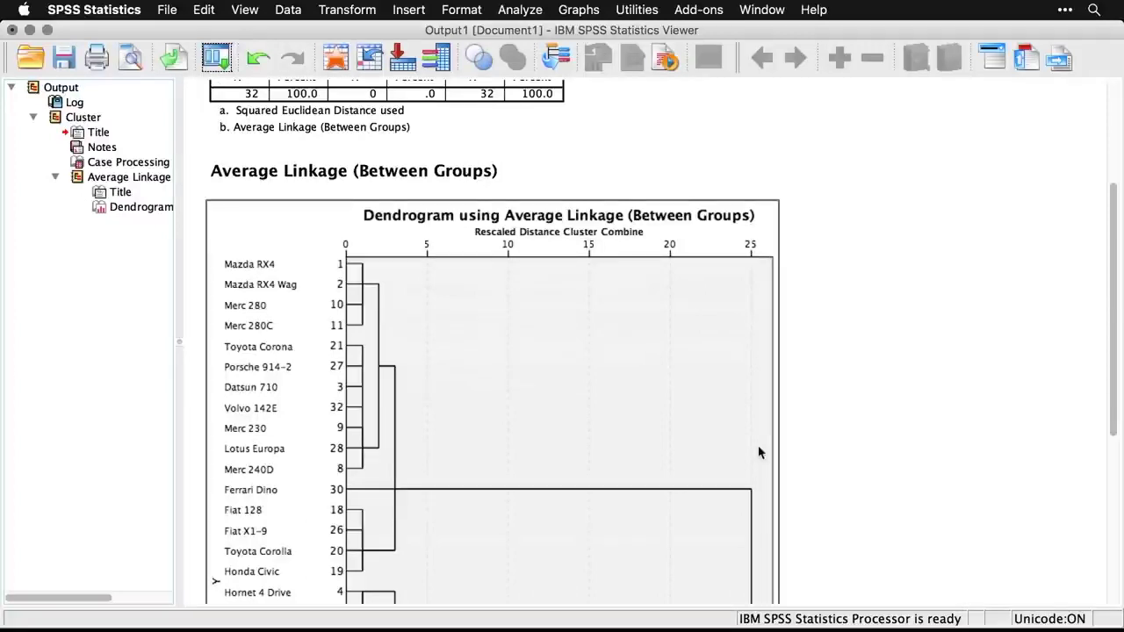
pyautogui.scroll(-2, 760, 452)
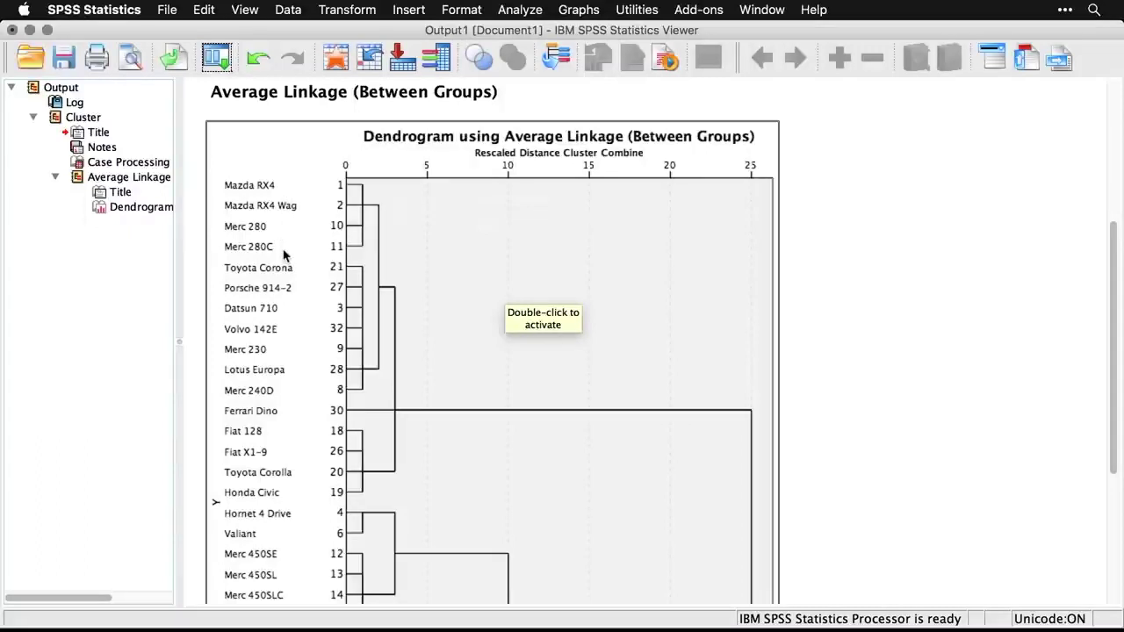
pyautogui.click(920, 349)
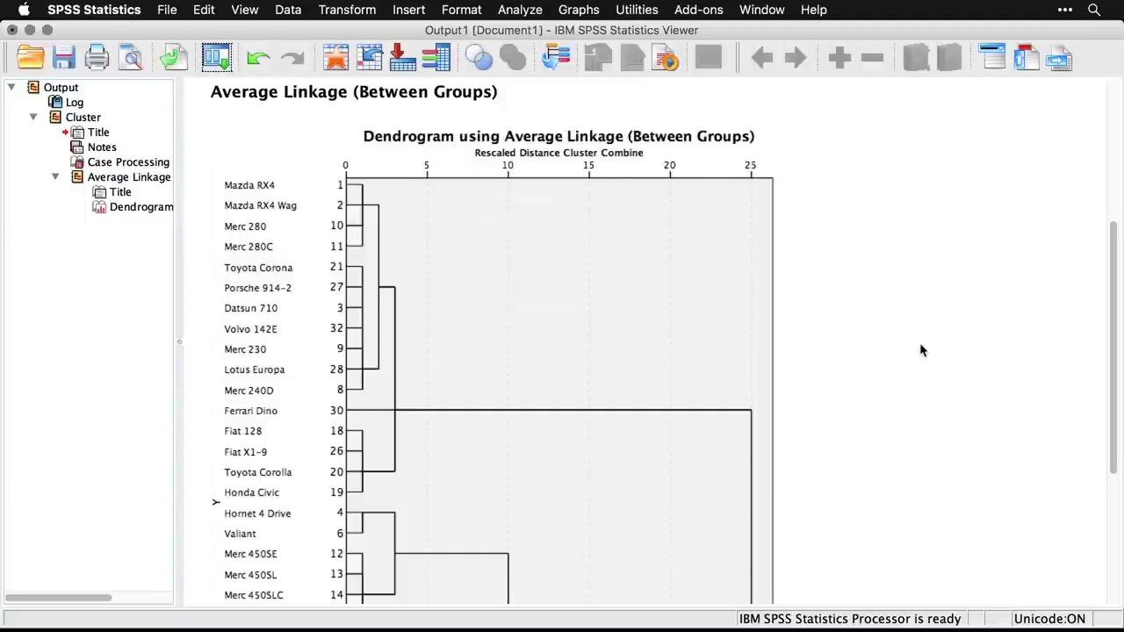
# - Examine the dendrogram's main branches and single-car branches from top to bottom to judge how many clusters to keep
pyautogui.scroll(-5, 943, 404)
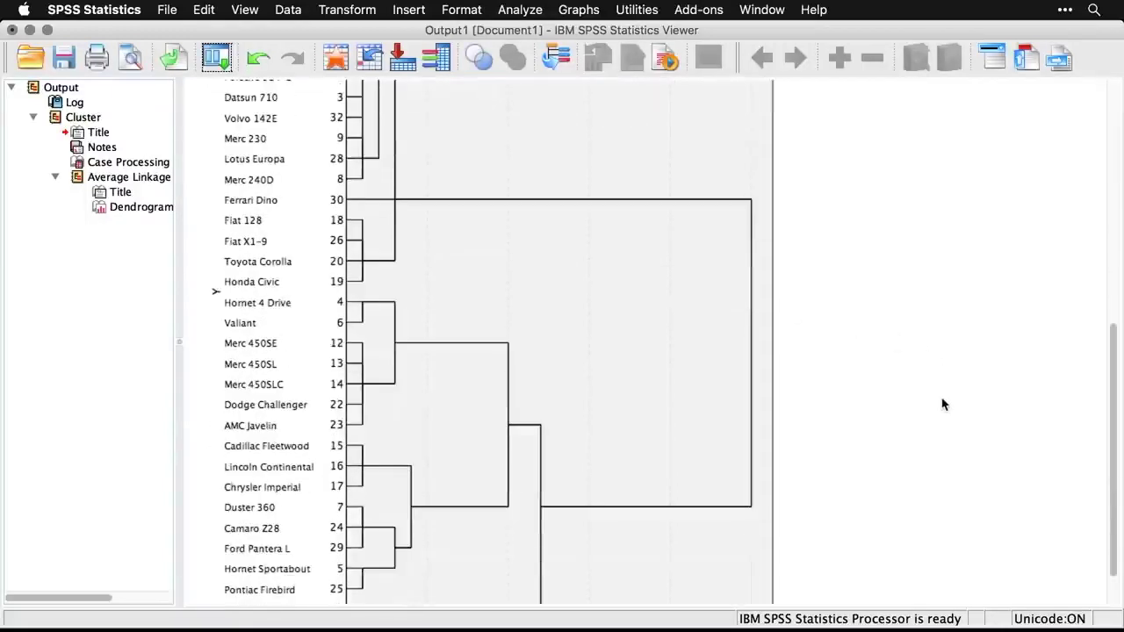
pyautogui.click(758, 466)
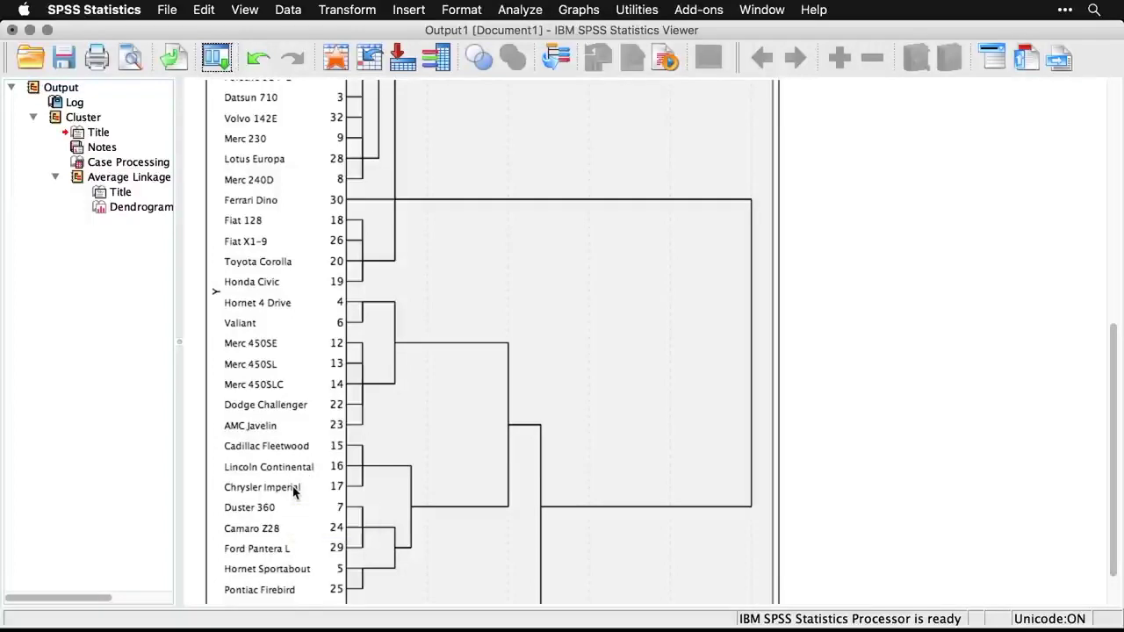
pyautogui.scroll(-2, 294, 493)
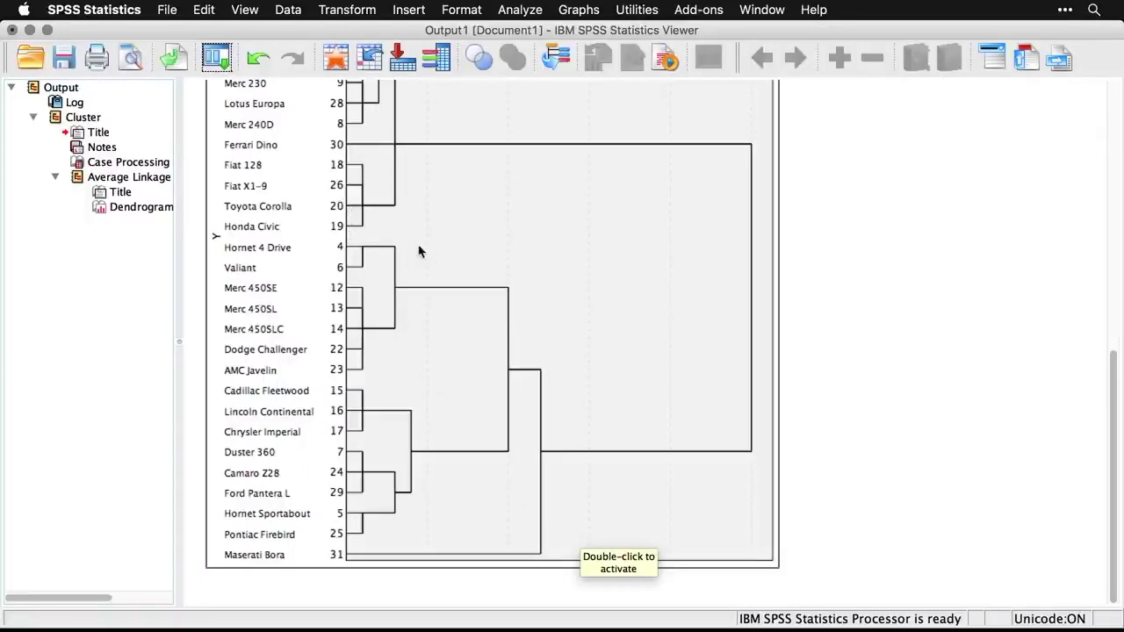
pyautogui.scroll(3, 419, 252)
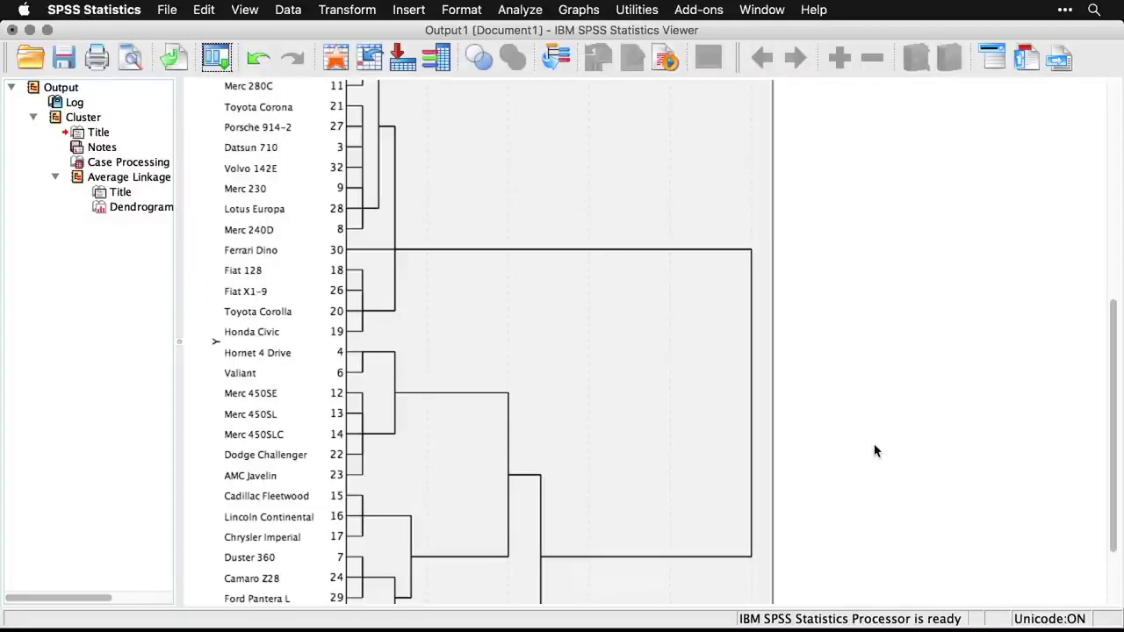
pyautogui.scroll(-5, 874, 450)
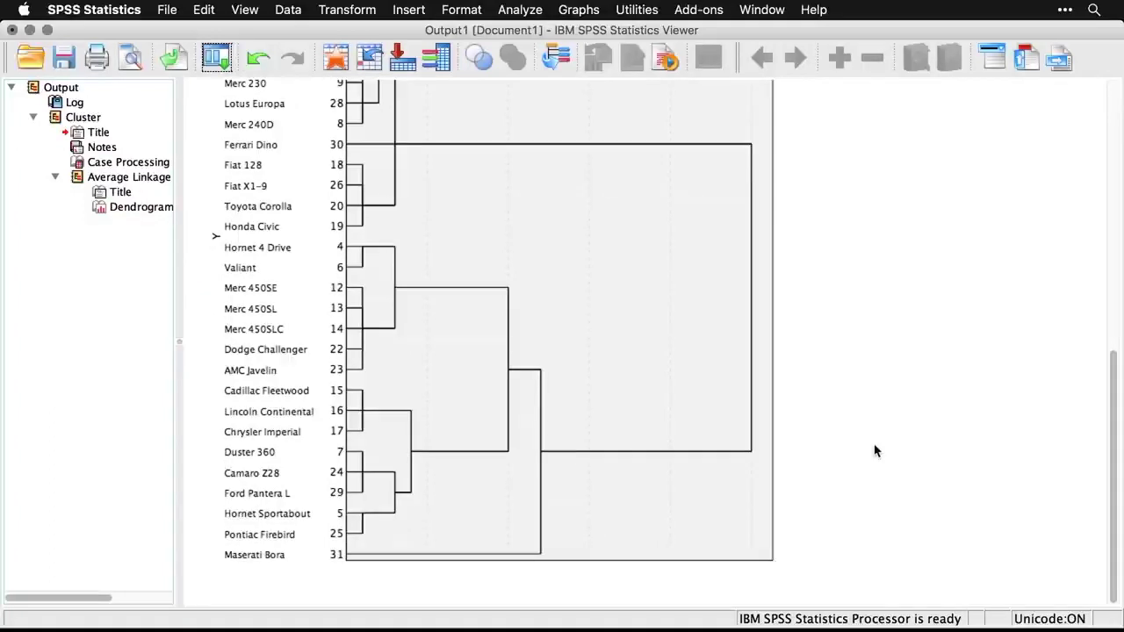
pyautogui.scroll(10, 874, 450)
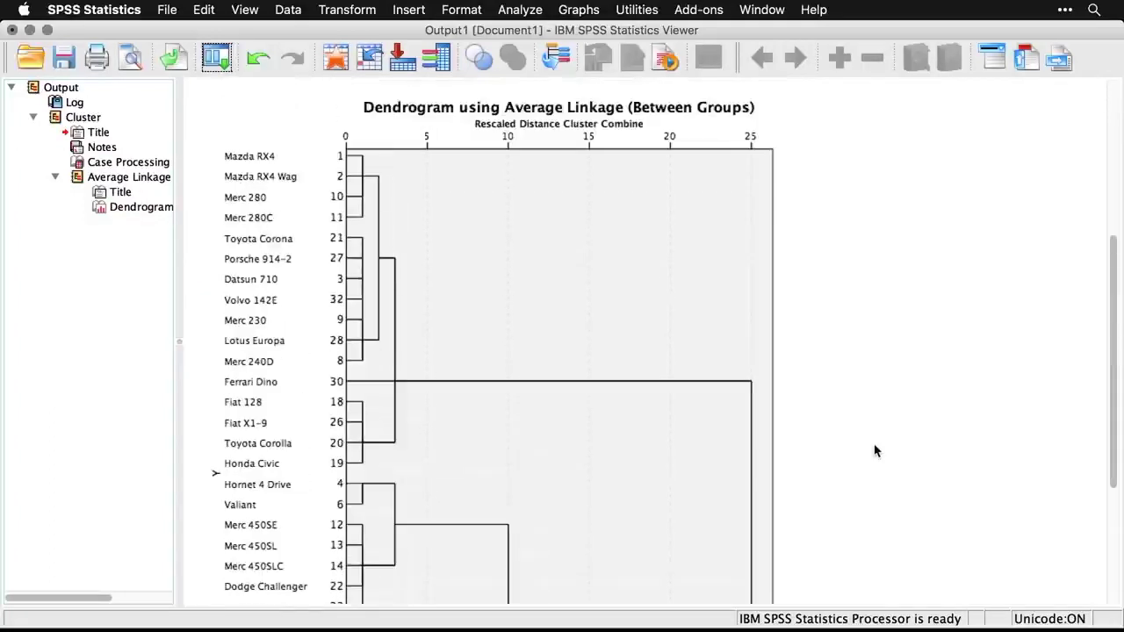
pyautogui.scroll(-10, 874, 451)
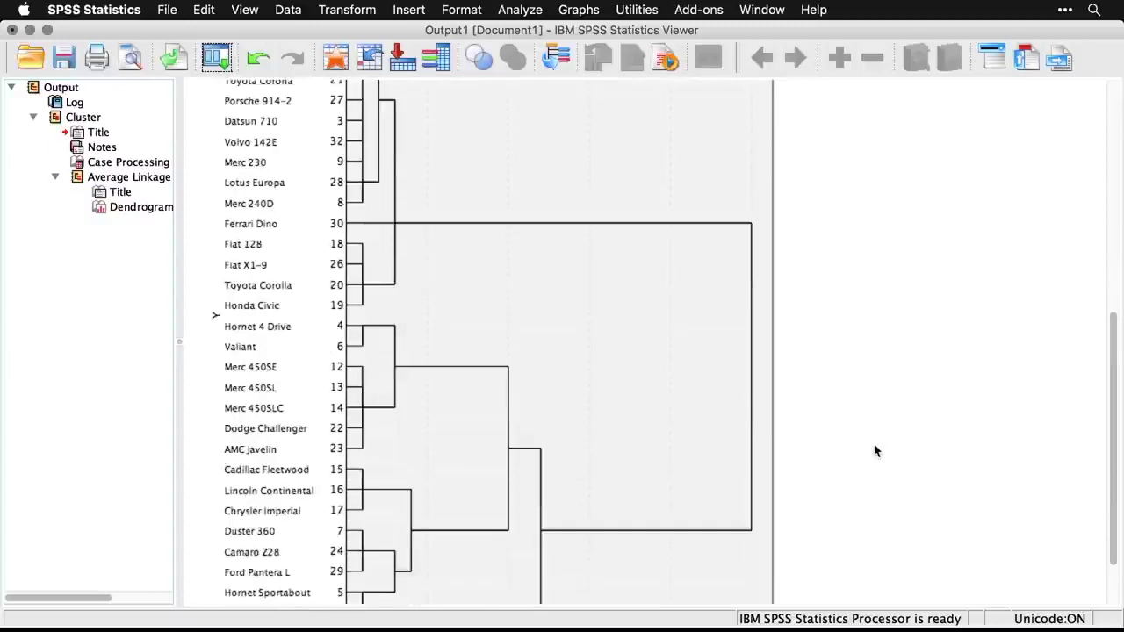
pyautogui.scroll(9, 873, 451)
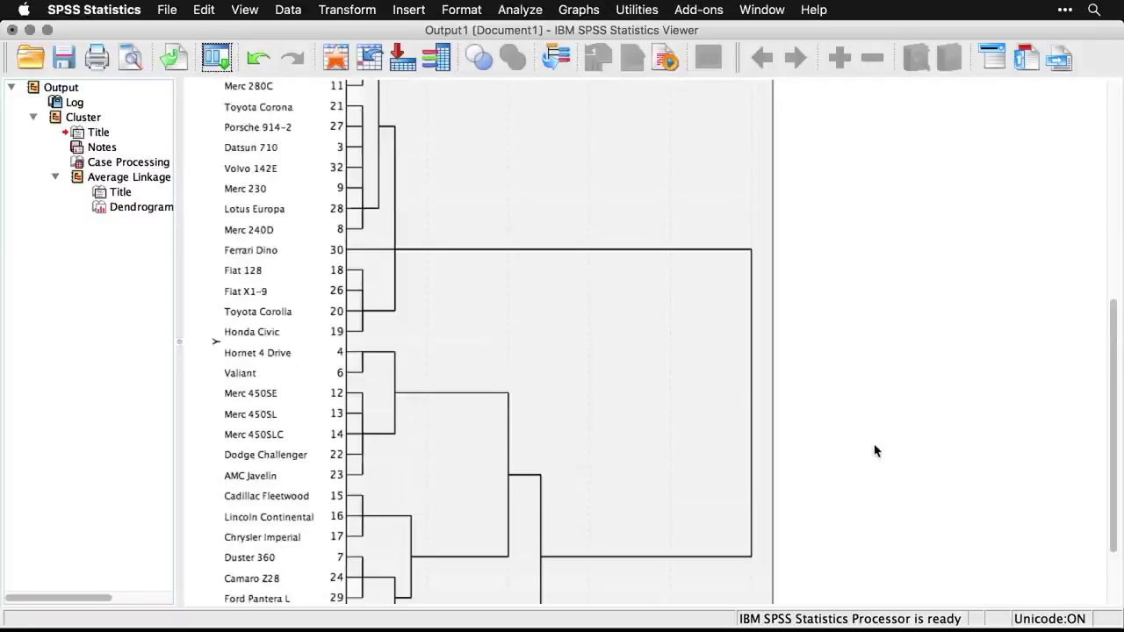
pyautogui.scroll(-4, 873, 450)
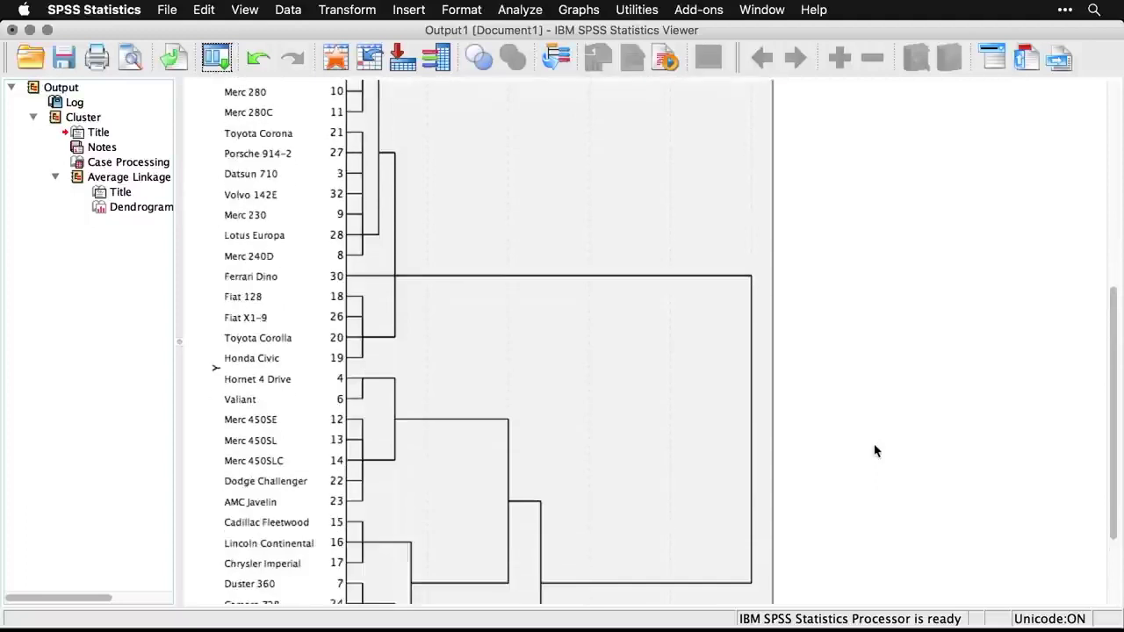
pyautogui.click(465, 286)
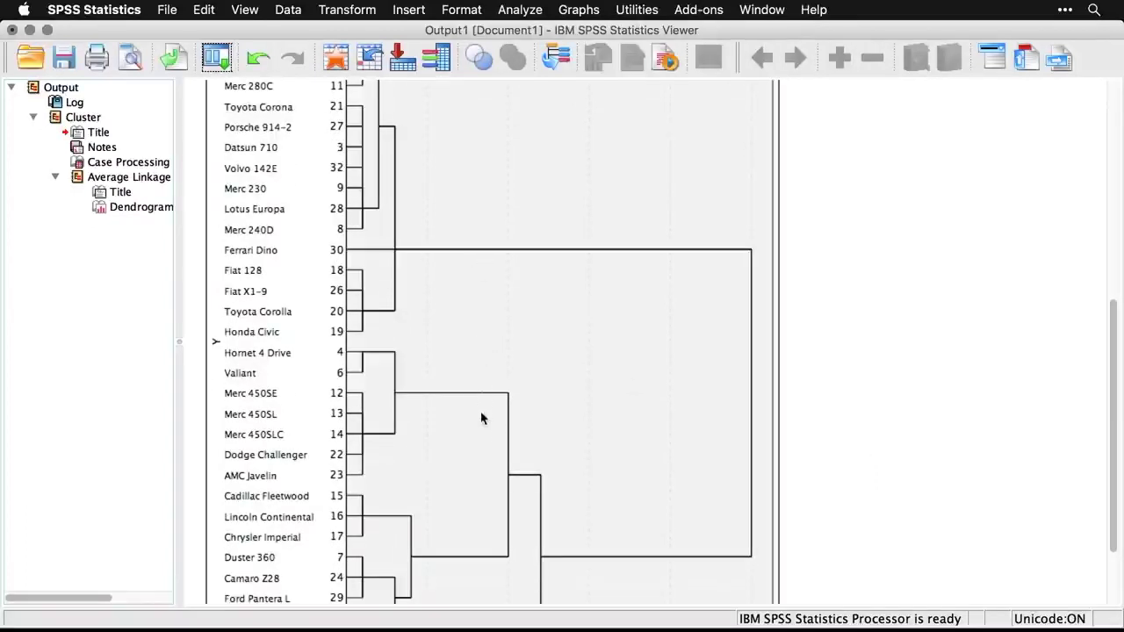
pyautogui.scroll(-4, 483, 564)
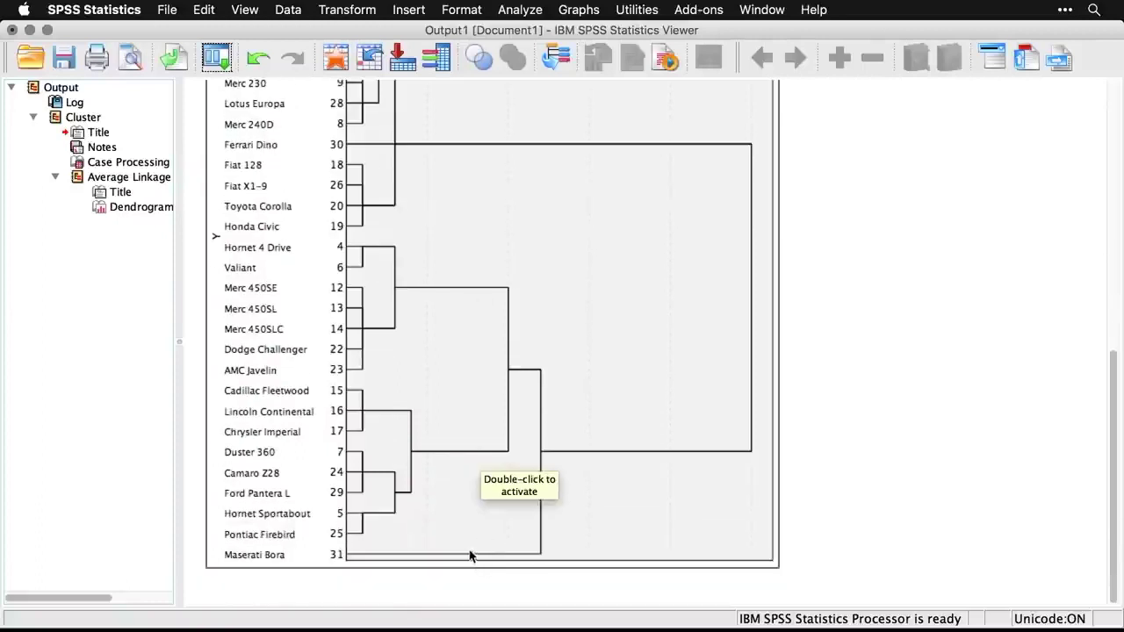
pyautogui.click(1004, 293)
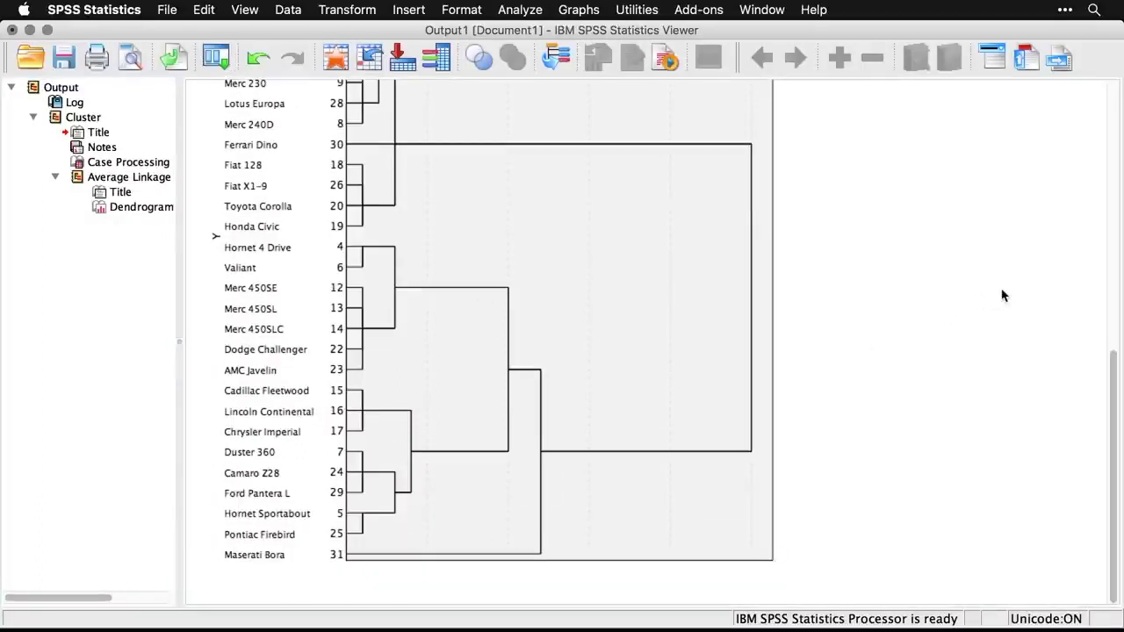
# - Recall the Hierarchical Cluster Analysis settings and save cluster membership as a single solution with 4 clusters
pyautogui.click(216, 58)
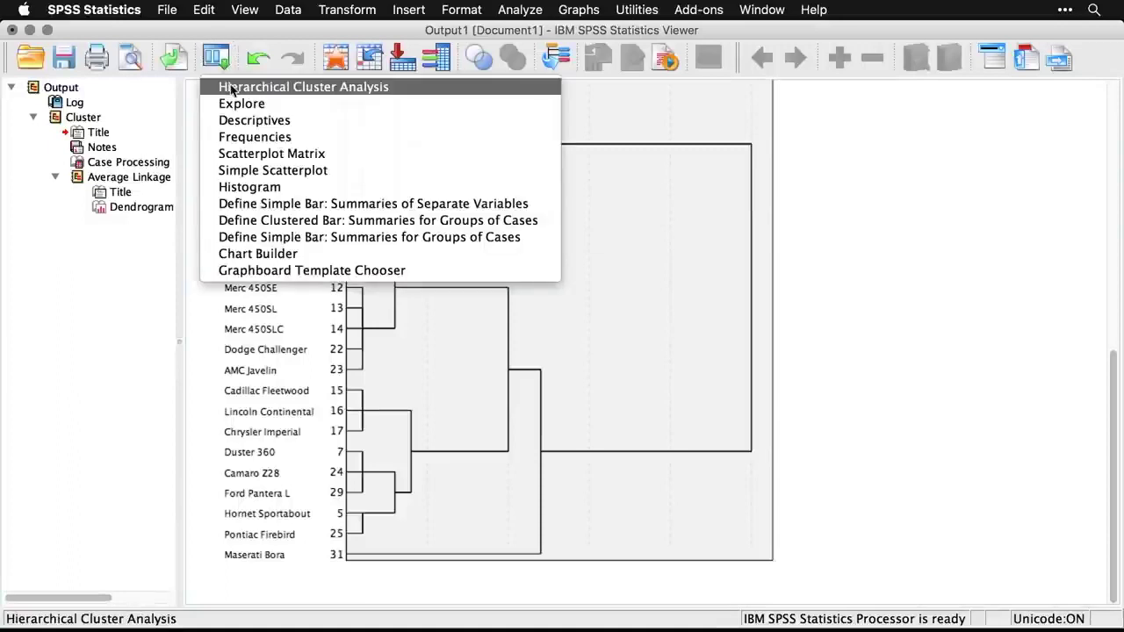
pyautogui.click(233, 87)
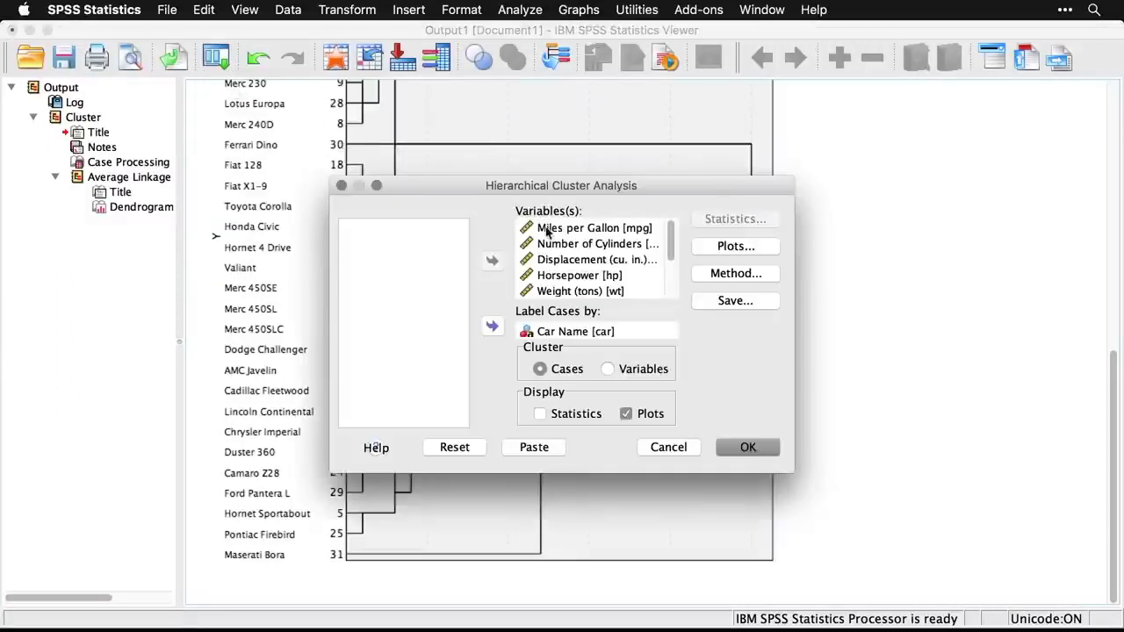
pyautogui.click(745, 305)
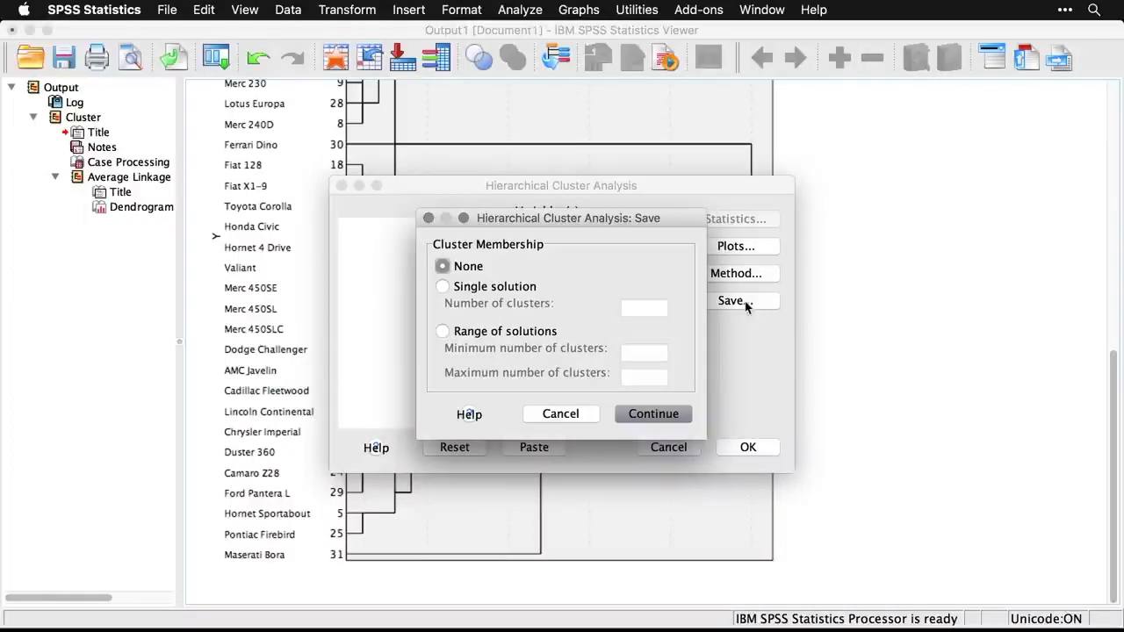
pyautogui.click(443, 290)
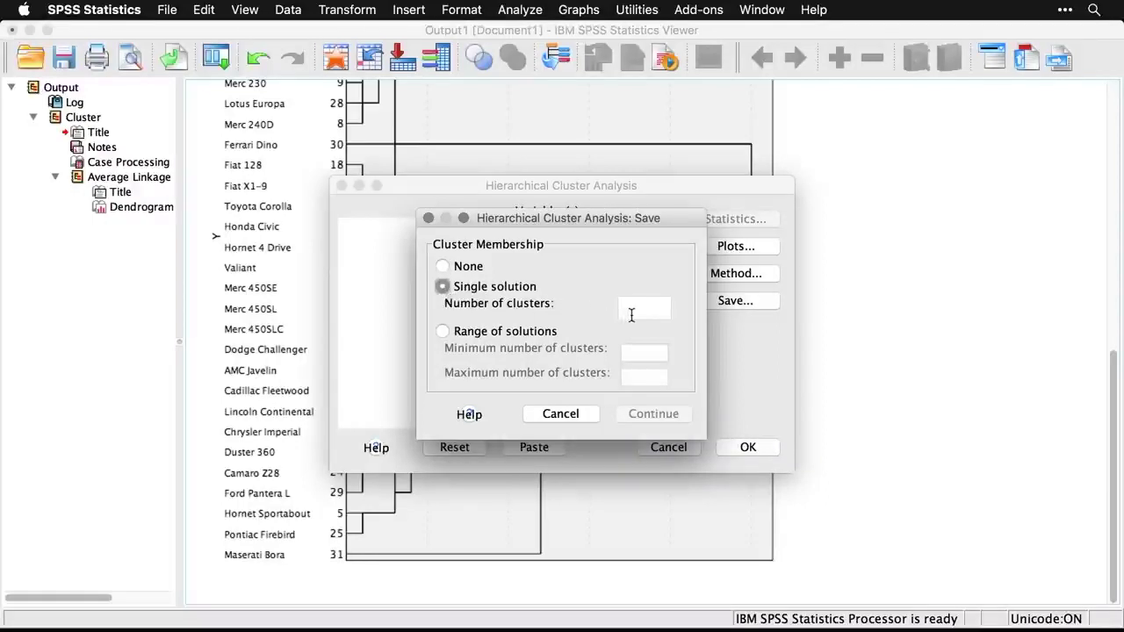
pyautogui.click(631, 314)
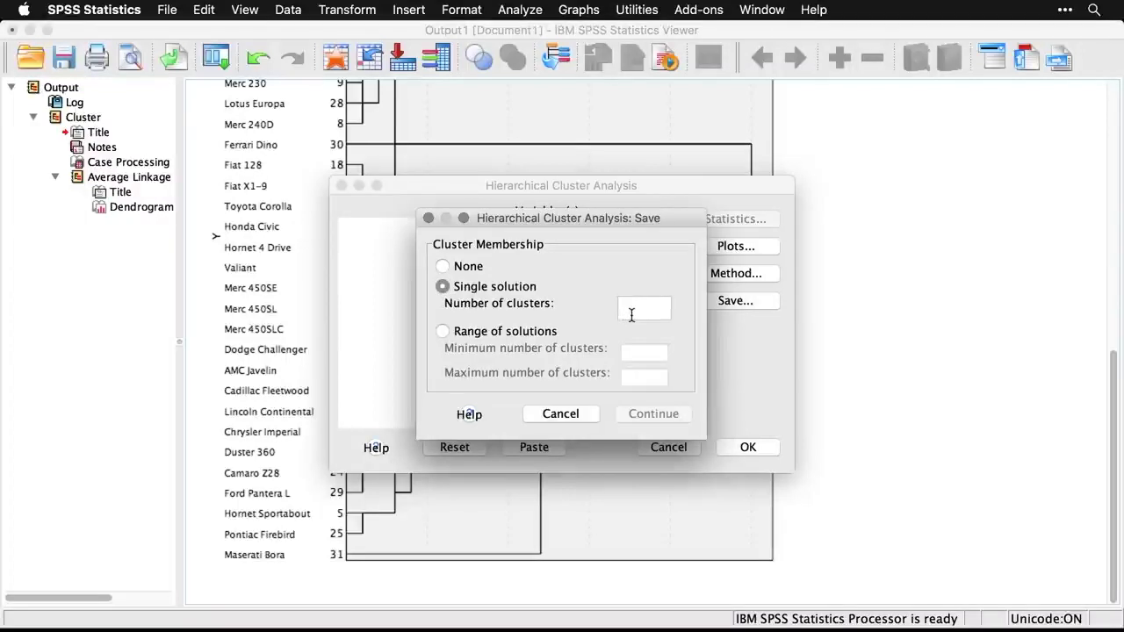
pyautogui.write('4')
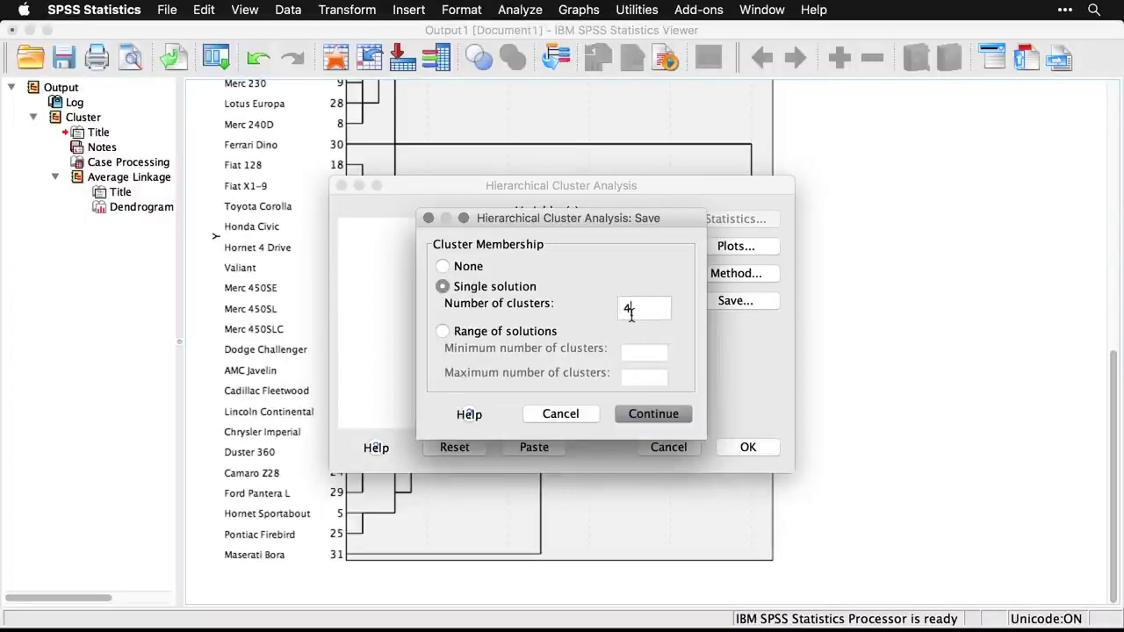
pyautogui.click(662, 420)
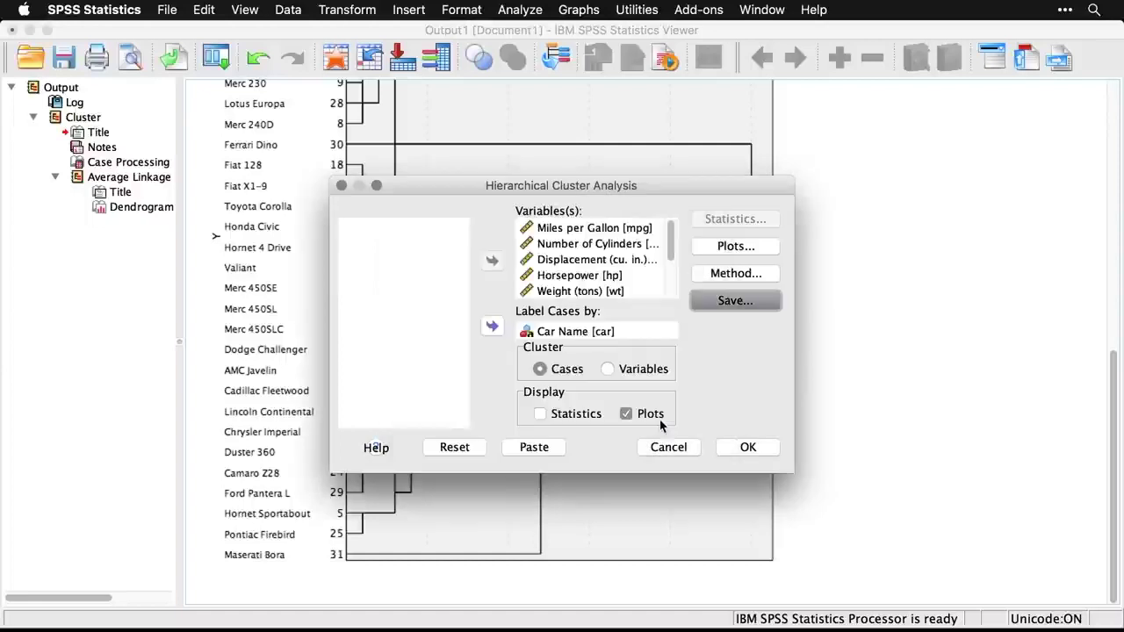
# - Turn off the plots display and run the hierarchical cluster analysis
pyautogui.click(626, 415)
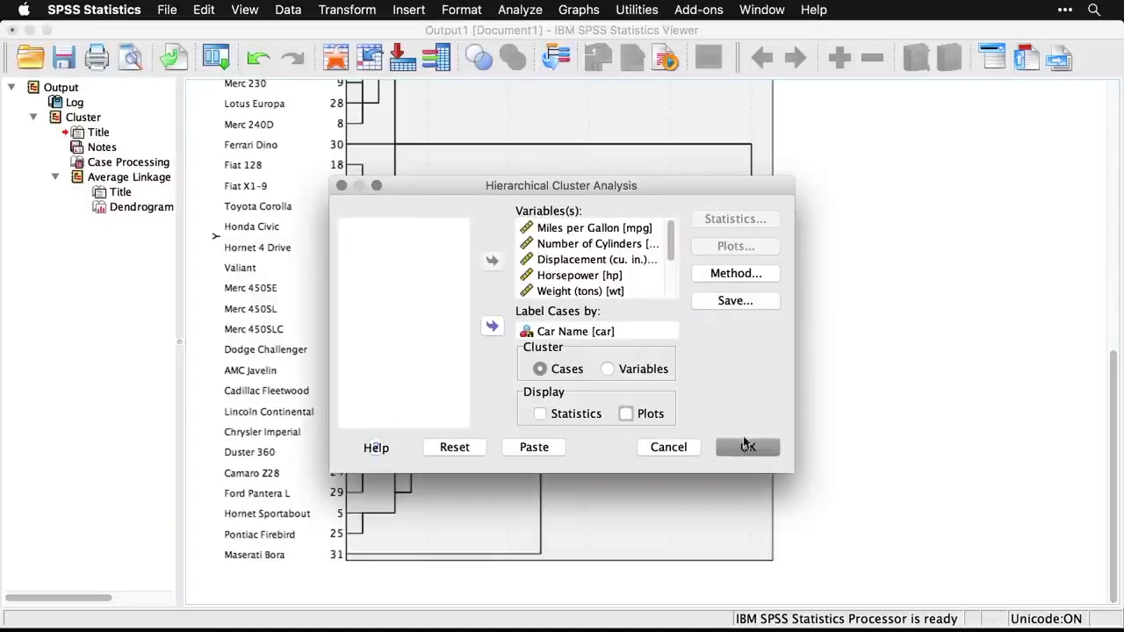
pyautogui.click(749, 449)
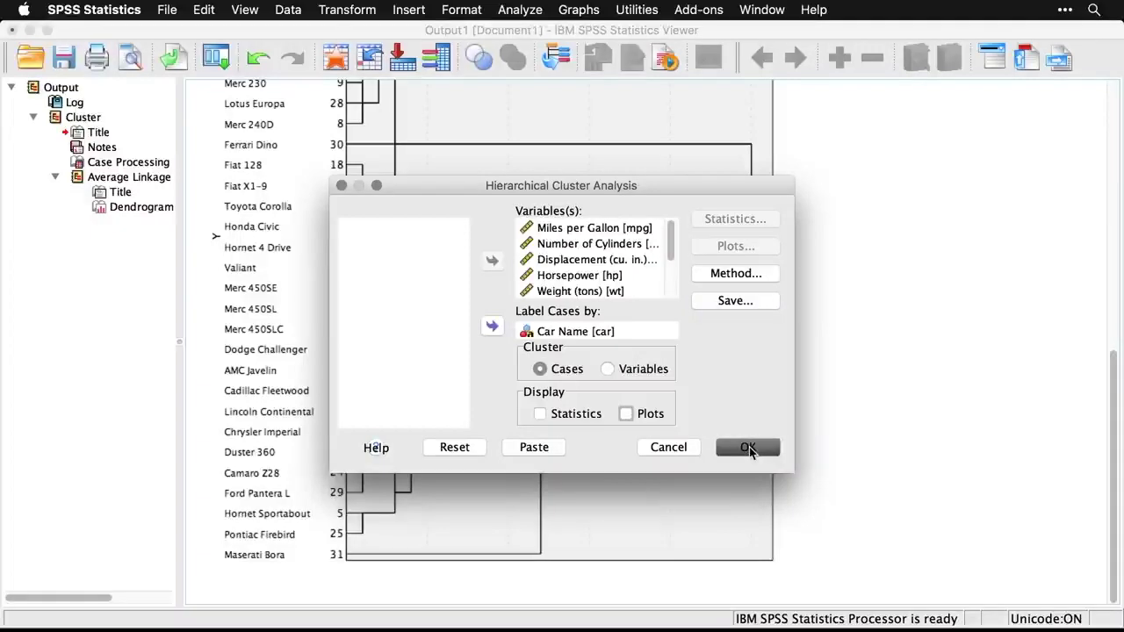
pyautogui.click(749, 447)
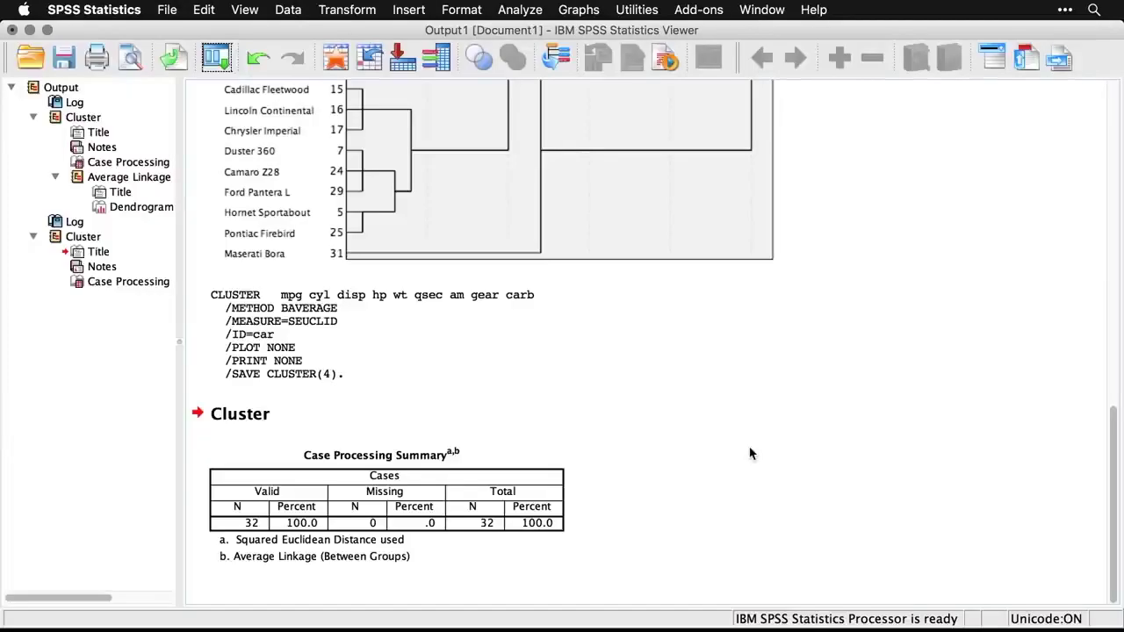
# - Go to the cars.sav data and examine the saved cluster memberships in CLU4_1, including the Maserati Bora case
pyautogui.click(462, 489)
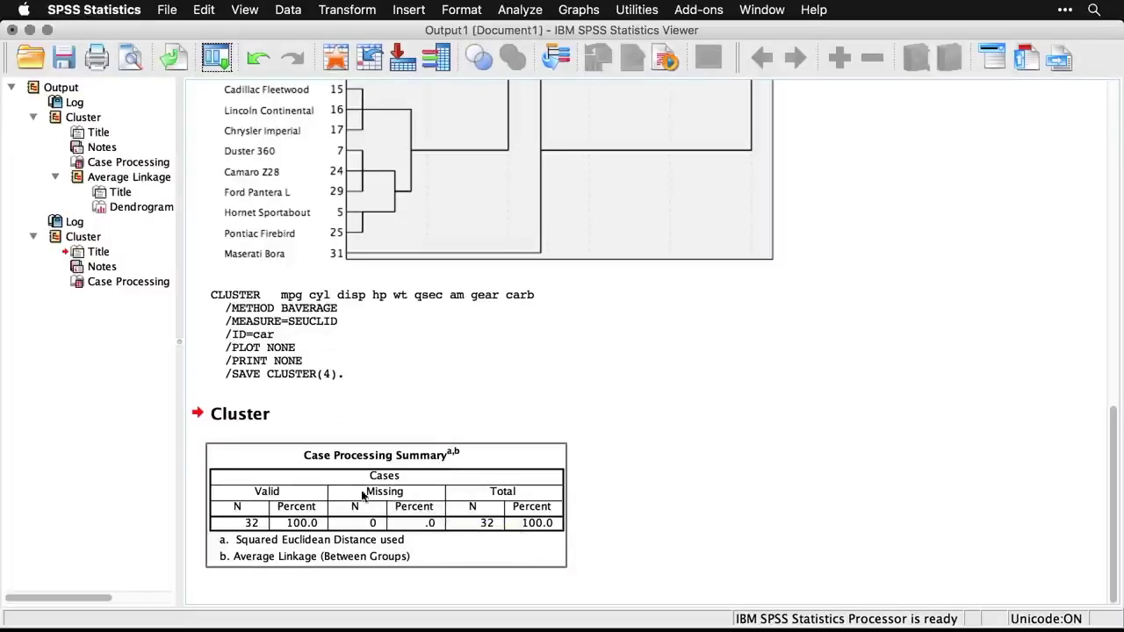
pyautogui.click(339, 58)
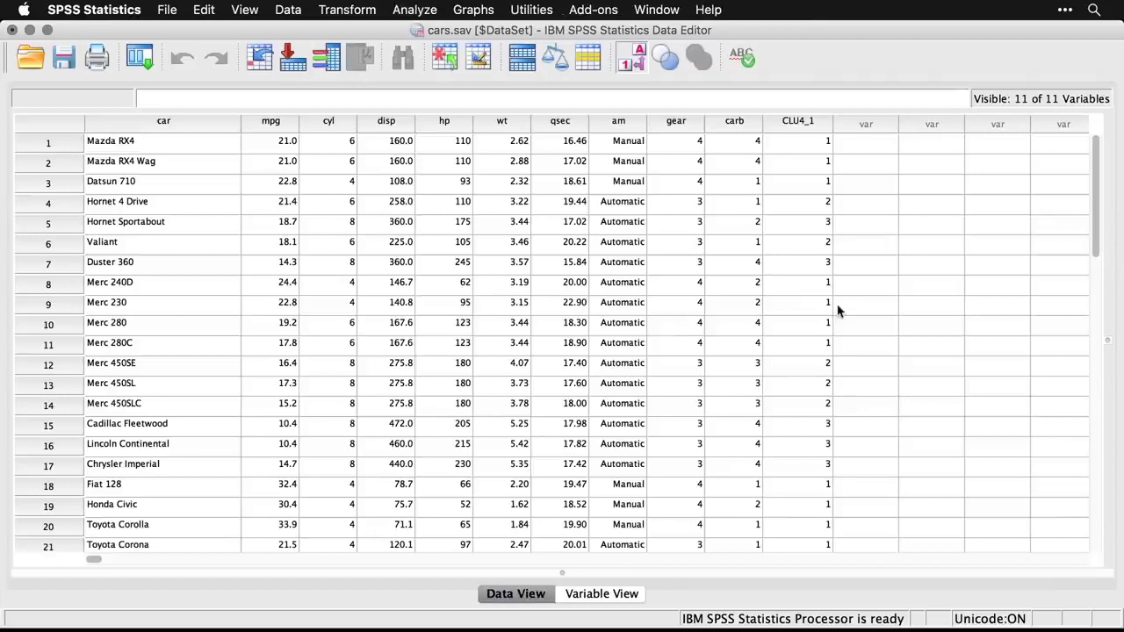
pyautogui.click(807, 123)
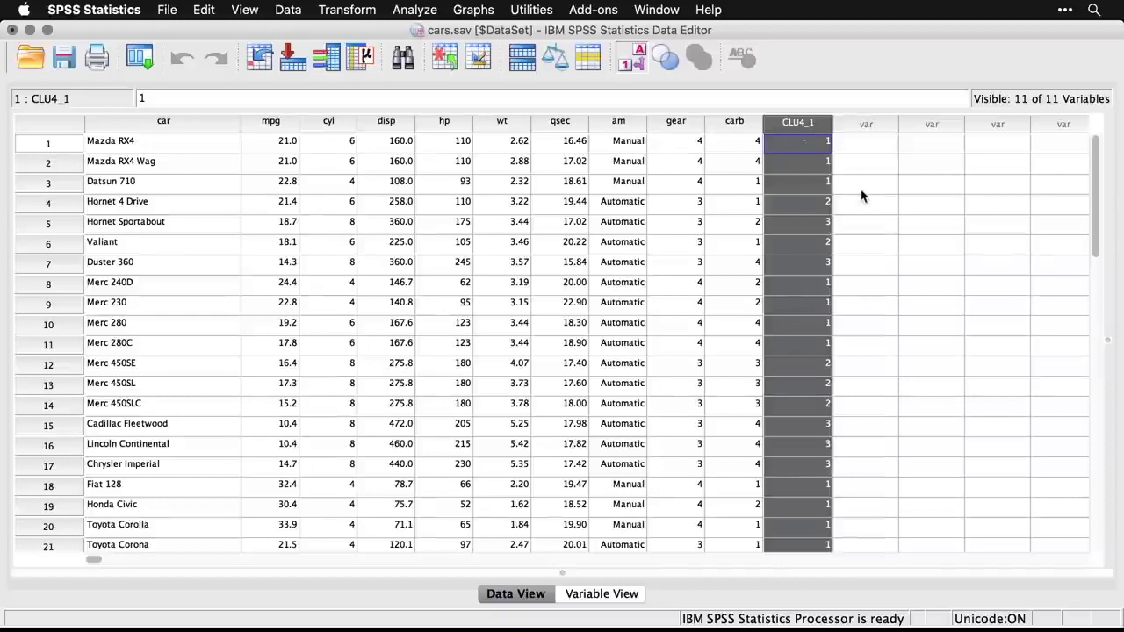
pyautogui.scroll(-5, 858, 261)
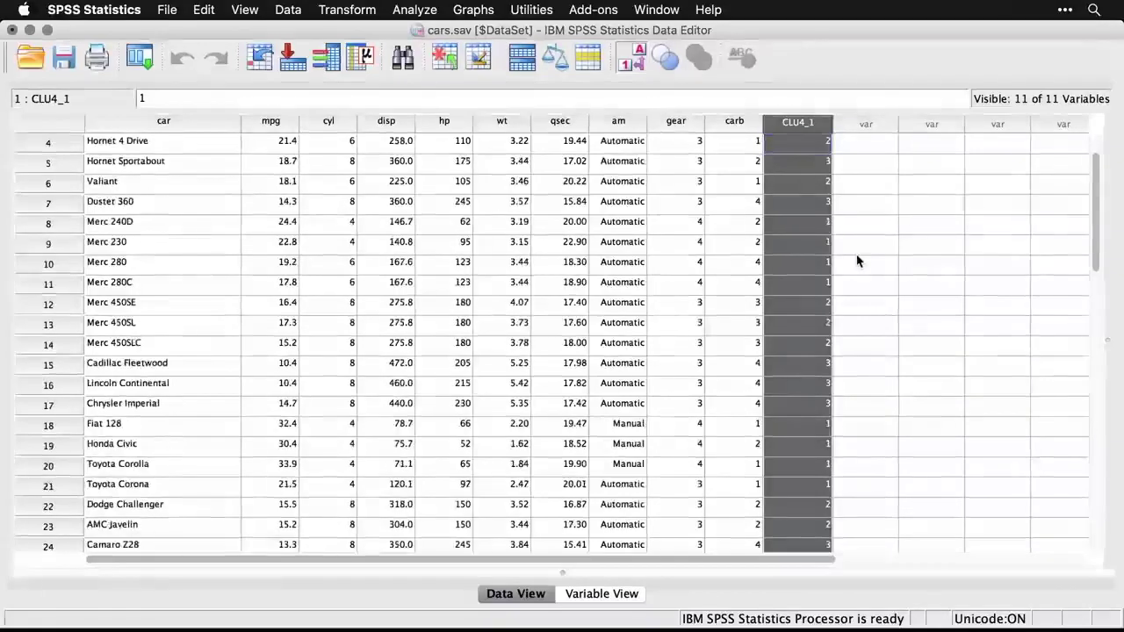
pyautogui.scroll(-1, 858, 261)
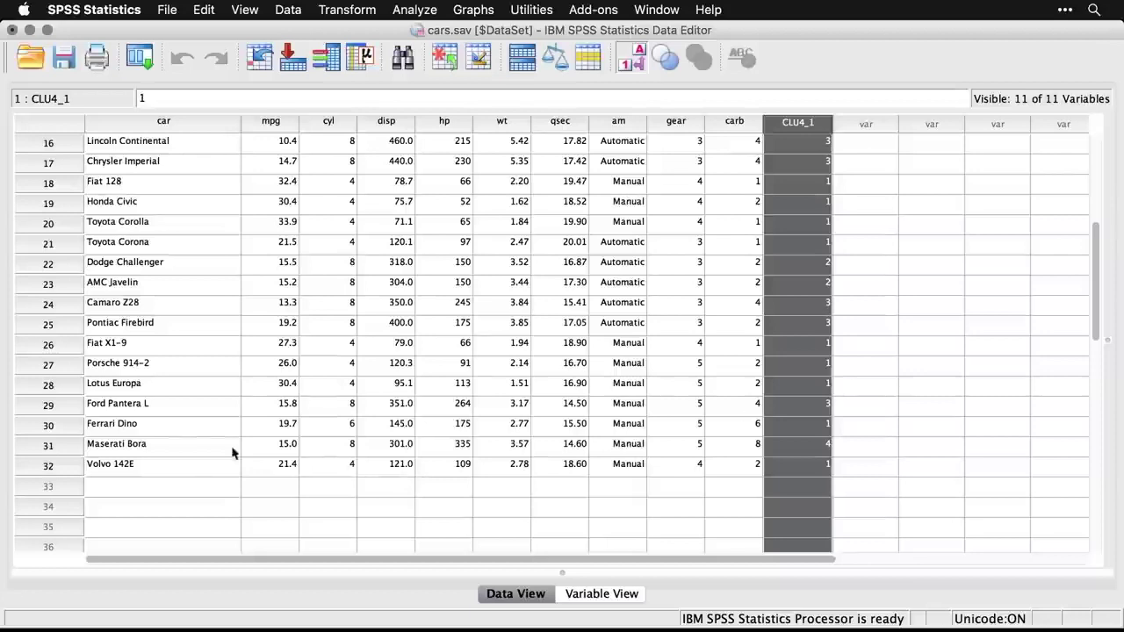
pyautogui.click(48, 448)
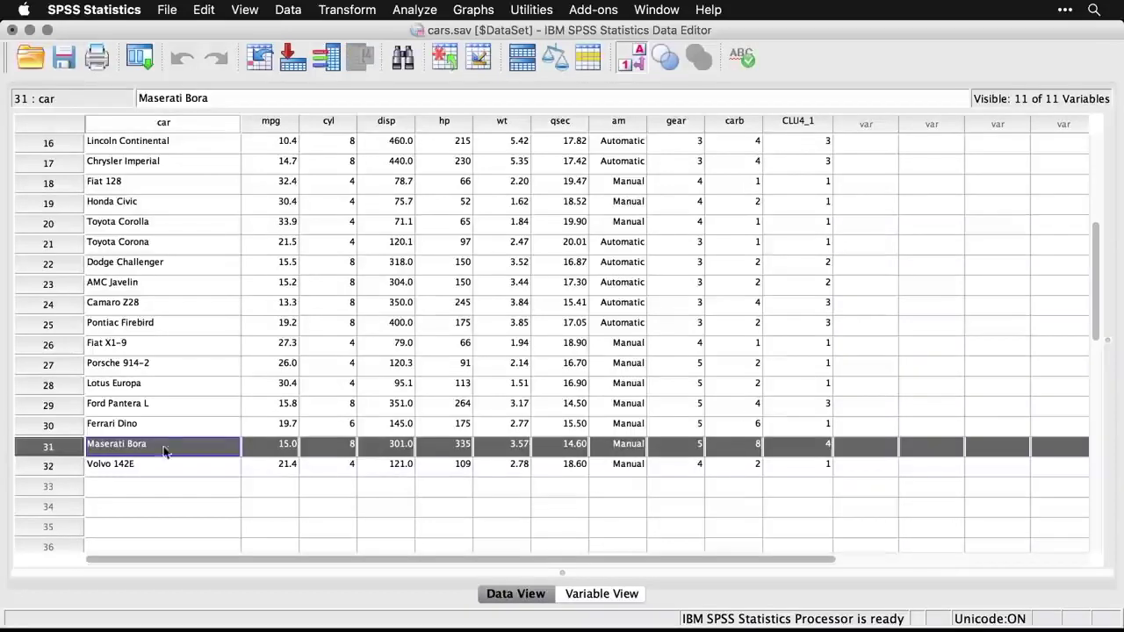
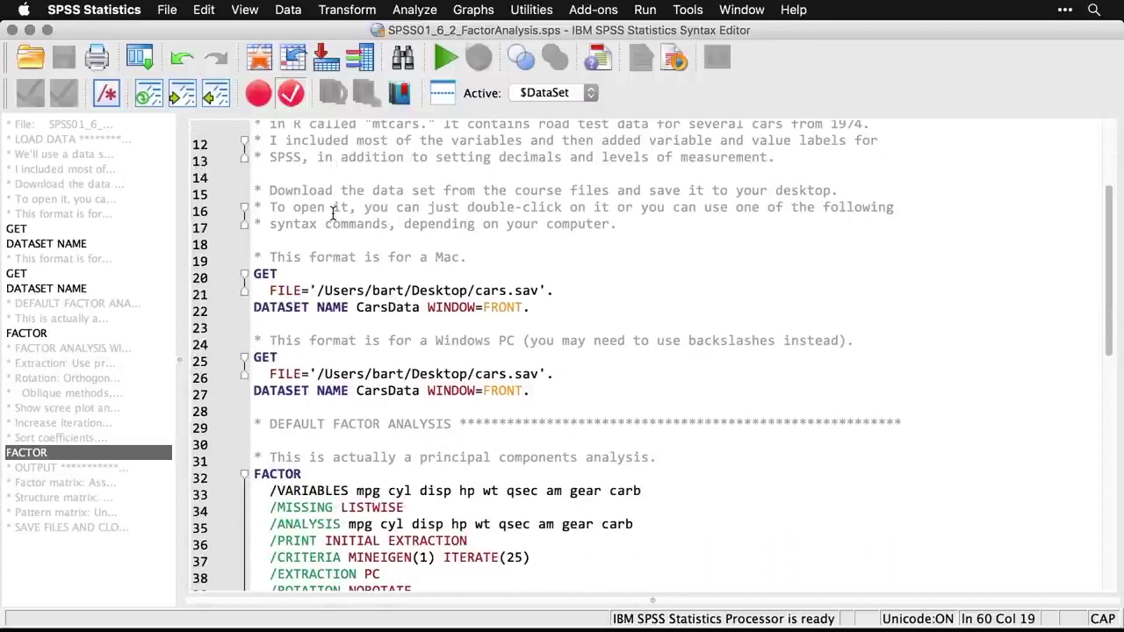
# - Review the default factor analysis syntax and look through the cars data it uses
pyautogui.scroll(-5, 333, 214)
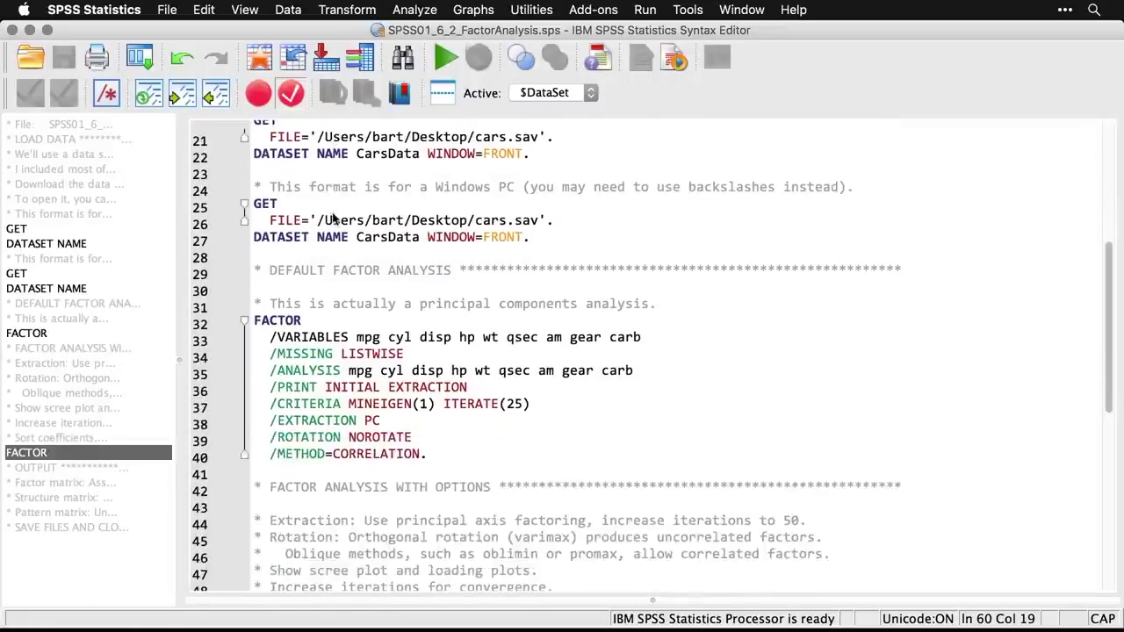
pyautogui.press('super+r')
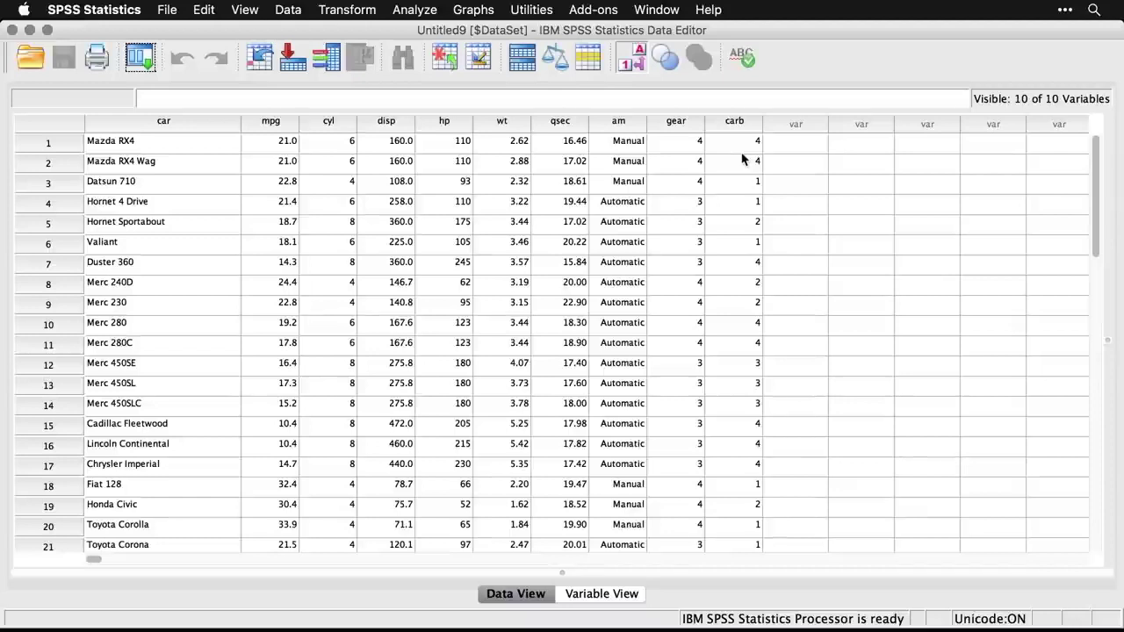
pyautogui.scroll(-13, 742, 159)
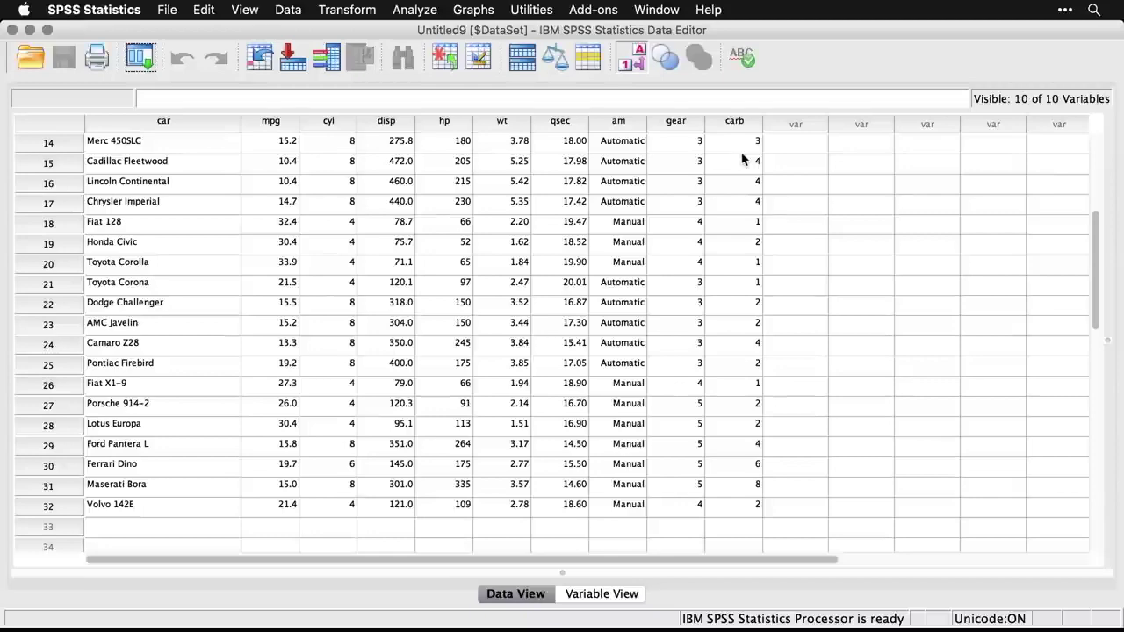
pyautogui.press('super+grave')
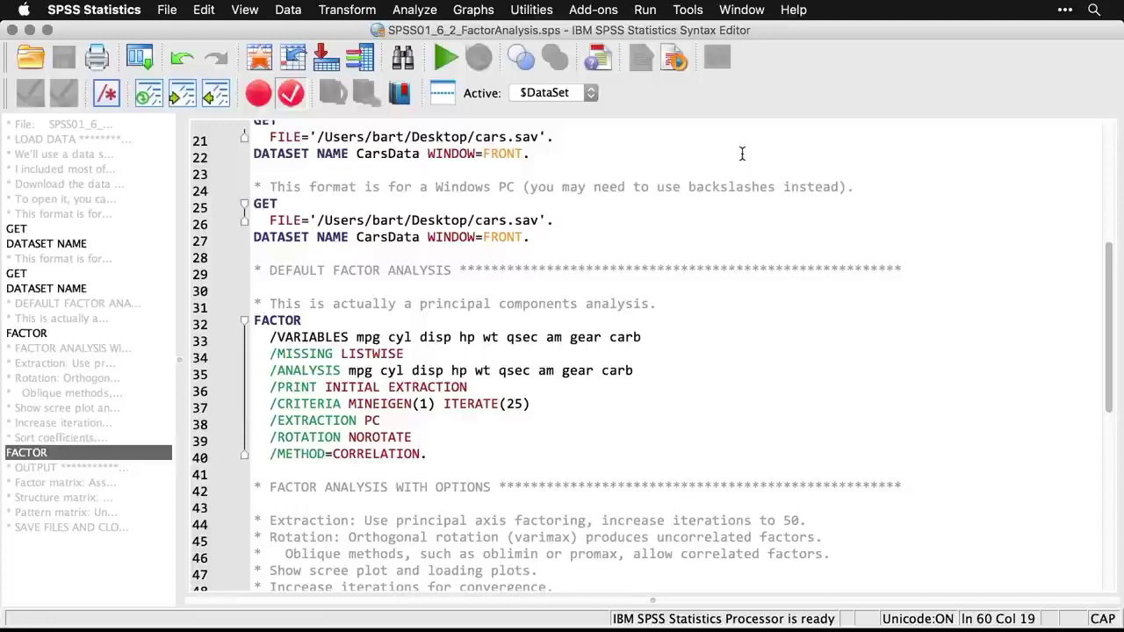
# - Run a default factor analysis on the nine car variables from Miles per Gallon through Number of Carburetors, leaving out Car Name
pyautogui.click(742, 153)
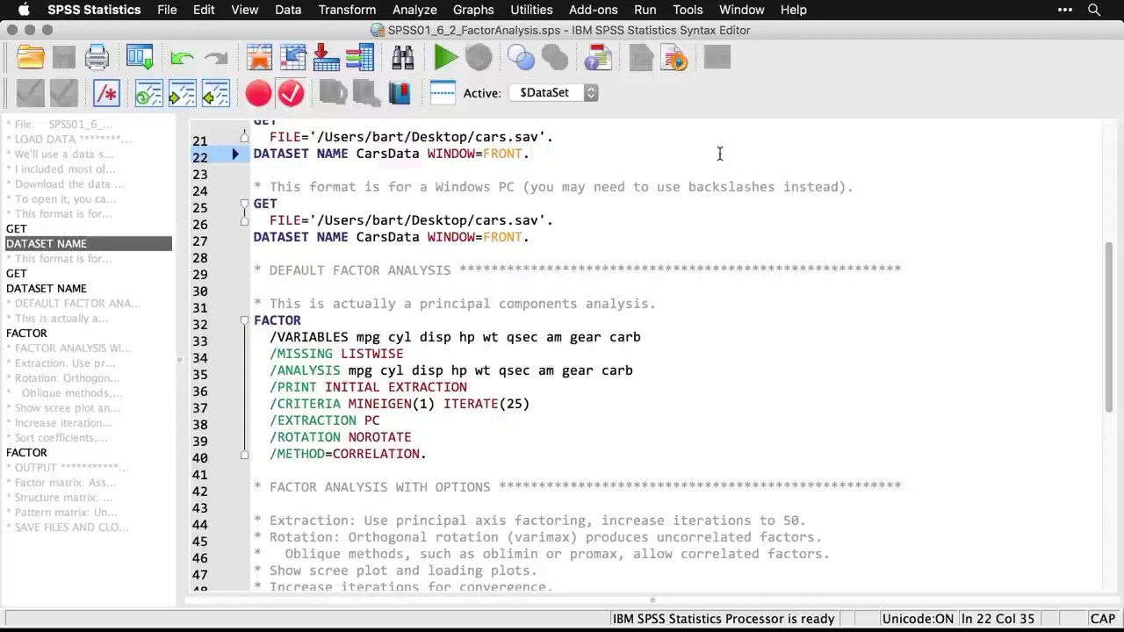
pyautogui.click(425, 12)
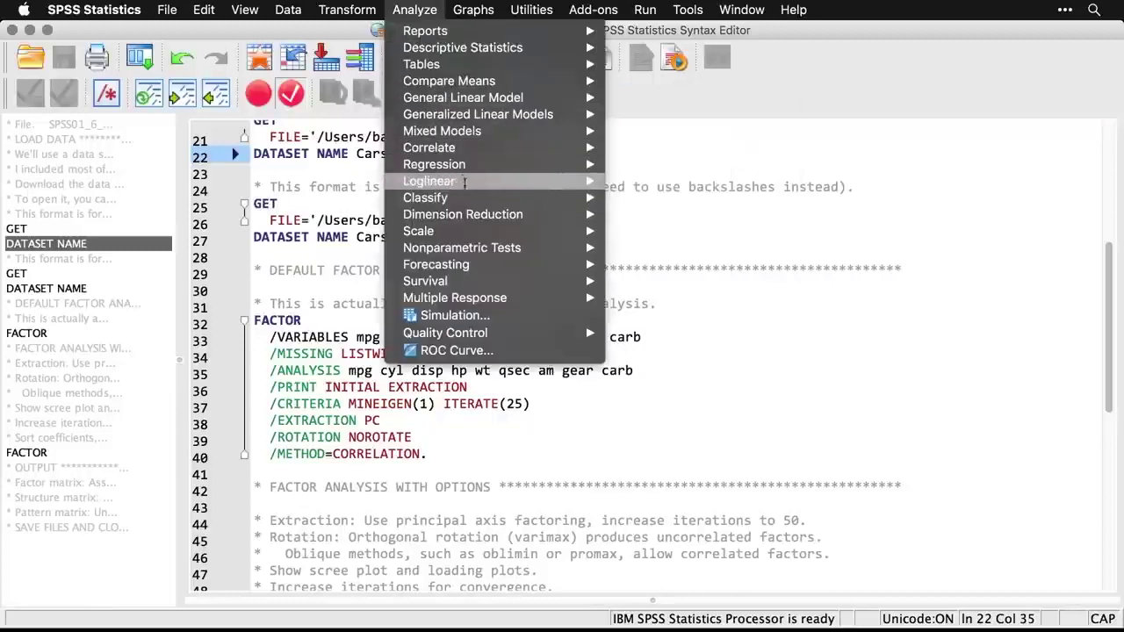
pyautogui.moveTo(479, 216)
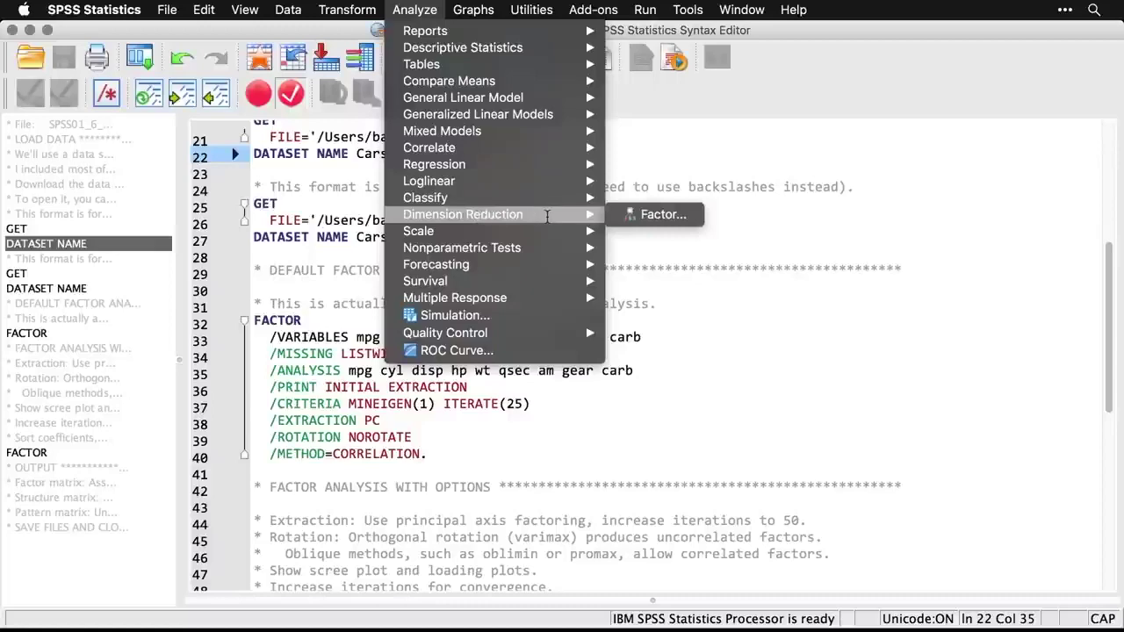
pyautogui.click(657, 214)
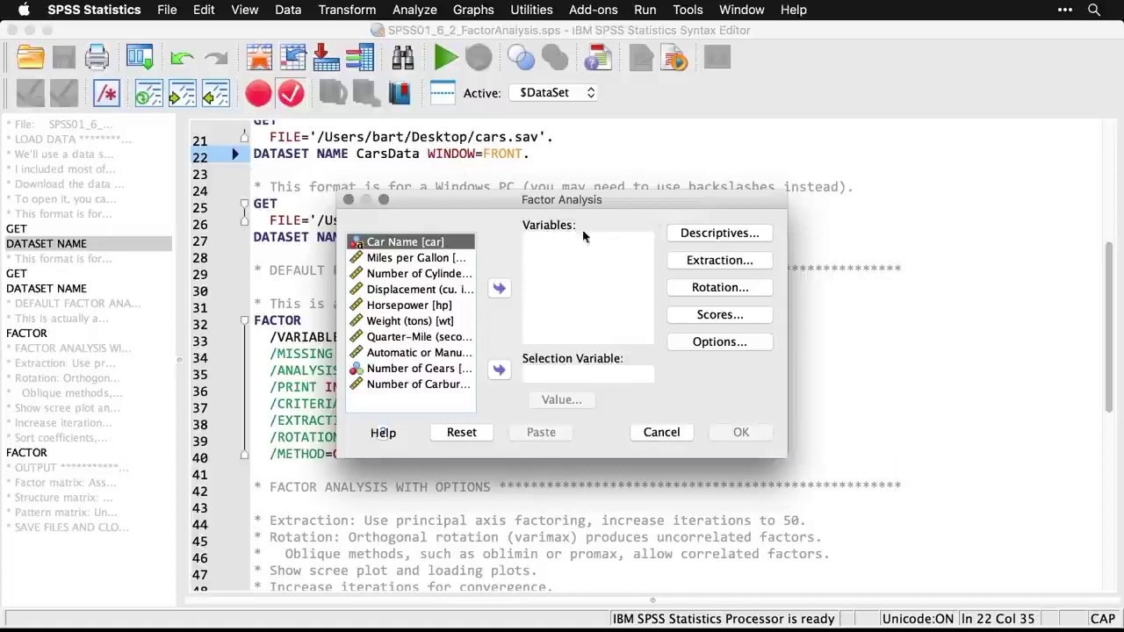
pyautogui.click(436, 259)
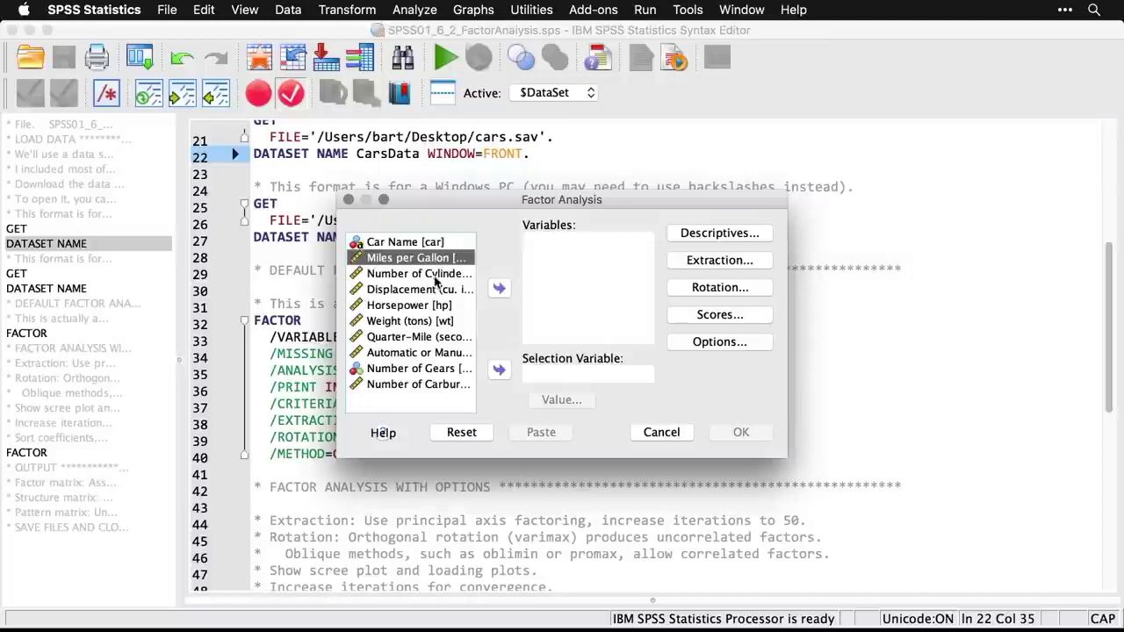
pyautogui.keyDown('shift'); pyautogui.click(403, 387); pyautogui.keyUp('shift')
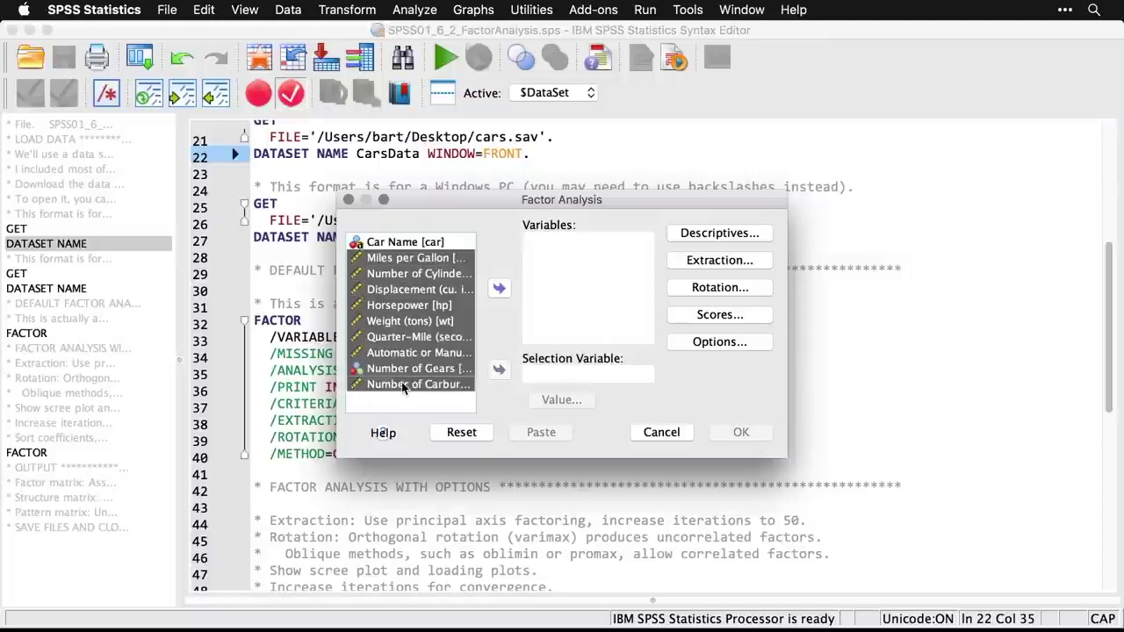
pyautogui.click(498, 290)
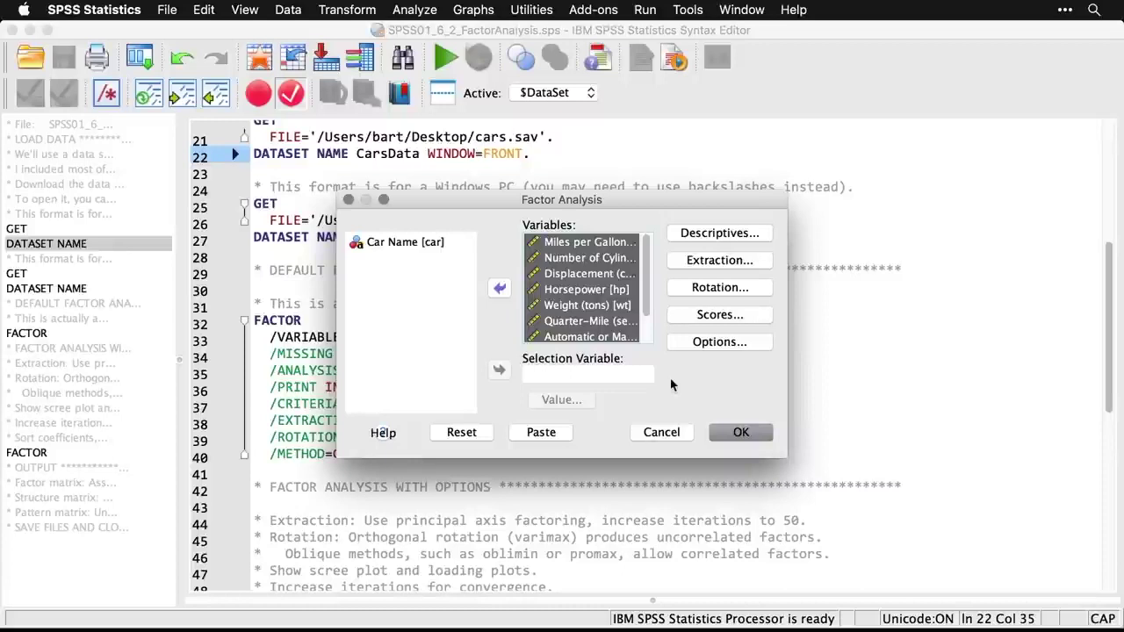
pyautogui.click(743, 435)
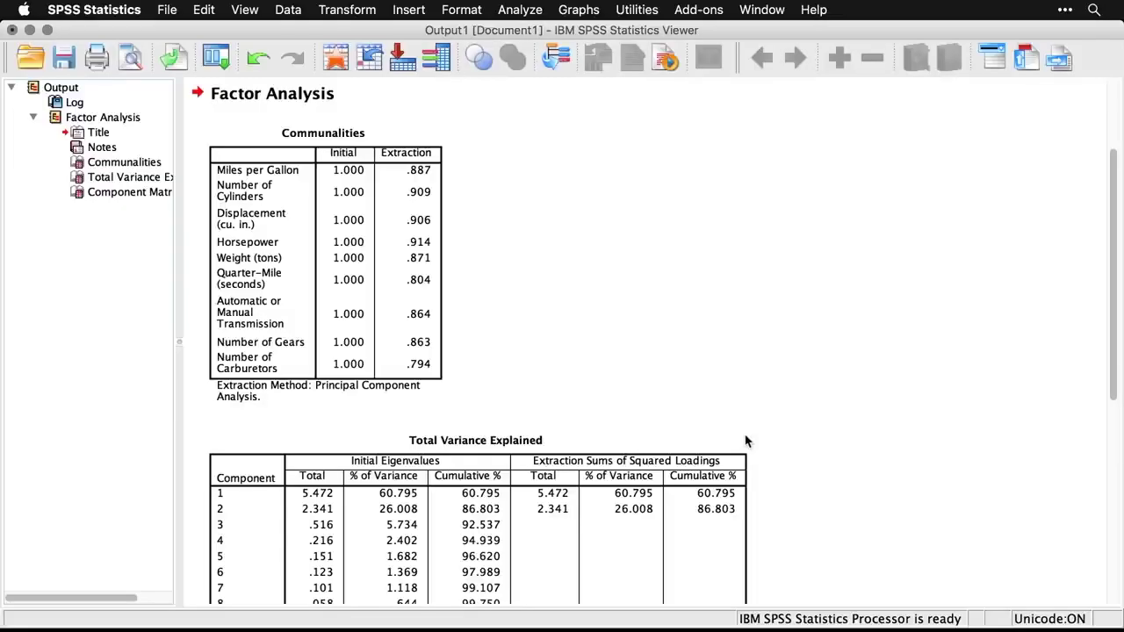
# - Review the factor analysis output, examining the communalities, the total variance explained and the loadings in the component matrix
pyautogui.scroll(3, 829, 349)
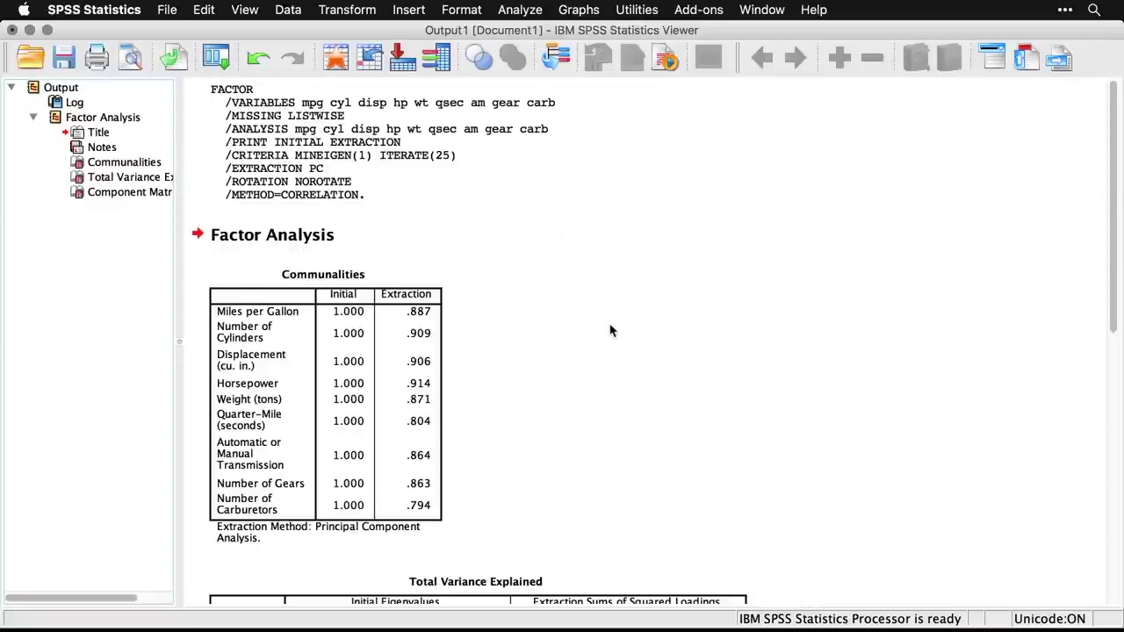
pyautogui.scroll(-2, 610, 329)
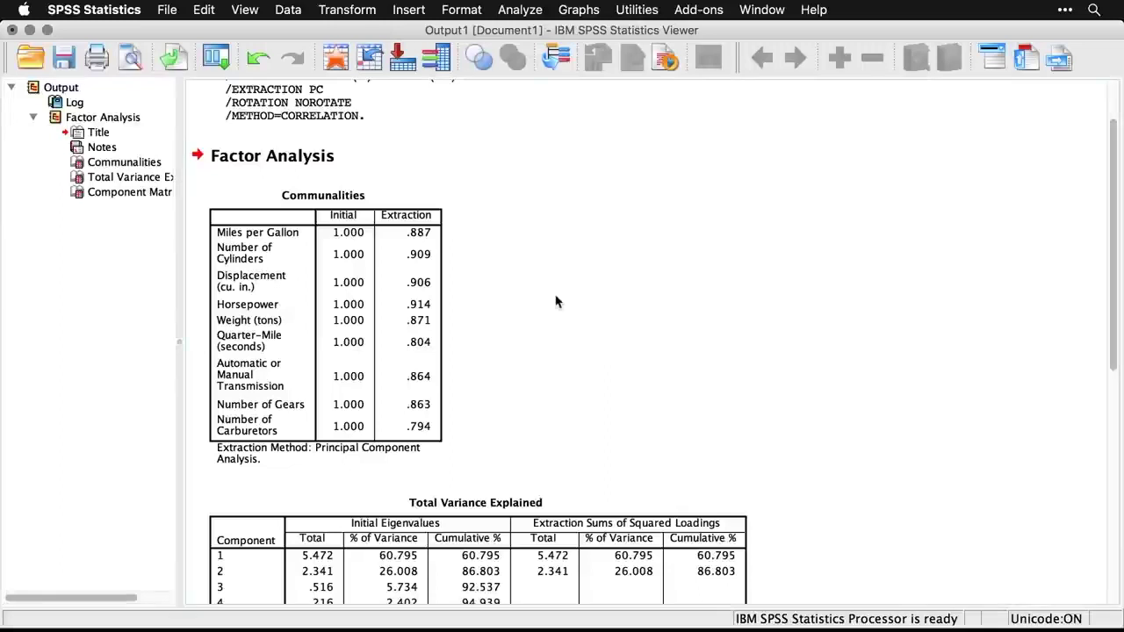
pyautogui.scroll(-3, 554, 302)
pyautogui.scroll(-2, 554, 301)
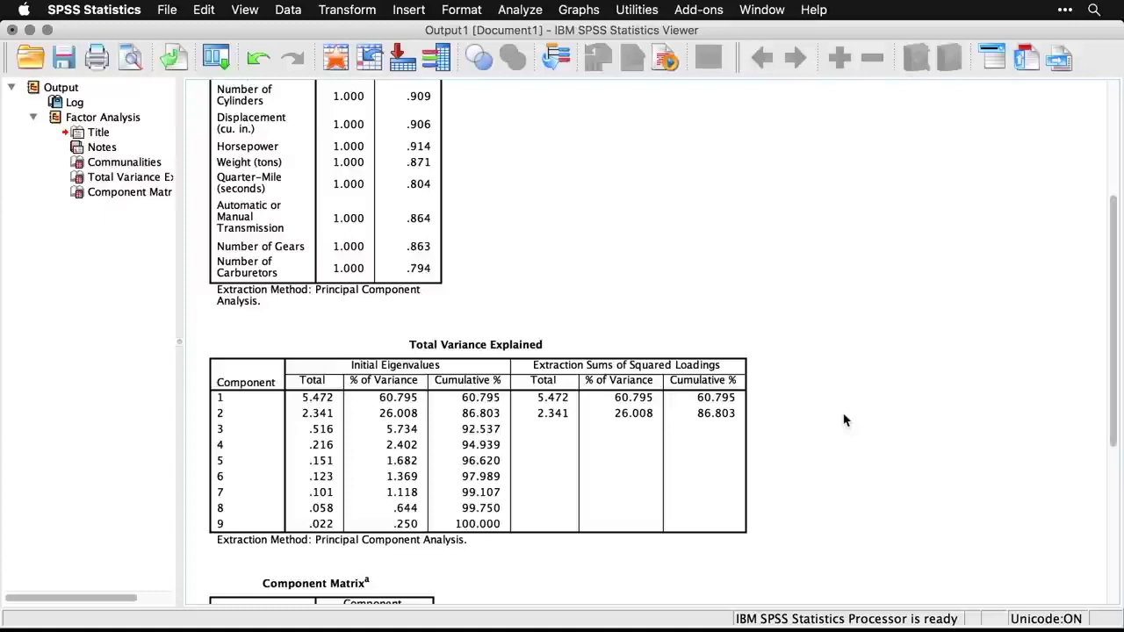
pyautogui.scroll(-3, 842, 420)
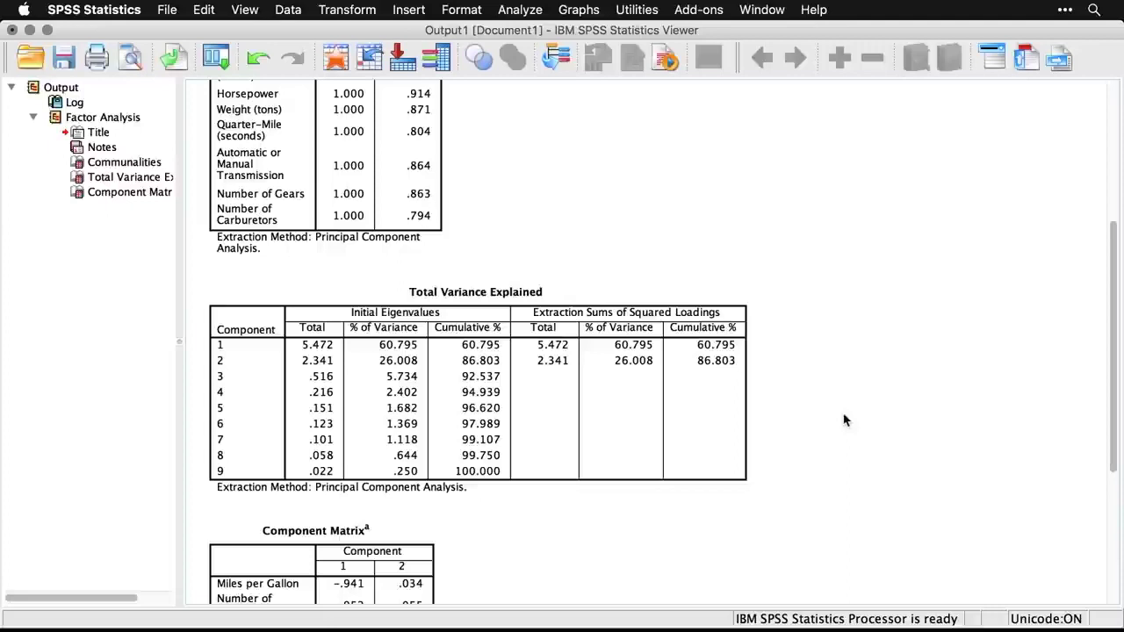
pyautogui.click(652, 400)
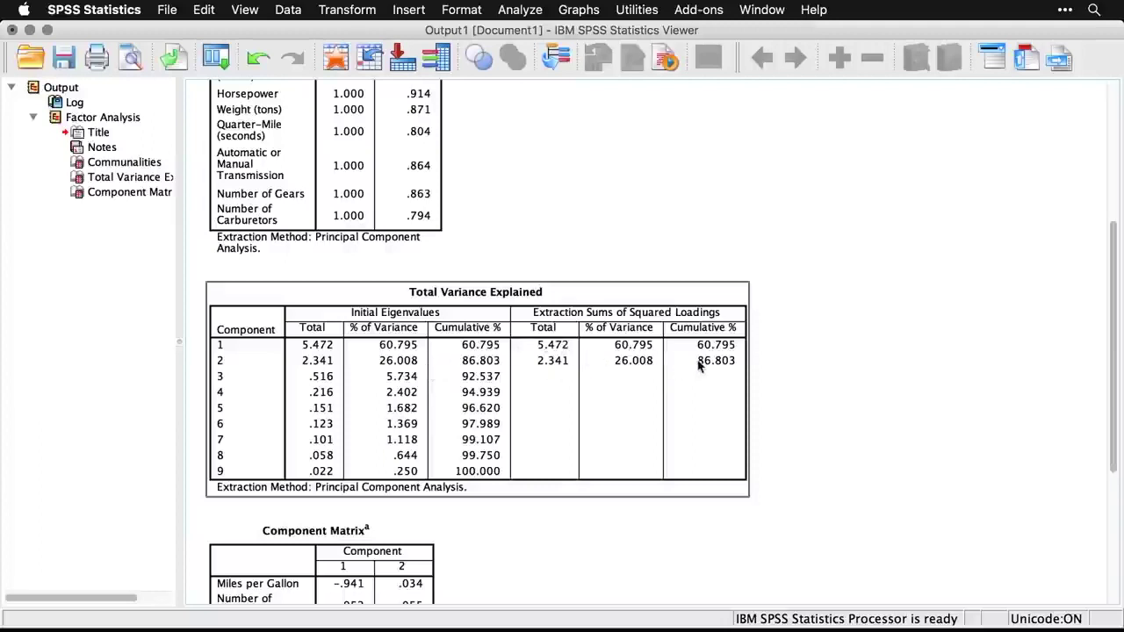
pyautogui.click(809, 366)
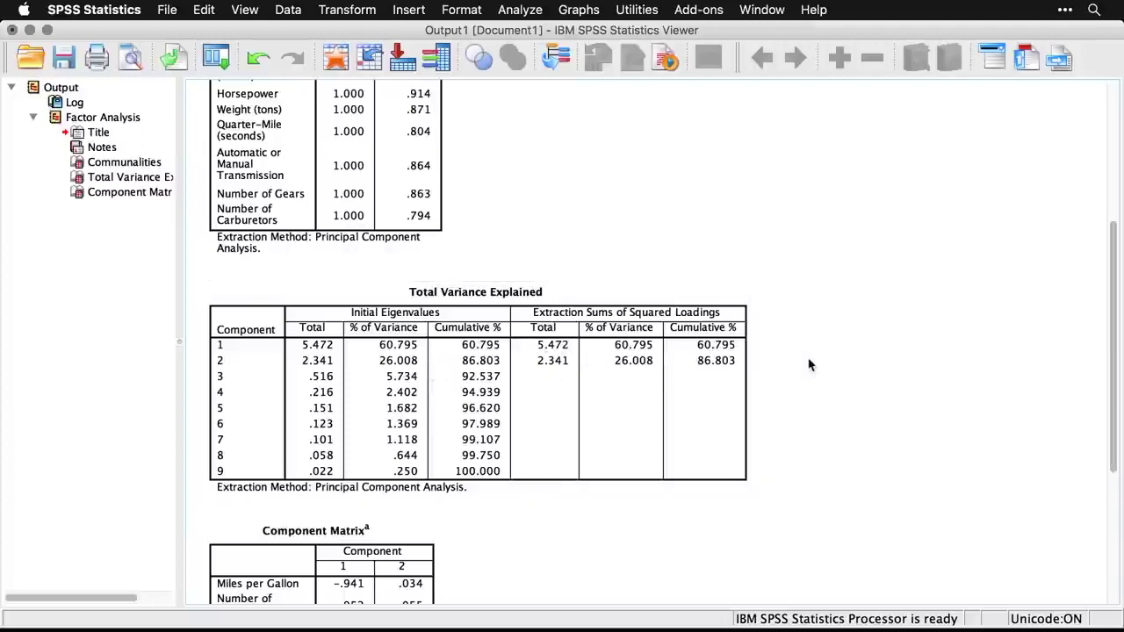
pyautogui.scroll(-6, 809, 365)
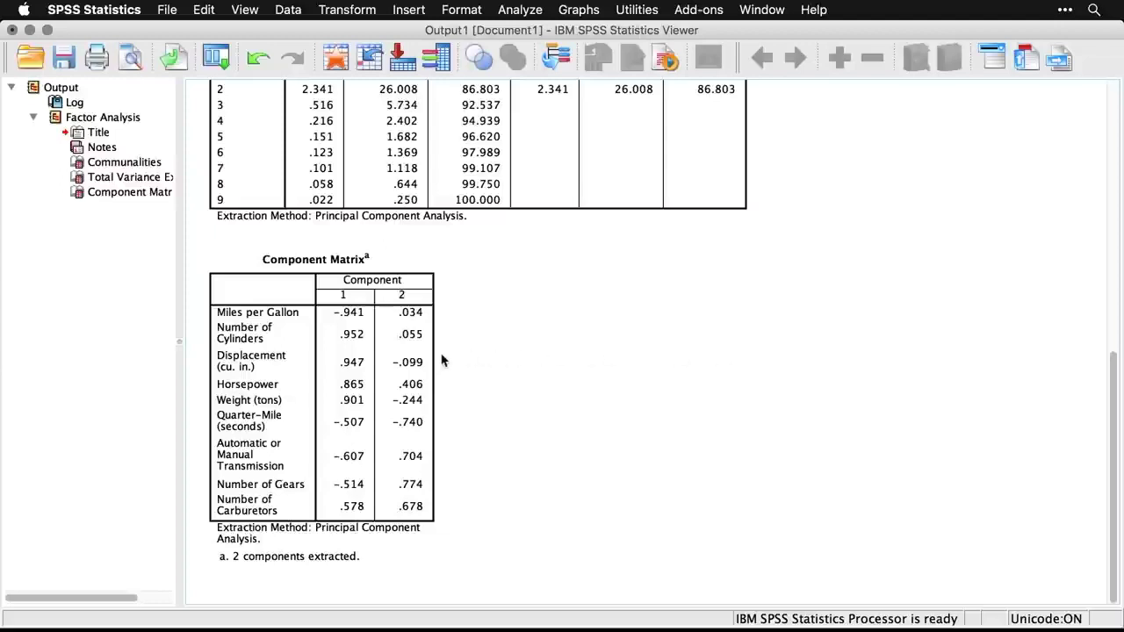
pyautogui.click(391, 358)
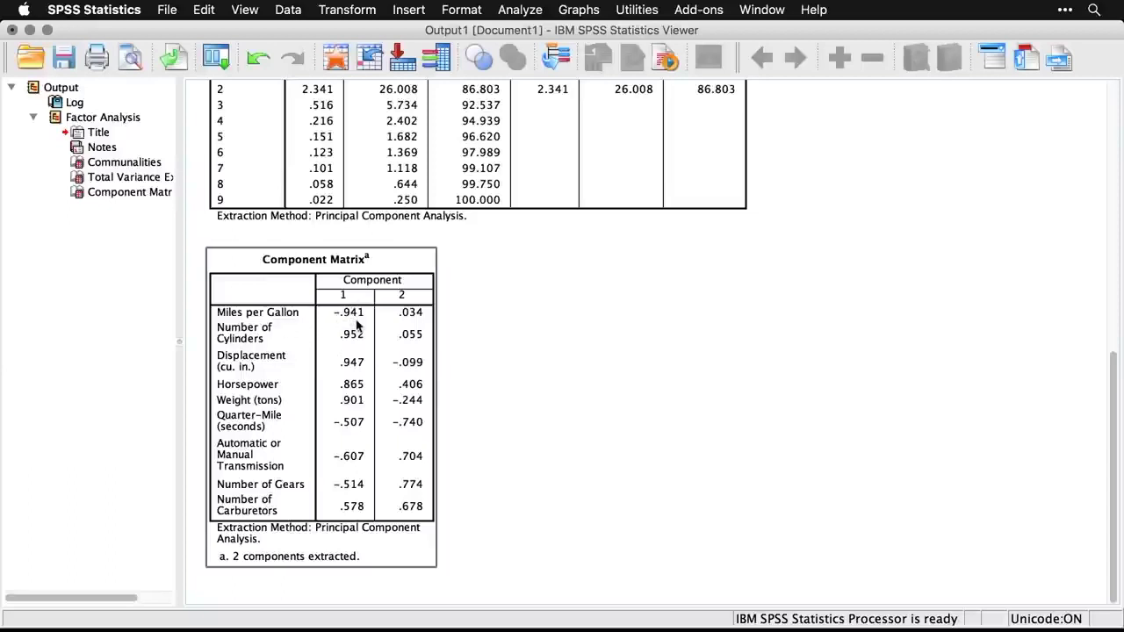
pyautogui.click(444, 327)
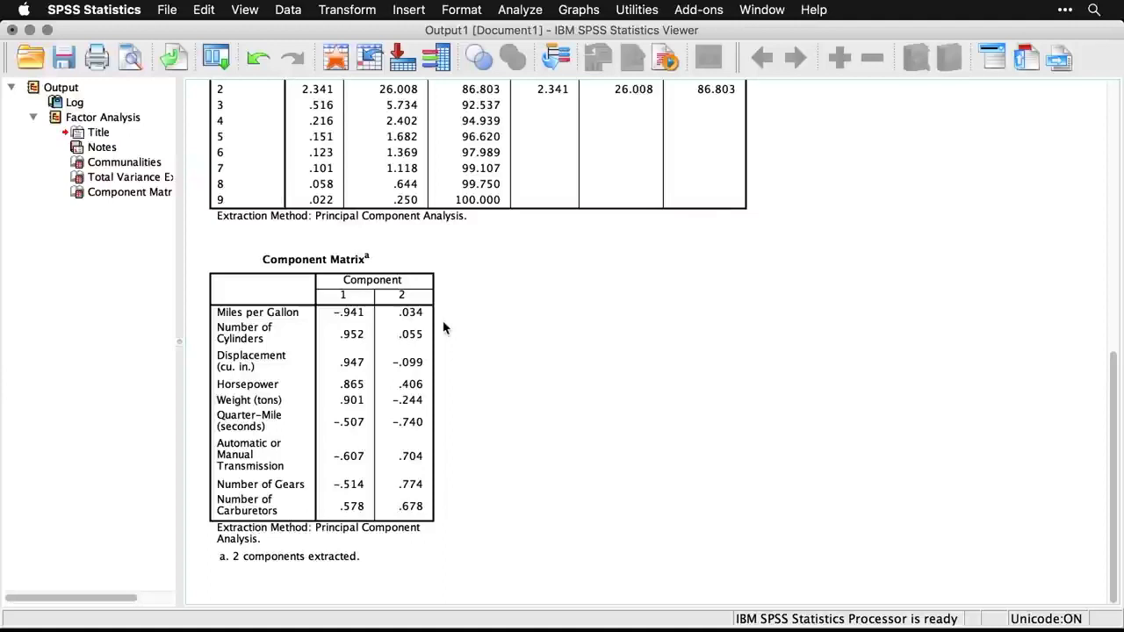
pyautogui.click(423, 527)
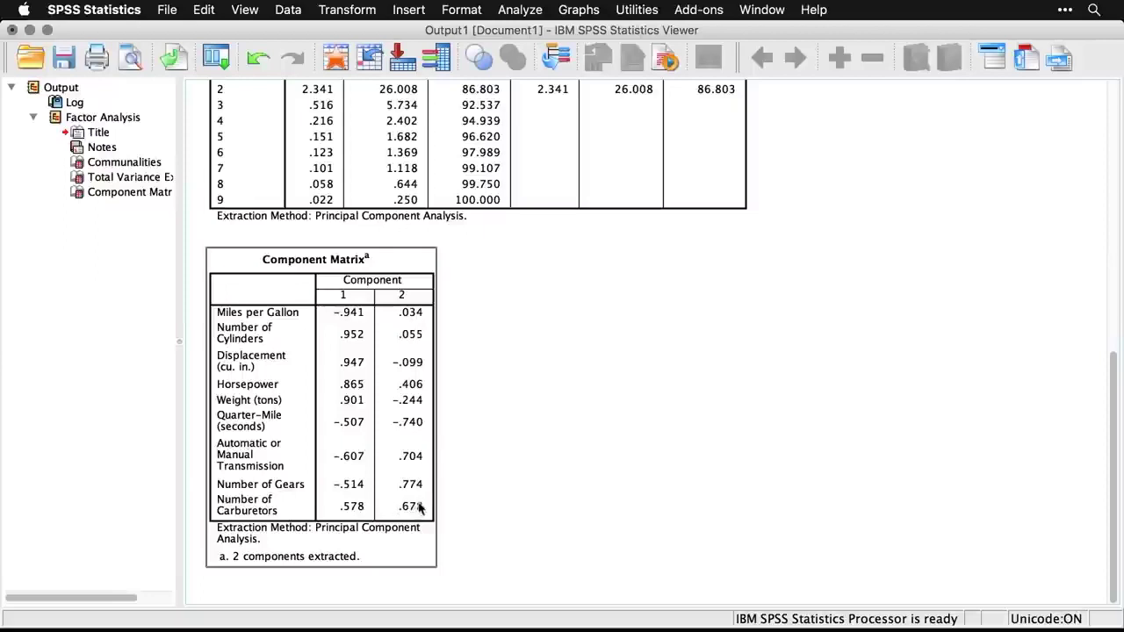
pyautogui.click(510, 497)
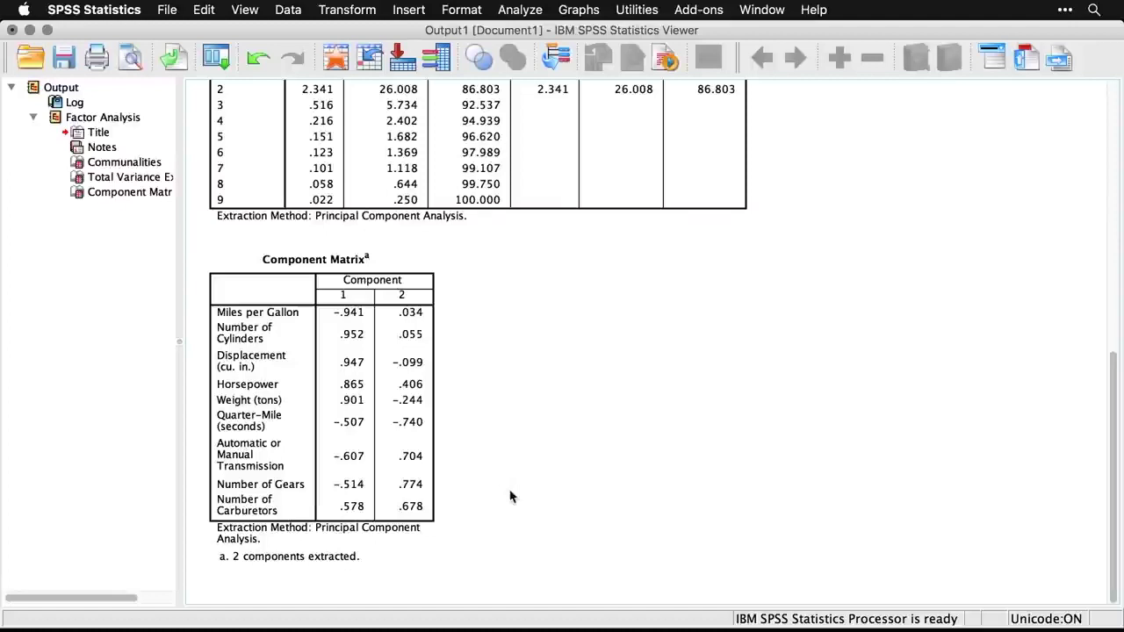
pyautogui.click(386, 413)
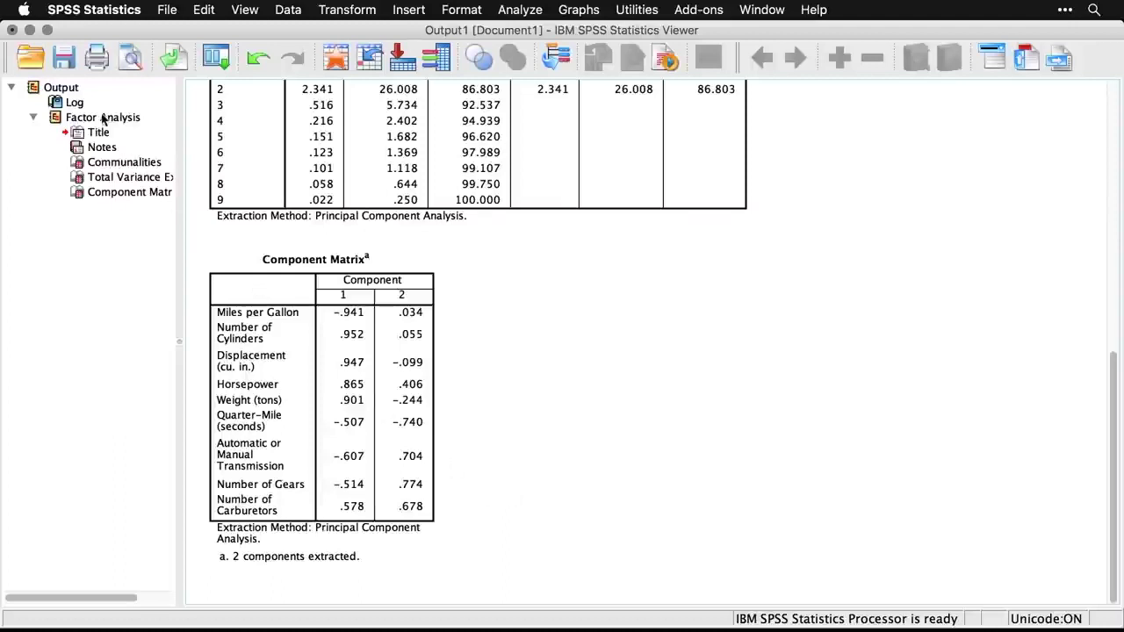
# - Delete all results from the output and recall the Factor Analysis settings
pyautogui.click(32, 90)
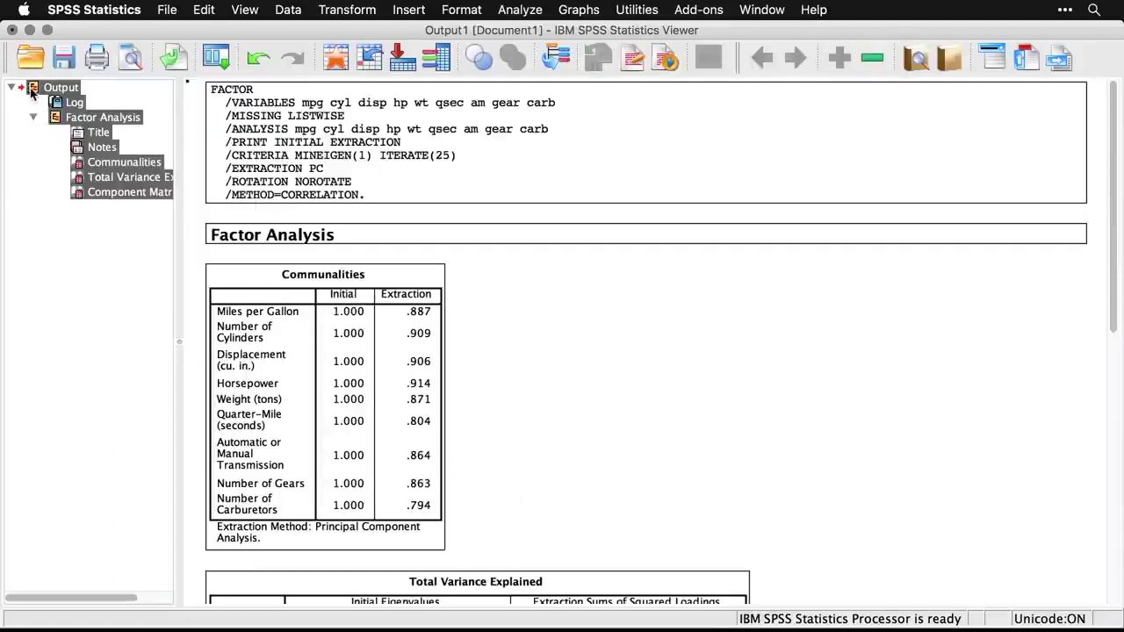
pyautogui.press('Delete')
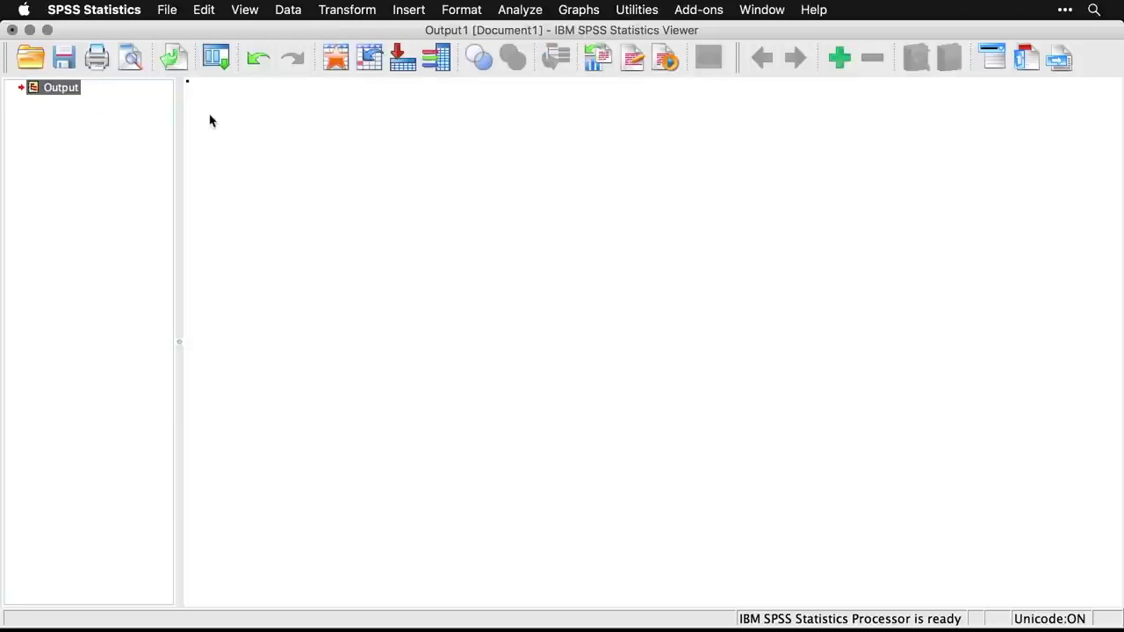
pyautogui.click(218, 58)
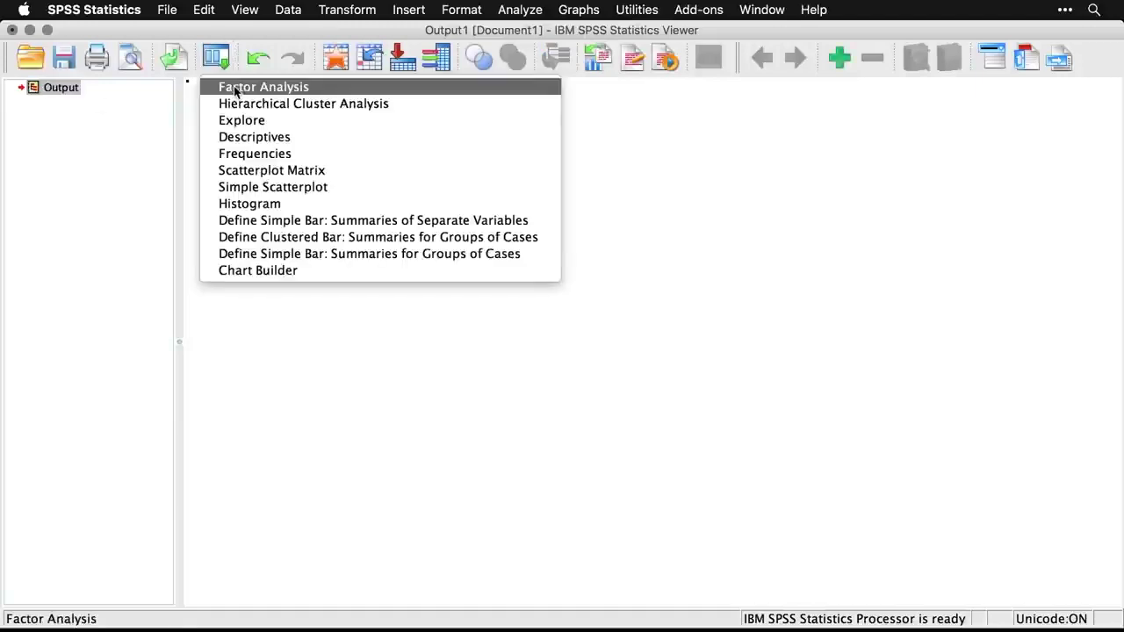
pyautogui.click(233, 88)
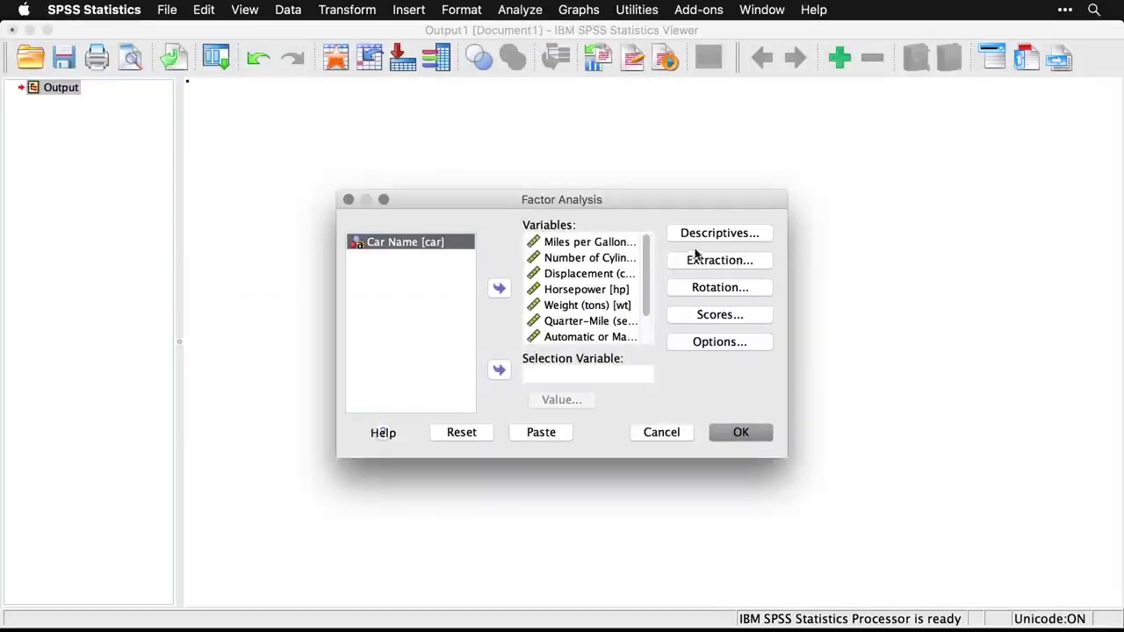
# - Turn off the initial solution in the factor analysis descriptives
pyautogui.click(739, 239)
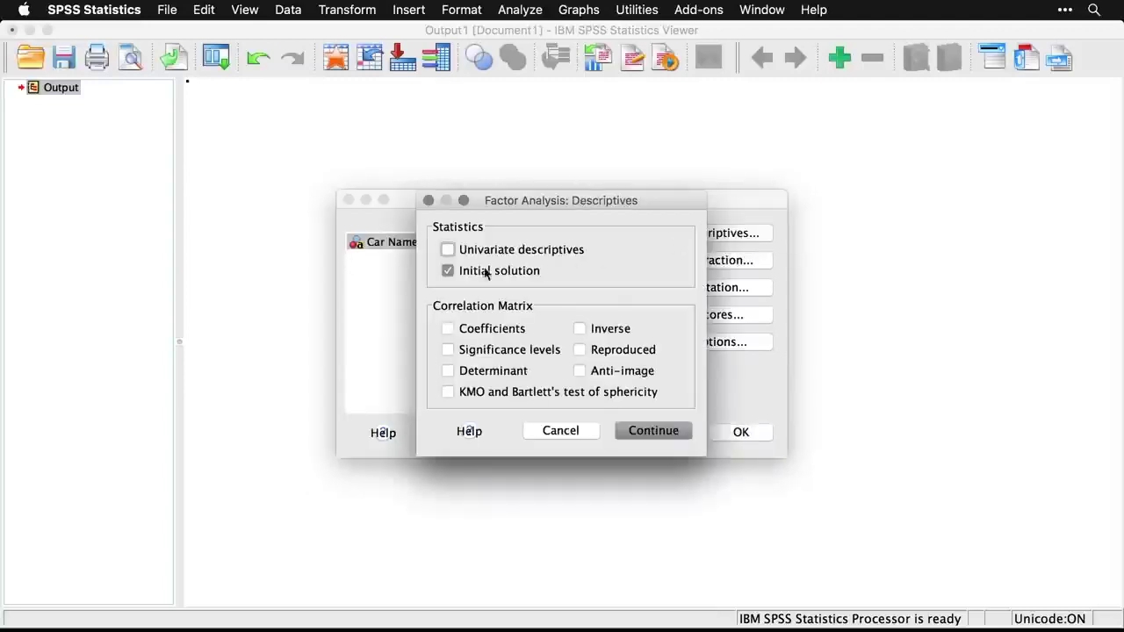
pyautogui.click(448, 272)
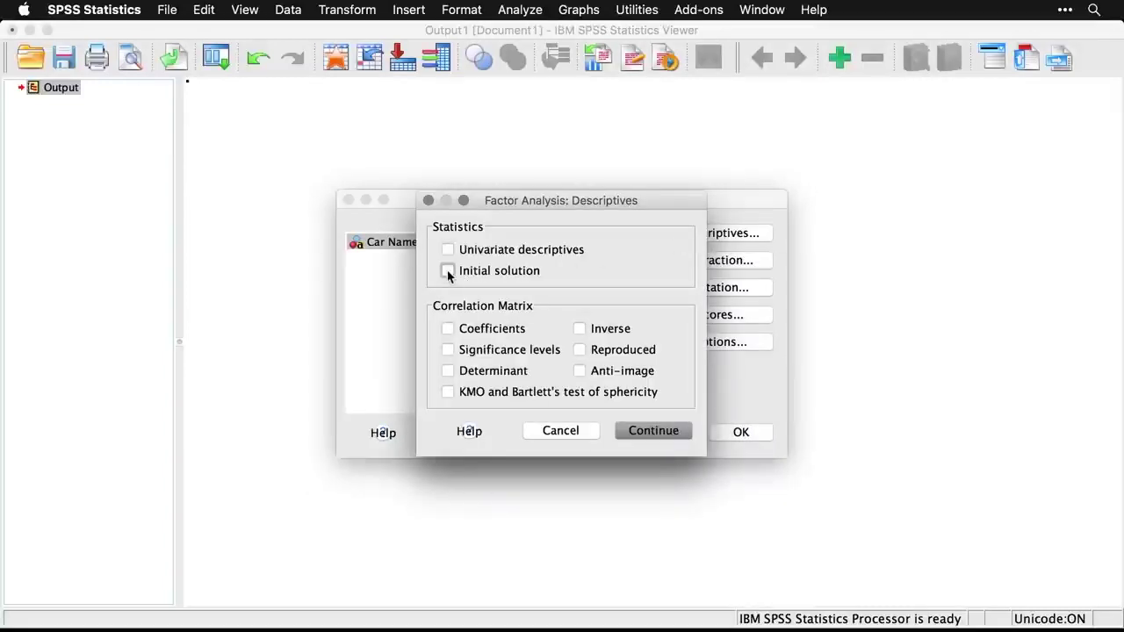
pyautogui.click(655, 430)
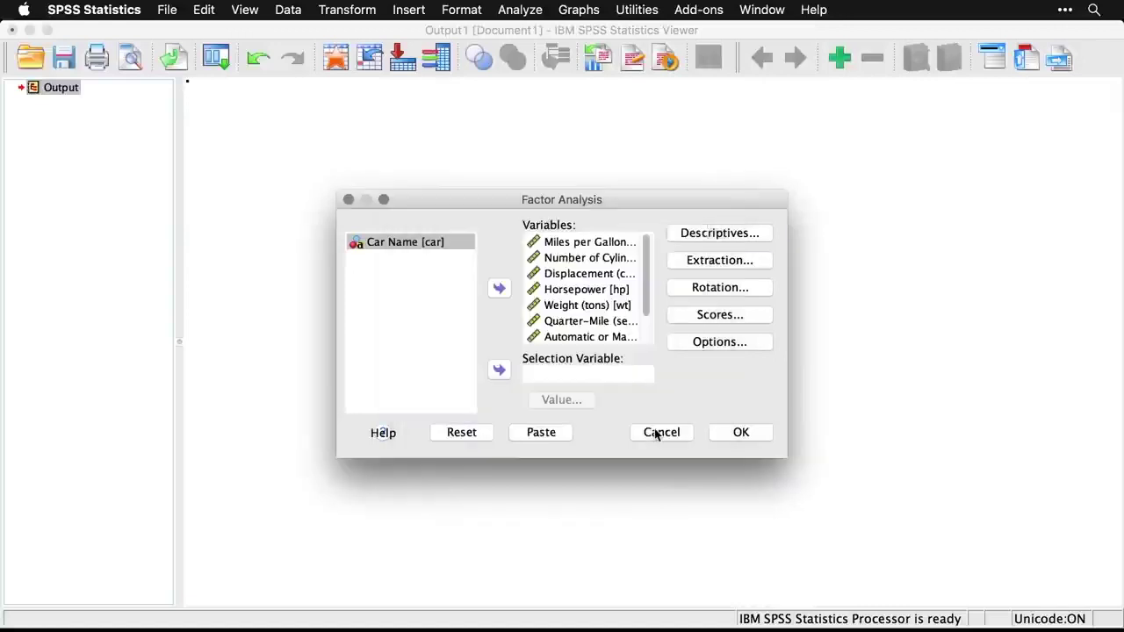
# - Set the extraction to principal axis factoring with a scree plot, no unrotated factor solution and a maximum of 50 iterations for convergence
pyautogui.click(731, 261)
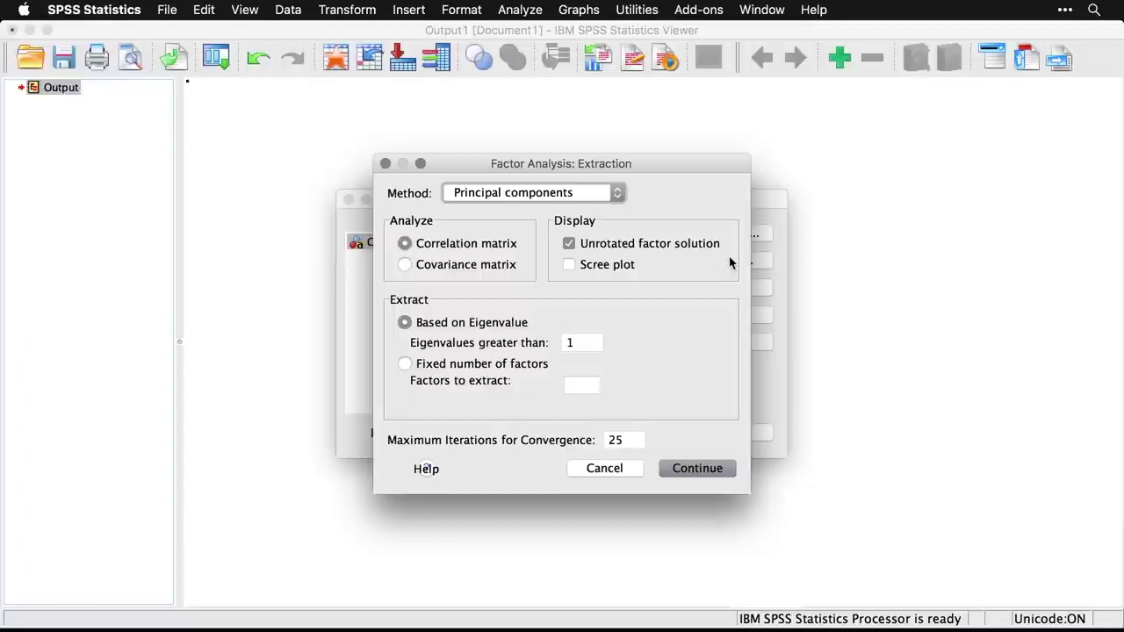
pyautogui.click(593, 198)
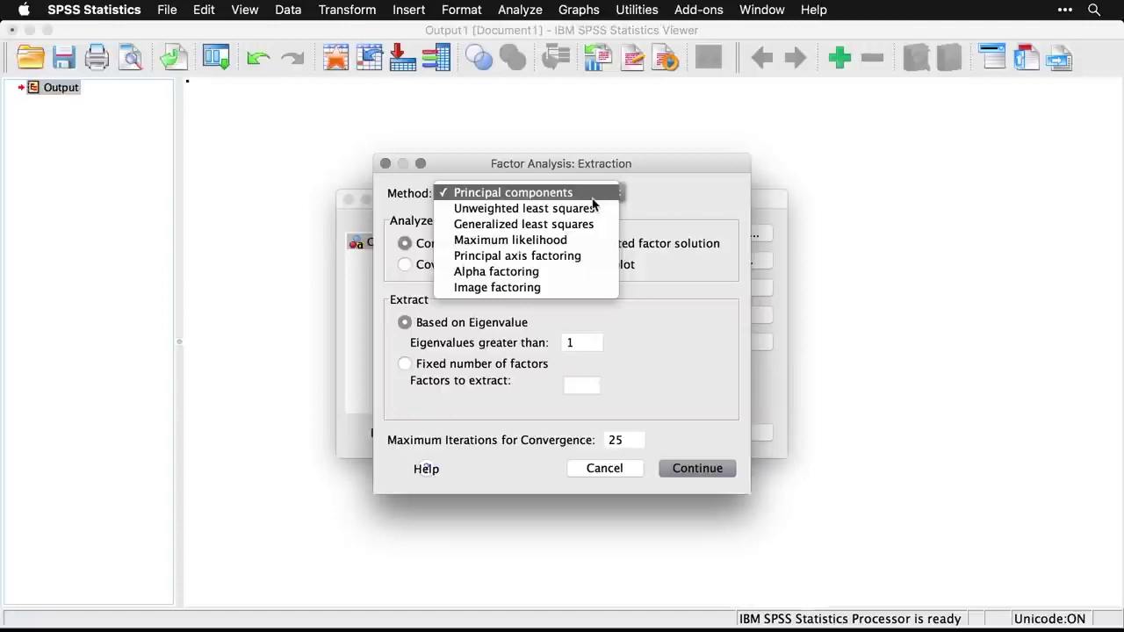
pyautogui.click(599, 254)
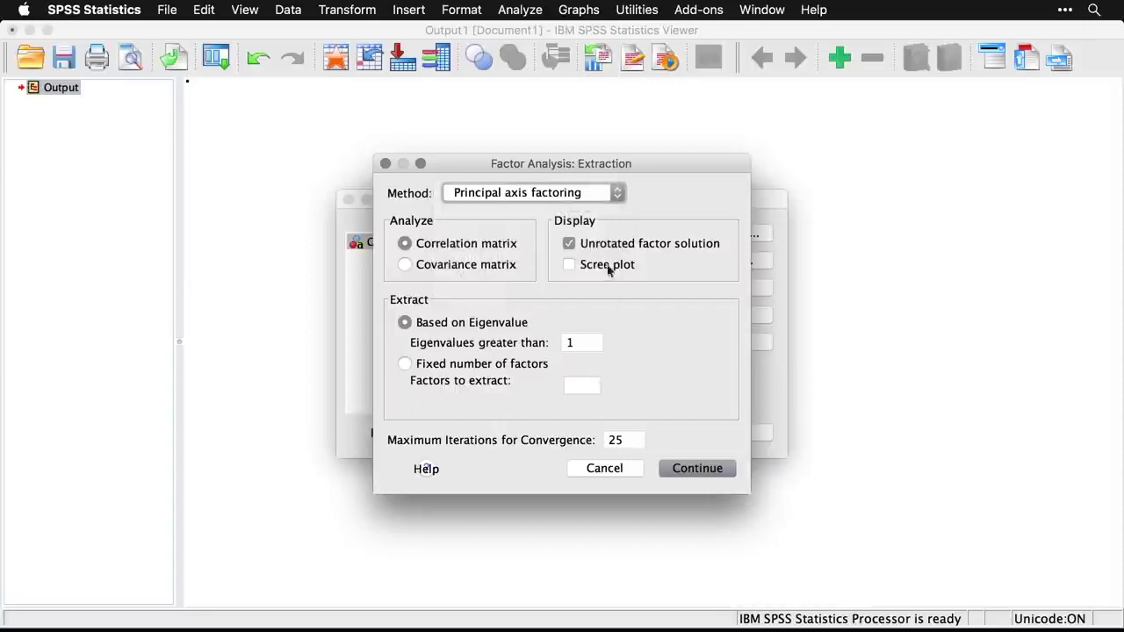
pyautogui.click(570, 244)
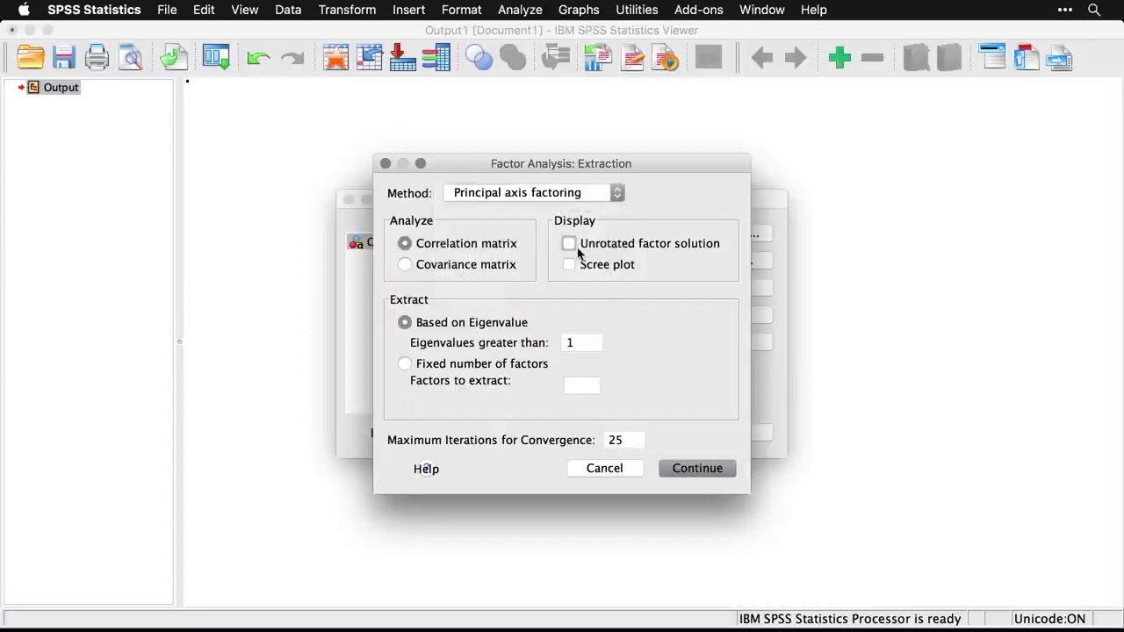
pyautogui.click(570, 265)
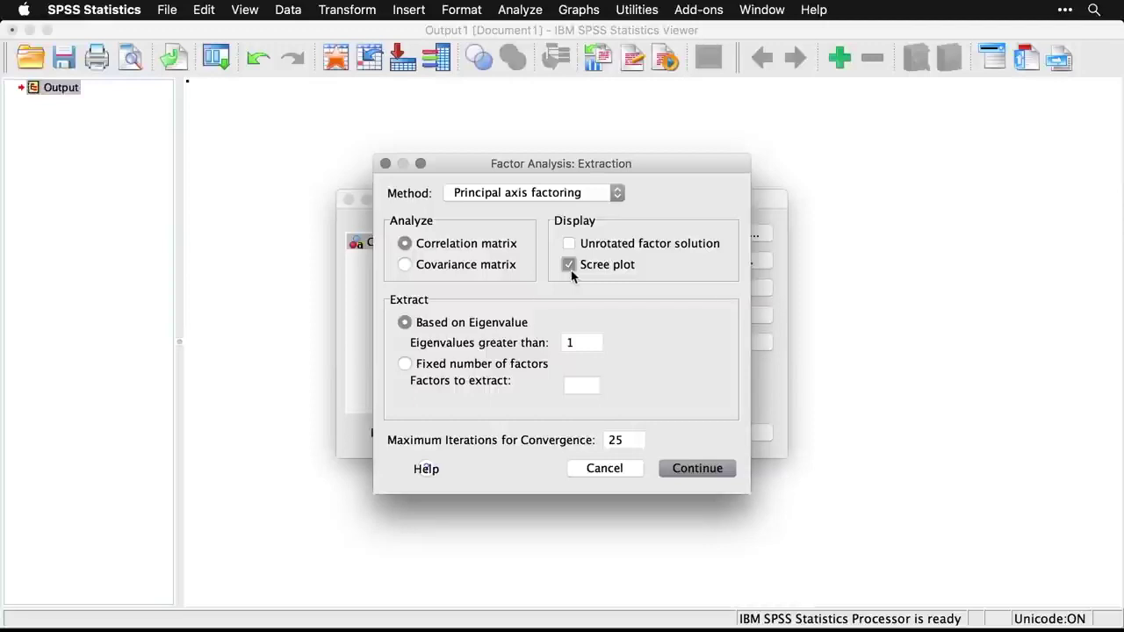
pyautogui.click(623, 439)
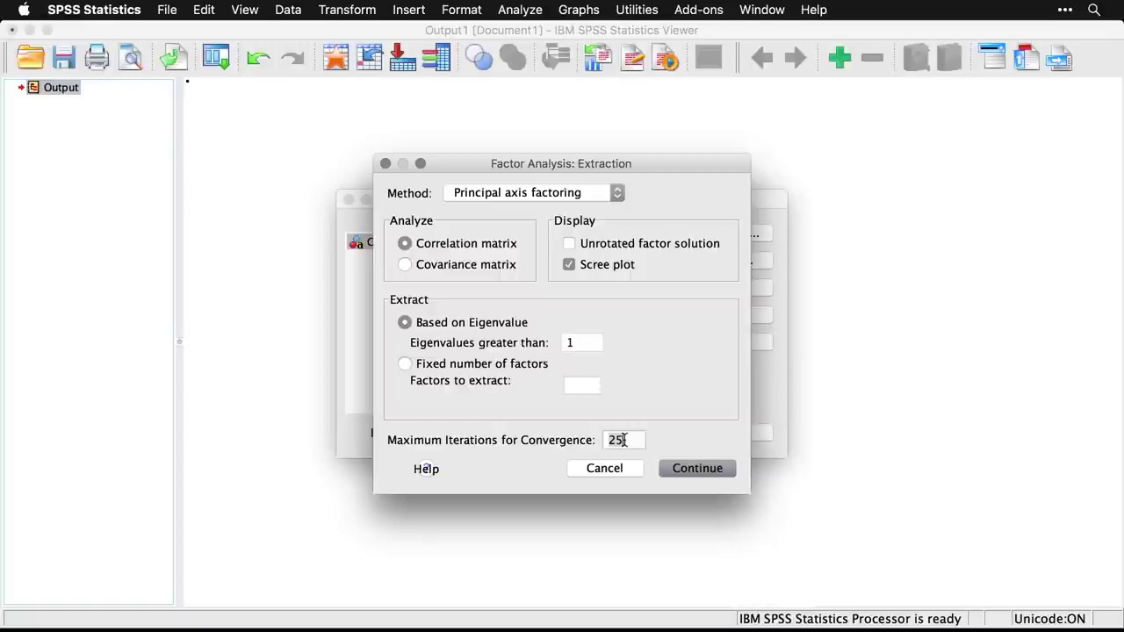
pyautogui.press('BackSpace')
pyautogui.press('BackSpace')
pyautogui.write('50')
pyautogui.click(715, 469)
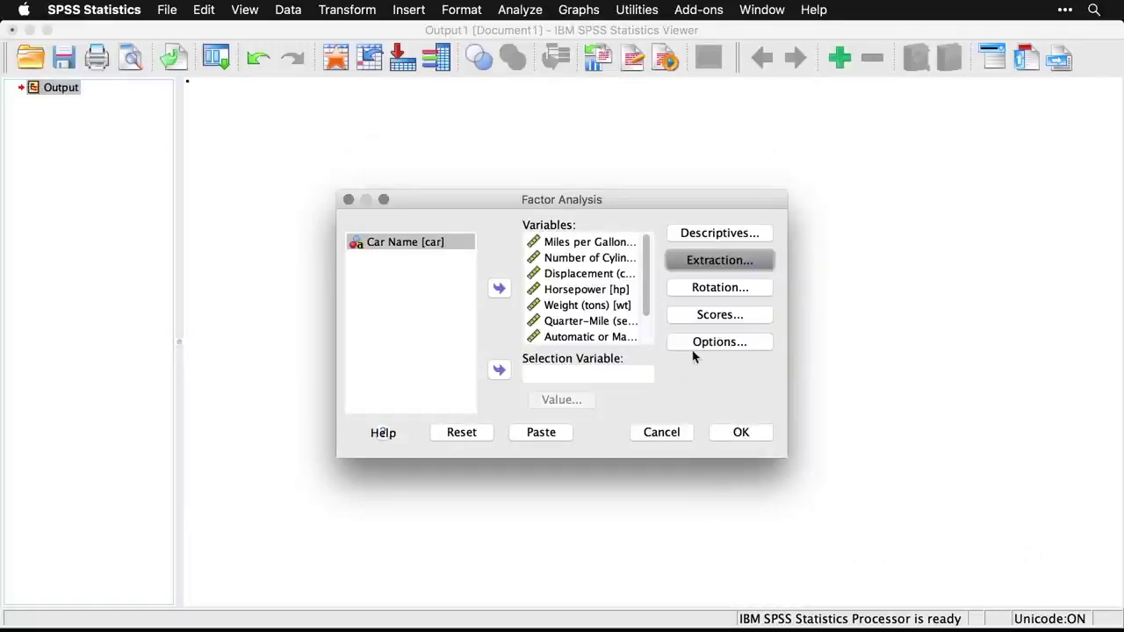
# - Set the rotation to Direct Oblimin with loading plots, no rotated solution and a maximum of 50 iterations for convergence
pyautogui.click(753, 291)
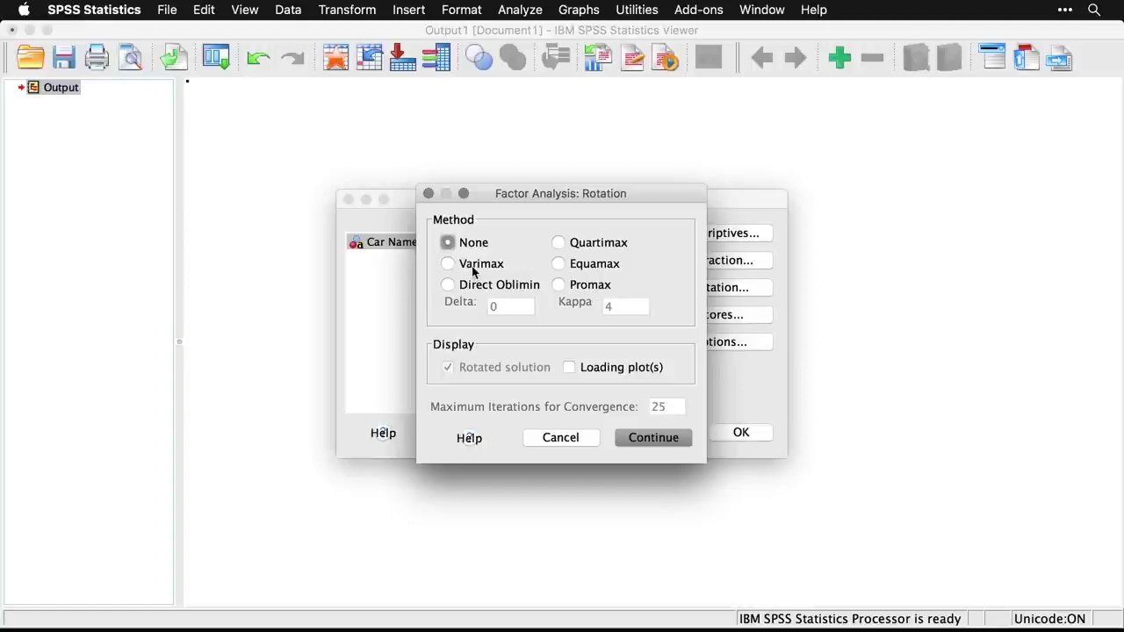
pyautogui.click(448, 288)
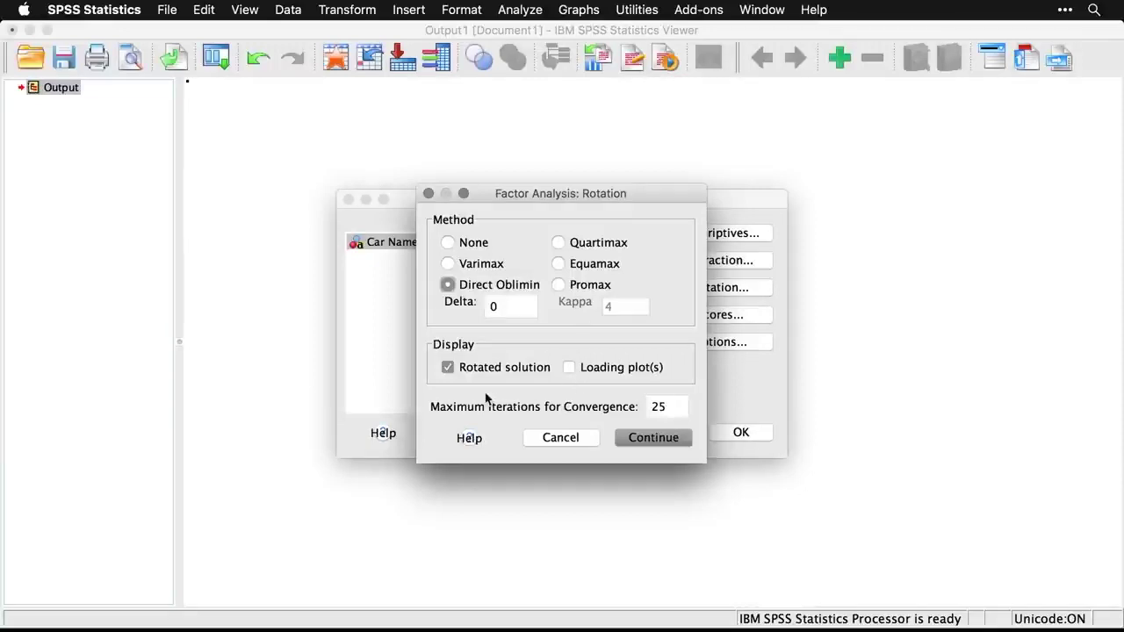
pyautogui.click(448, 368)
pyautogui.click(575, 368)
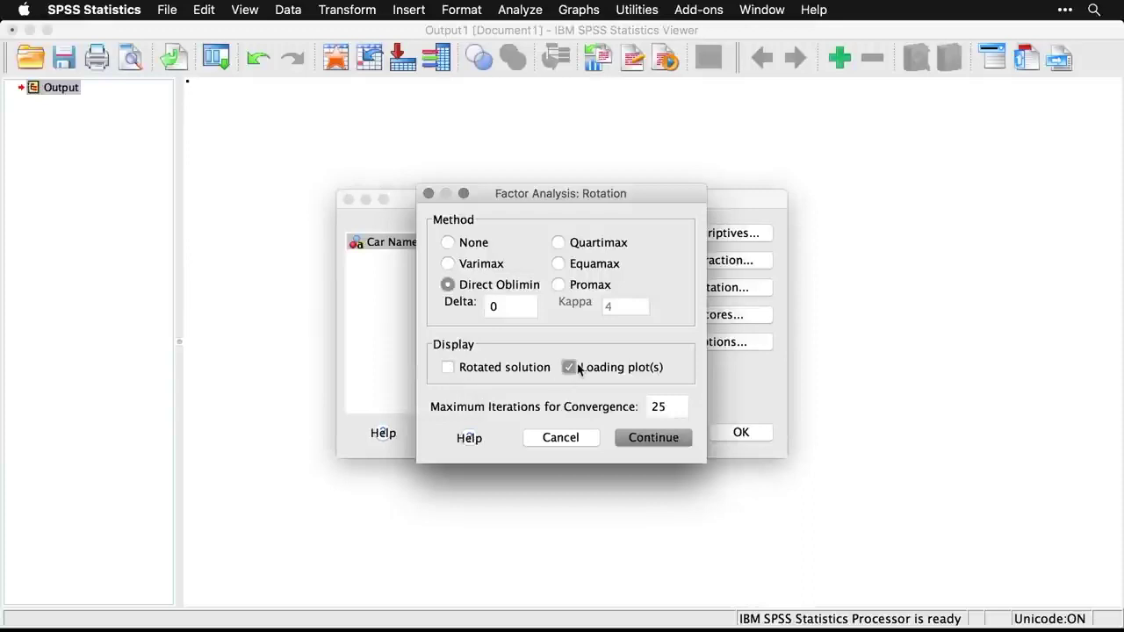
pyautogui.click(673, 409)
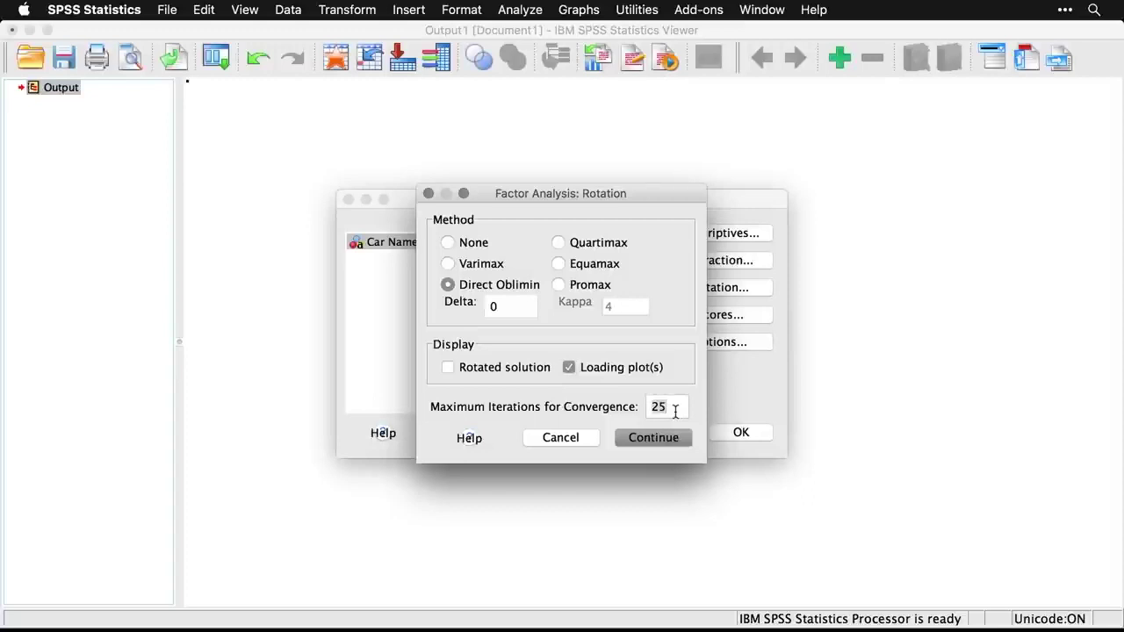
pyautogui.write('50')
pyautogui.click(663, 441)
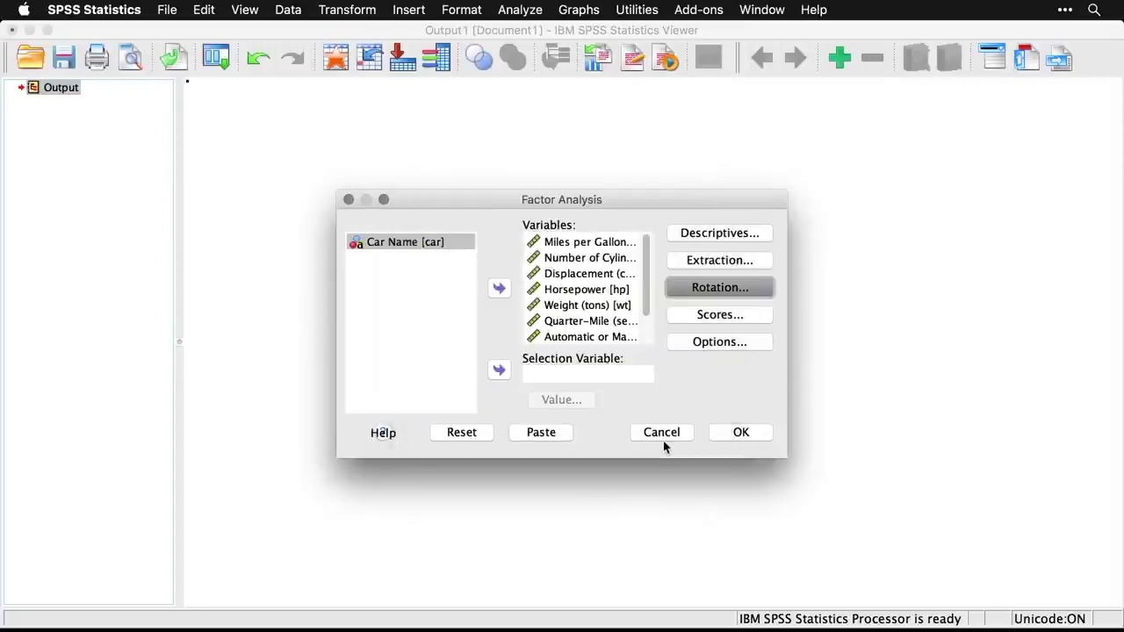
# - Sort the displayed coefficients by size, suppress those with an absolute value below .6, and run the factor analysis
pyautogui.click(744, 315)
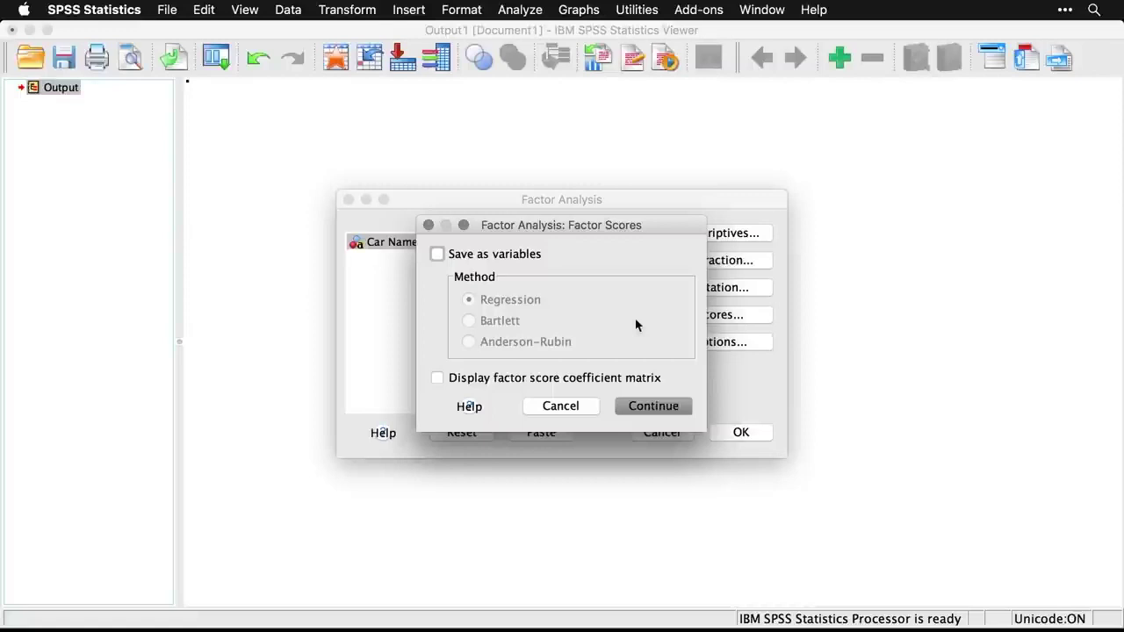
pyautogui.click(594, 406)
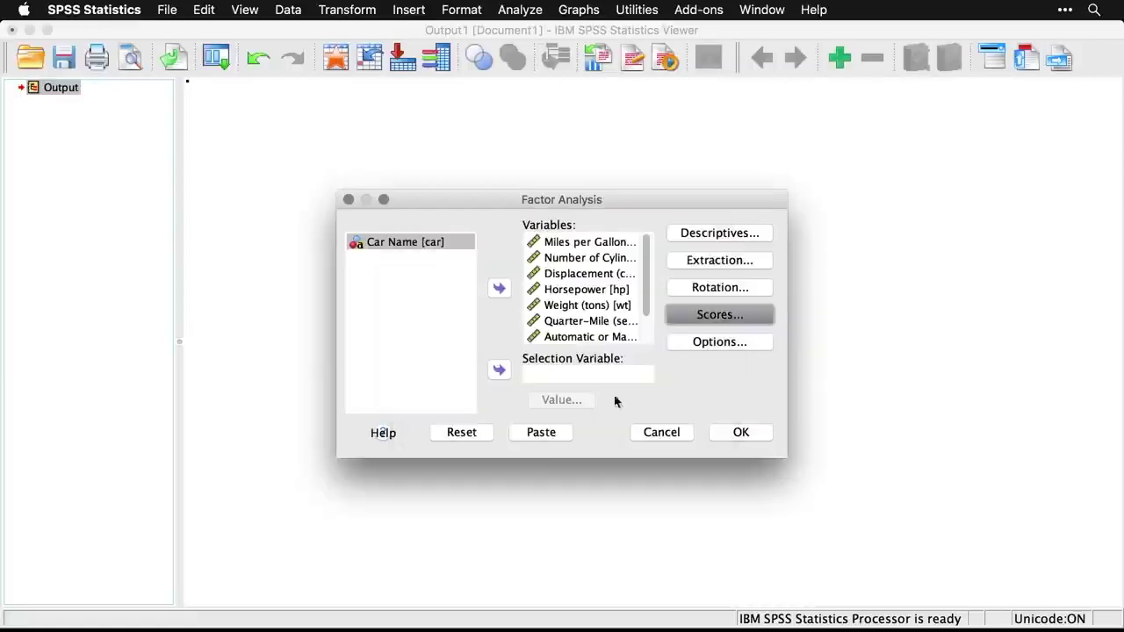
pyautogui.click(739, 348)
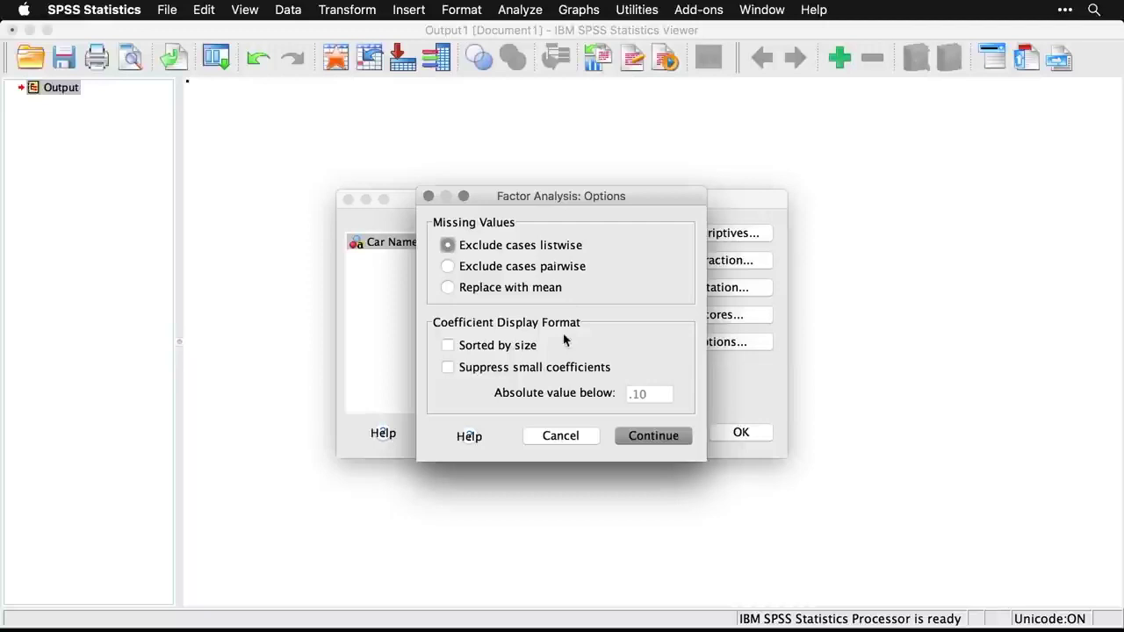
pyautogui.click(448, 345)
pyautogui.click(447, 367)
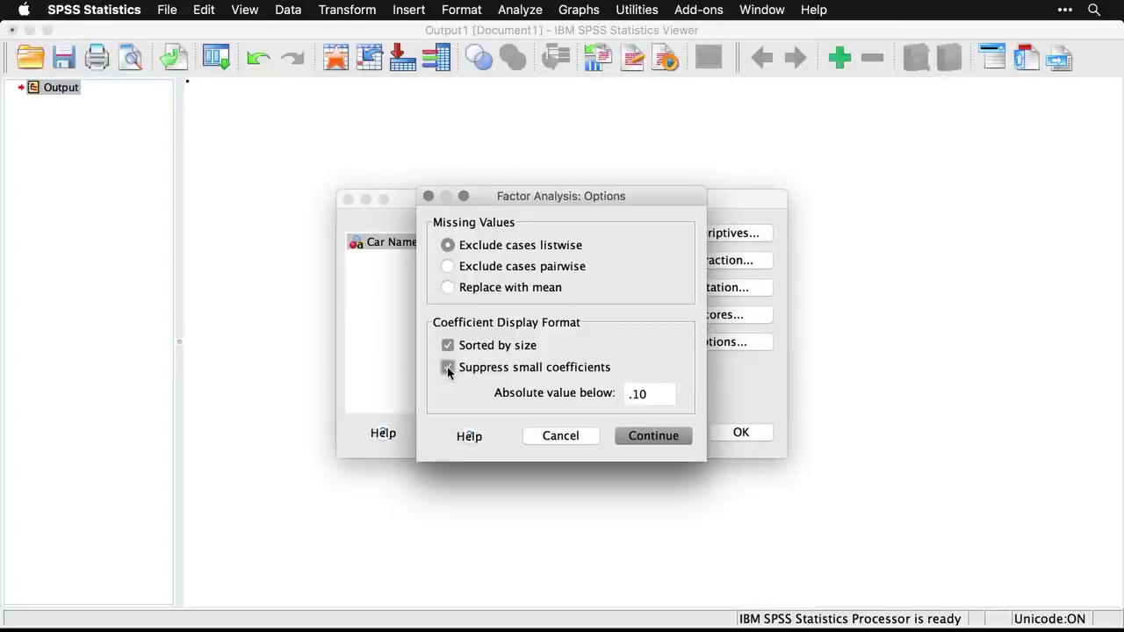
pyautogui.click(659, 393)
pyautogui.press('BackSpace')
pyautogui.write('.6')
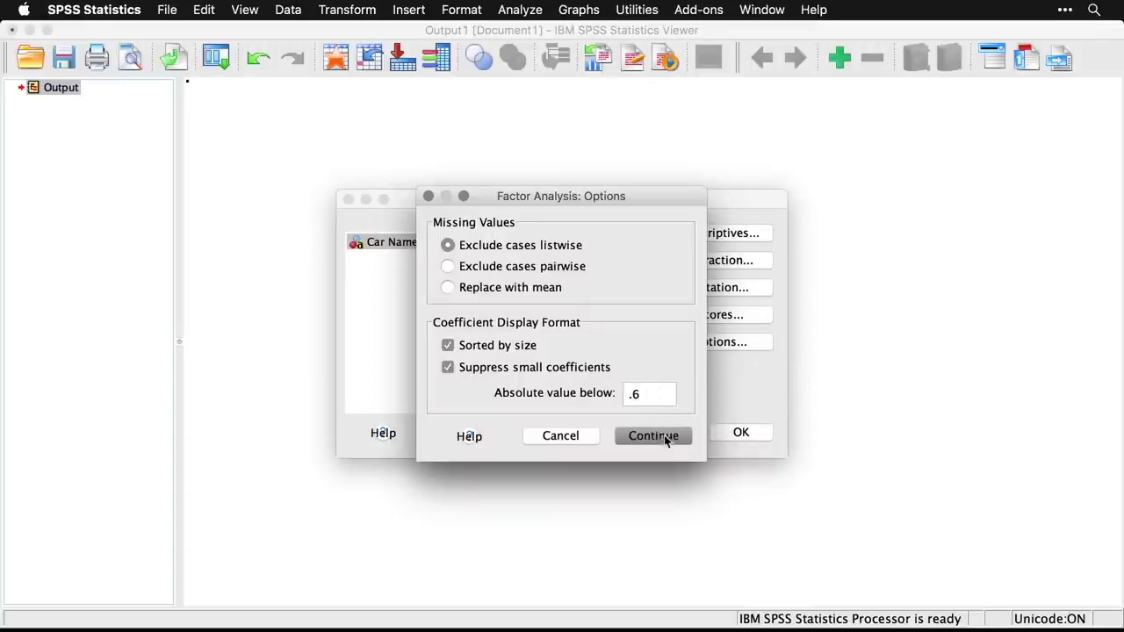
pyautogui.click(656, 435)
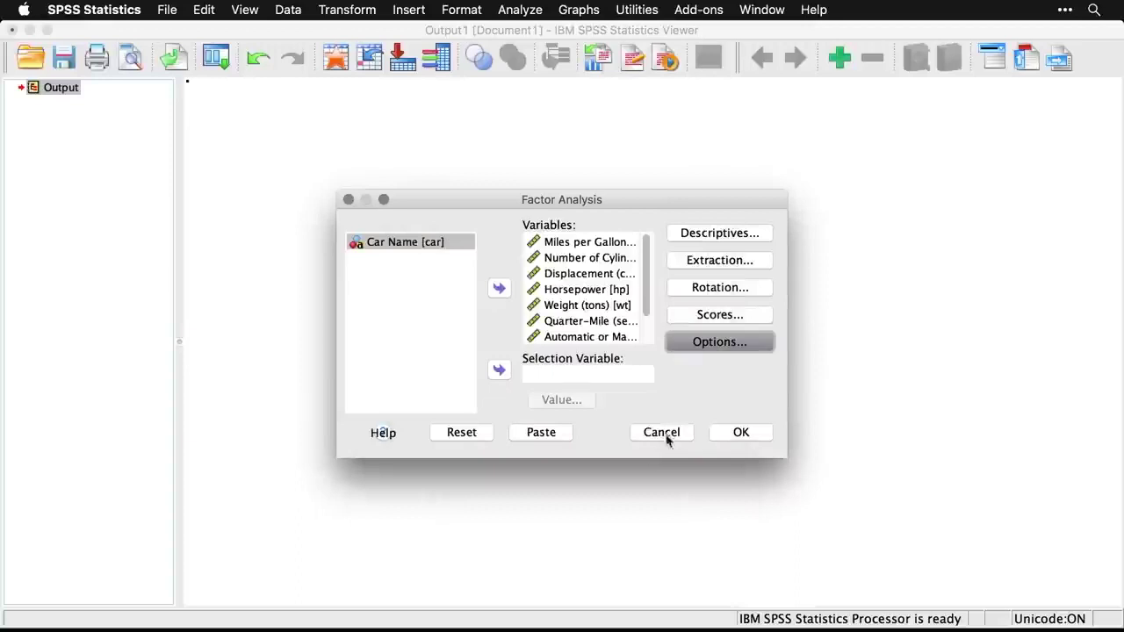
pyautogui.click(742, 432)
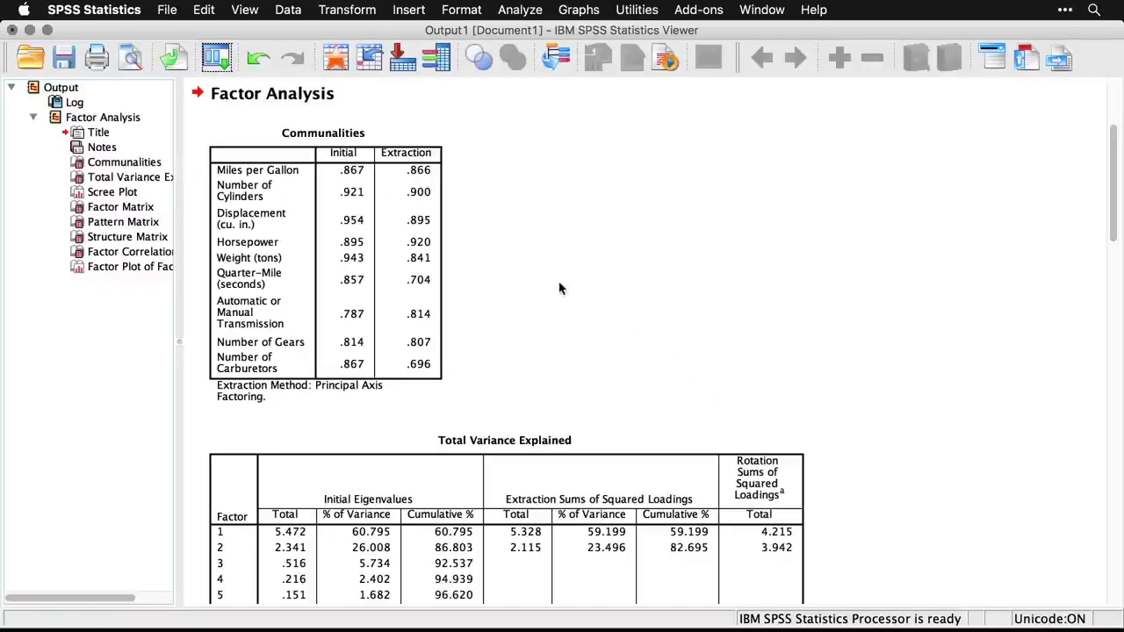
# - Review the new output, examining the communalities, total variance explained, scree plot, and the factor, pattern and structure matrices
pyautogui.click(419, 230)
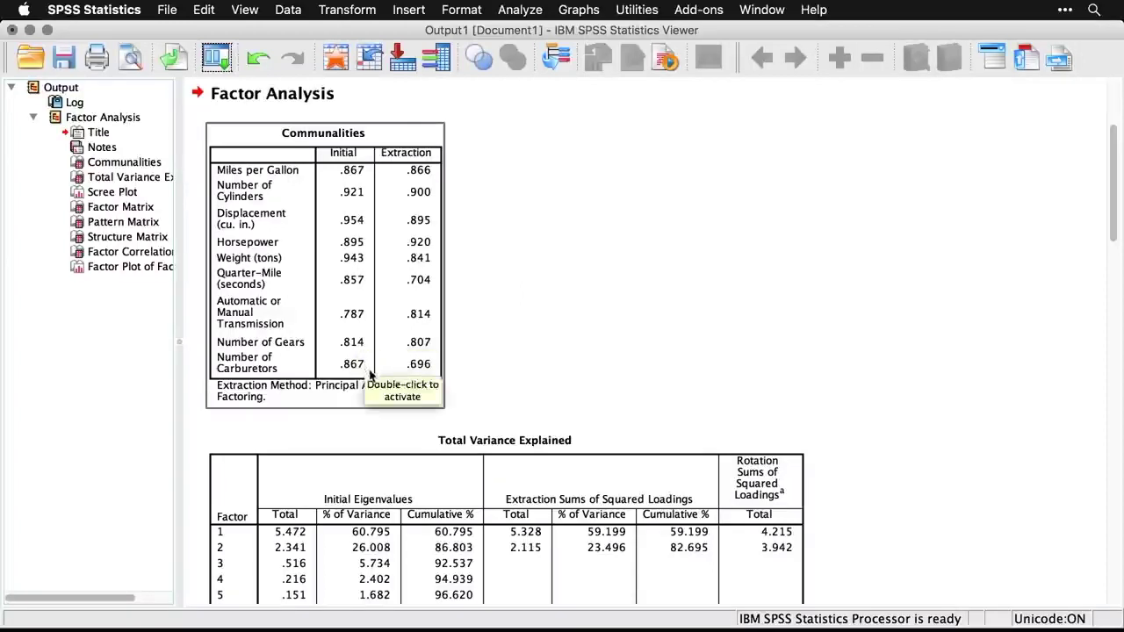
pyautogui.click(474, 404)
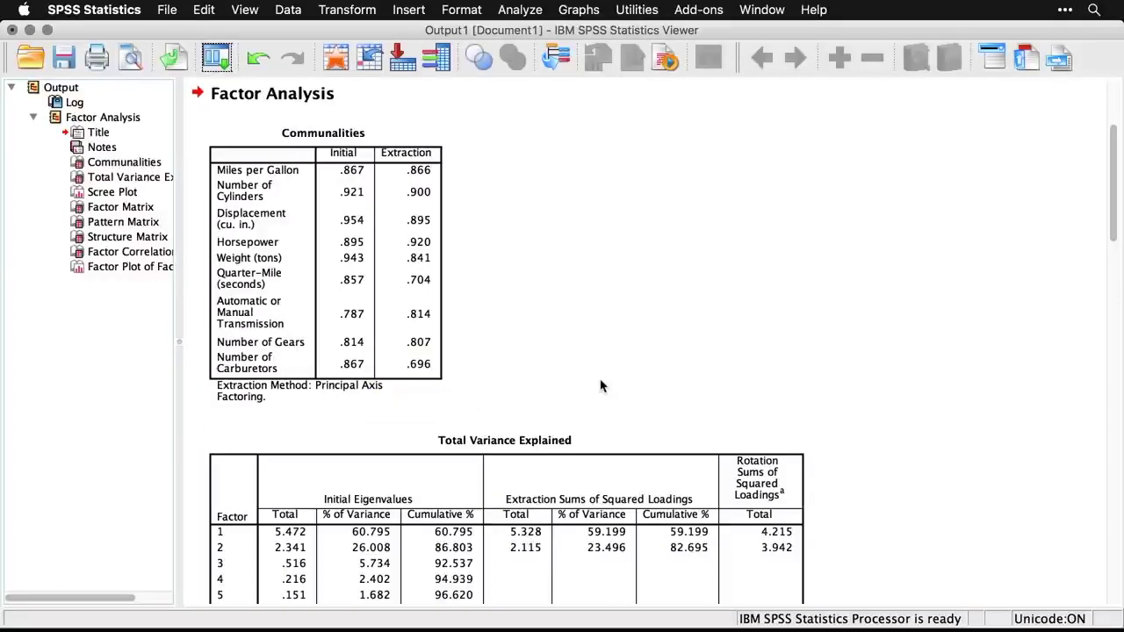
pyautogui.scroll(-5, 602, 385)
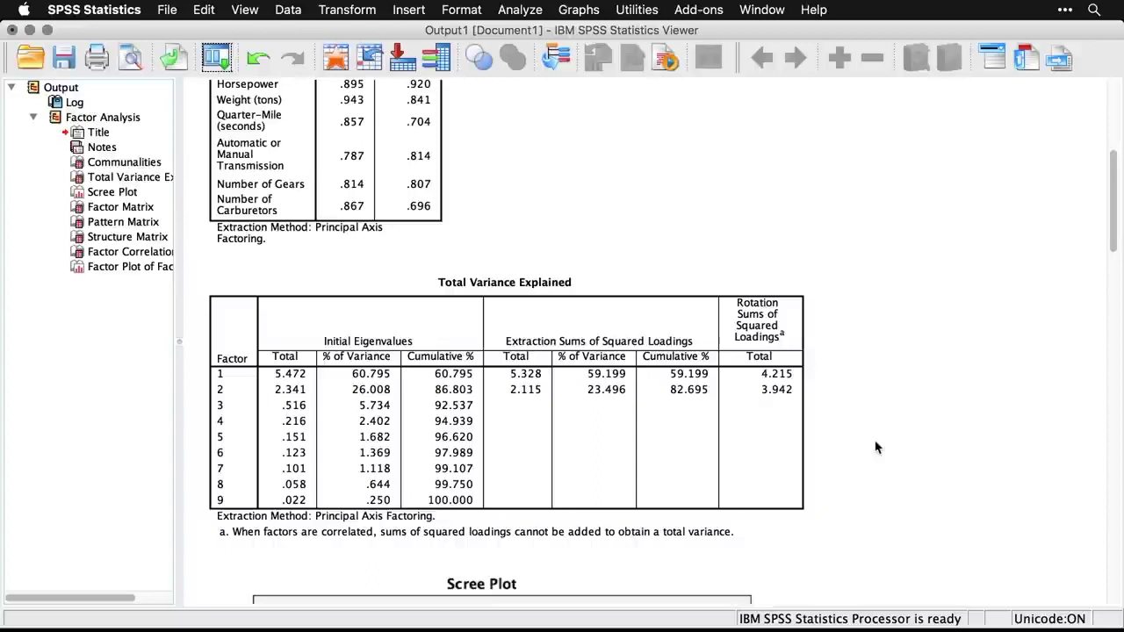
pyautogui.scroll(-10, 875, 448)
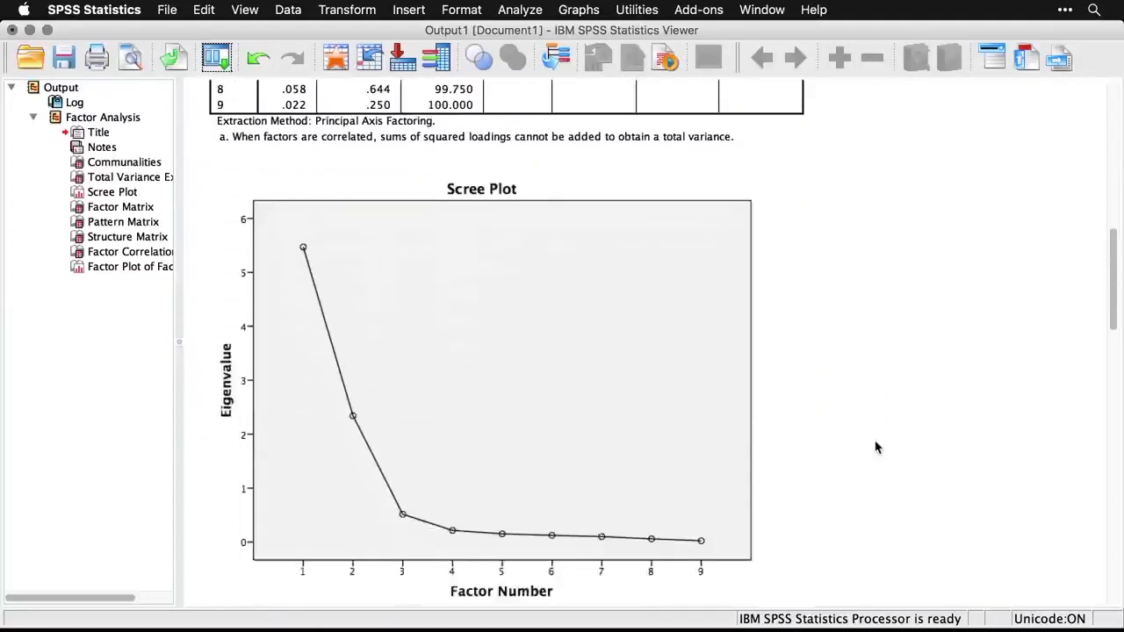
pyautogui.scroll(-3, 876, 447)
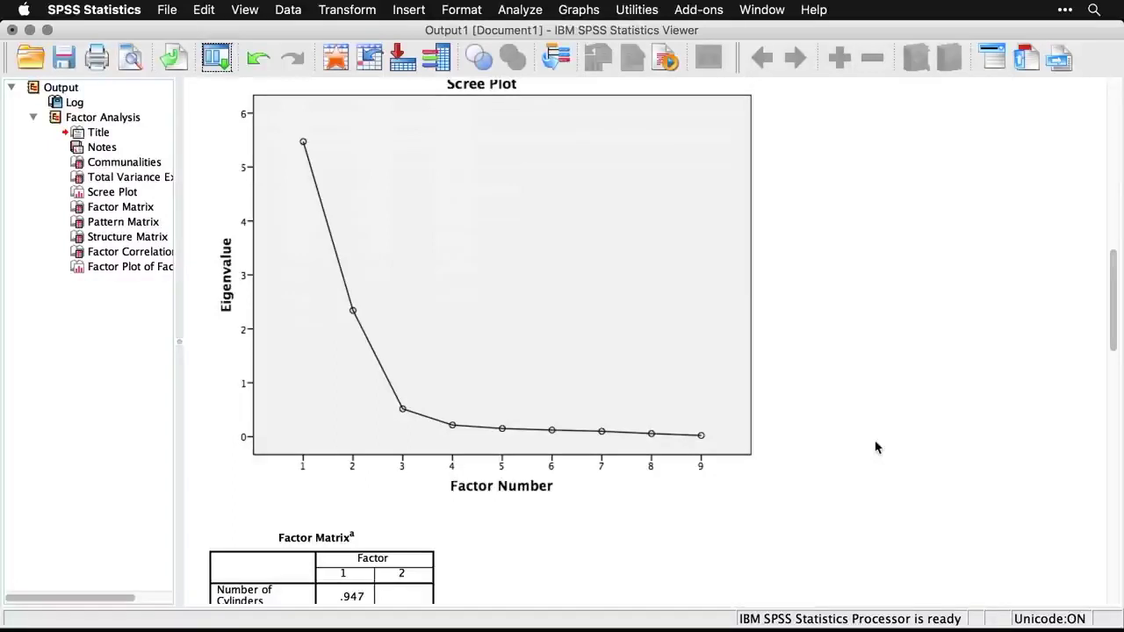
pyautogui.click(660, 436)
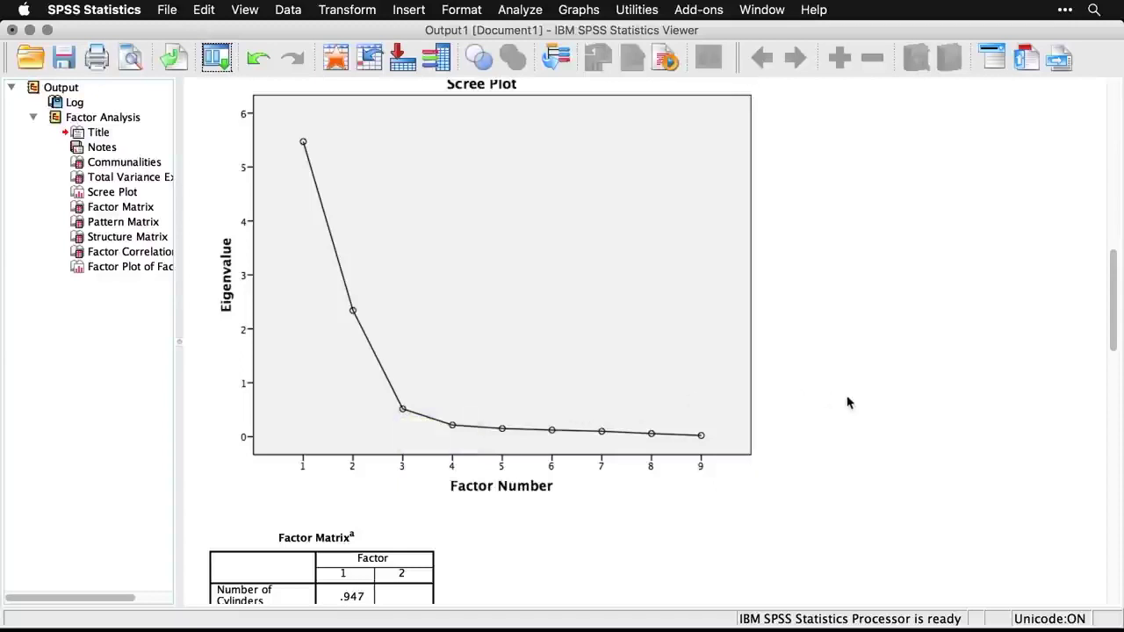
pyautogui.scroll(-5, 847, 402)
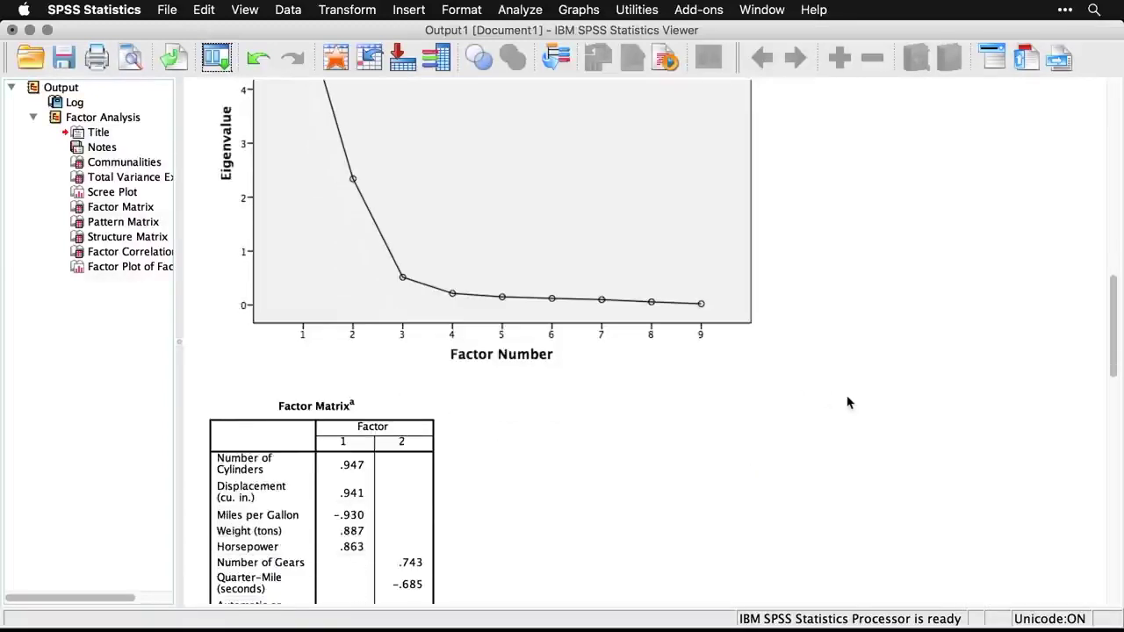
pyautogui.scroll(-4, 847, 402)
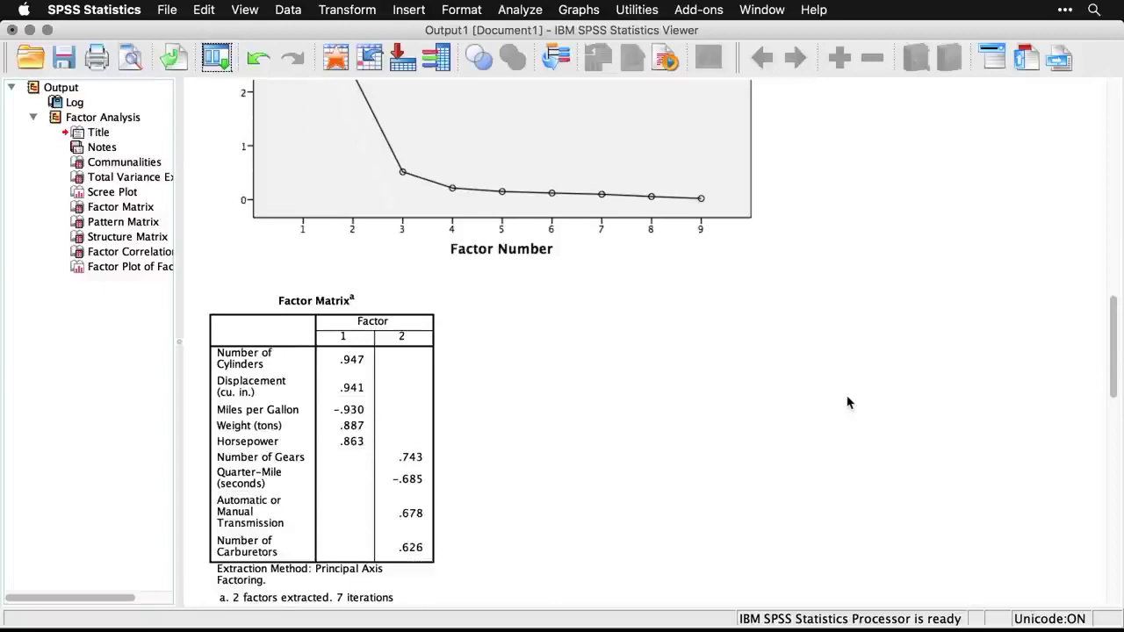
pyautogui.scroll(-15, 847, 402)
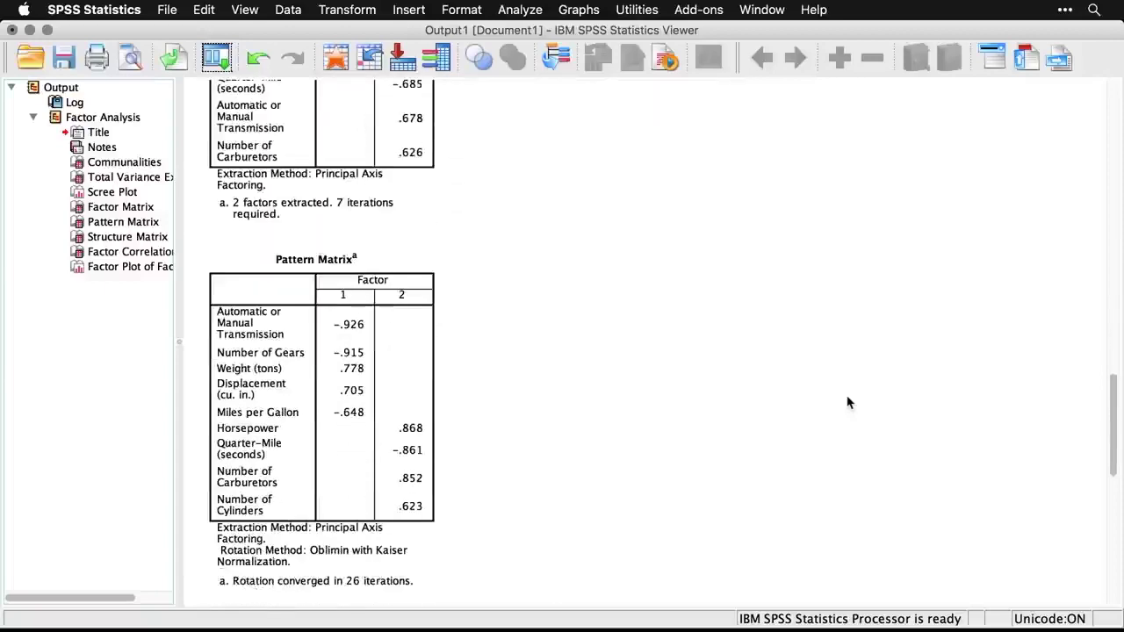
pyautogui.scroll(-12, 847, 402)
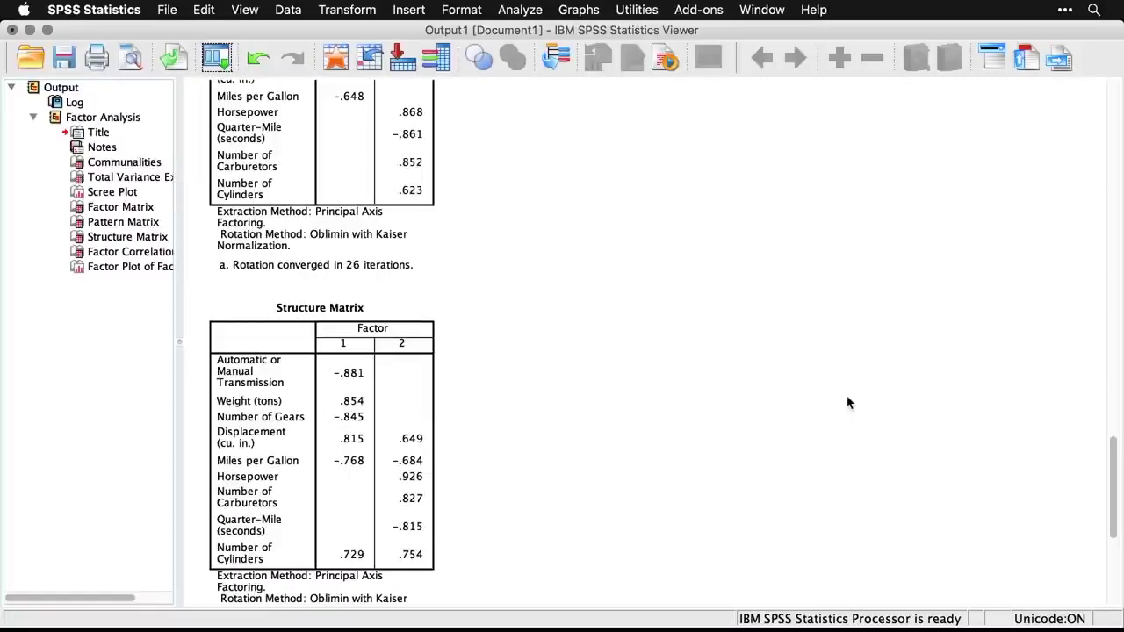
# - Switch to the syntax file SPSS01_6_2_FactorAnalysis.sps and read the output notes explaining the structure, pattern and factor matrices
pyautogui.press('super+grave')
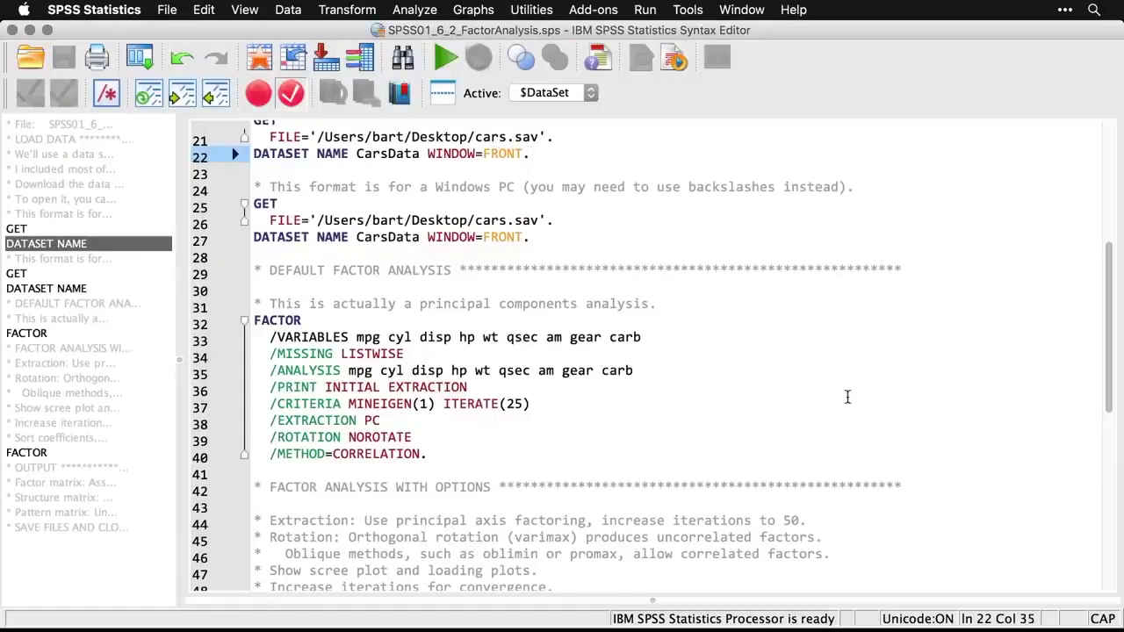
pyautogui.scroll(-8, 847, 397)
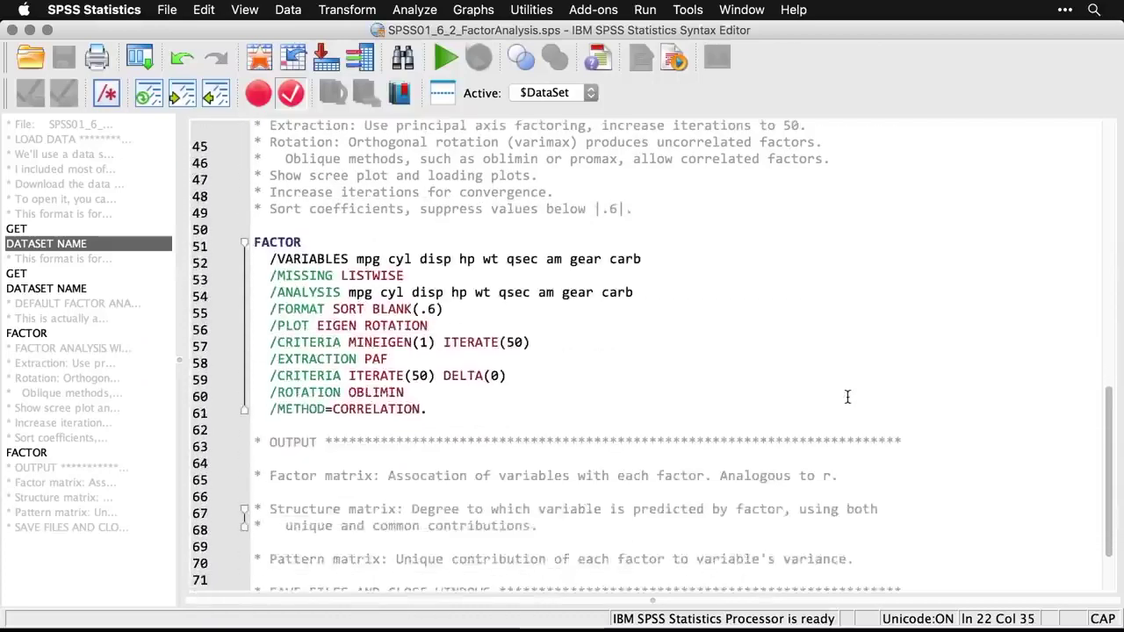
pyautogui.scroll(-2, 847, 397)
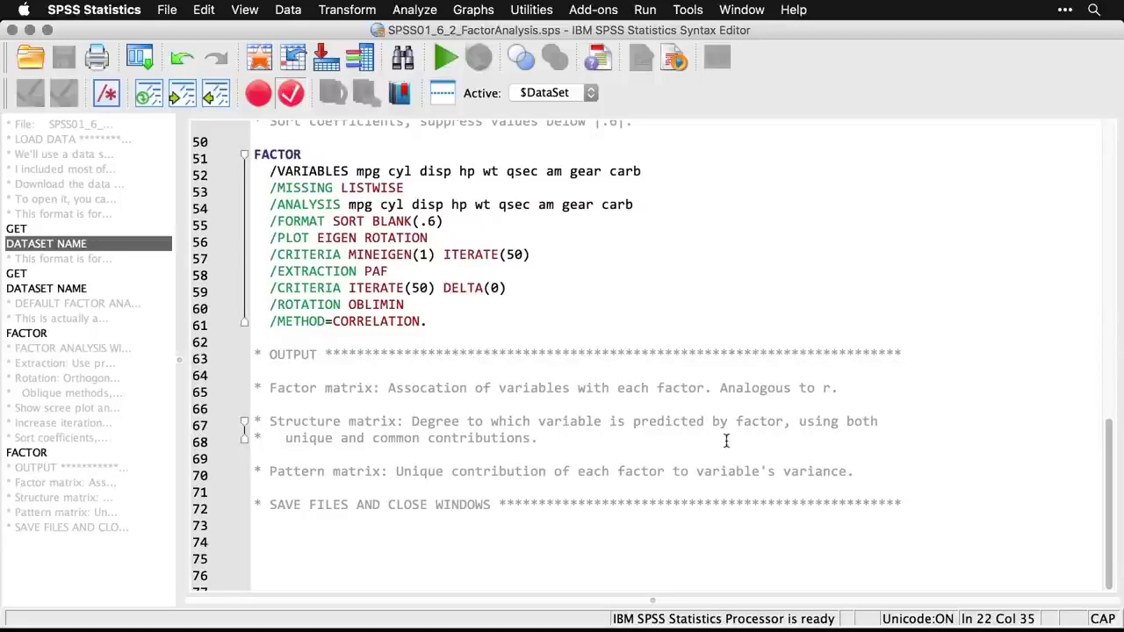
pyautogui.tripleClick(591, 421)
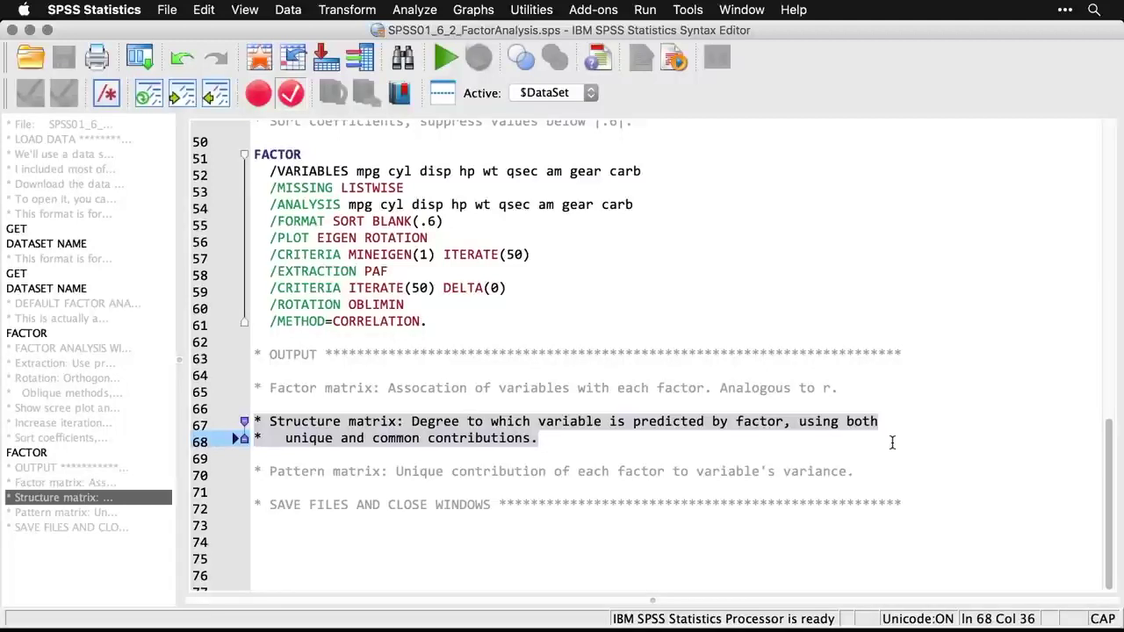
pyautogui.click(829, 471)
pyautogui.press('End')
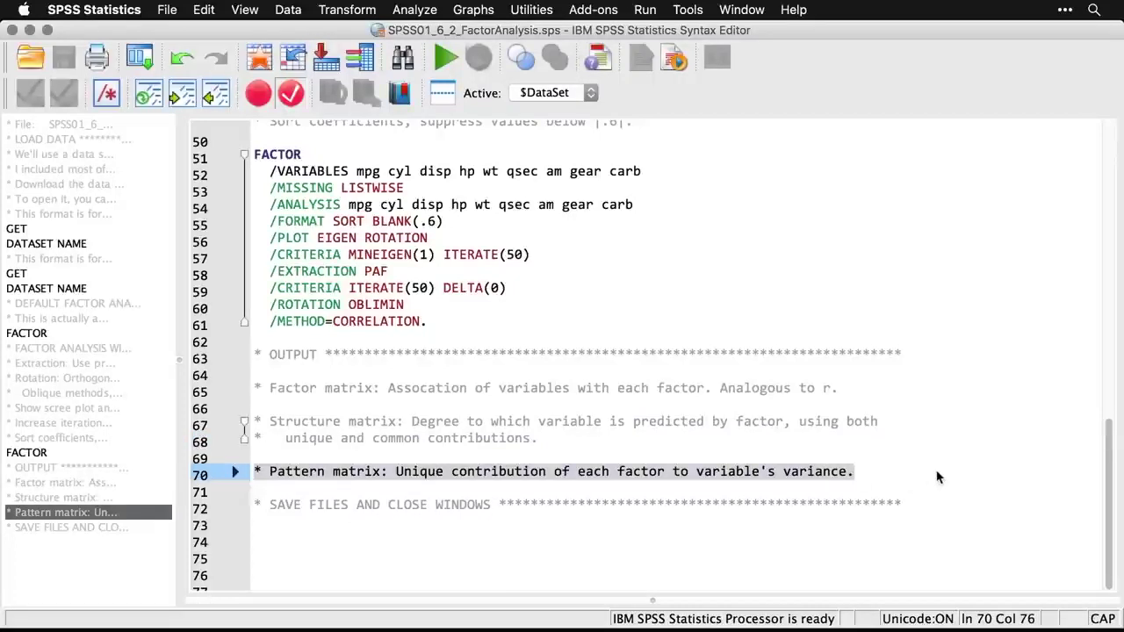
pyautogui.click(864, 481)
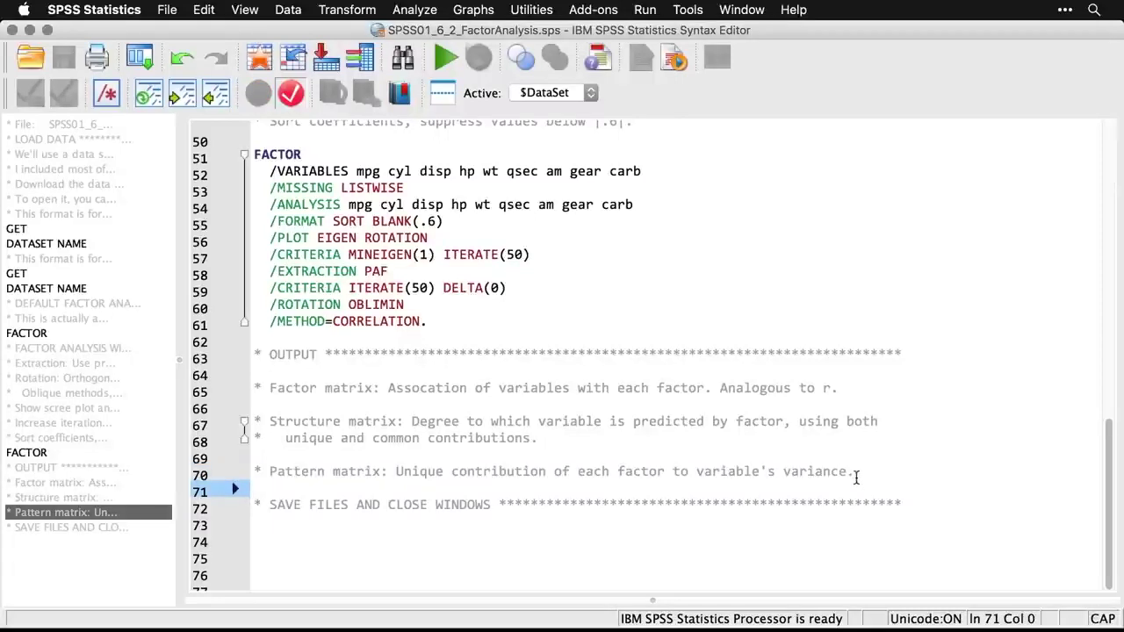
pyautogui.doubleClick(789, 388)
pyautogui.click(787, 387)
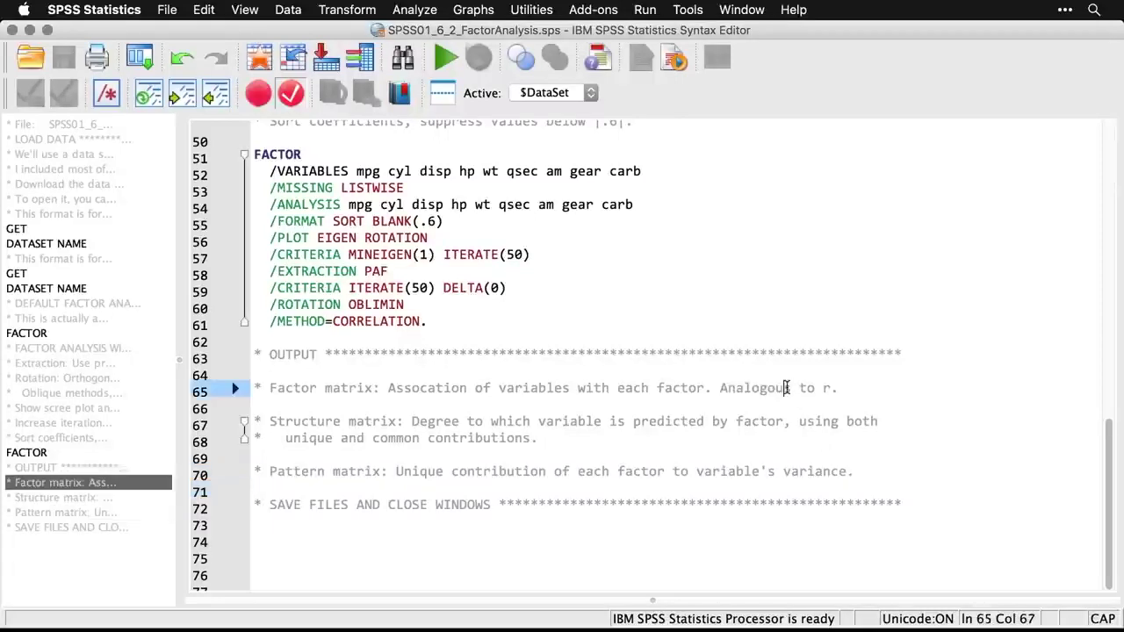
pyautogui.doubleClick(789, 388)
pyautogui.tripleClick(787, 387)
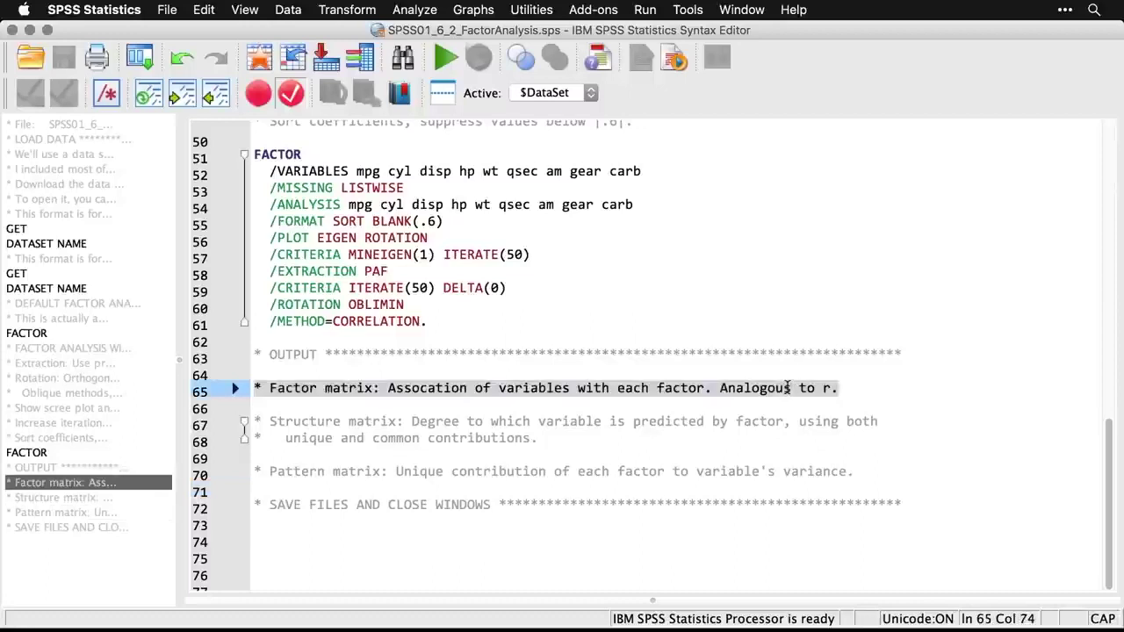
pyautogui.click(957, 402)
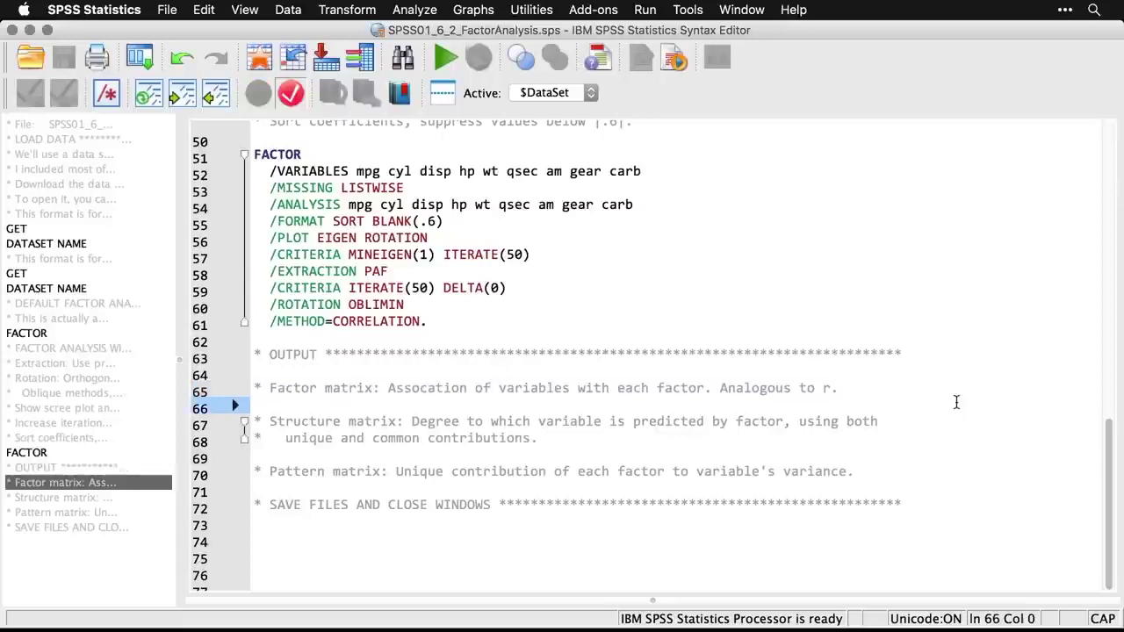
# - Return to the output document and examine each variable's loadings on the two factors in the factor matrix
pyautogui.press('super+grave')
pyautogui.scroll(8, 957, 407)
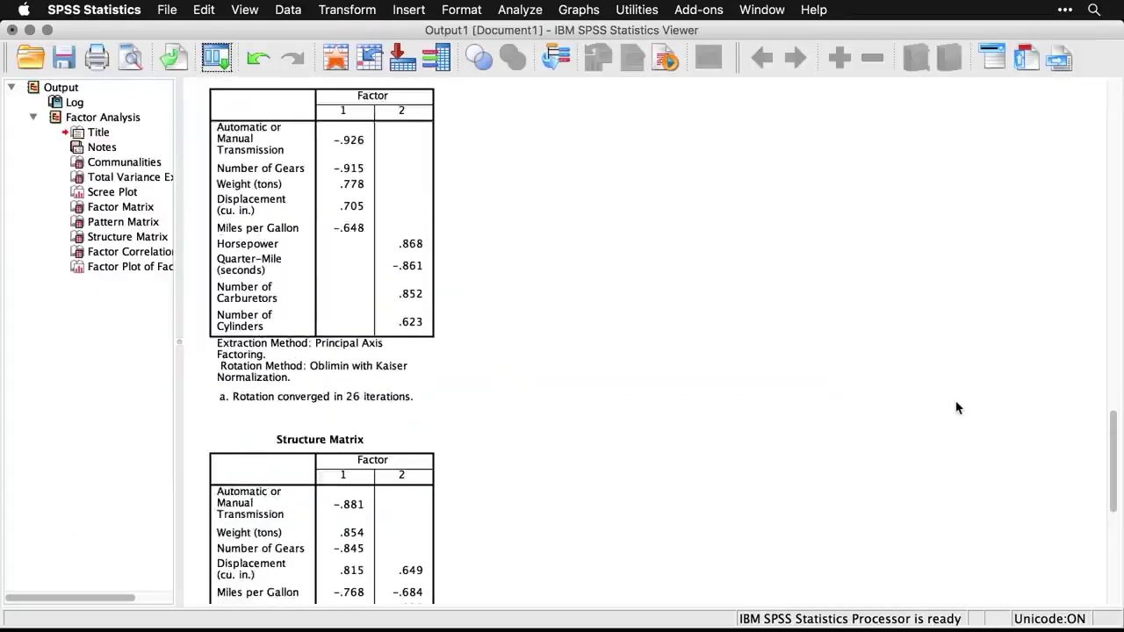
pyautogui.scroll(4, 957, 408)
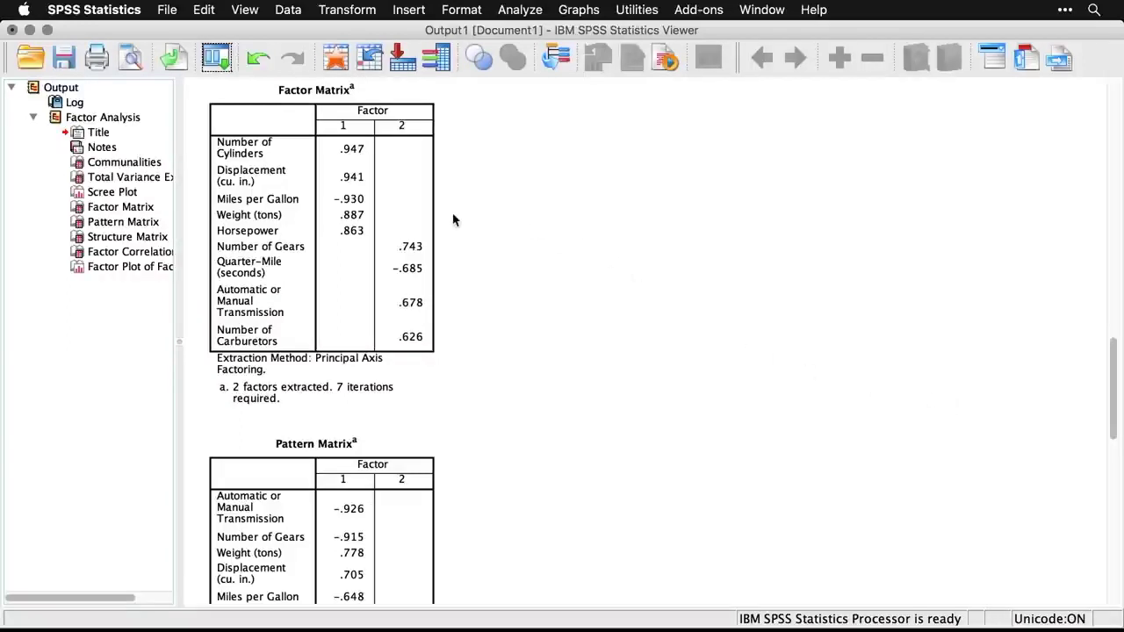
pyautogui.click(396, 201)
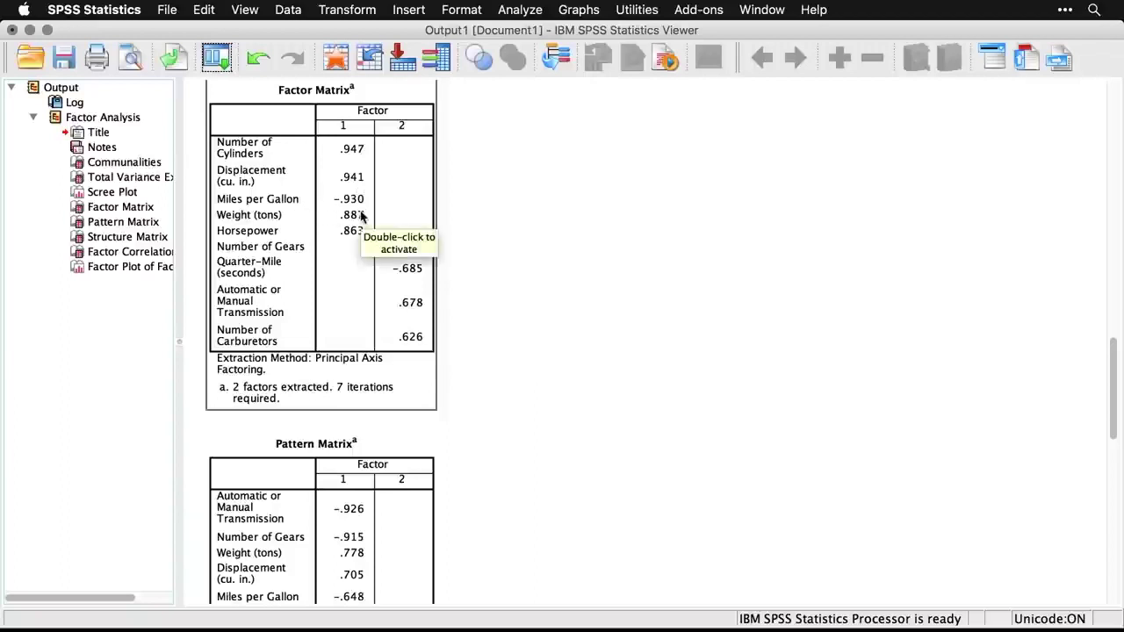
pyautogui.click(521, 230)
pyautogui.click(413, 218)
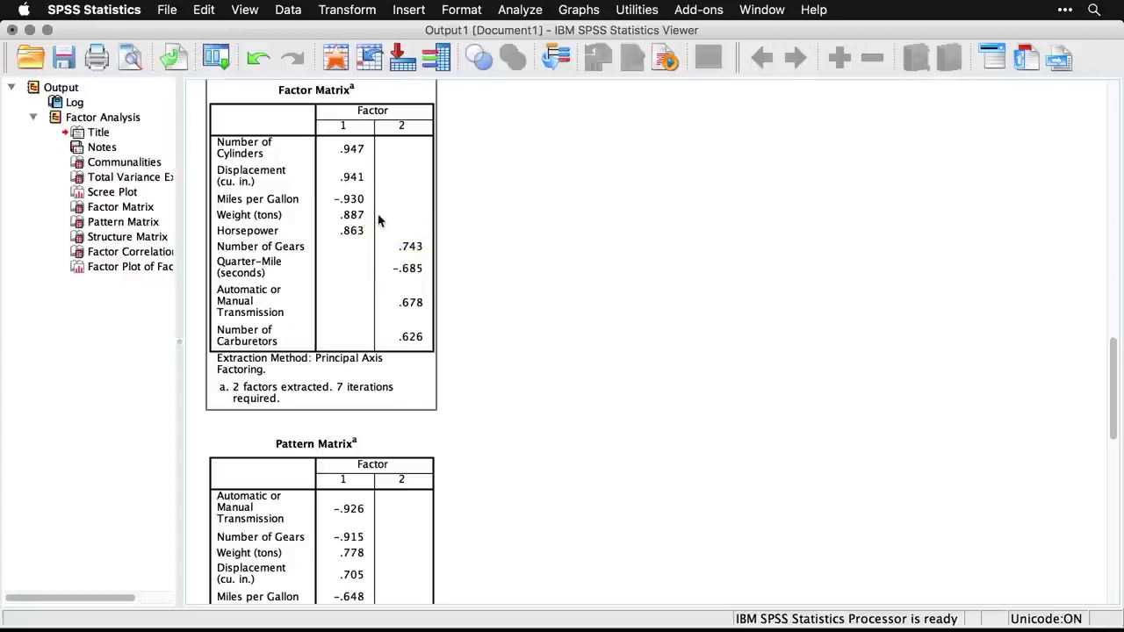
# - Compare the variables that load on factor 1 with those that load on factor 2 in the factor matrix
pyautogui.click(455, 246)
pyautogui.click(378, 231)
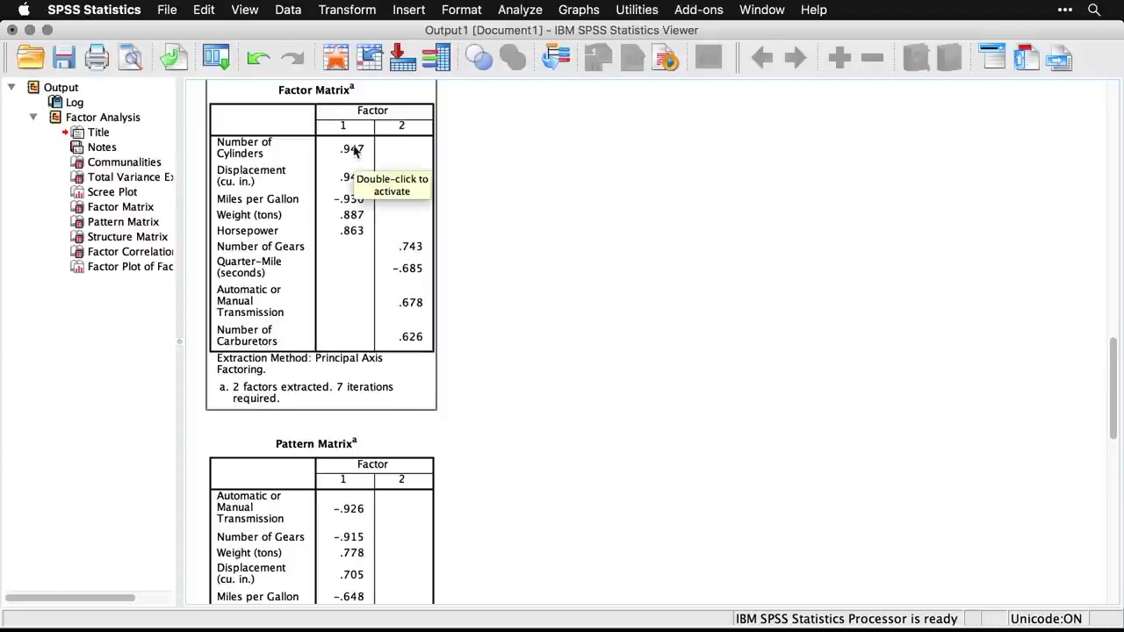
pyautogui.click(496, 156)
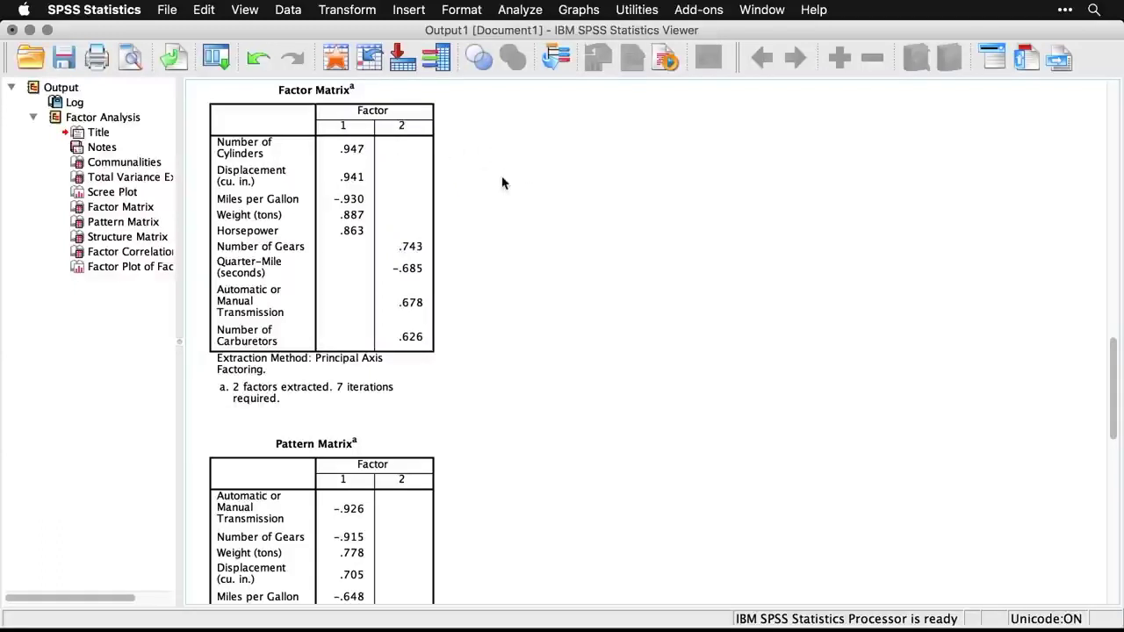
pyautogui.click(436, 254)
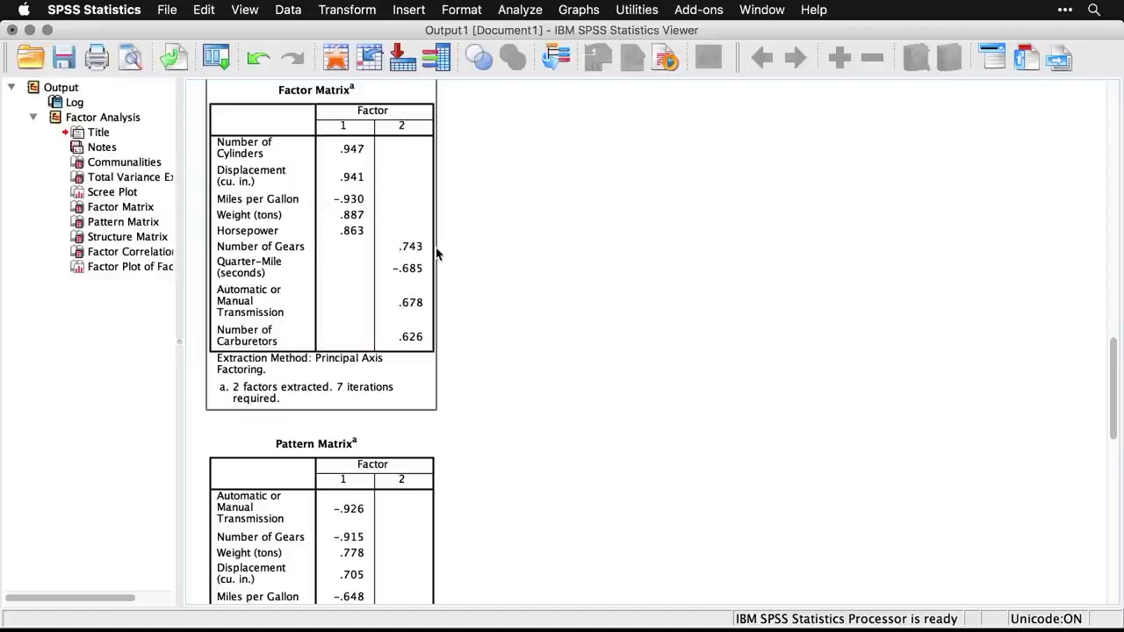
pyautogui.click(438, 335)
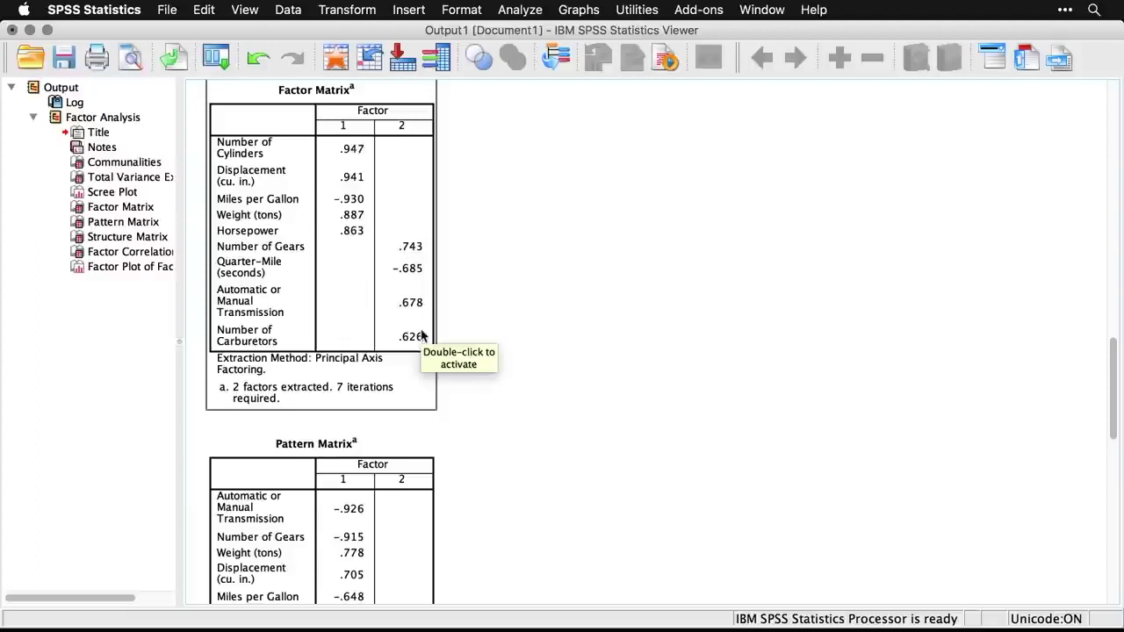
pyautogui.click(456, 343)
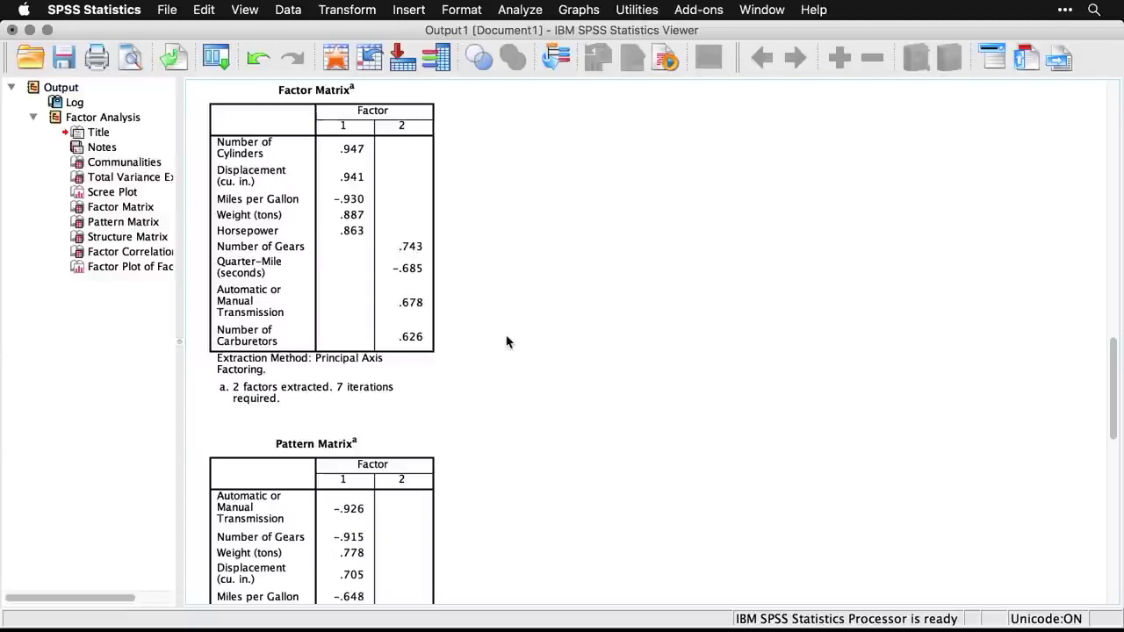
# - Move past the pattern and structure matrices and examine where the variables fall in the Factor Plot in Rotated Factor Space
pyautogui.scroll(-10, 507, 341)
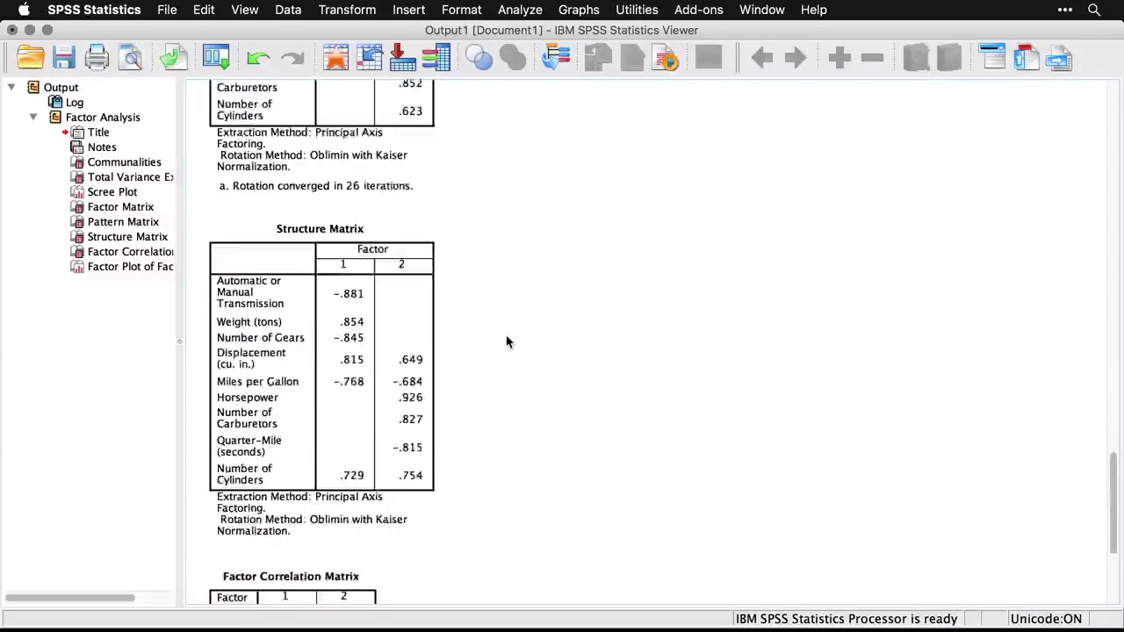
pyautogui.scroll(-12, 507, 341)
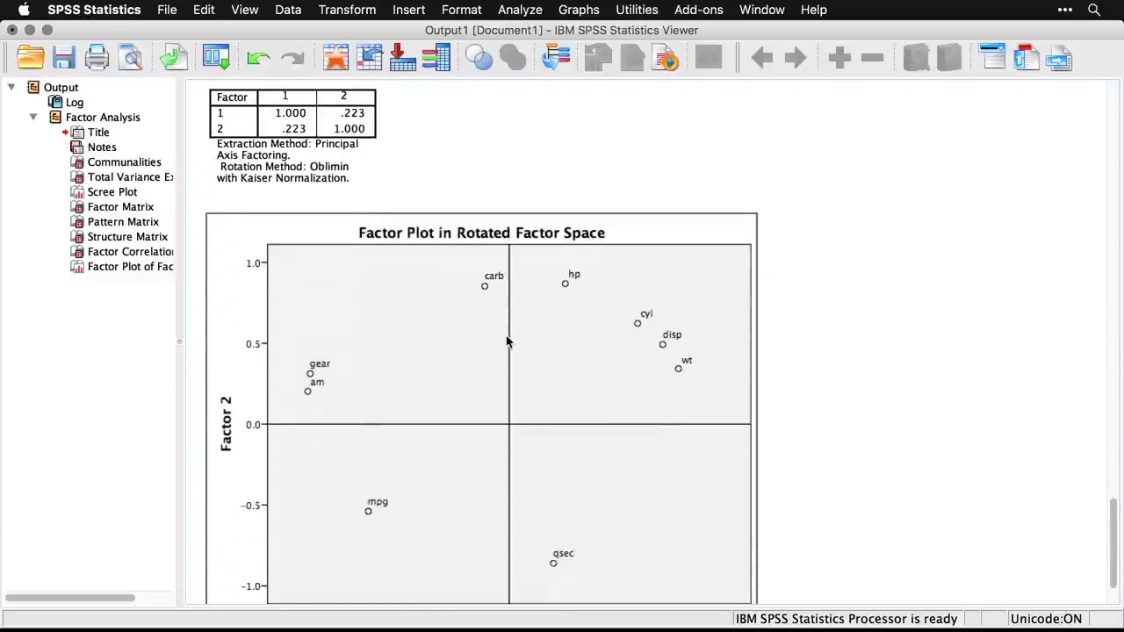
pyautogui.scroll(-3, 508, 342)
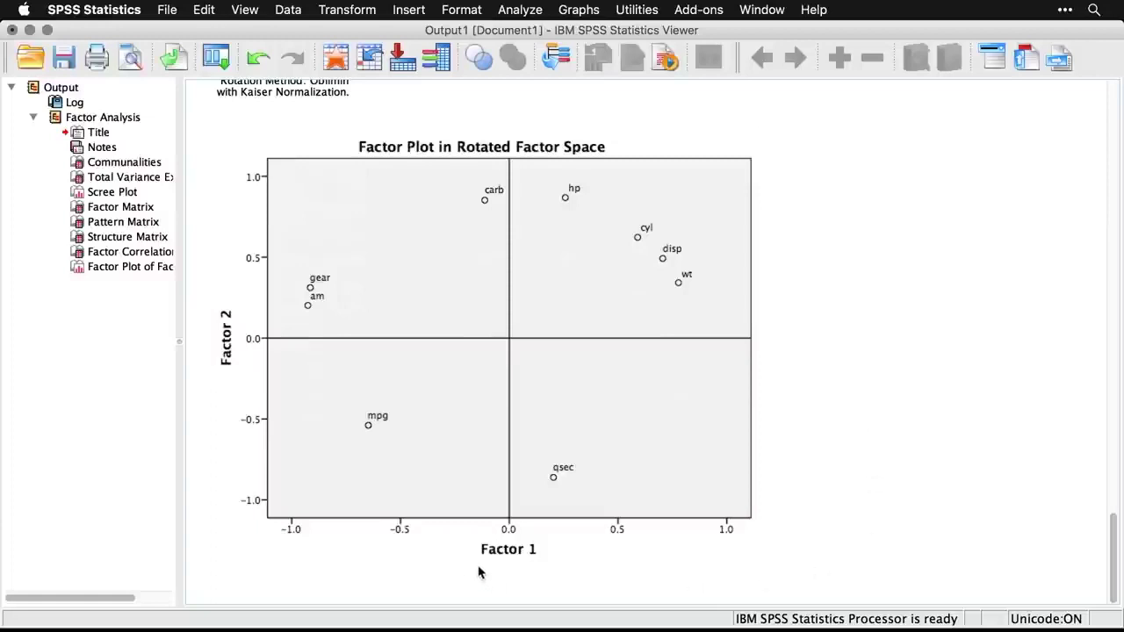
pyautogui.click(550, 566)
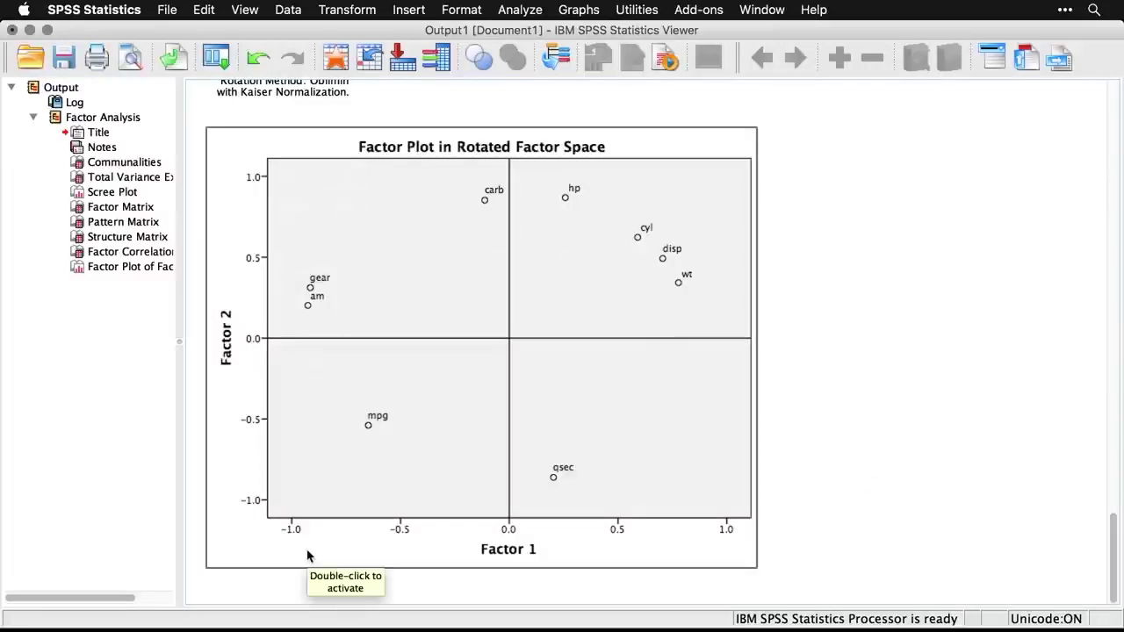
pyautogui.click(803, 446)
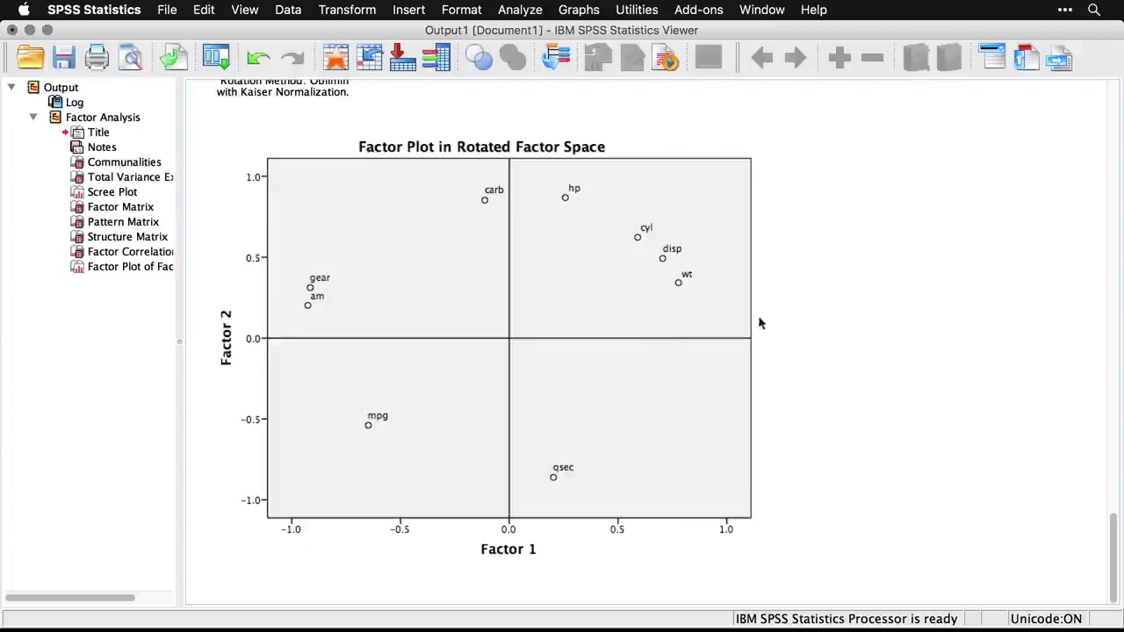
pyautogui.click(705, 301)
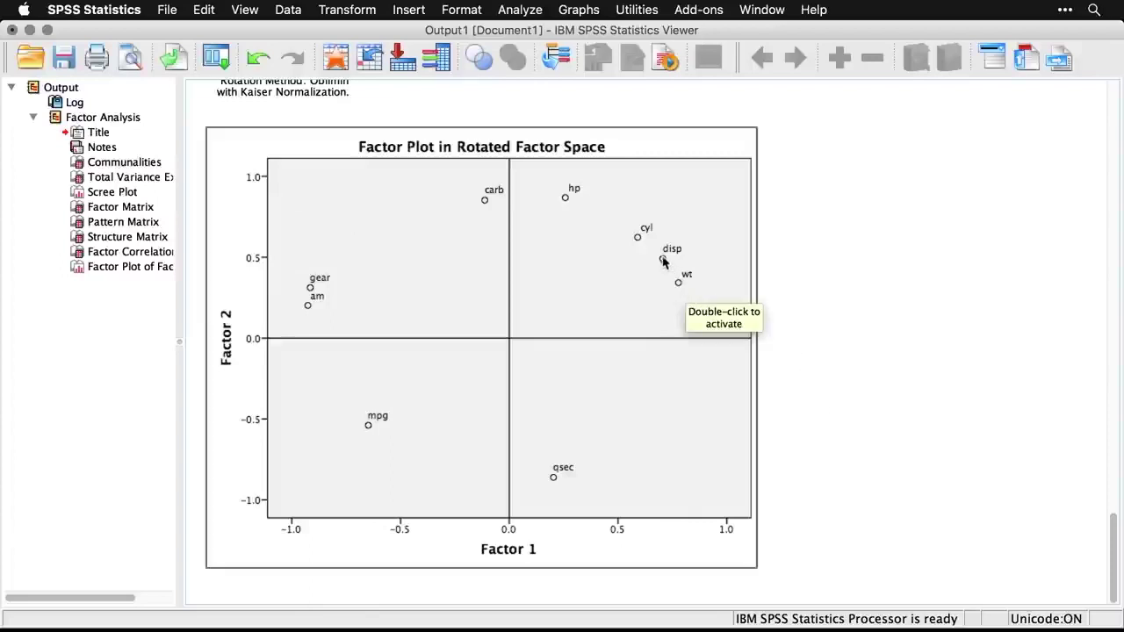
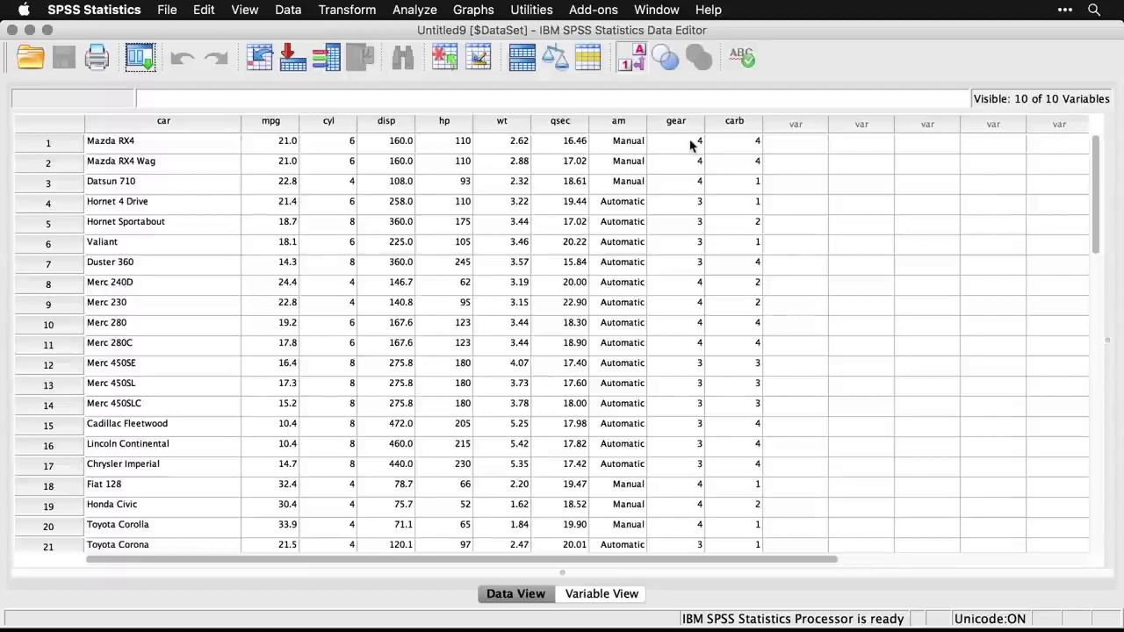
# - Look over the cars data, start a Linear Regression, and set Miles per Gallon [mpg] as the dependent variable
pyautogui.scroll(-10, 464, 279)
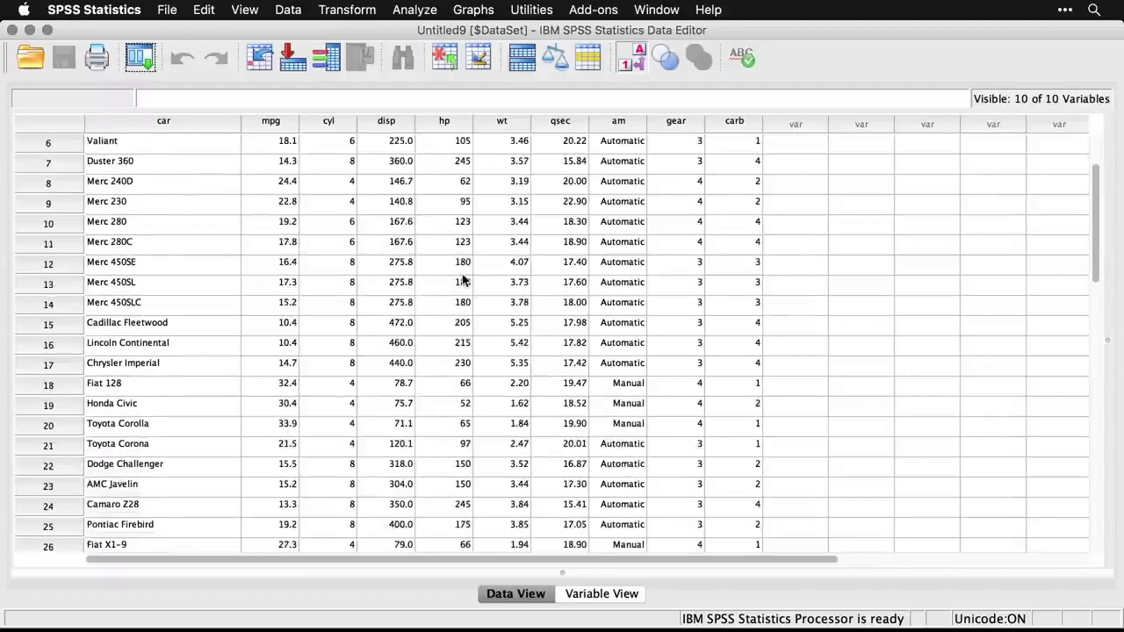
pyautogui.scroll(12, 464, 279)
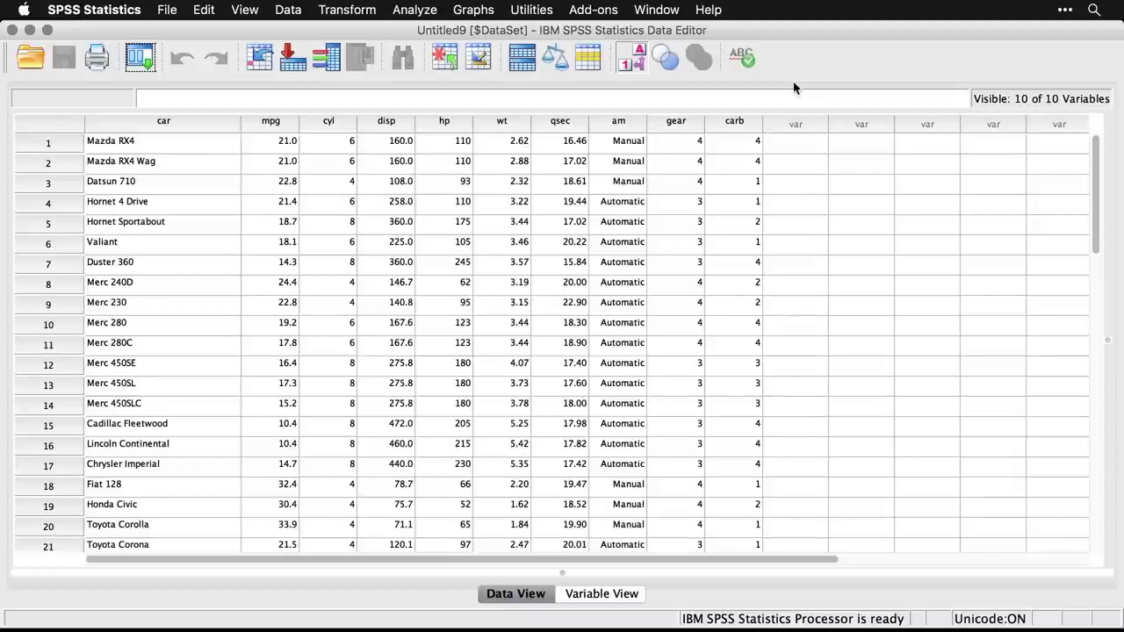
pyautogui.click(417, 11)
pyautogui.moveTo(467, 166)
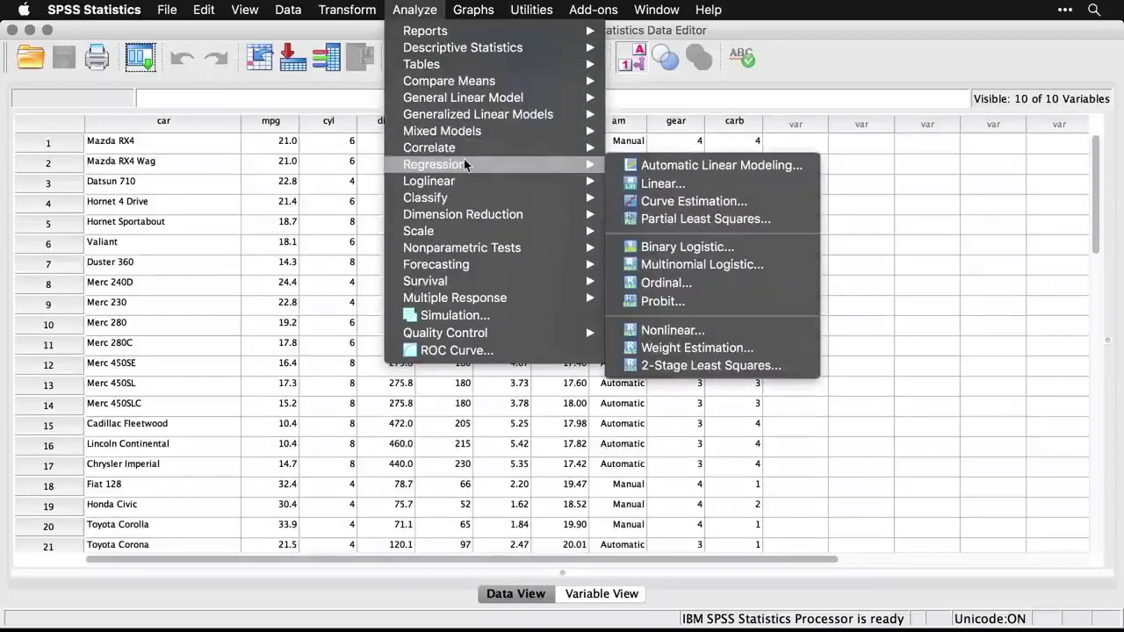
pyautogui.click(714, 192)
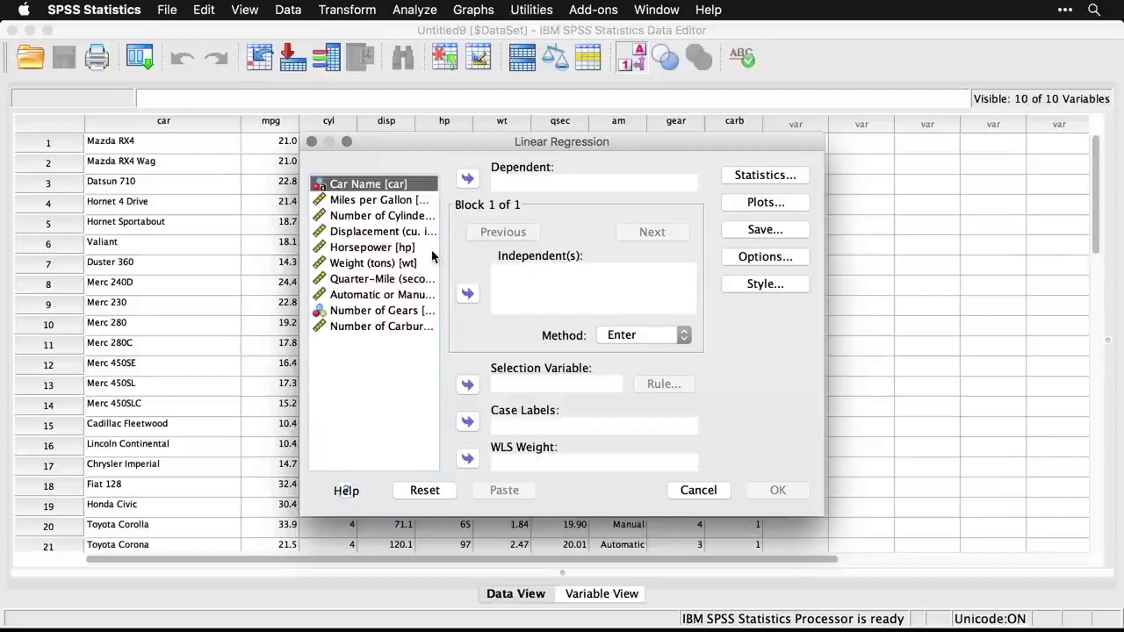
pyautogui.click(395, 202)
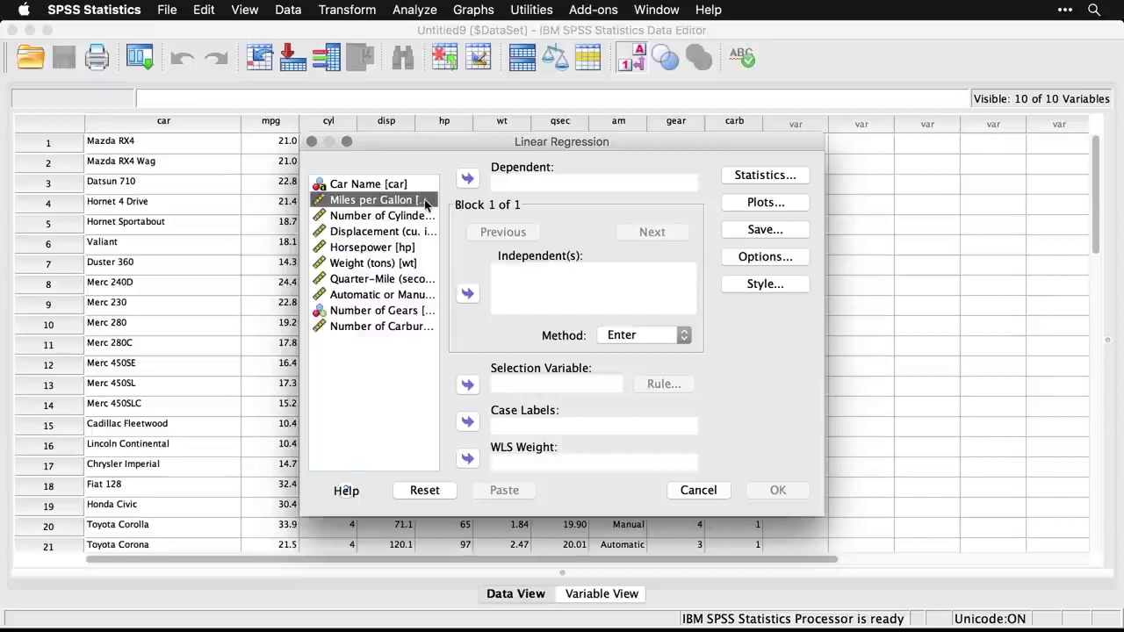
pyautogui.click(468, 179)
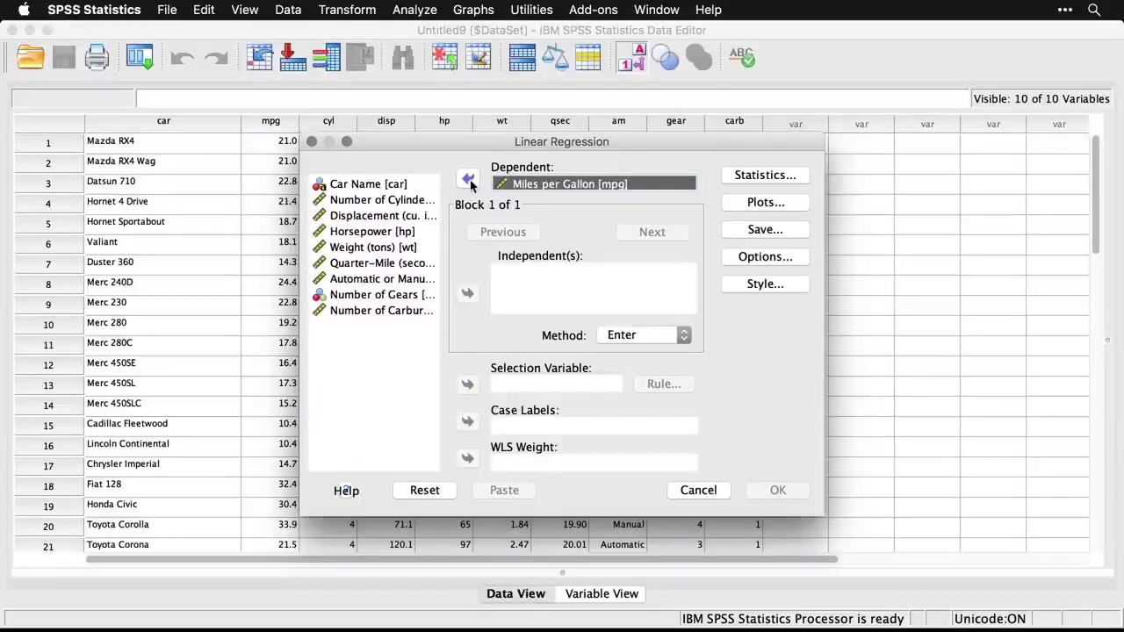
# - Add all variables from Number of Cylinders through Number of Carburetors as independents and run the regression with the Enter method
pyautogui.click(363, 204)
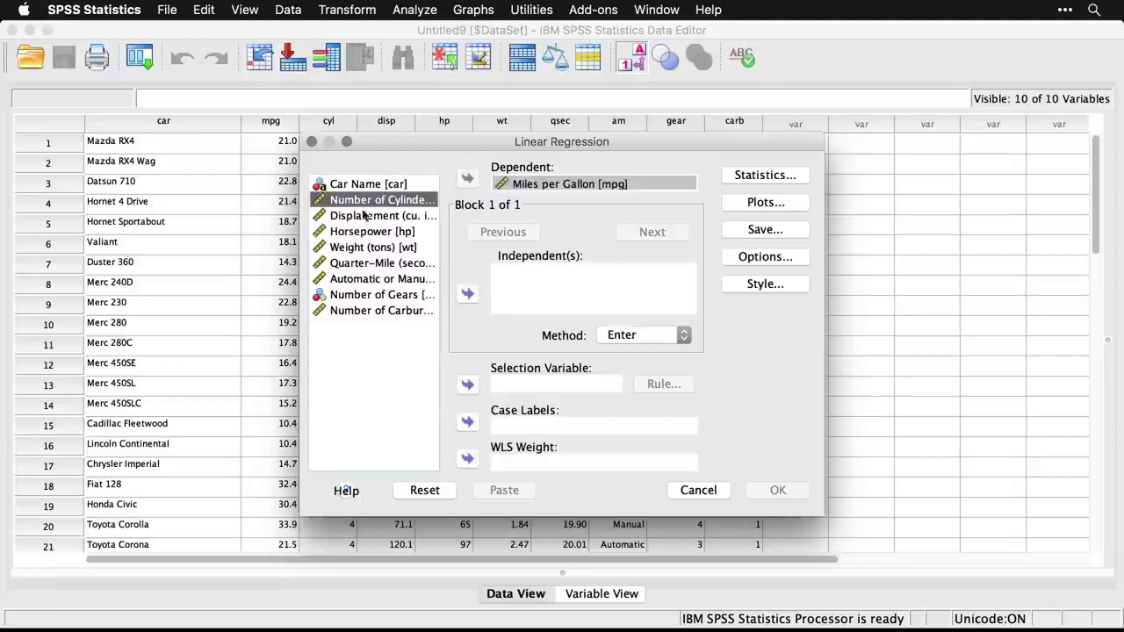
pyautogui.keyDown('shift'); pyautogui.click(359, 312); pyautogui.keyUp('shift')
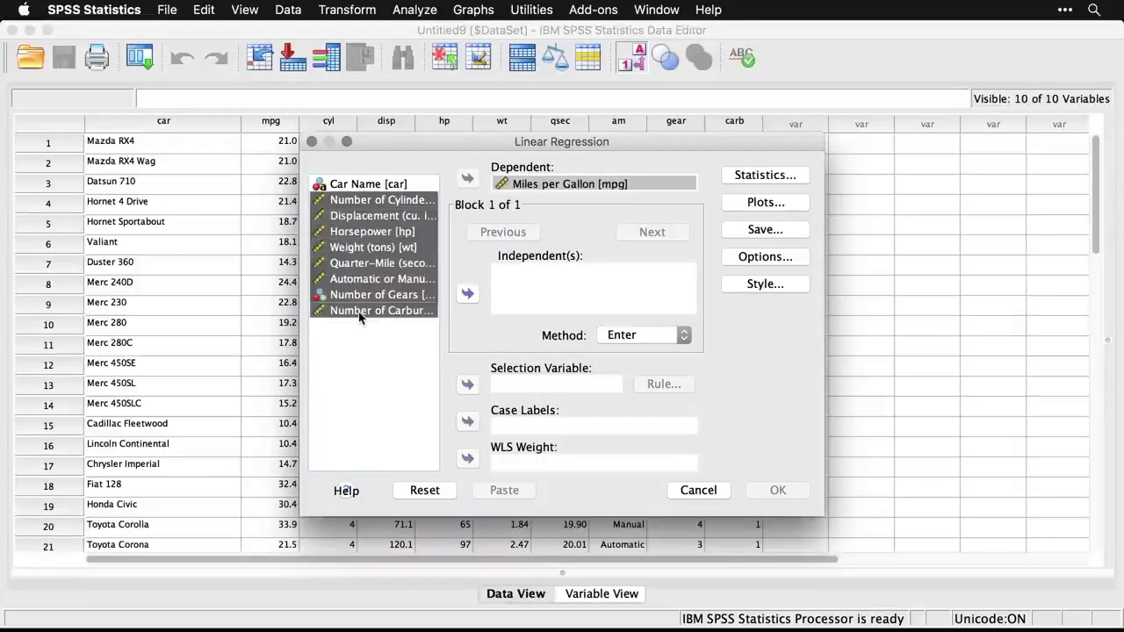
pyautogui.click(467, 294)
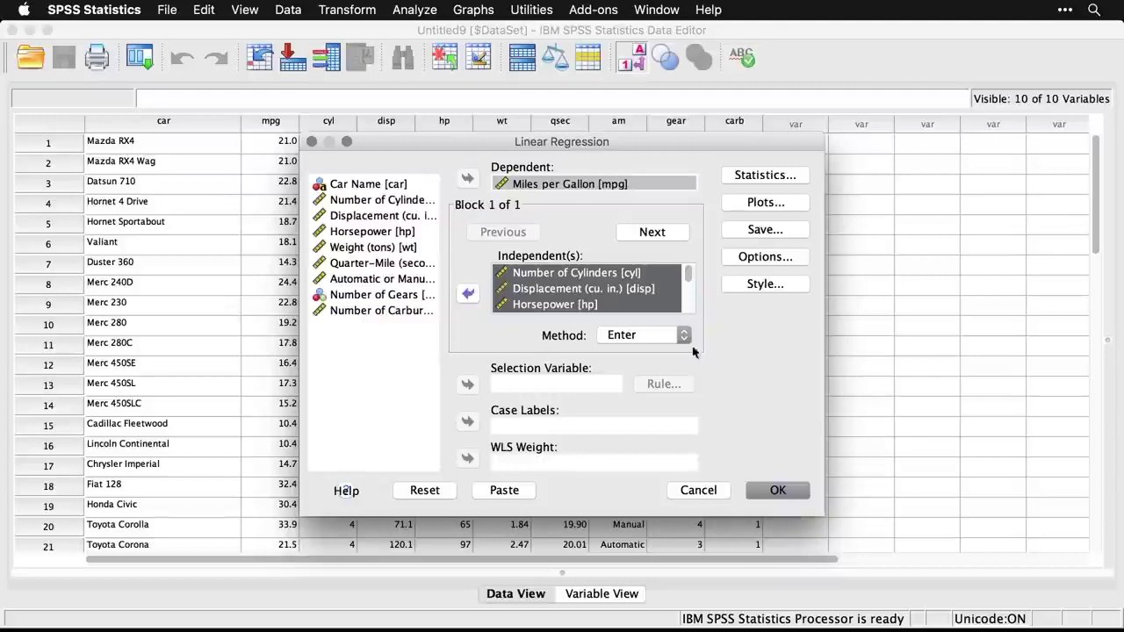
pyautogui.click(780, 495)
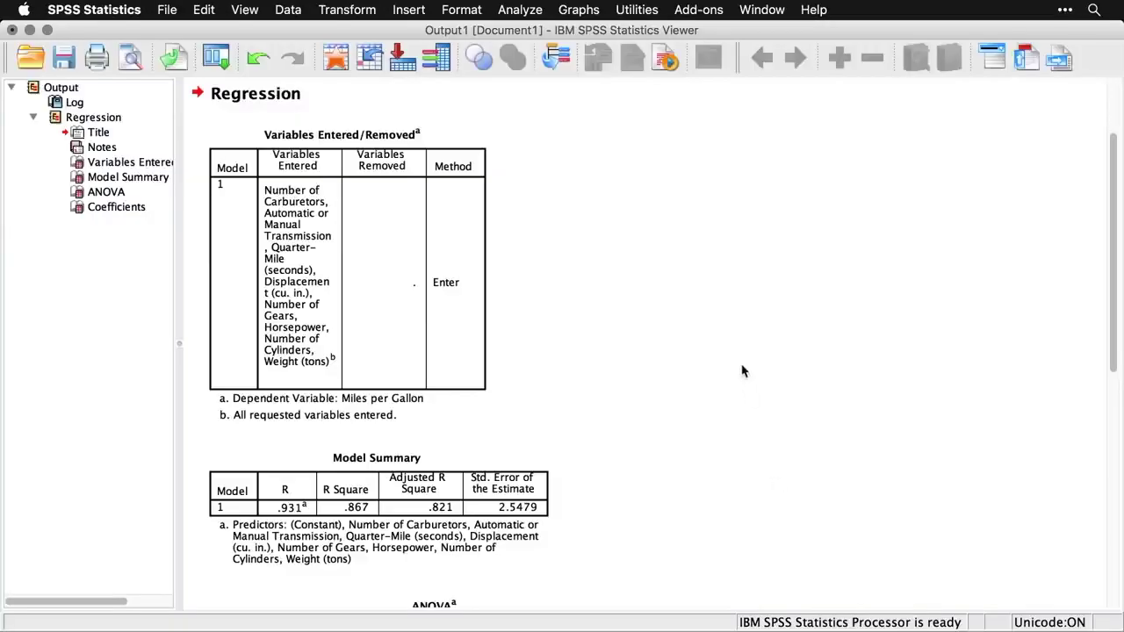
# - Review the regression output: the command log, variables entered, model summary, ANOVA and coefficients tables
pyautogui.scroll(2, 742, 371)
pyautogui.scroll(1, 742, 371)
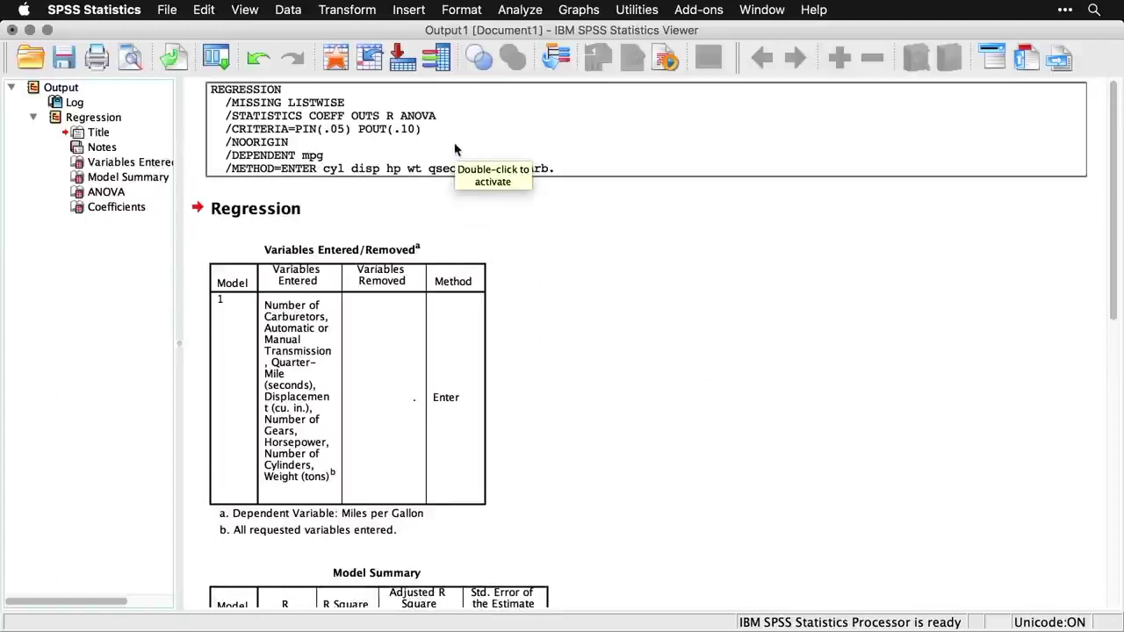
pyautogui.scroll(-3, 599, 317)
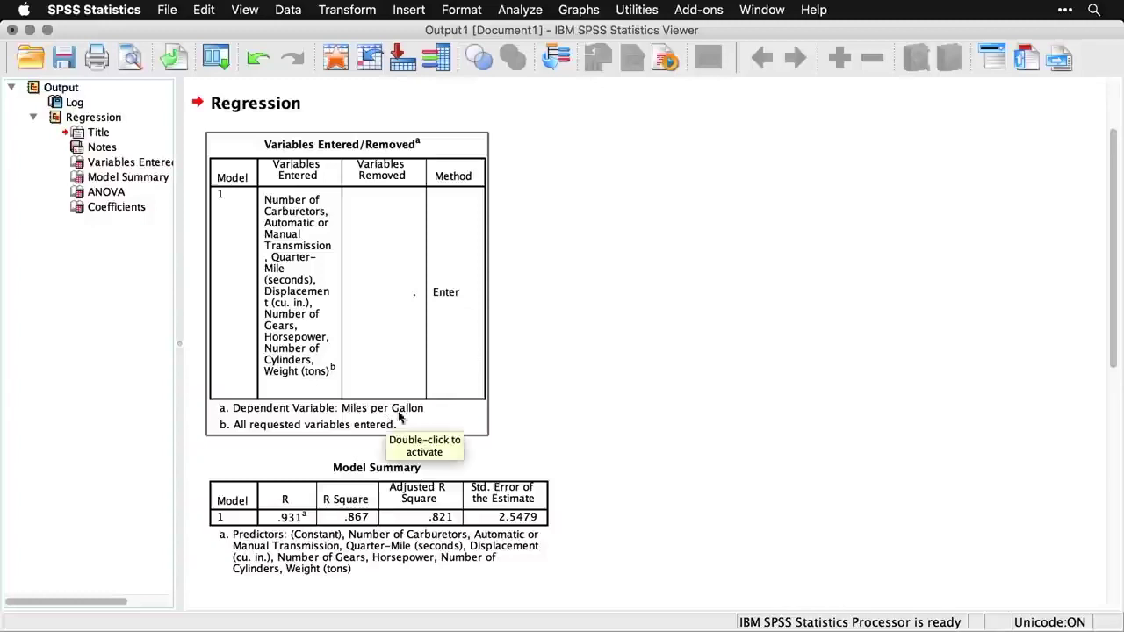
pyautogui.scroll(-5, 554, 343)
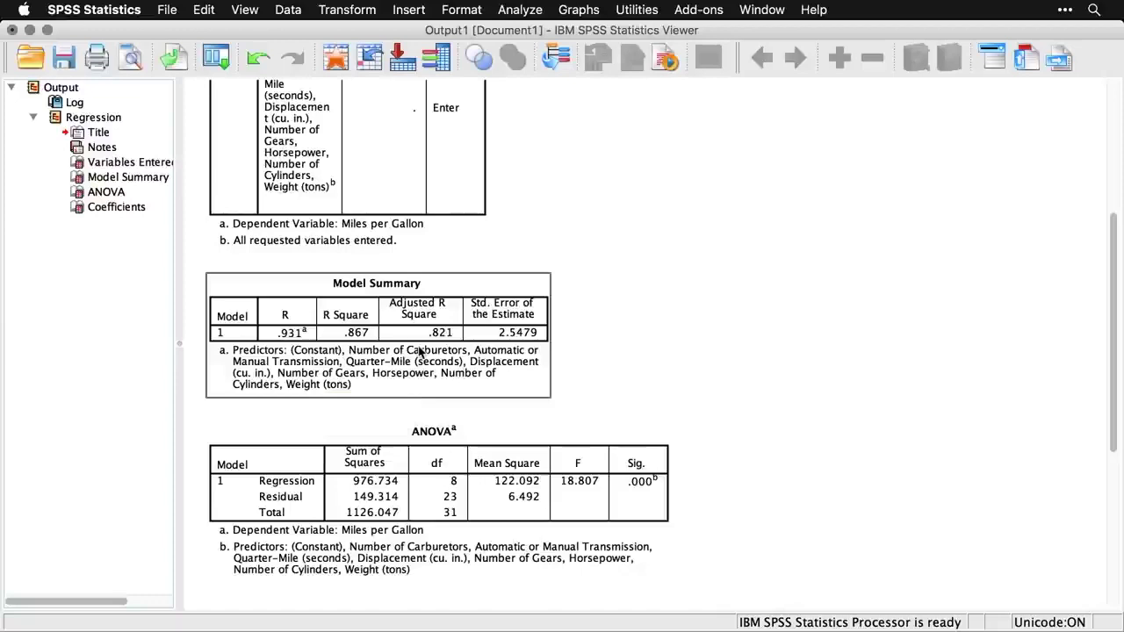
pyautogui.scroll(-3, 420, 351)
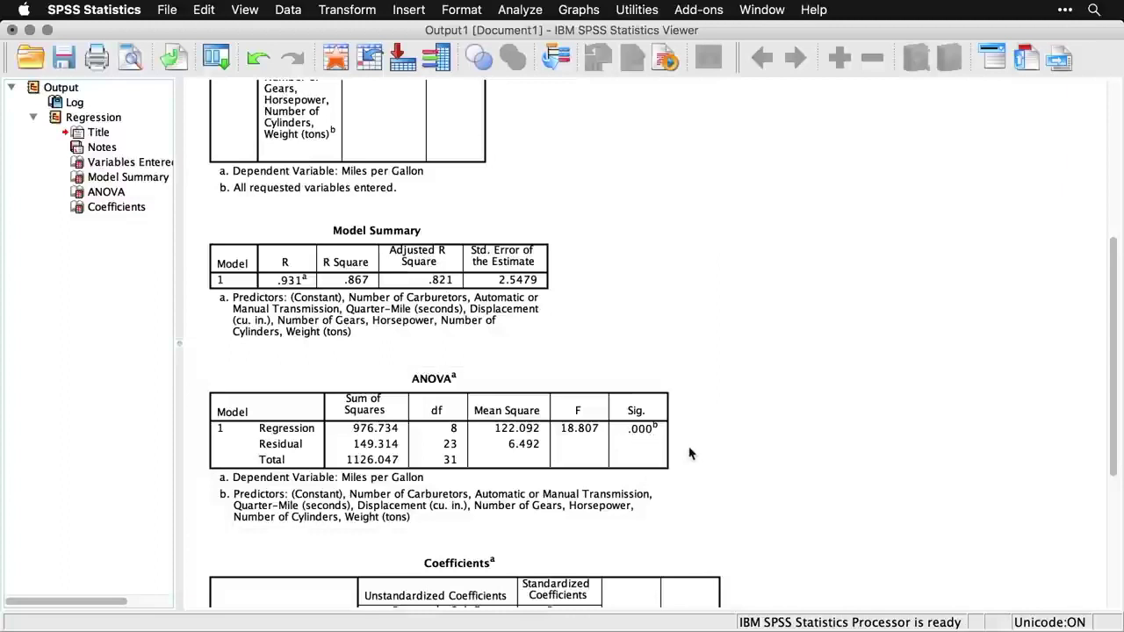
pyautogui.scroll(-6, 690, 453)
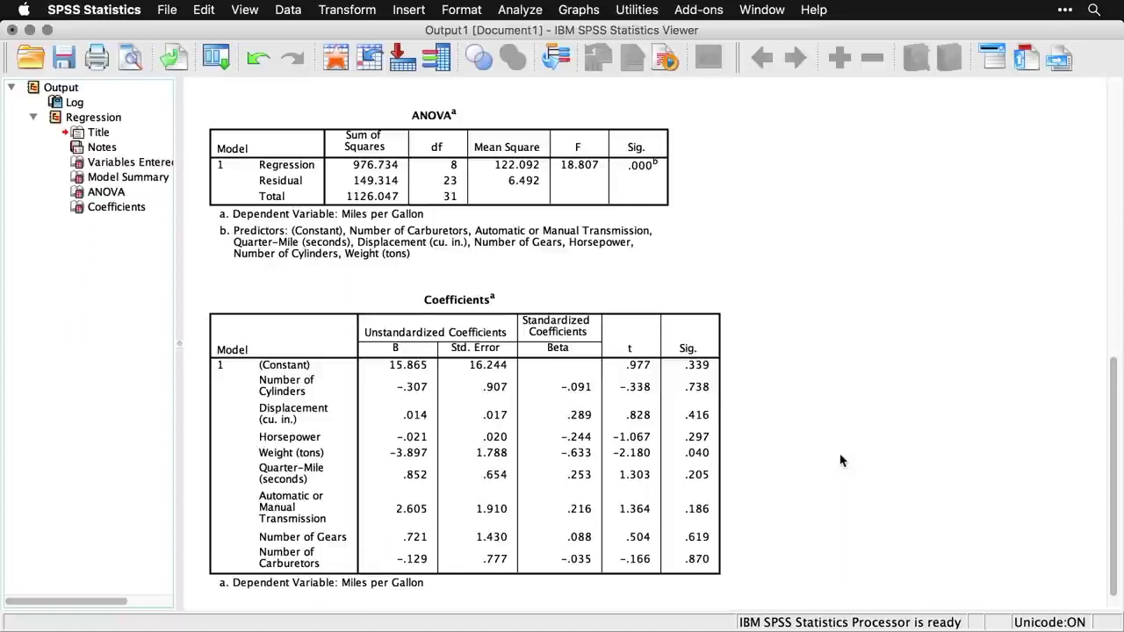
pyautogui.scroll(-1, 839, 461)
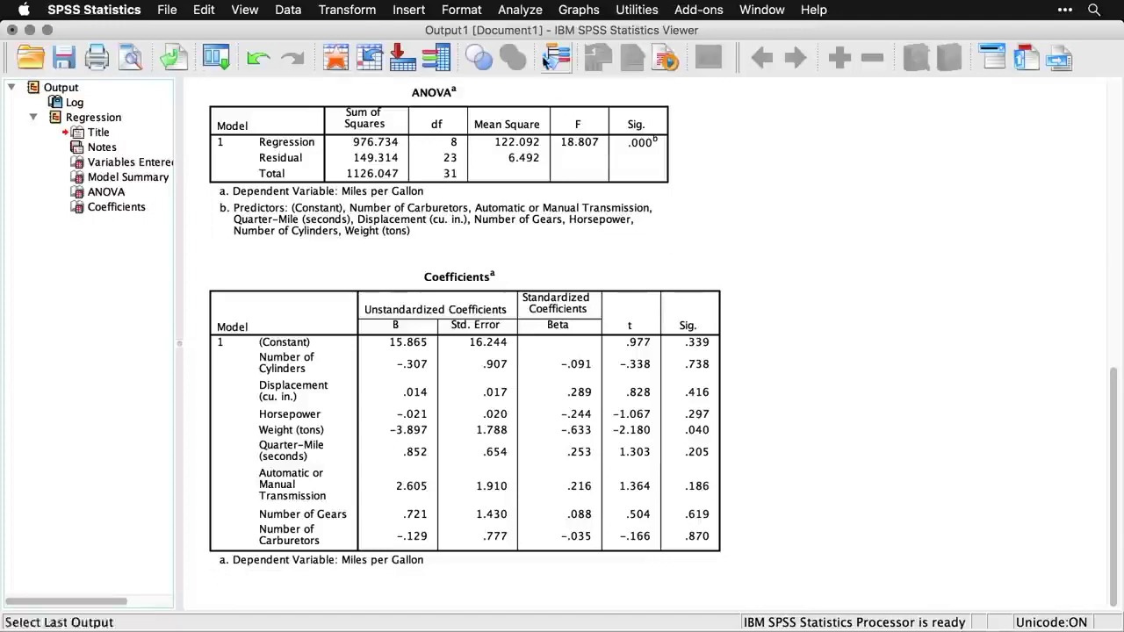
# - Reopen the Linear Regression setup with the same variables and change the entry method to Stepwise
pyautogui.click(522, 10)
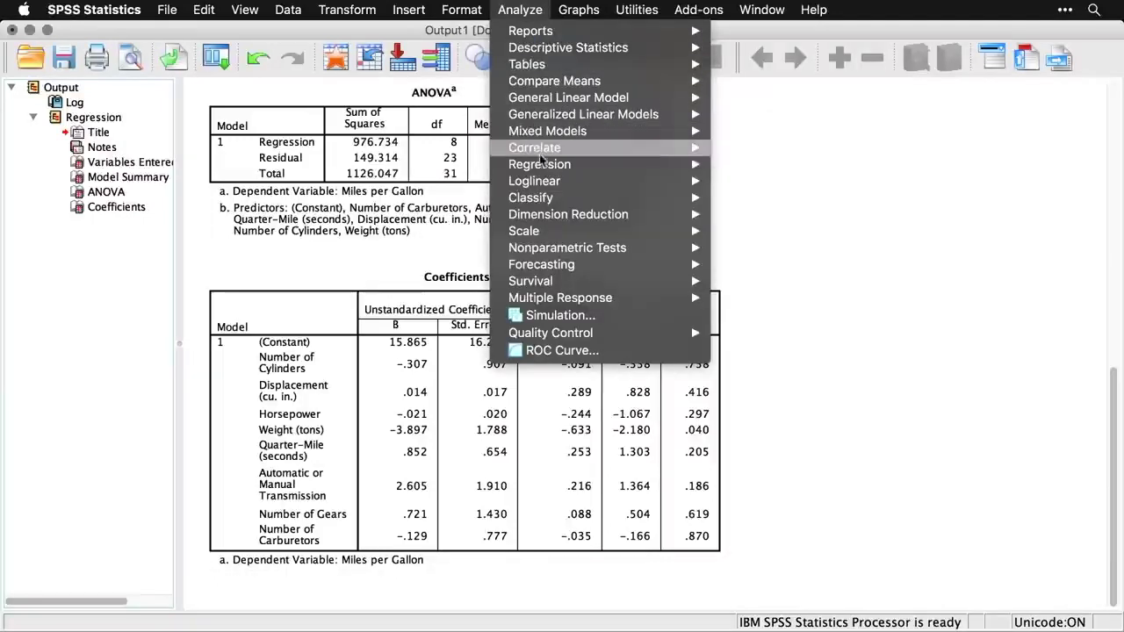
pyautogui.moveTo(547, 166)
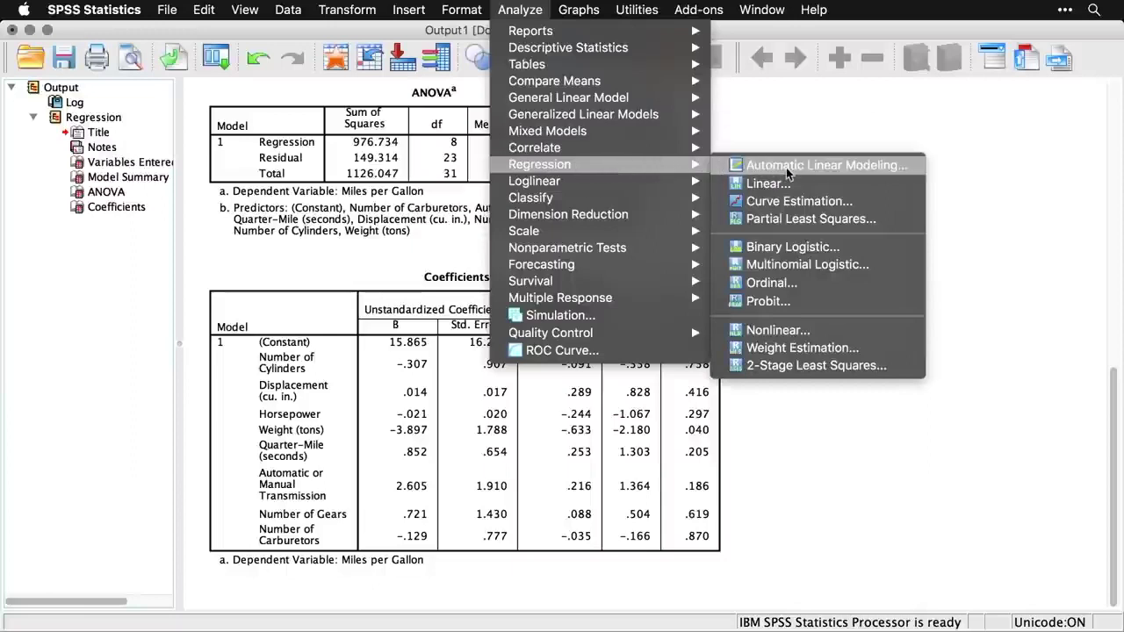
pyautogui.click(898, 185)
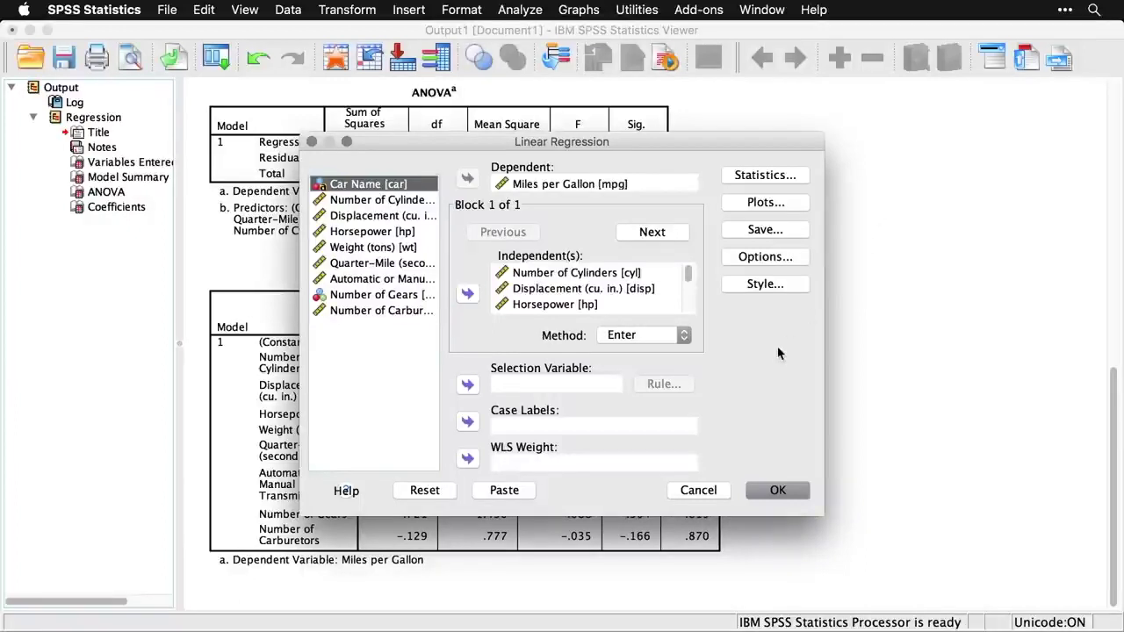
pyautogui.click(664, 337)
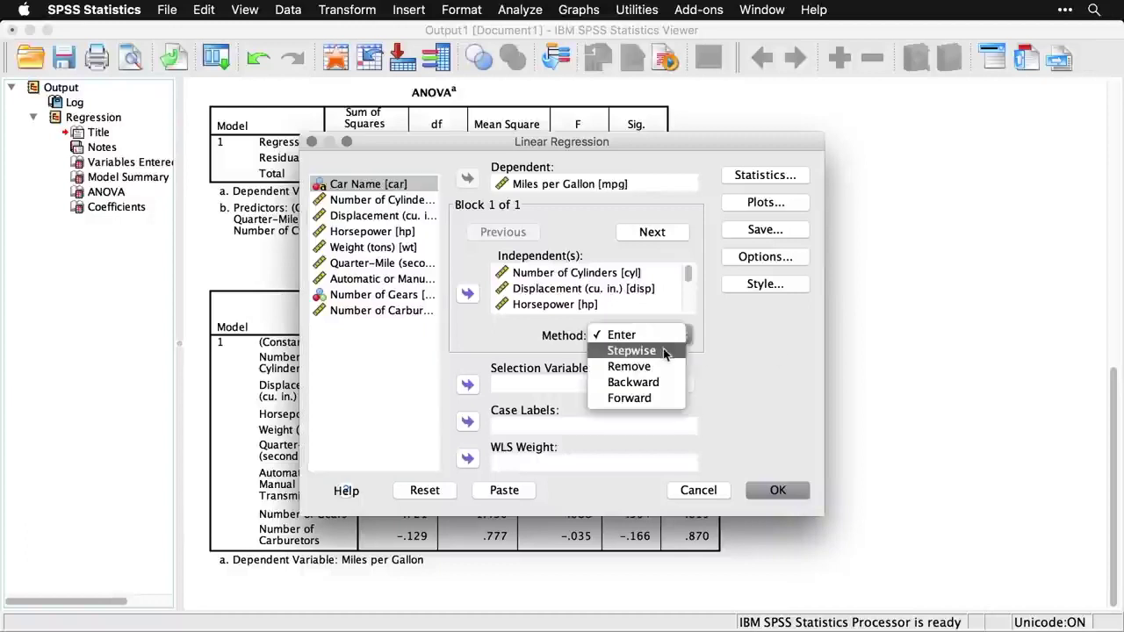
pyautogui.click(664, 351)
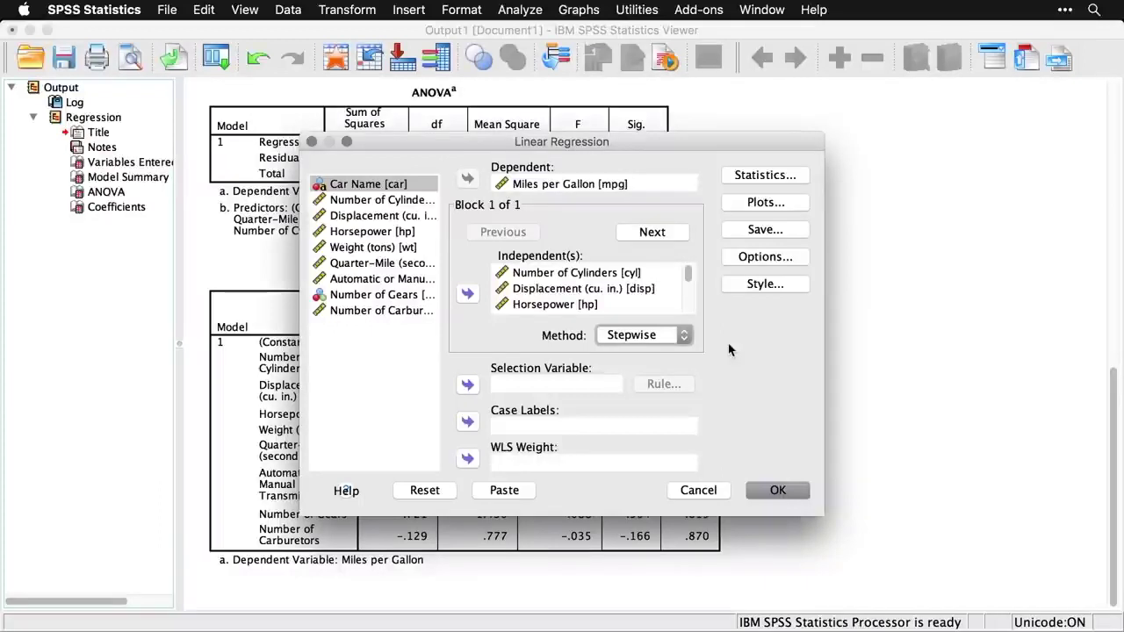
# - Add confidence intervals at the 95% level and R squared change to the regression statistics
pyautogui.click(776, 176)
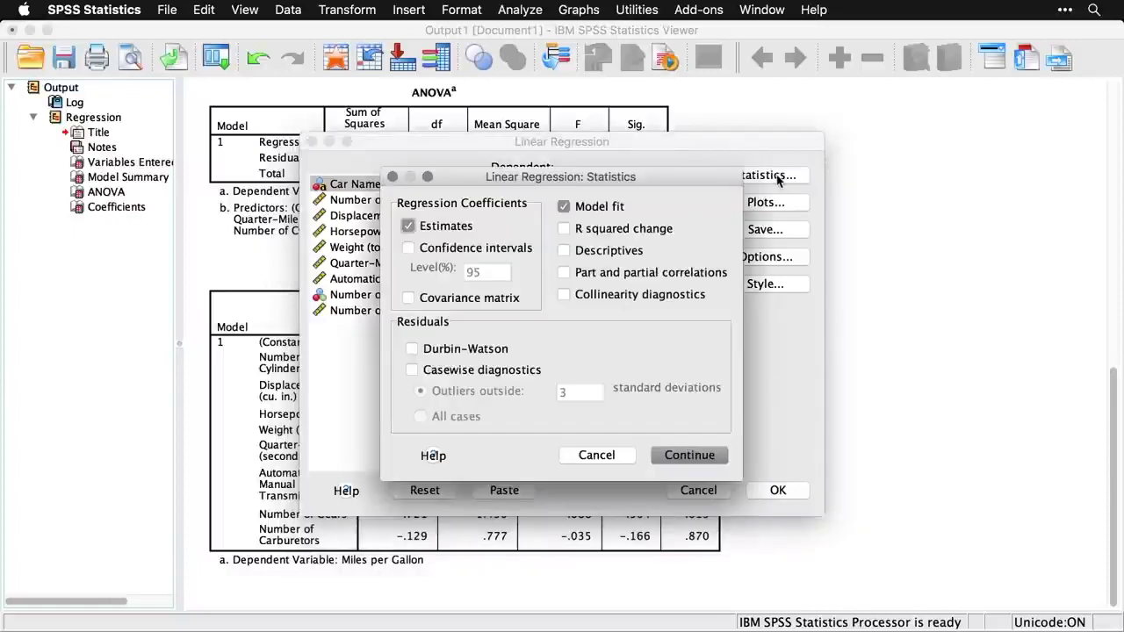
pyautogui.click(409, 248)
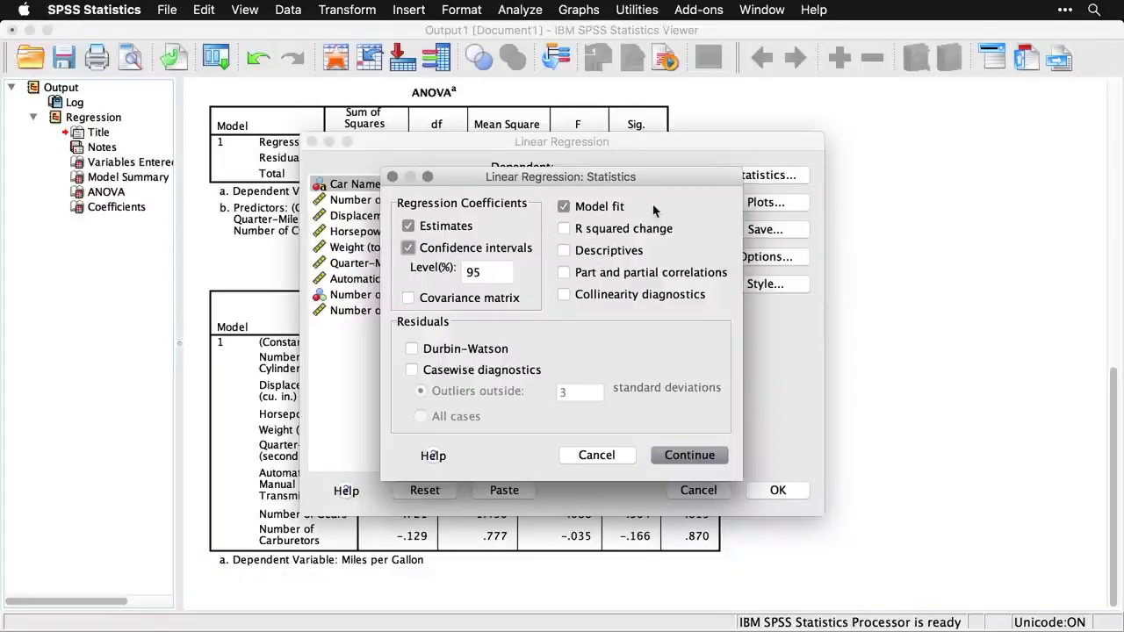
pyautogui.click(562, 232)
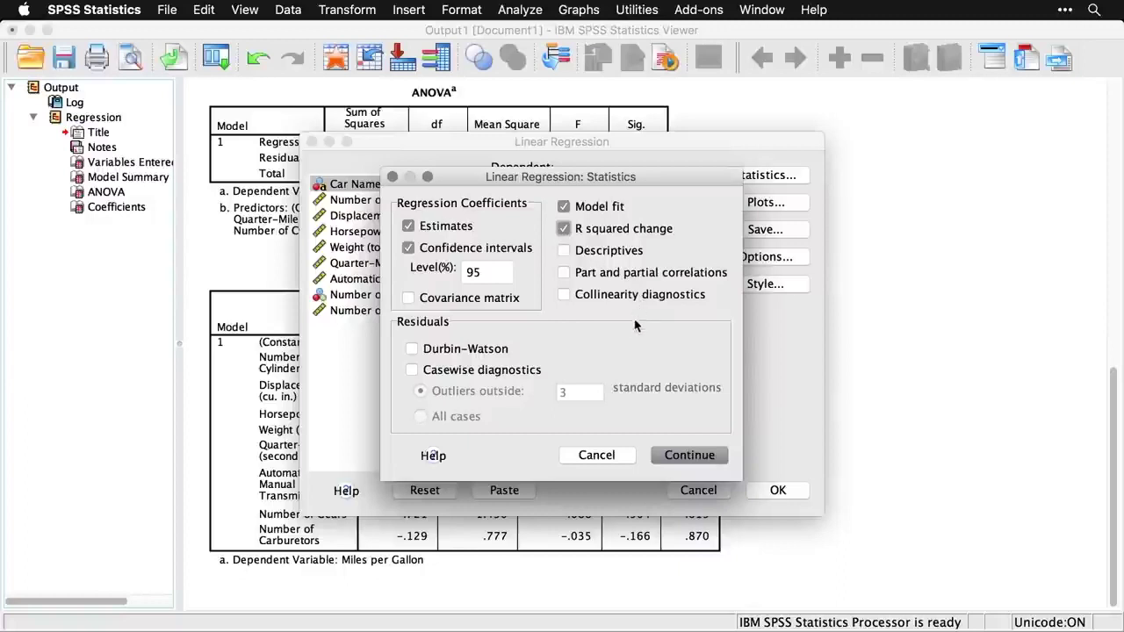
pyautogui.click(697, 460)
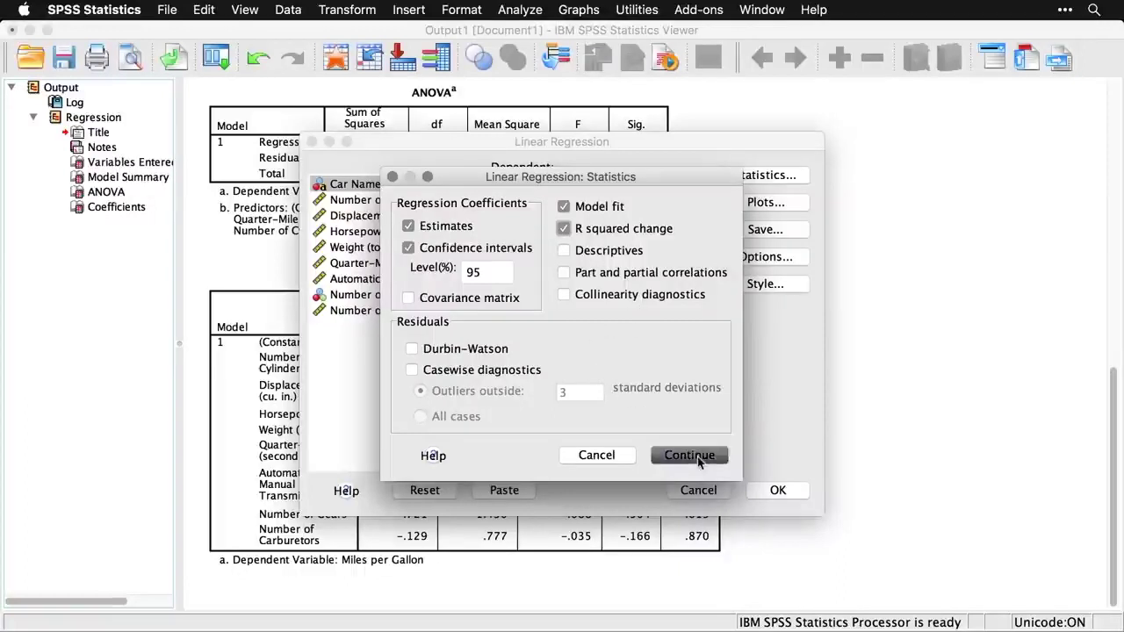
# - Request a histogram and a normal probability plot of the standardized residuals
pyautogui.click(778, 205)
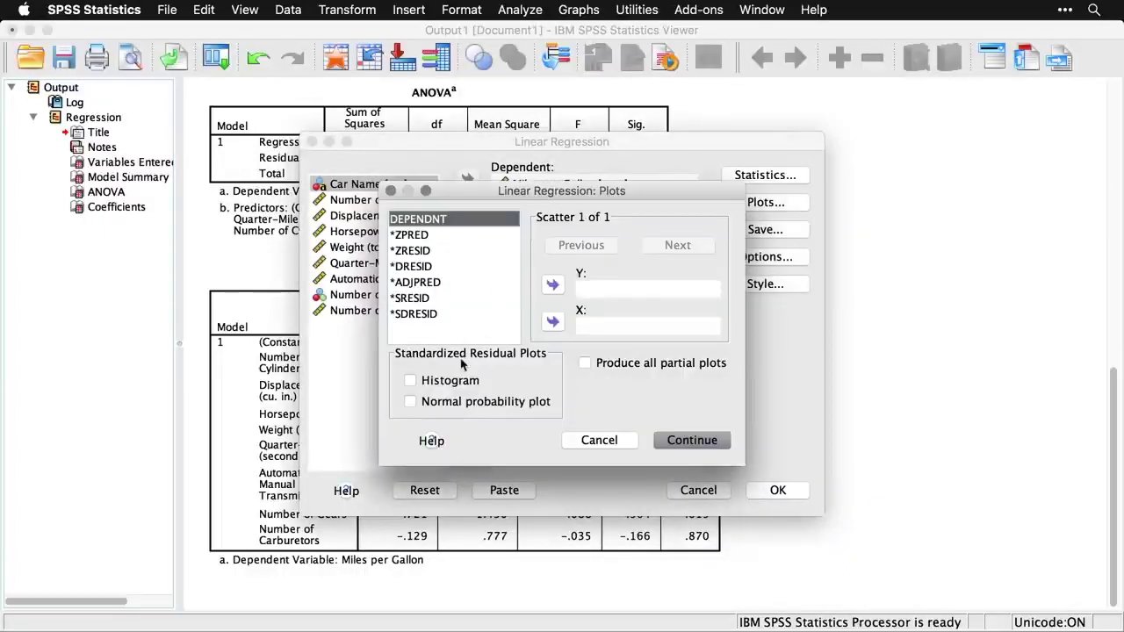
pyautogui.click(413, 383)
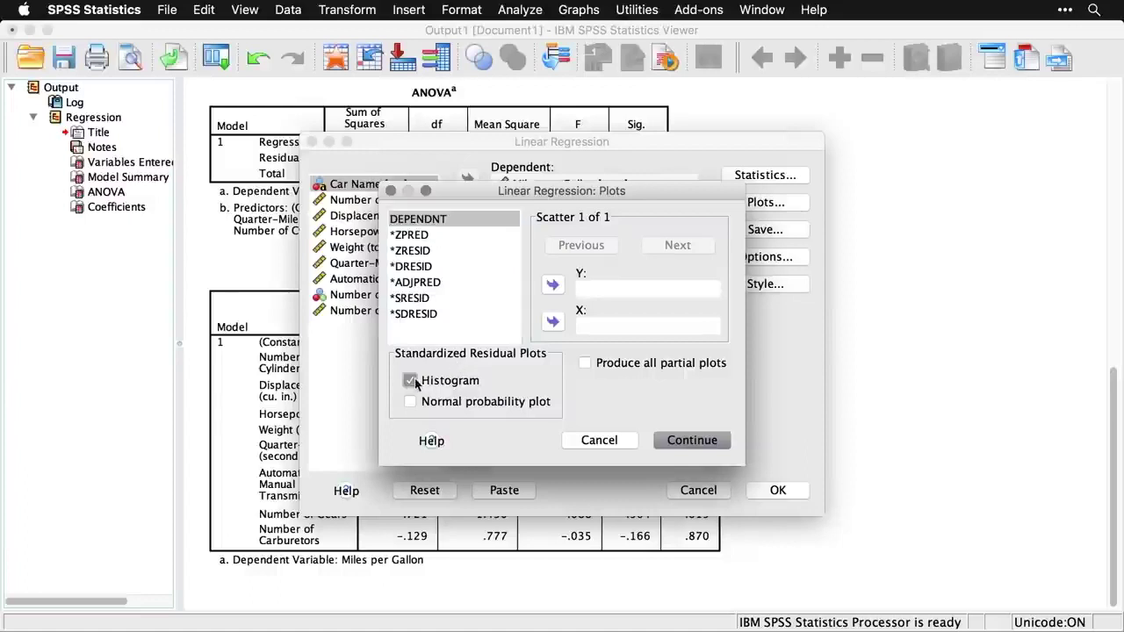
pyautogui.click(410, 403)
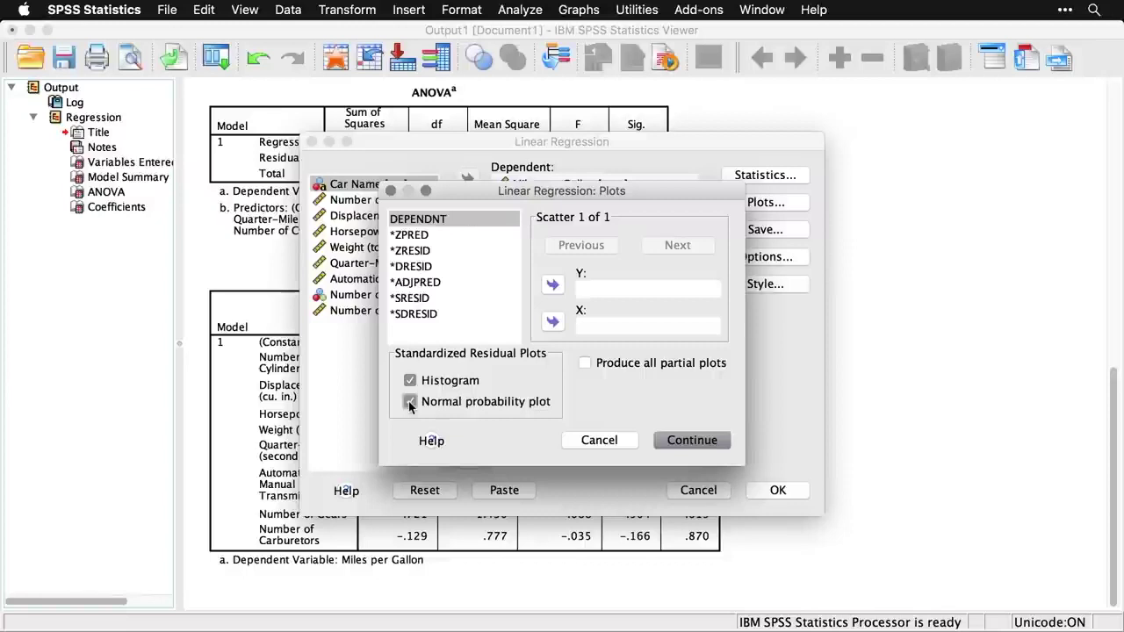
pyautogui.click(698, 445)
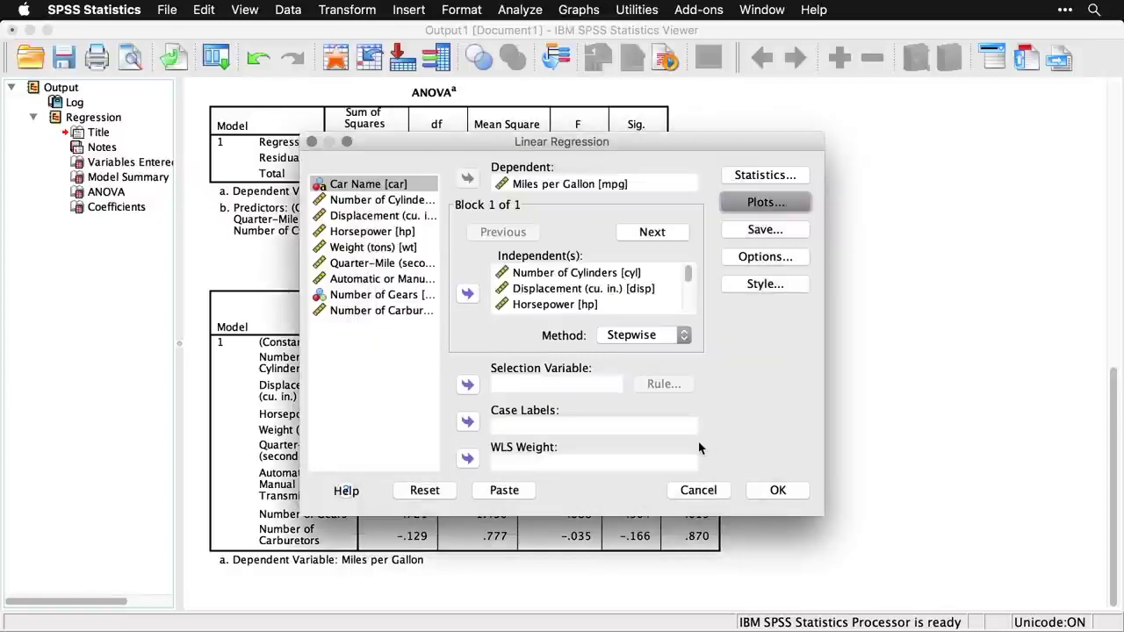
# - Check the save, stepping-criteria and table style settings without changing them, and run the stepwise regression
pyautogui.click(797, 231)
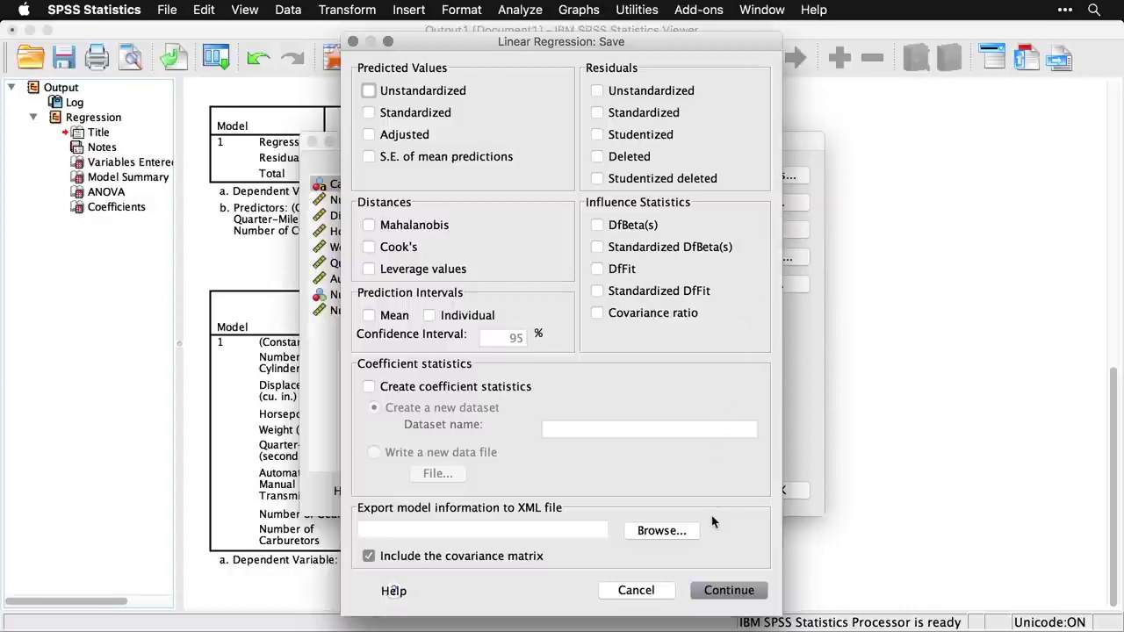
pyautogui.click(634, 590)
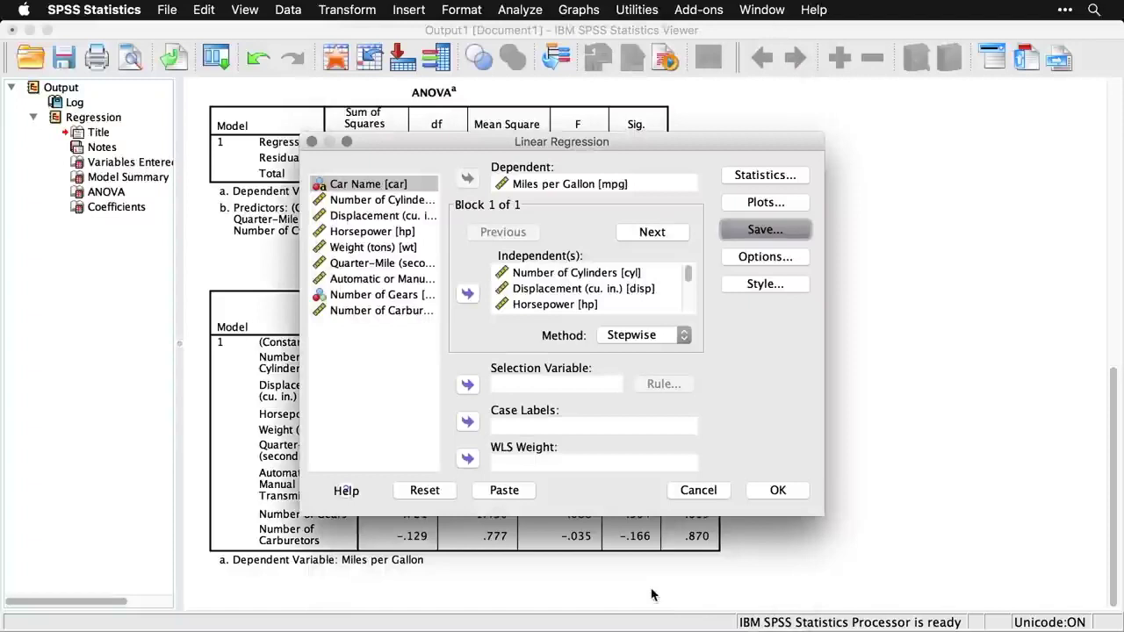
pyautogui.click(779, 264)
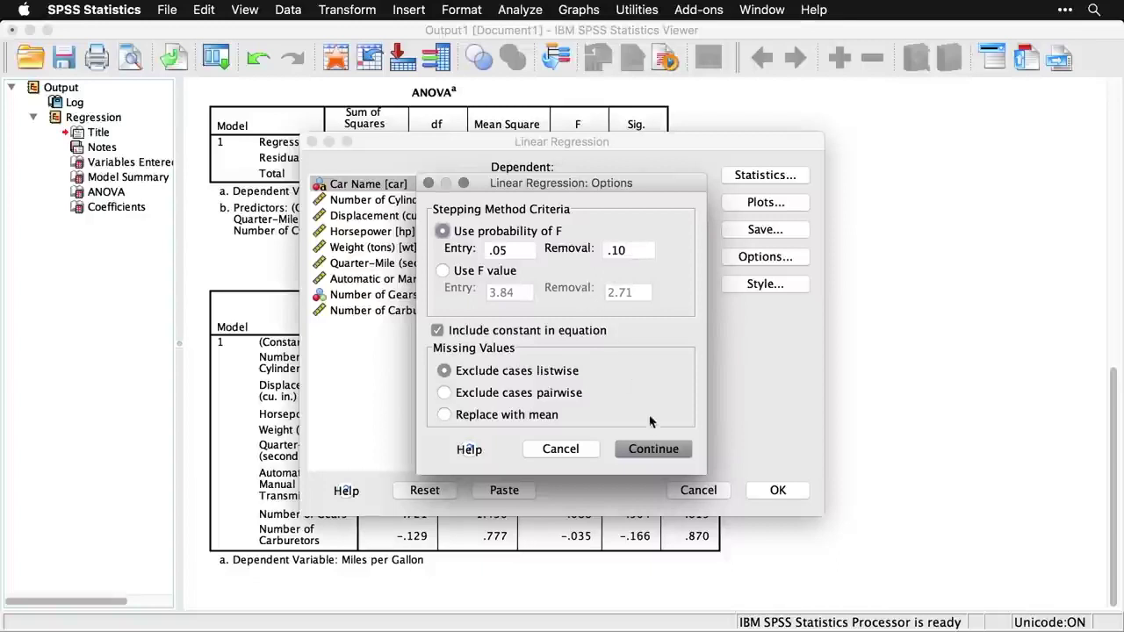
pyautogui.click(578, 455)
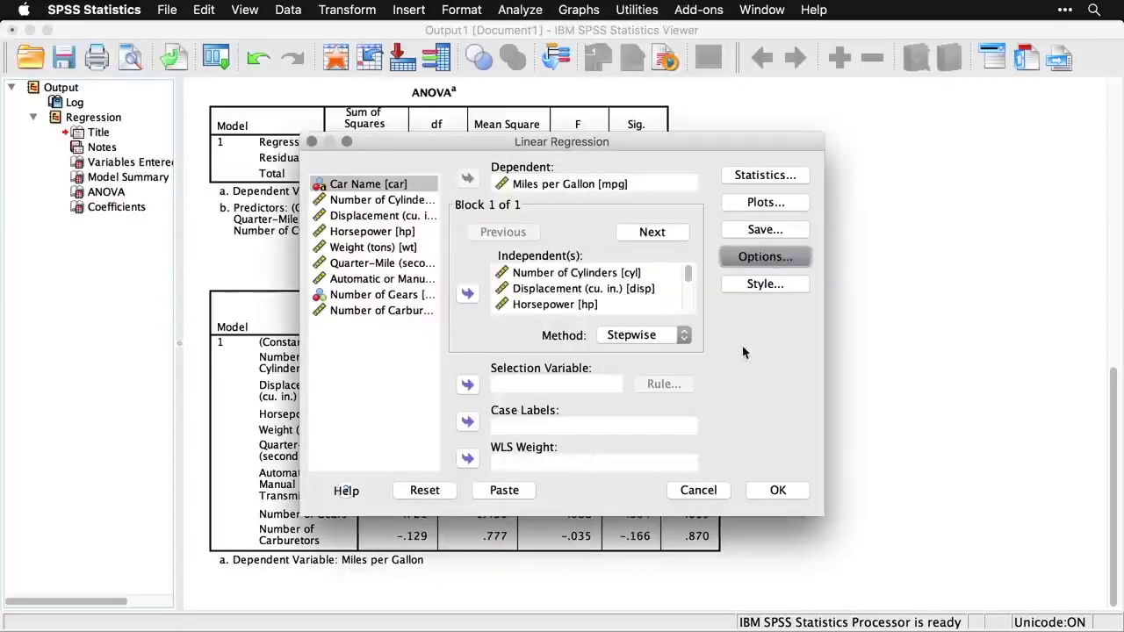
pyautogui.click(764, 283)
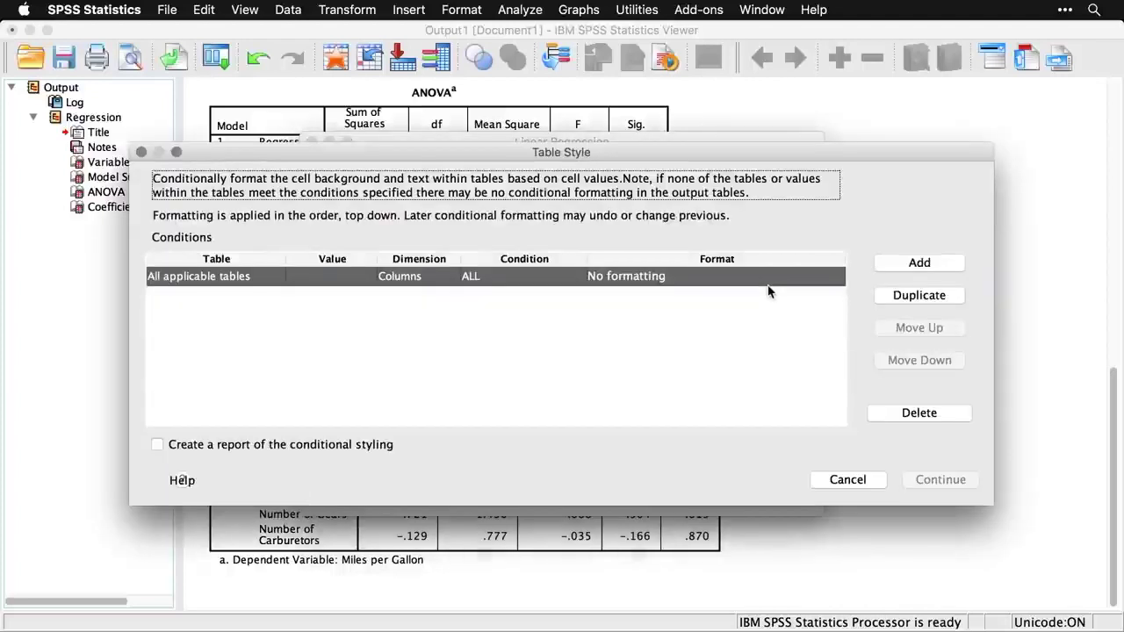
pyautogui.click(847, 480)
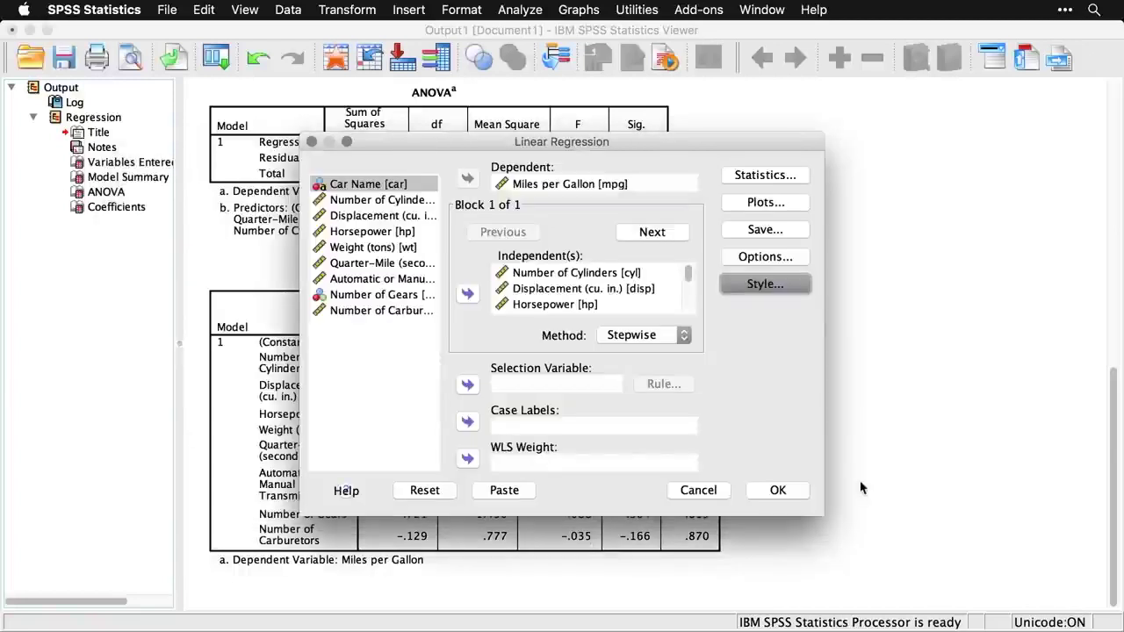
pyautogui.click(784, 492)
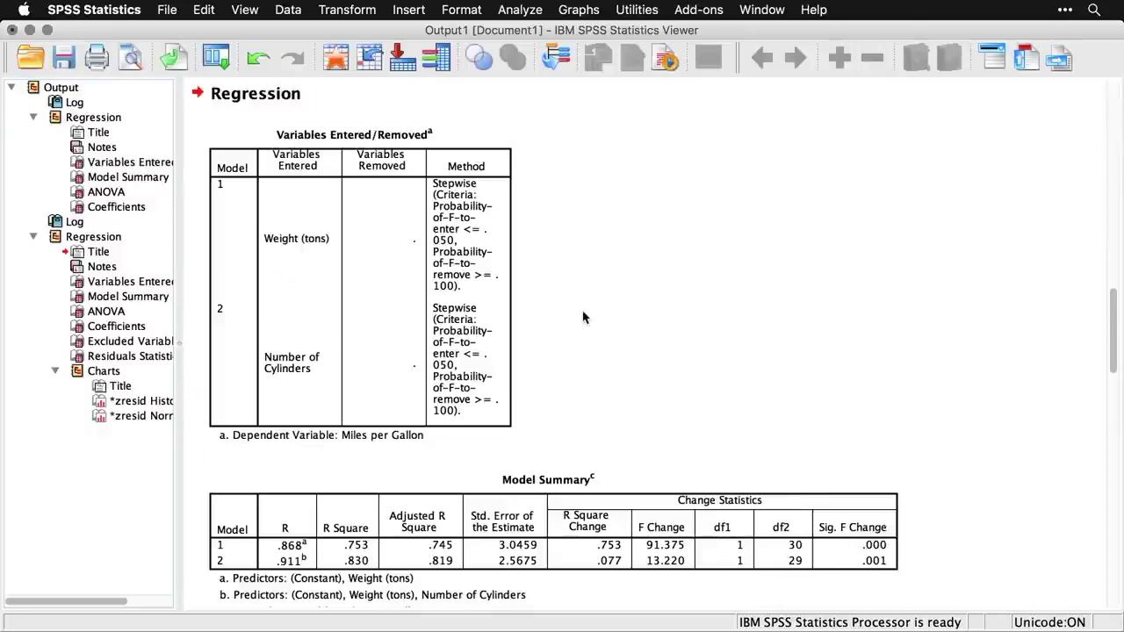
# - Examine the stepwise regression's command log and the Variables Entered/Removed table
pyautogui.scroll(-5, 685, 307)
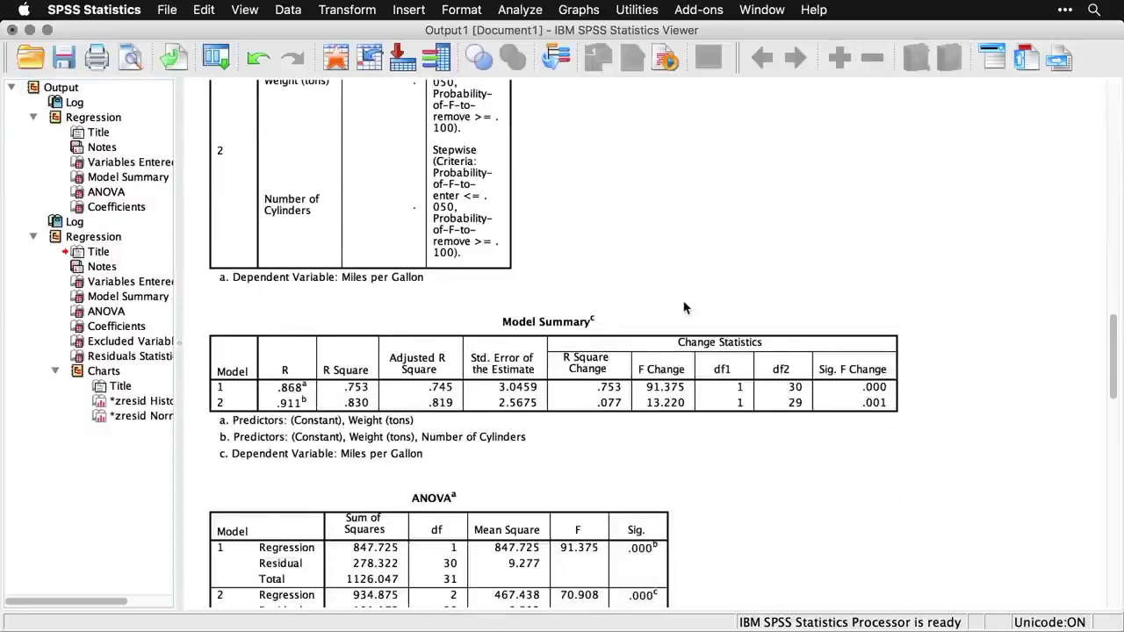
pyautogui.scroll(10, 685, 307)
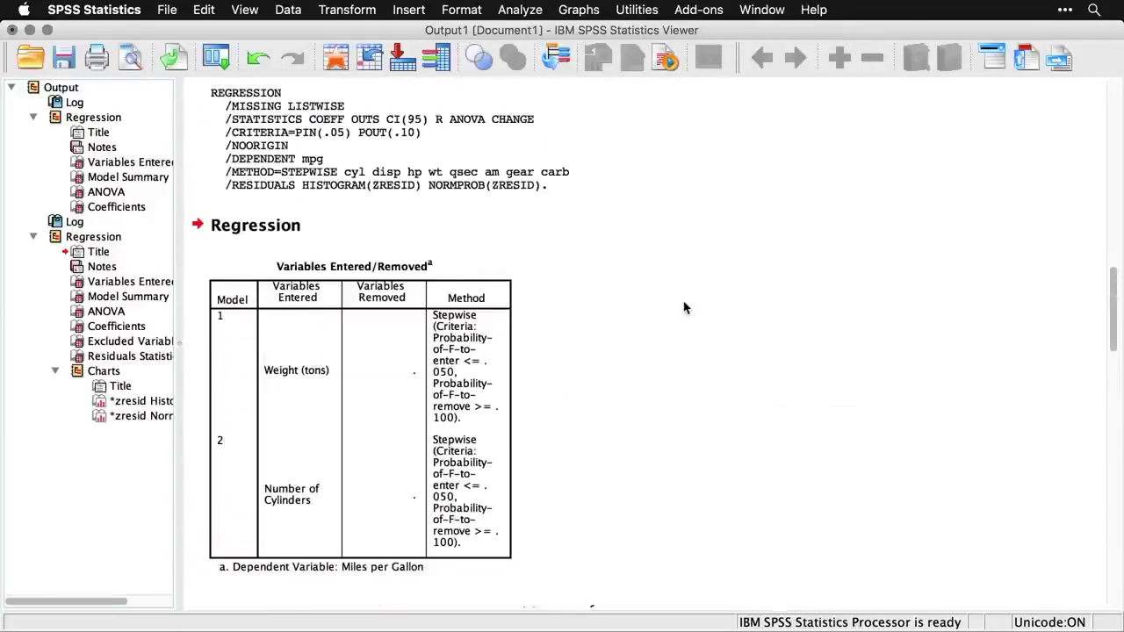
pyautogui.scroll(2, 685, 308)
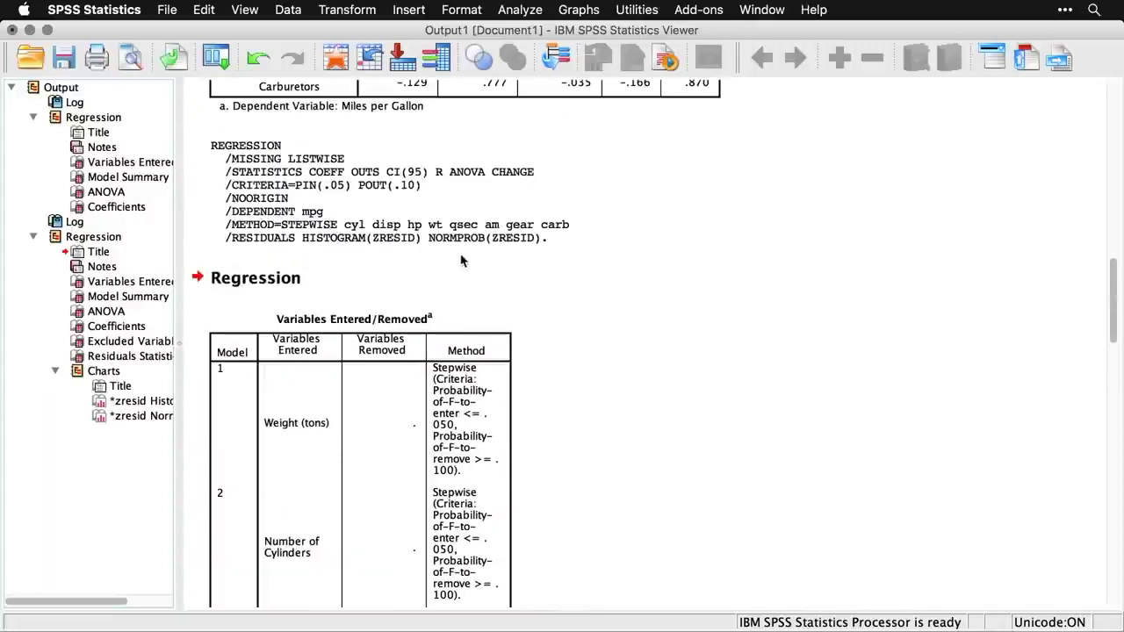
pyautogui.click(406, 227)
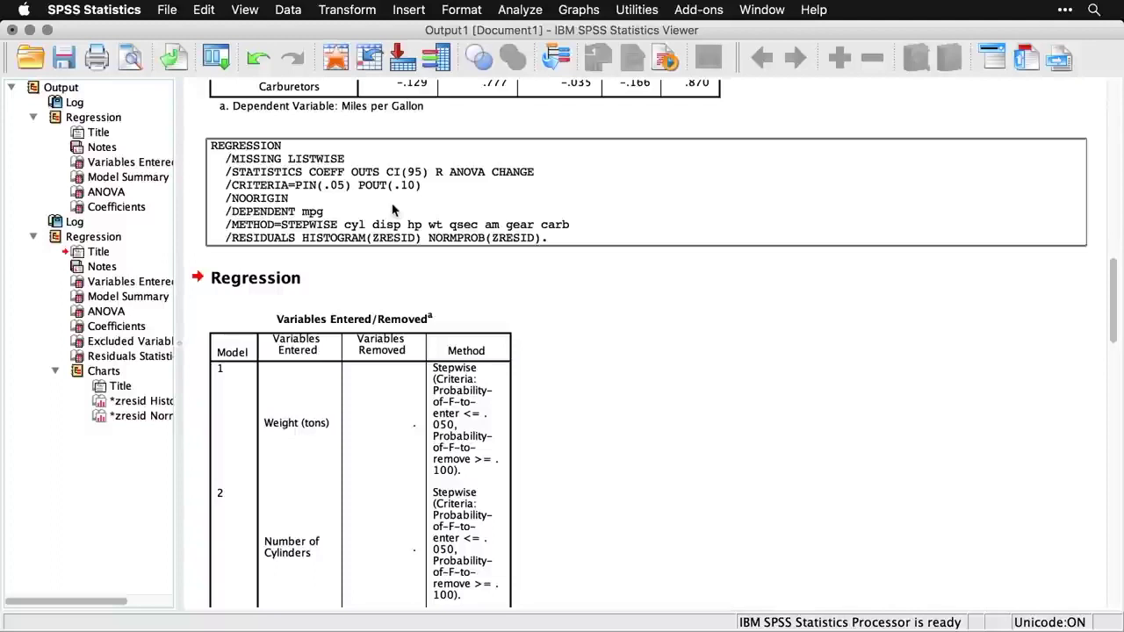
pyautogui.scroll(-5, 393, 209)
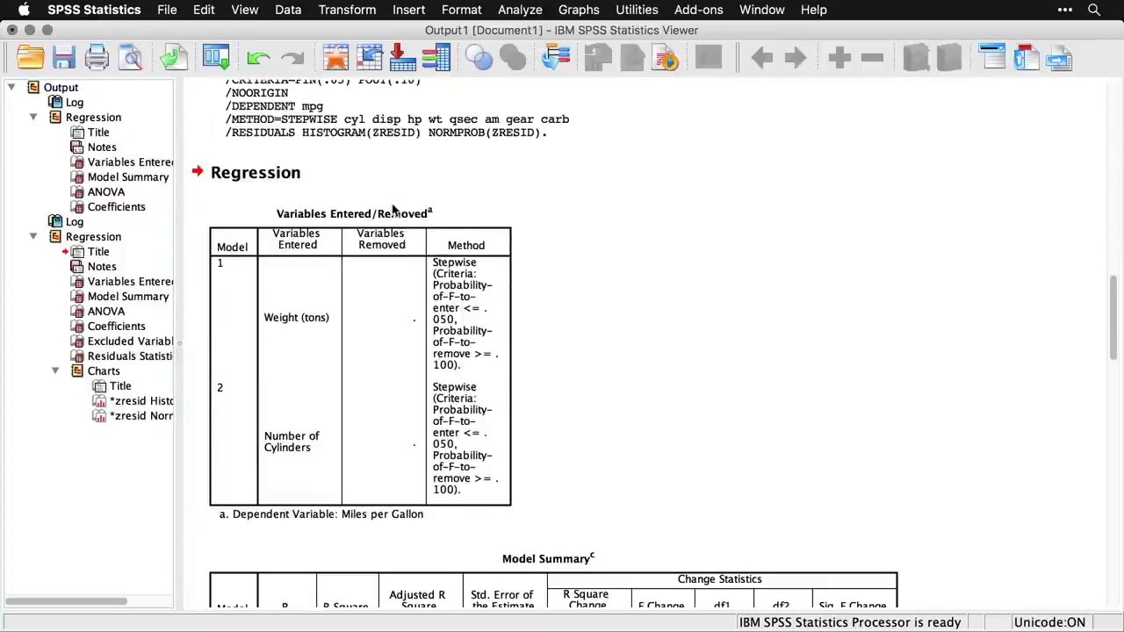
pyautogui.click(392, 209)
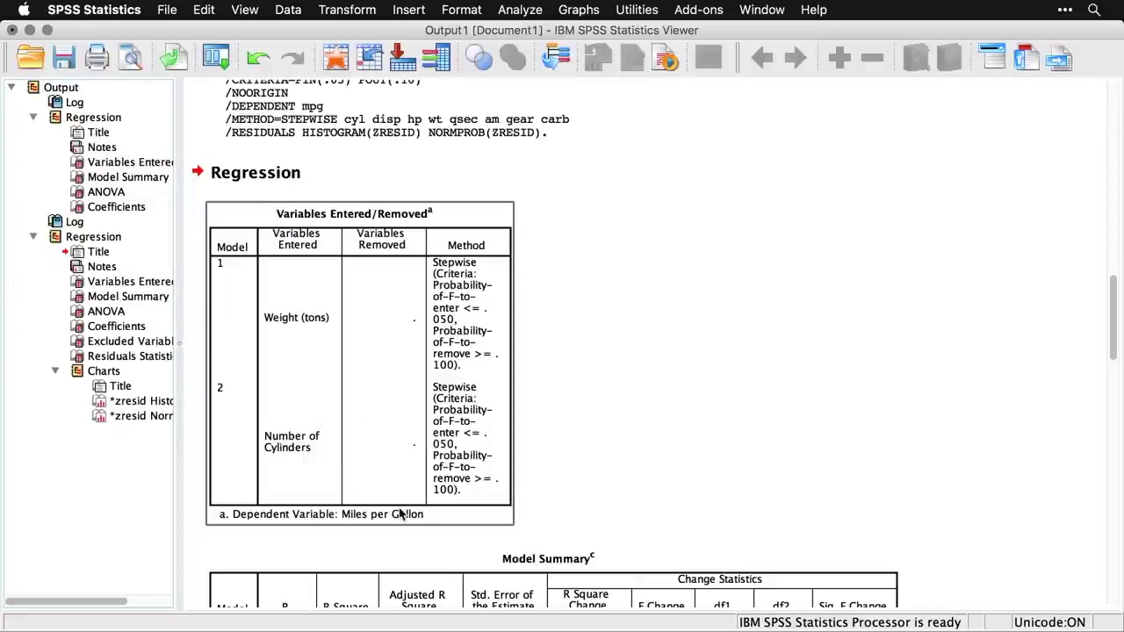
pyautogui.click(644, 486)
# - Review the stepwise Model Summary with its change statistics, the ANOVA table, and the coefficients with their confidence intervals
pyautogui.scroll(-8, 889, 451)
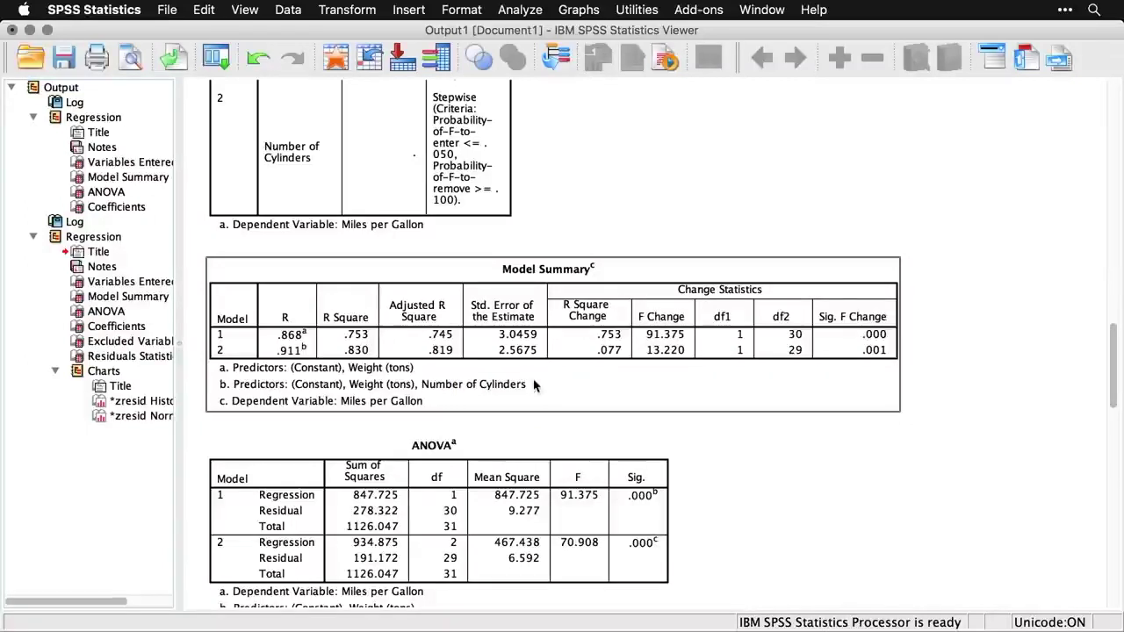
pyautogui.scroll(-3, 533, 384)
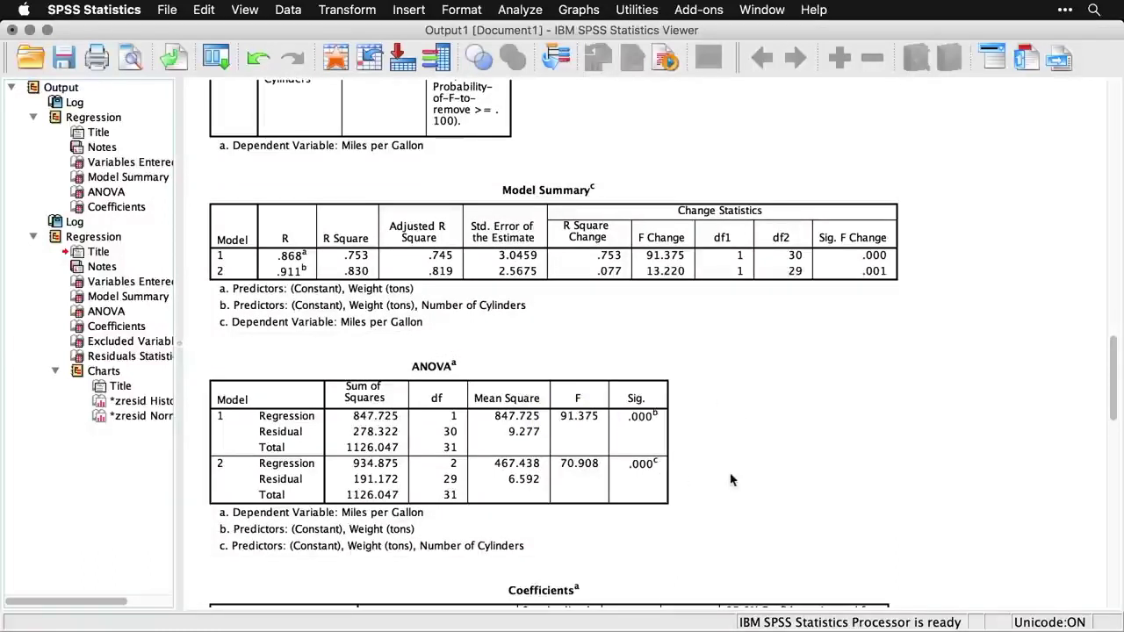
pyautogui.scroll(-5, 730, 480)
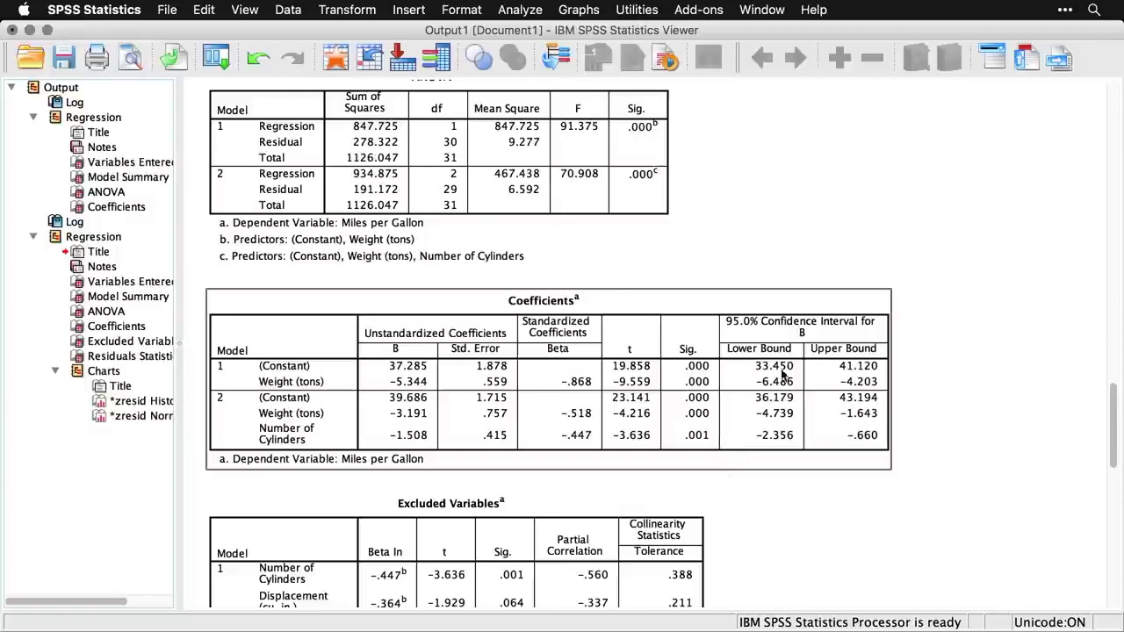
pyautogui.click(859, 479)
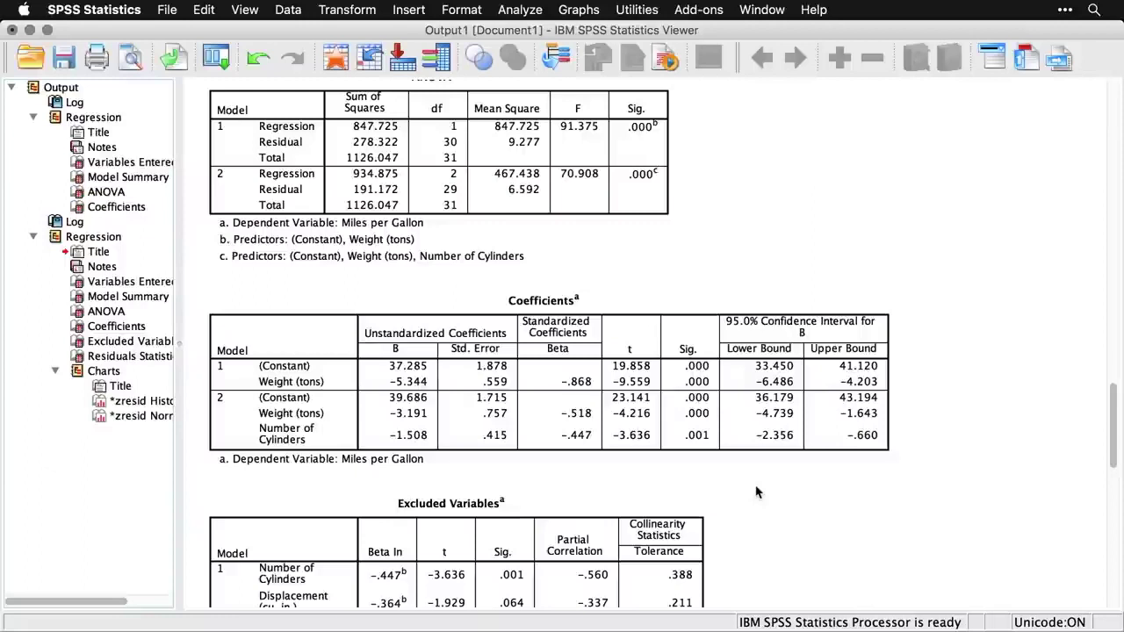
pyautogui.click(703, 460)
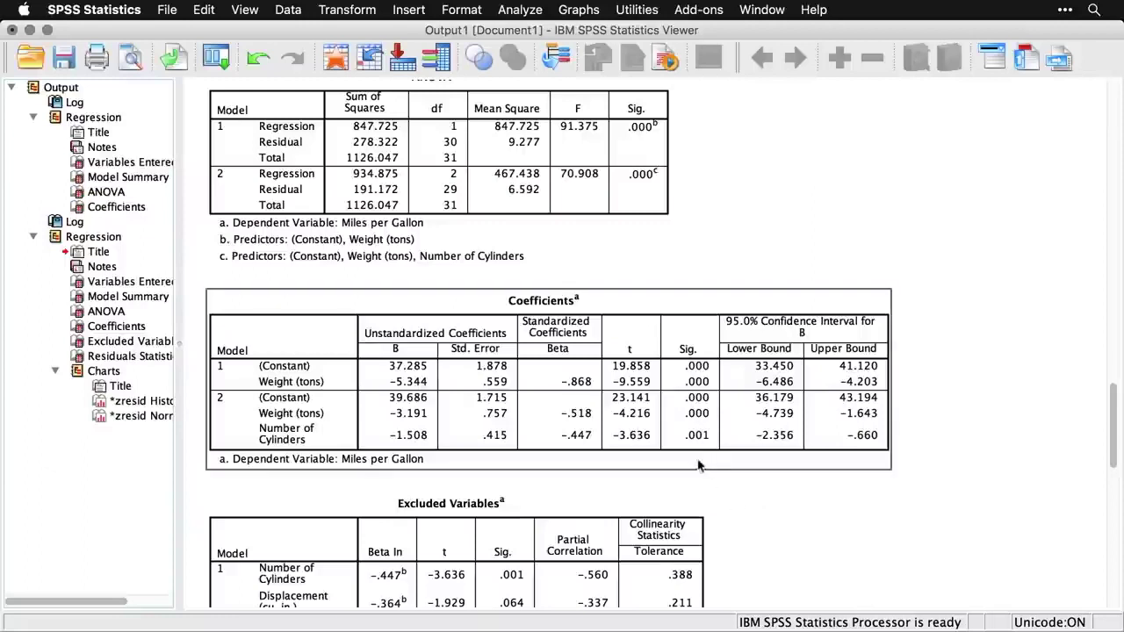
pyautogui.click(747, 504)
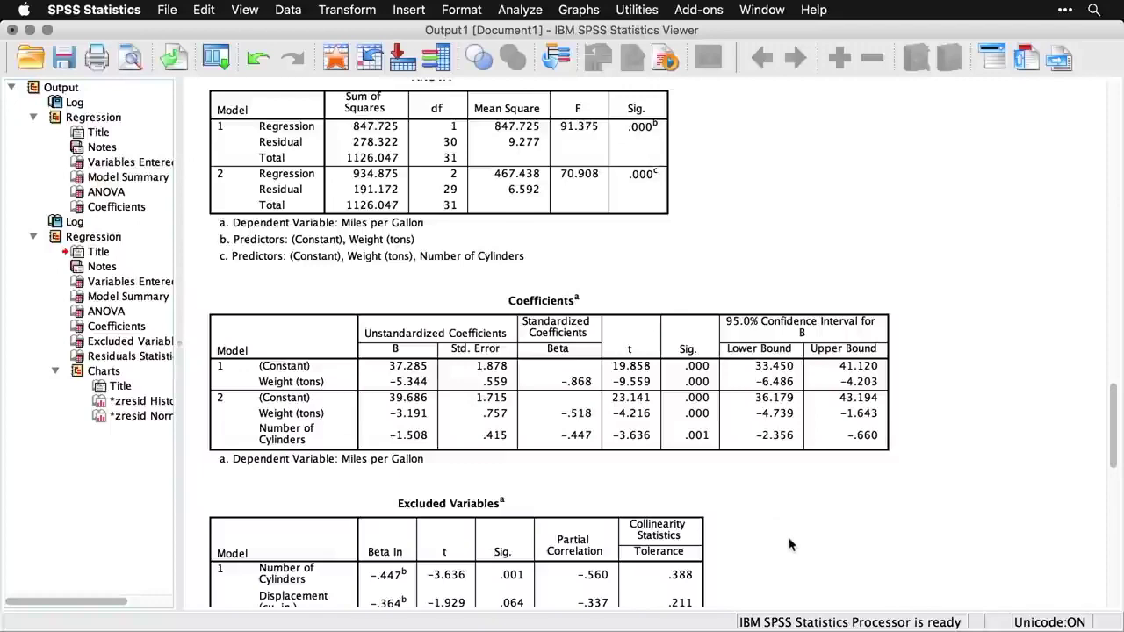
# - Examine the Excluded Variables and Residuals Statistics tables, the residual histogram, and the normal P-P plot
pyautogui.scroll(-5, 789, 545)
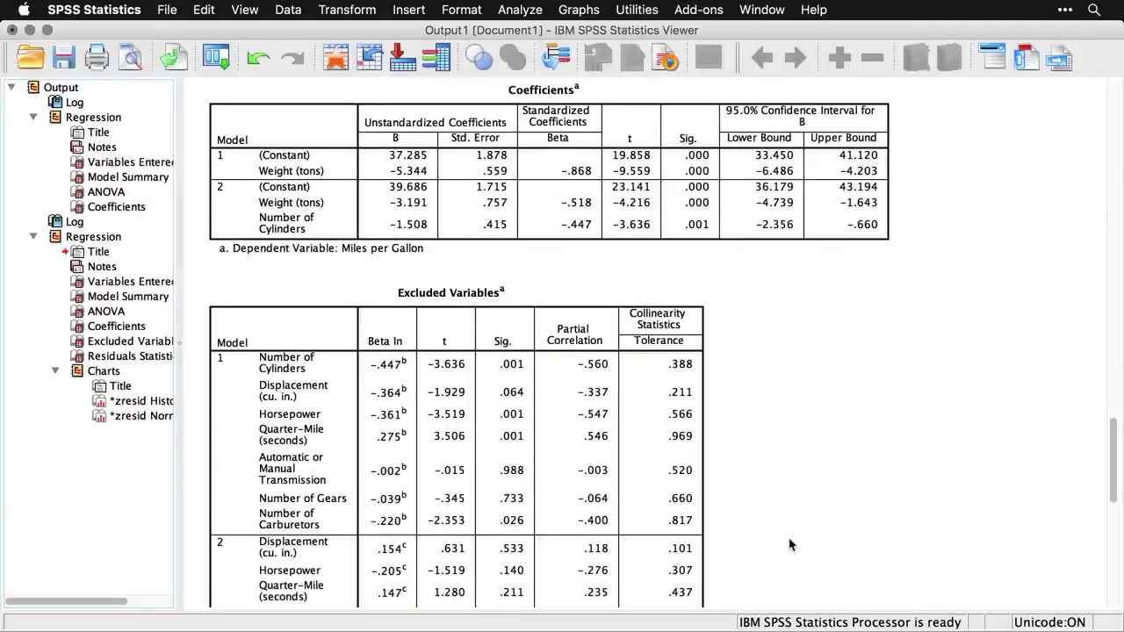
pyautogui.scroll(-3, 790, 546)
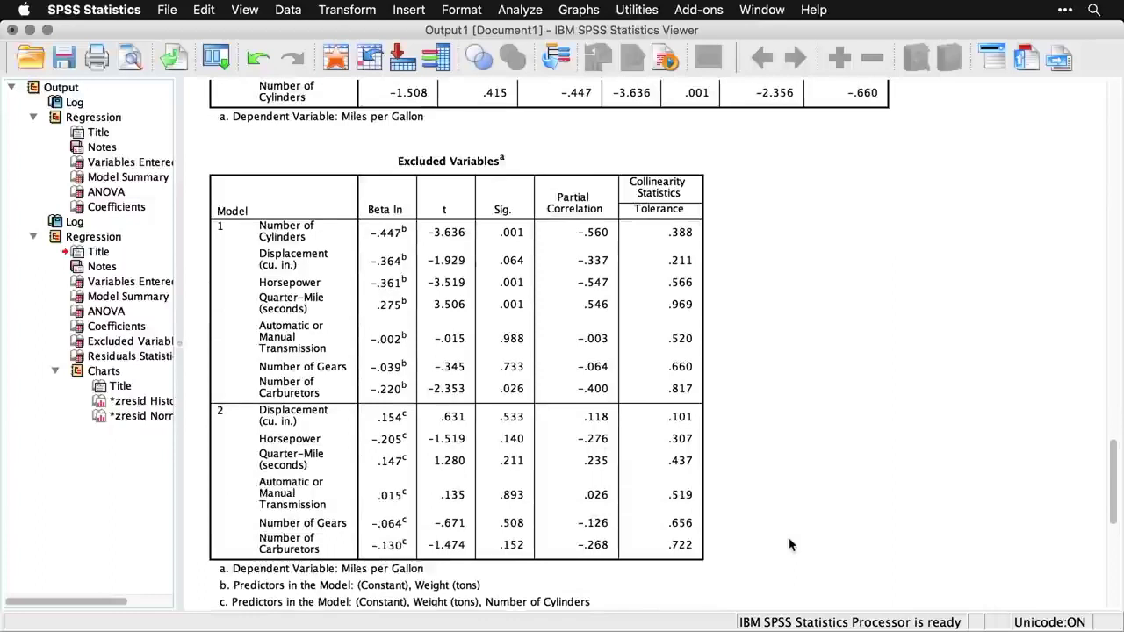
pyautogui.click(698, 217)
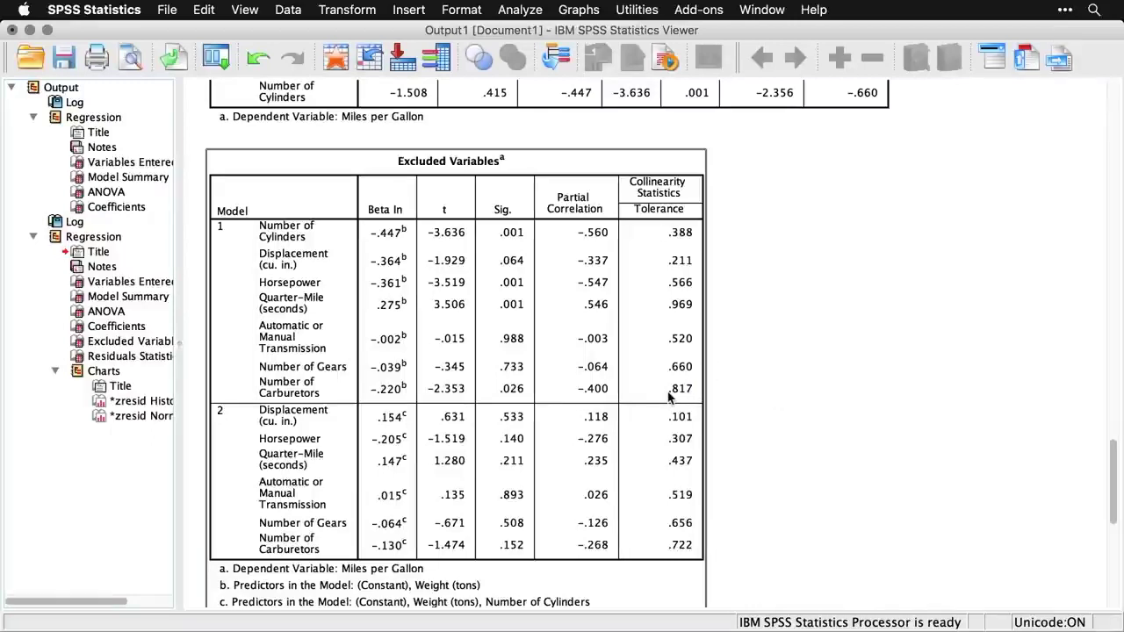
pyautogui.scroll(-5, 820, 425)
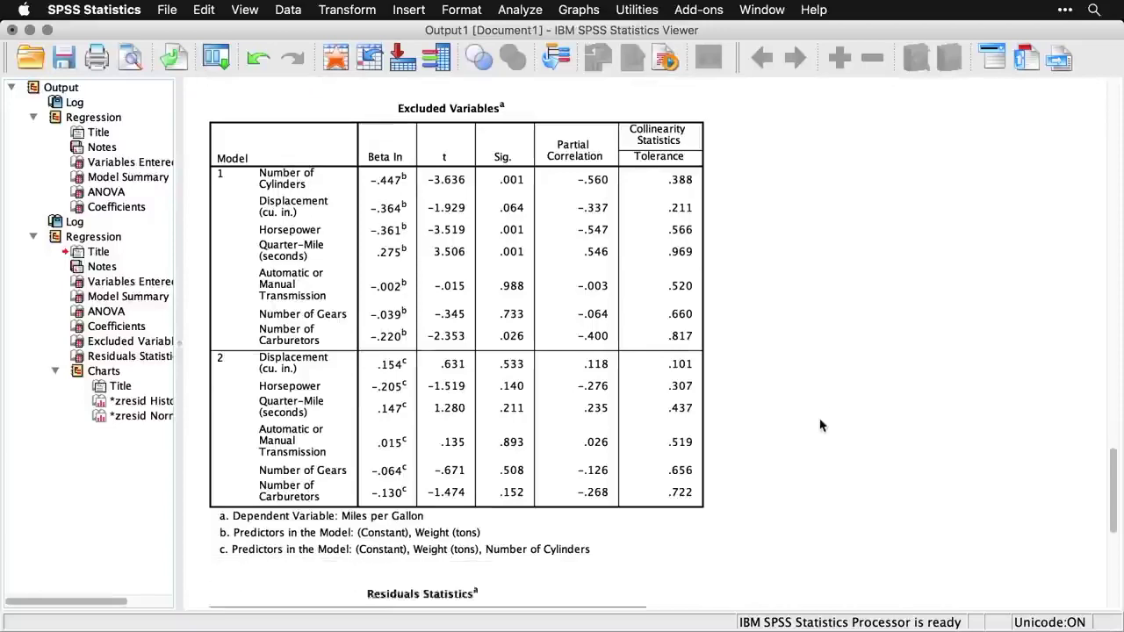
pyautogui.scroll(-10, 820, 425)
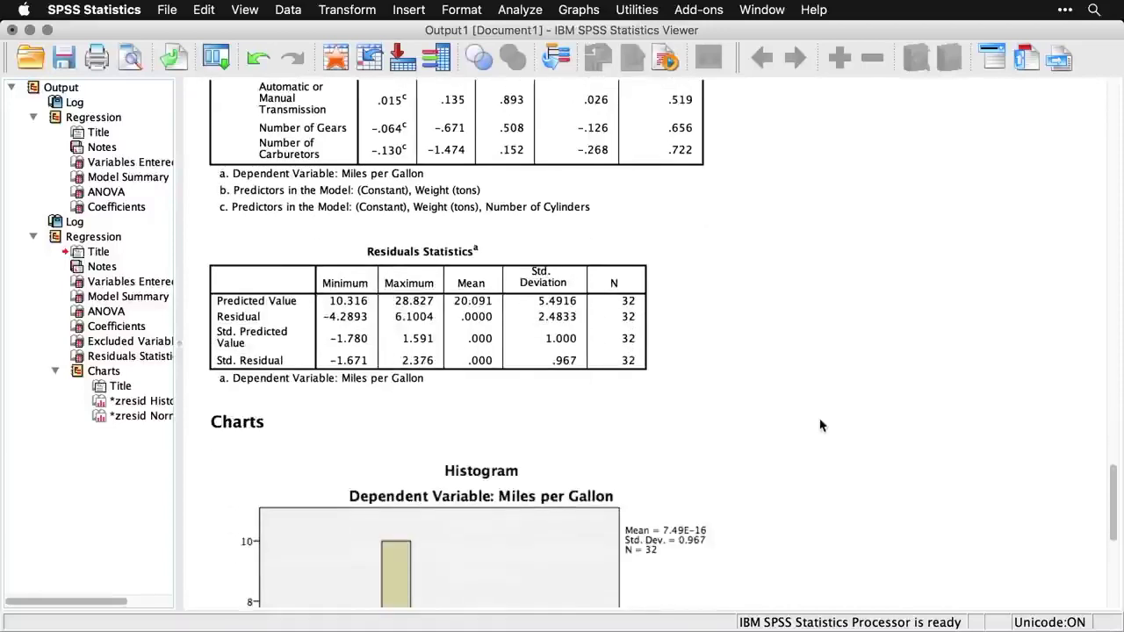
pyautogui.scroll(-7, 820, 425)
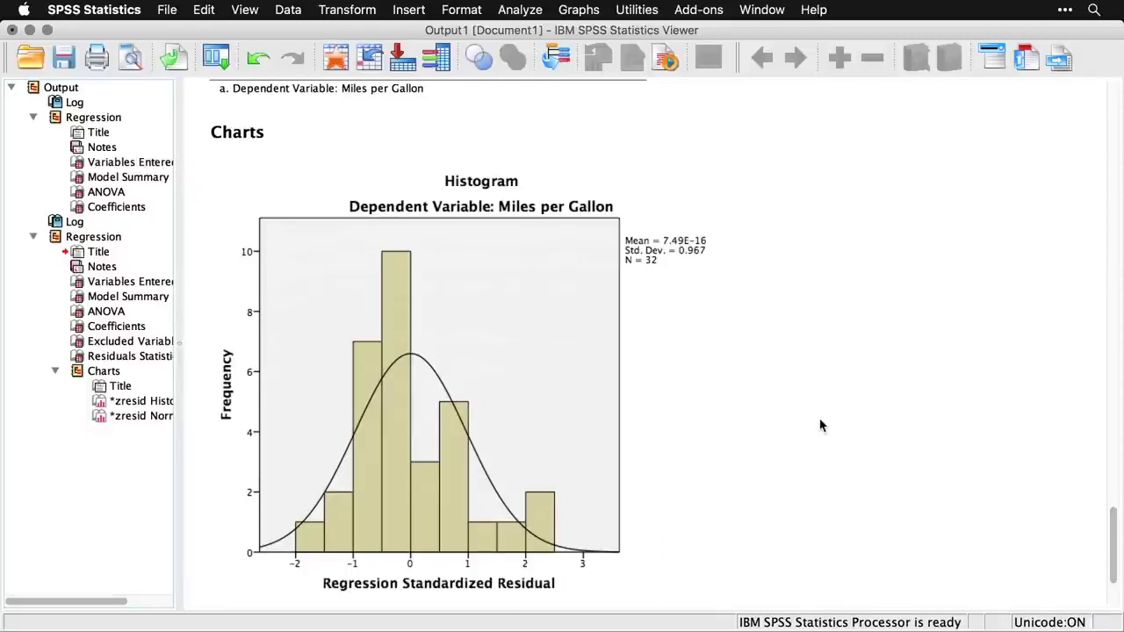
pyautogui.scroll(-10, 821, 426)
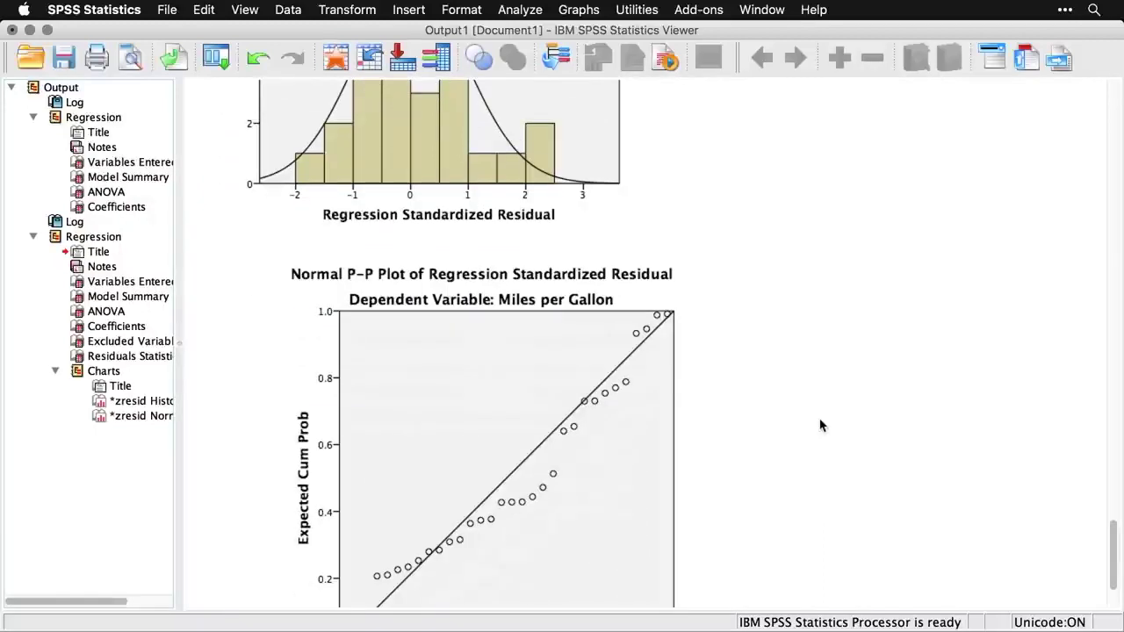
pyautogui.scroll(-3, 821, 426)
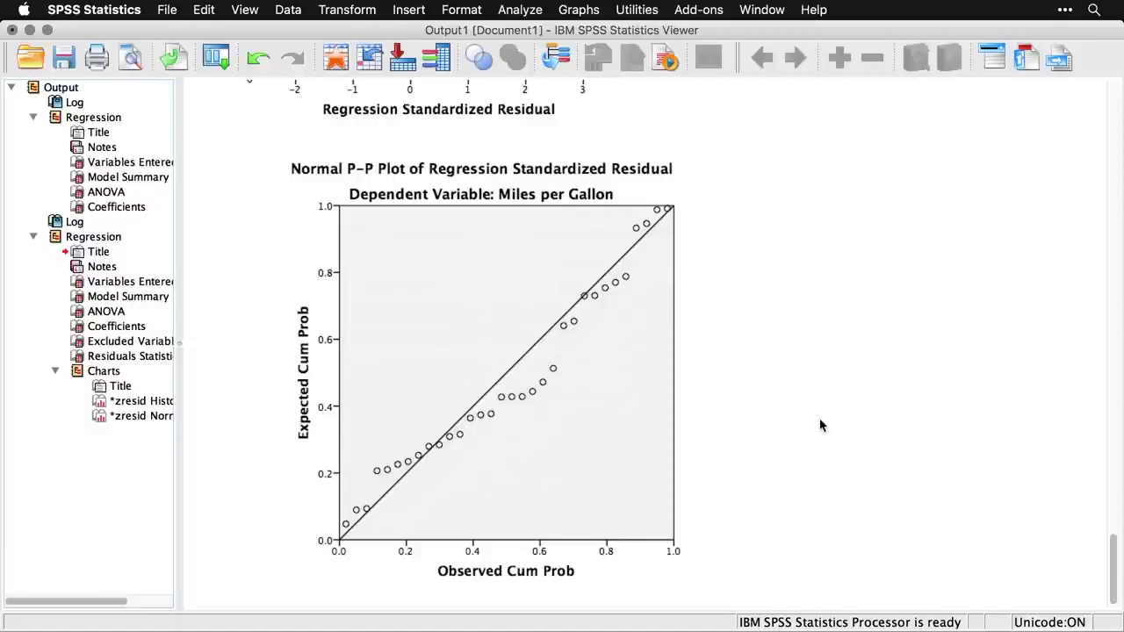
# - Look back over the stepwise regression output, from the residual plots through the coefficients and ANOVA to the Model Summary and Variables Entered/Removed tables
pyautogui.scroll(10, 819, 425)
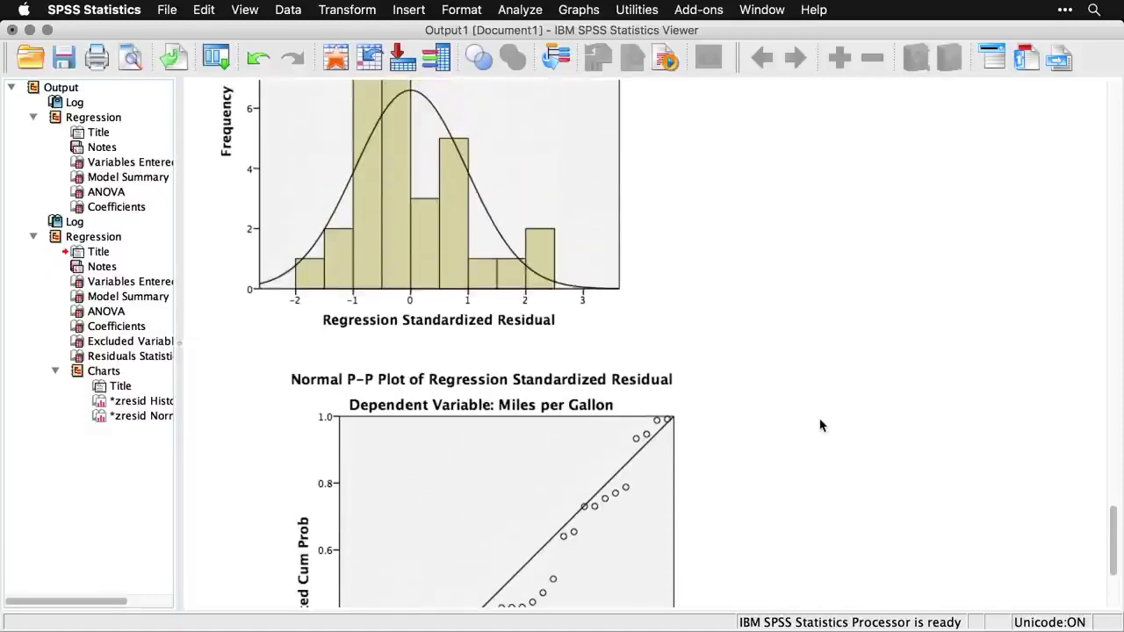
pyautogui.scroll(5, 819, 425)
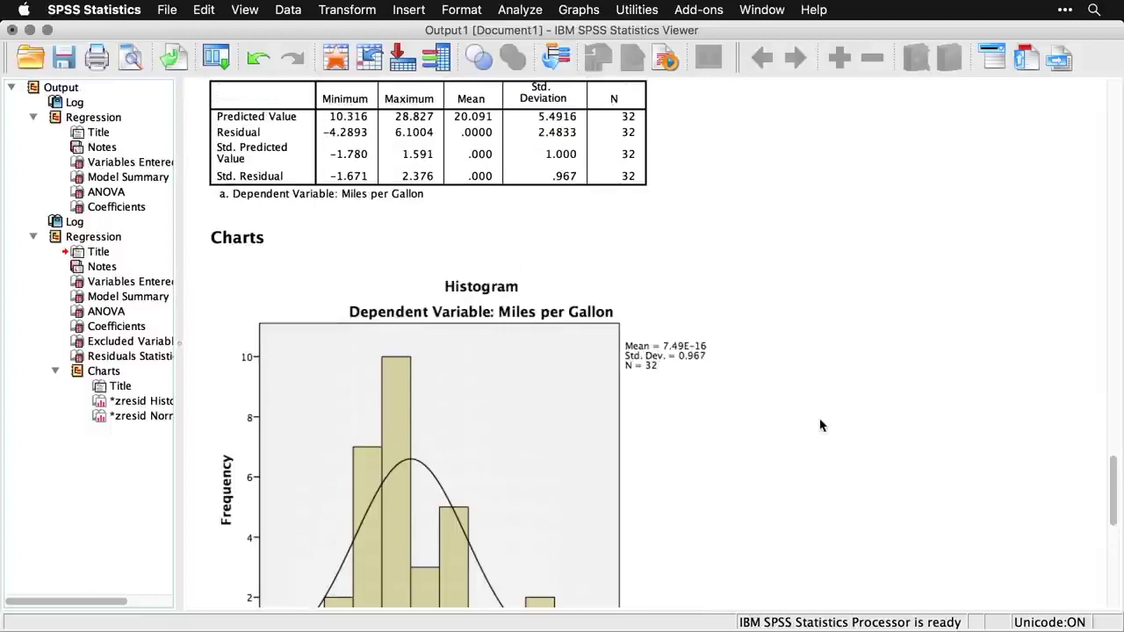
pyautogui.scroll(9, 819, 425)
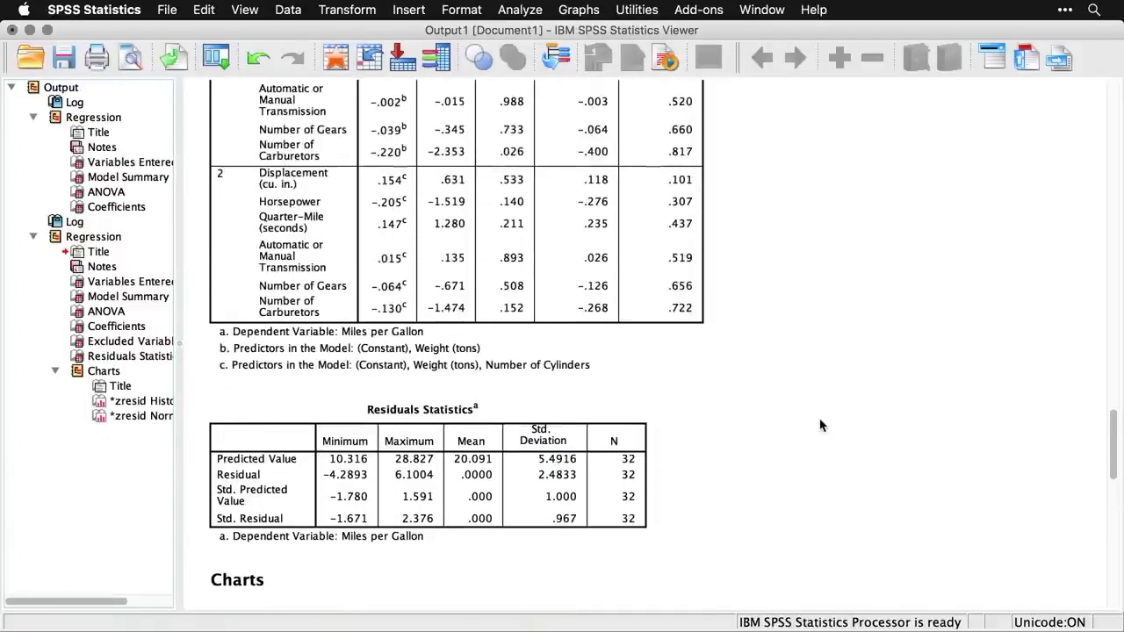
pyautogui.scroll(9, 819, 425)
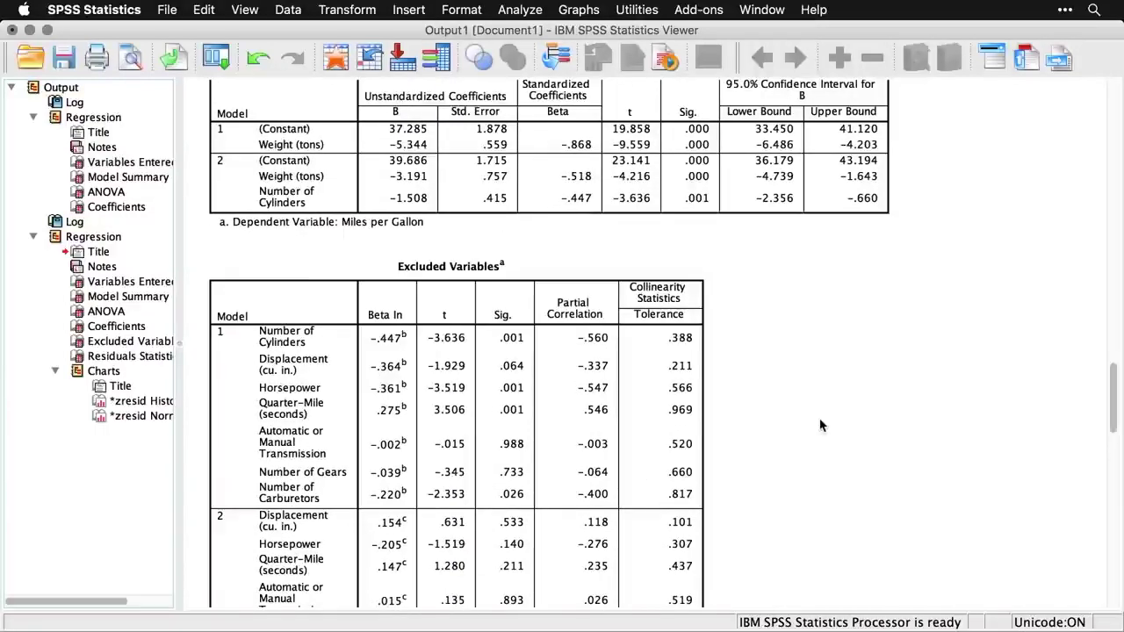
pyautogui.scroll(5, 819, 425)
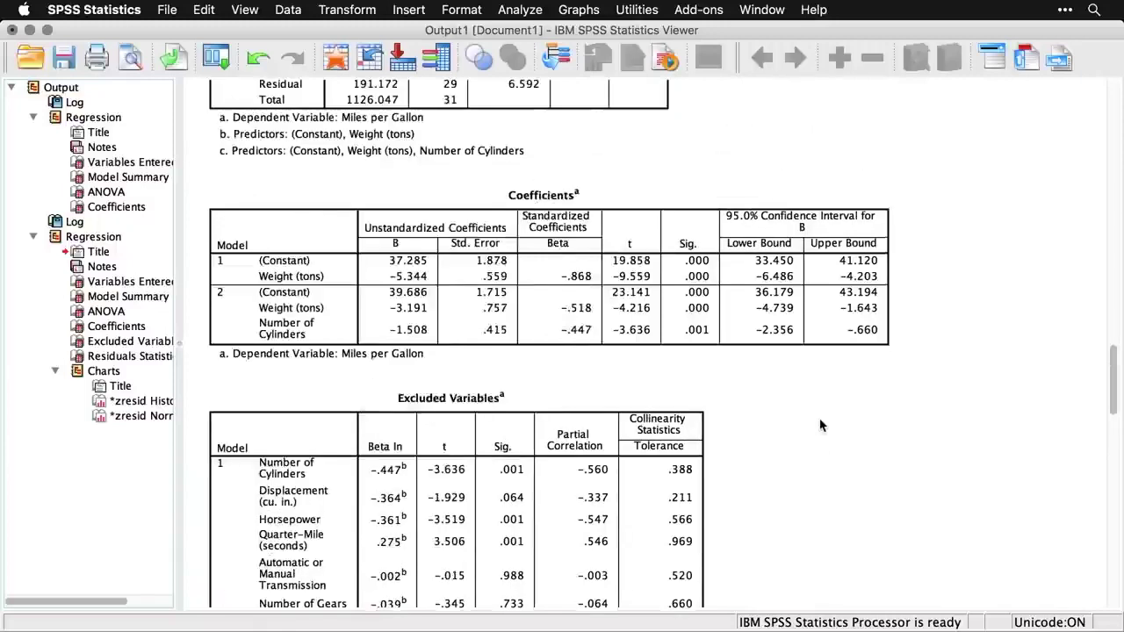
pyautogui.scroll(10, 819, 425)
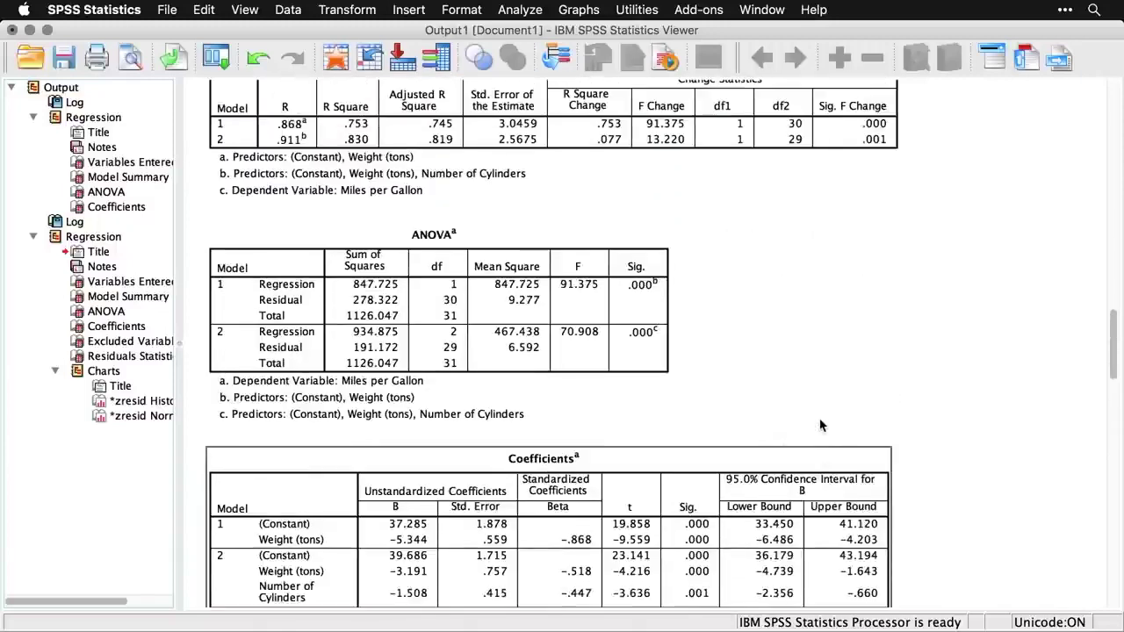
pyautogui.scroll(3, 819, 425)
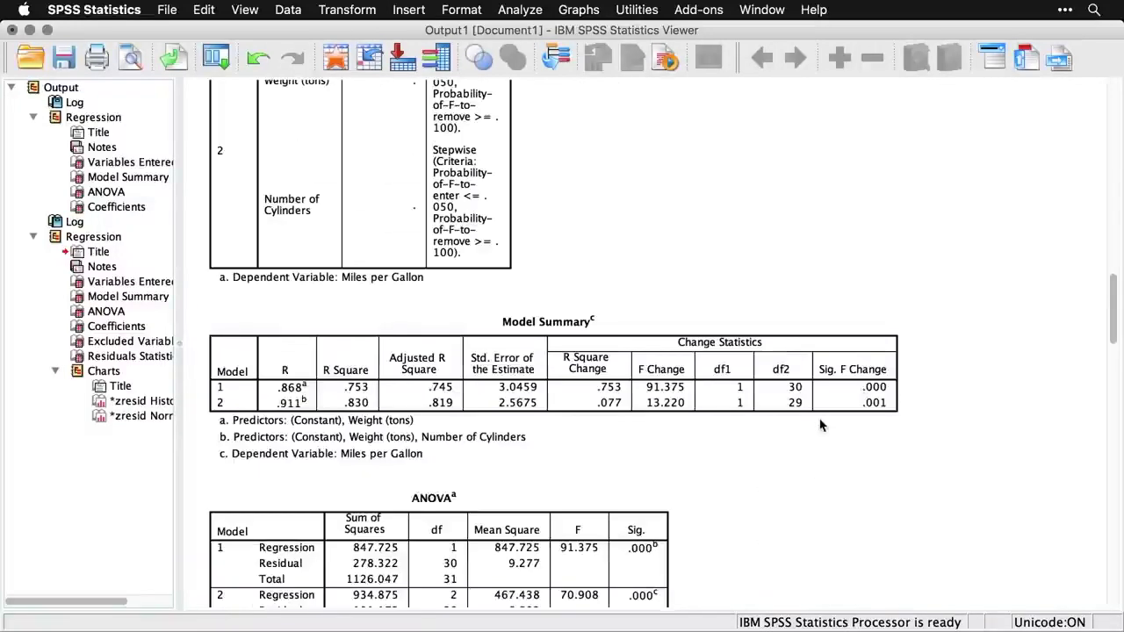
pyautogui.scroll(4, 819, 425)
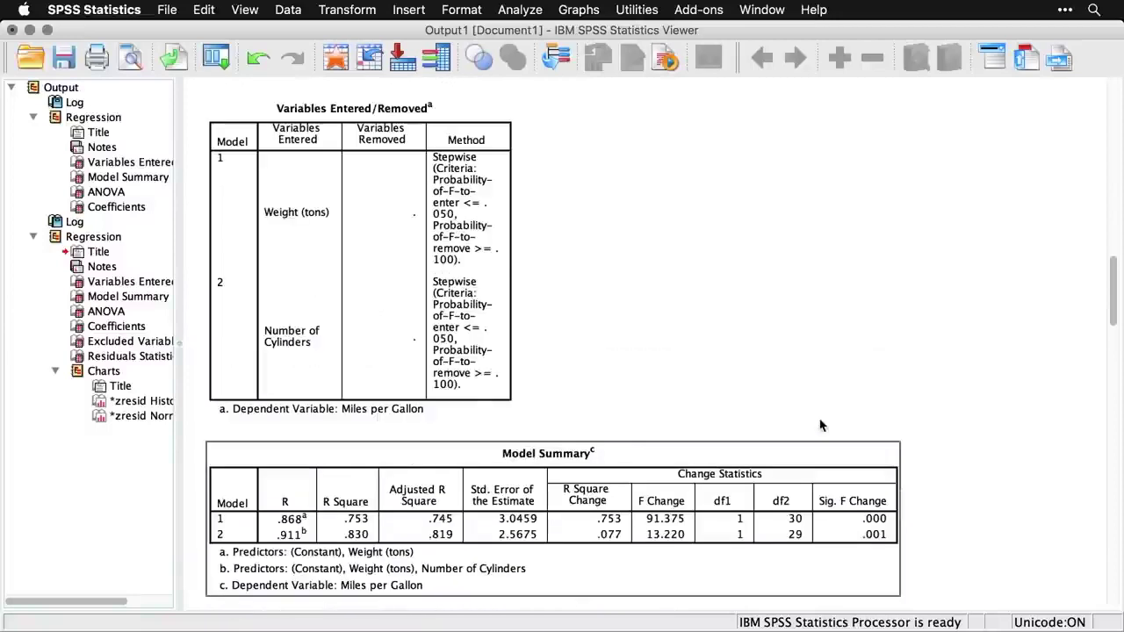